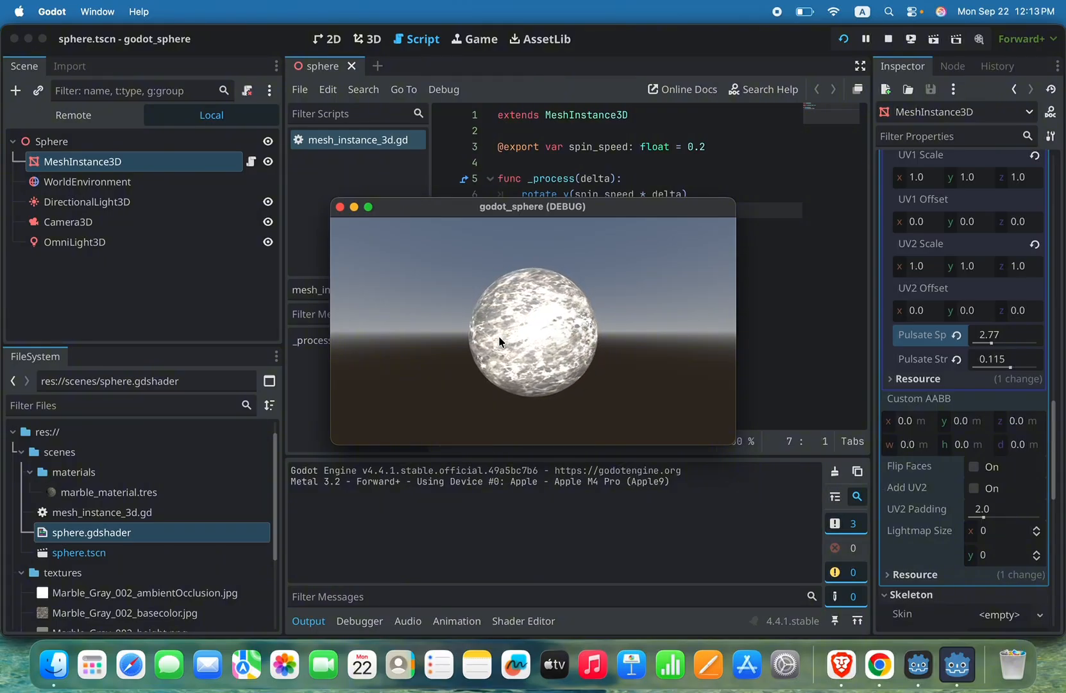
Step: Close the running sphere preview, switch to Brave and look over the Three.js Resources directory and its categories
left_click(340, 207)
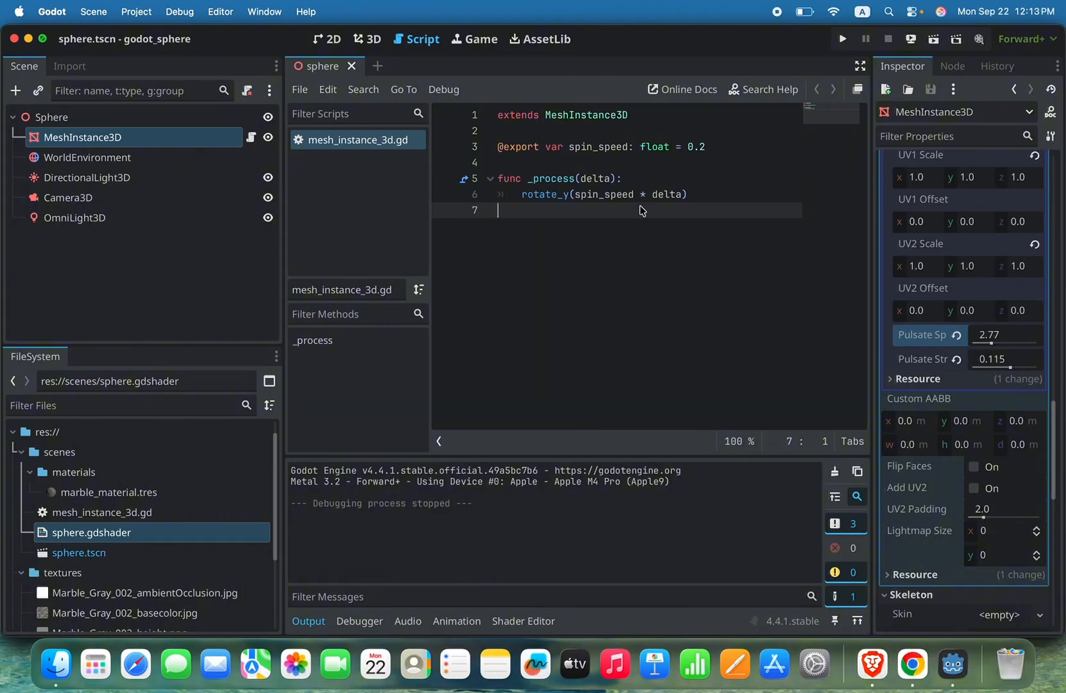
left_click(873, 665)
scroll(593, 344, "down", 1)
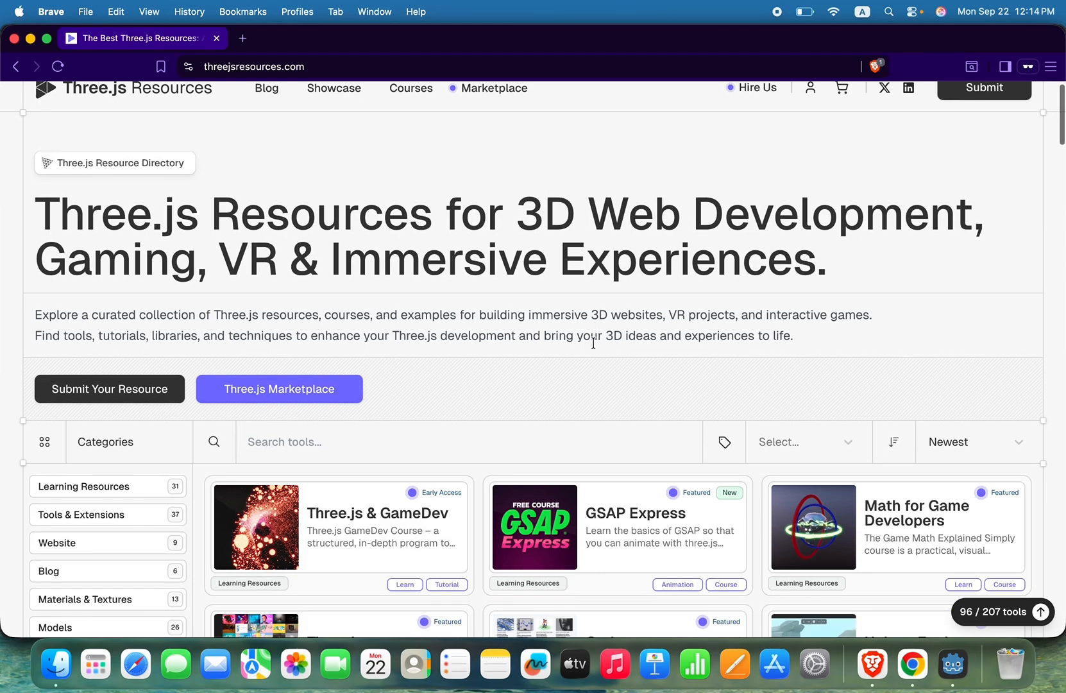
scroll(368, 178, "up", 1)
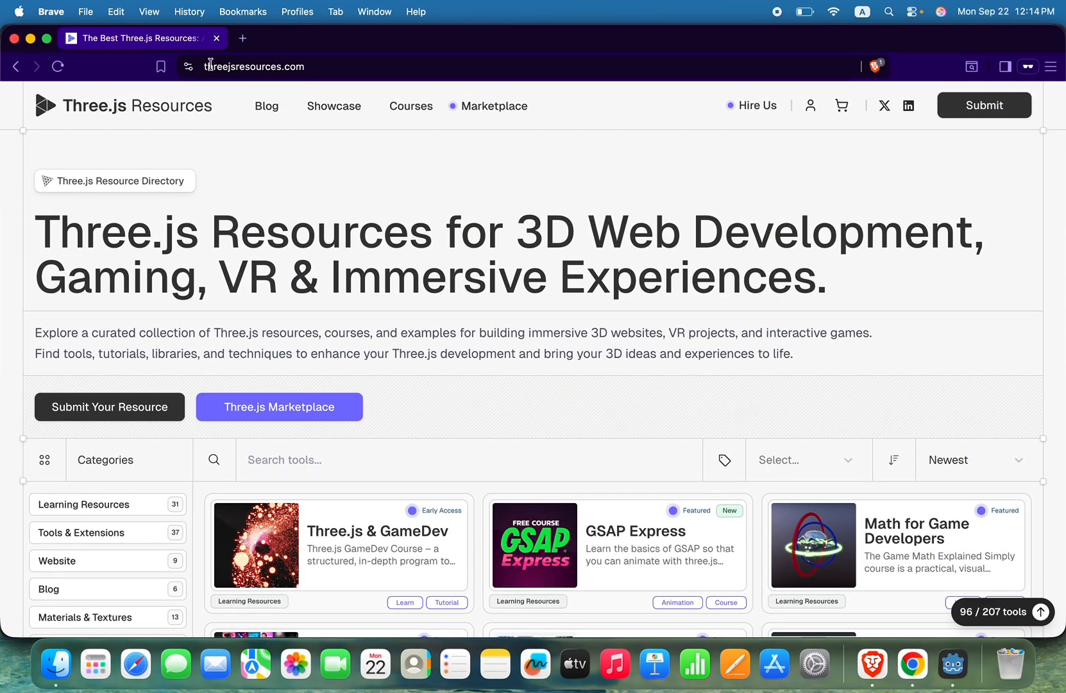
scroll(469, 410, "down", 3)
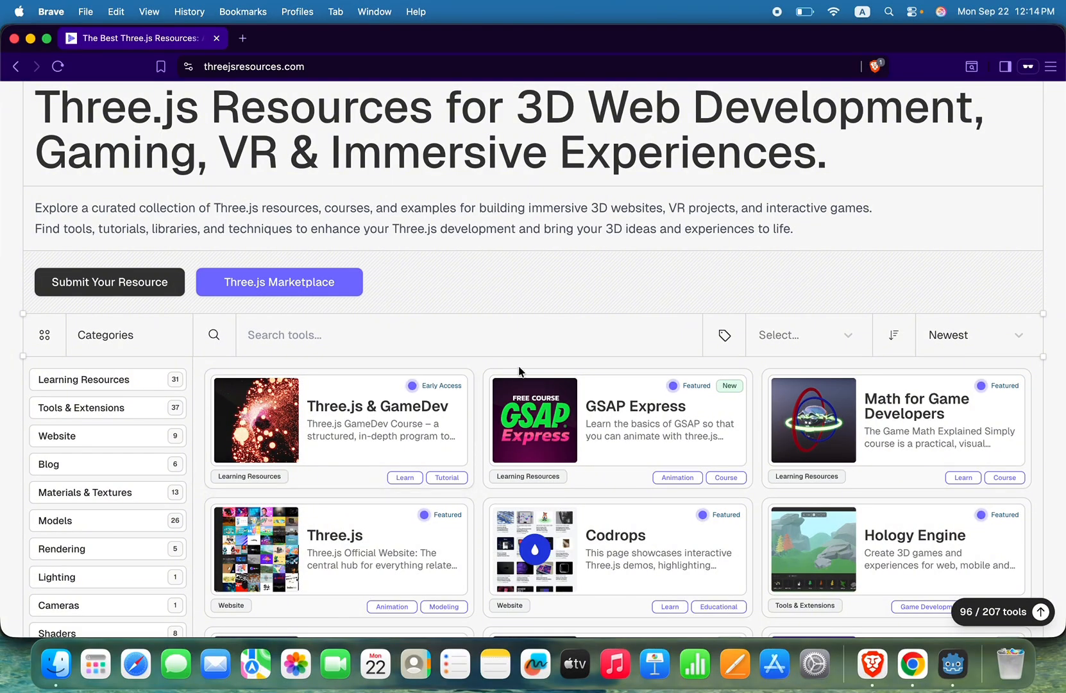
scroll(520, 372, "down", 2)
scroll(520, 371, "down", 3)
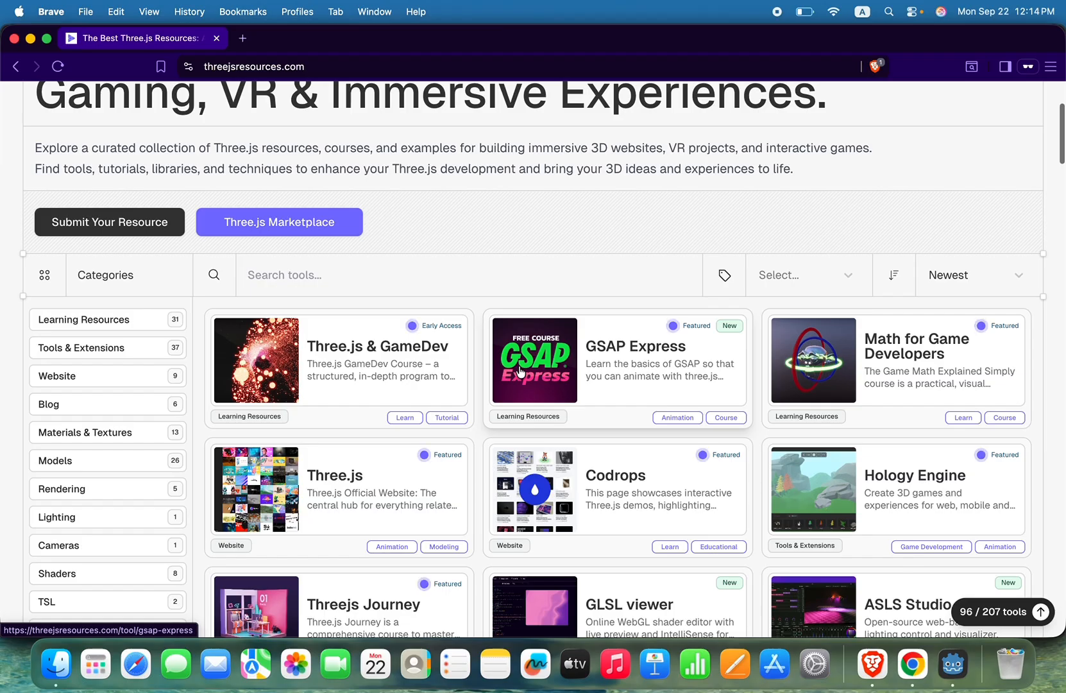
scroll(217, 433, "down", 5)
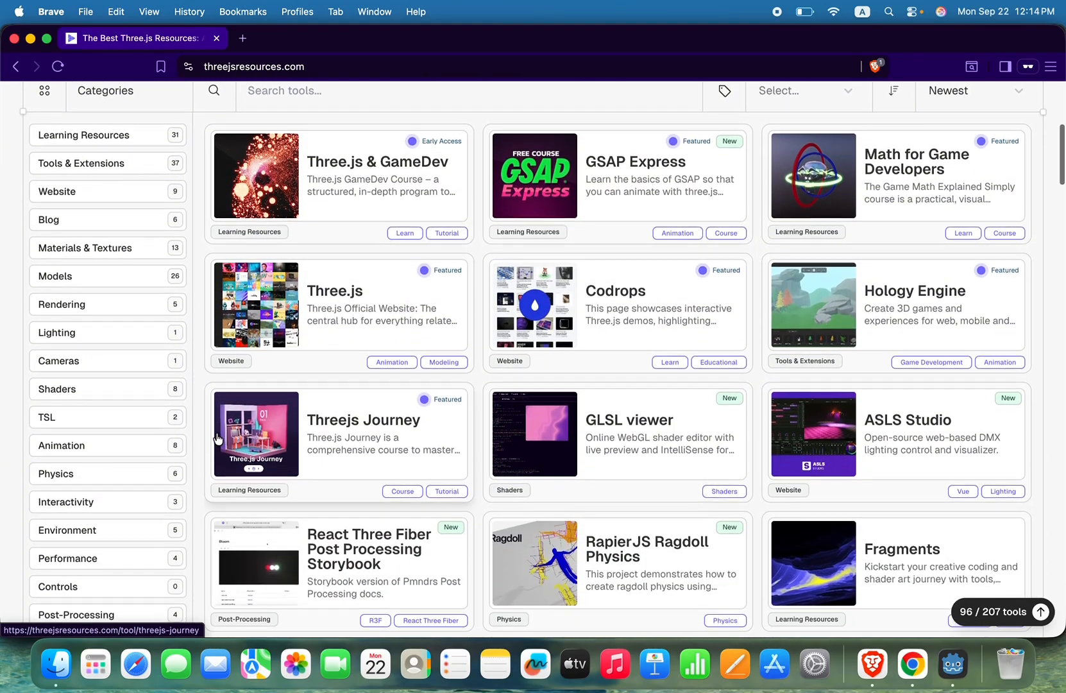
scroll(217, 439, "up", 2)
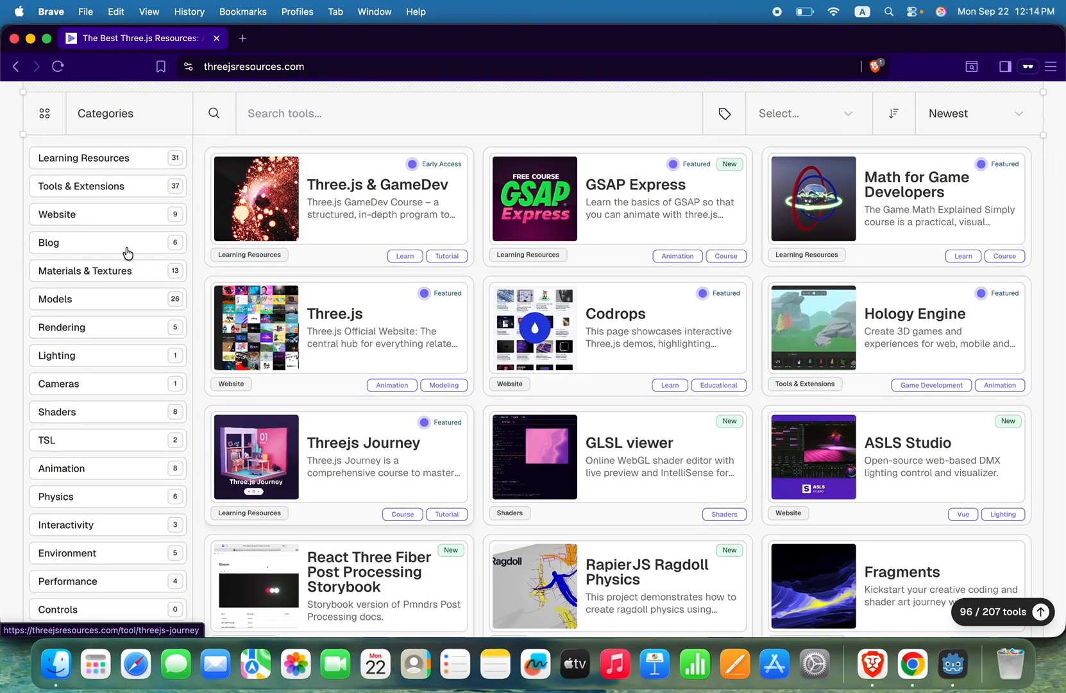
Step: Filter the directory by Learning Resources and look through the listed courses and tutorials
left_click(175, 158)
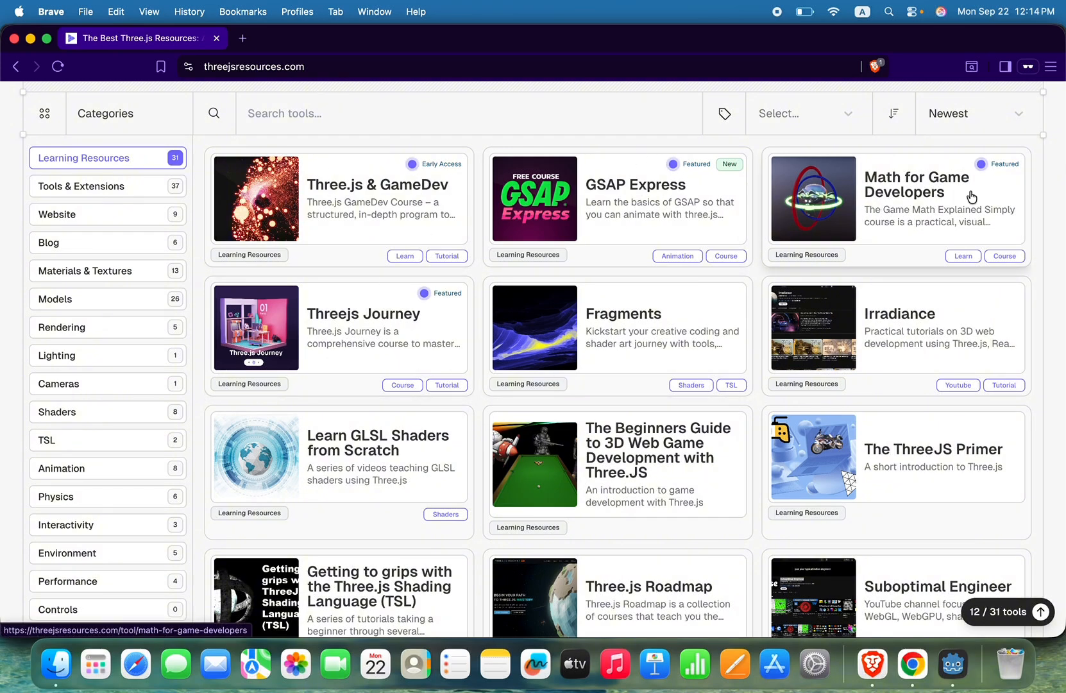
scroll(972, 391, "down", 3)
scroll(972, 413, "down", 5)
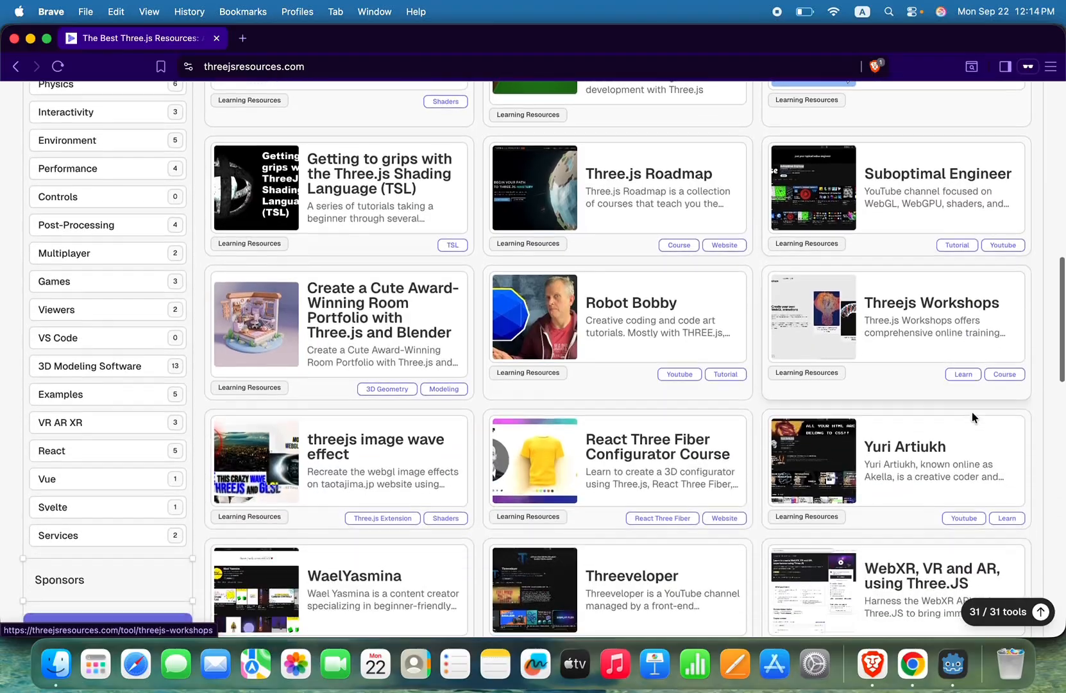
scroll(971, 413, "up", 15)
scroll(788, 404, "down", 2)
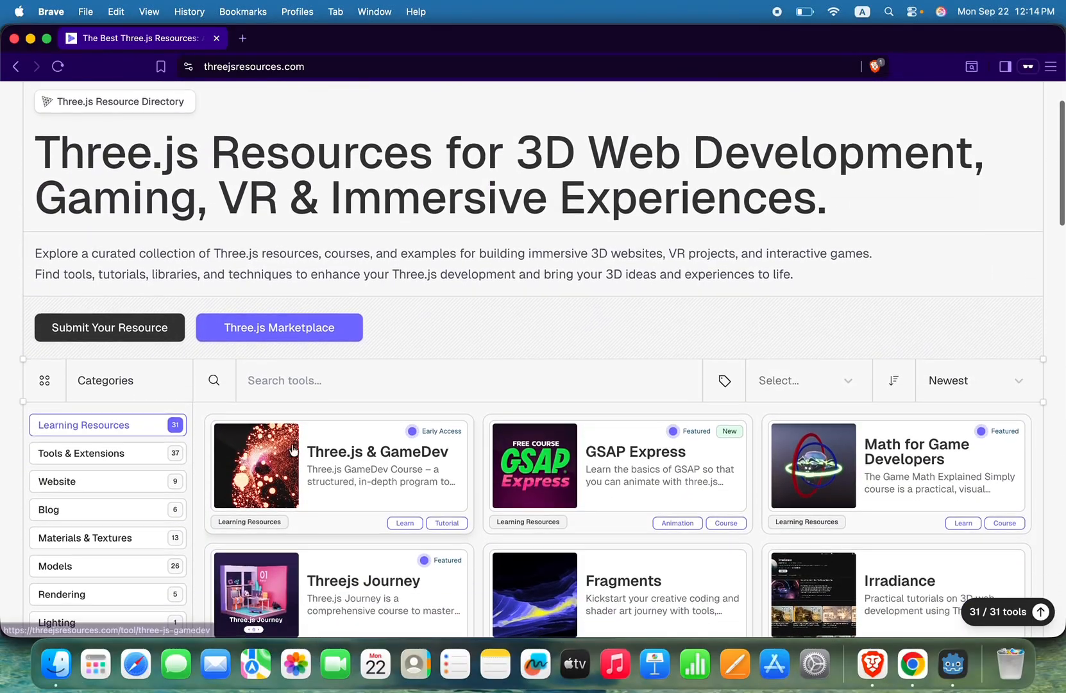
Step: View the Tools & Extensions and Website categories, ending with the directory filtered by Materials & Textures
left_click(174, 453)
scroll(174, 453, "down", 4)
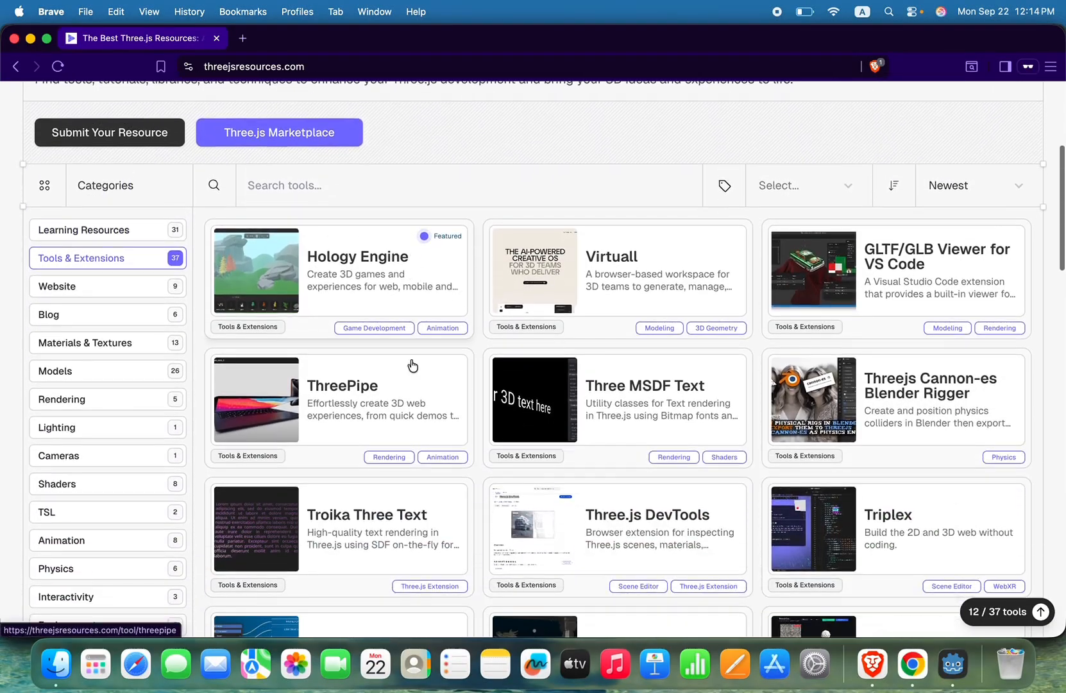
left_click(174, 269)
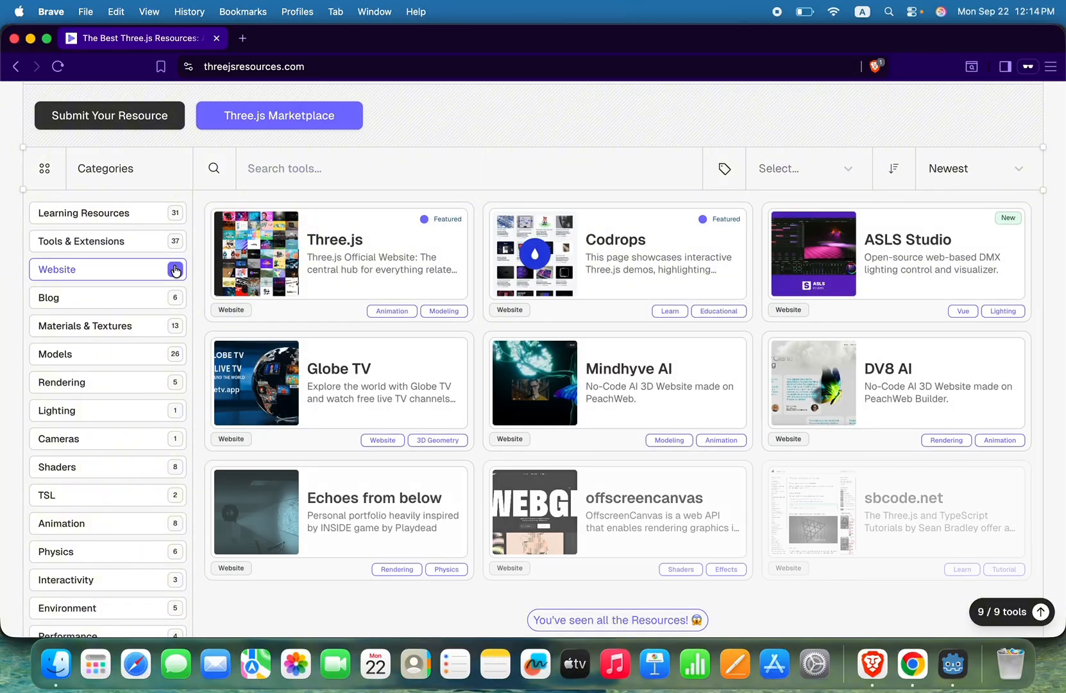
scroll(166, 389, "down", 1)
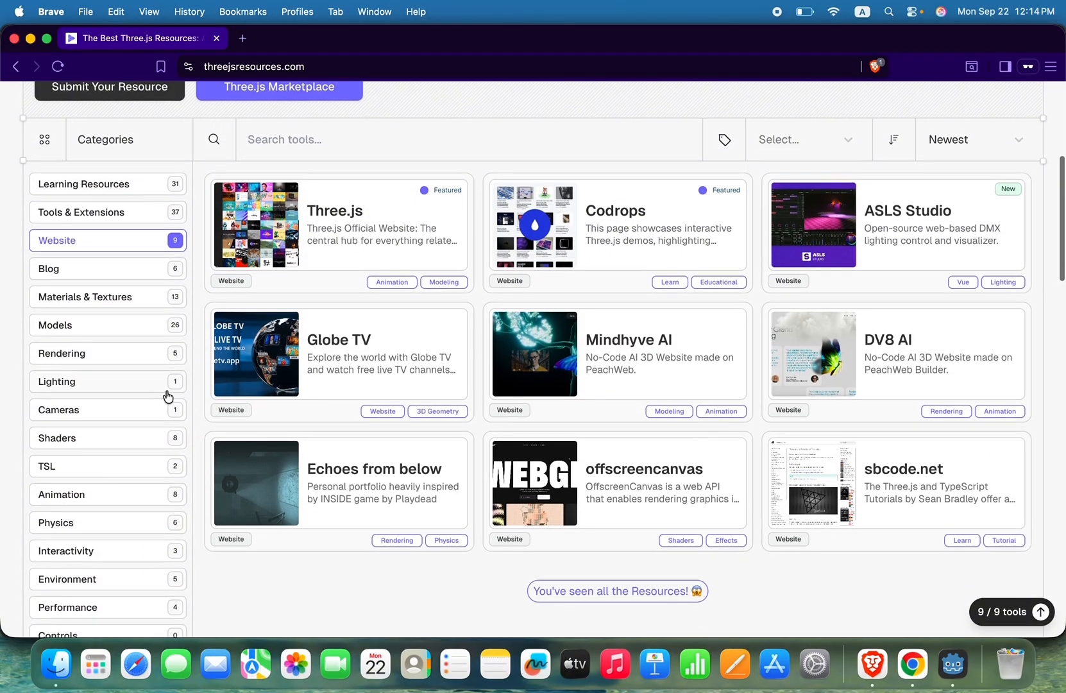
left_click(175, 294)
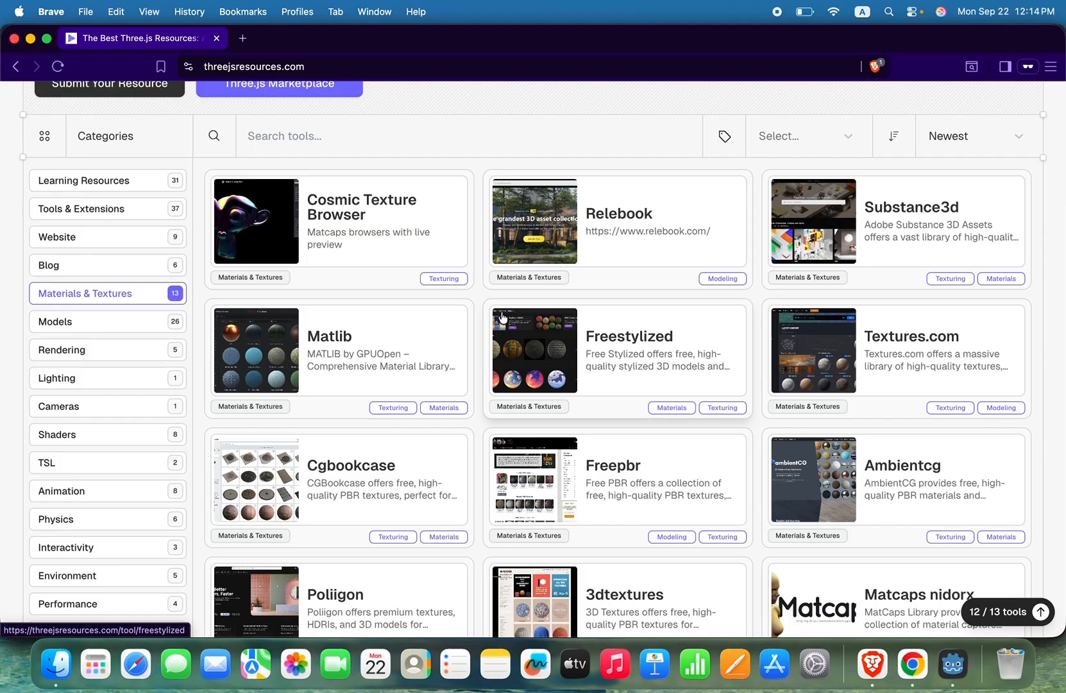
Step: Switch to Godot and run the godot_sphere project
left_click(952, 664)
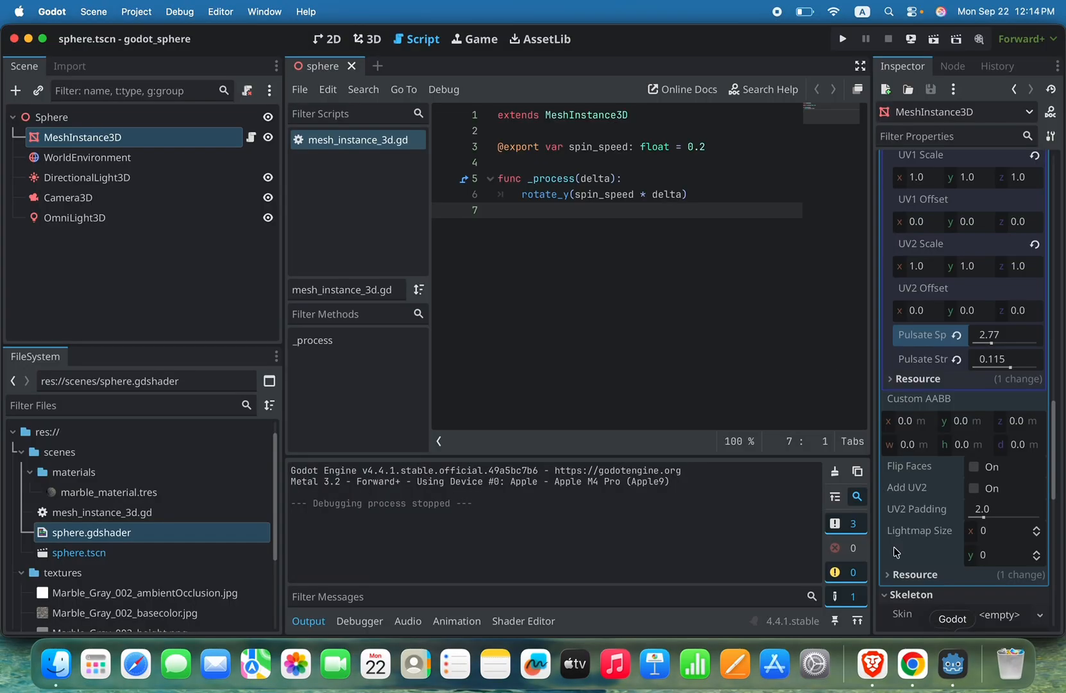
left_click(843, 40)
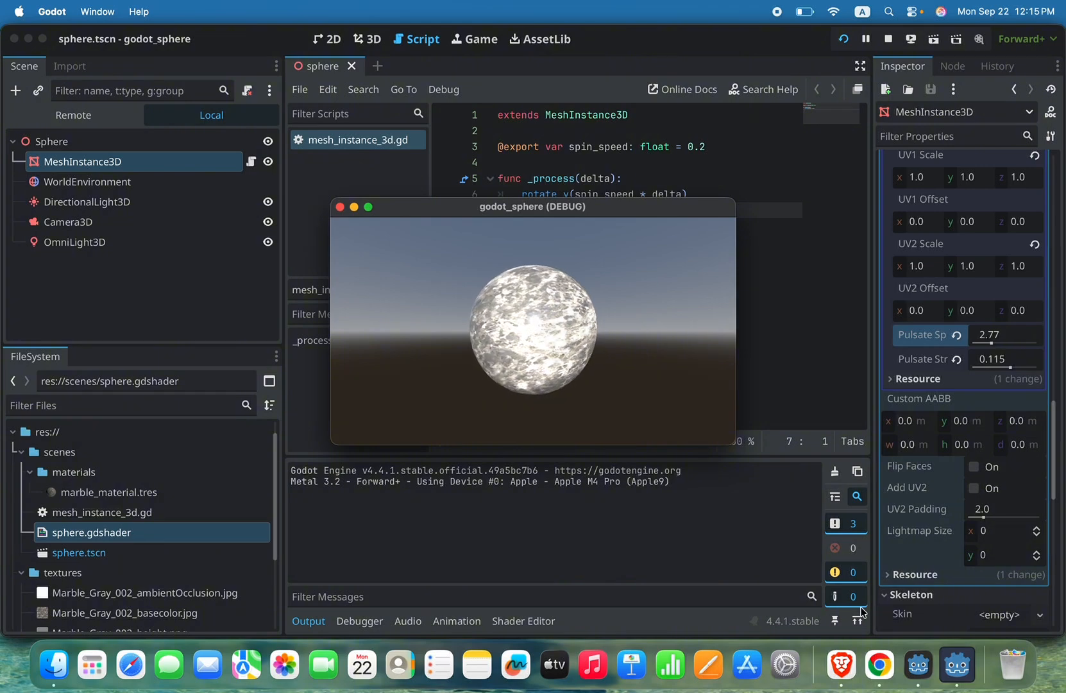
Step: Switch back to Brave, open the 3dtextures entry among the Materials & Textures resources and visit its website
left_click(850, 679)
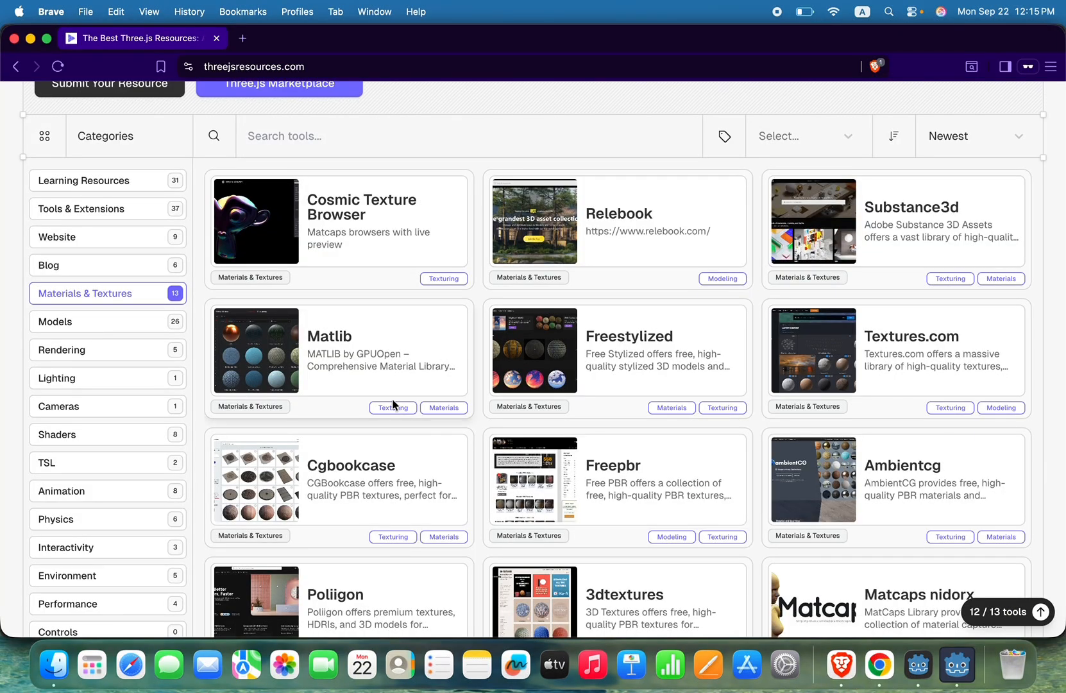
scroll(463, 373, "down", 5)
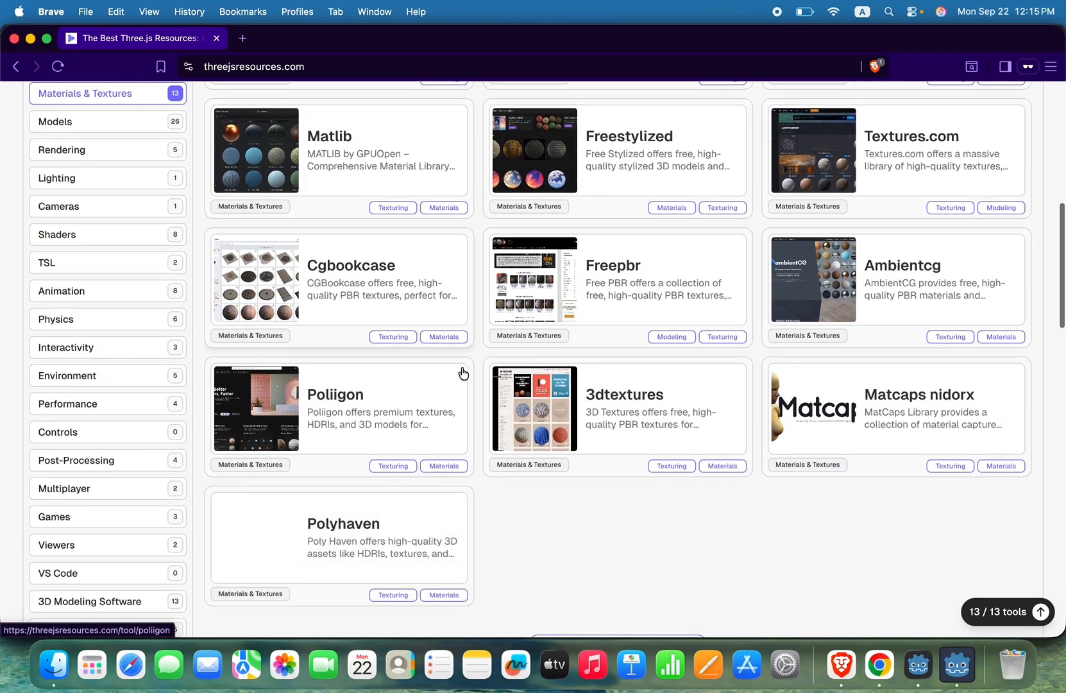
left_click(625, 384)
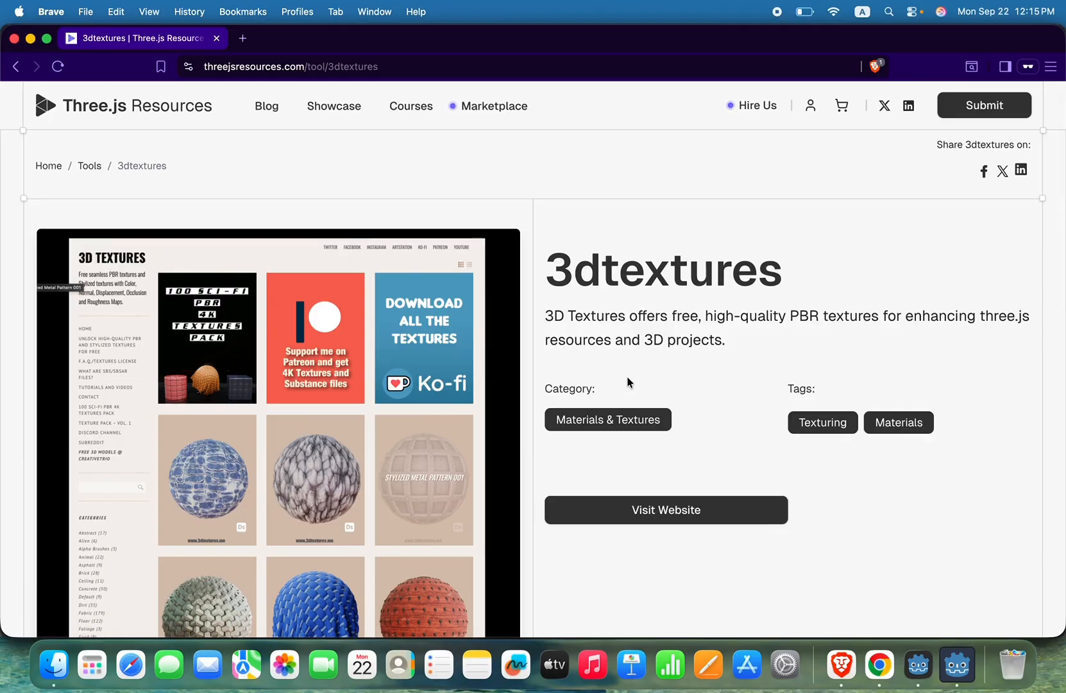
scroll(725, 330, "down", 3)
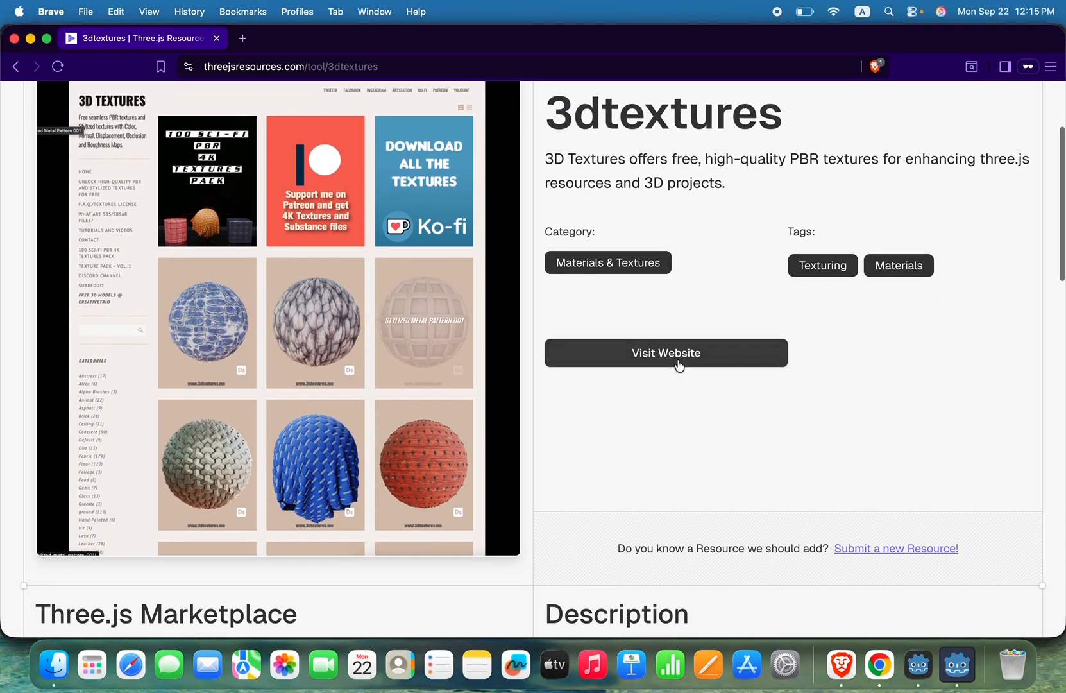
left_click(678, 363)
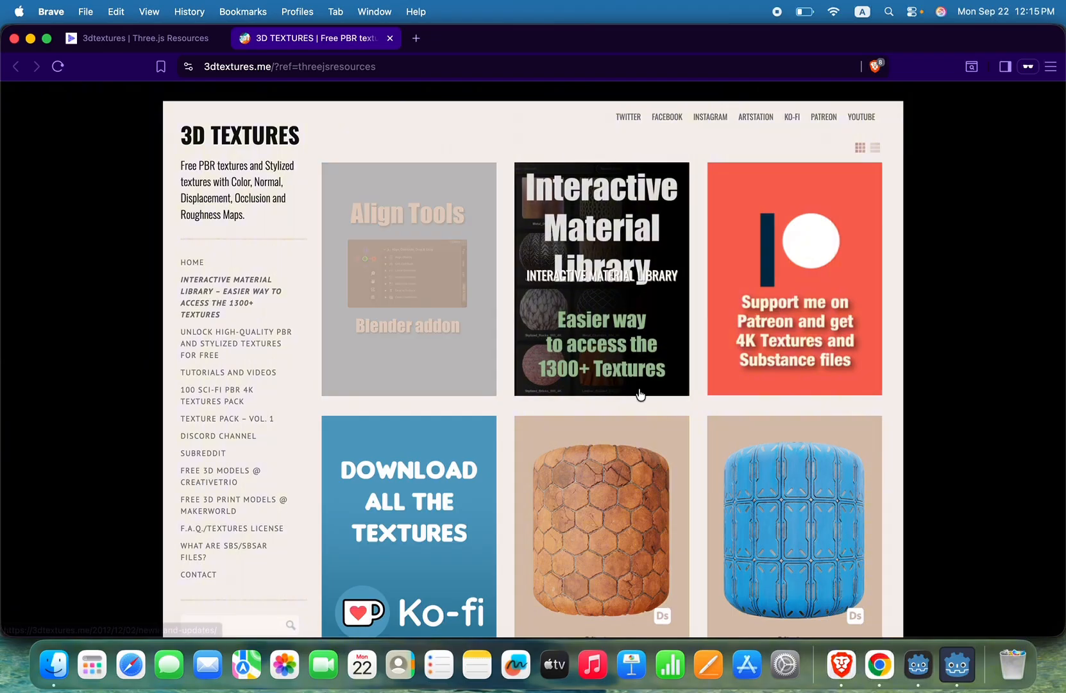
Step: Look through the textures offered on the 3D Textures home page
scroll(662, 409, "down", 3)
scroll(662, 409, "down", 15)
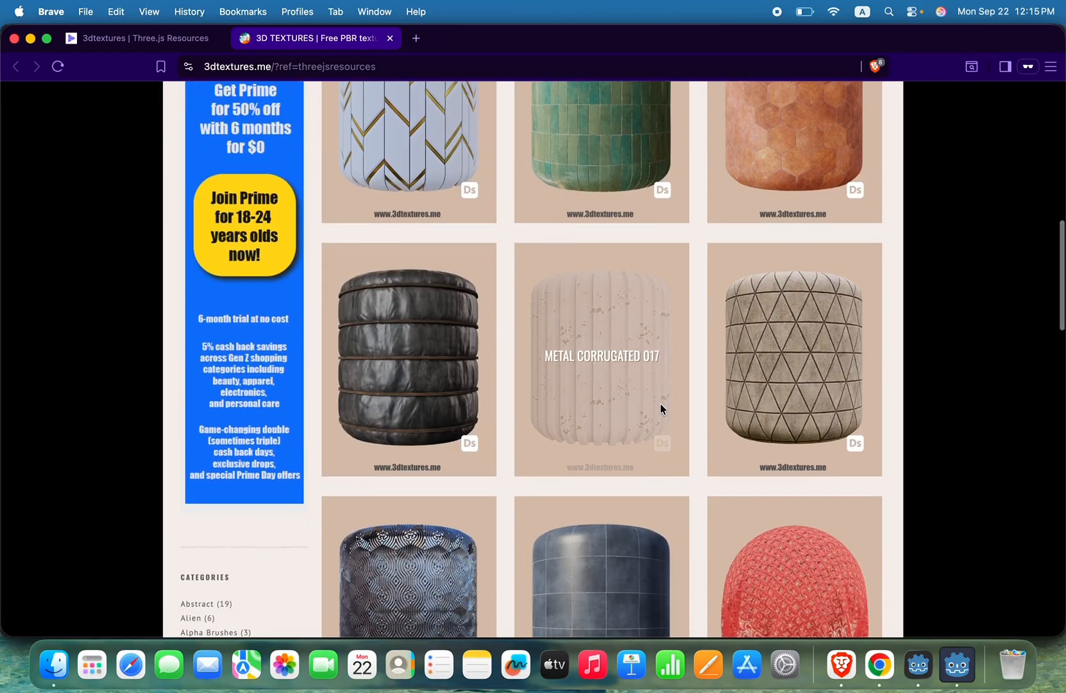
scroll(660, 408, "down", 15)
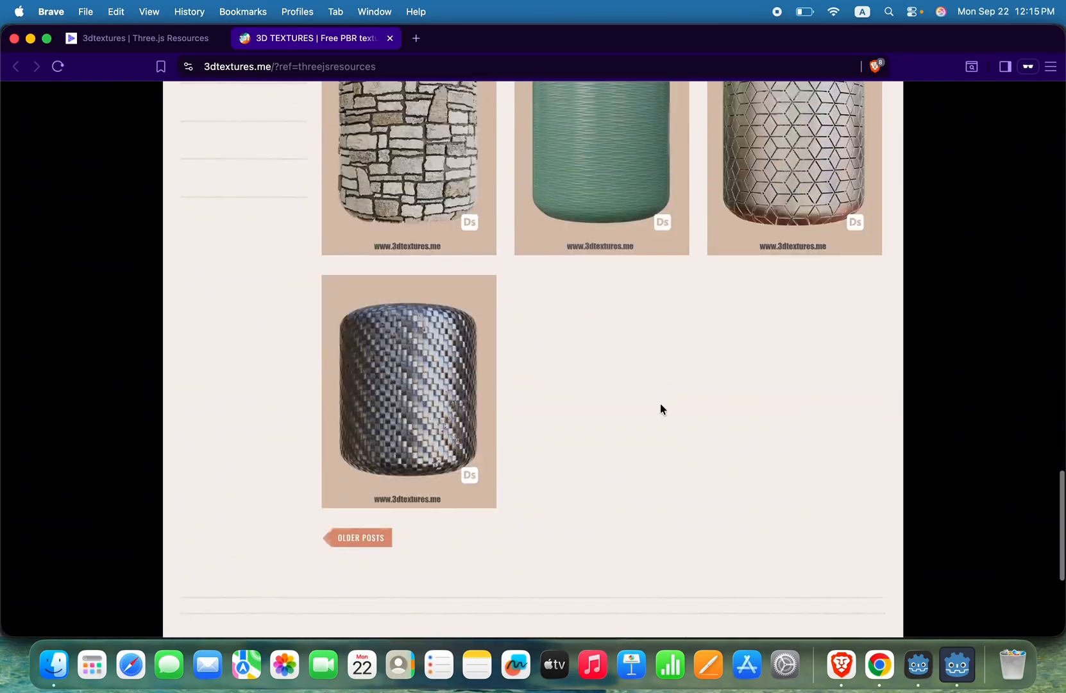
scroll(477, 392, "up", 17)
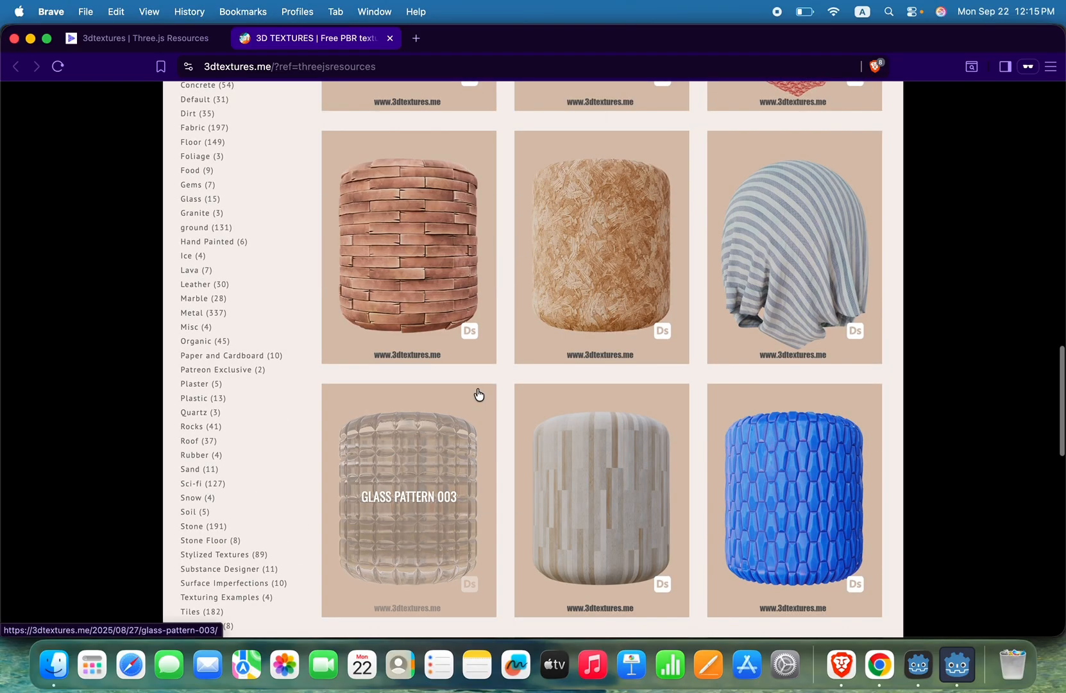
scroll(477, 392, "down", 6)
scroll(477, 392, "up", 18)
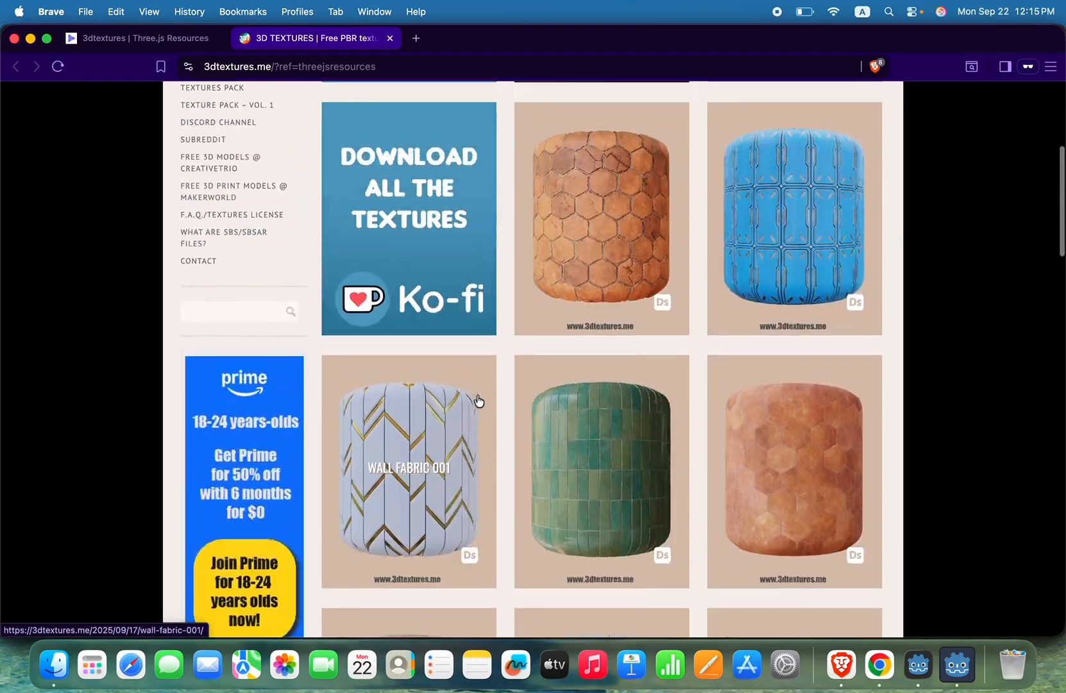
scroll(477, 400, "up", 5)
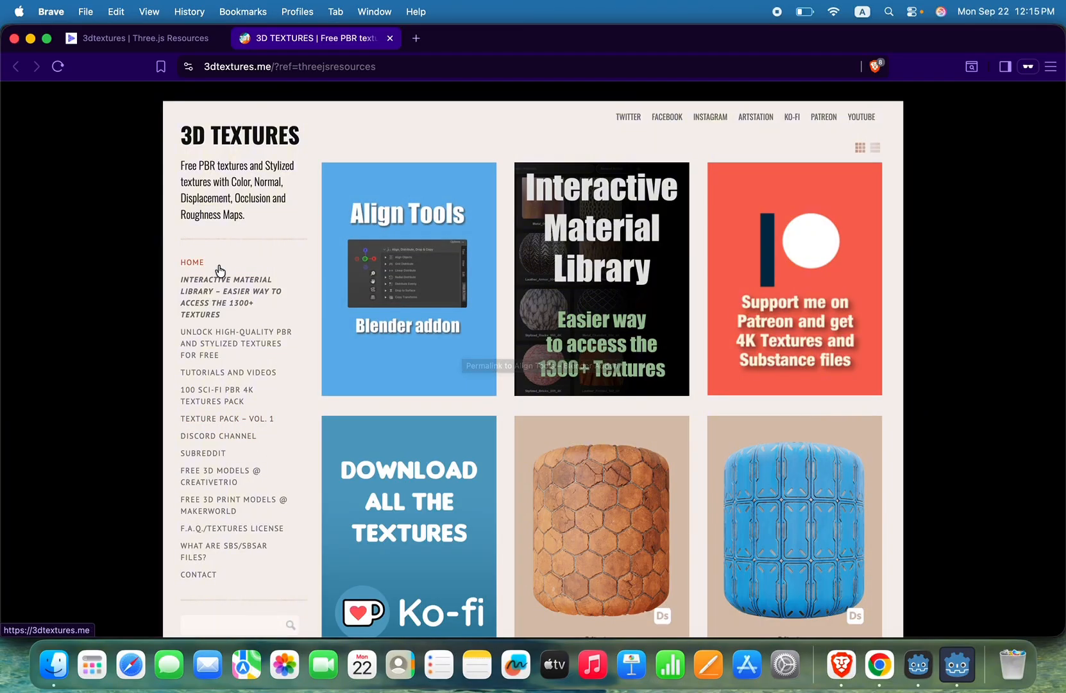
scroll(352, 460, "down", 4)
scroll(351, 459, "up", 4)
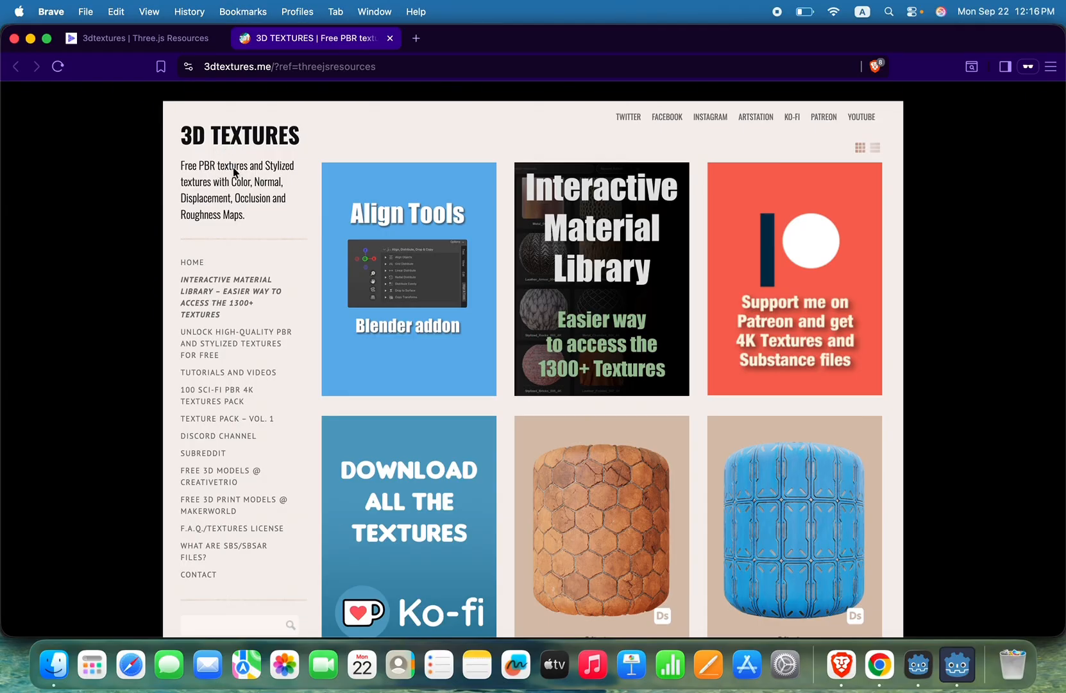
Step: Look through the site's texture categories and open the Marble category
scroll(269, 393, "down", 20)
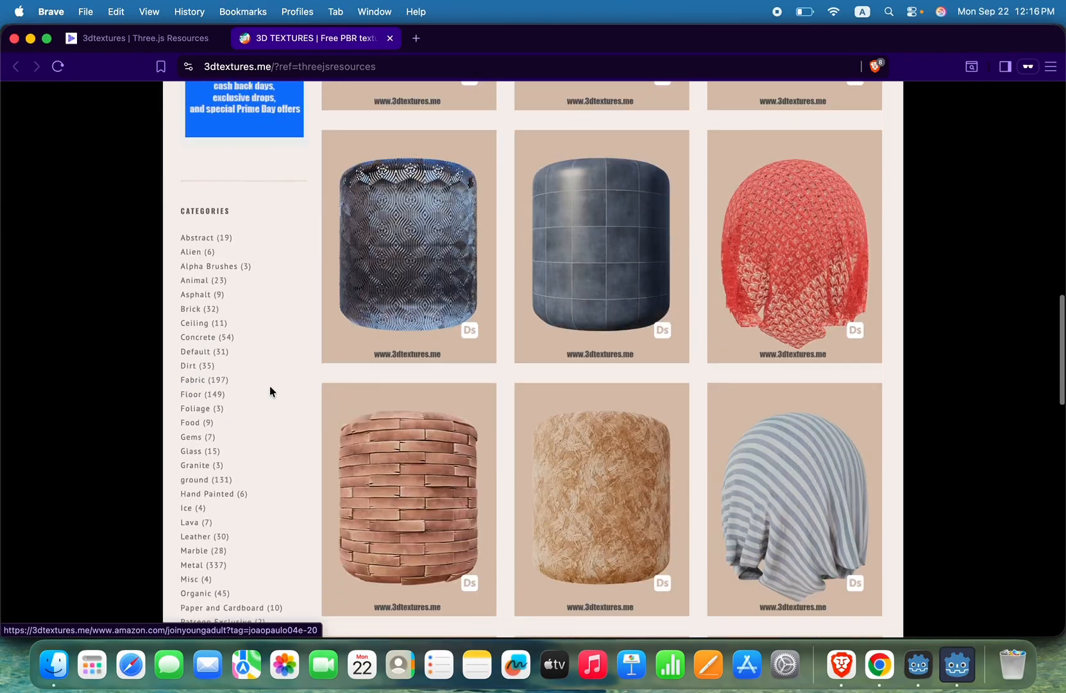
scroll(269, 390, "down", 4)
scroll(270, 390, "up", 2)
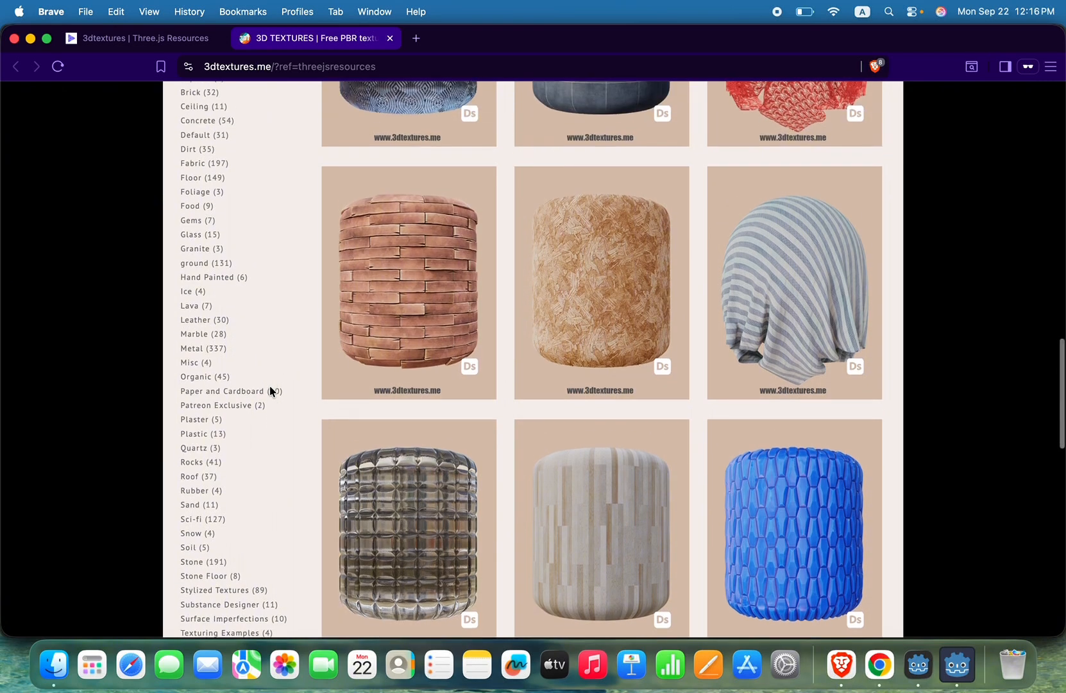
scroll(269, 390, "up", 1)
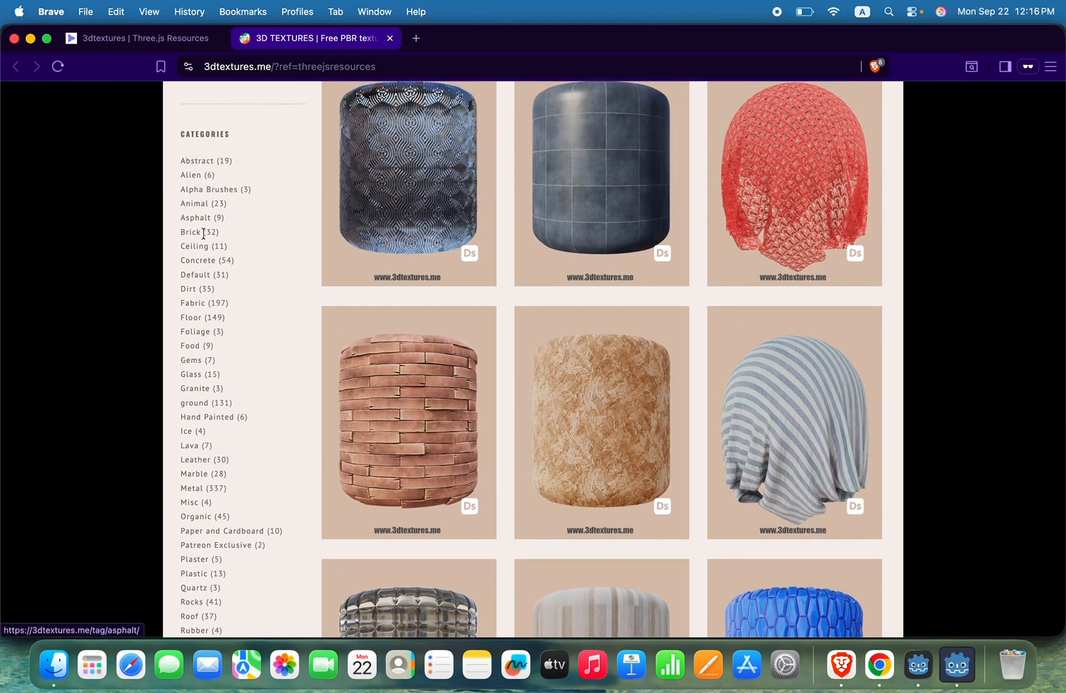
scroll(211, 460, "down", 3)
scroll(212, 459, "down", 1)
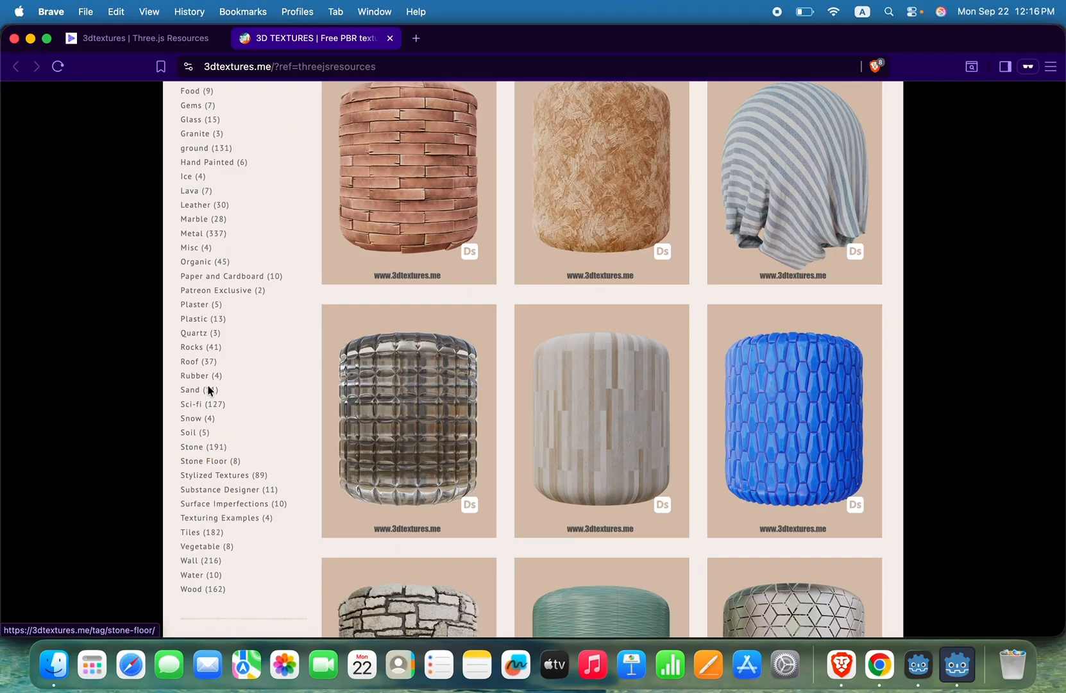
left_click(199, 219)
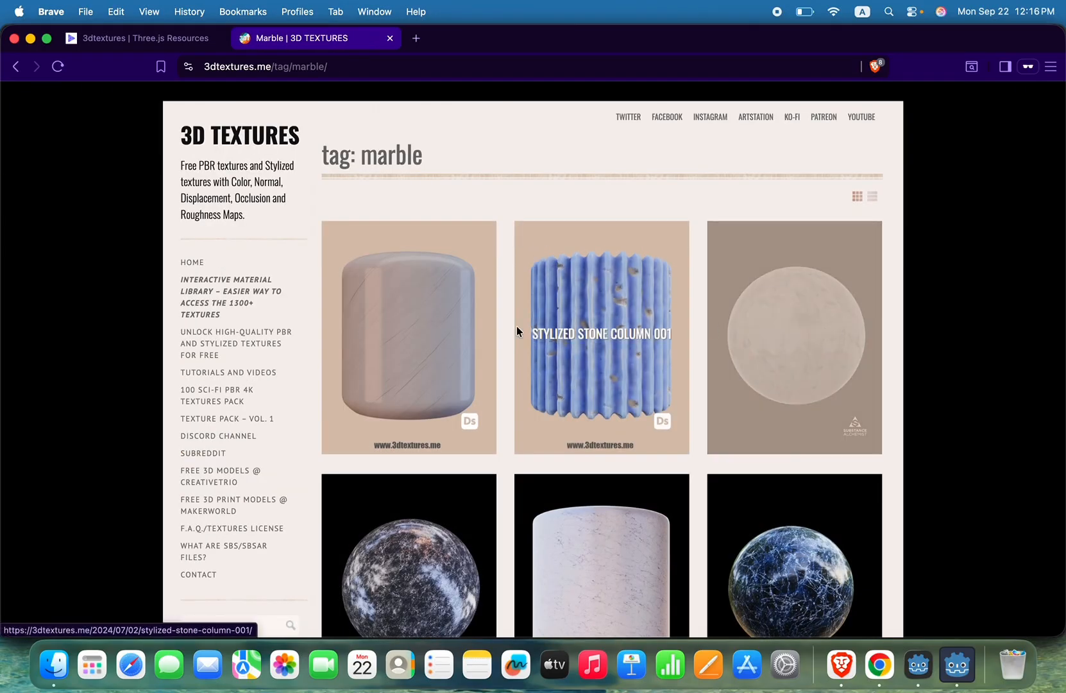
Step: Open the Marble Grey 002 texture in a new tab while continuing to browse the marble textures
scroll(474, 331, "down", 4)
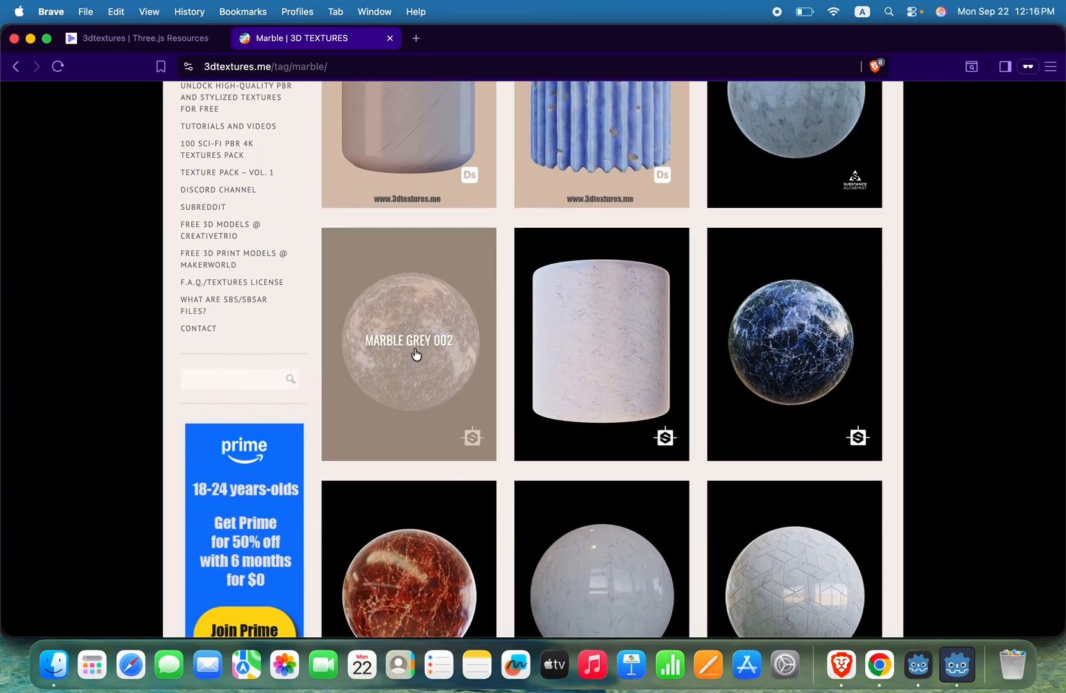
right_click(415, 310)
left_click(441, 306)
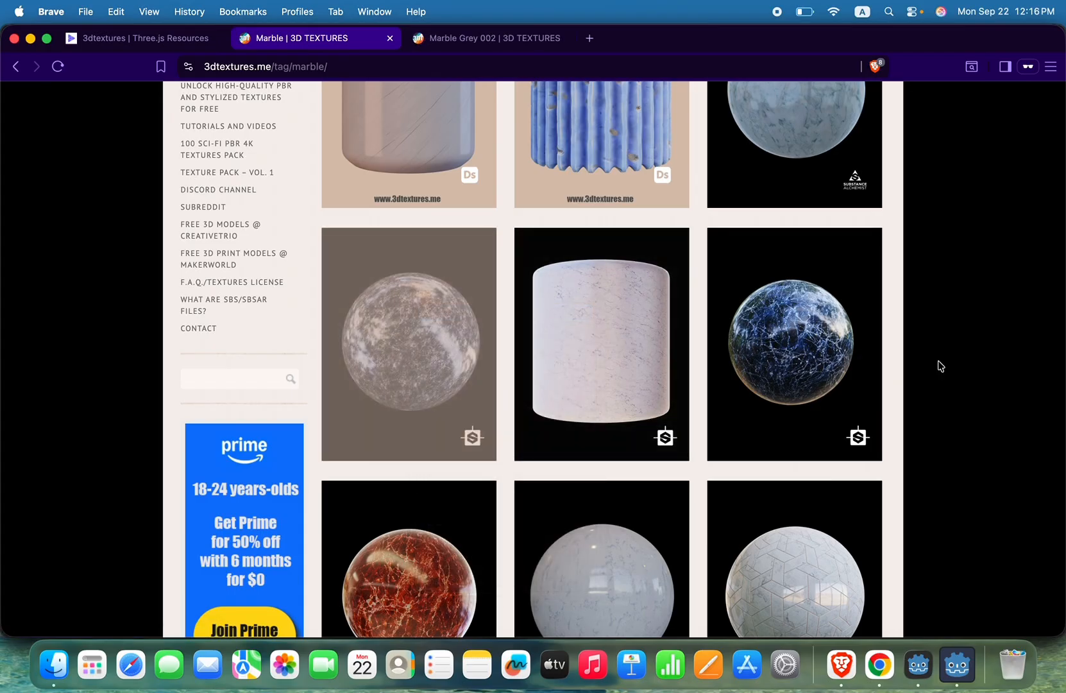
scroll(943, 404, "down", 3)
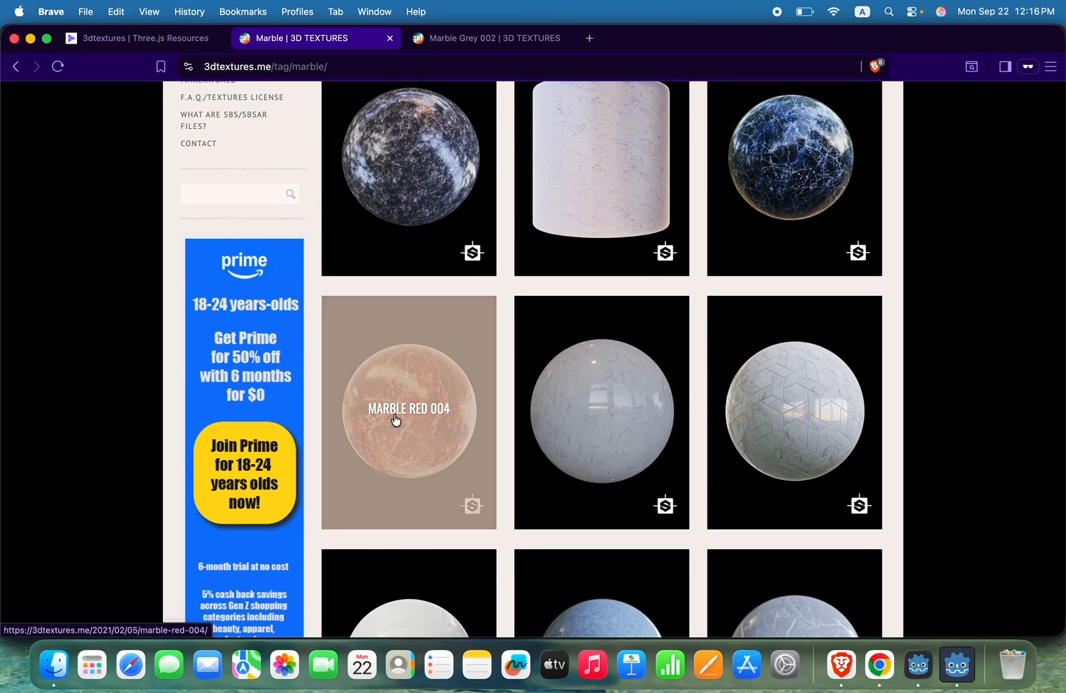
Step: Look through the remaining marble textures on the tag page
scroll(871, 415, "down", 10)
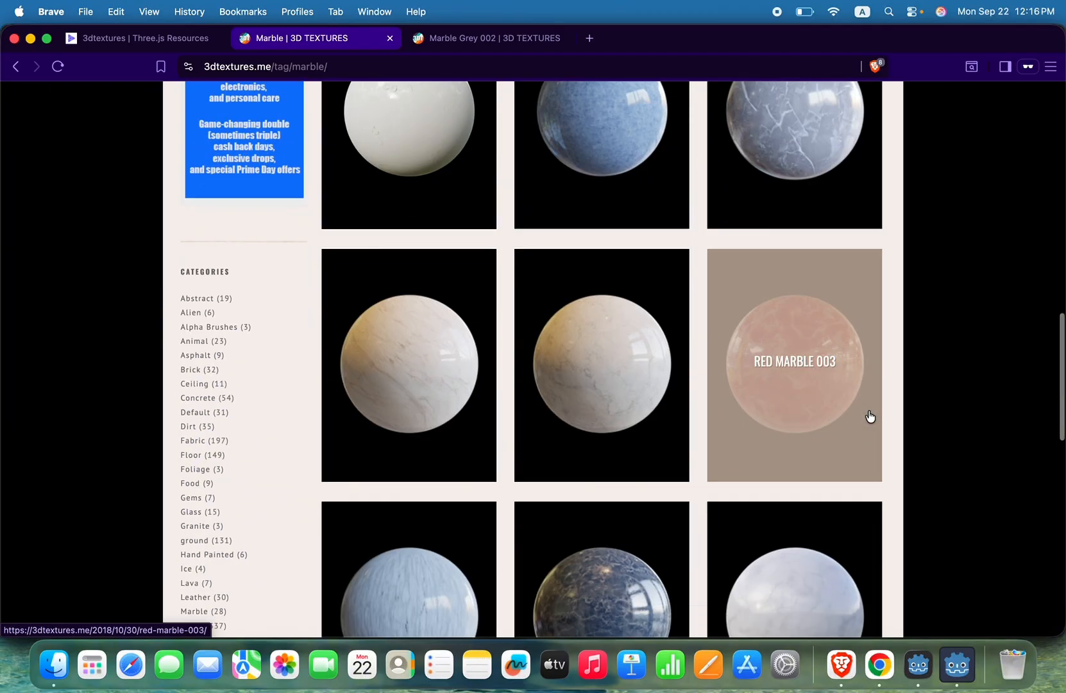
scroll(871, 416, "down", 4)
scroll(871, 416, "up", 18)
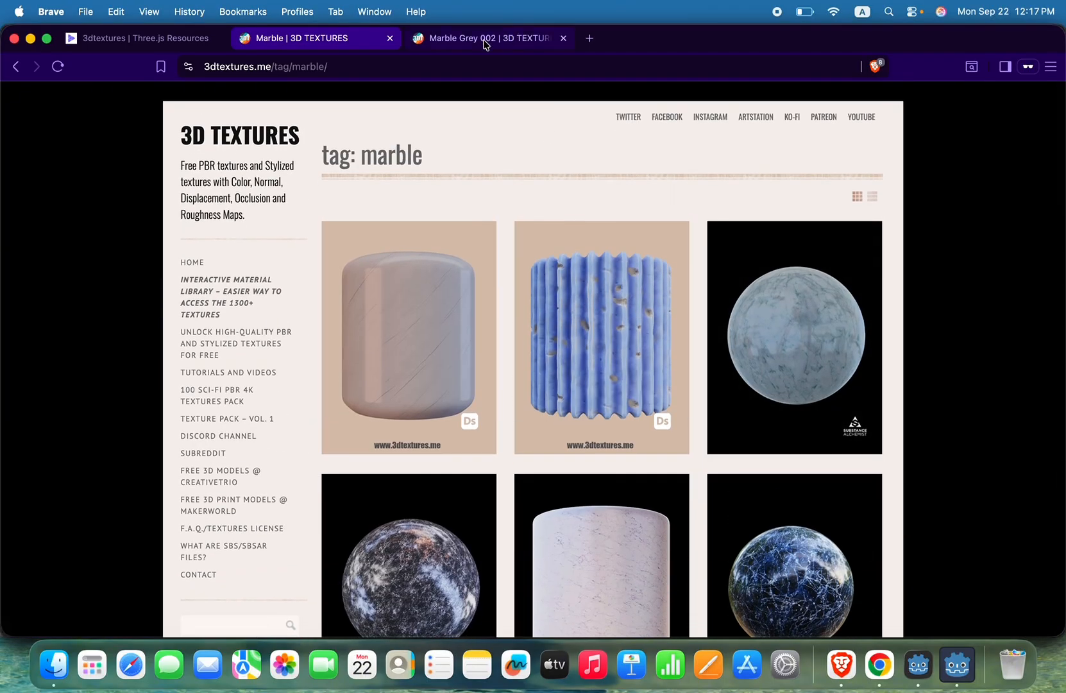
Step: Switch to the opened Marble Grey 002 page and read its texture description and the list of included maps
left_click(486, 40)
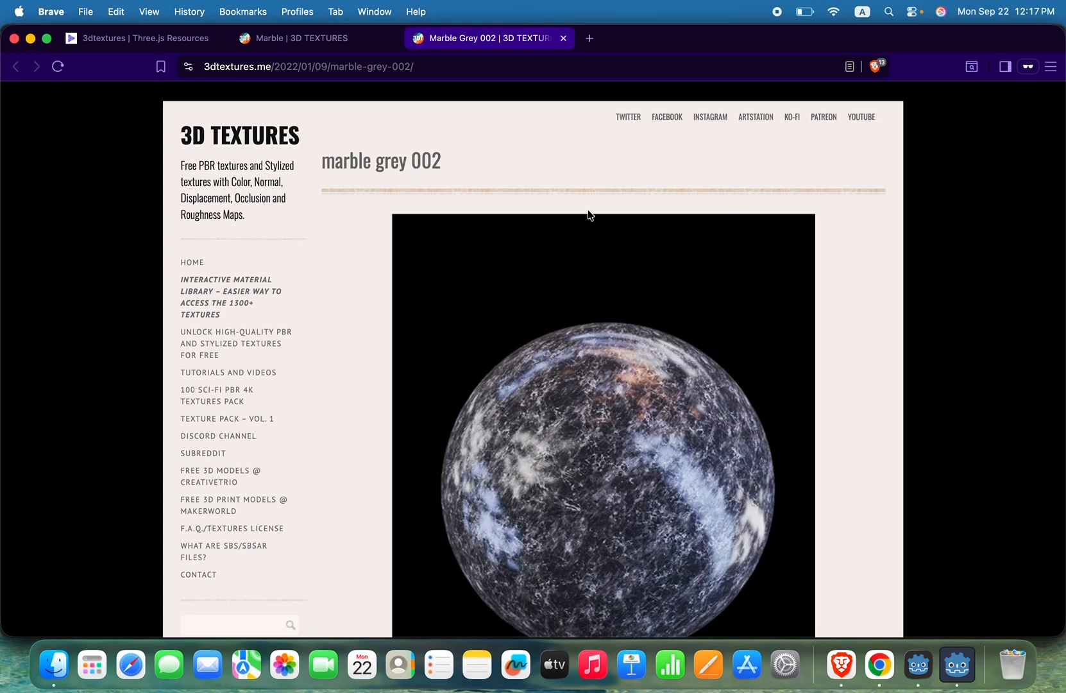
scroll(541, 257, "down", 6)
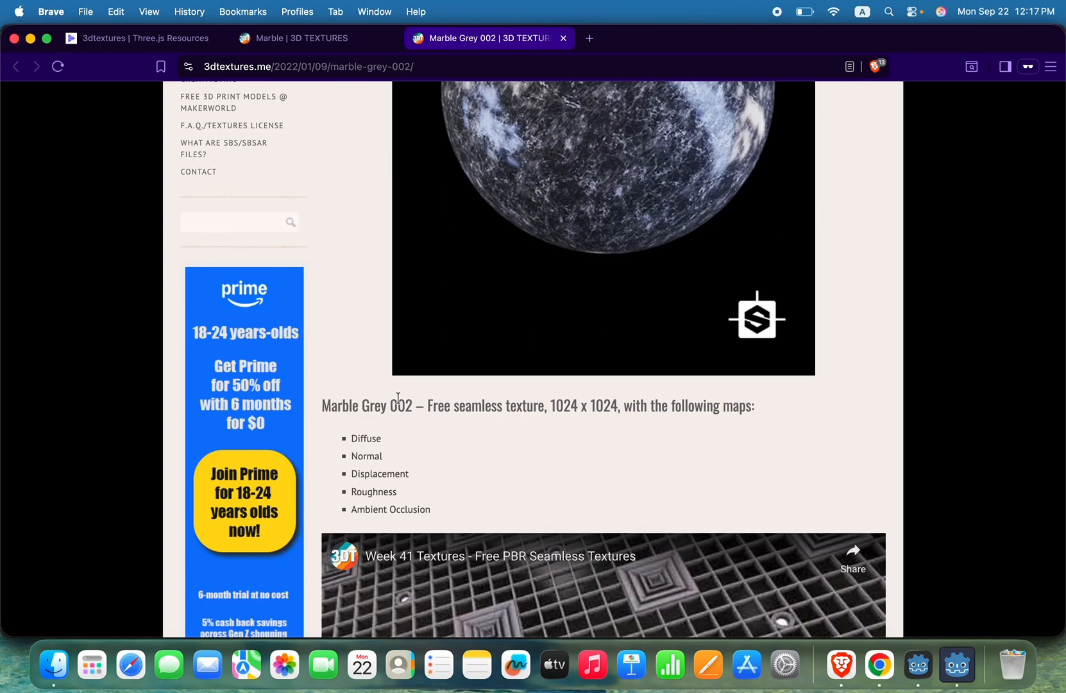
left_click_drag(340, 405, 648, 425)
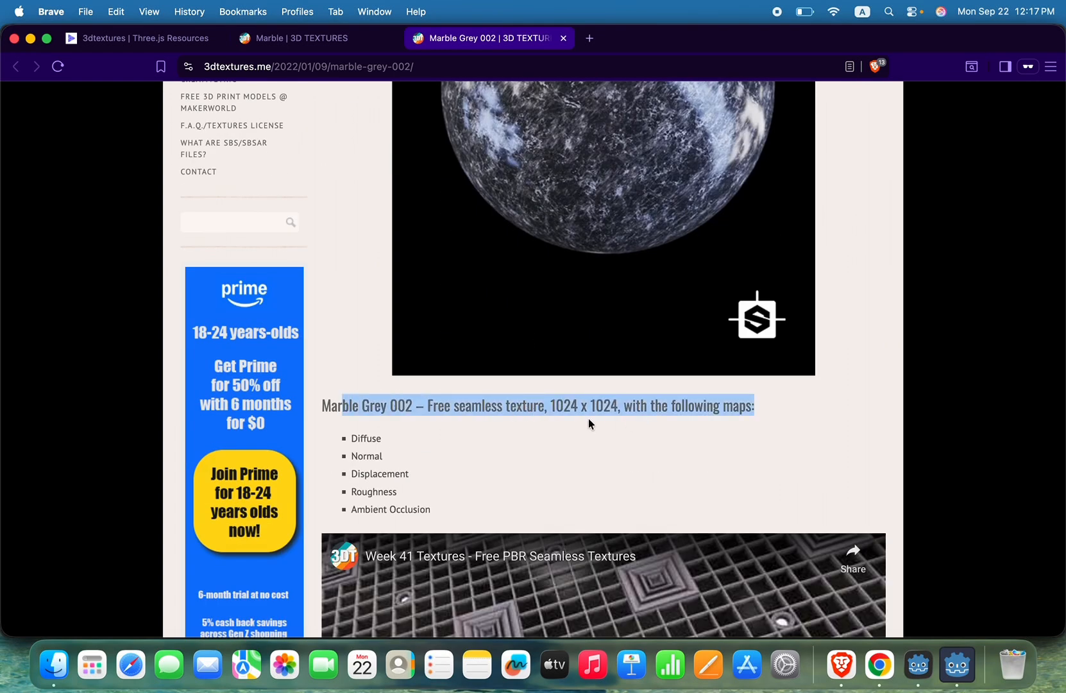
left_click(459, 406)
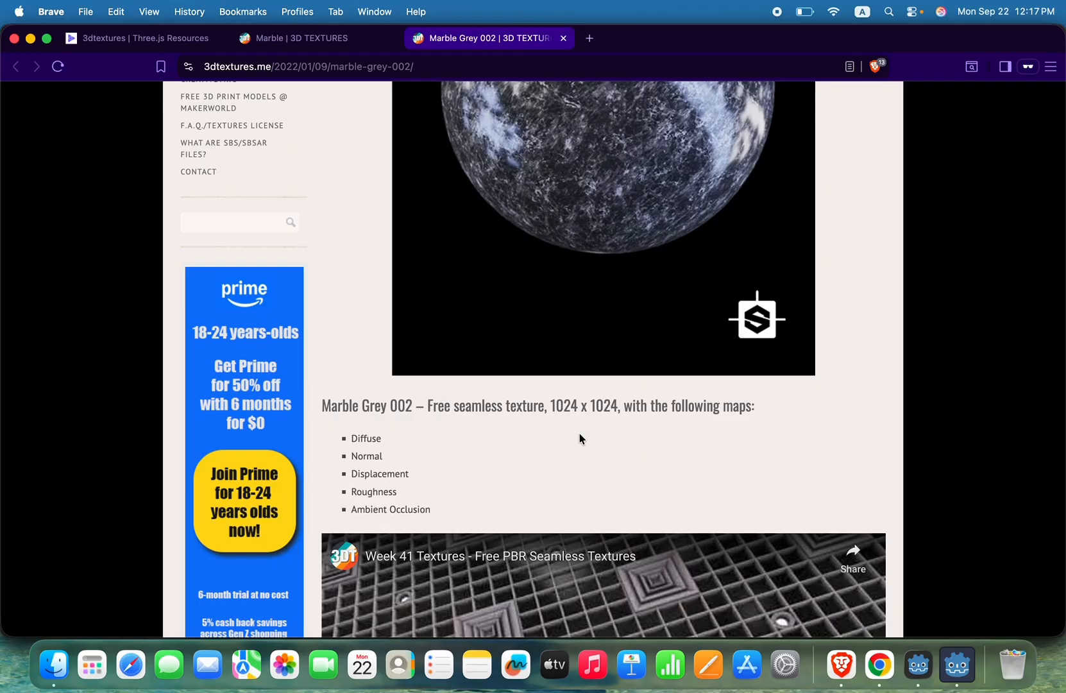
left_click_drag(357, 438, 444, 496)
left_click(505, 506)
Step: Open the shared folder with all the Marble Grey 002 maps from its download link and dismiss the Drive promotion
scroll(505, 507, "down", 8)
scroll(506, 507, "down", 6)
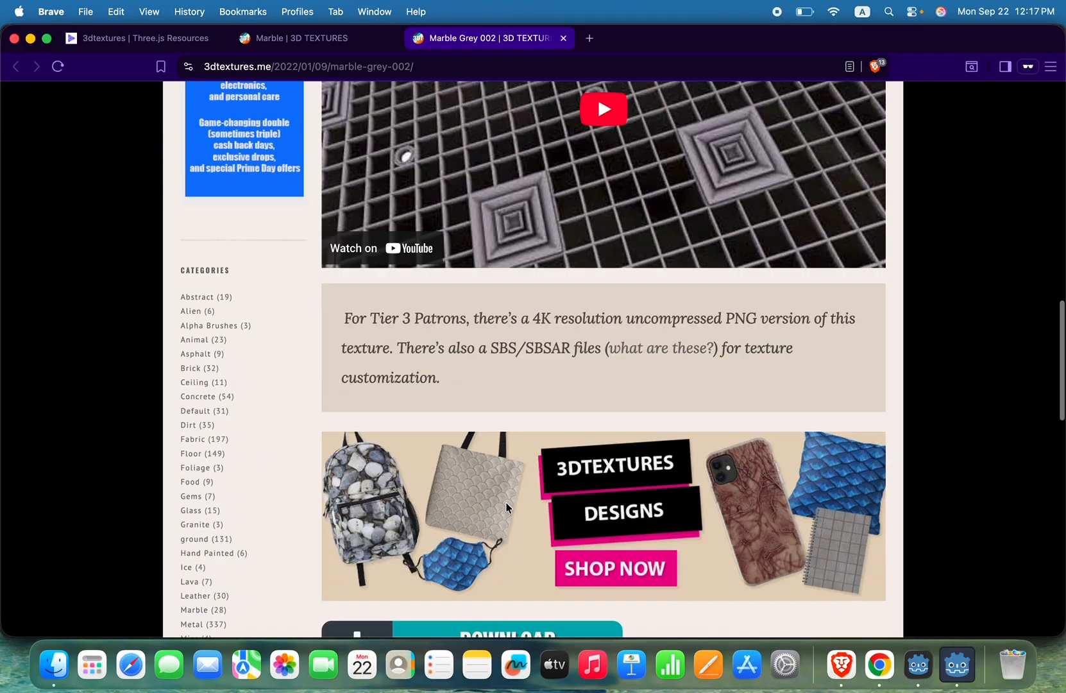
scroll(506, 504, "down", 2)
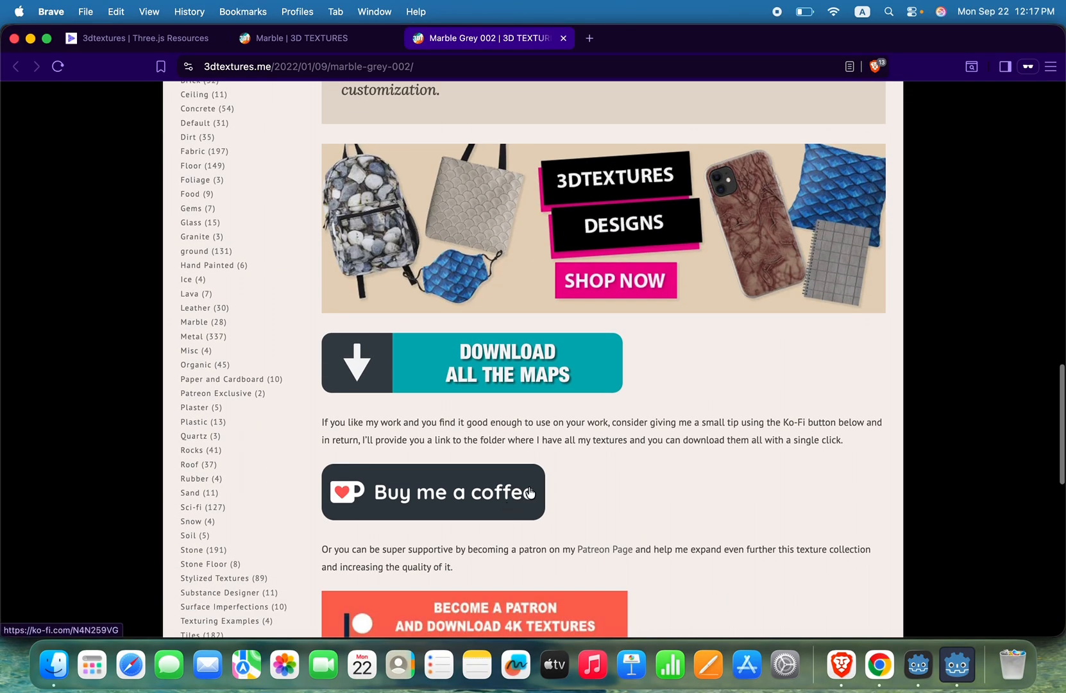
left_click(560, 387)
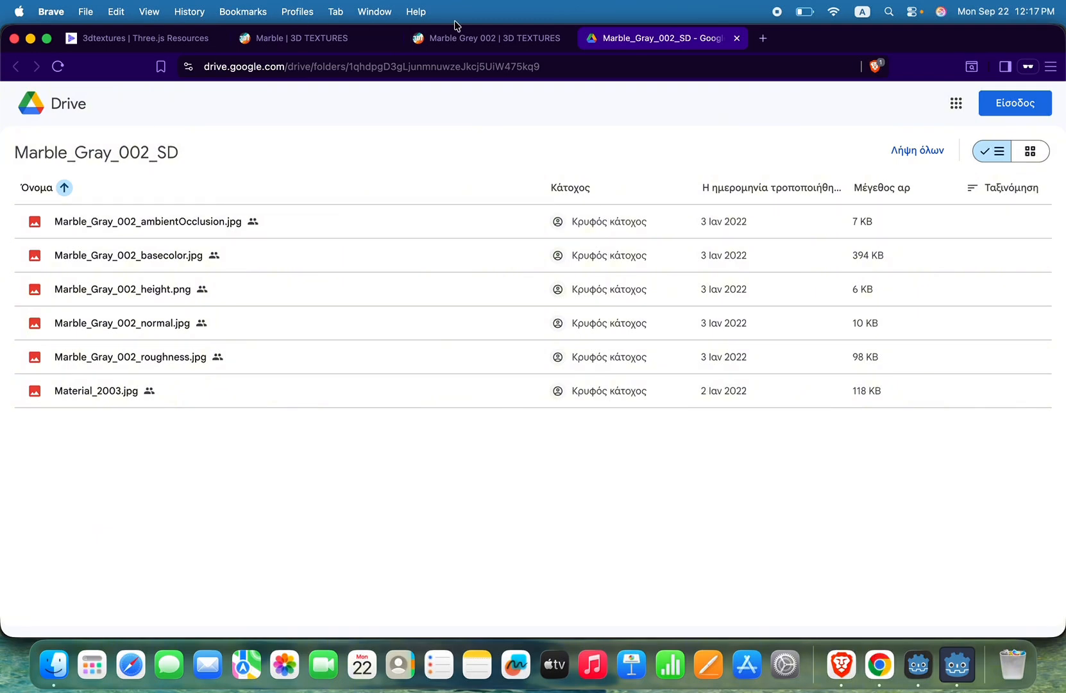
left_click(513, 37)
left_click(676, 54)
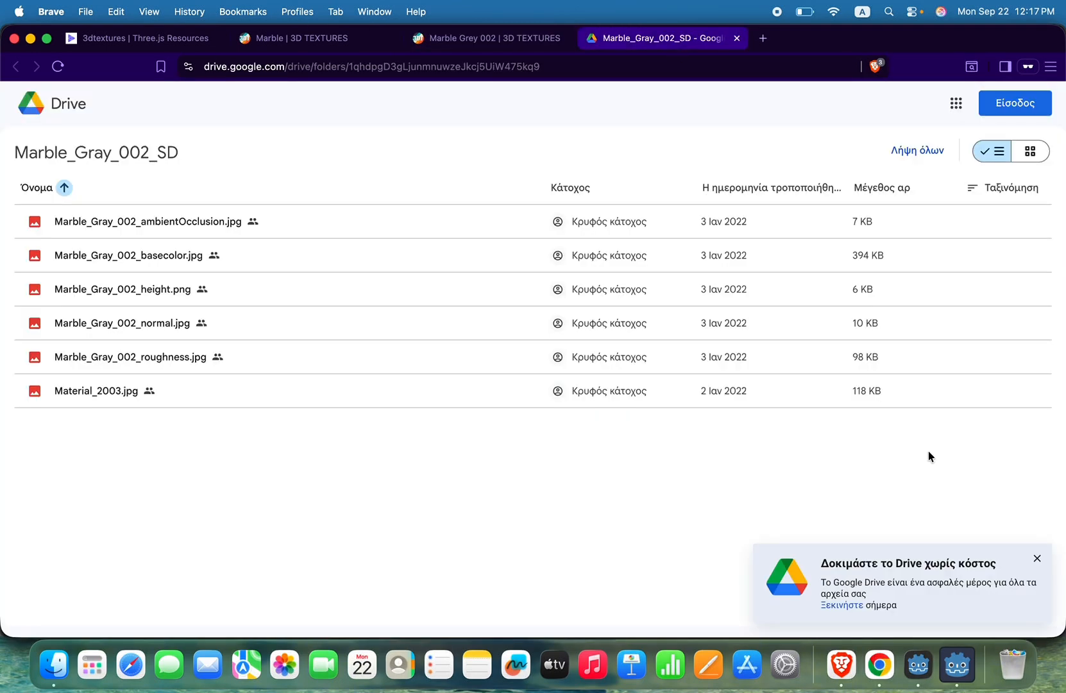
left_click(1038, 557)
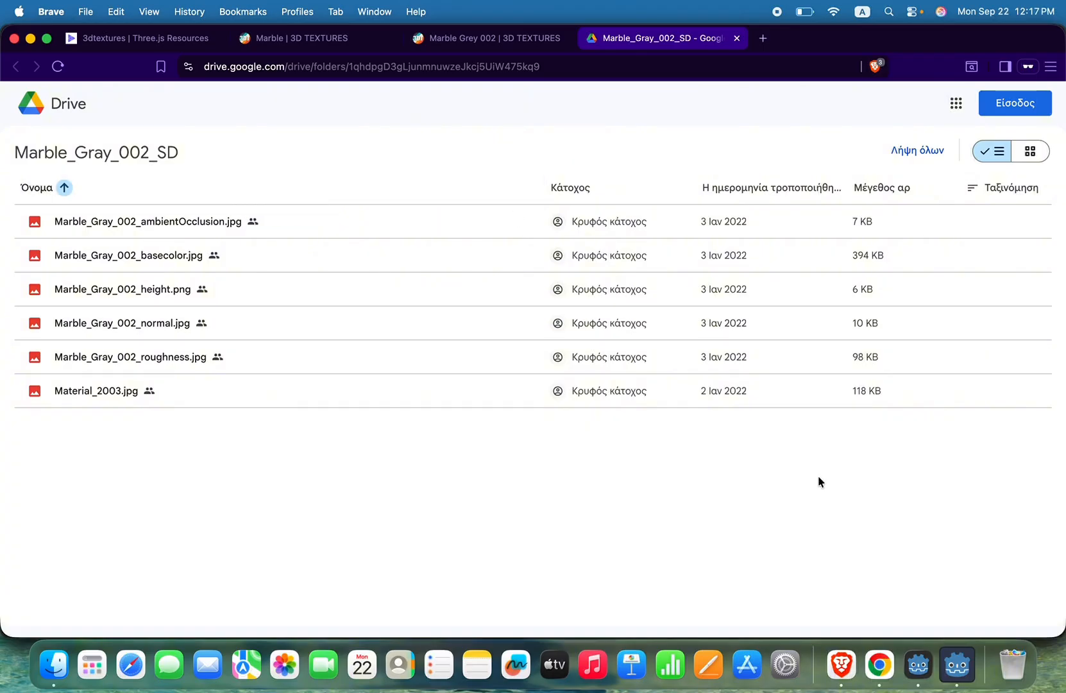
Step: Go through the texture map files in the Marble_Gray_002_SD Drive folder one by one
left_click(338, 221)
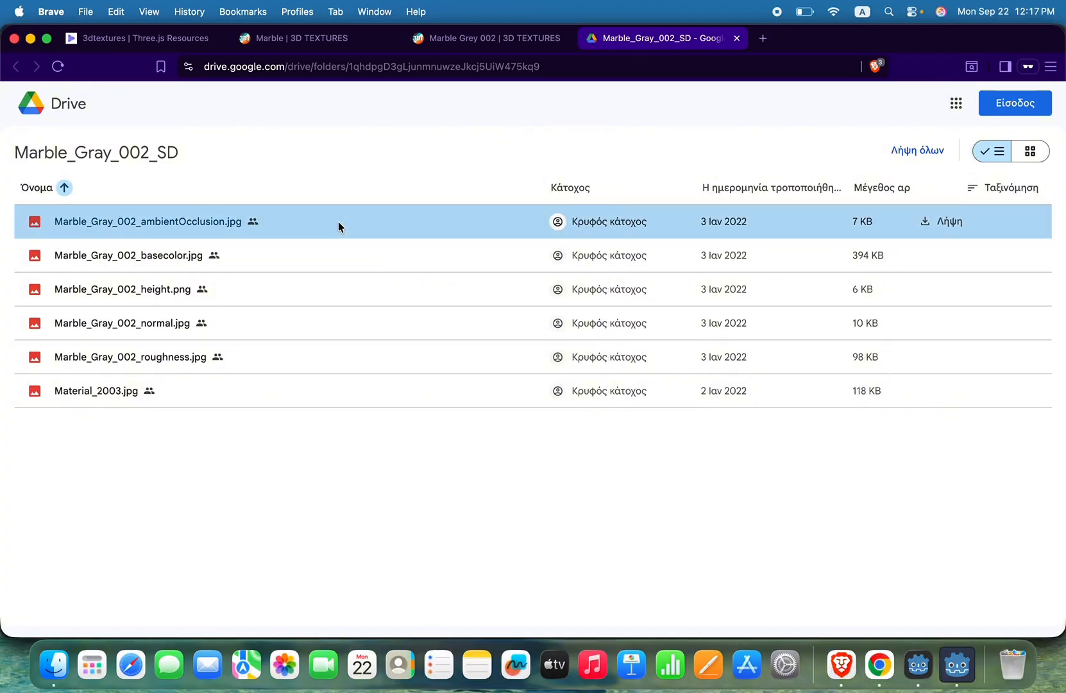
right_click(353, 223)
left_click(418, 252)
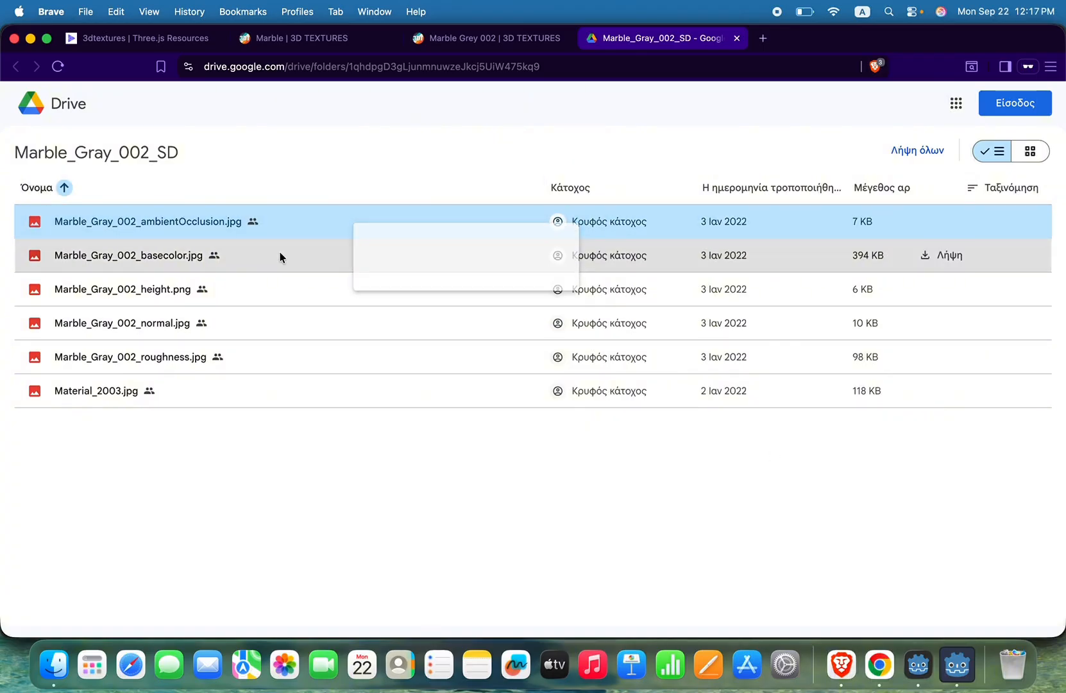
left_click(279, 254)
left_click(298, 290)
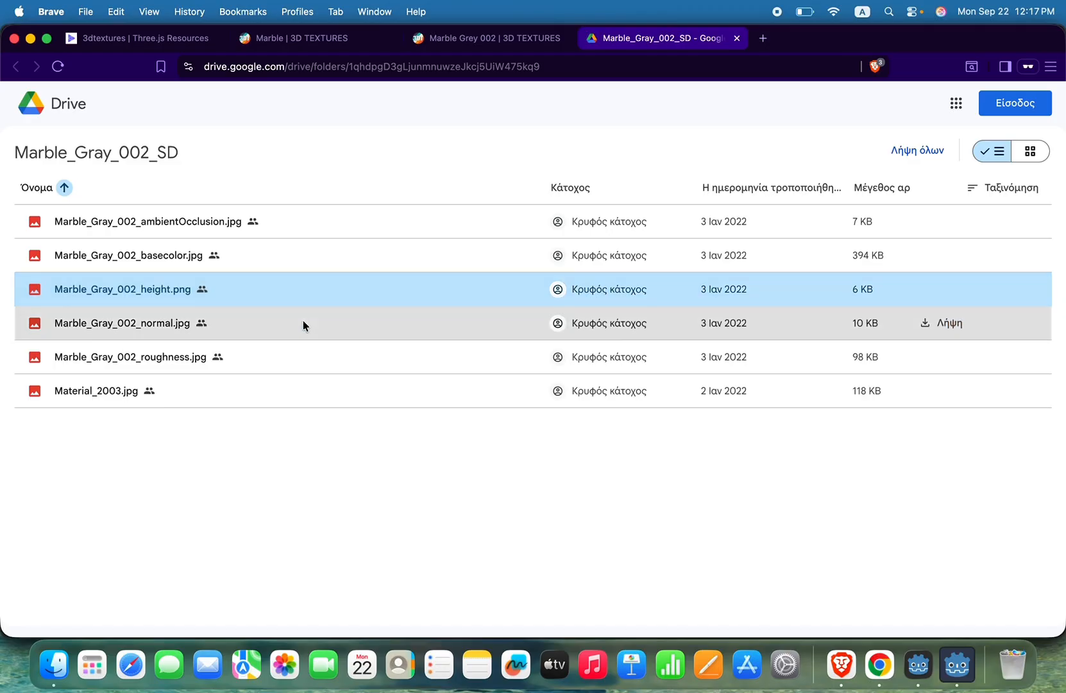
left_click(303, 322)
left_click(310, 356)
left_click(316, 390)
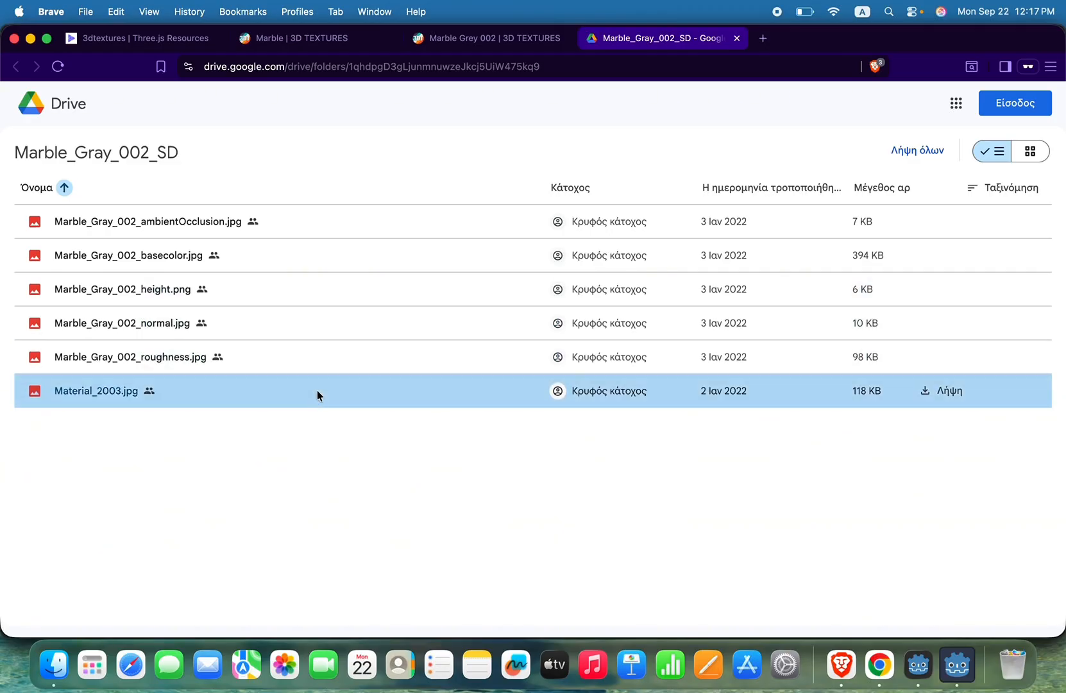
right_click(281, 218)
left_click(338, 206)
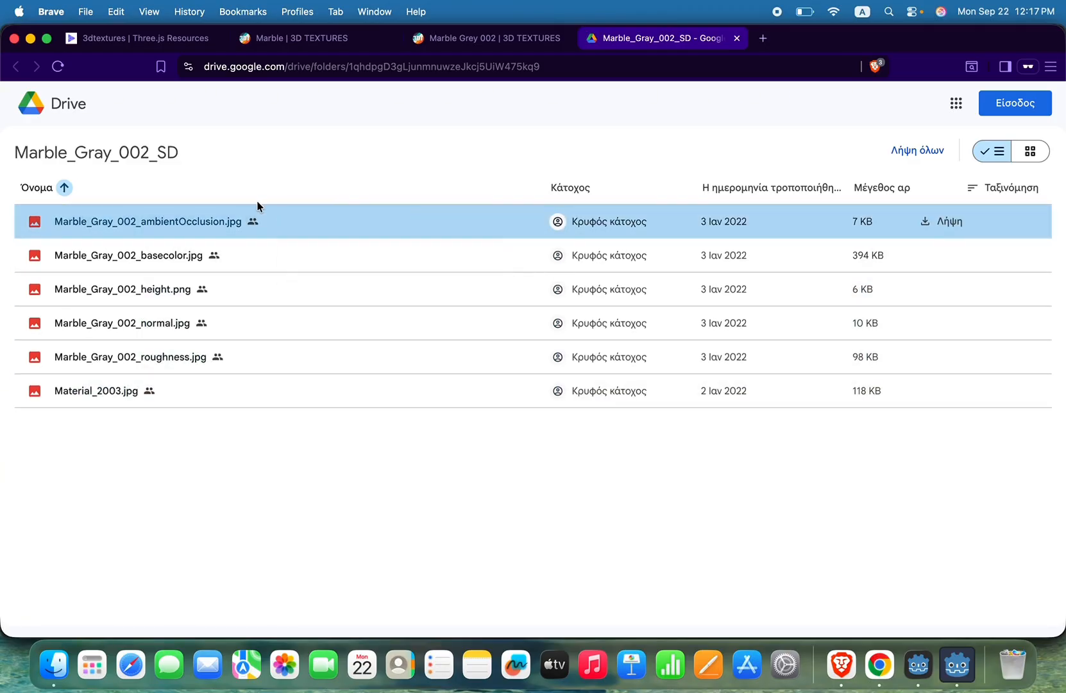
left_click(105, 154)
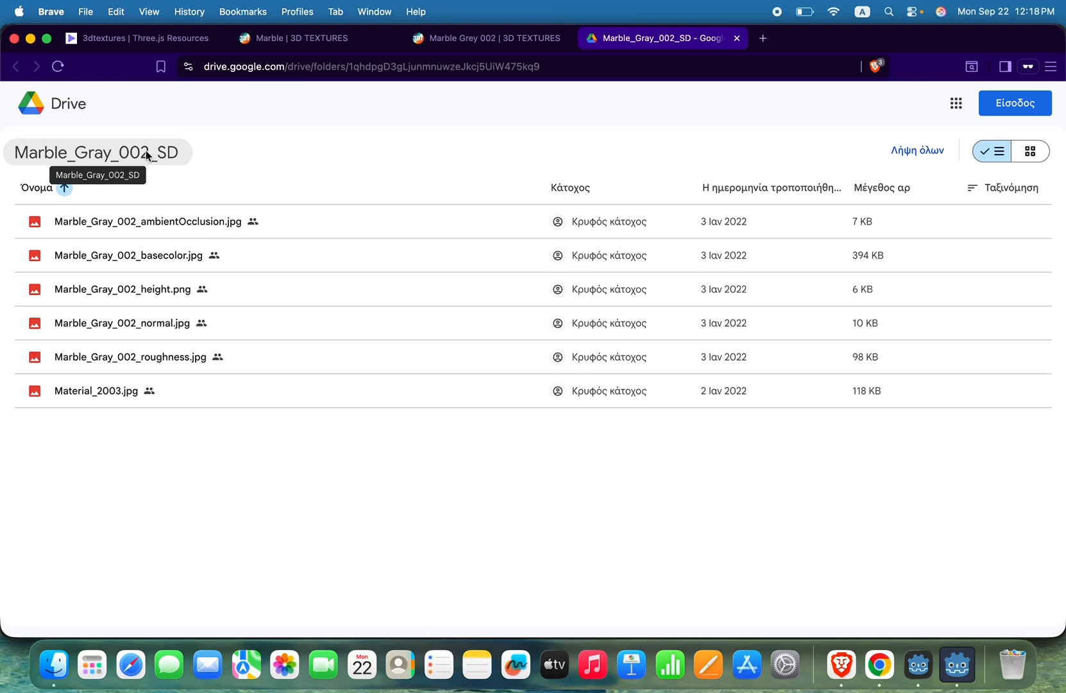
Step: Review the download section of the Marble Grey 002 page again and return to the Drive folder
left_click(515, 40)
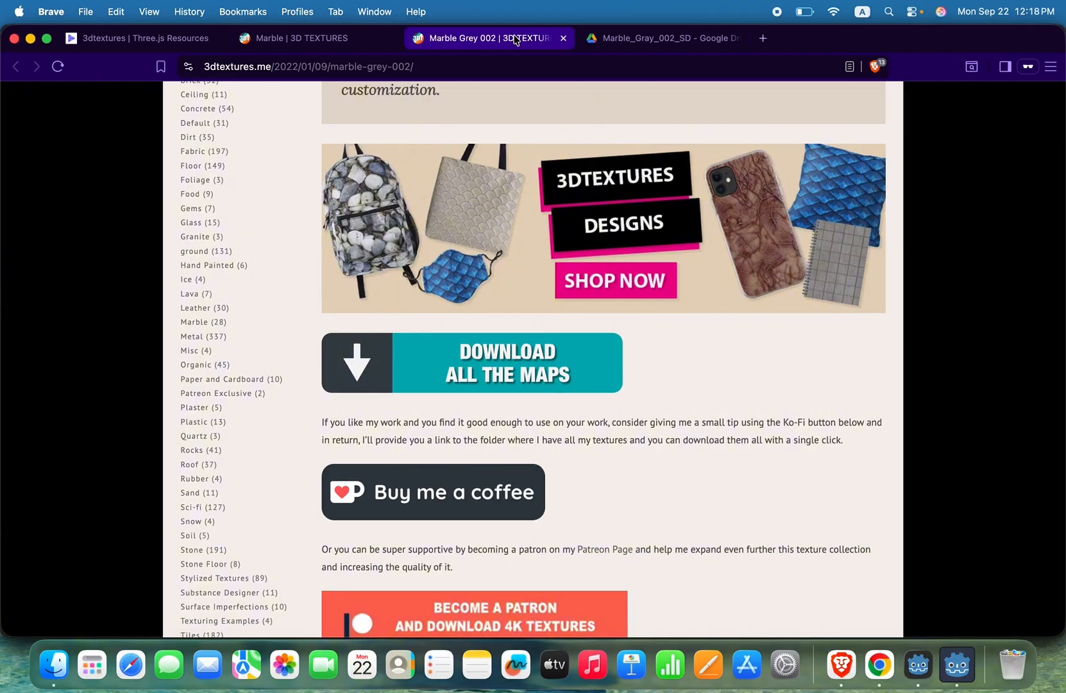
scroll(687, 300, "down", 3)
left_click(671, 41)
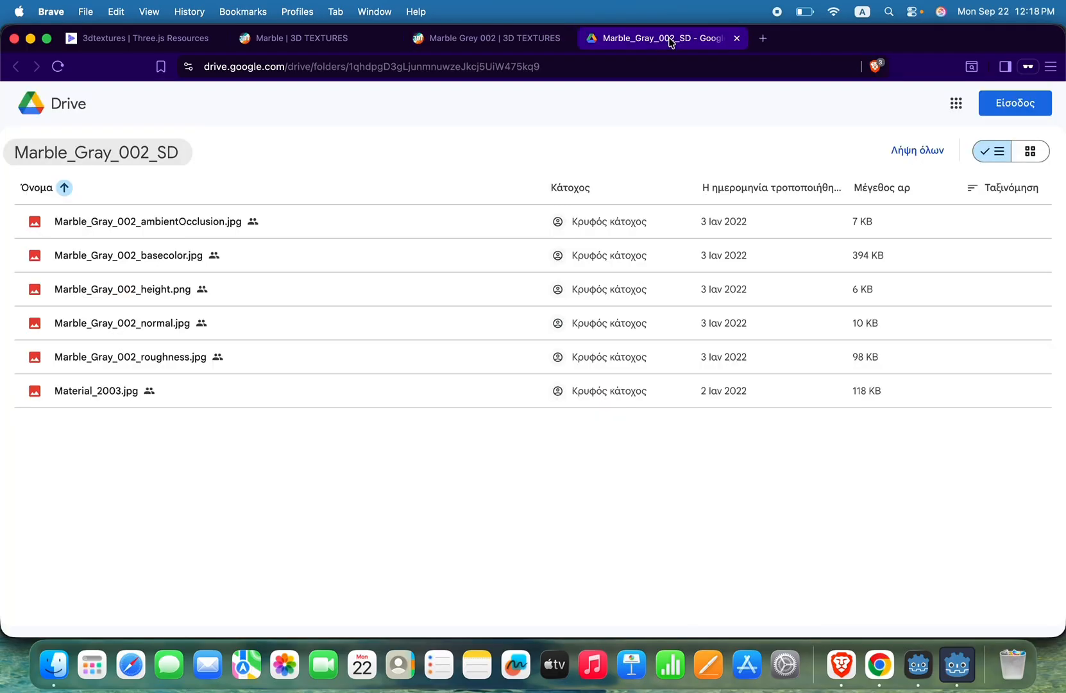
Step: Switch to Finder, locate the Marble Gray ZIP archive in Downloads and open the extracted Marble_Gray_002_SD folder
left_click(54, 667)
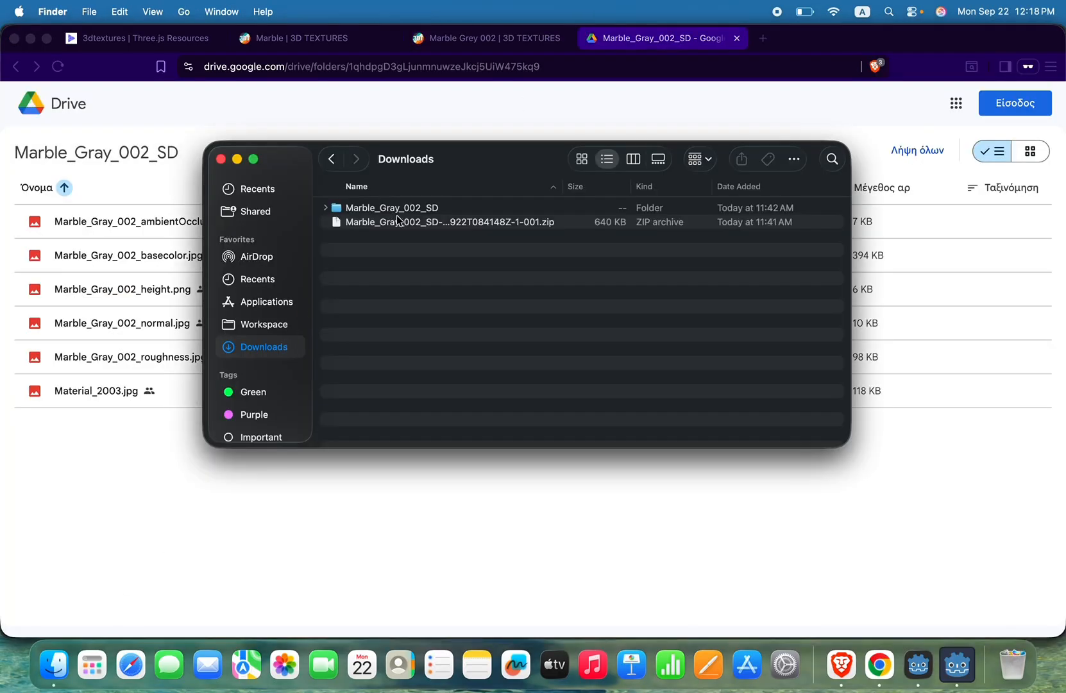
left_click(421, 221)
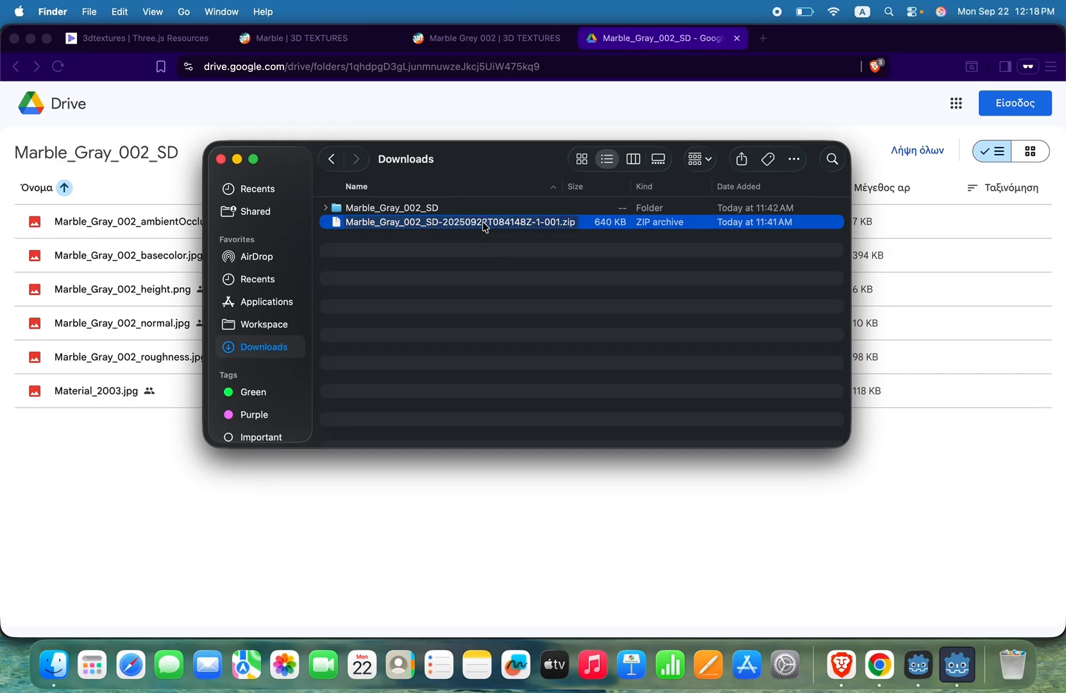
left_click(521, 247)
left_click(518, 226)
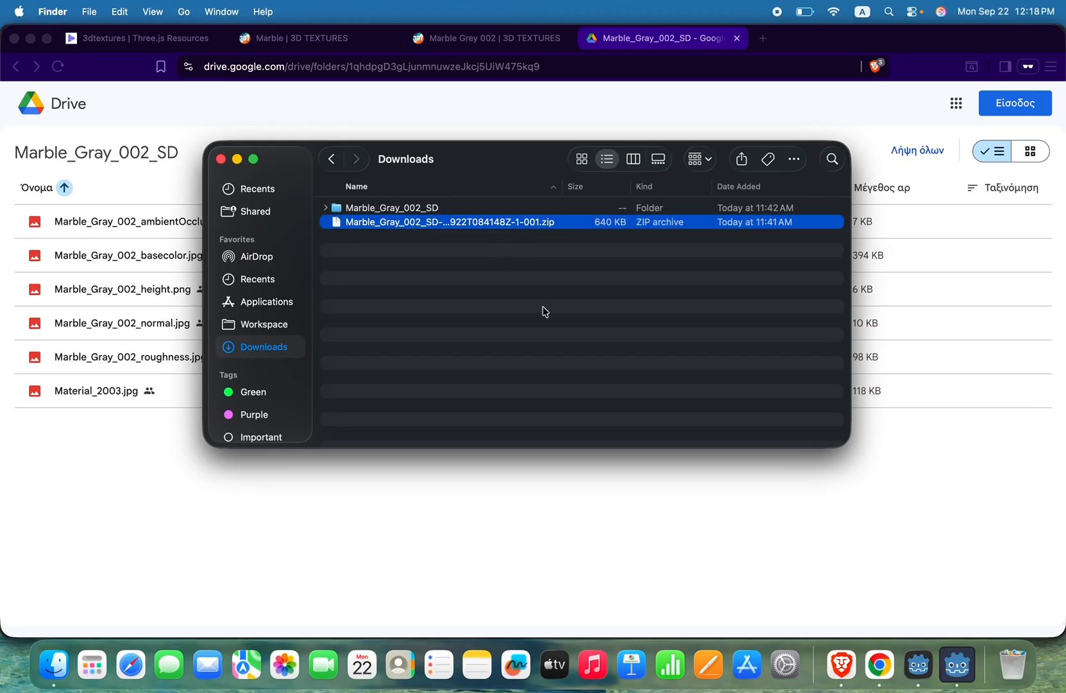
double_click(402, 208)
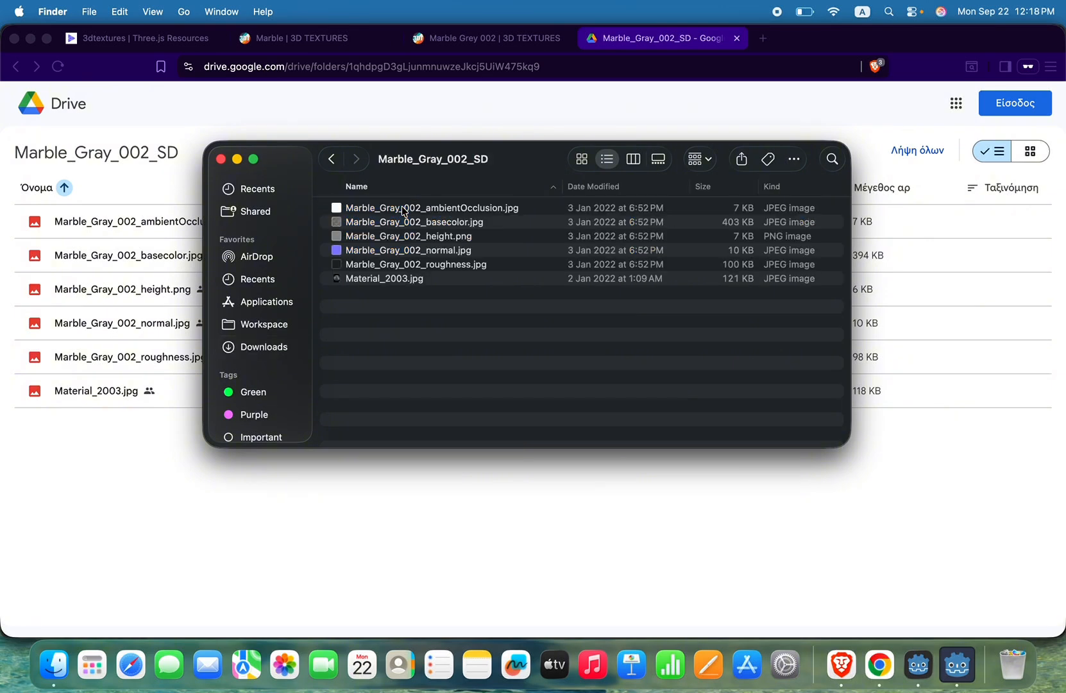
Step: Preview Material_2003.jpg in the Marble_Gray_002_SD folder and delete that file
left_click(484, 212)
key("Down")
key("Down")
key("Down")
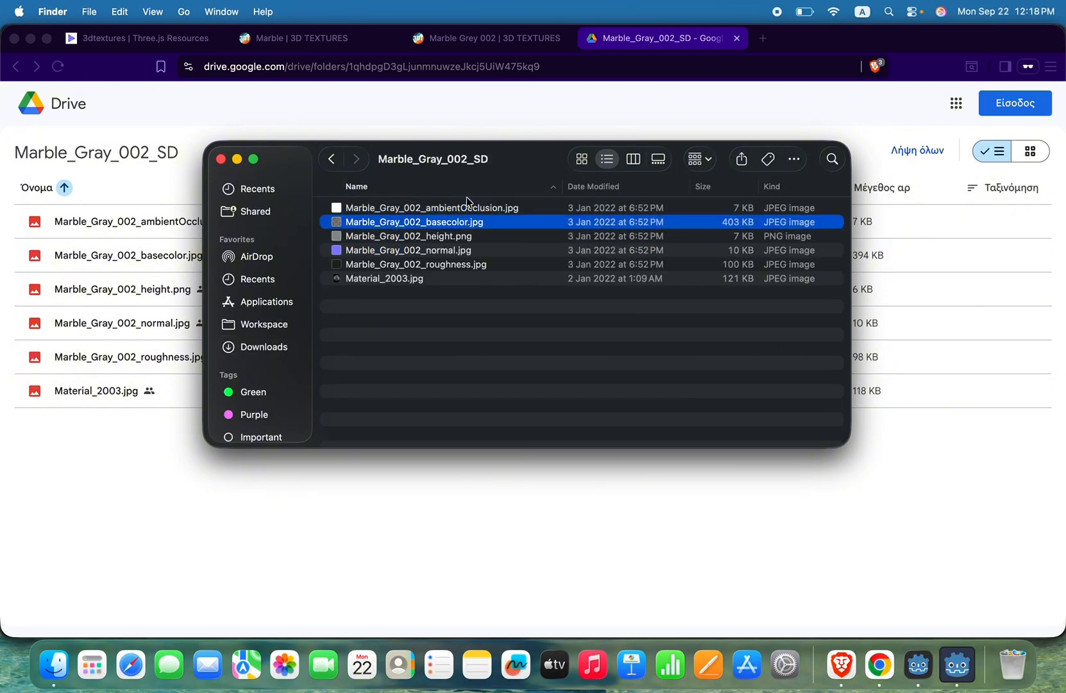
key("Down")
key("Down")
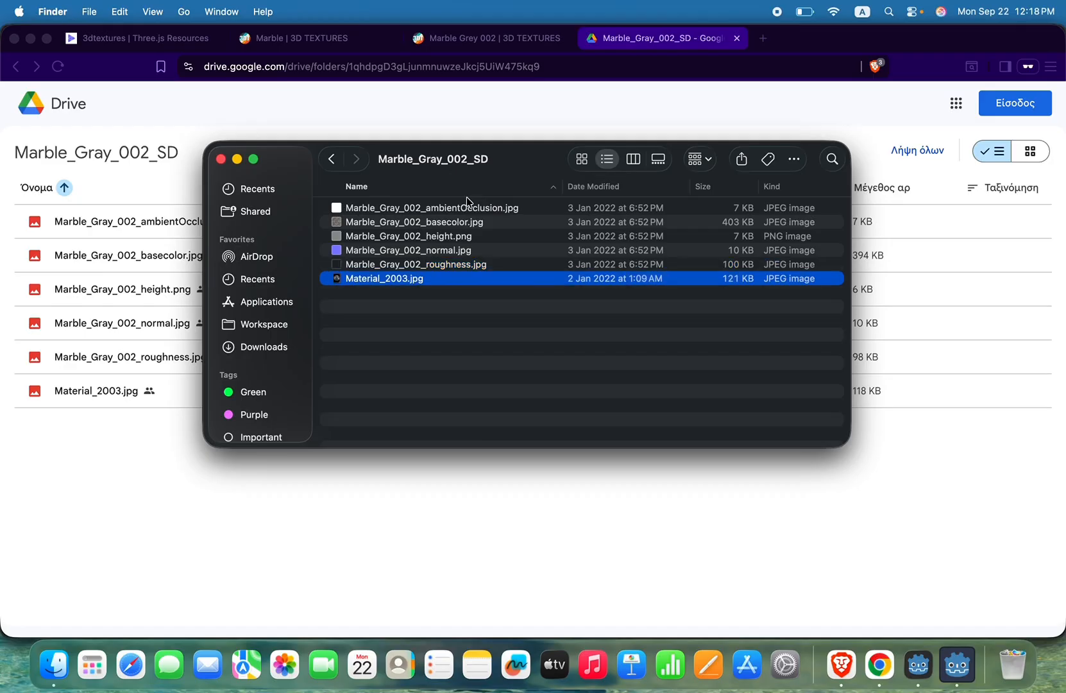
key("space")
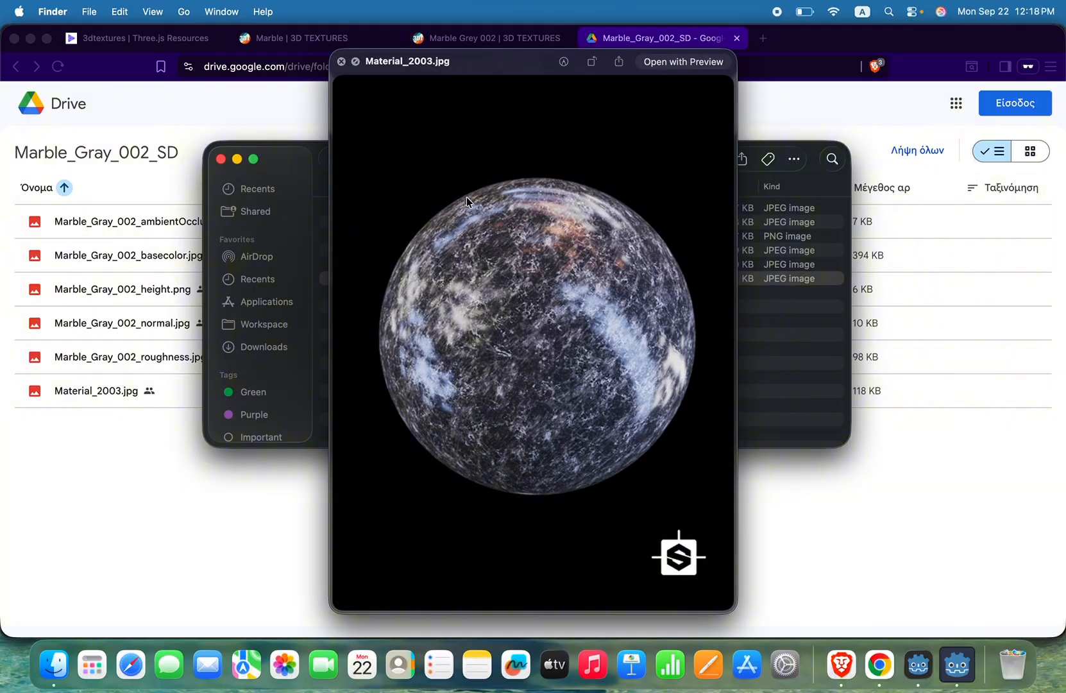
key("space")
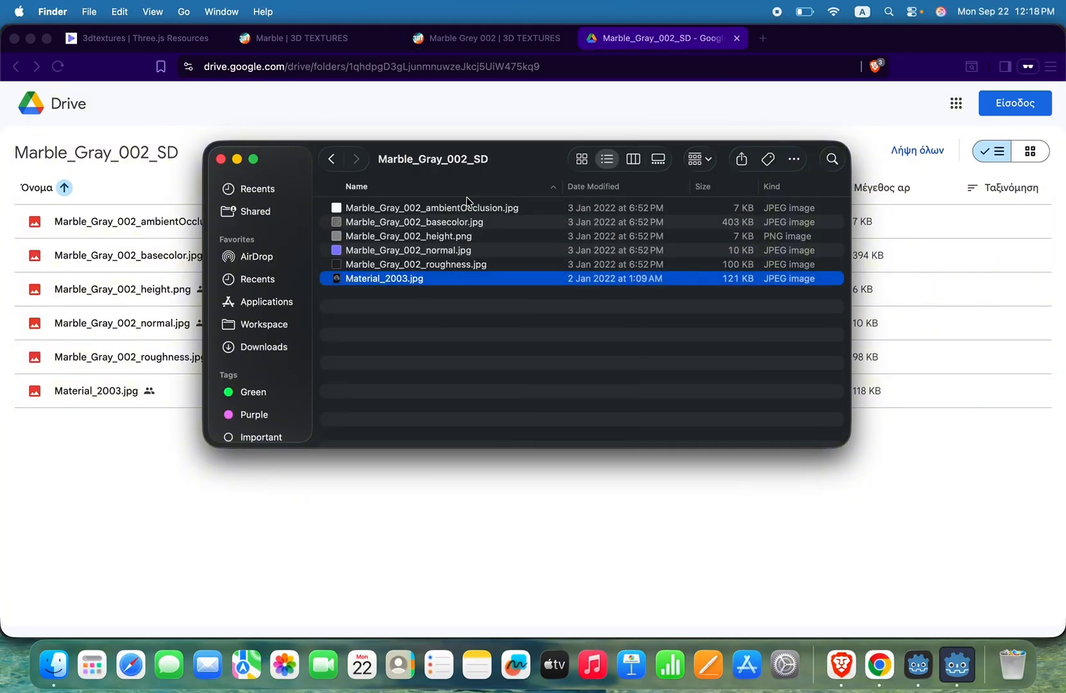
key("super+BackSpace")
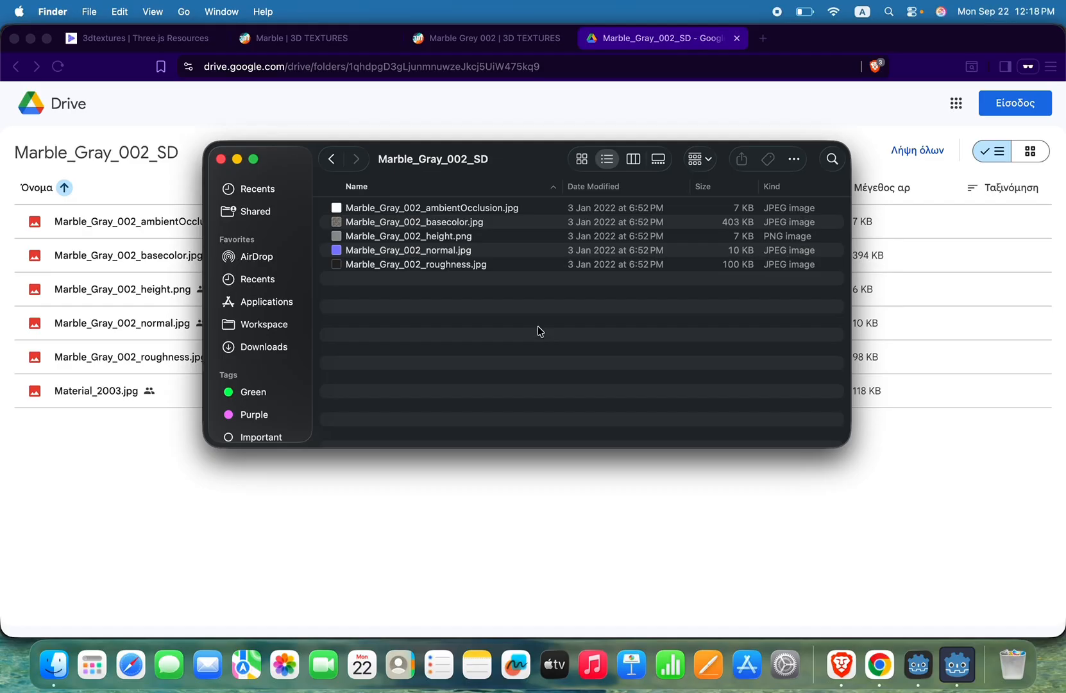
Step: Step through the remaining Marble Gray maps from the roughness file up to the base color file
left_click(457, 265)
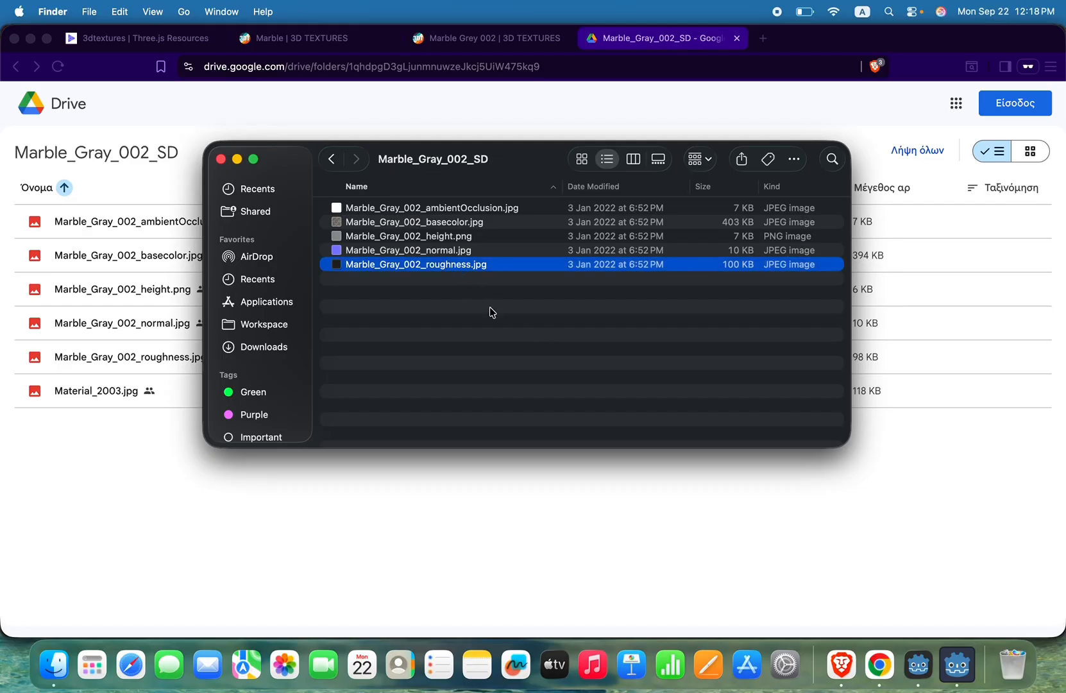
key("Up")
key("Up")
key("Up")
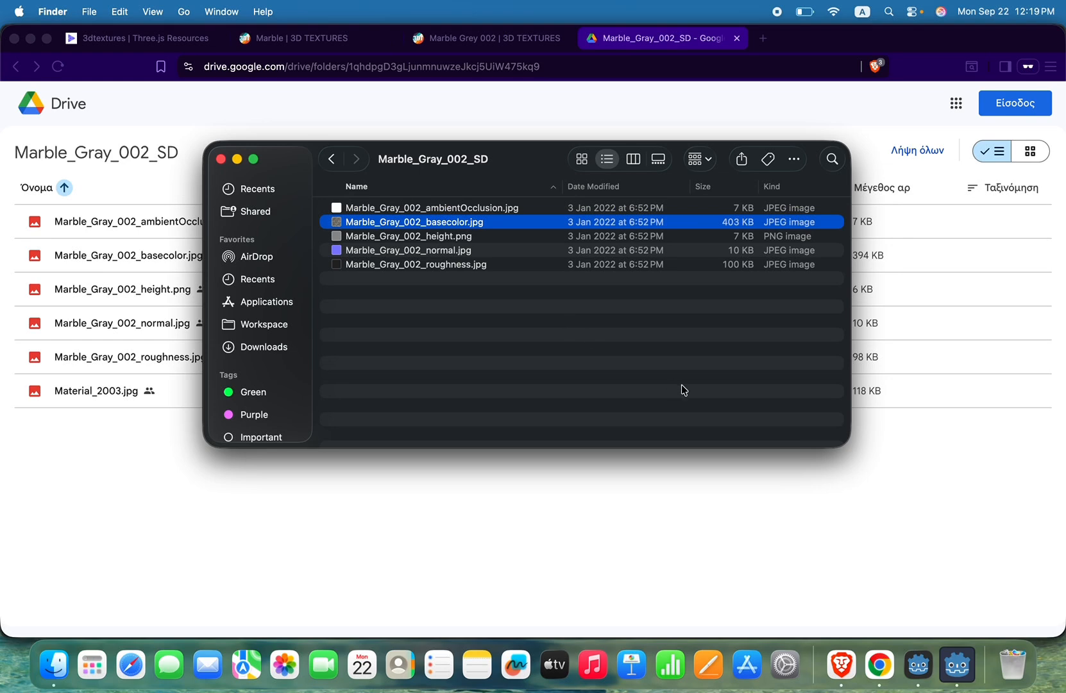
Step: Switch to Godot, bring the running godot_sphere debug window to the front and close it
left_click(777, 572)
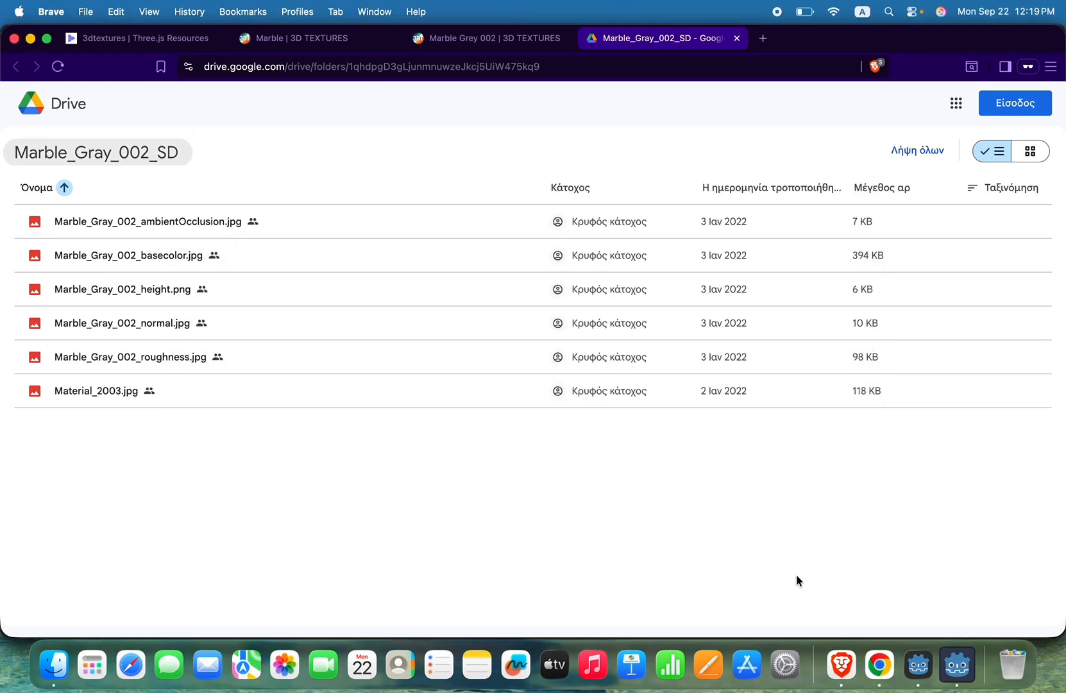
left_click(960, 682)
left_click(924, 682)
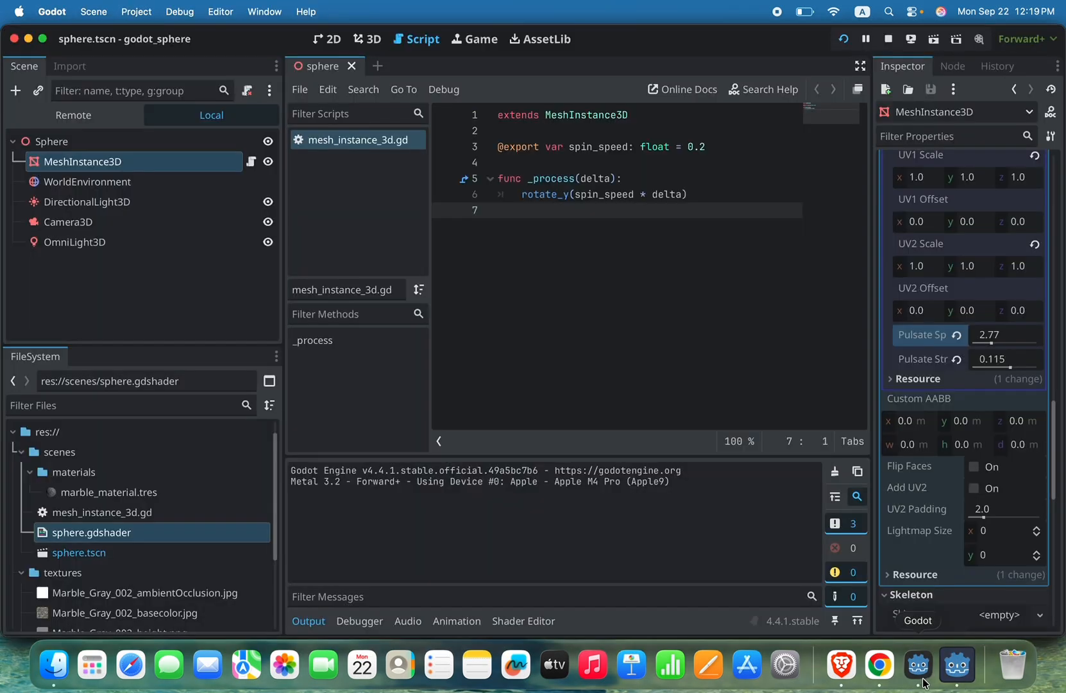
left_click(960, 681)
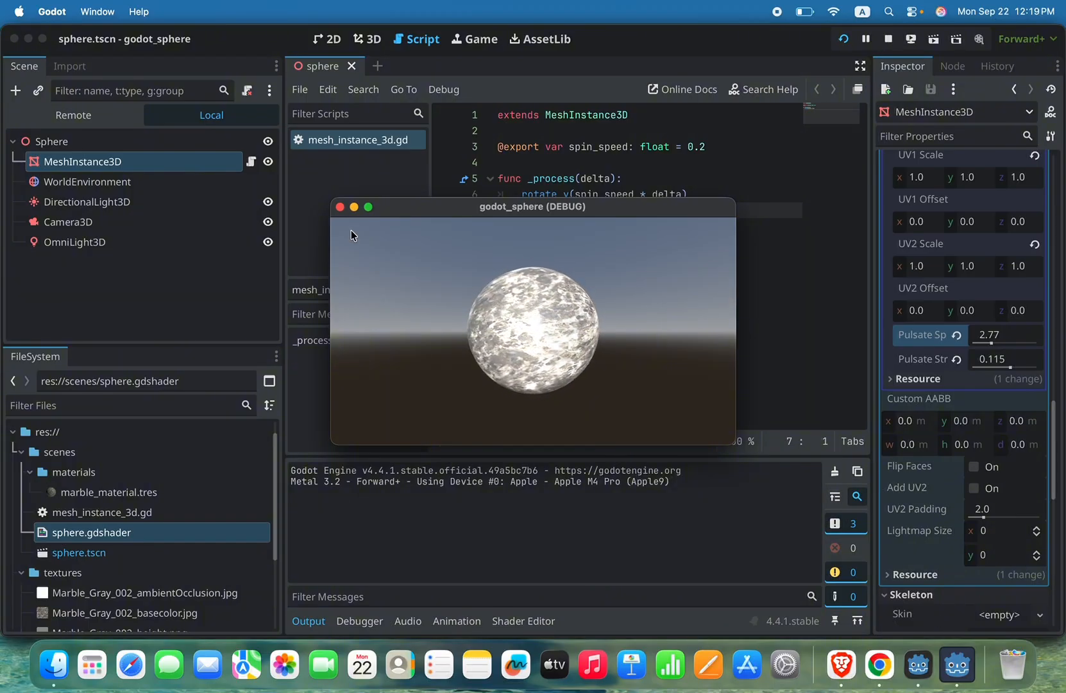
left_click(340, 207)
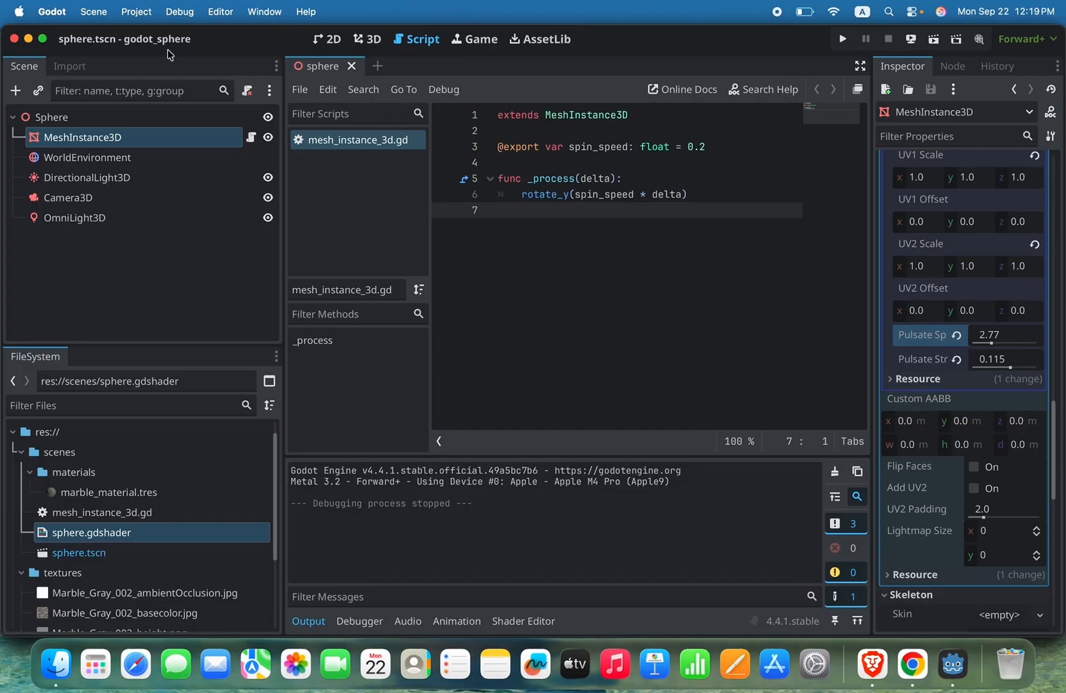
Step: Quit the godot_sphere project and return to the project list
left_click(50, 12)
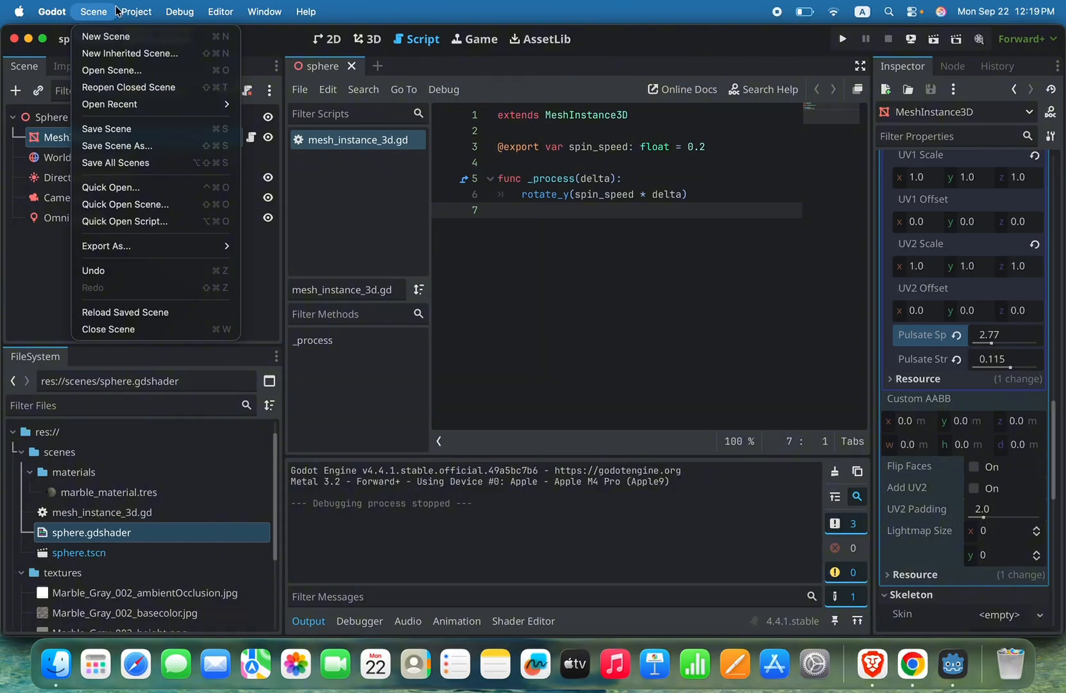
mouse_move(142, 12)
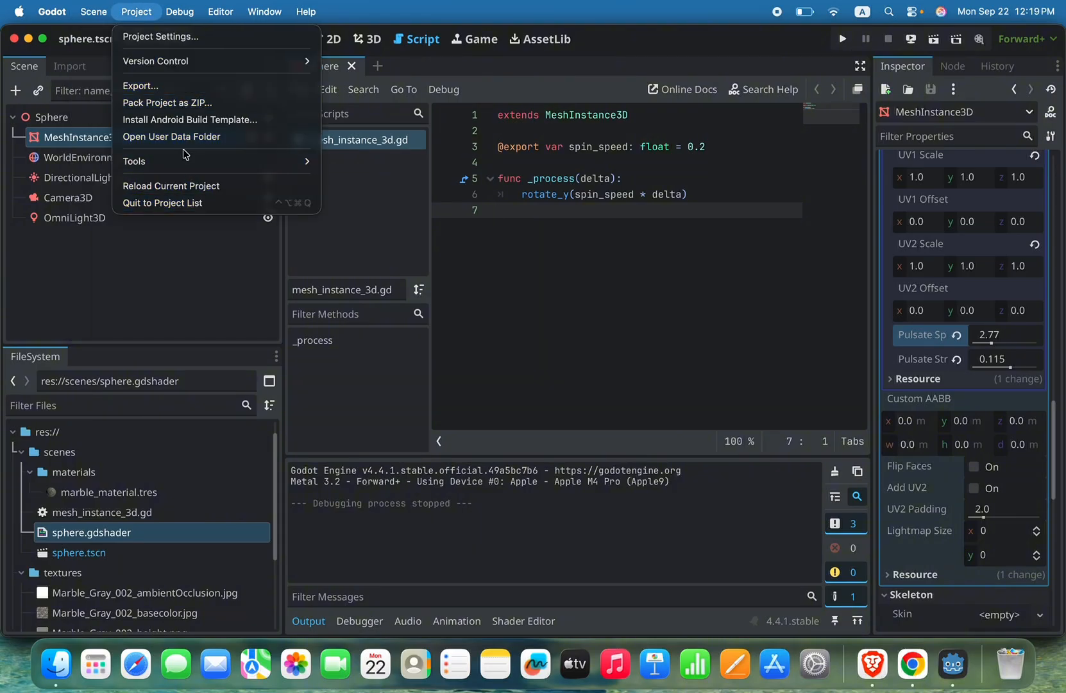
mouse_move(221, 15)
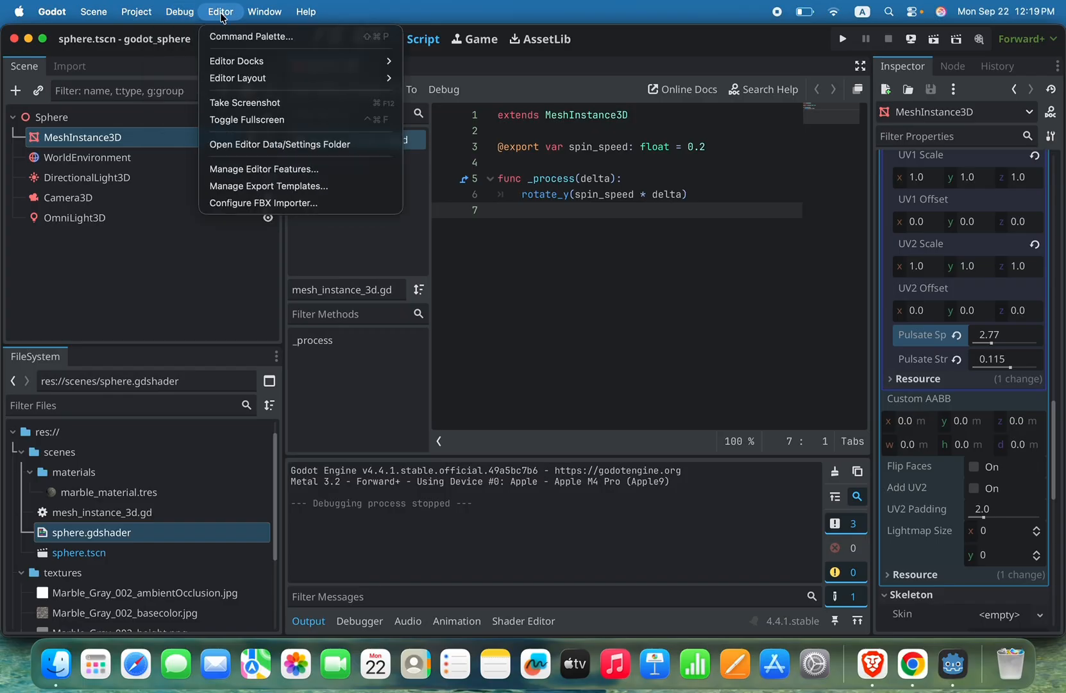
mouse_move(54, 14)
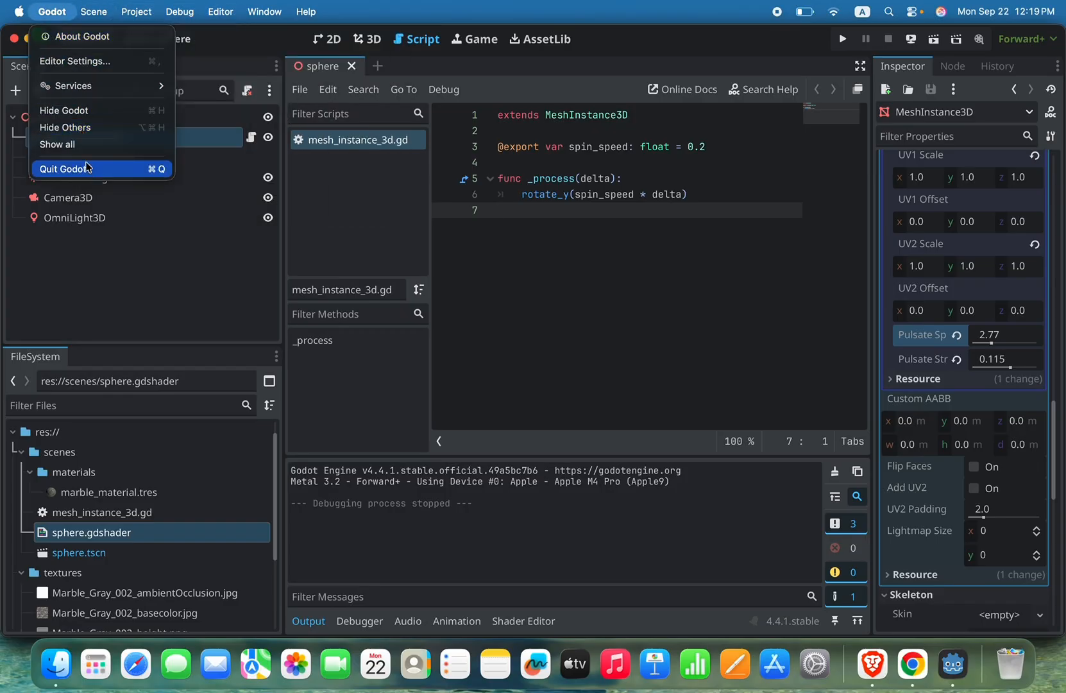
mouse_move(91, 16)
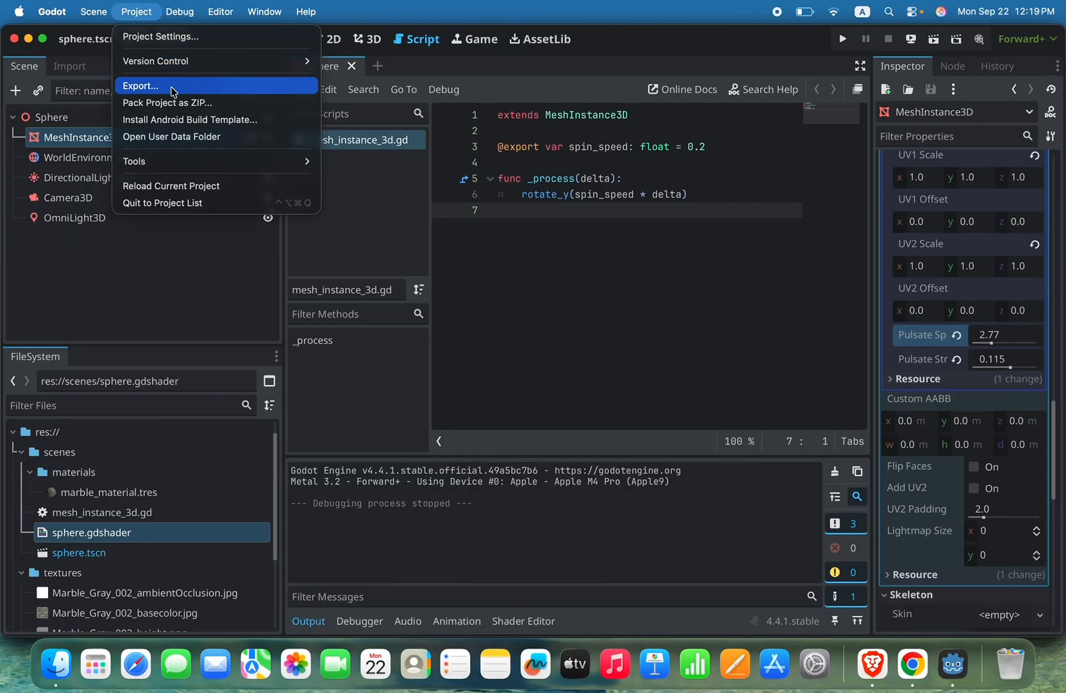
left_click(194, 204)
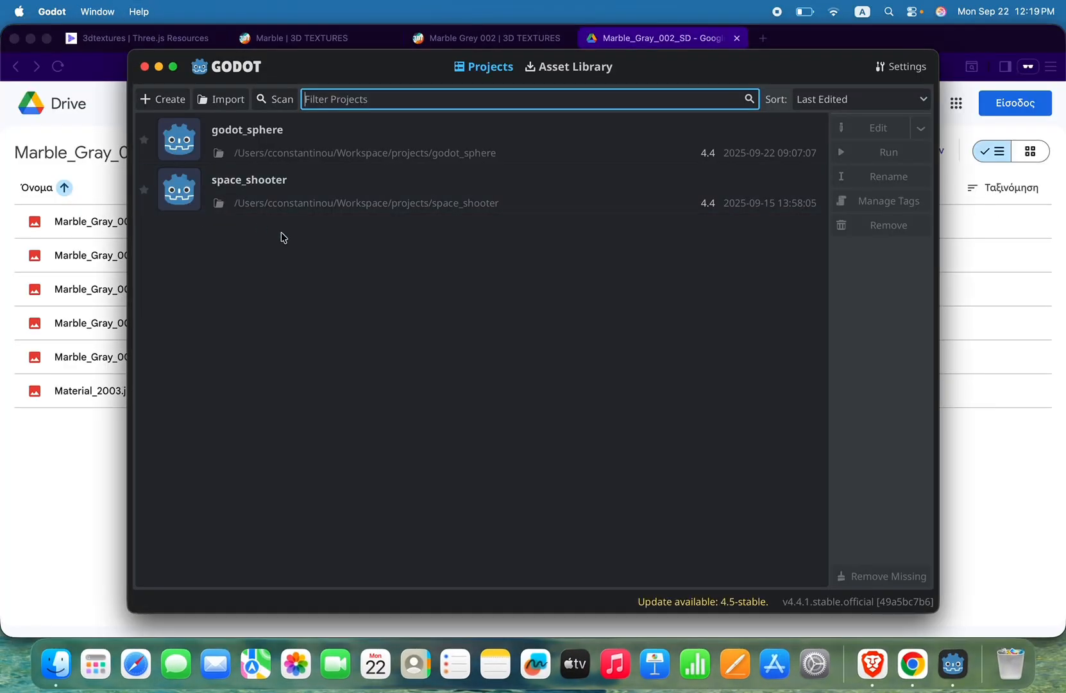
left_click(284, 130)
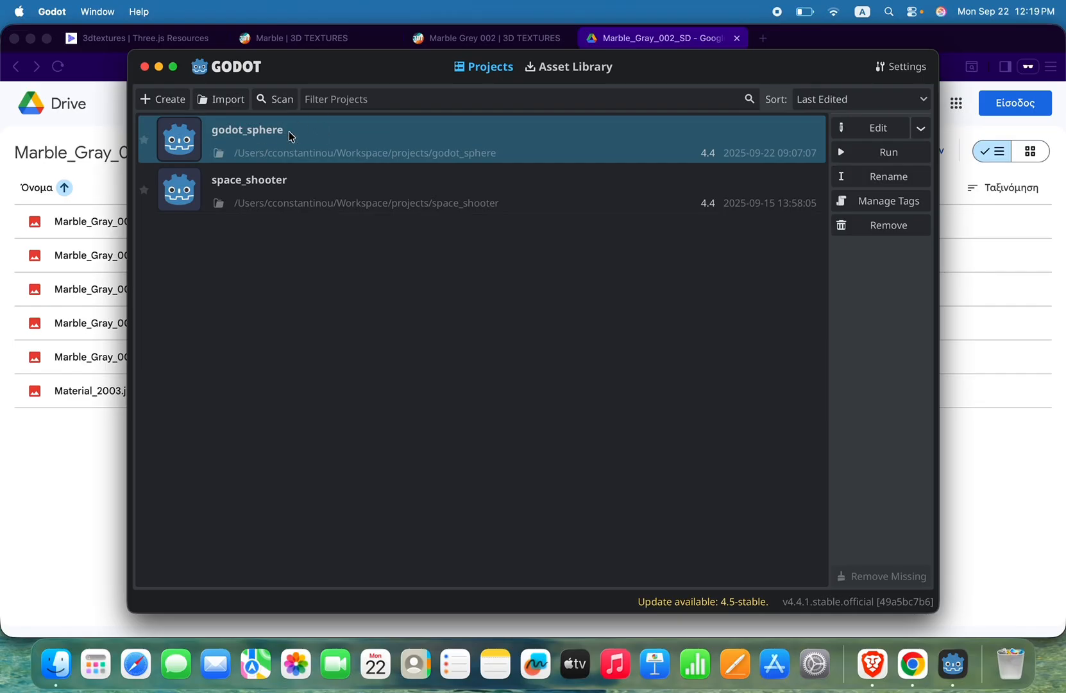
left_click(305, 200)
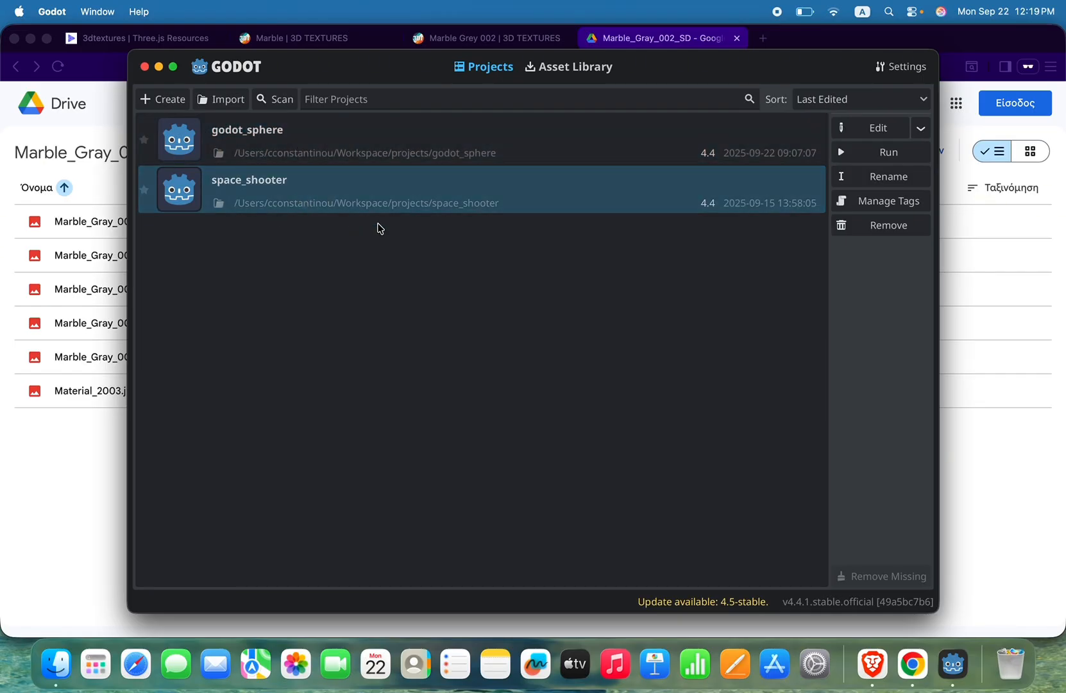
left_click(341, 160)
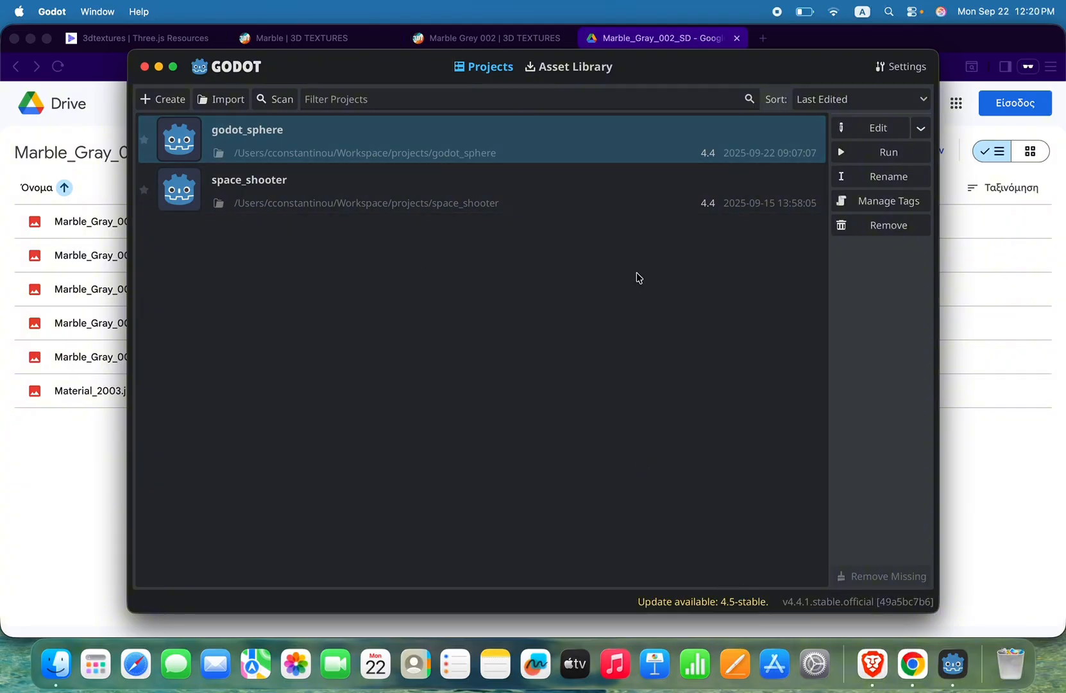
Step: Start a new project and choose the projects folder inside Workspace as its location
left_click(162, 100)
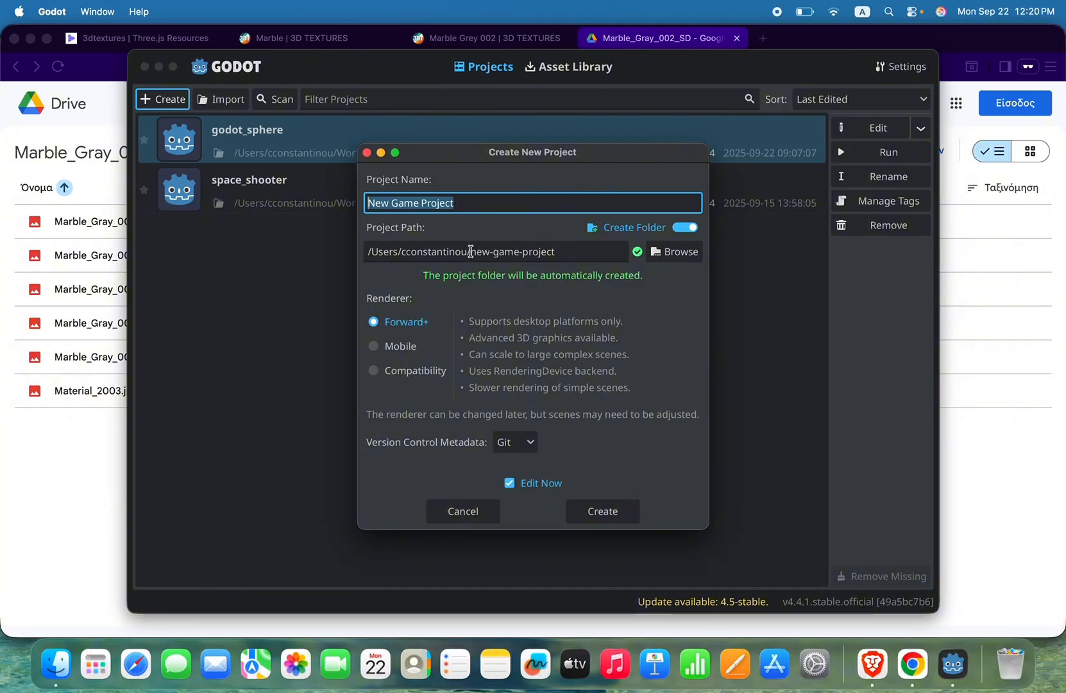
left_click(684, 254)
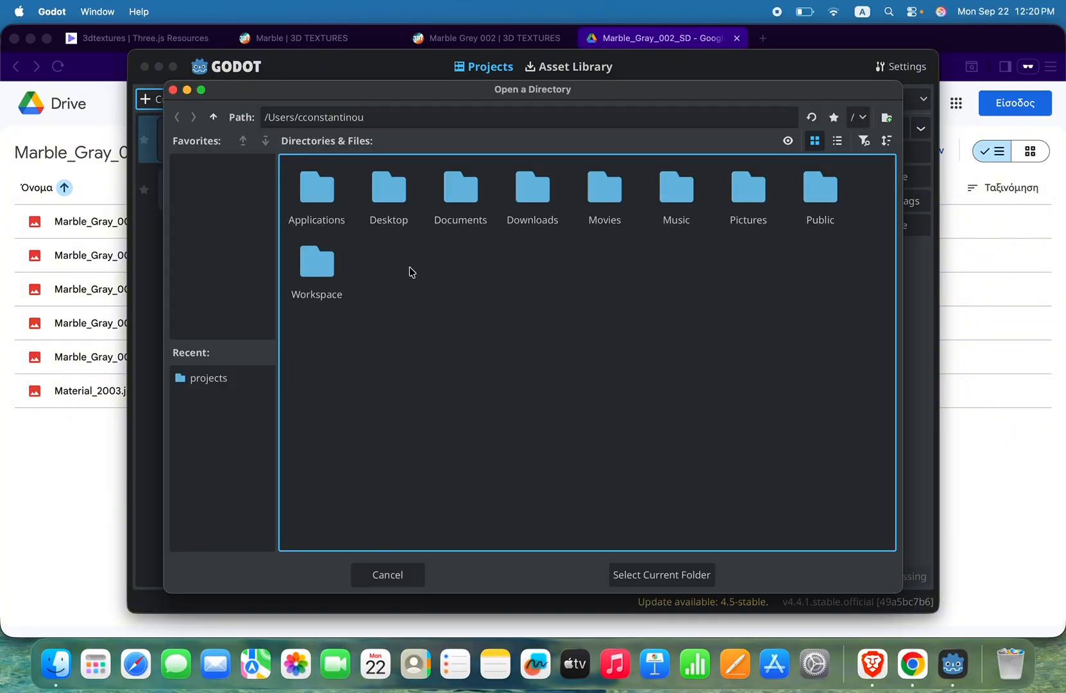
left_click(324, 270)
double_click(324, 269)
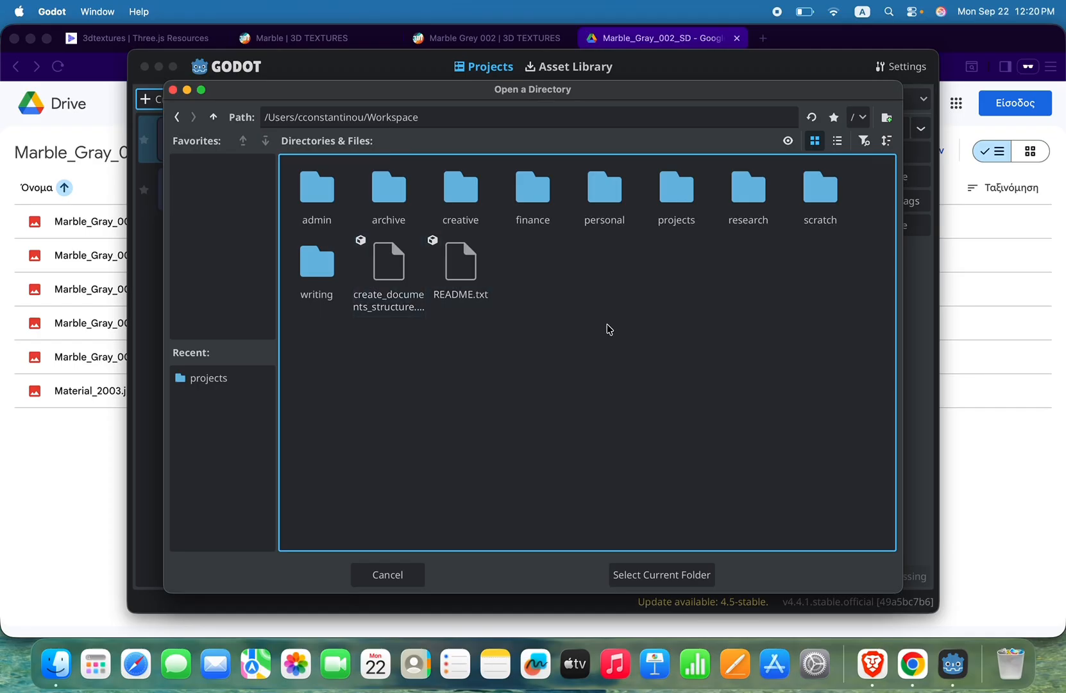
double_click(674, 185)
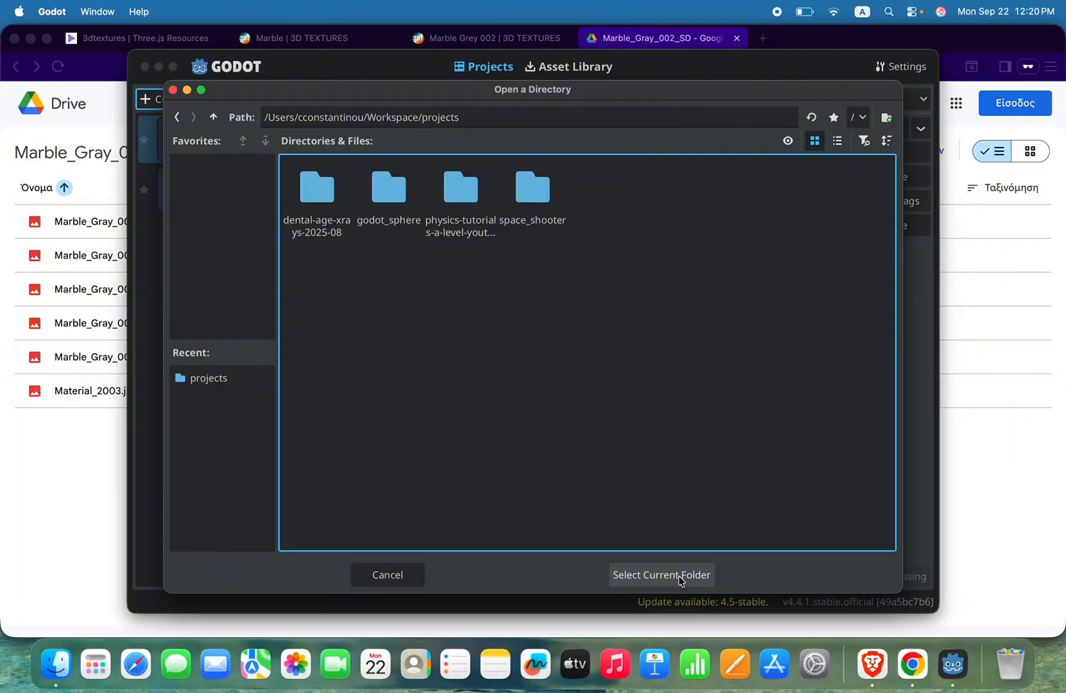
left_click(661, 575)
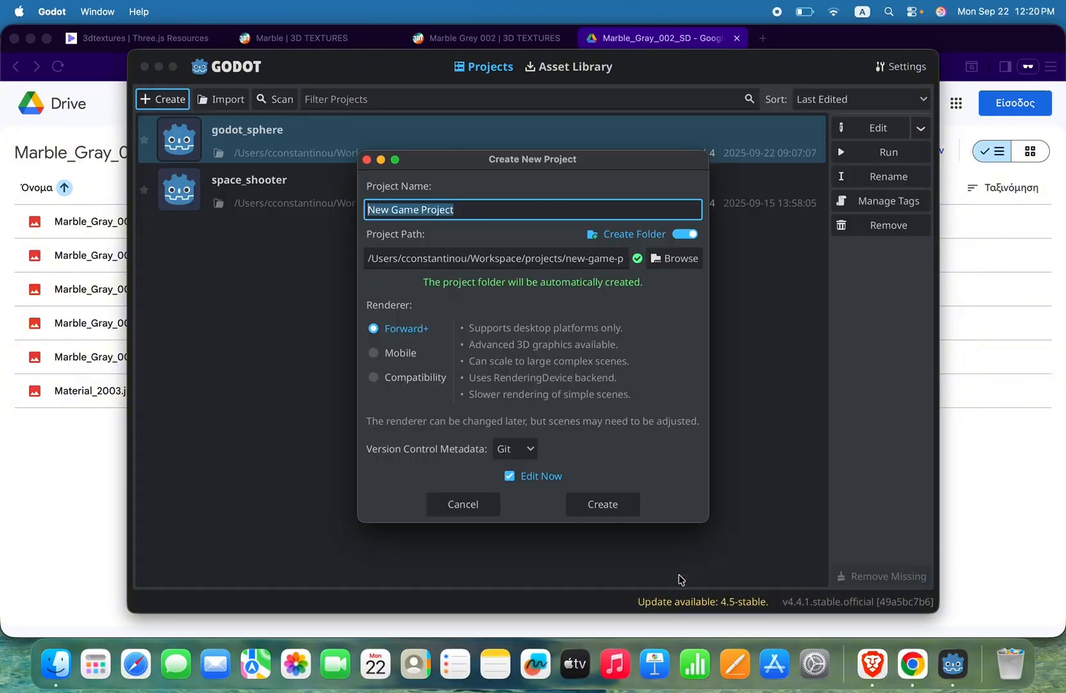
Step: Name the project godot_3d_sphere_YouTube and create it with the Forward+ renderer
type("godot")
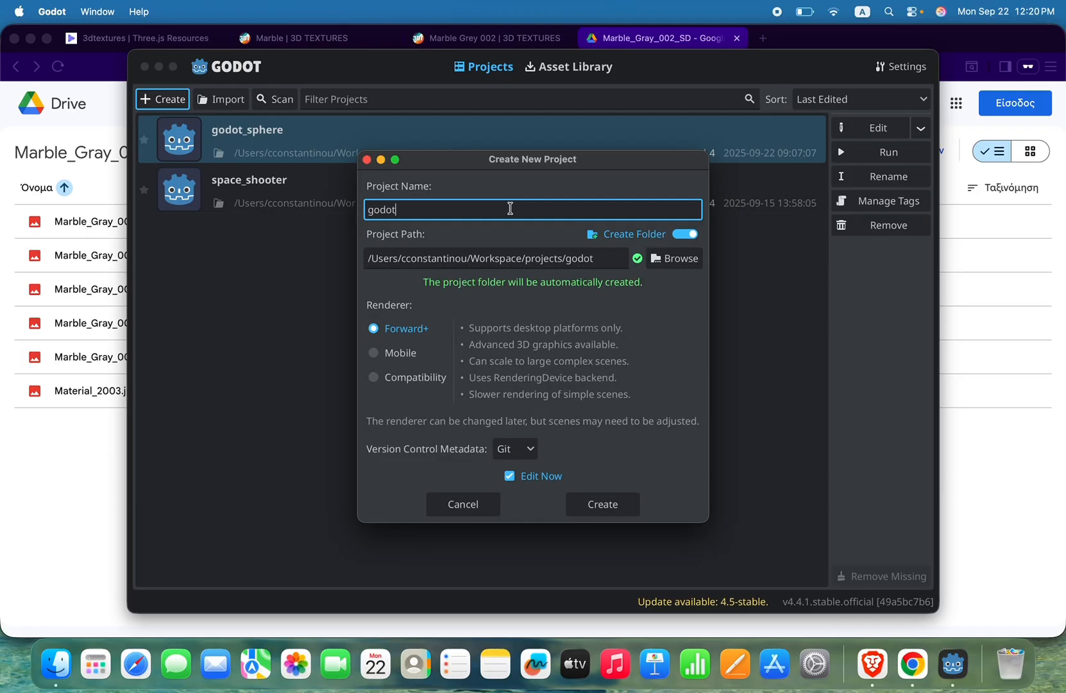
type("_3d_sphere_YouTube")
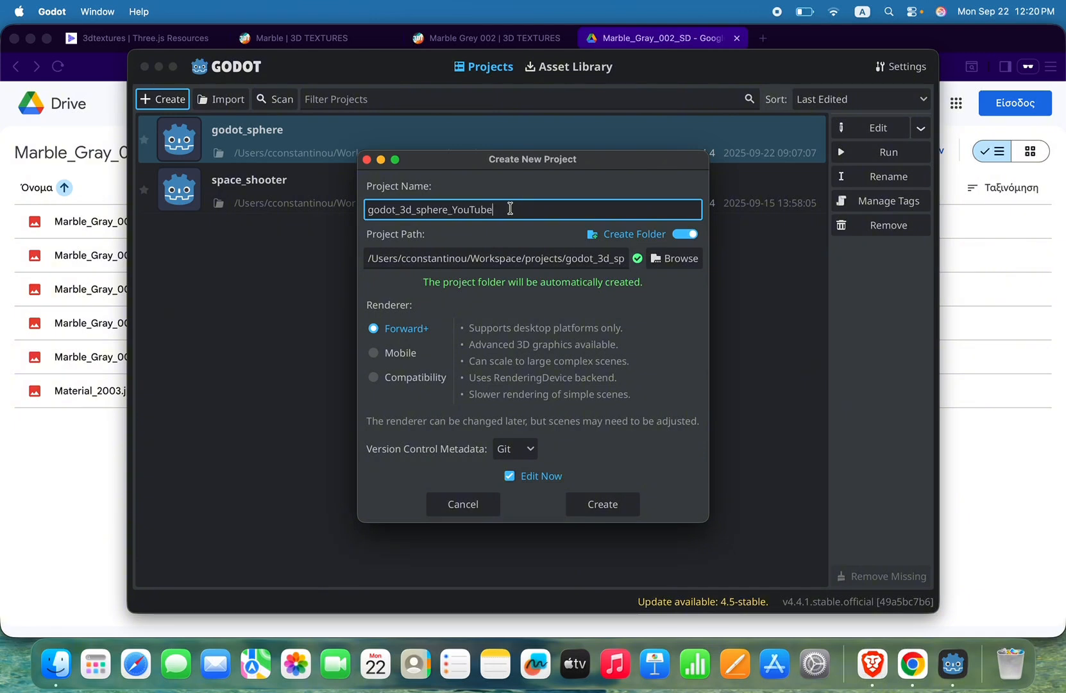
left_click(619, 505)
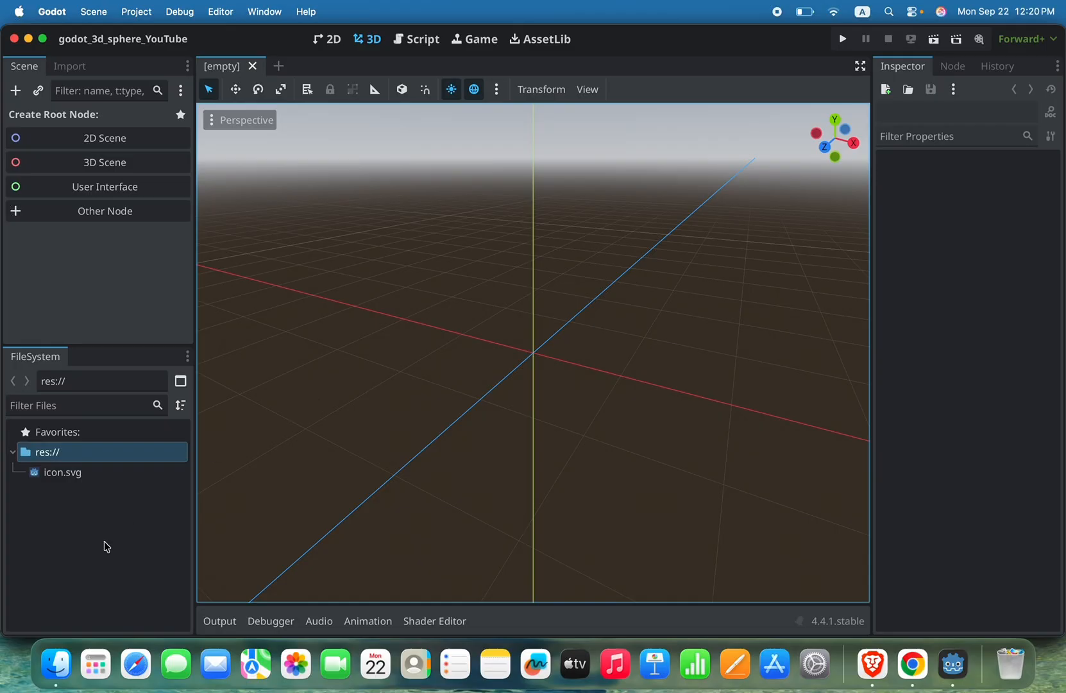
Step: Import the Marble_Gray_002_SD folder from Downloads in Finder into the Godot project's res:// folder and close the Finder window
left_click(56, 664)
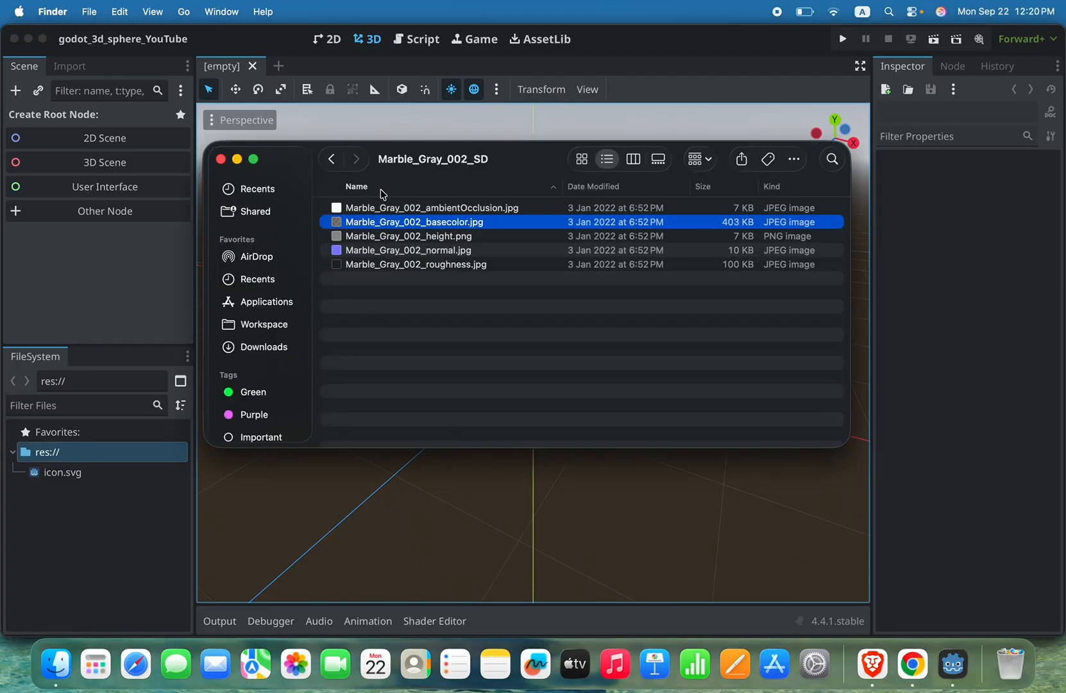
left_click(331, 159)
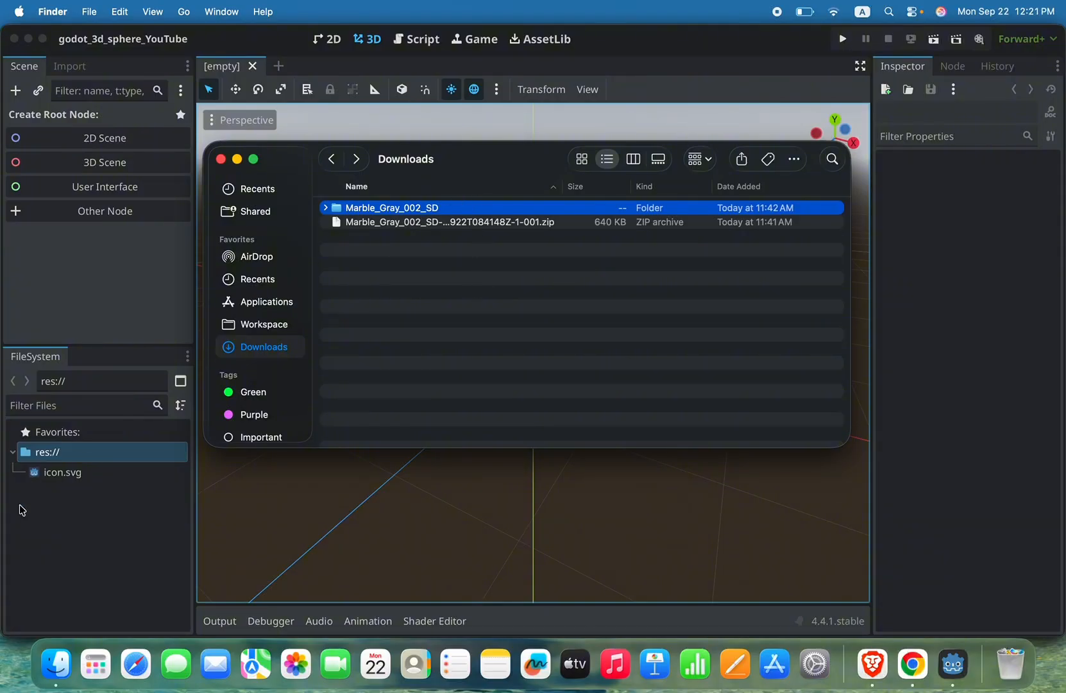
left_click(89, 522)
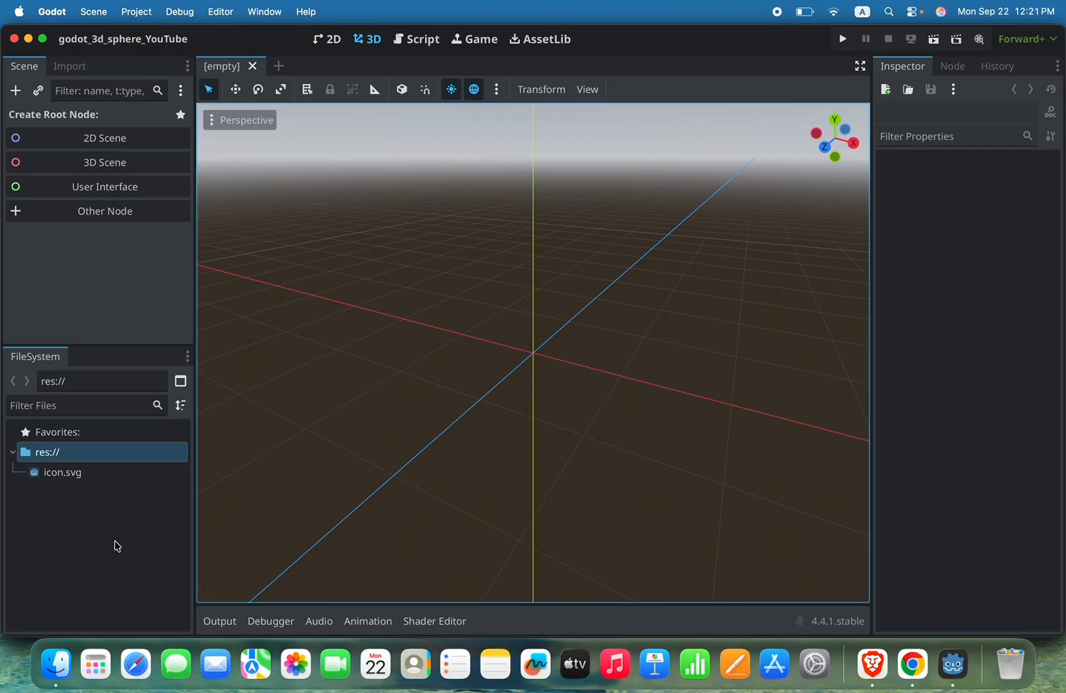
left_click(58, 664)
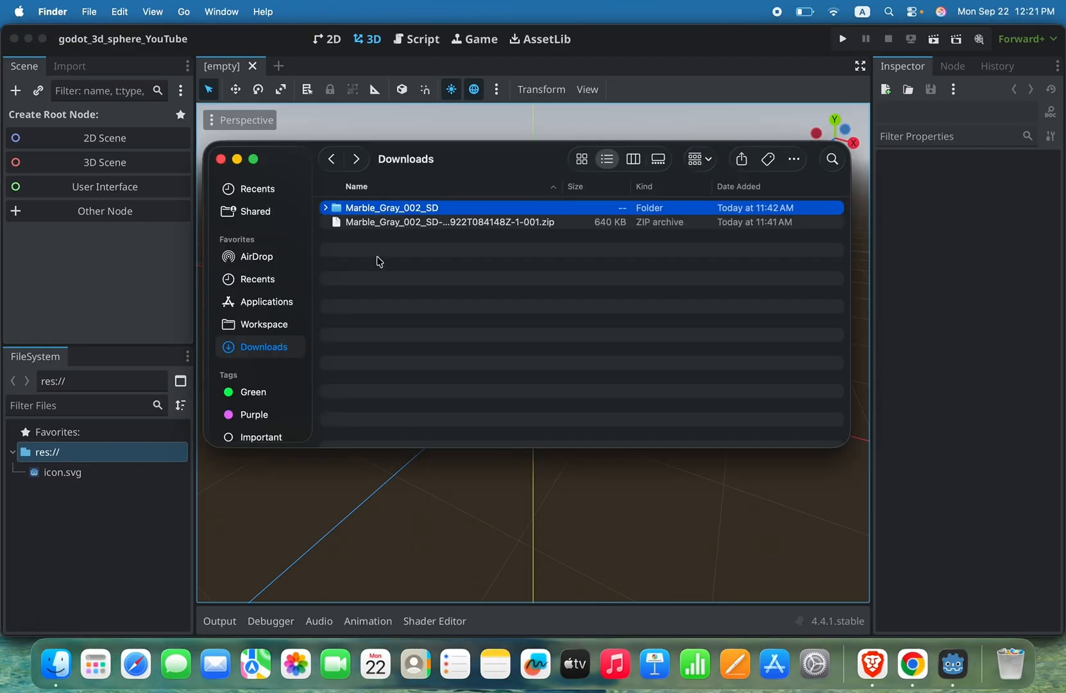
left_click_drag(419, 214, 112, 470)
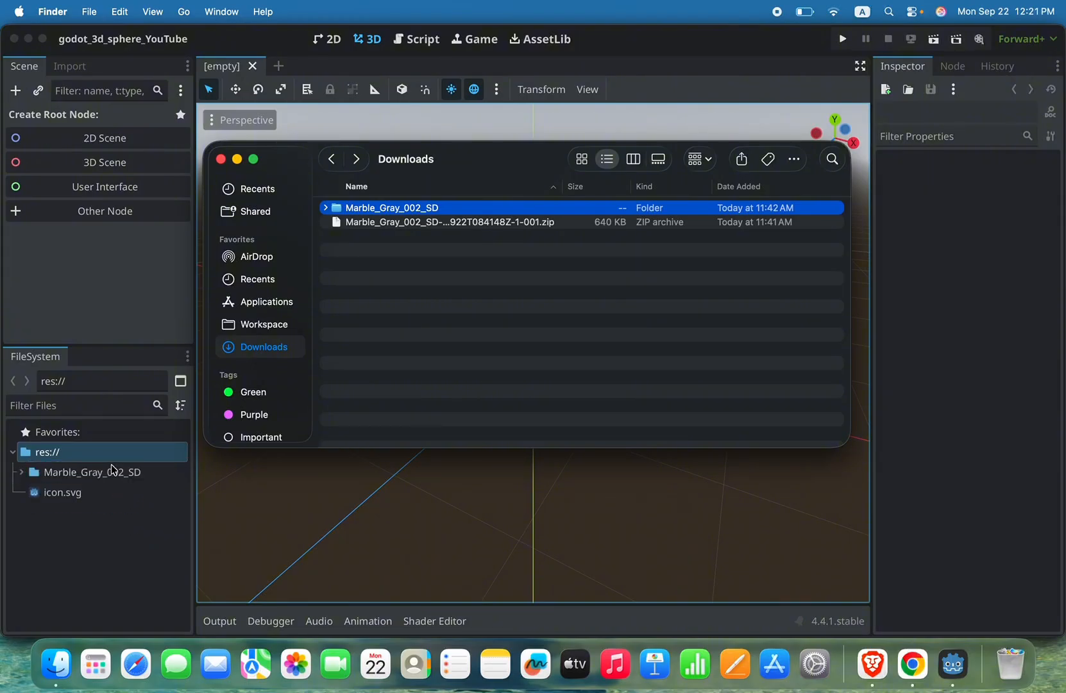
left_click(220, 158)
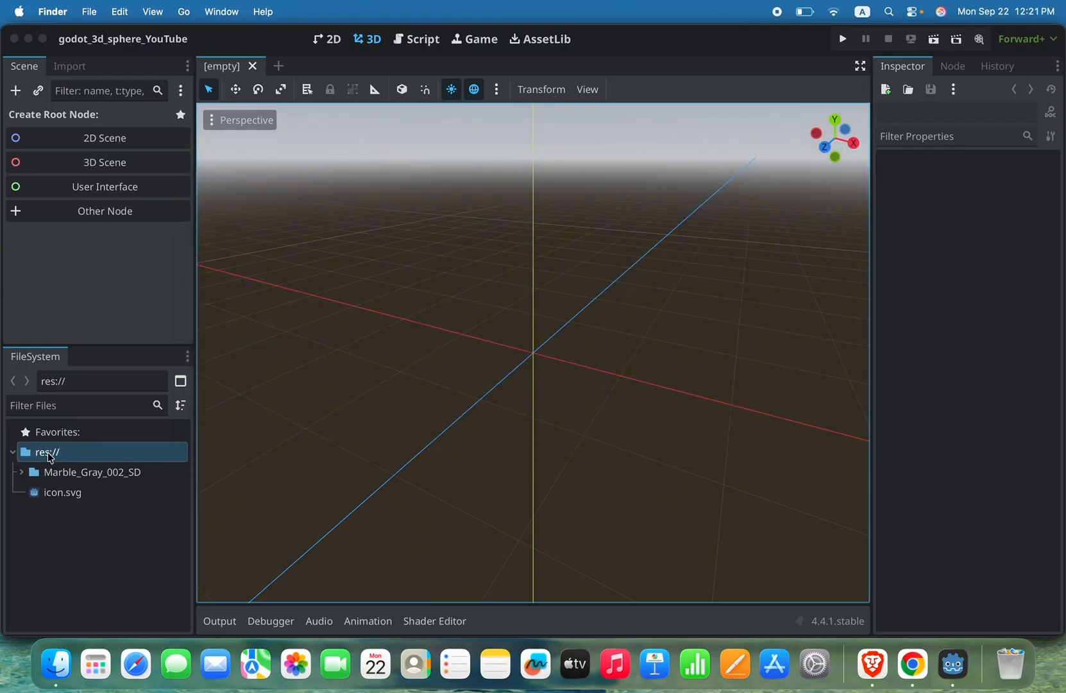
Step: Expand the imported Marble_Gray_002_SD folder and copy the absolute path of the ambient occlusion texture
left_click(23, 477)
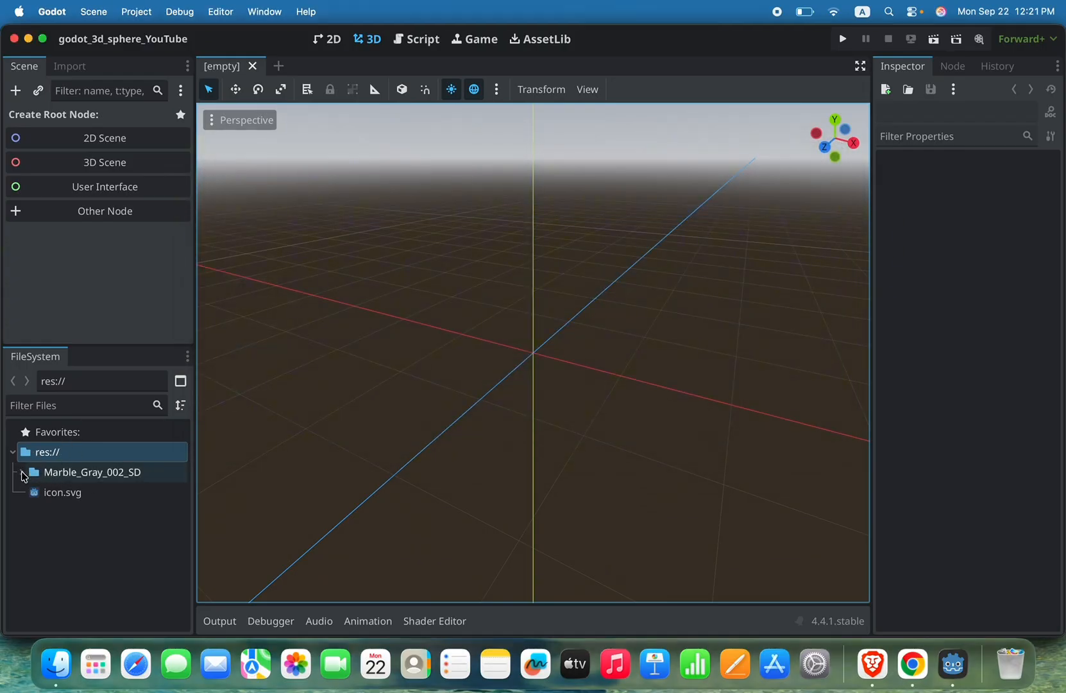
left_click(23, 476)
left_click(109, 499)
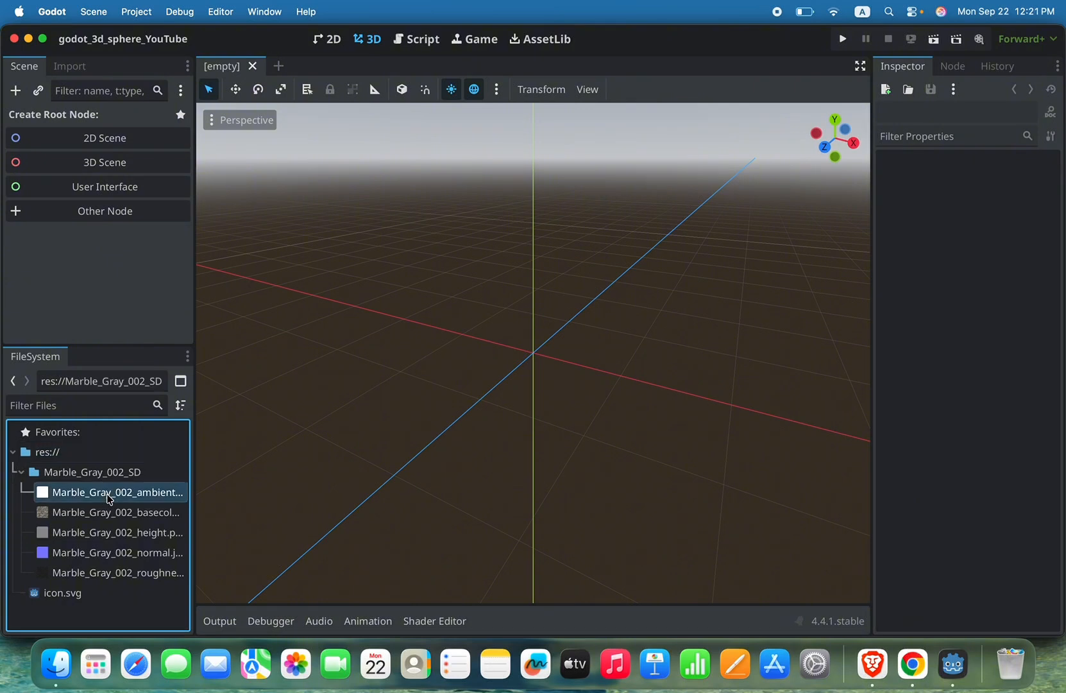
right_click(109, 499)
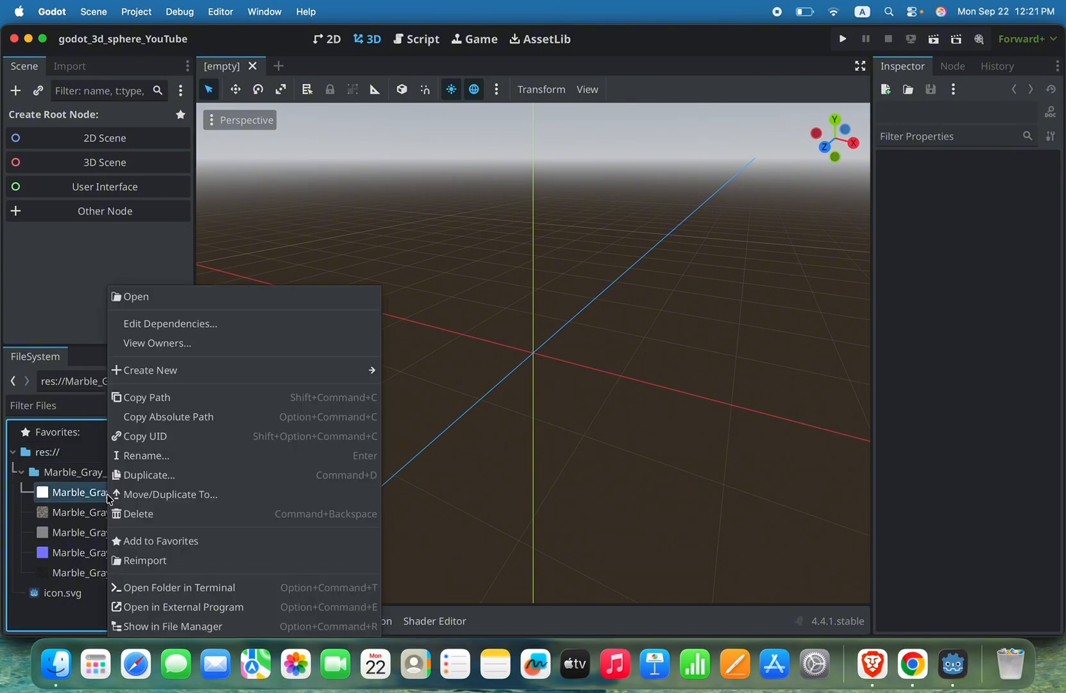
left_click(200, 417)
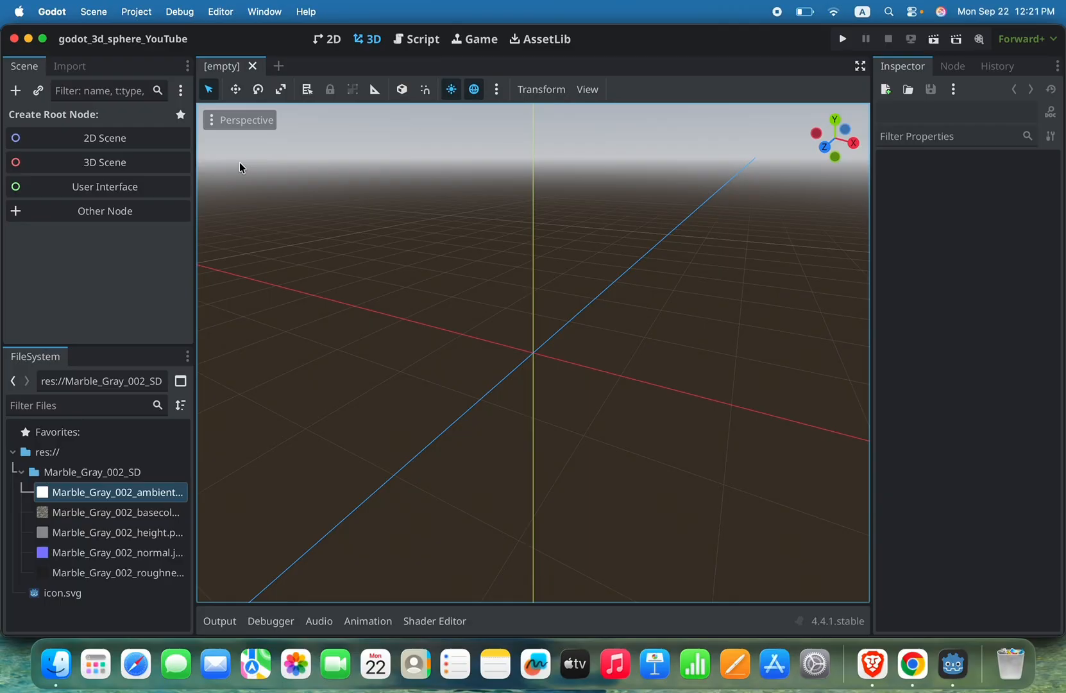
Step: Find TextEdit with Spotlight and switch to it
key("super+space")
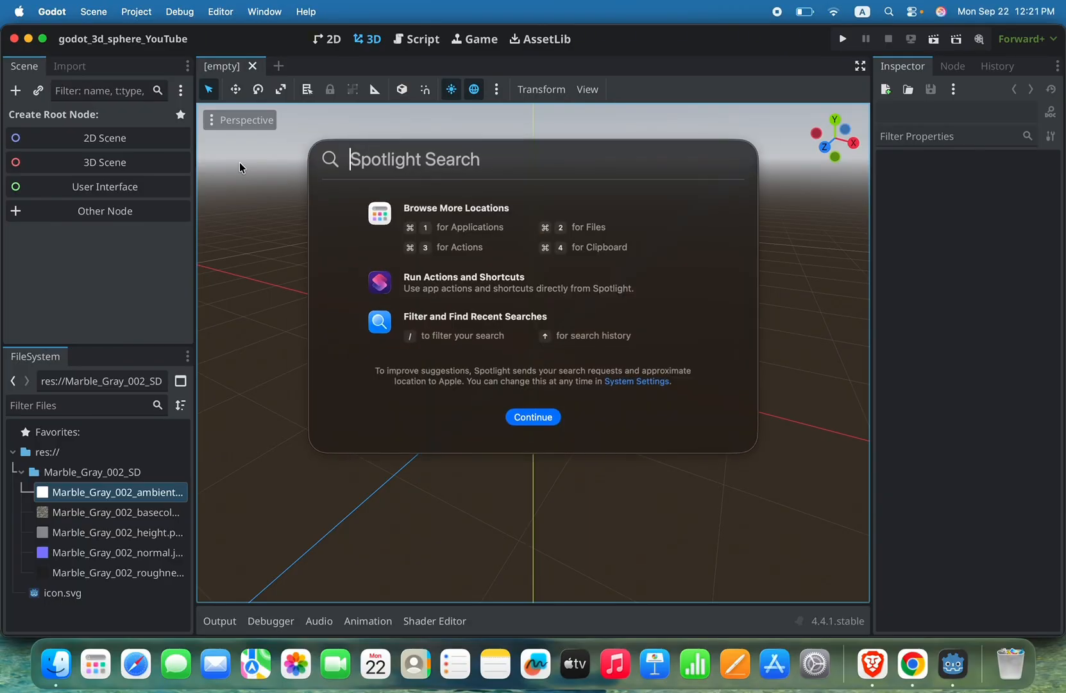
type("textEdit")
key("Return")
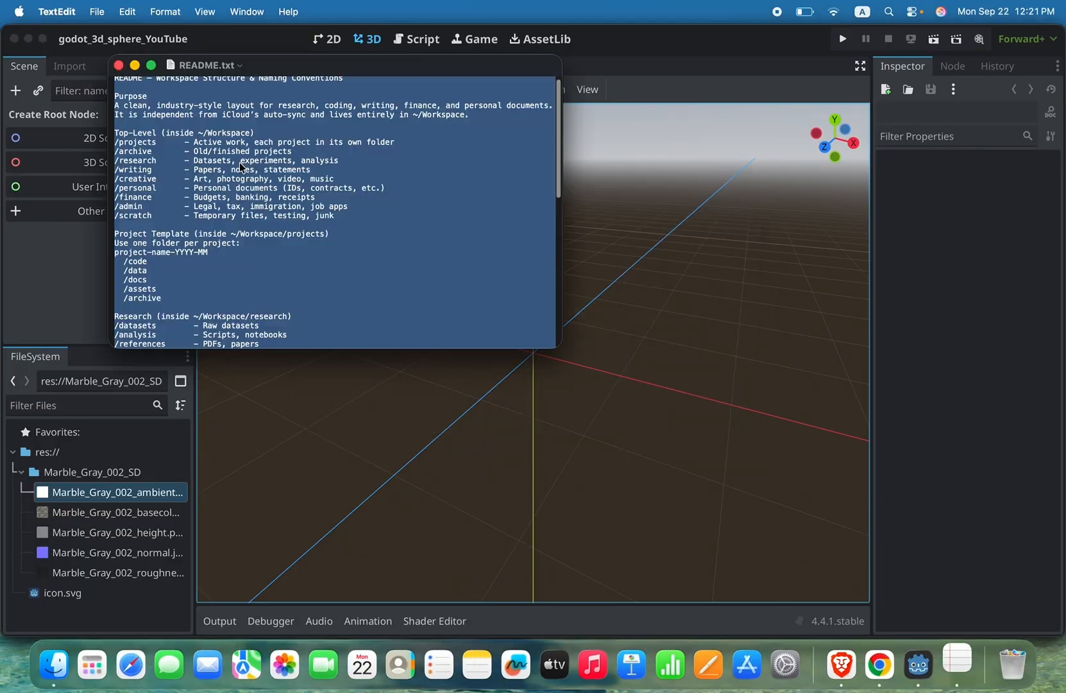
Step: Clear all text from the open README.txt, reposition its window and close it
key("super+a")
key("BackSpace")
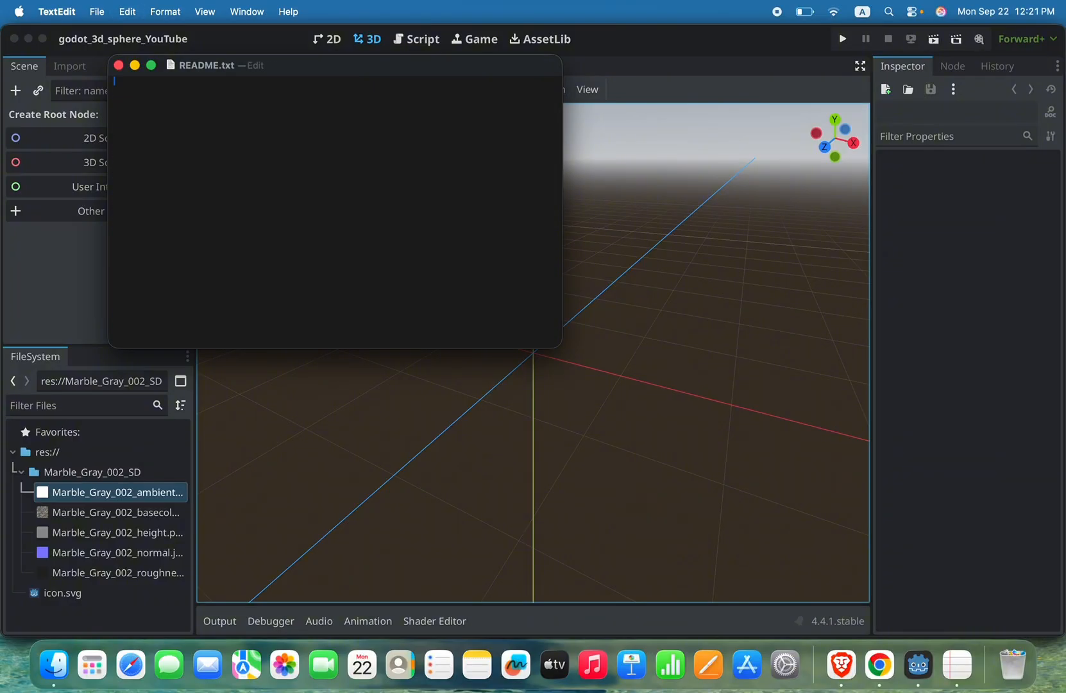
left_click_drag(341, 77, 562, 134)
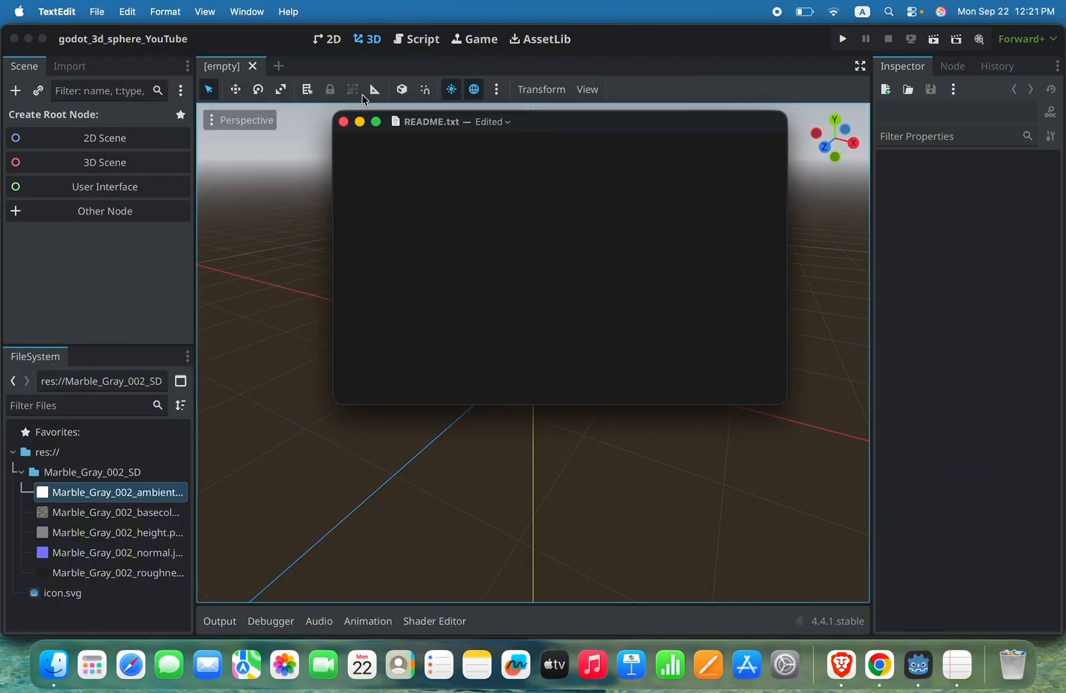
left_click(343, 121)
Step: Create a new TextEdit document and paste the copied ambient occlusion texture path into it
right_click(958, 675)
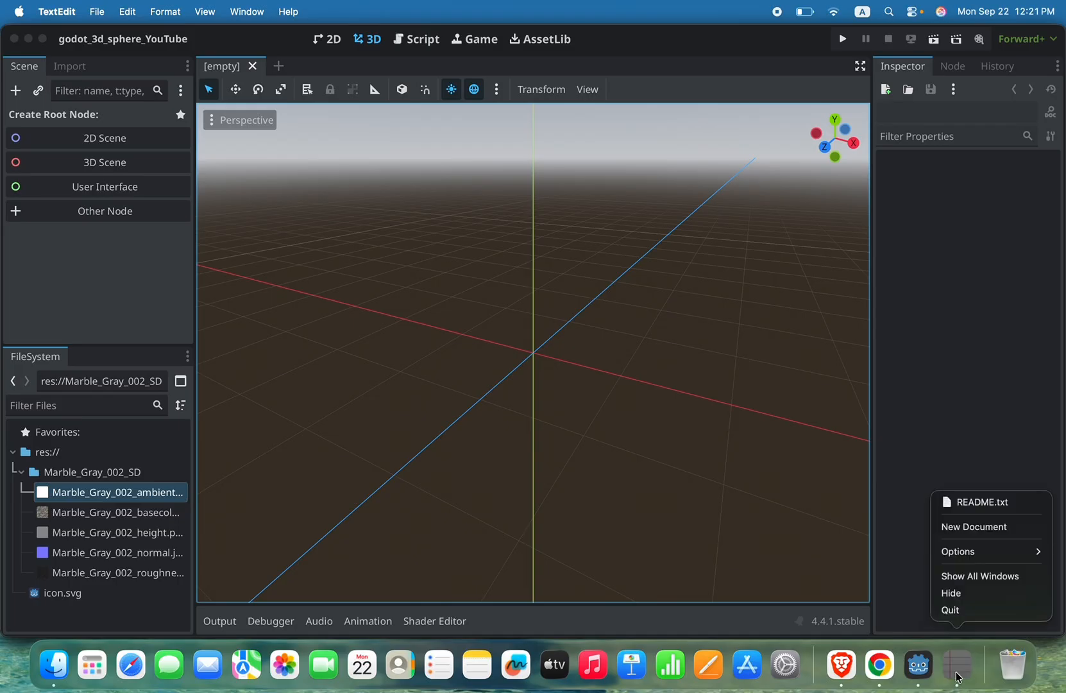
left_click(967, 527)
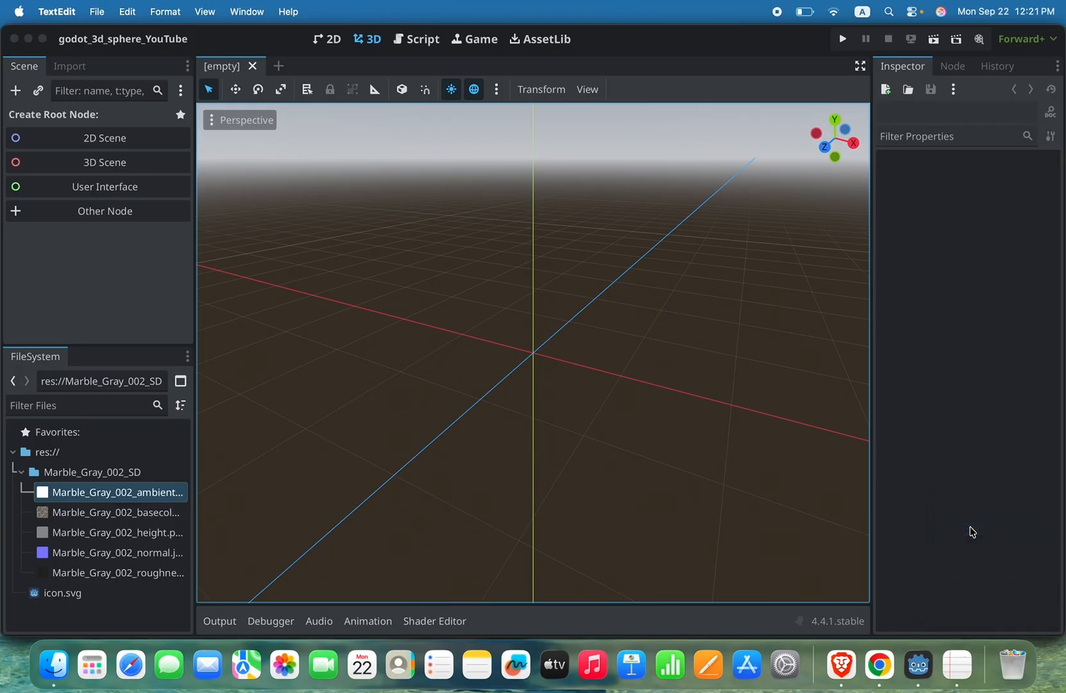
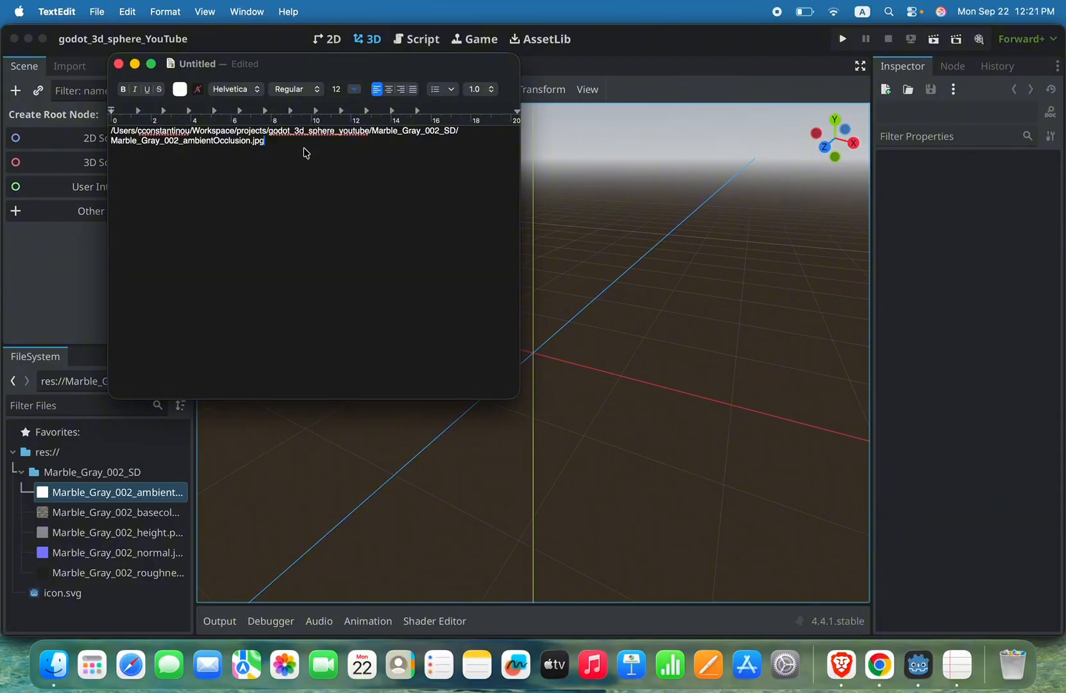
Step: Copy the project path of the basecolor texture and replace all text in the untitled TextEdit document with it
left_click(131, 512)
right_click(131, 513)
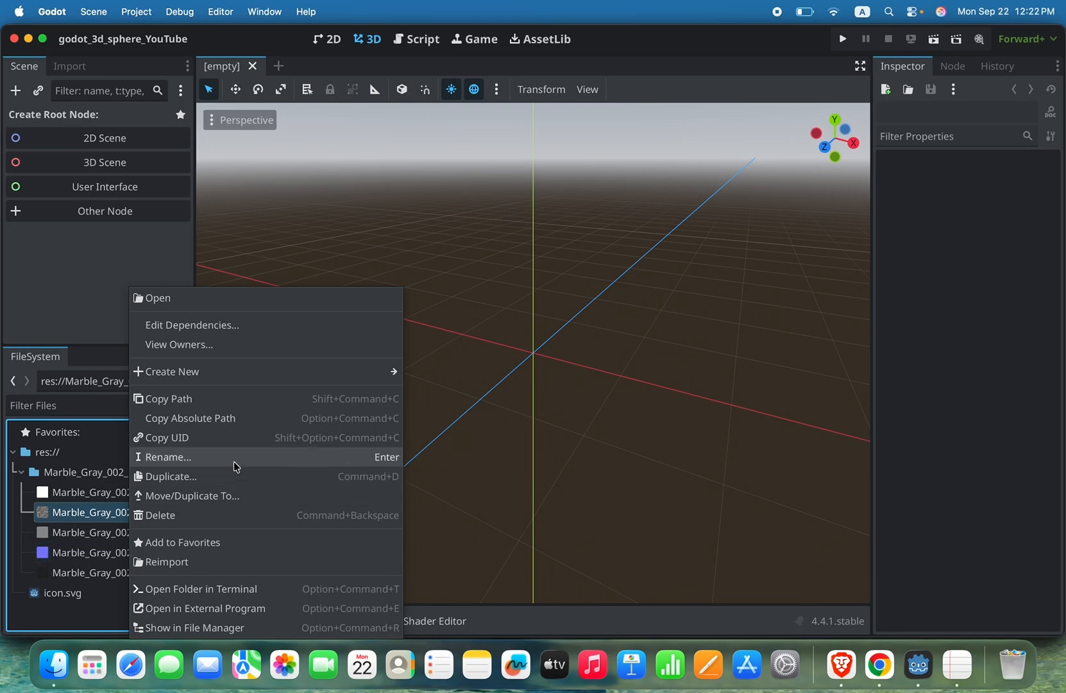
left_click(221, 413)
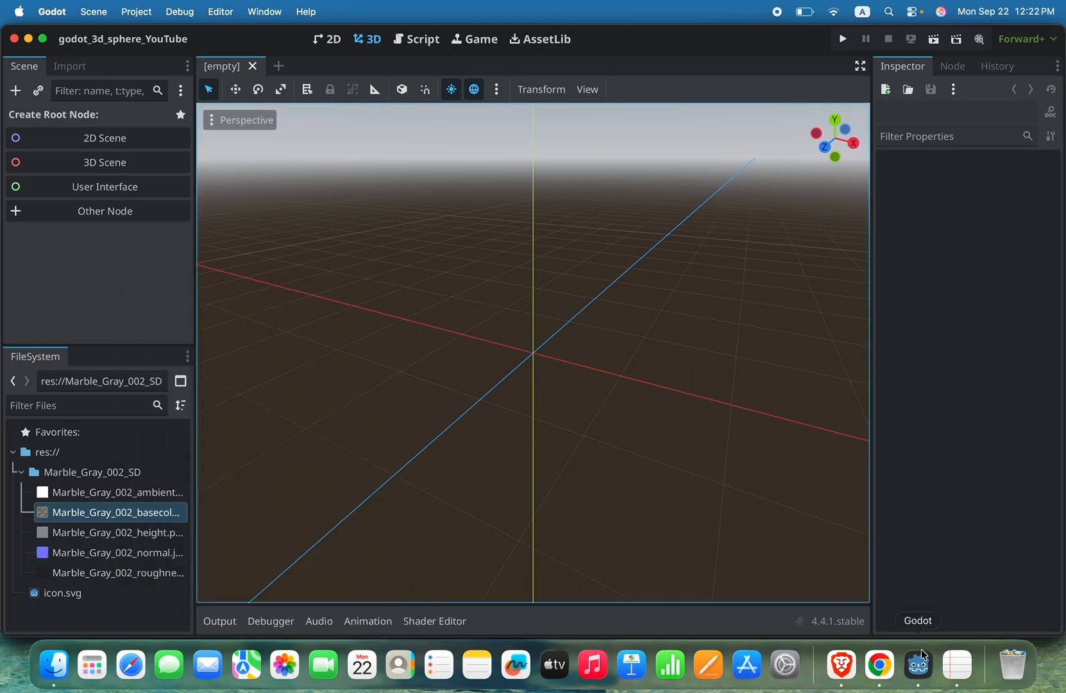
key("super+Tab")
key("super+a")
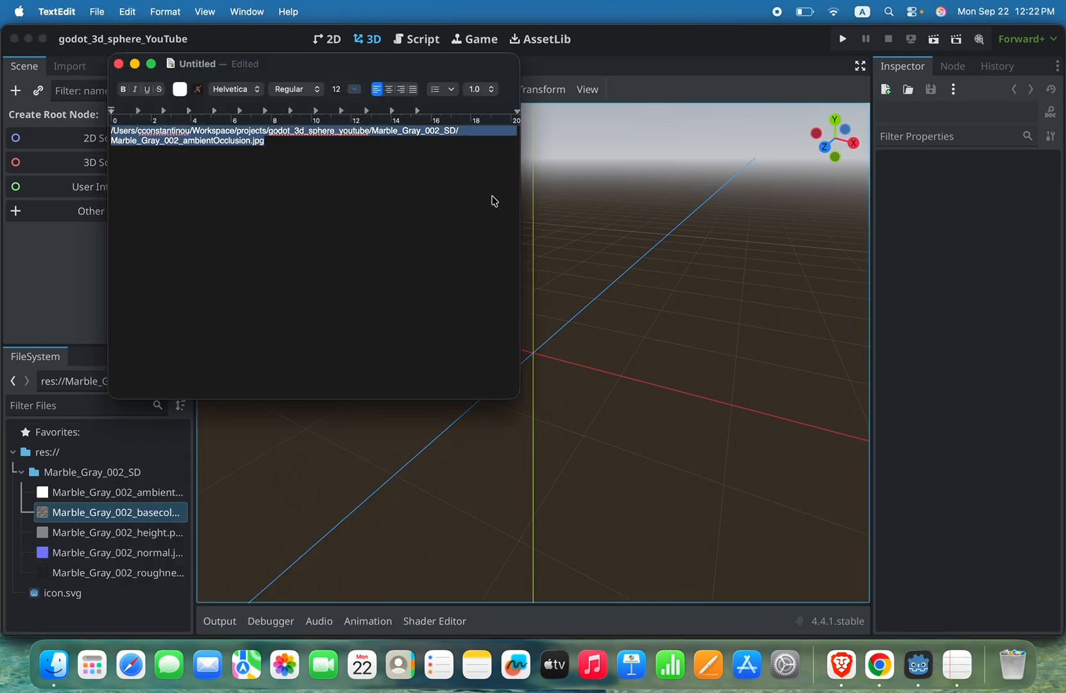
key("super+v")
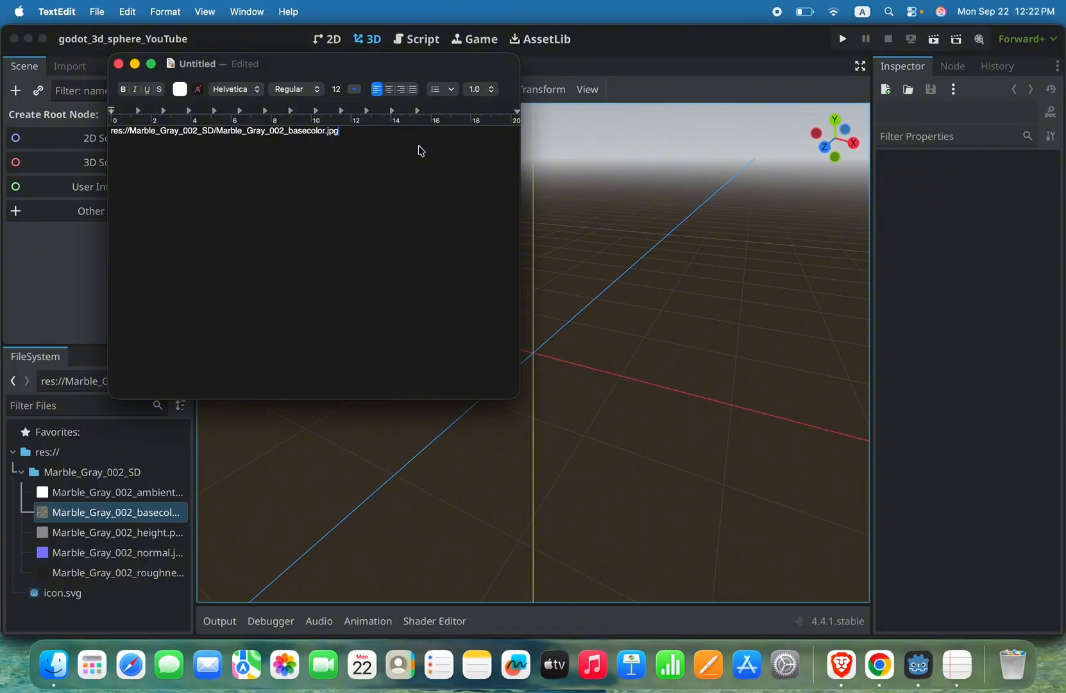
Step: Close the untitled TextEdit document without keeping it and return to Godot with the Marble_Gray_002_SD folder expanded
left_click(119, 65)
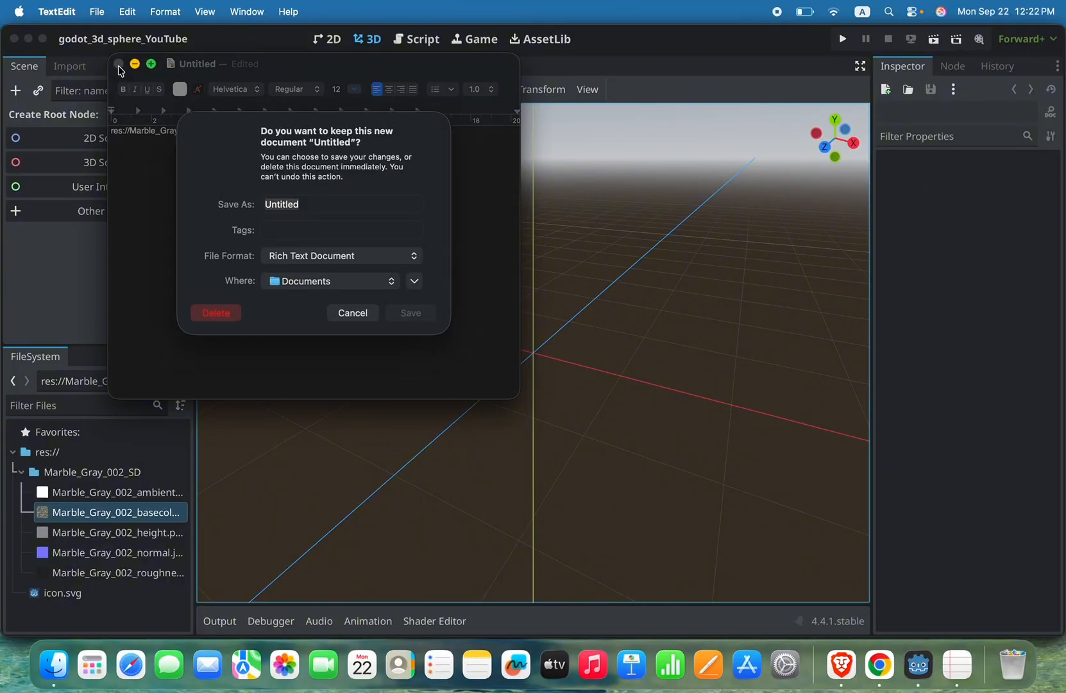
left_click(233, 318)
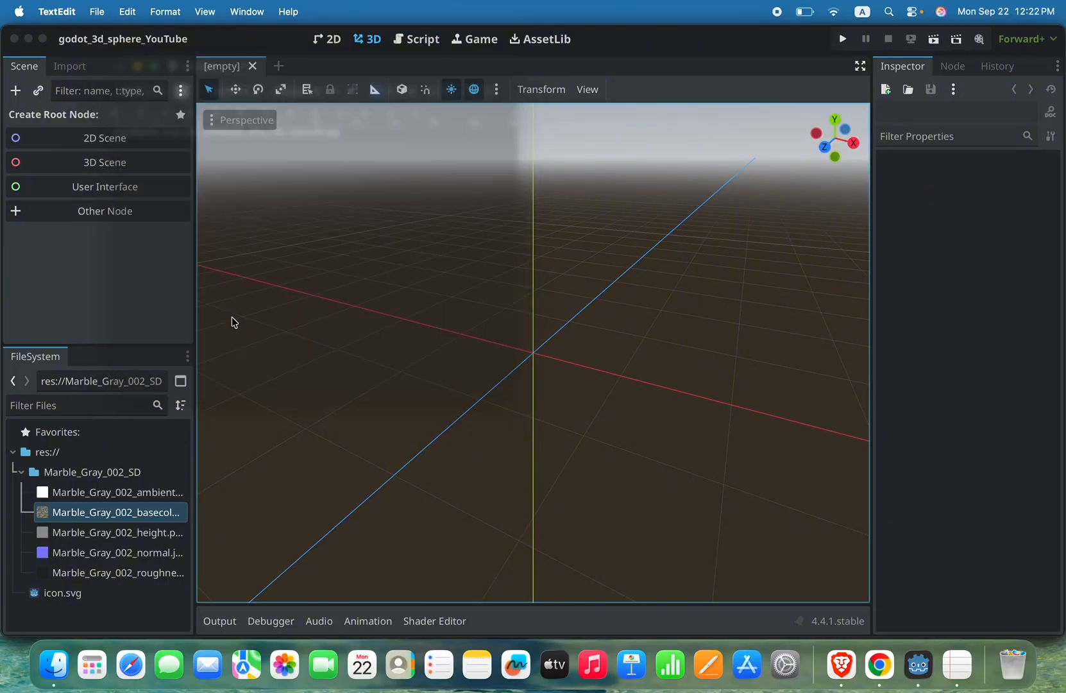
left_click(117, 264)
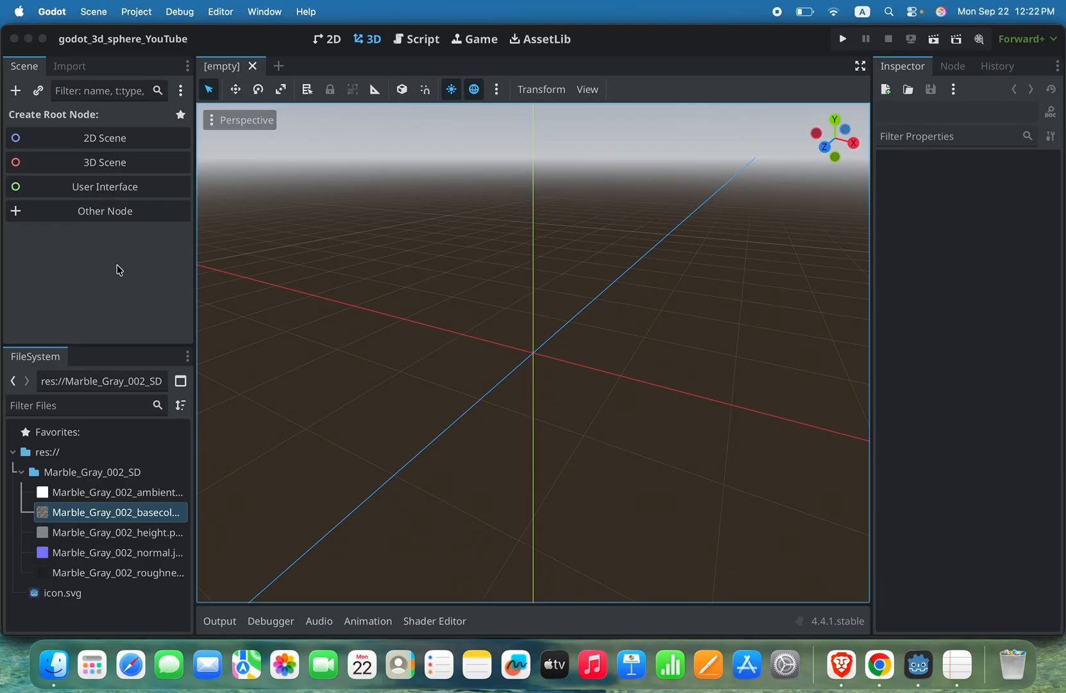
left_click(19, 472)
left_click(20, 473)
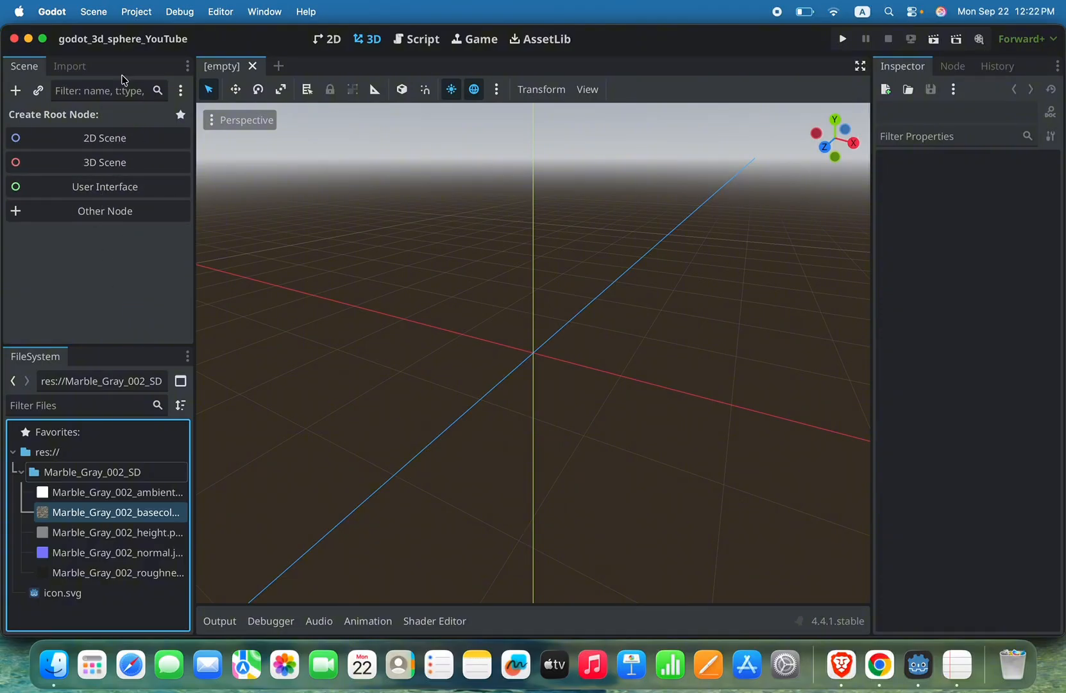
Step: Create a 3D scene root node and rename it Sphere3D
left_click(109, 164)
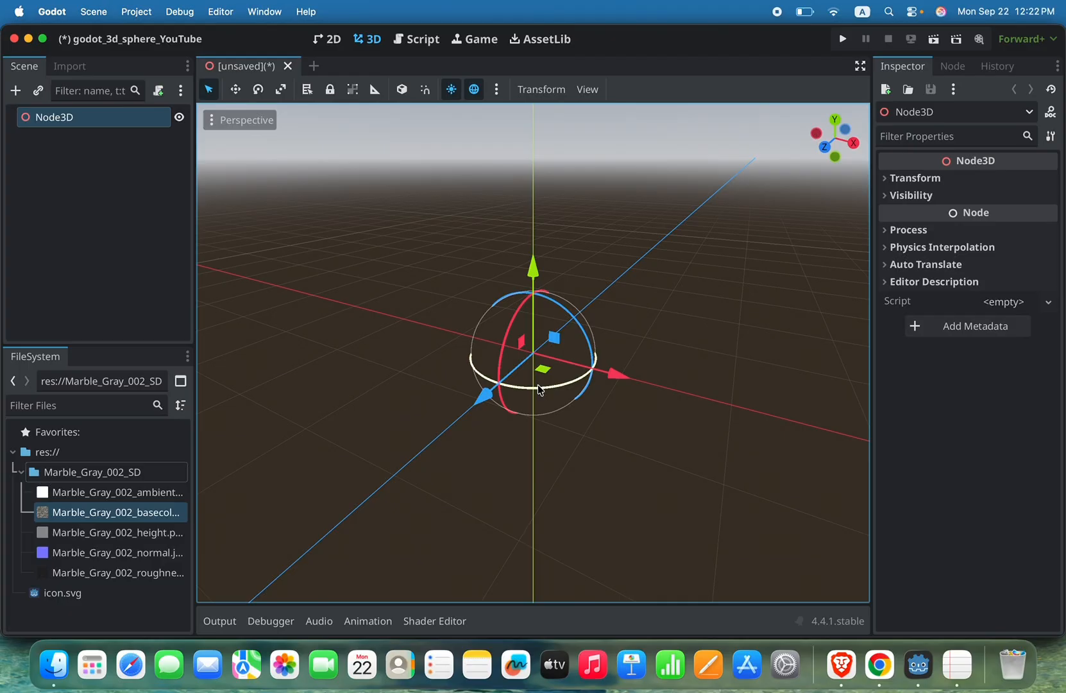
right_click(65, 123)
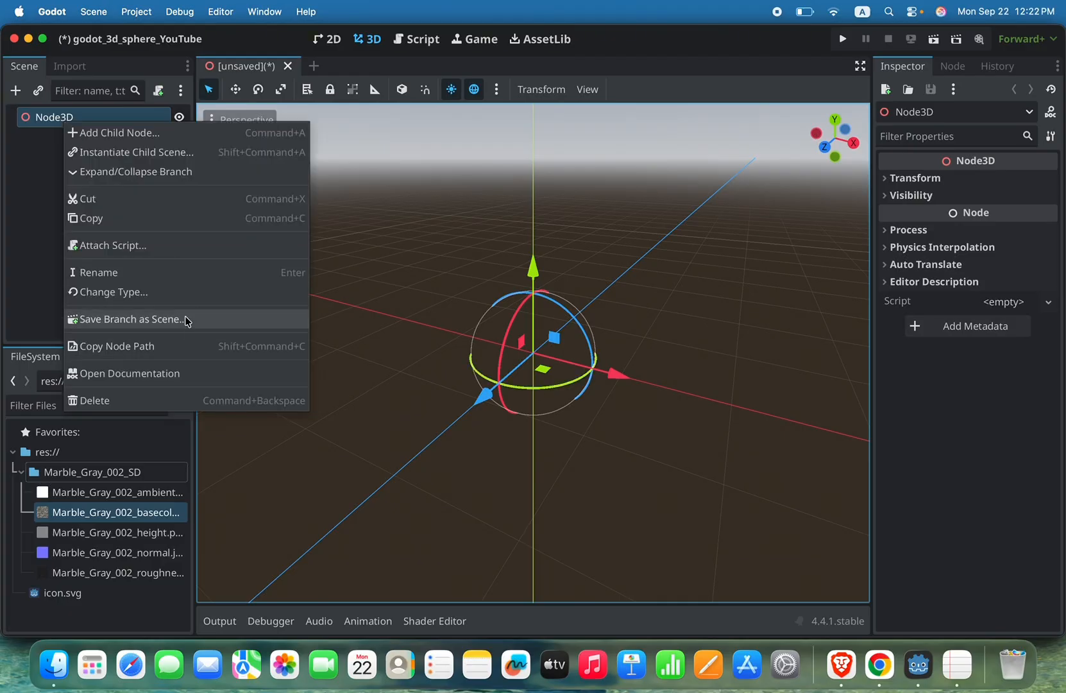
left_click(144, 274)
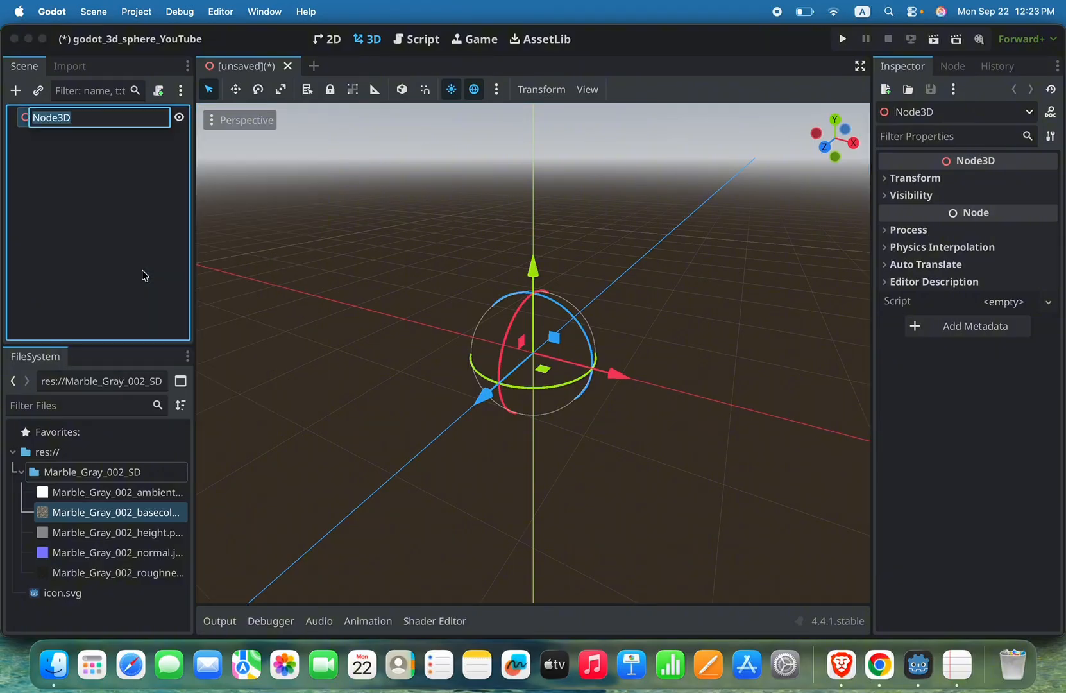
type("Sphere3D")
key("Return")
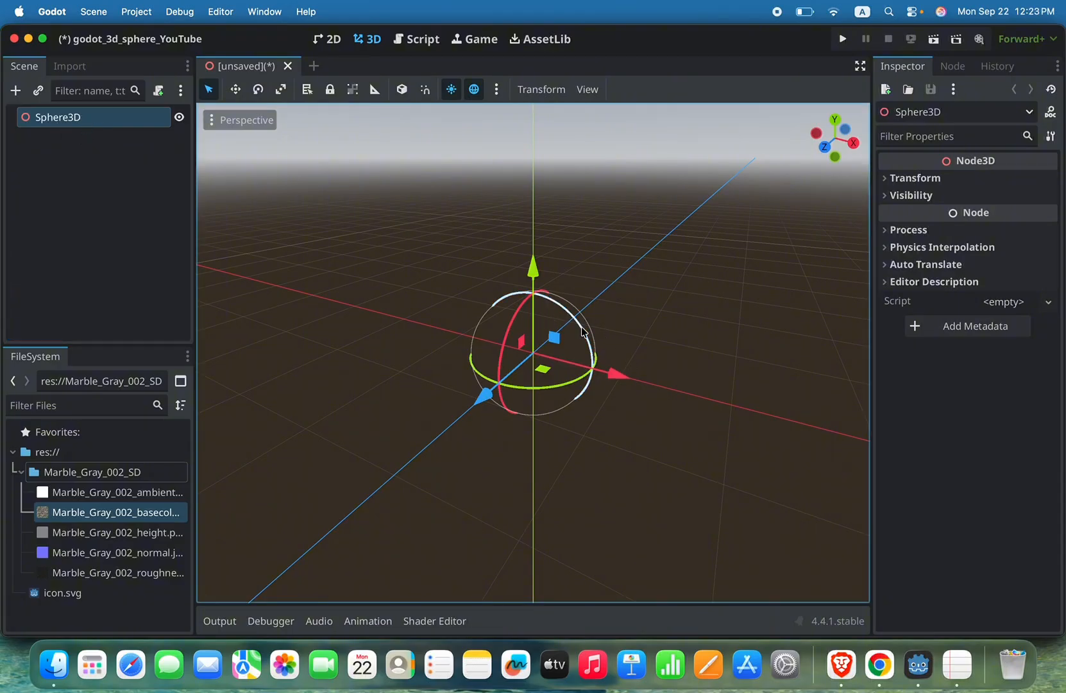
Step: Add a MeshInstance3D child node to Sphere3D
right_click(94, 124)
key("Escape")
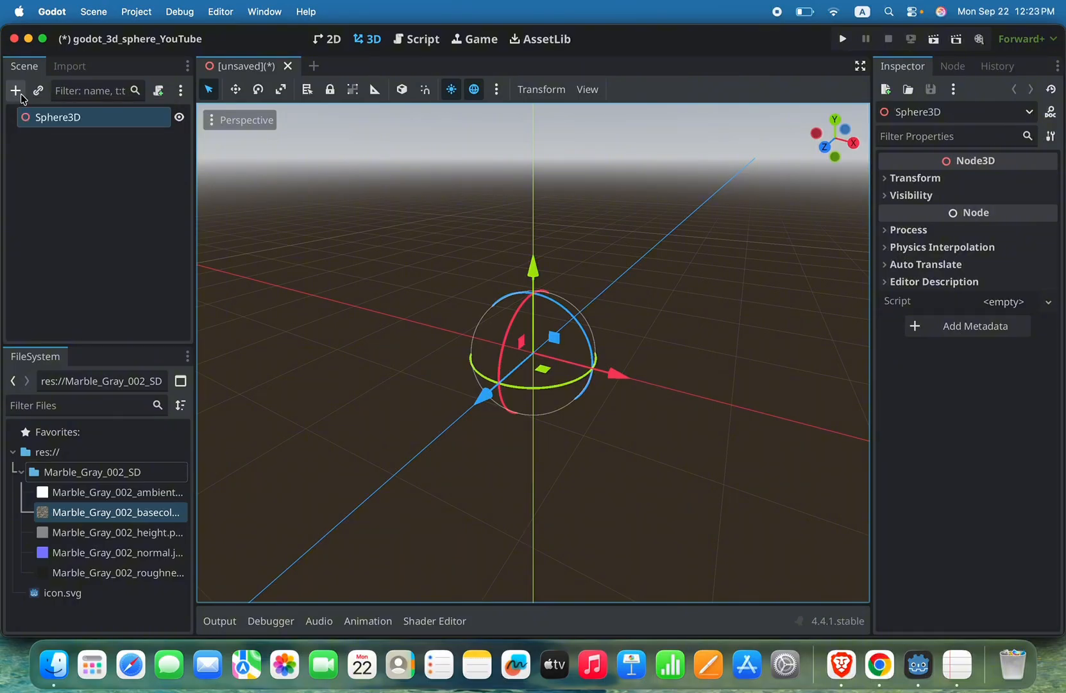
right_click(108, 121)
left_click(132, 128)
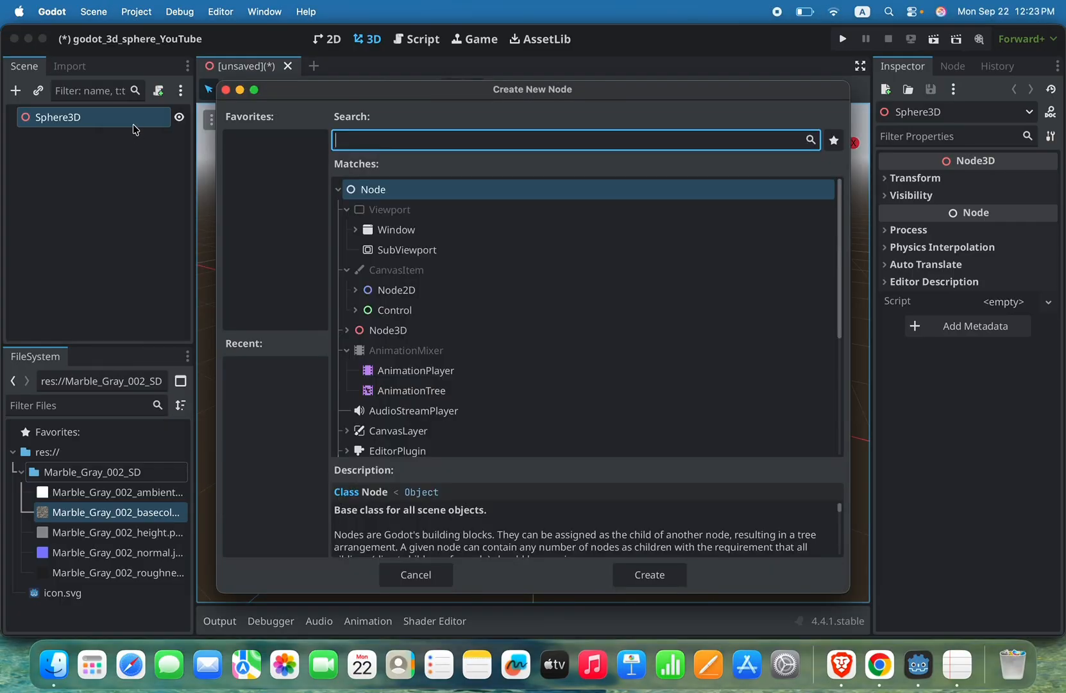
type("me")
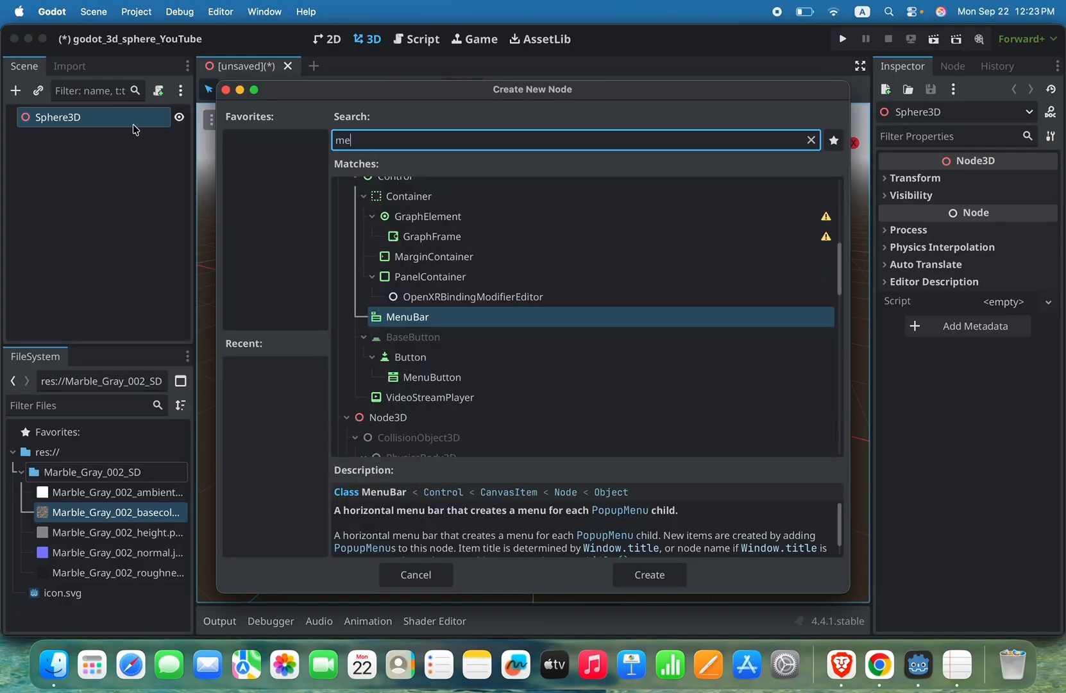
type("shin")
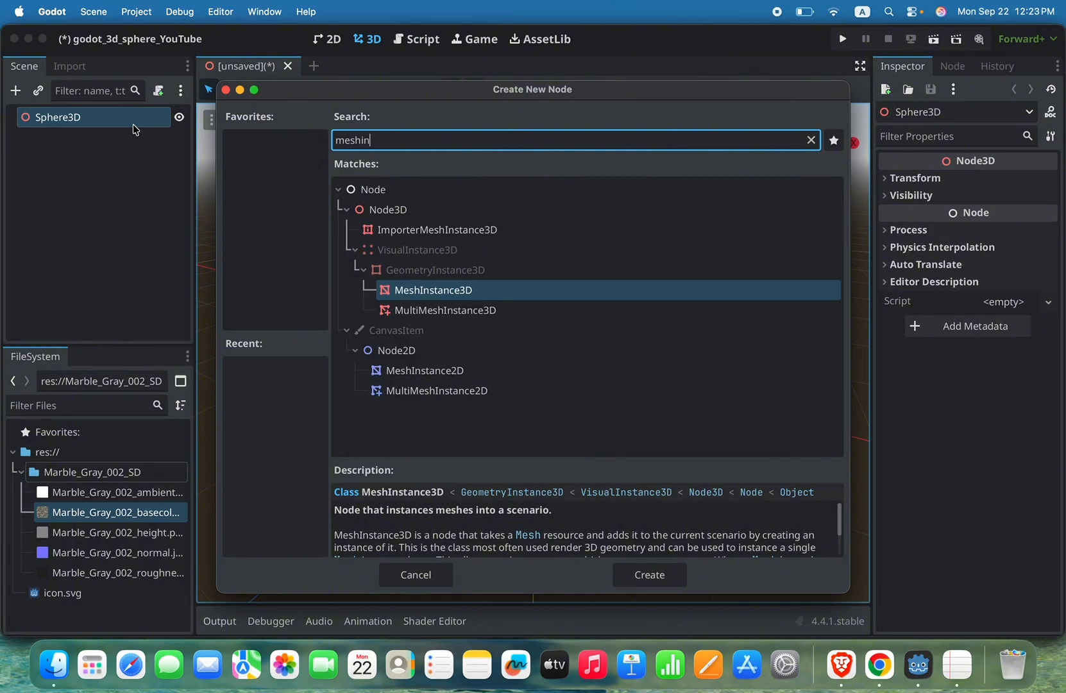
left_click(438, 292)
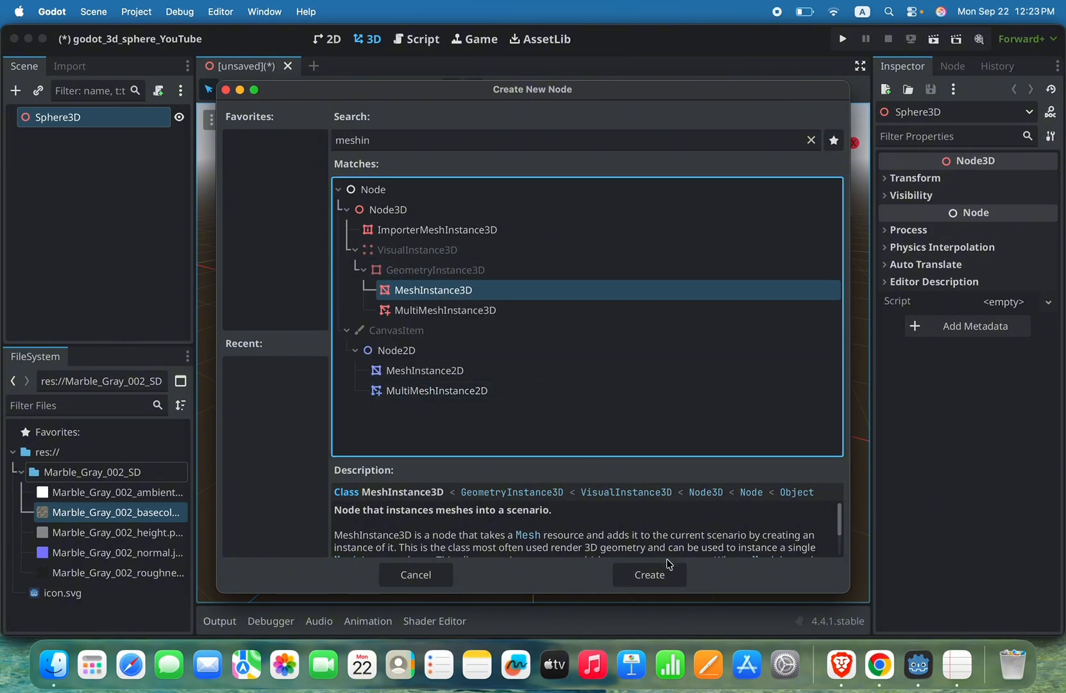
left_click(664, 576)
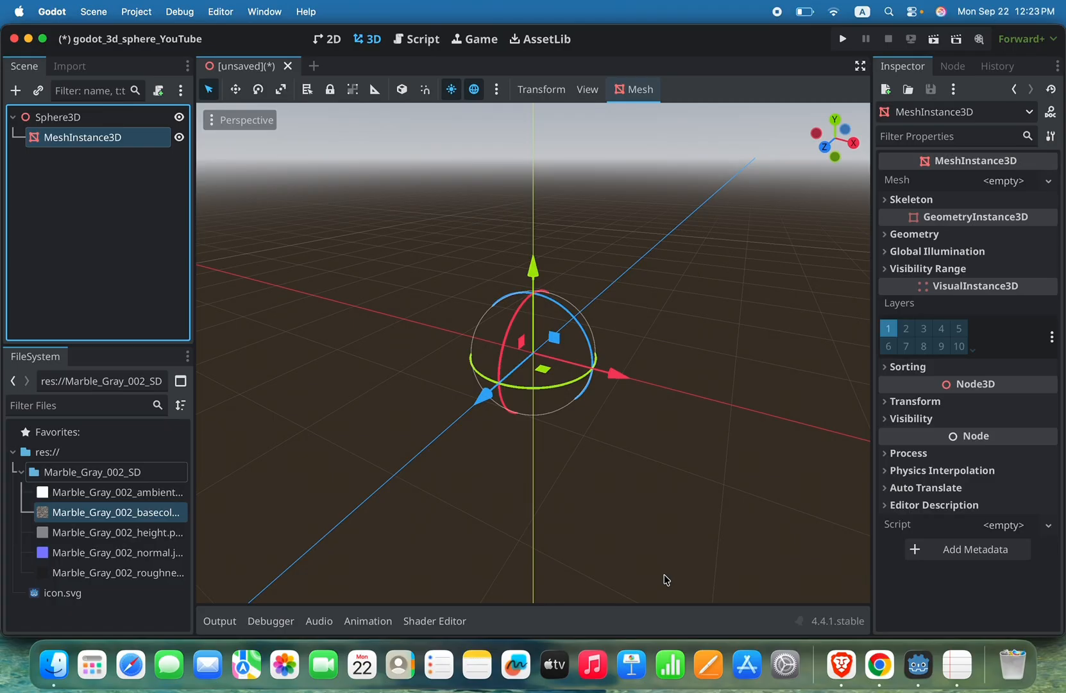
Step: Expand the Sphere3D node's transform properties, move it about 0.74 m along X and reset its position
left_click(67, 119)
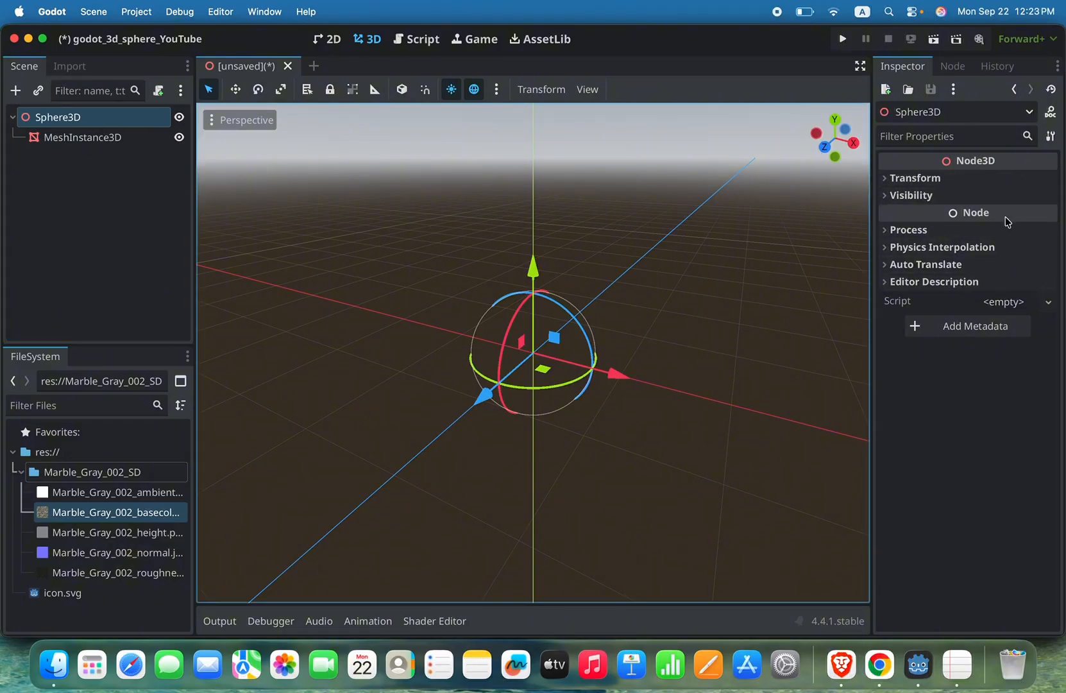
left_click(885, 180)
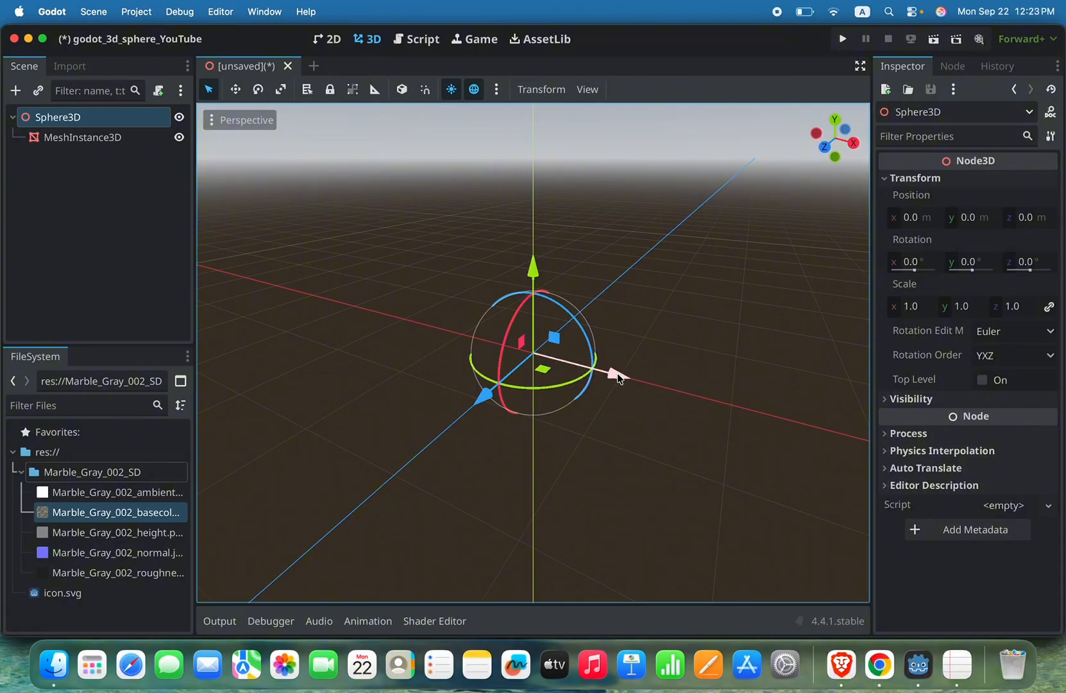
left_click_drag(616, 378, 673, 400)
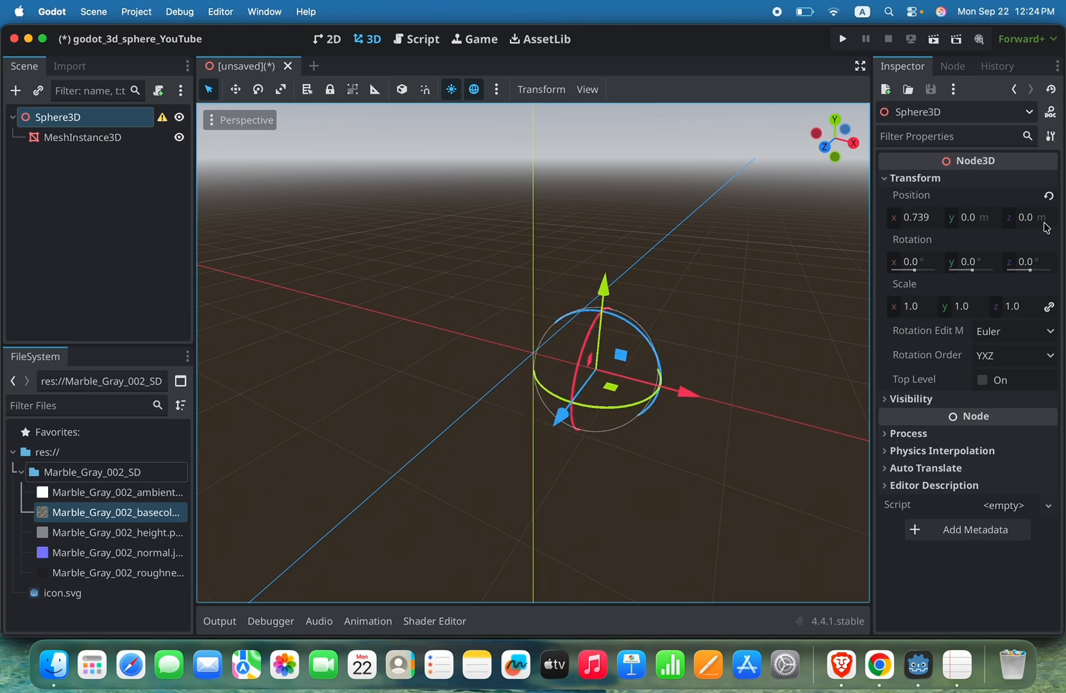
left_click(1050, 196)
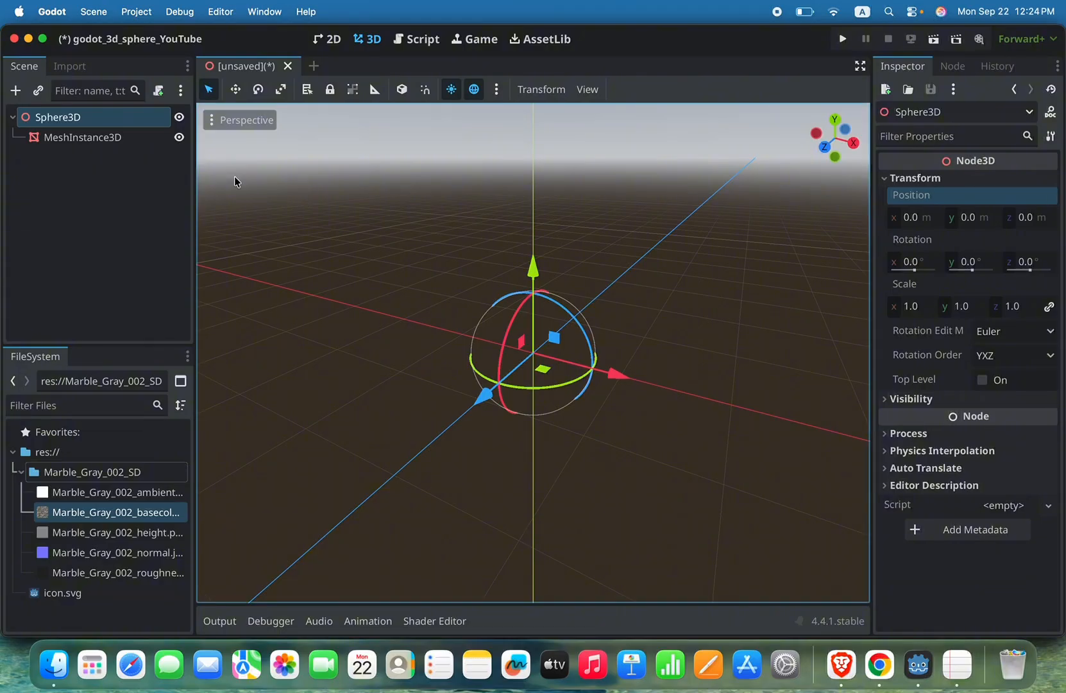
Step: Move MeshInstance3D about 1.5 m along X, reset it, move it about 0.26 m up along Y and reset its position
left_click(75, 141)
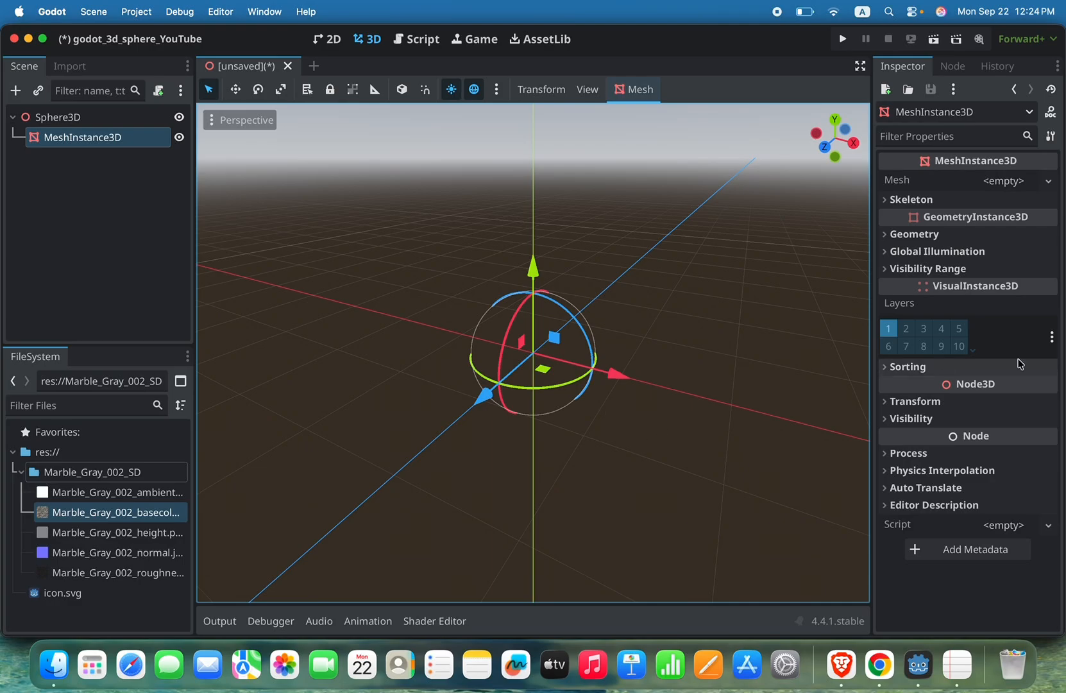
mouse_move(1005, 224)
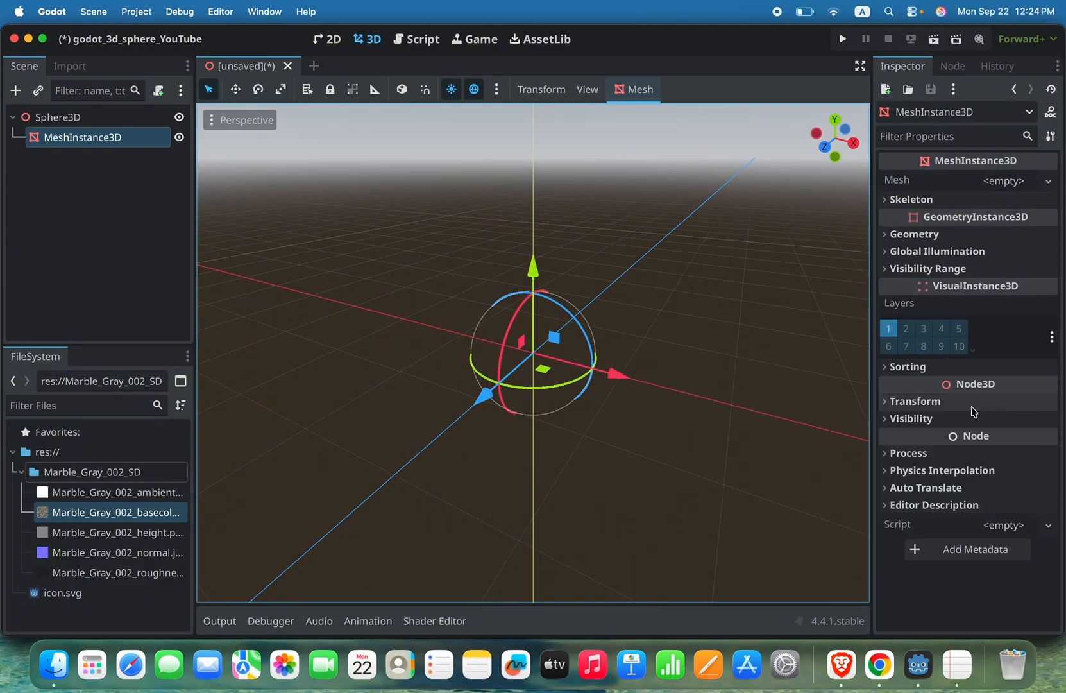
left_click(968, 403)
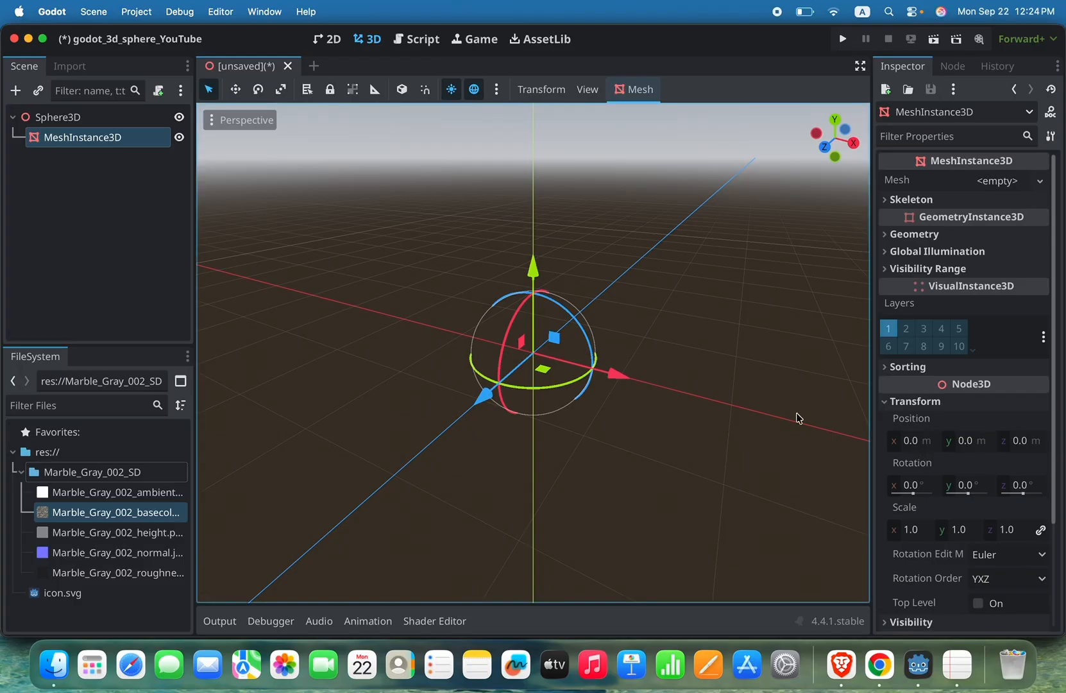
left_click_drag(621, 381, 807, 404)
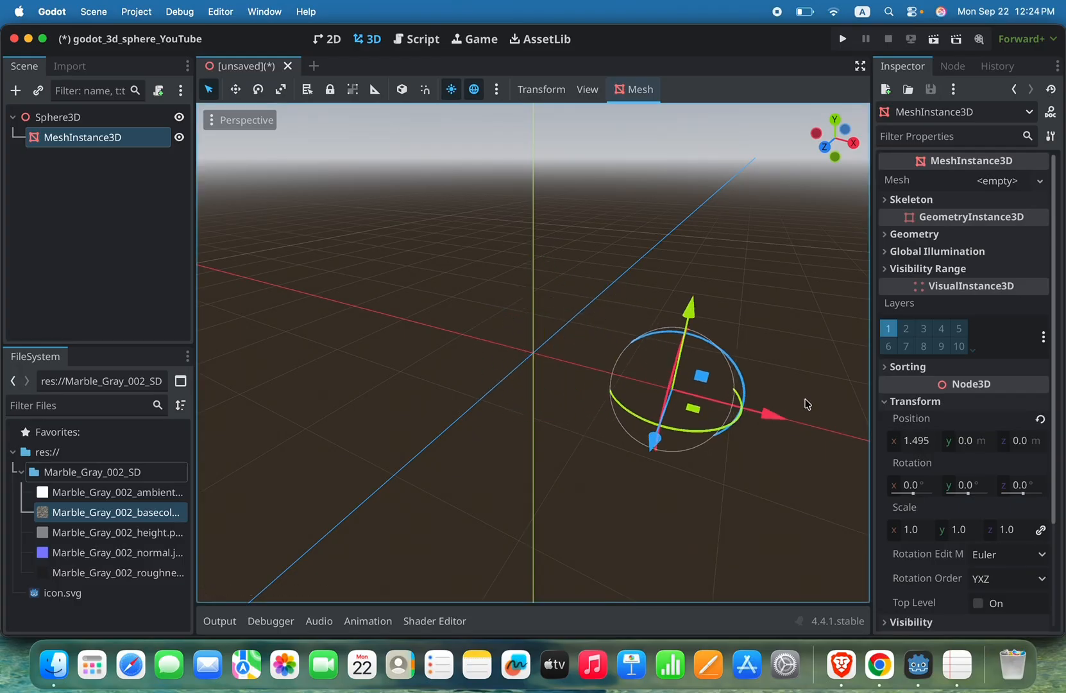
left_click(1039, 418)
mouse_move(532, 266)
left_mouse_down()
mouse_move(521, 128)
mouse_move(517, 192)
mouse_move(530, 257)
left_mouse_up()
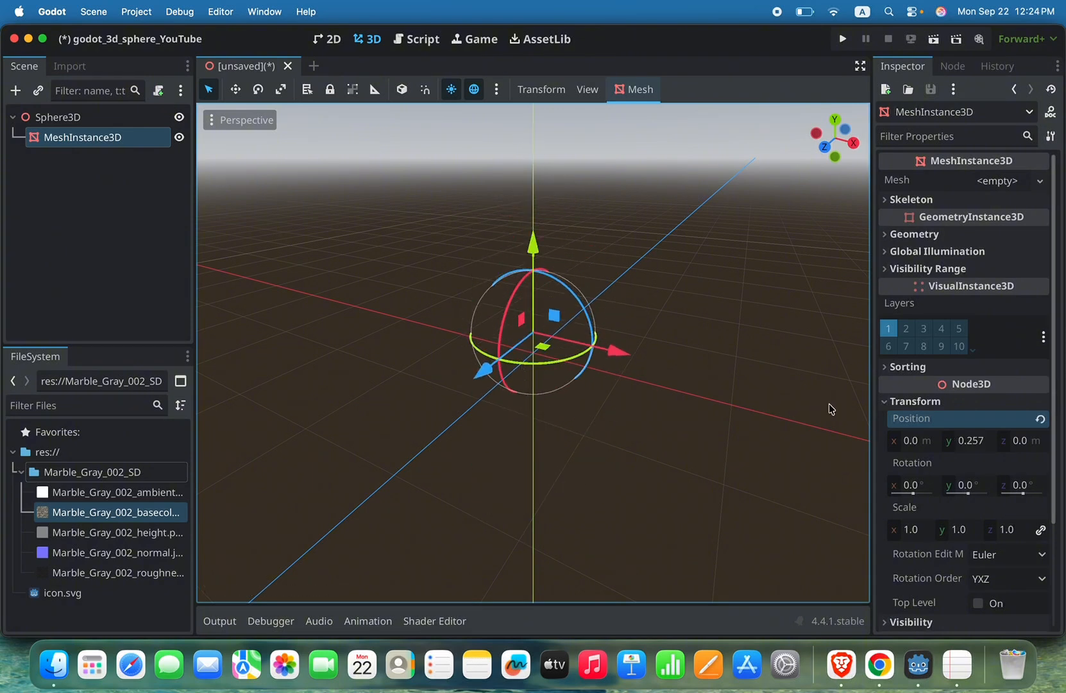
left_click(1040, 418)
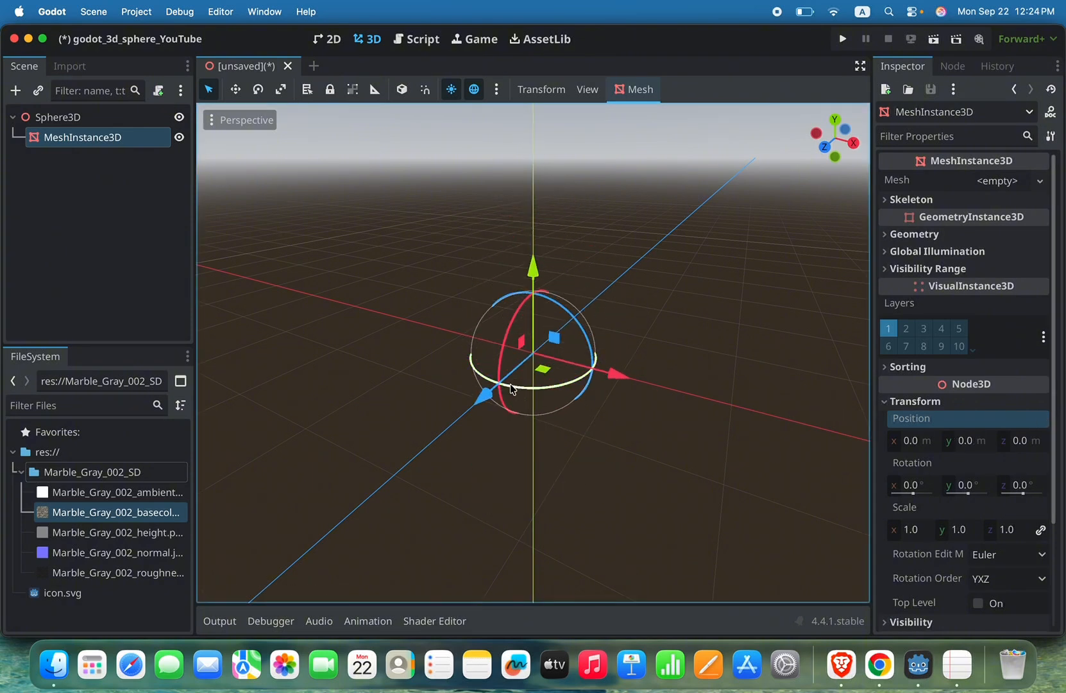
Step: Rotate MeshInstance3D about 79° around Y, turn it with the X rotation ring and reset its rotation
left_click_drag(510, 384, 551, 397)
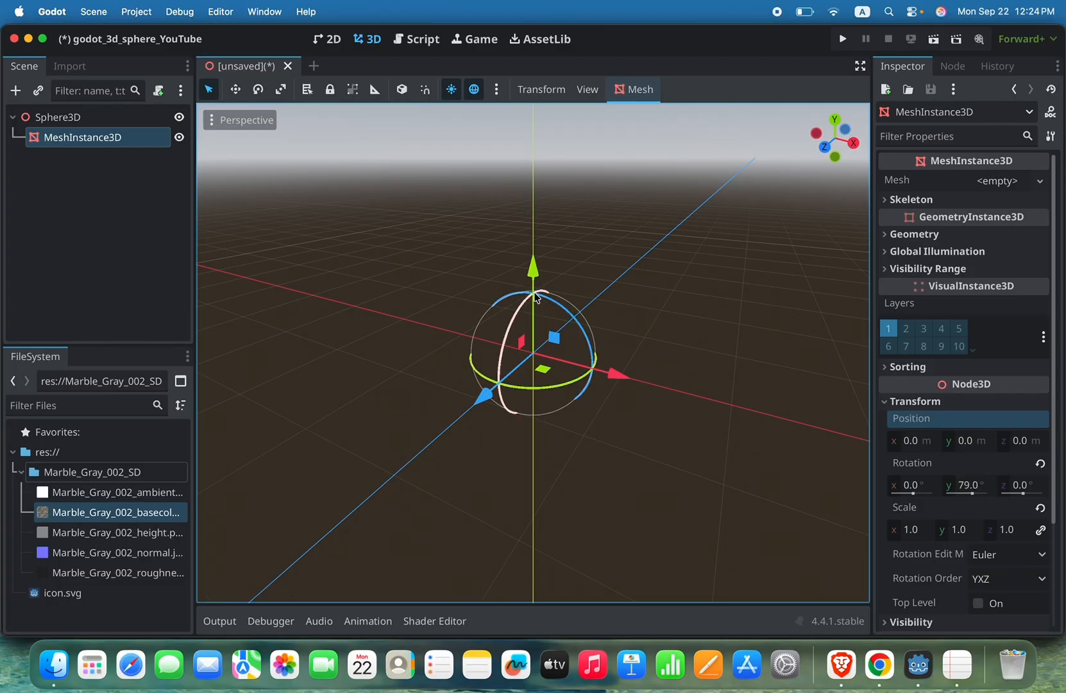
left_click_drag(539, 299, 573, 314)
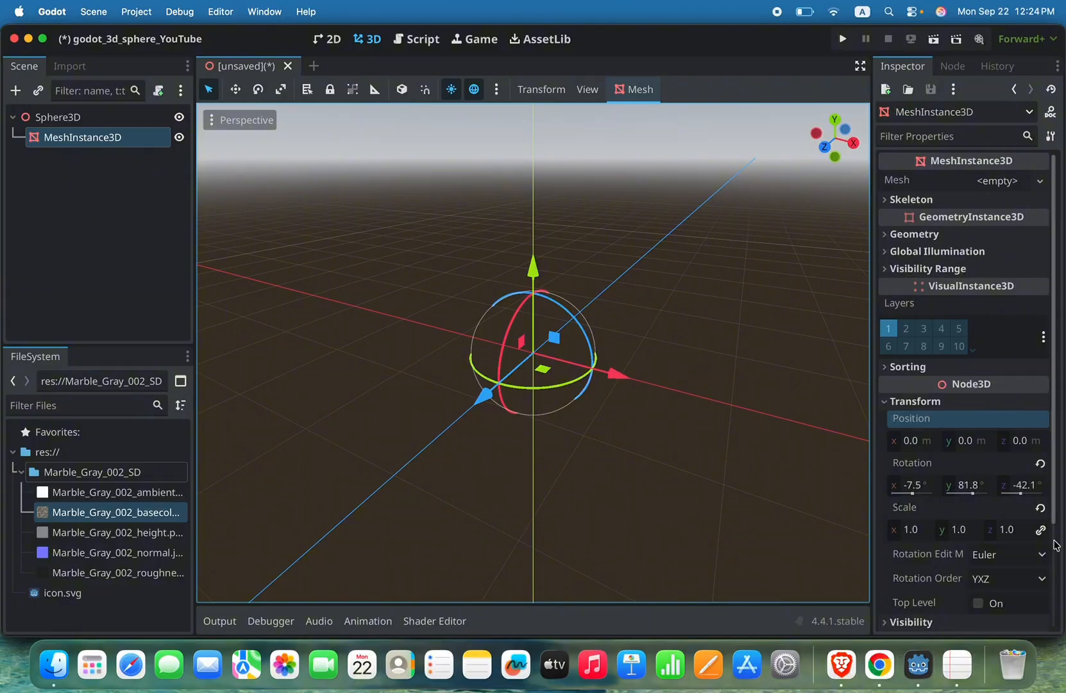
left_click(1040, 462)
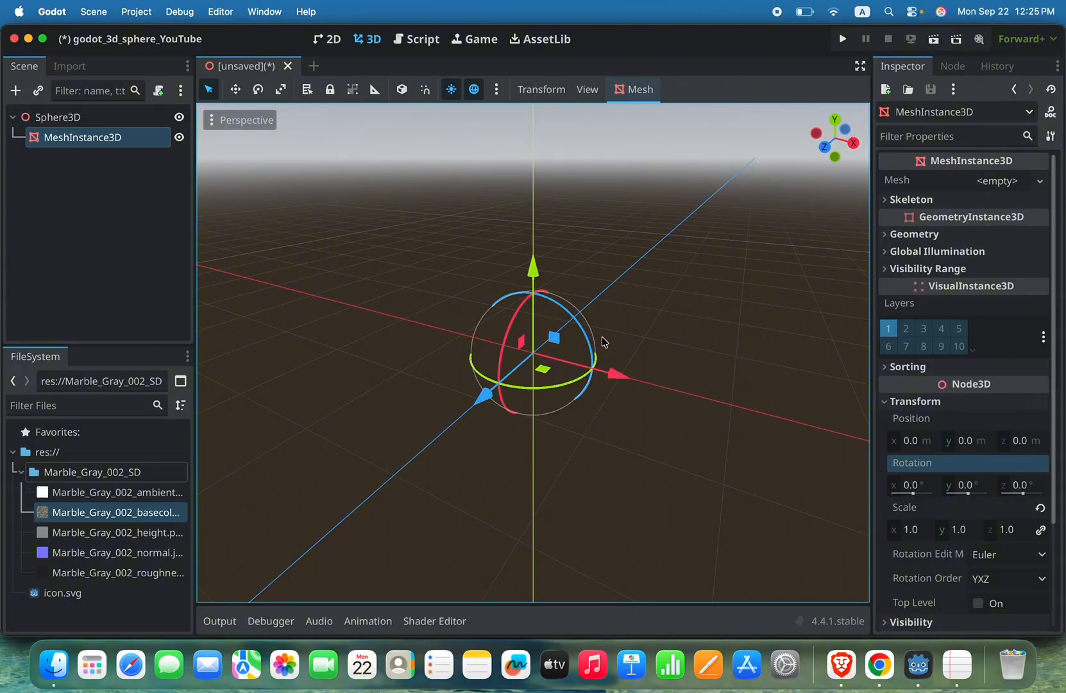
Step: Add a Camera3D child node to Sphere3D
left_click(76, 119)
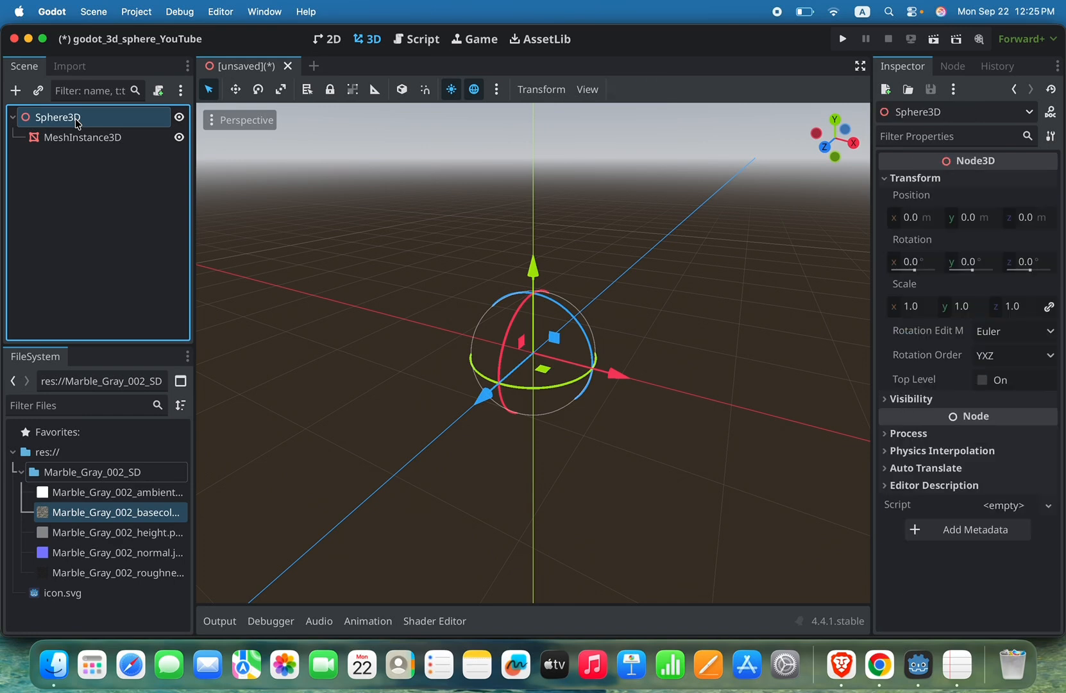
right_click(76, 120)
left_click(109, 132)
type("camer")
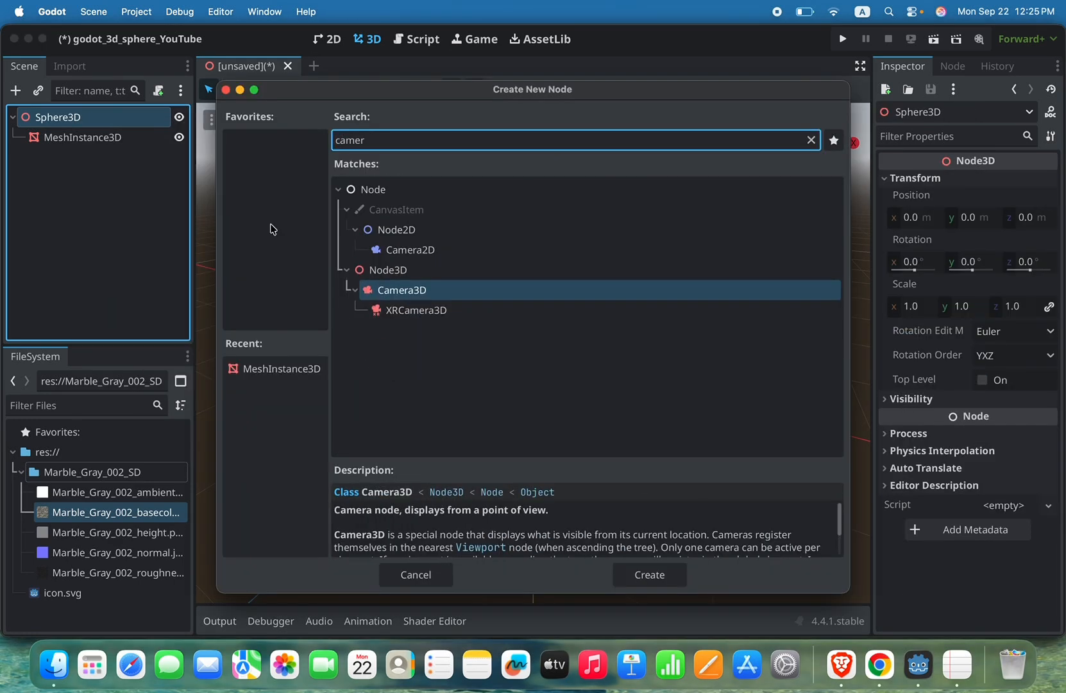
left_click(419, 292)
left_click(663, 580)
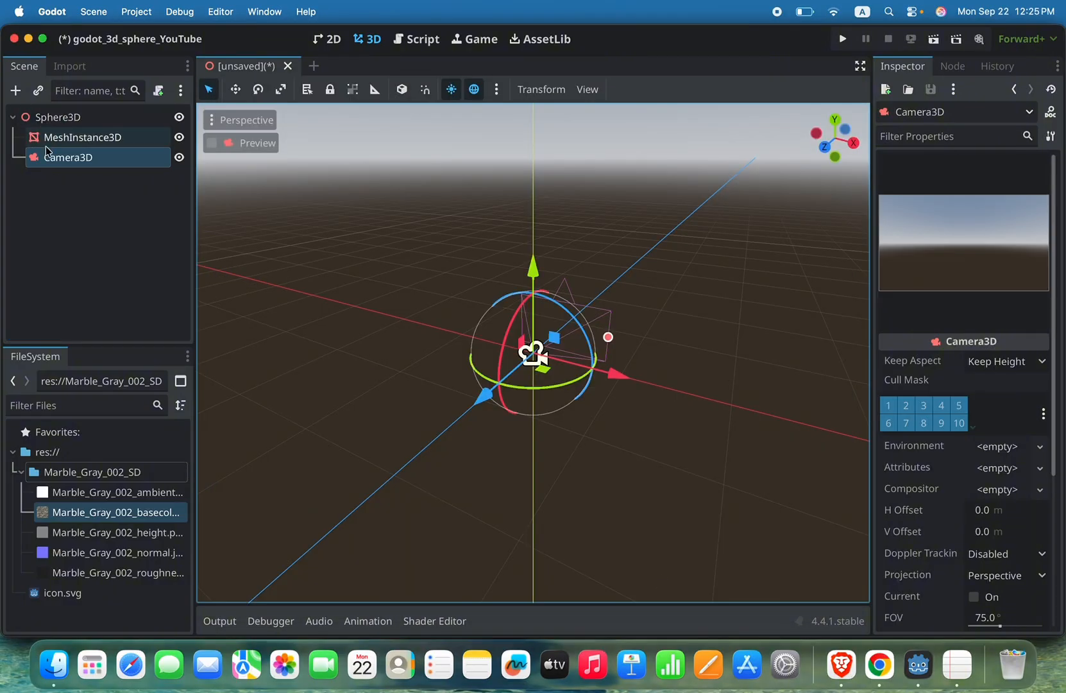
left_click(74, 147)
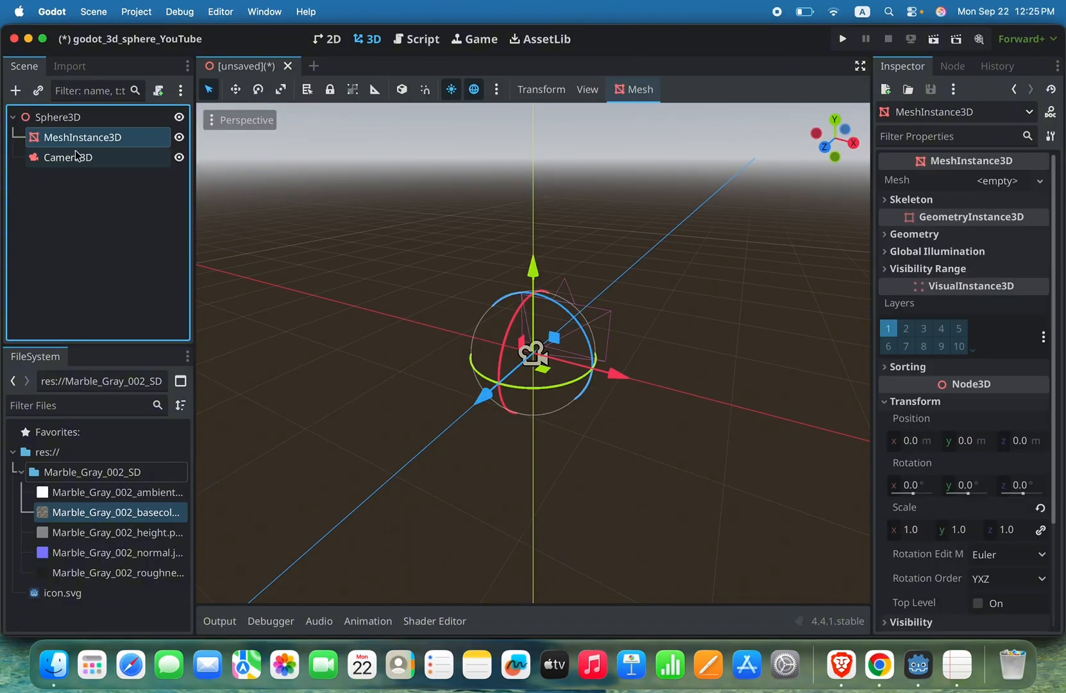
left_click(76, 156)
left_click(86, 142)
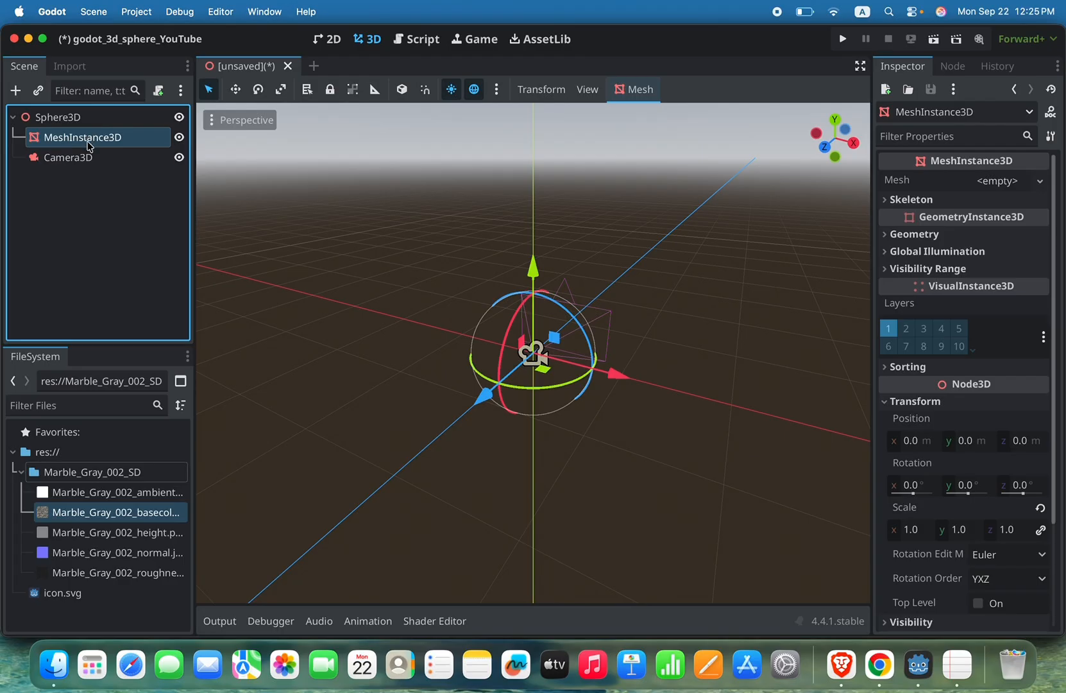
left_click(90, 158)
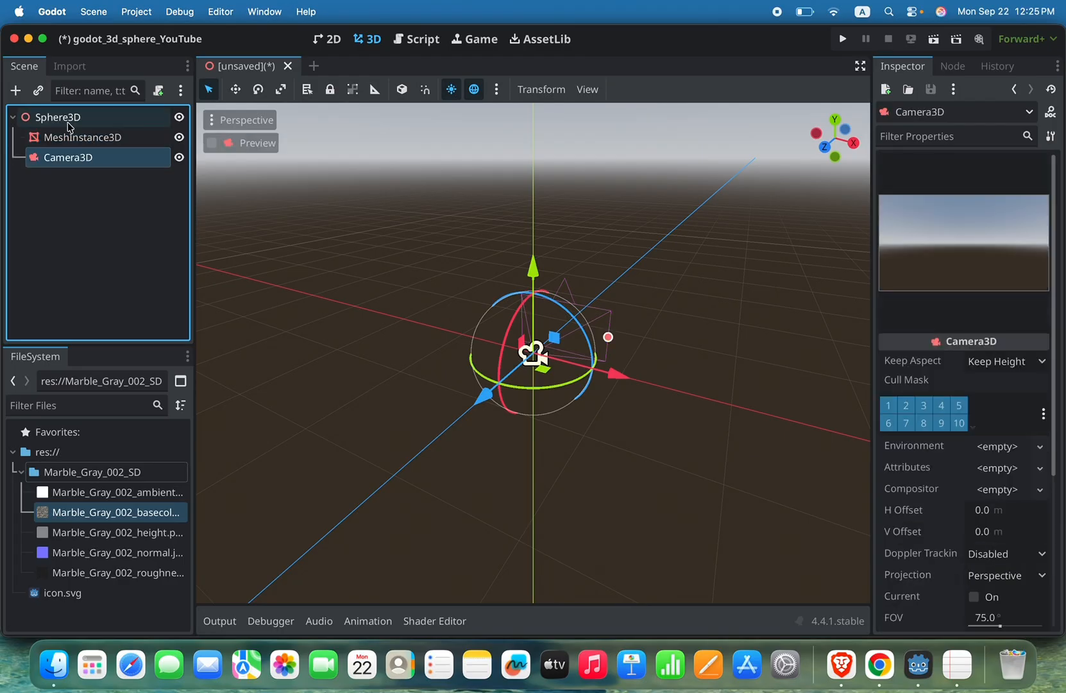
left_click(70, 123)
left_click(78, 159)
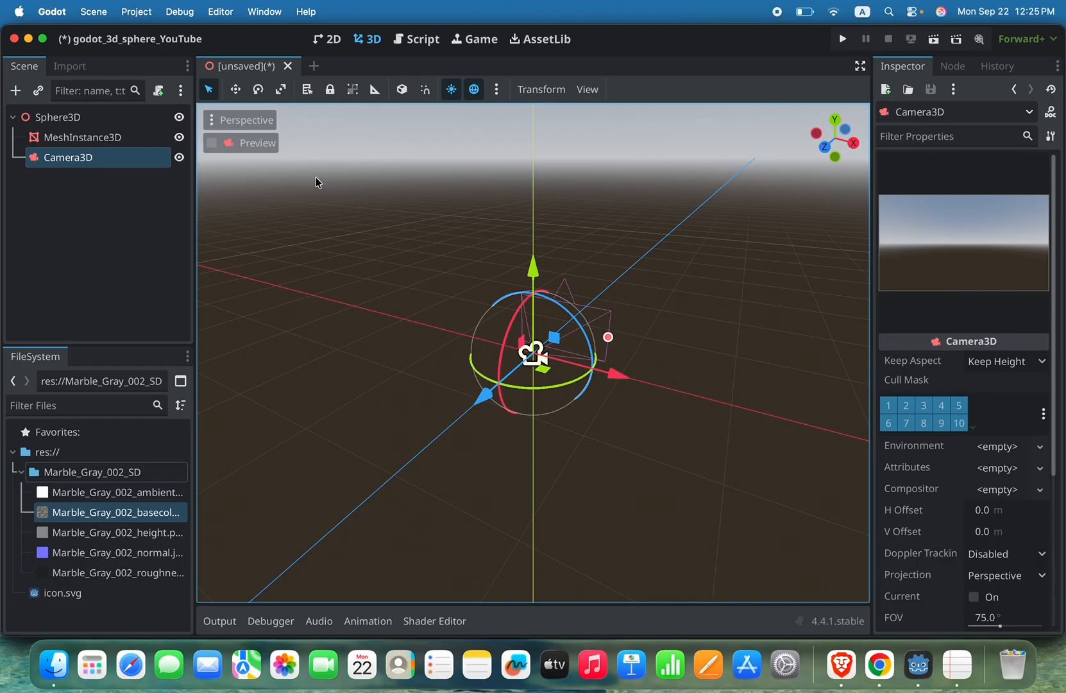
Step: Add an OmniLight3D child node to Sphere3D
left_click(99, 120)
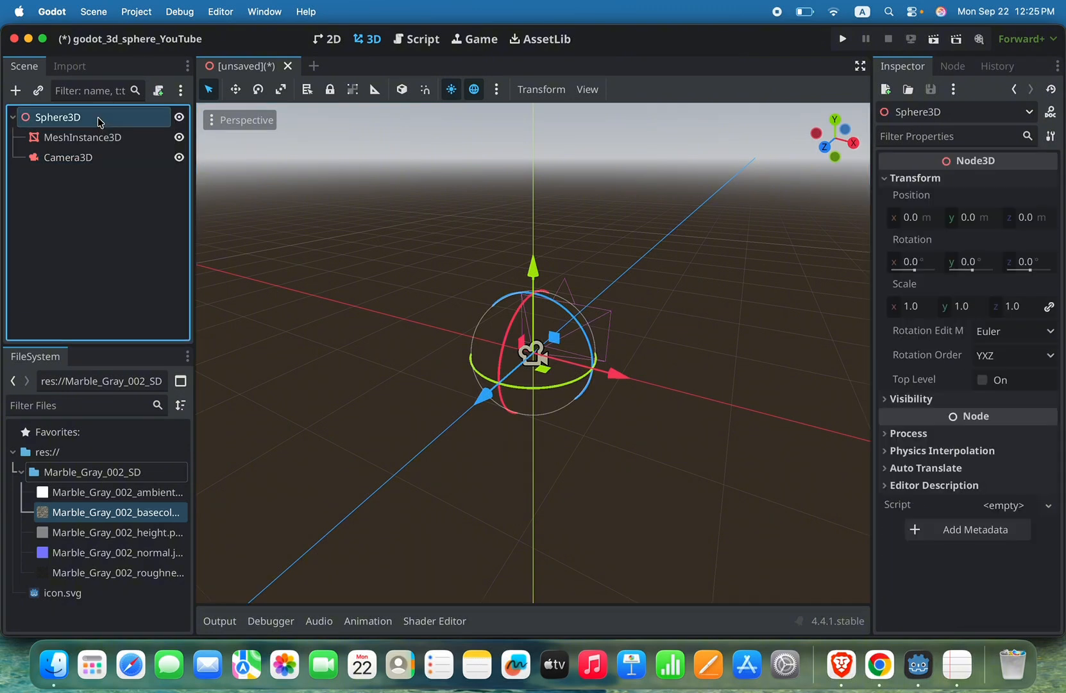
right_click(99, 121)
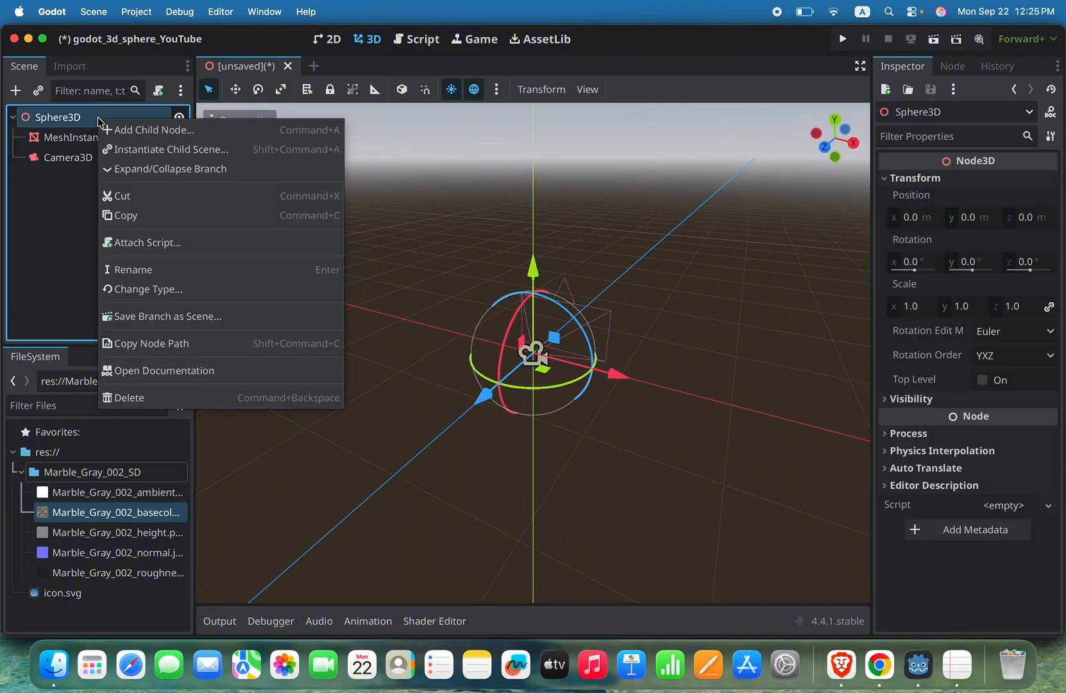
left_click(162, 141)
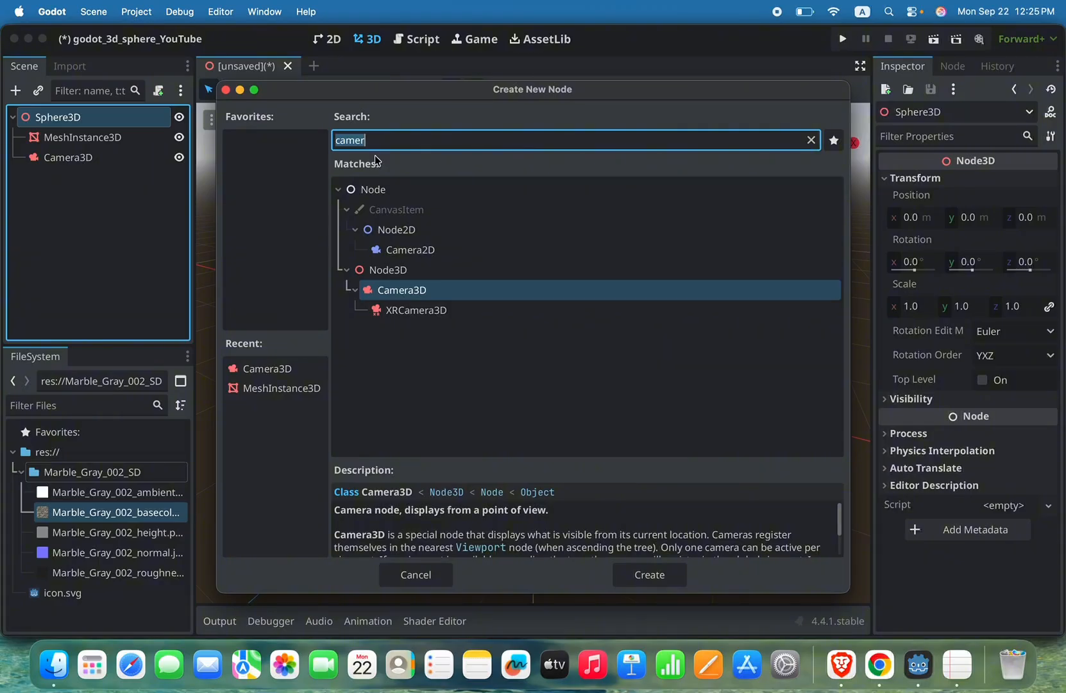
type("omni")
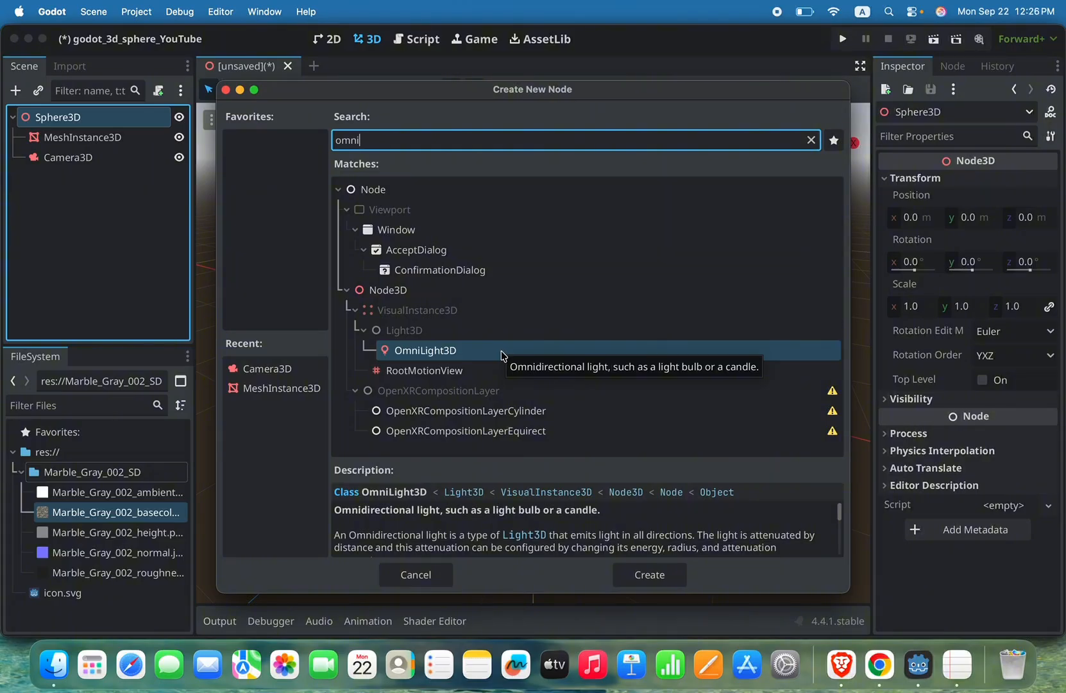
left_click(649, 575)
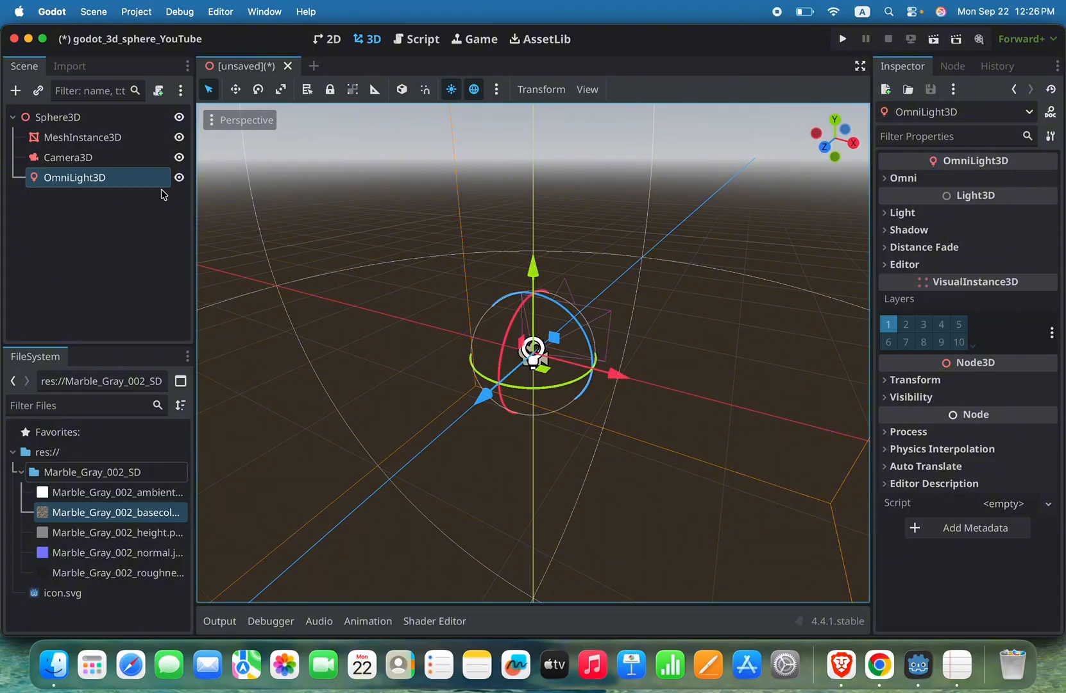
Step: Try a new CylinderMesh as the mesh of MeshInstance3D and clear the mesh again
left_click(101, 146)
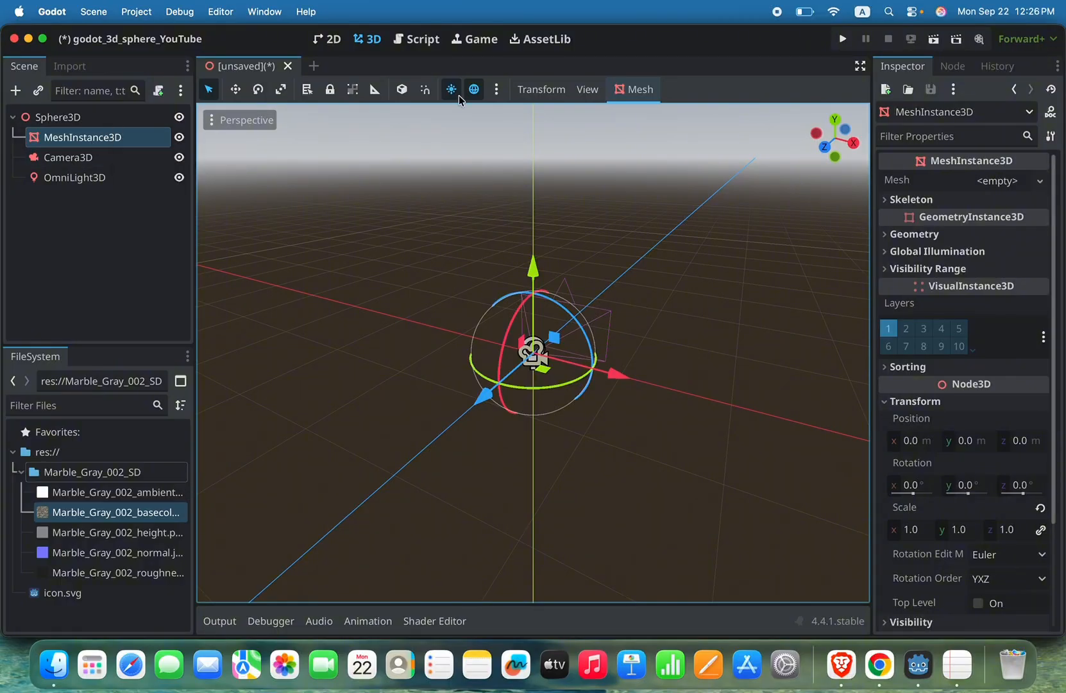
left_click(1040, 182)
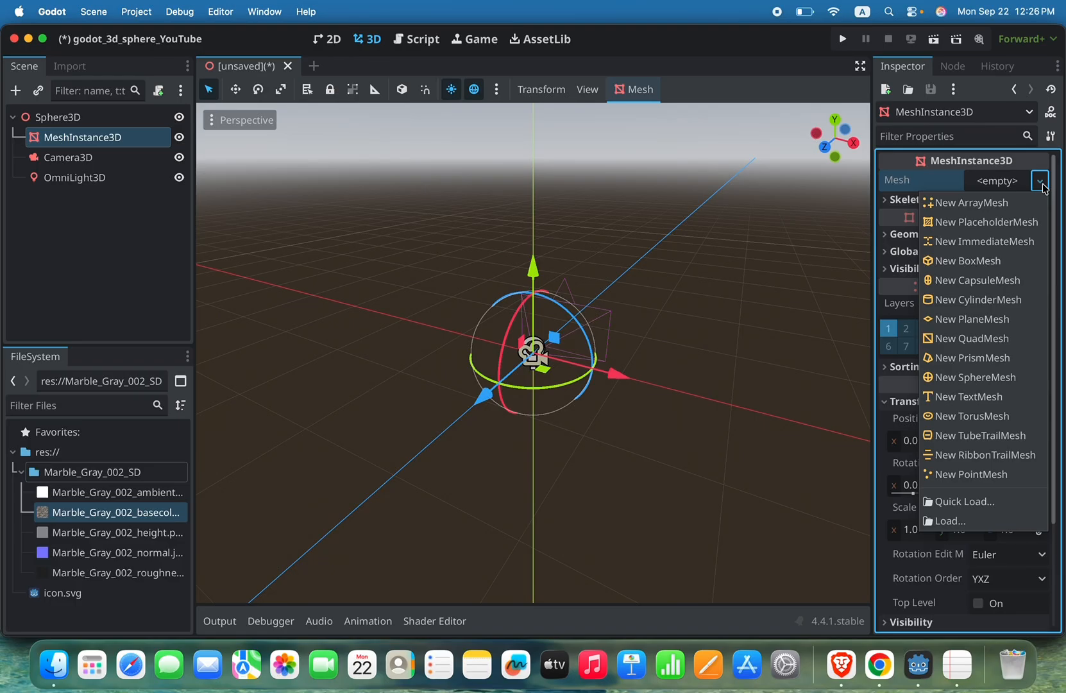
left_click(1002, 308)
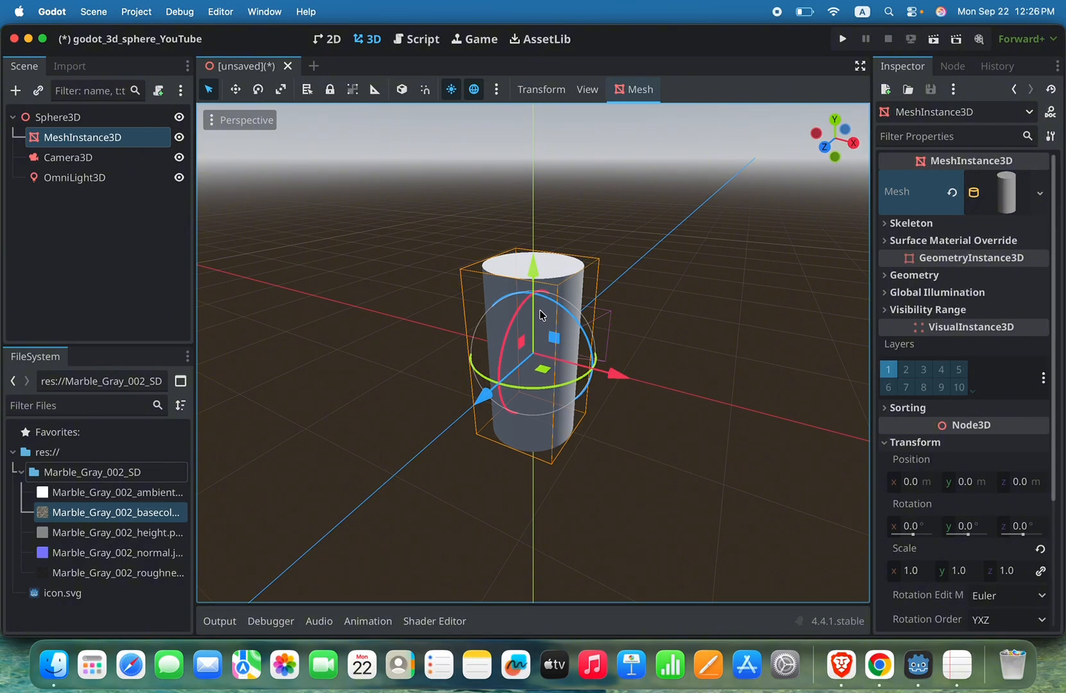
left_click(952, 192)
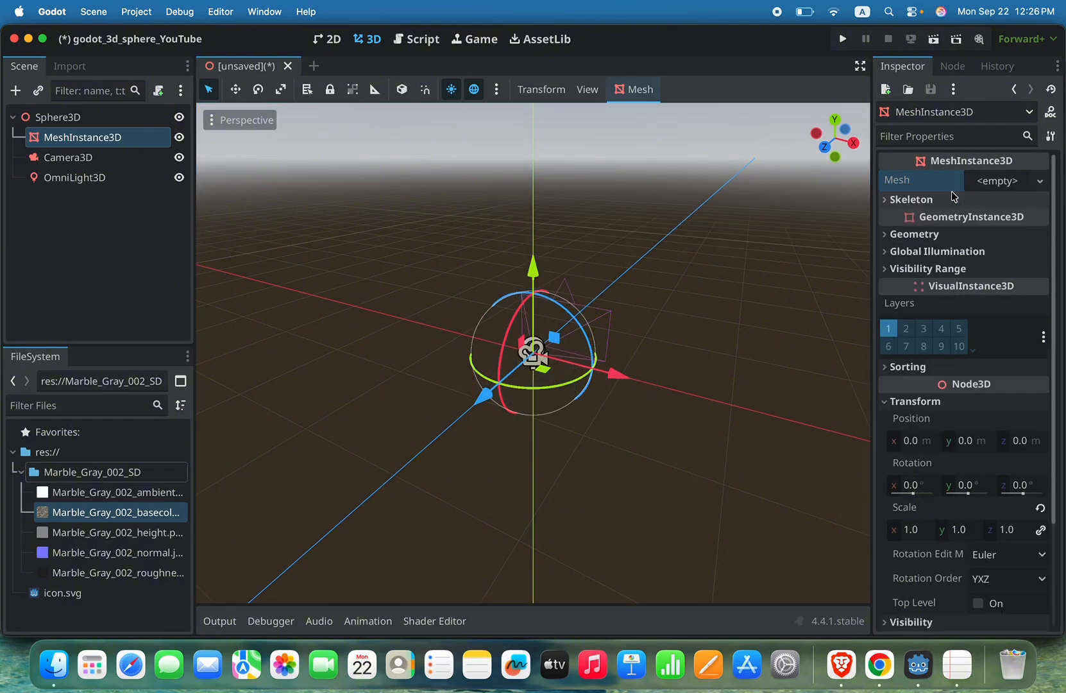
Step: Assign a new SphereMesh to the mesh property of MeshInstance3D
left_click(1040, 182)
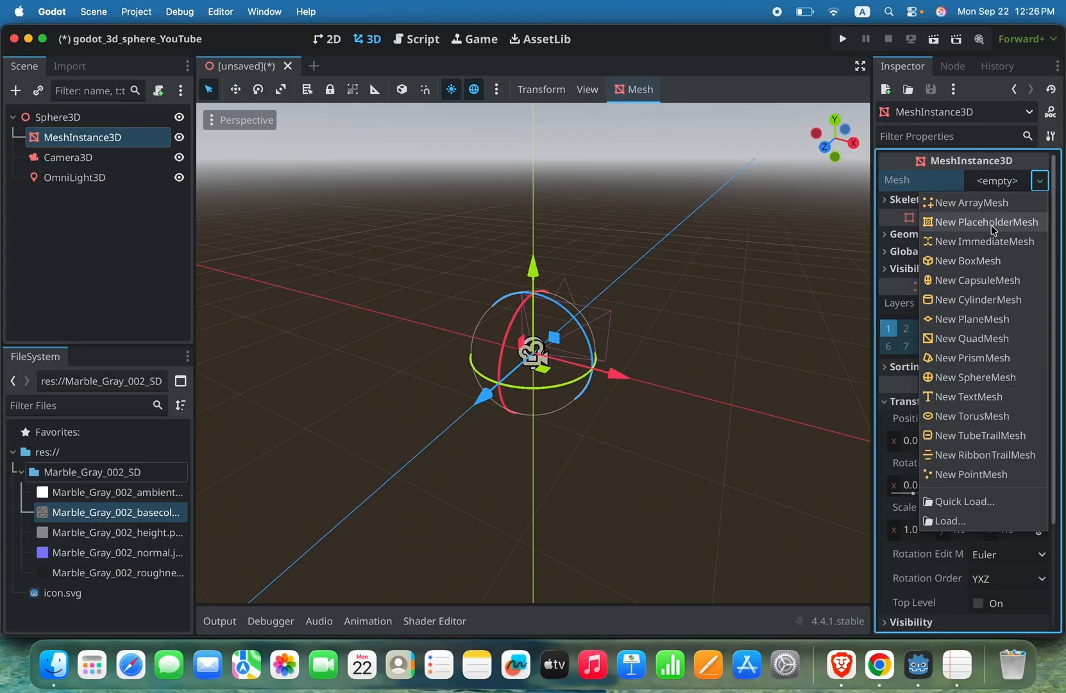
left_click(974, 377)
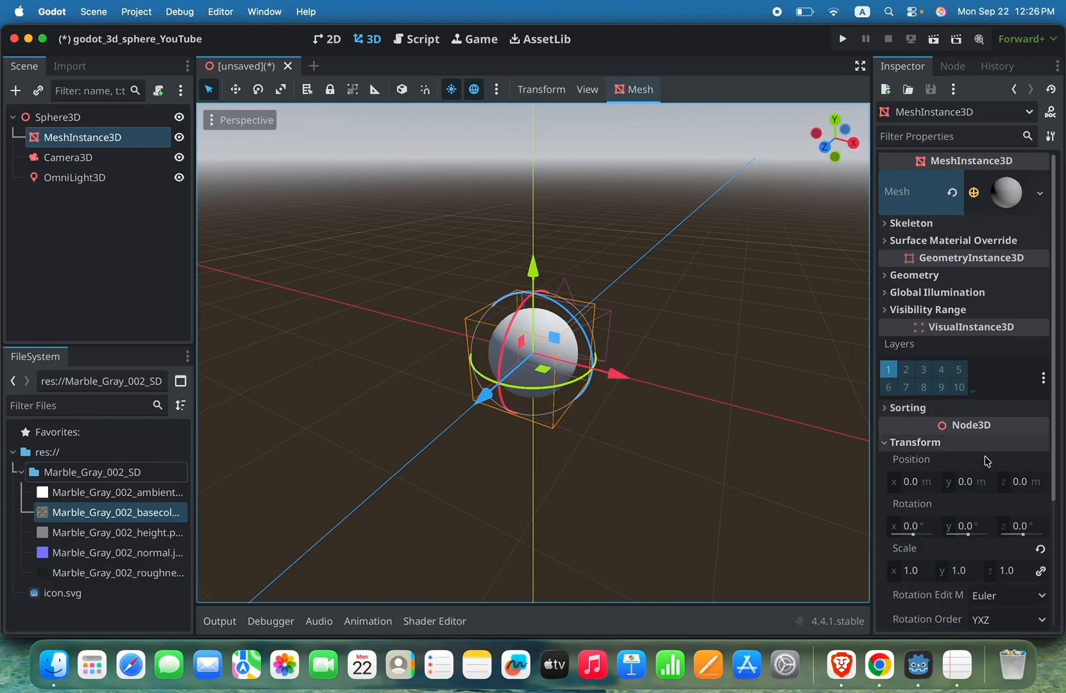
Step: Examine MeshInstance3D's Skeleton, Surface Material Override, Geometry, Global Illumination and Visibility Range properties, collapsing each group again
scroll(988, 469, "down", 5)
scroll(991, 471, "up", 4)
scroll(991, 472, "down", 5)
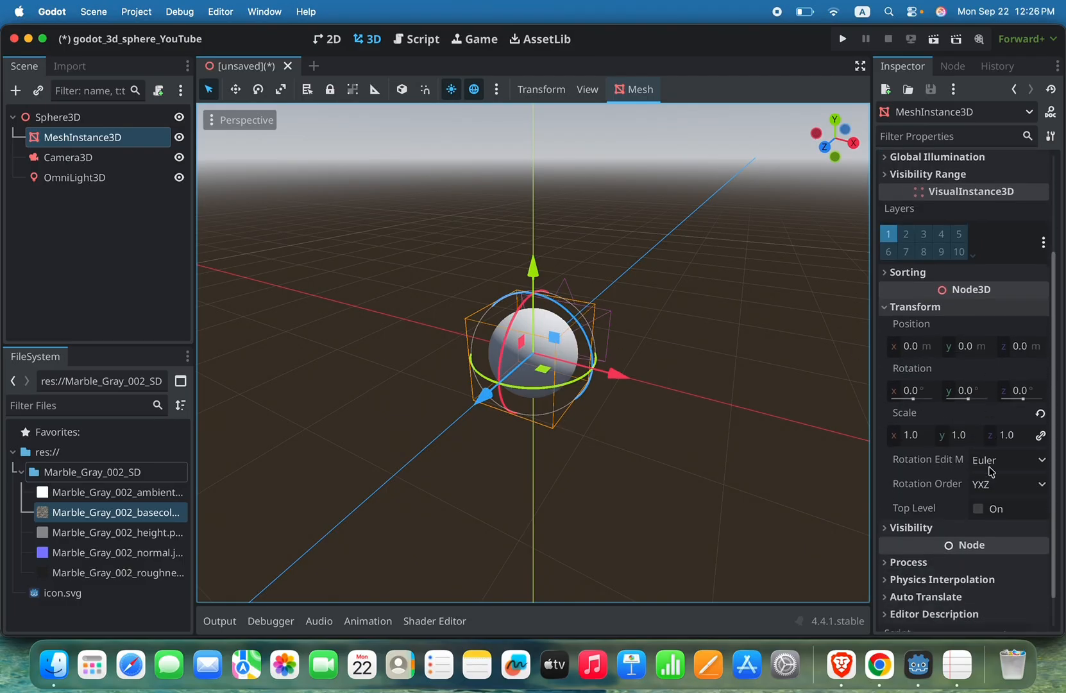
scroll(991, 471, "up", 3)
scroll(991, 472, "up", 2)
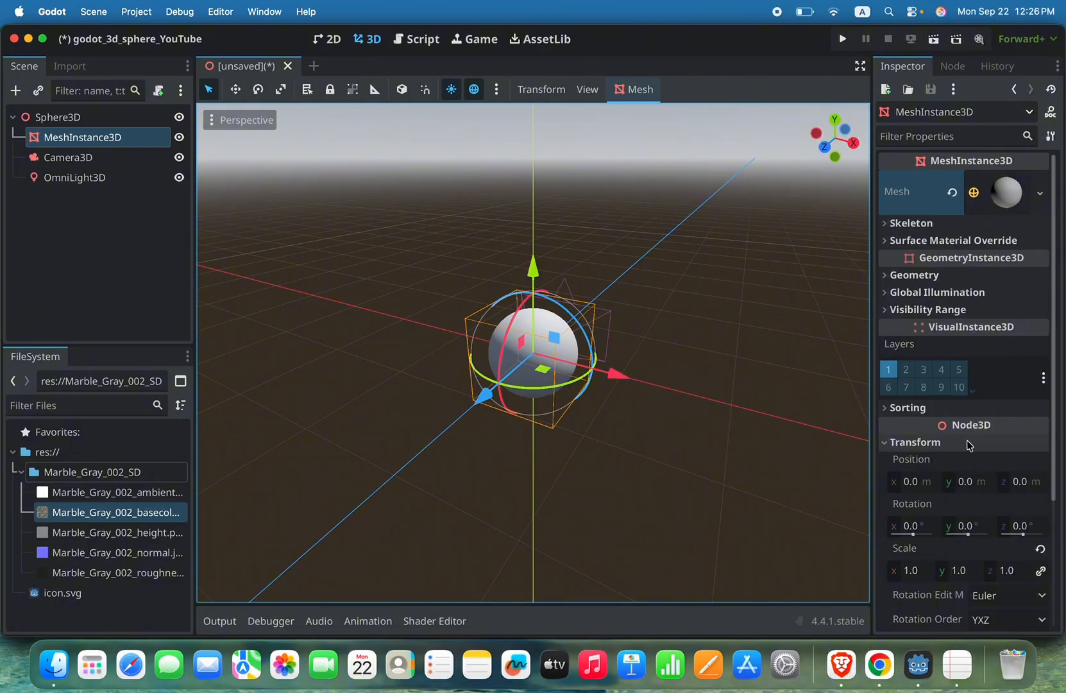
left_click(891, 223)
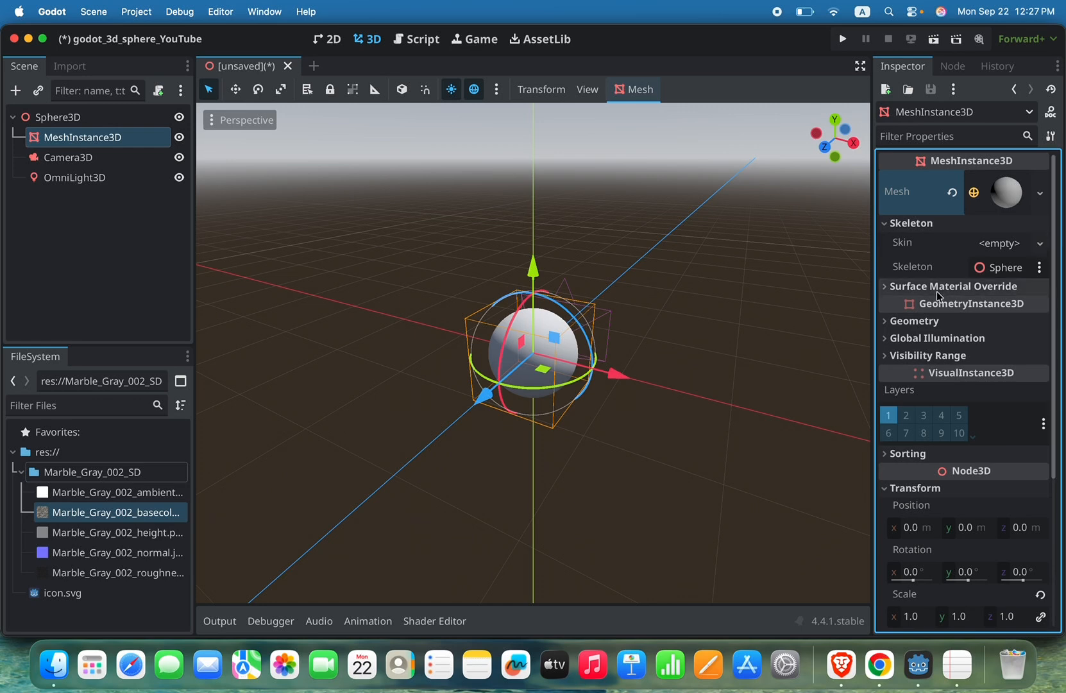
left_click(886, 223)
left_click(886, 241)
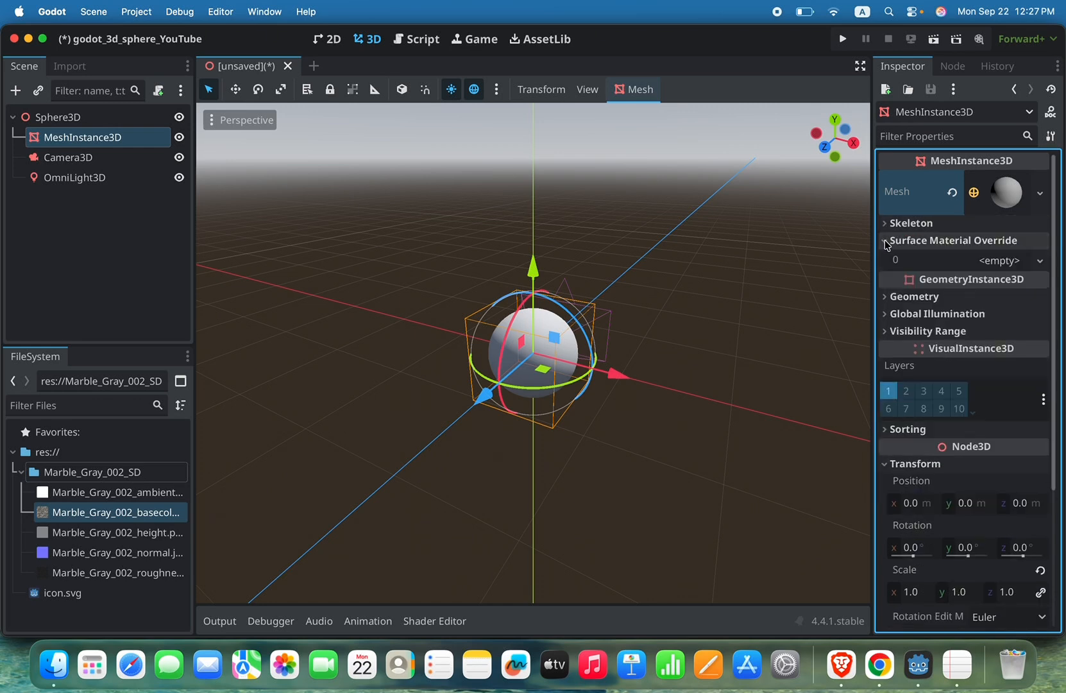
left_click(886, 242)
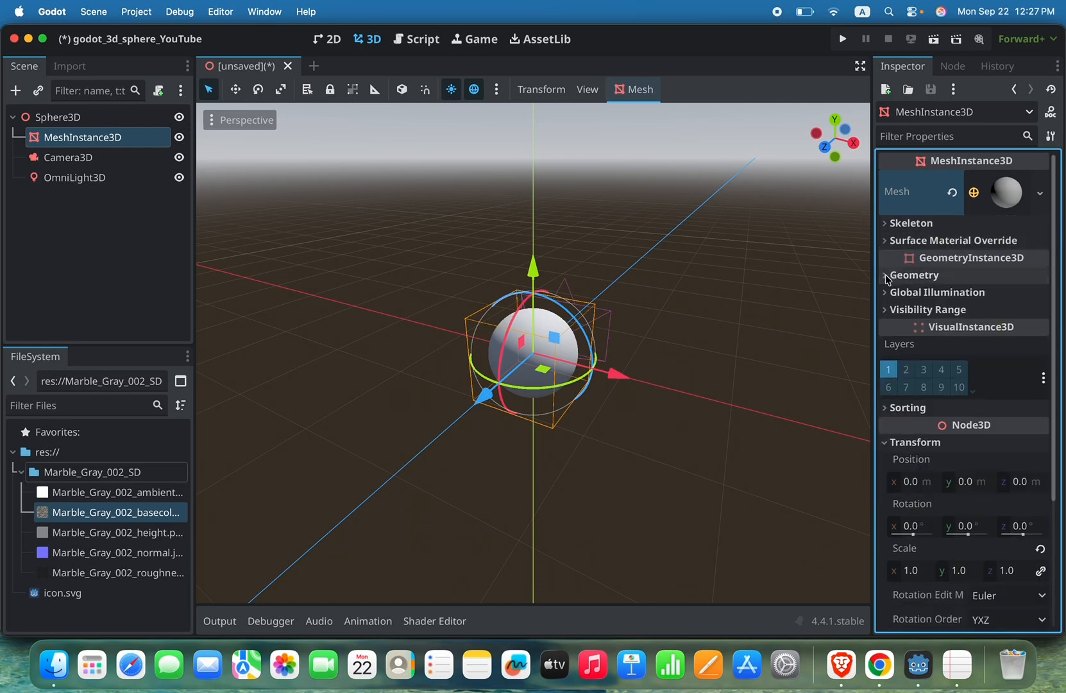
left_click(887, 275)
scroll(959, 374, "down", 5)
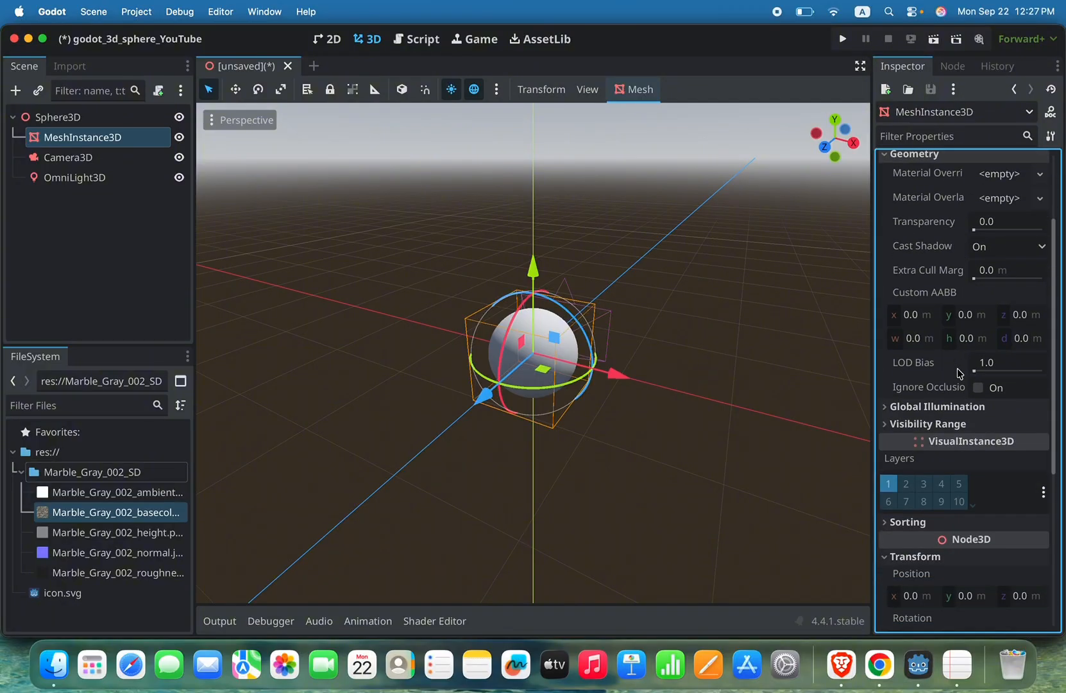
scroll(914, 299, "up", 5)
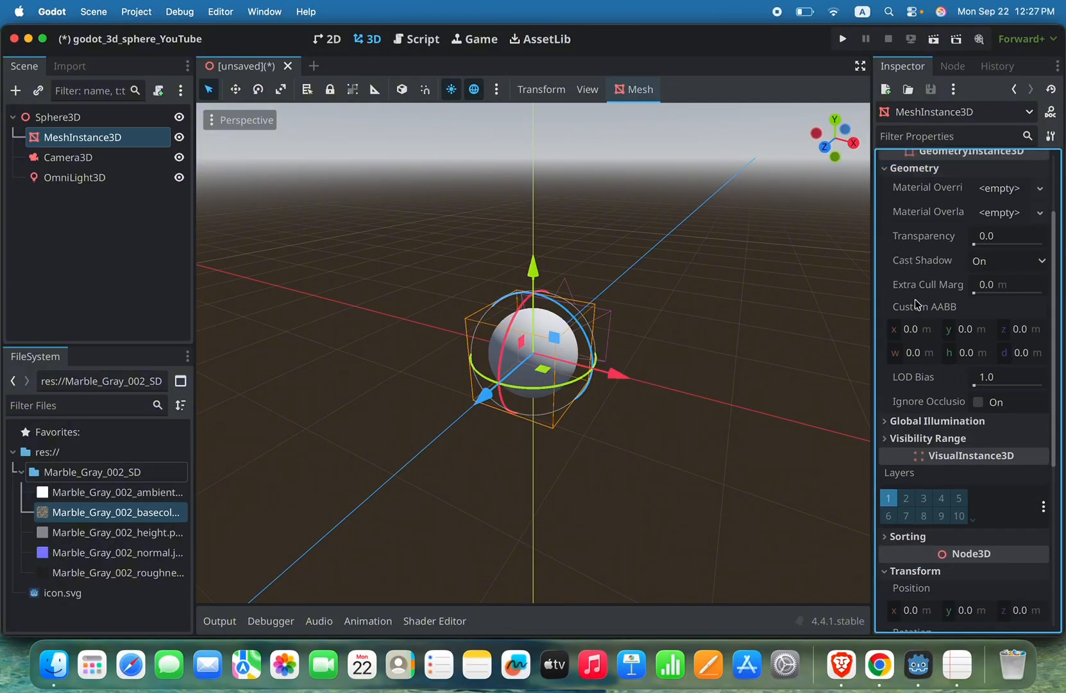
left_click(886, 275)
left_click(886, 292)
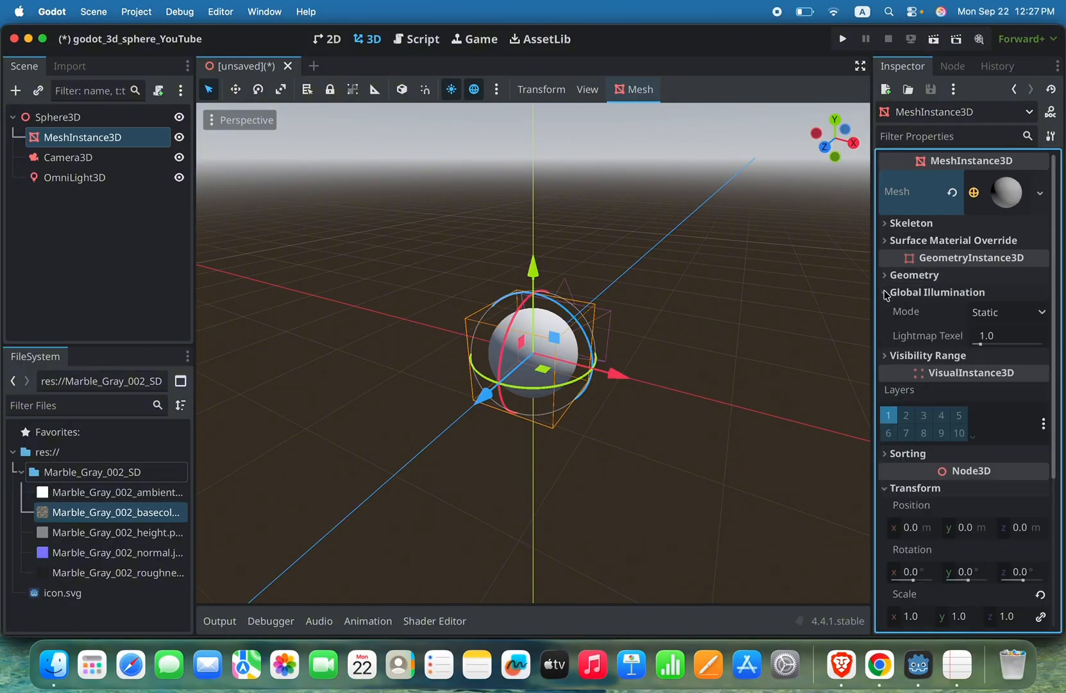
left_click(885, 292)
left_click(885, 309)
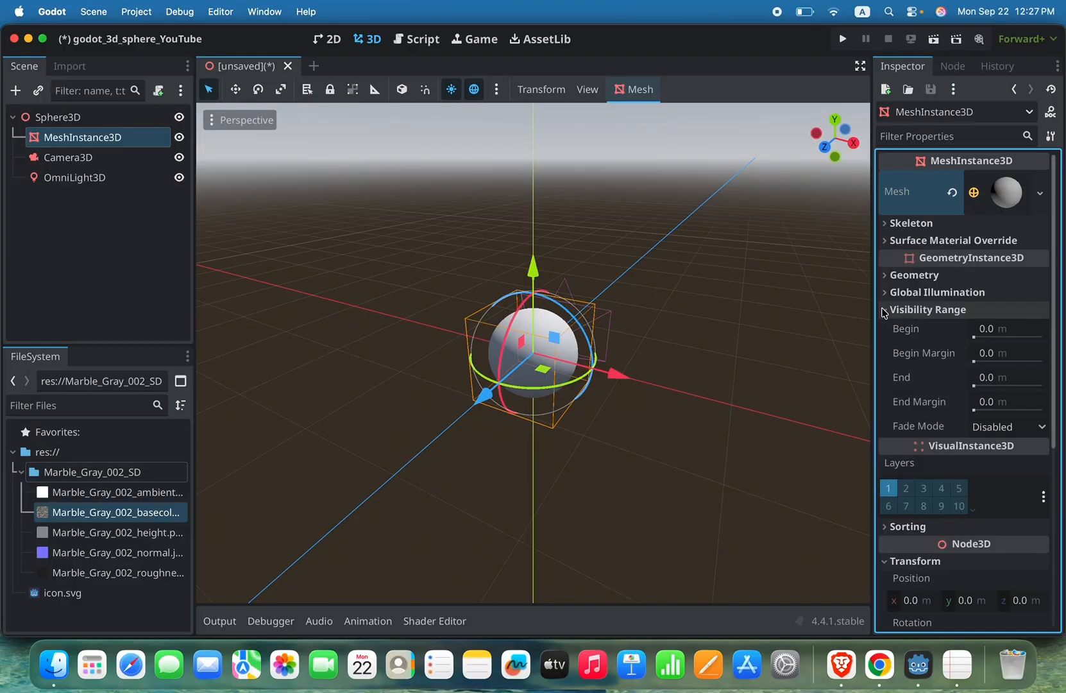
left_click(885, 309)
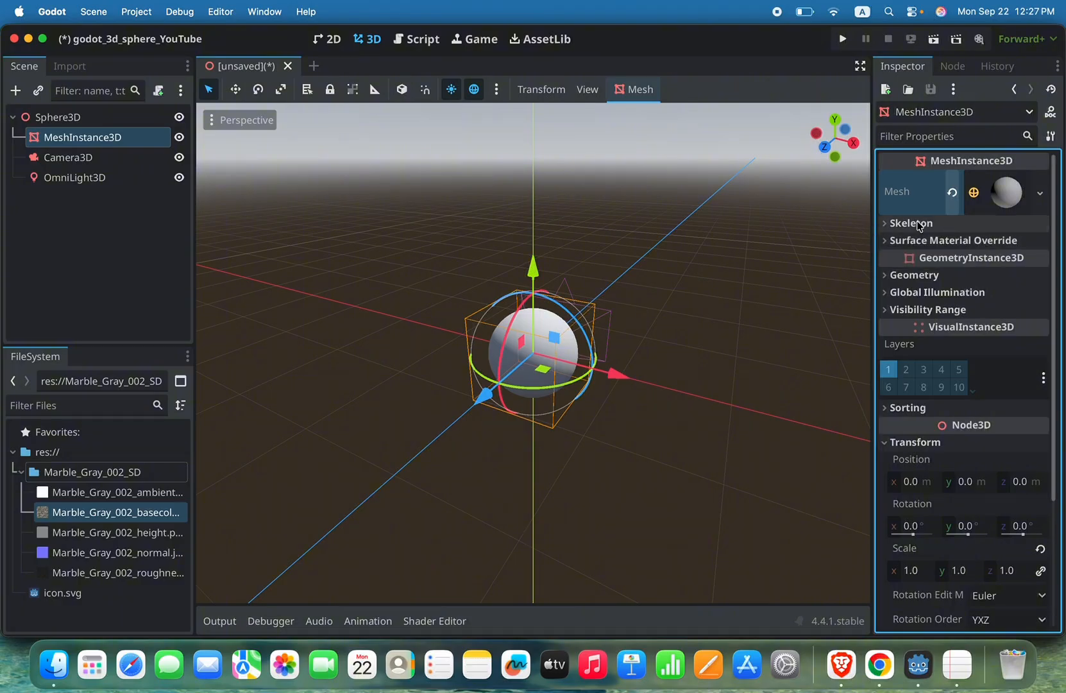
Step: Move the sphere mesh about 0.72 m along X and reset its position
left_click_drag(621, 377, 694, 388)
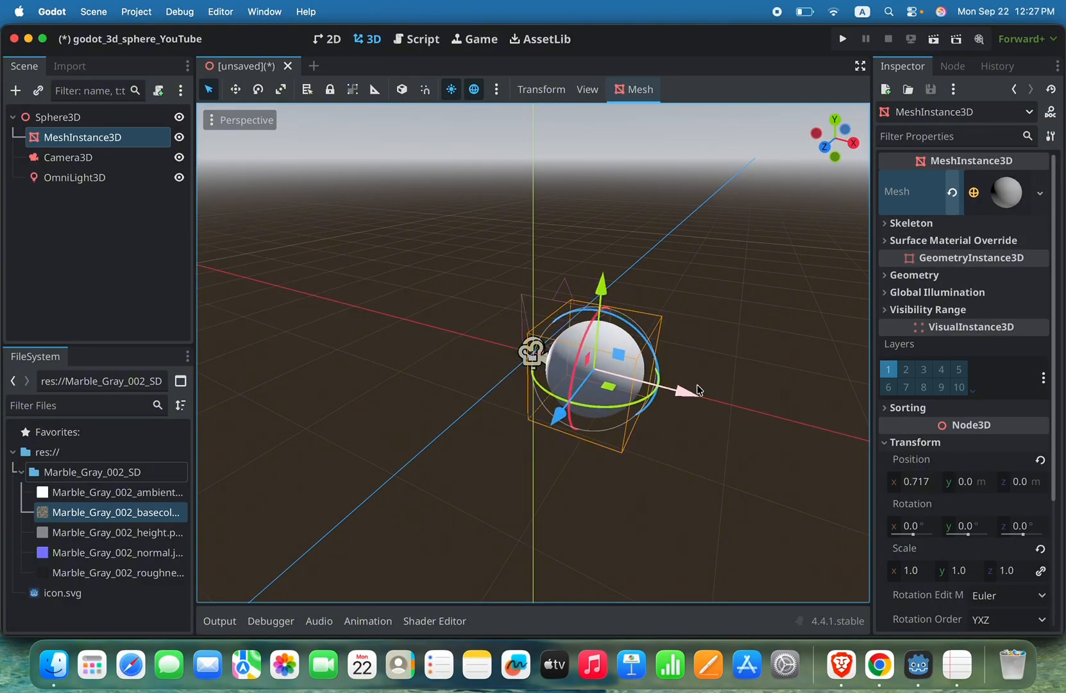
left_click(1040, 460)
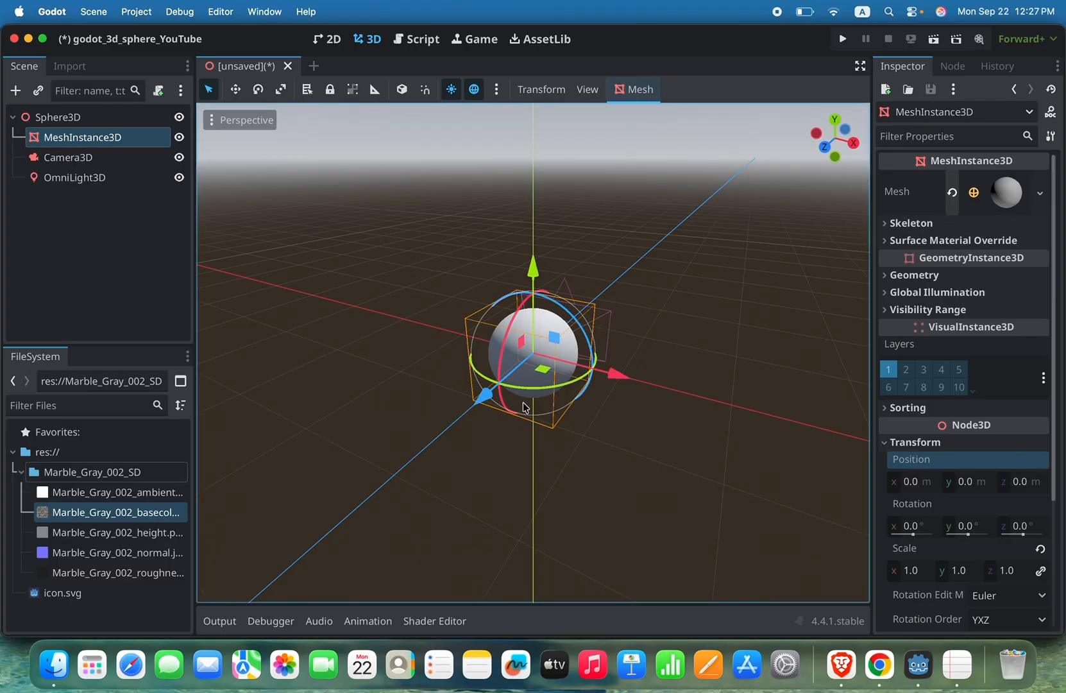
left_click(135, 499)
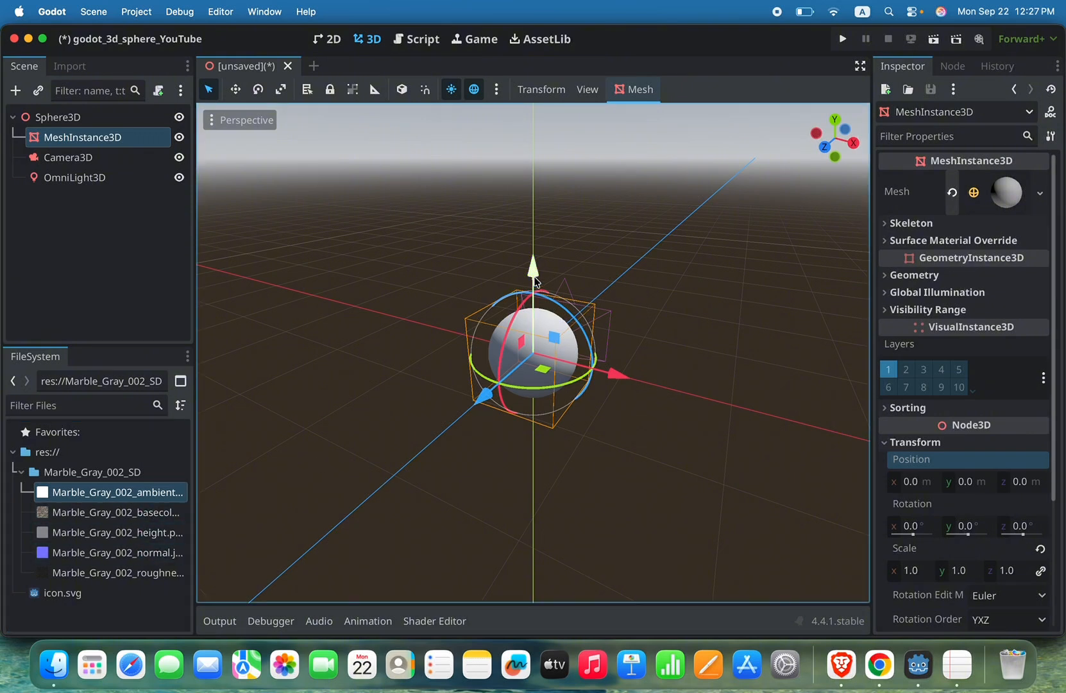
Step: Expand the SphereMesh resource's own properties on MeshInstance3D
left_click(106, 141)
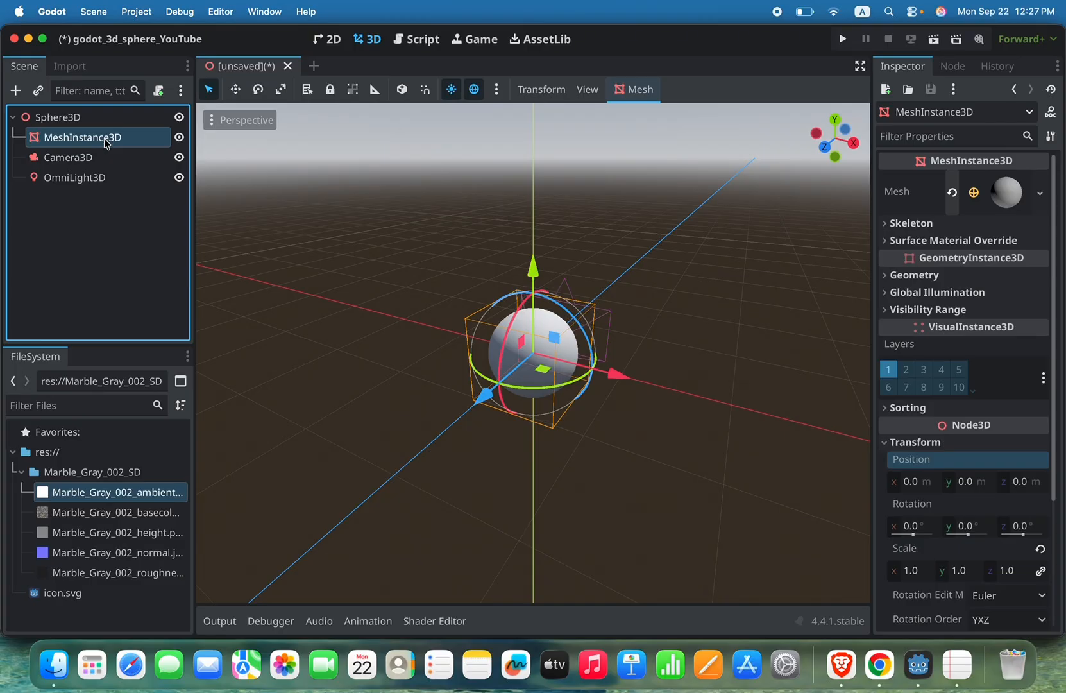
left_click(1006, 192)
left_click(1006, 192)
left_click(1006, 192)
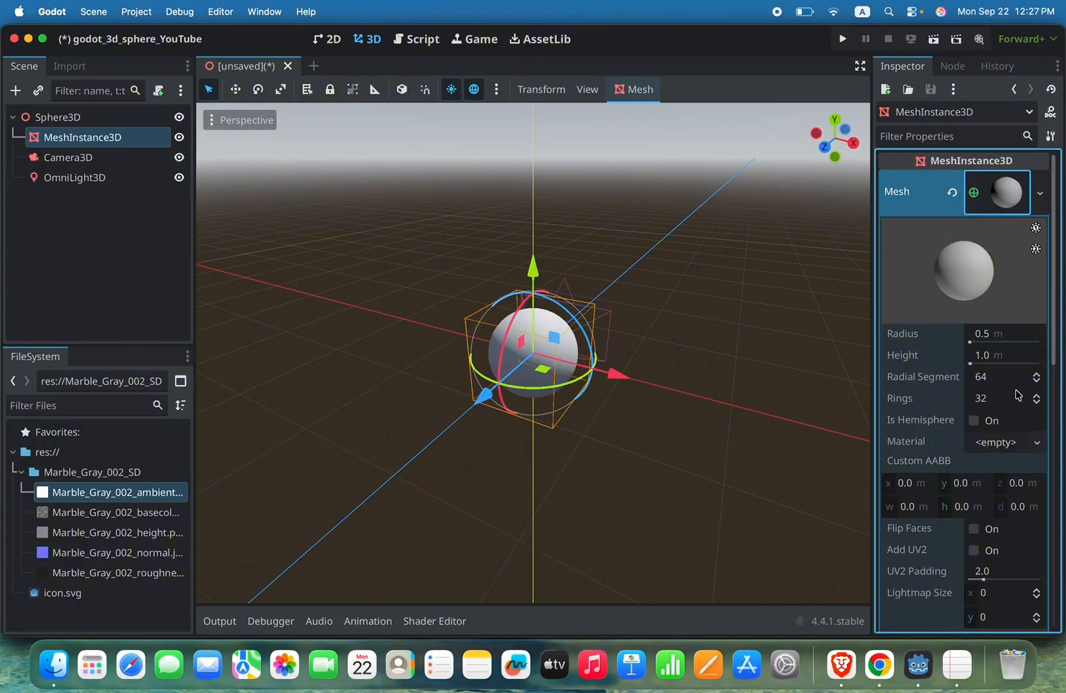
Step: Assign a new StandardMaterial3D to the SphereMesh's material property and expand the material's own properties
scroll(998, 426, "down", 5)
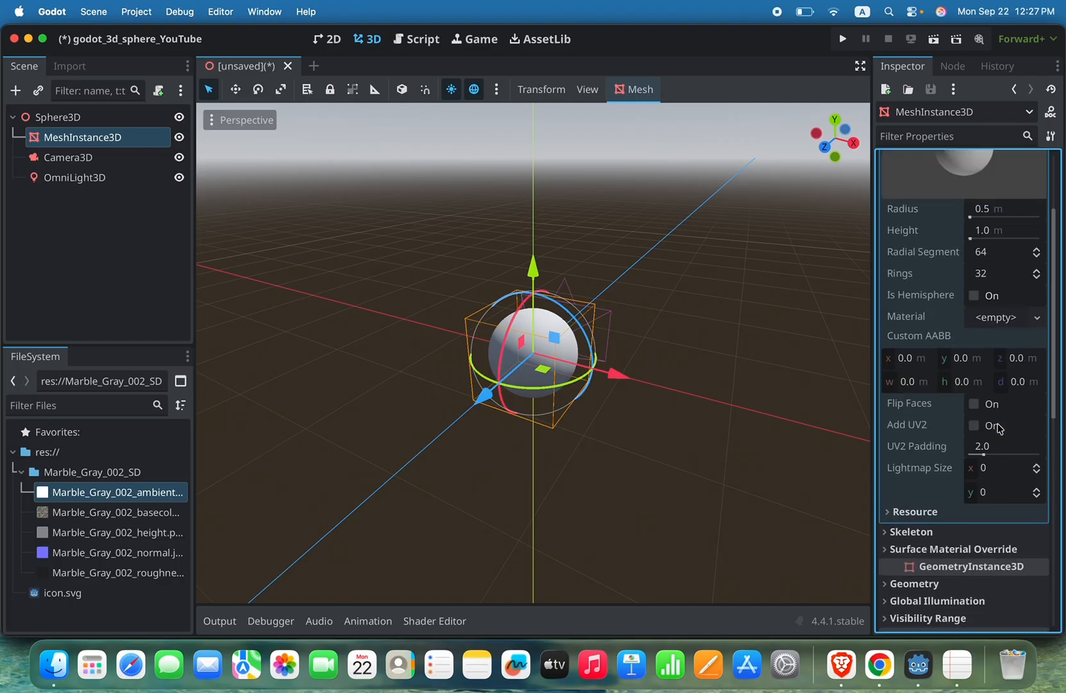
scroll(998, 427, "up", 1)
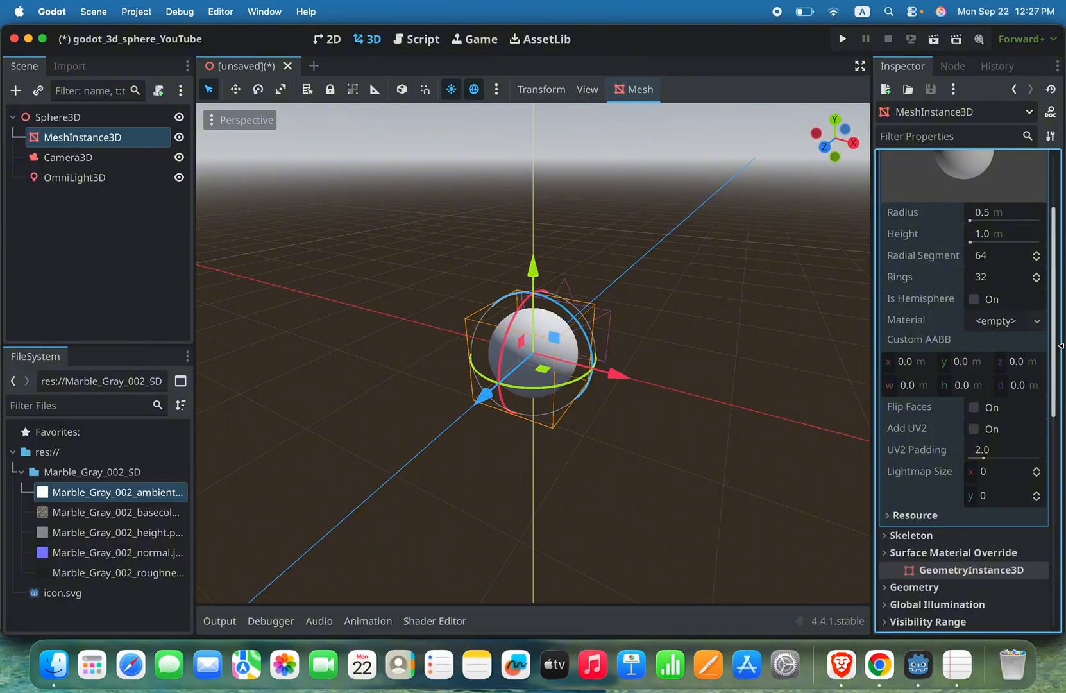
scroll(1030, 360, "up", 3)
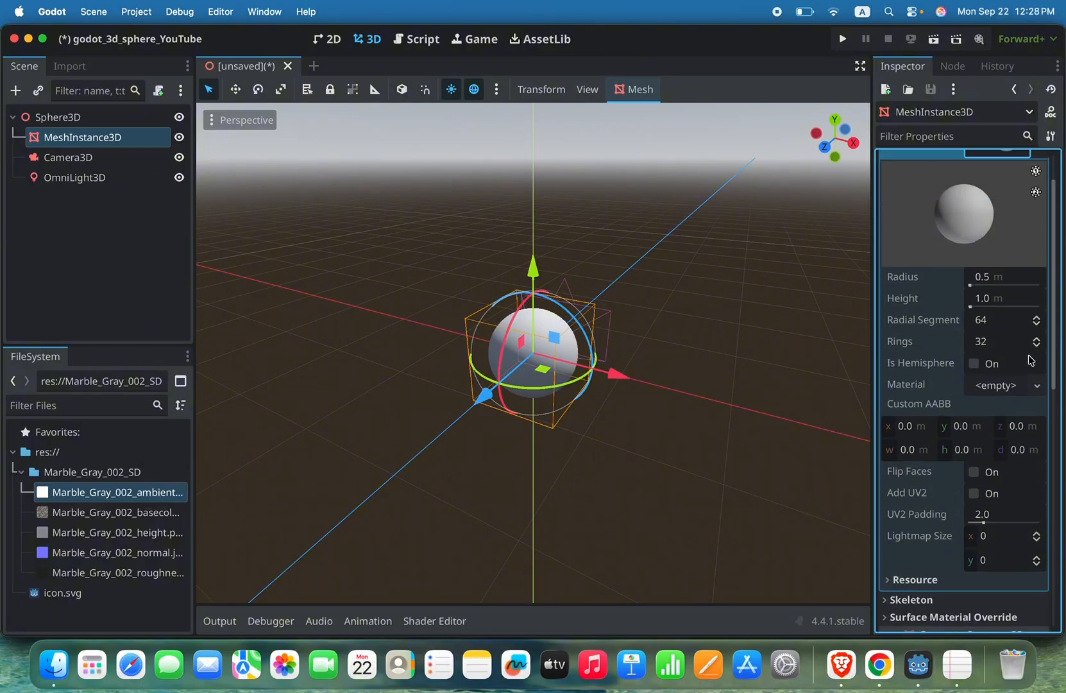
scroll(1030, 360, "down", 2)
scroll(1030, 360, "down", 1)
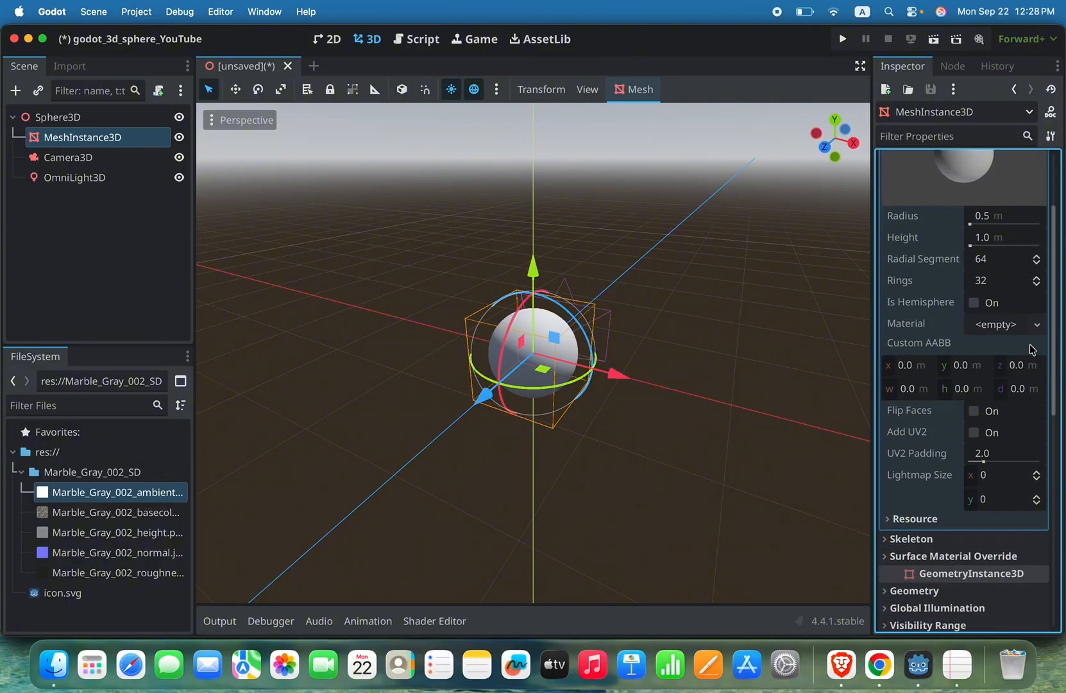
left_click(1038, 325)
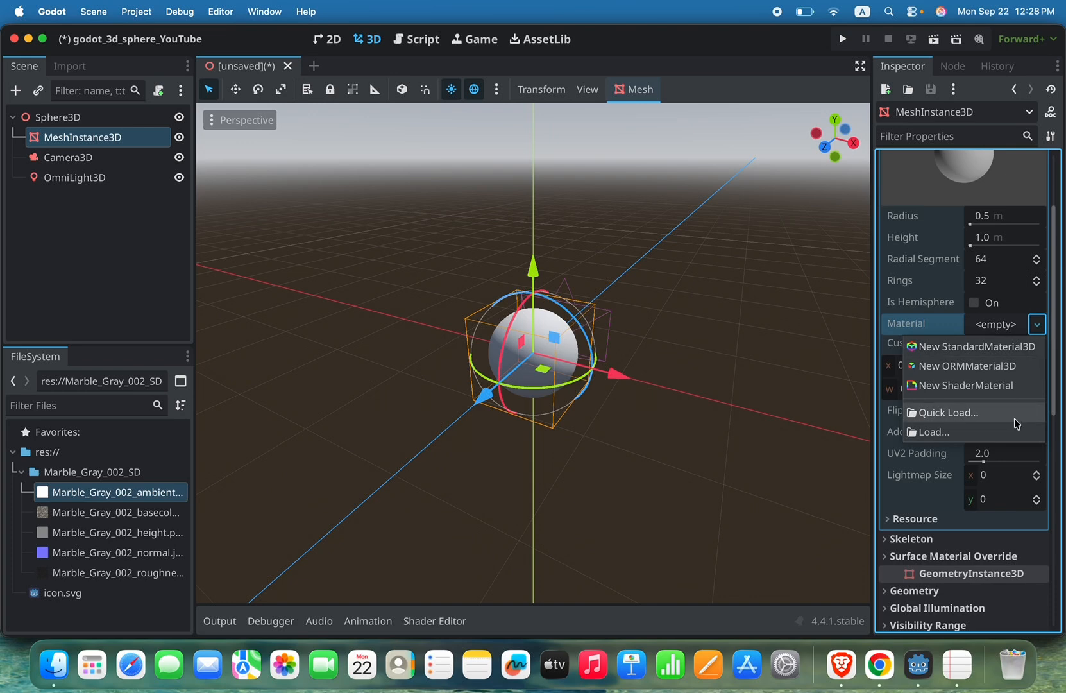
left_click(973, 347)
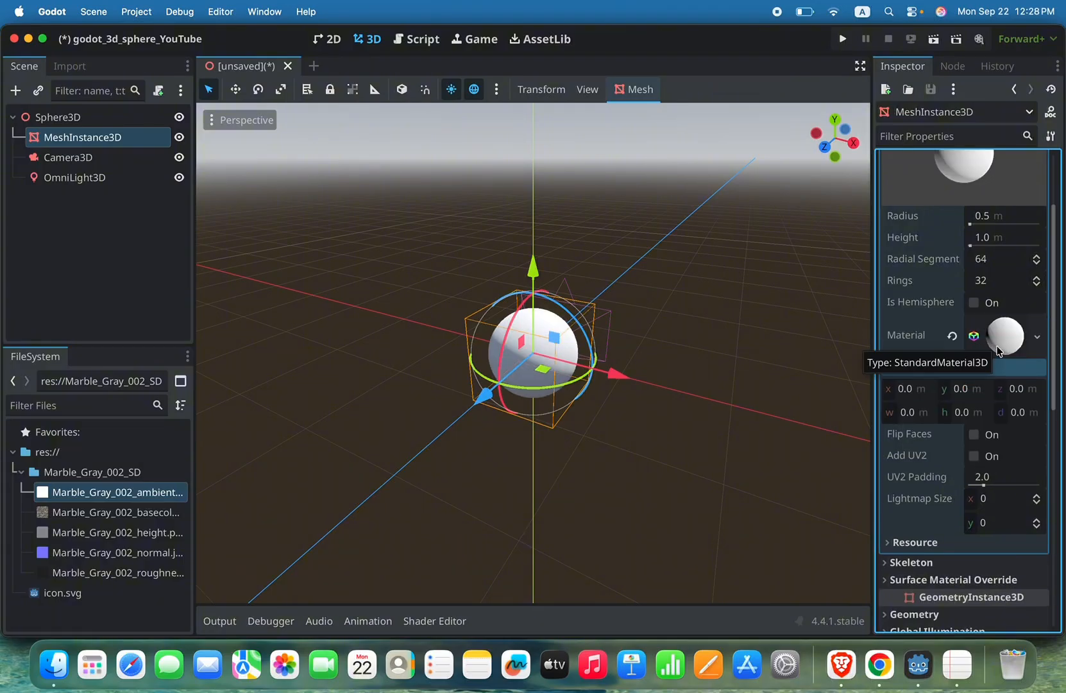
scroll(1004, 283, "down", 5)
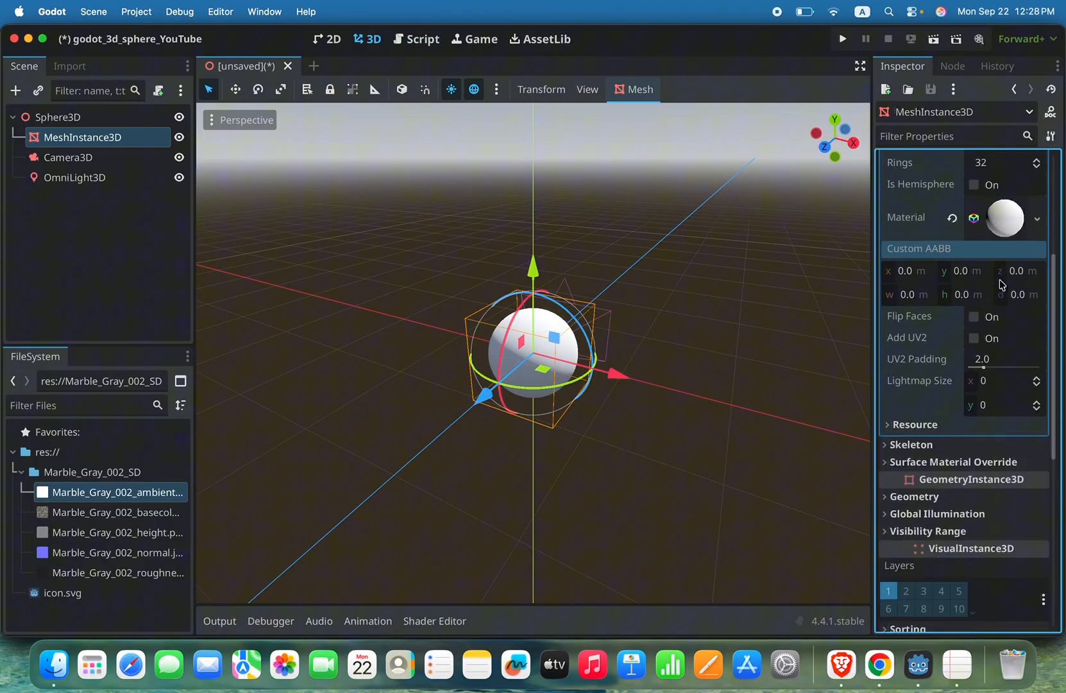
left_click(1006, 212)
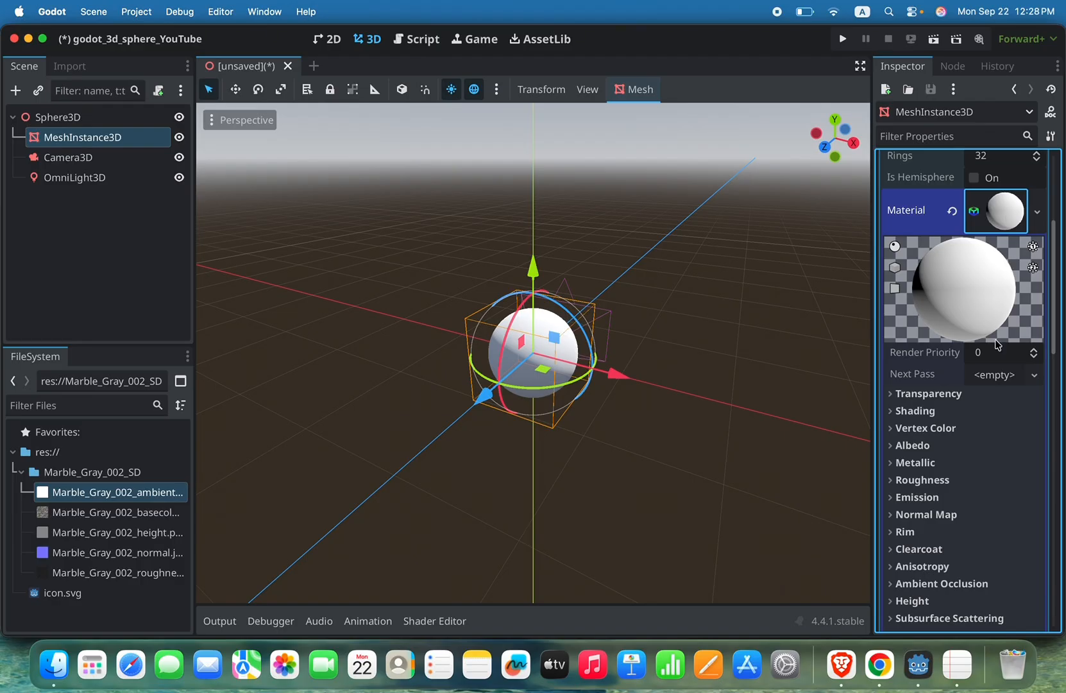
Step: Set the material's albedo texture to the Marble_Gray_002_basecolor.jpg file
scroll(996, 372, "down", 3)
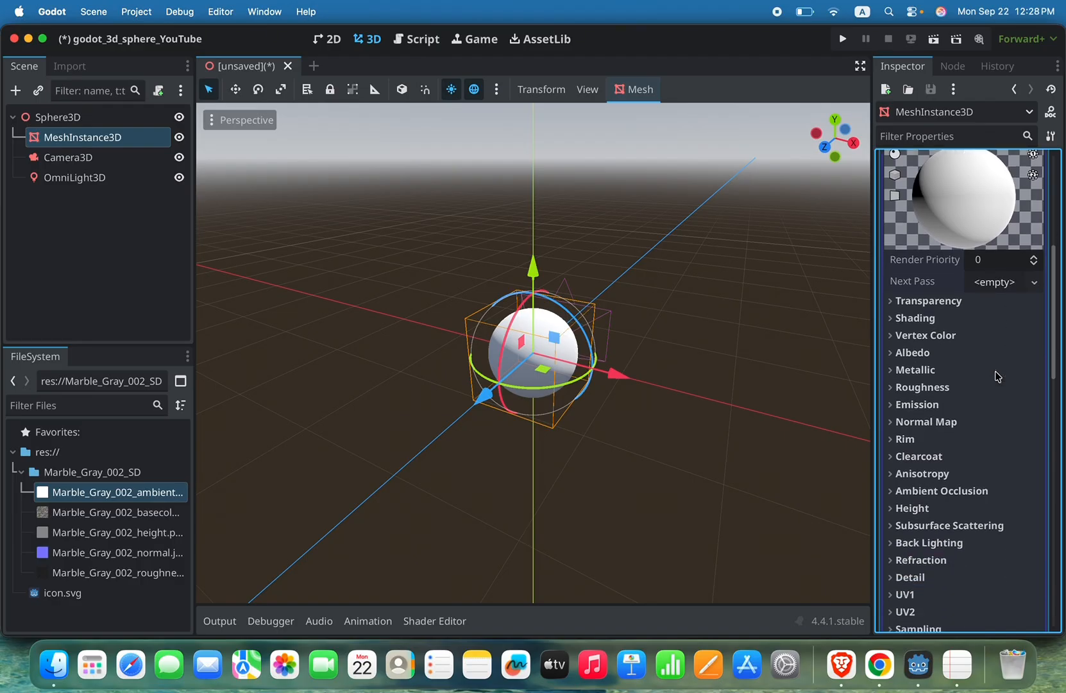
left_click(893, 353)
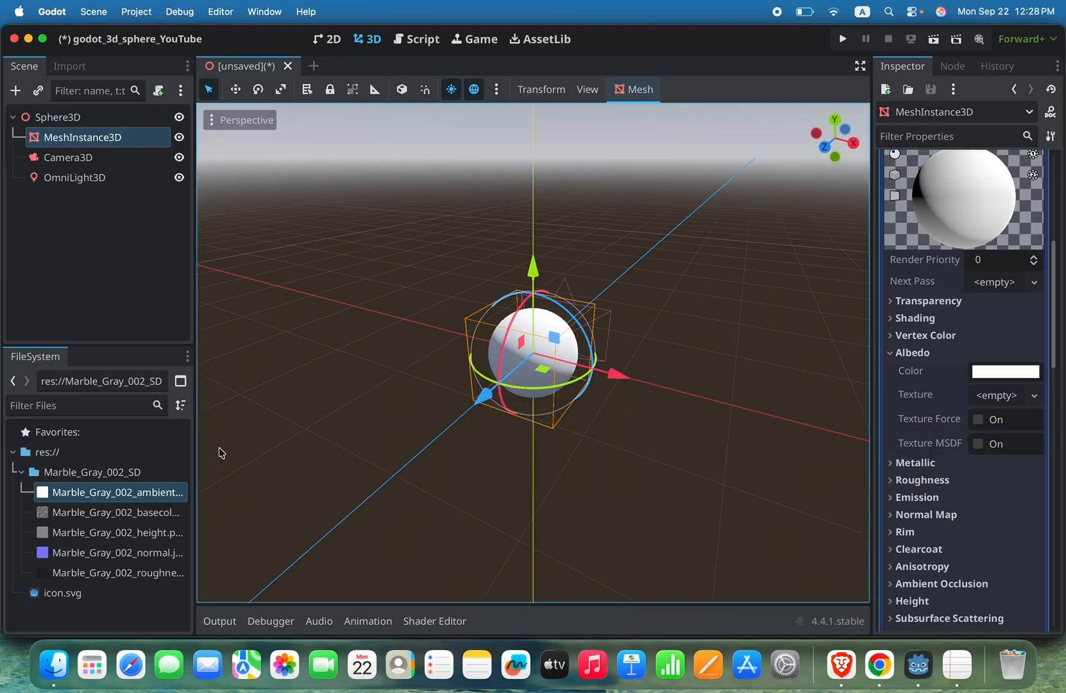
left_click(137, 513)
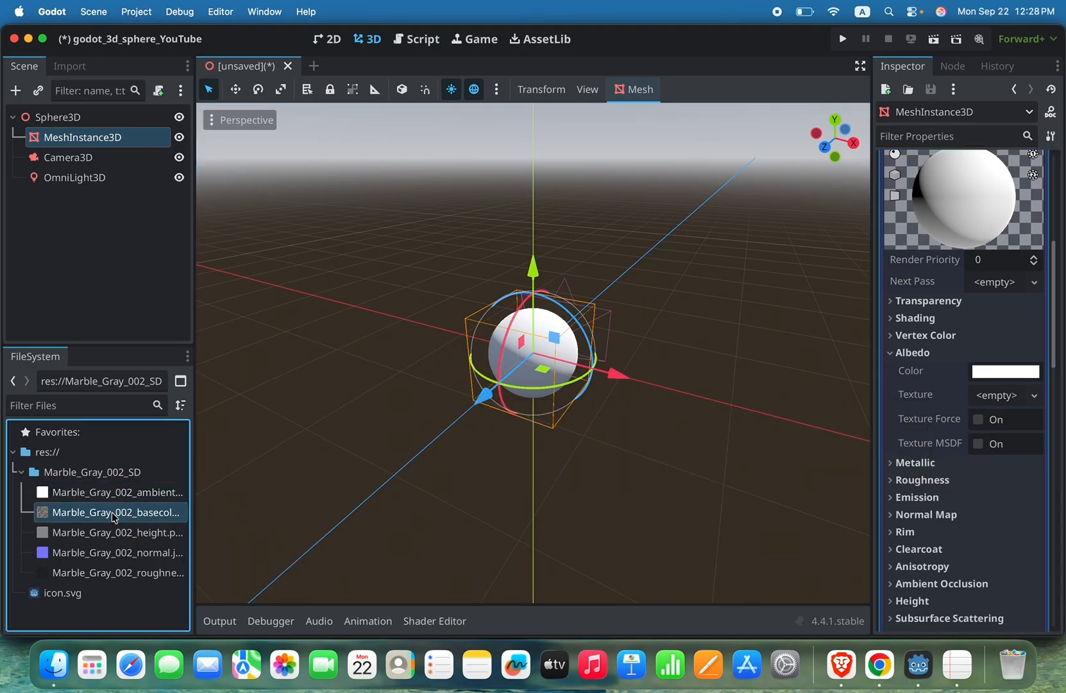
left_click_drag(113, 515, 980, 388)
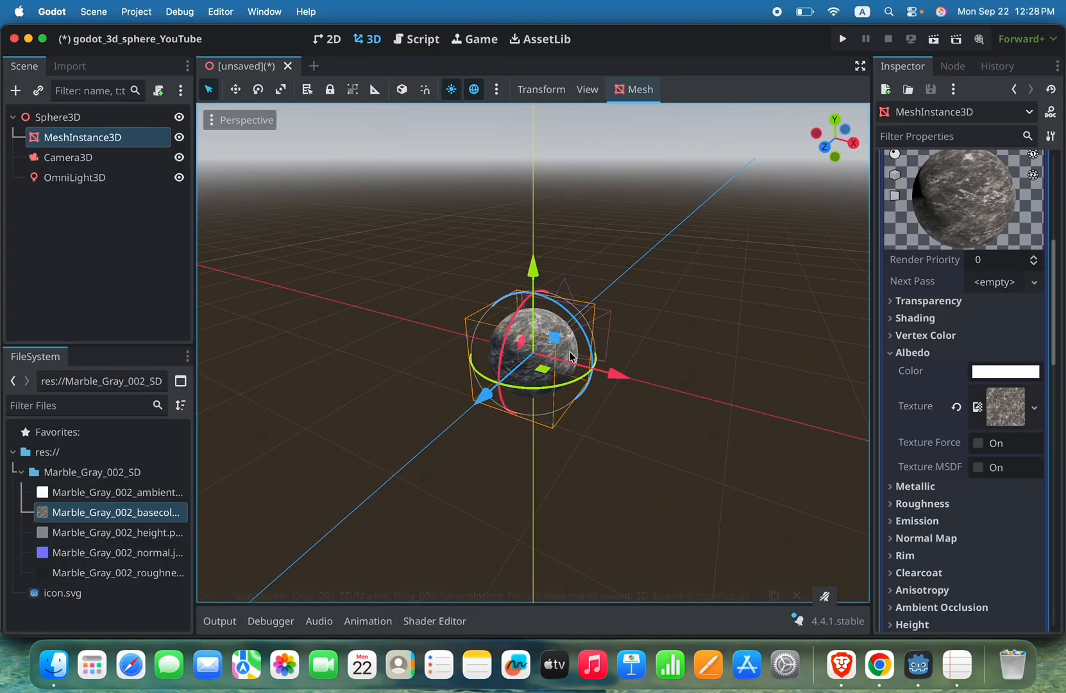
mouse_move(923, 437)
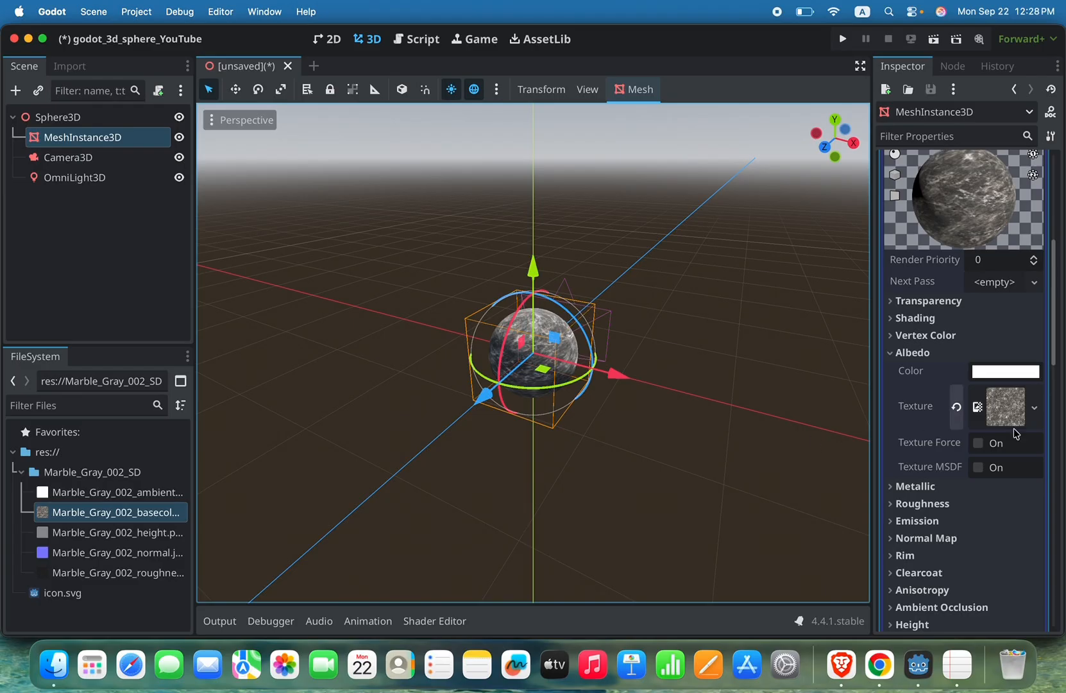
Step: Enable the material's normal map with Marble_Gray_002_normal.jpg as its texture, and dismiss the import notifications
scroll(1002, 447, "down", 5)
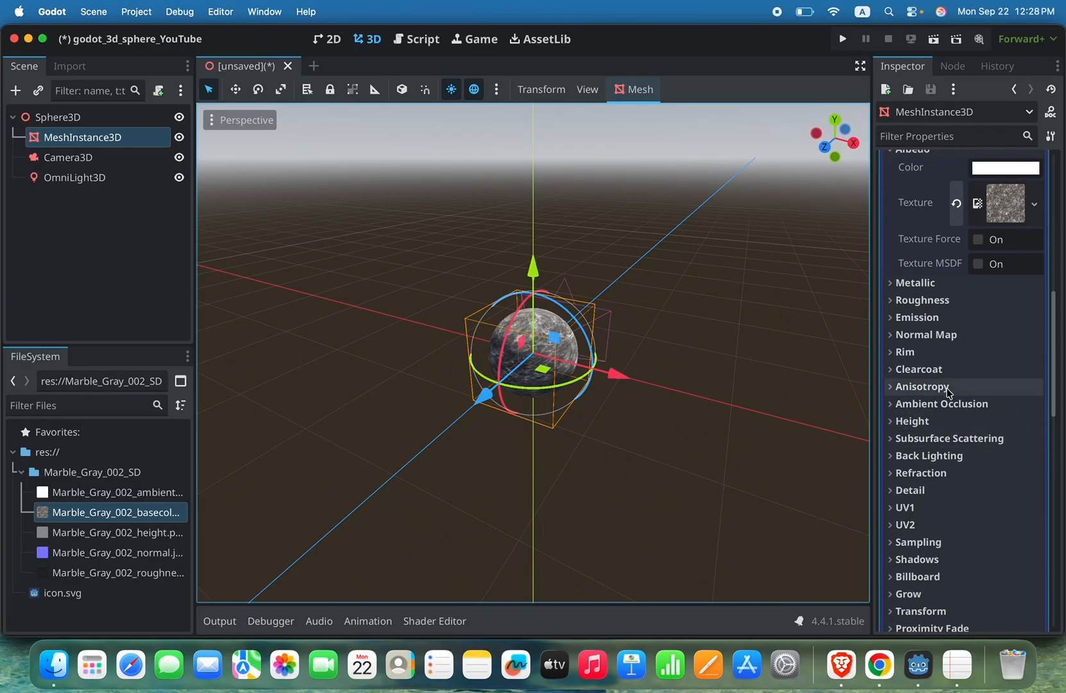
left_click(893, 334)
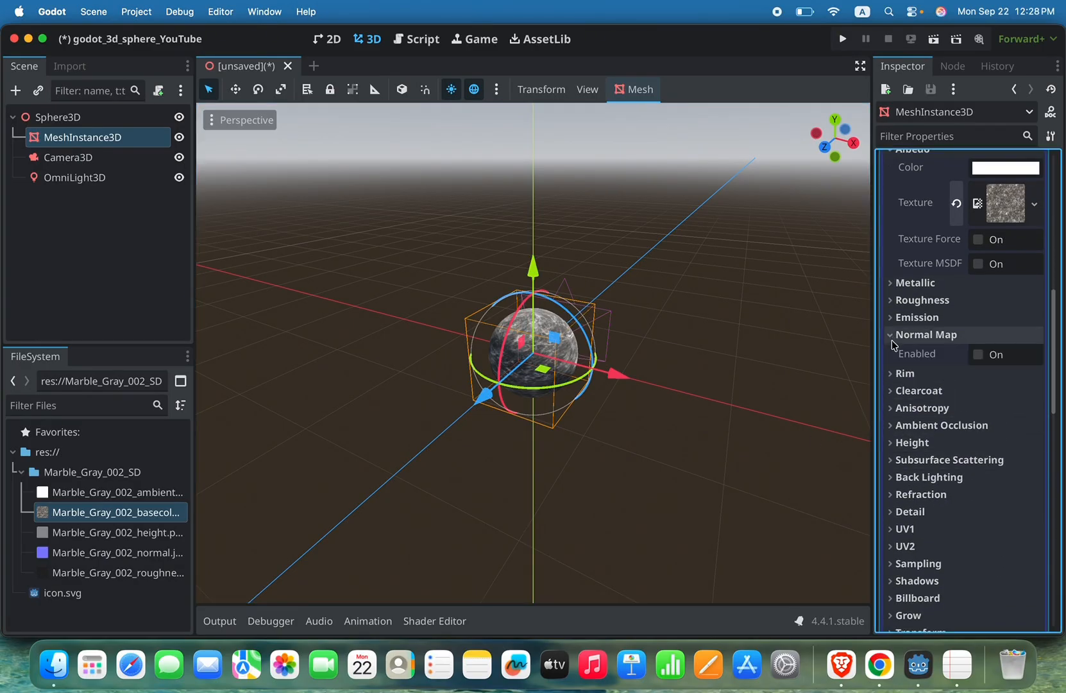
left_click(978, 356)
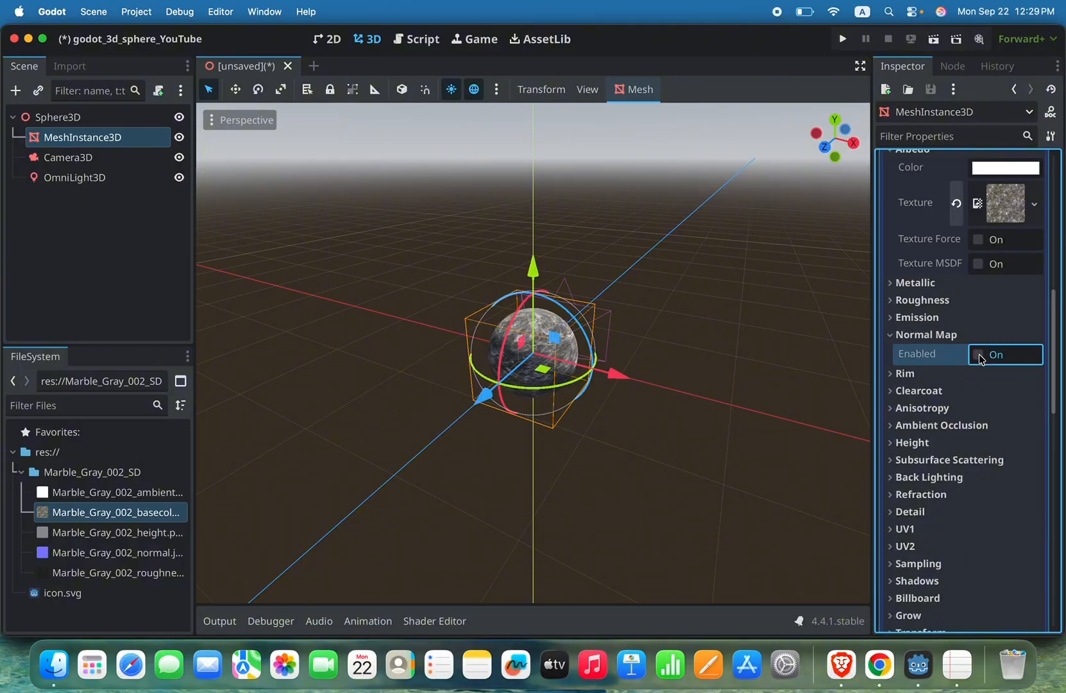
left_click(978, 355)
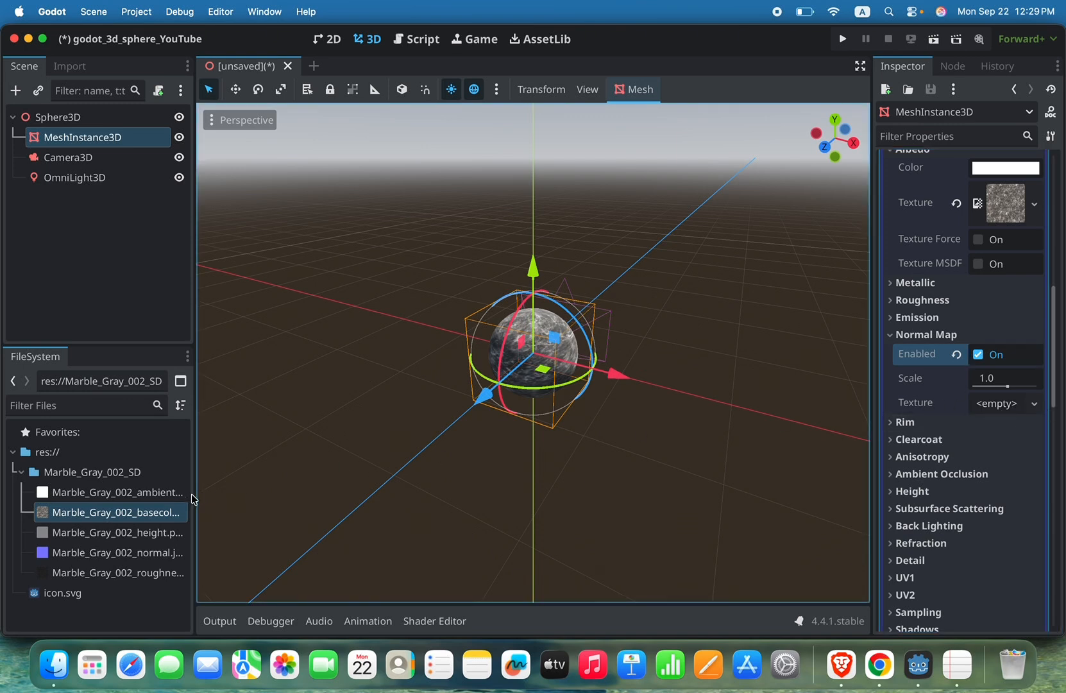
left_click_drag(193, 497, 217, 494)
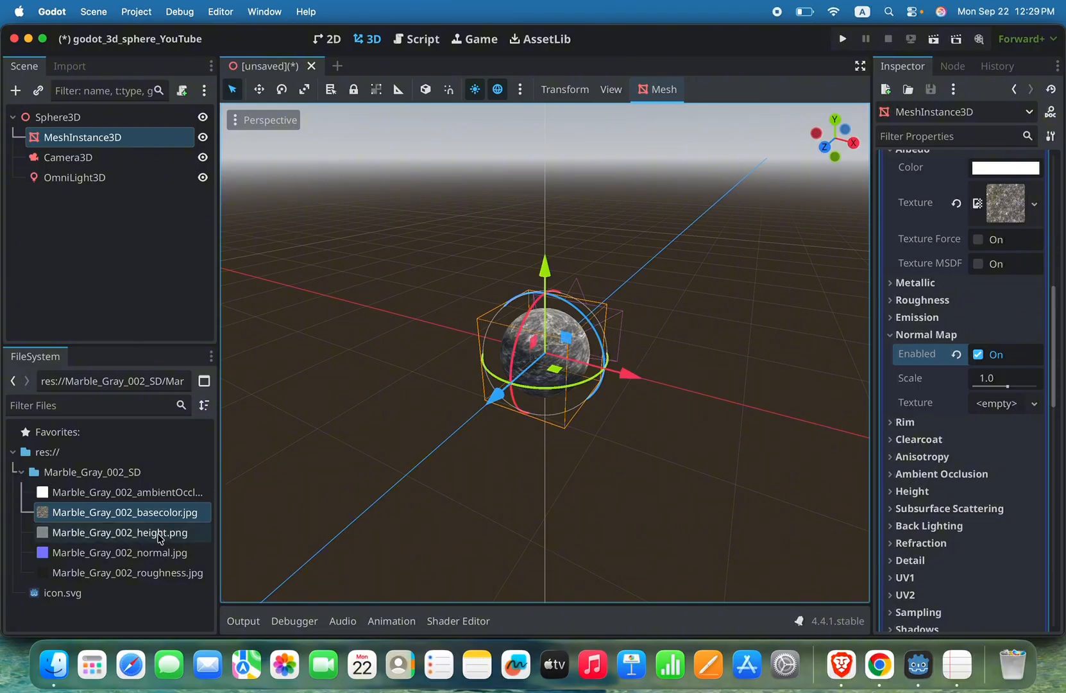
left_click(151, 556)
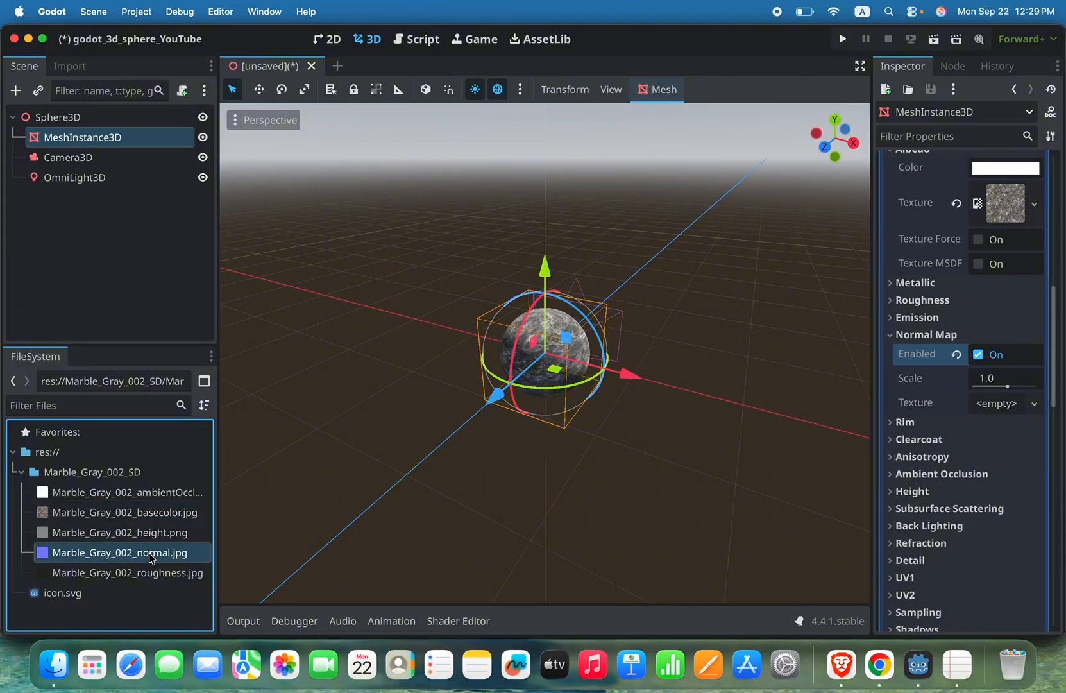
left_click_drag(152, 557, 981, 401)
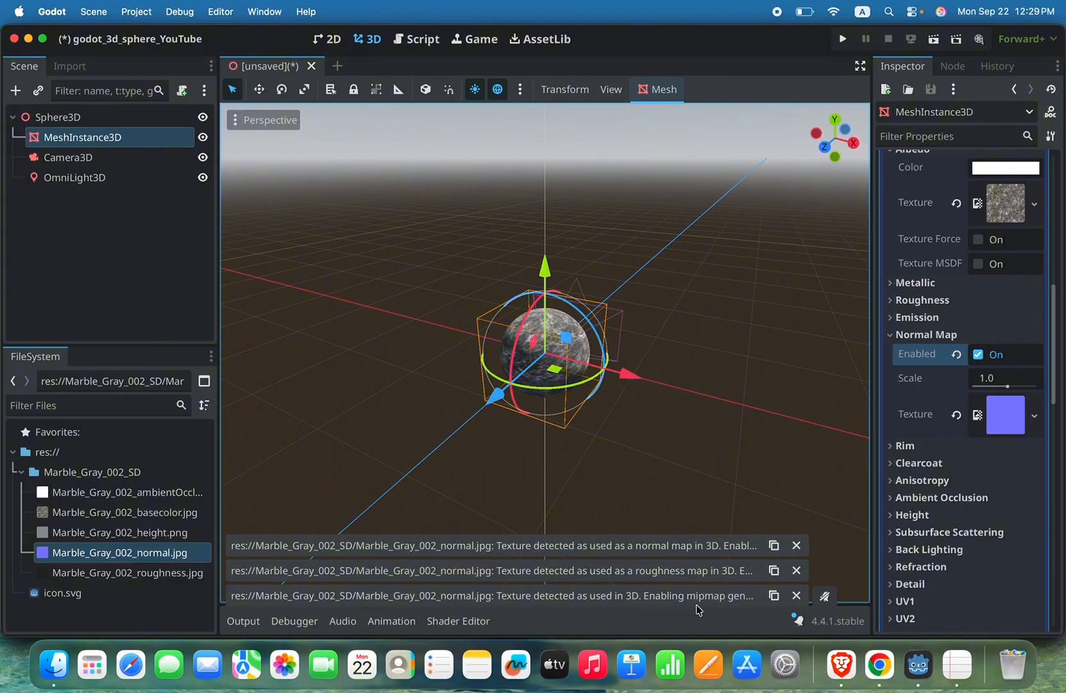
left_click(797, 545)
left_click(796, 570)
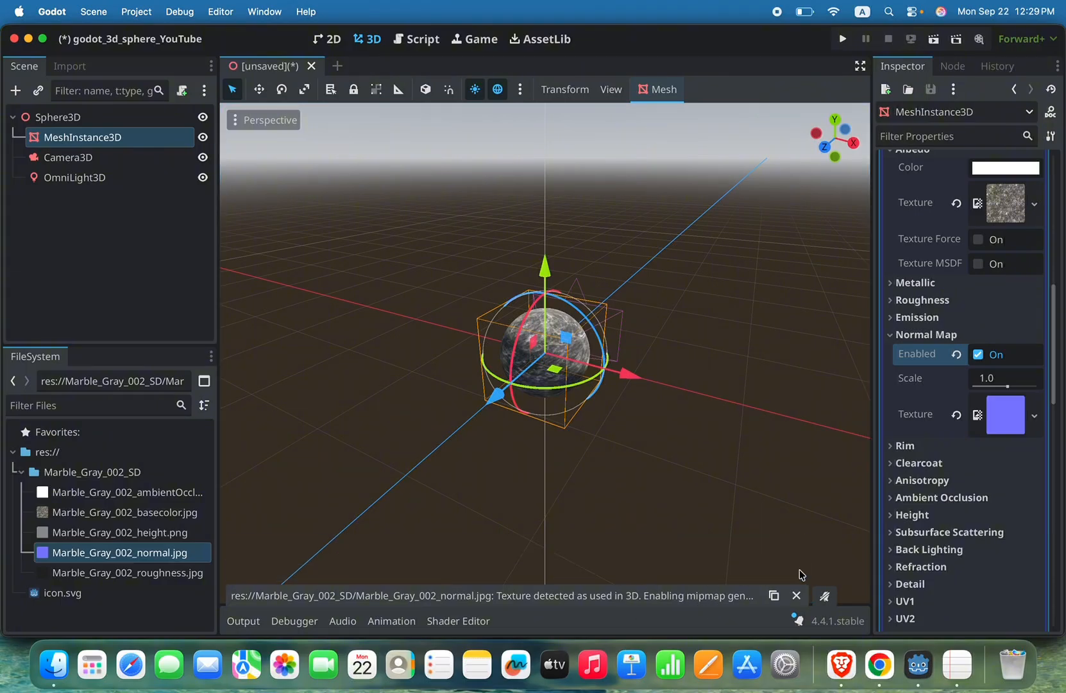
left_click(797, 596)
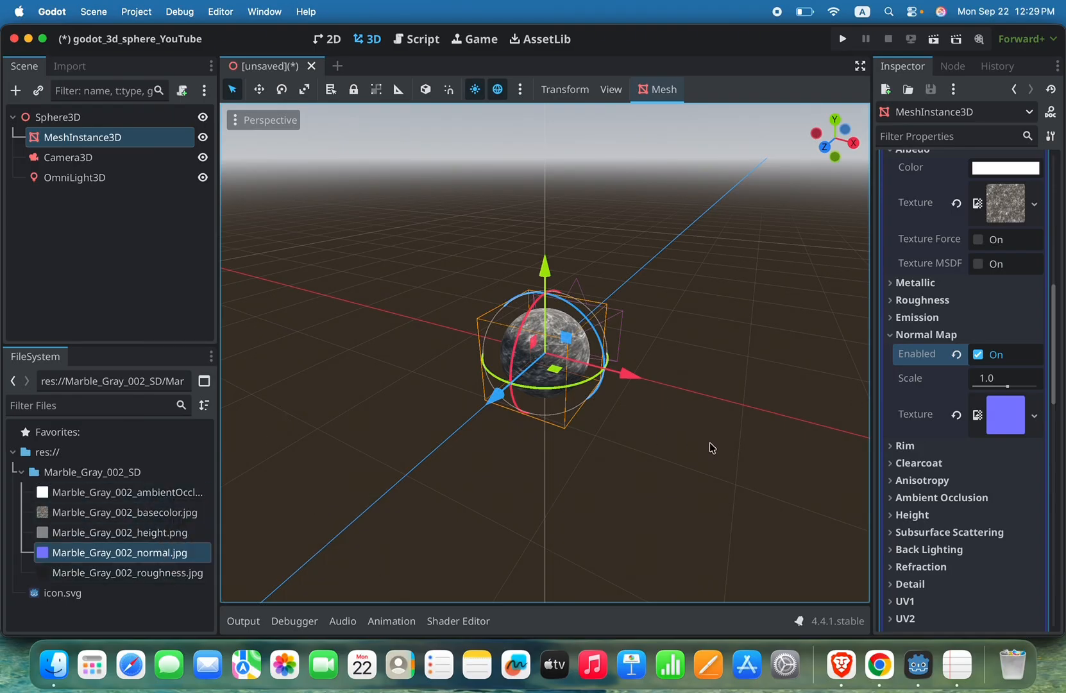
Step: Set the material's roughness texture to Marble_Gray_002_roughness.jpg and dismiss the import notification
scroll(902, 498, "down", 3)
scroll(902, 497, "down", 6)
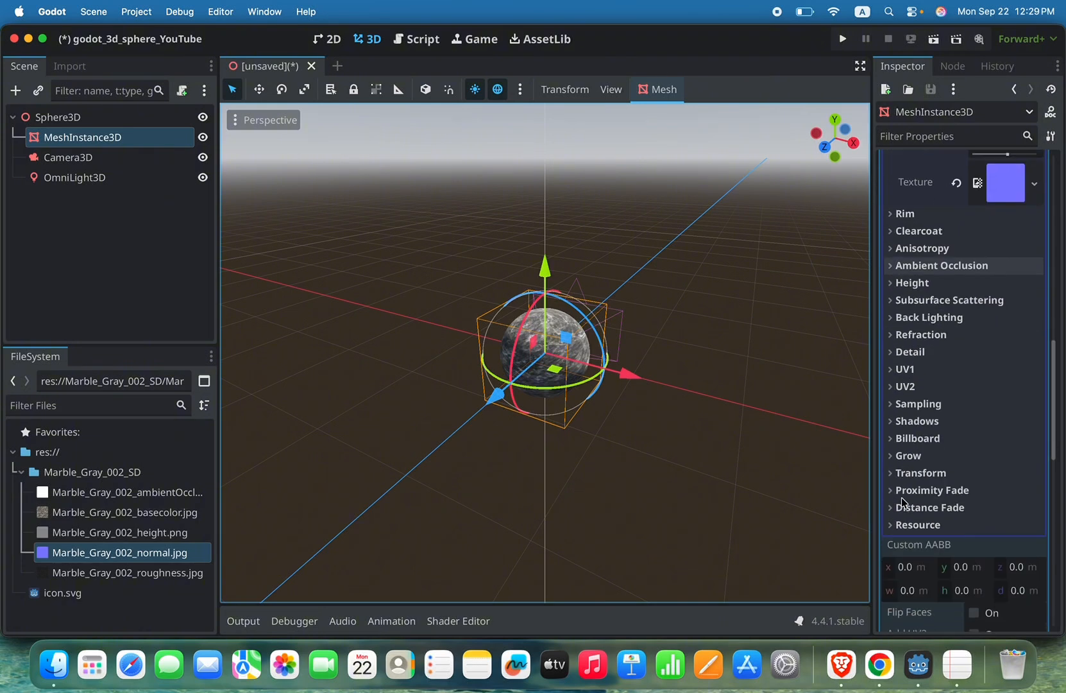
scroll(913, 351, "up", 2)
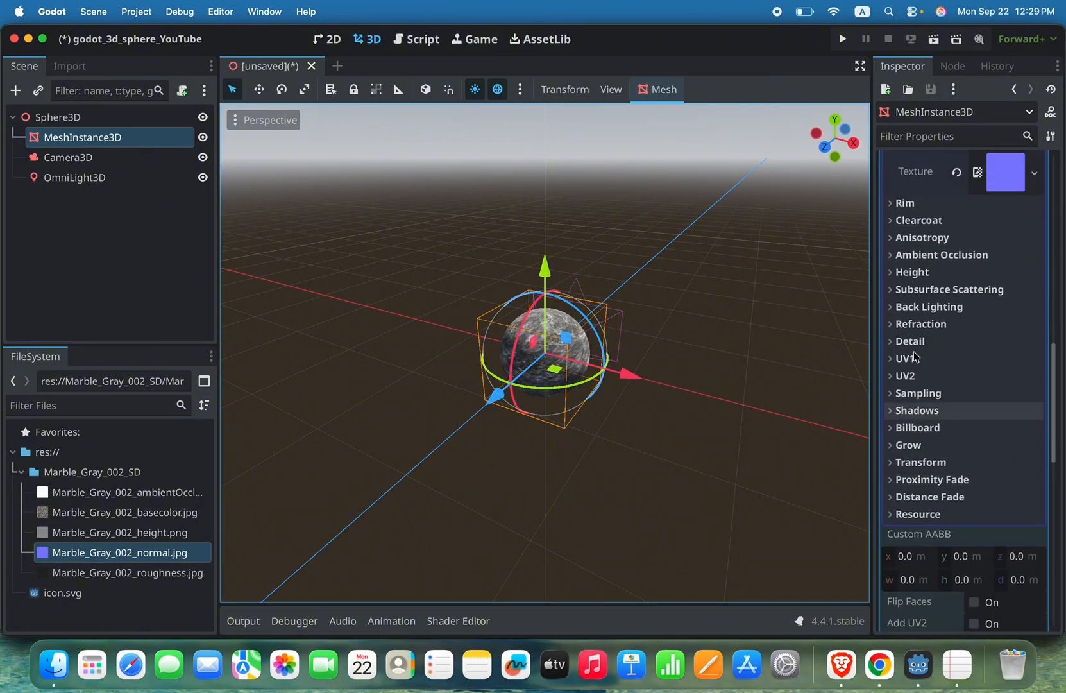
scroll(916, 357, "up", 3)
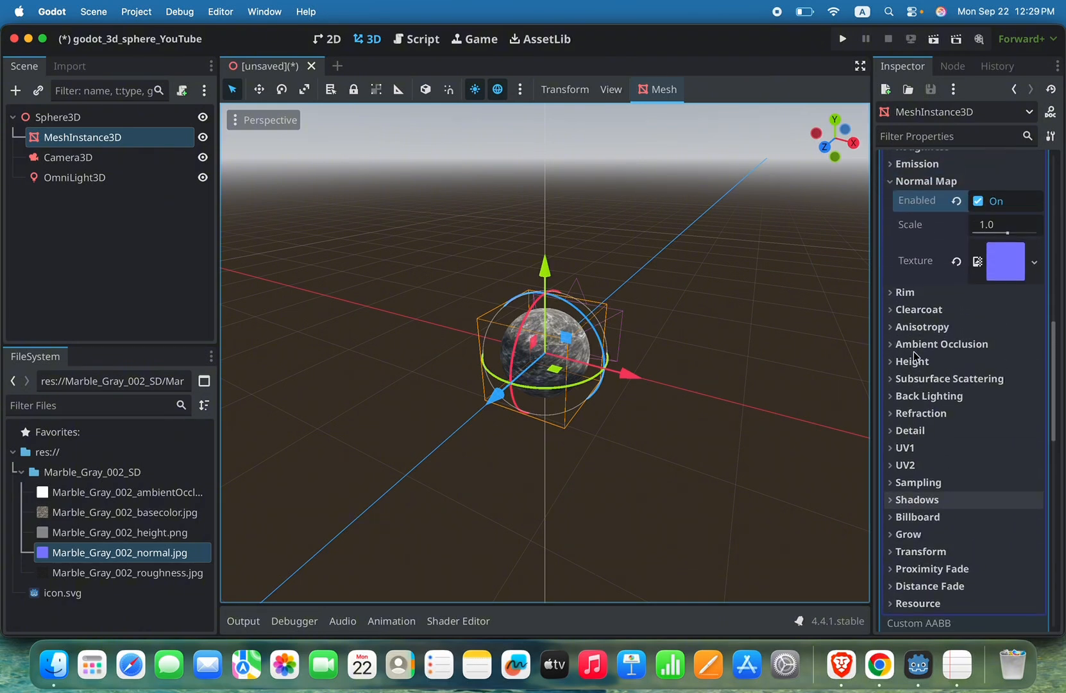
scroll(941, 431, "up", 6)
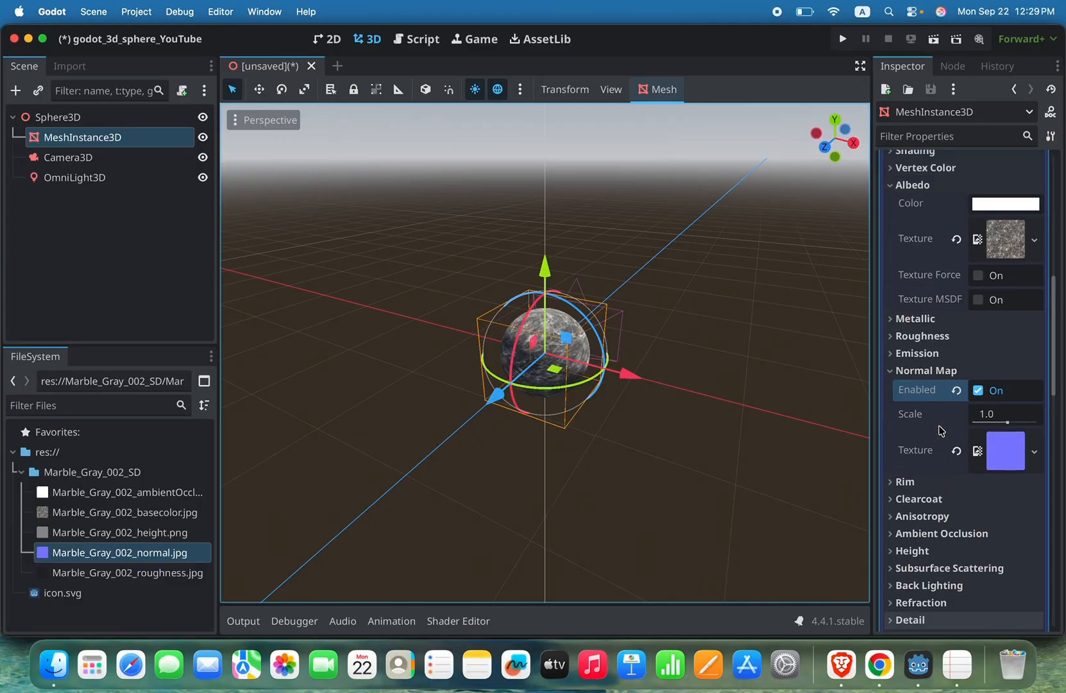
left_click(922, 342)
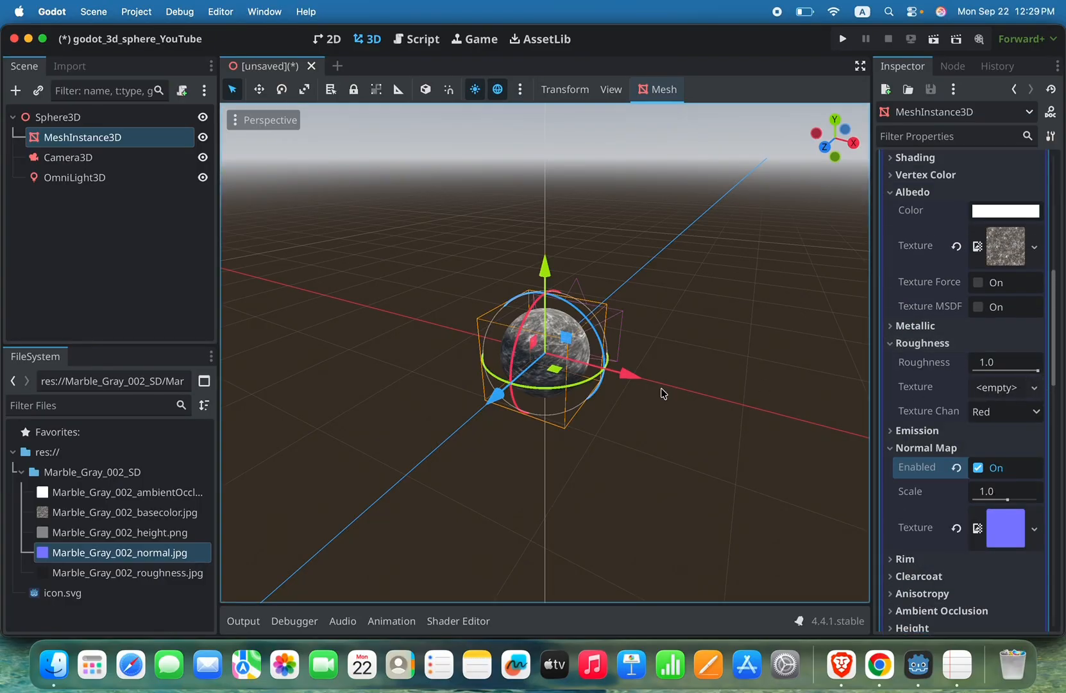
left_click(173, 572)
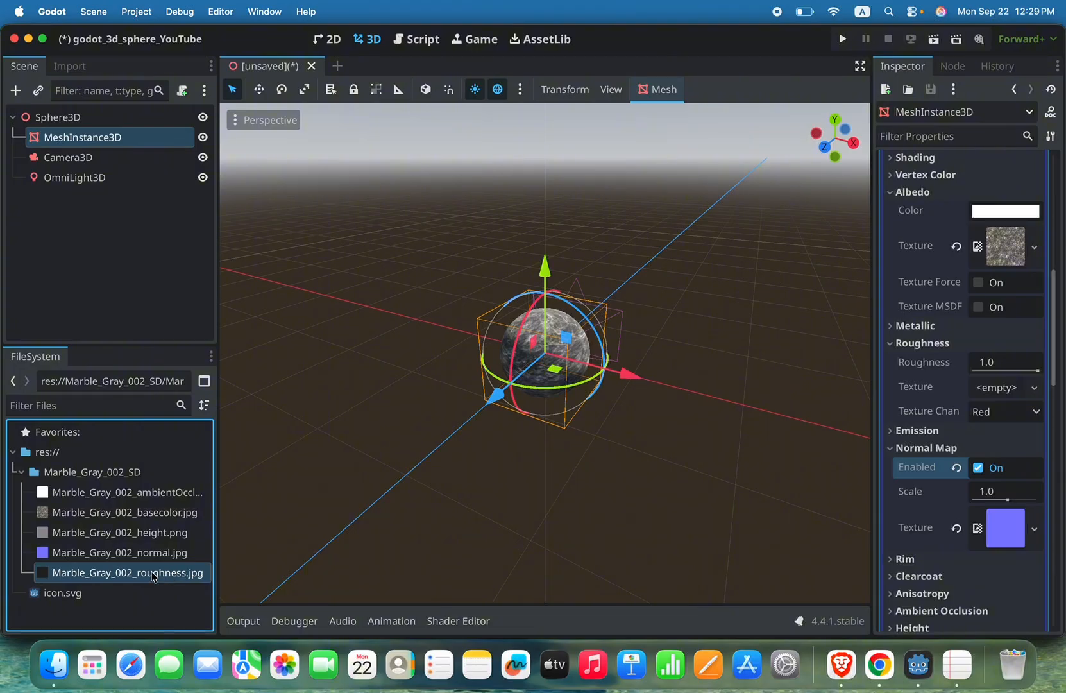
left_click_drag(154, 577, 972, 380)
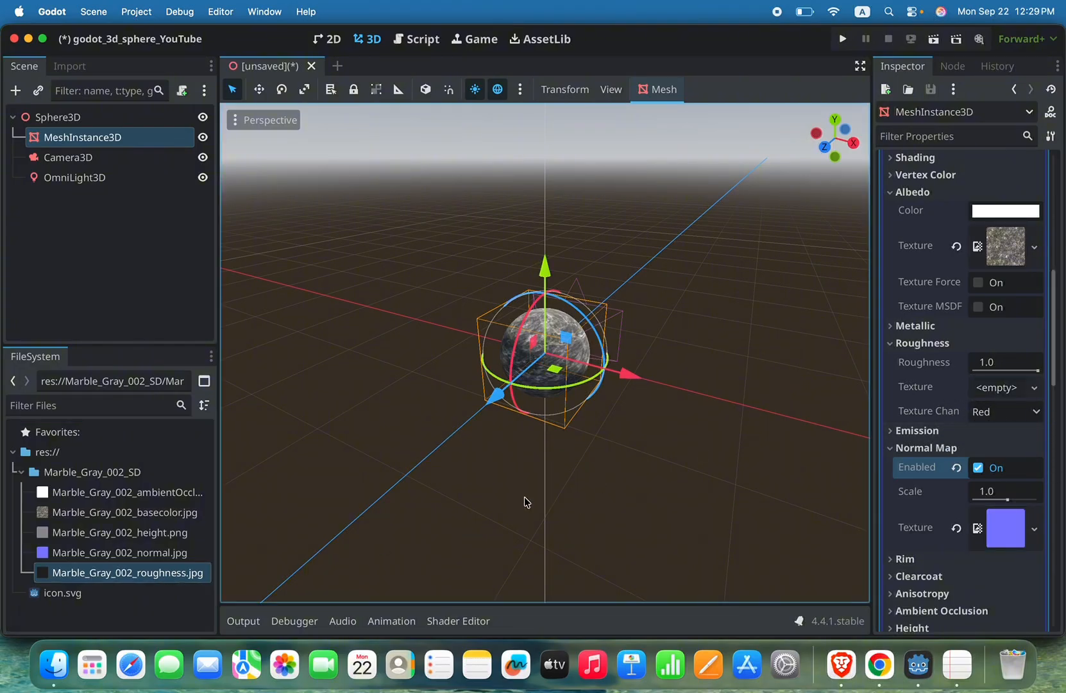
left_click_drag(122, 577, 998, 390)
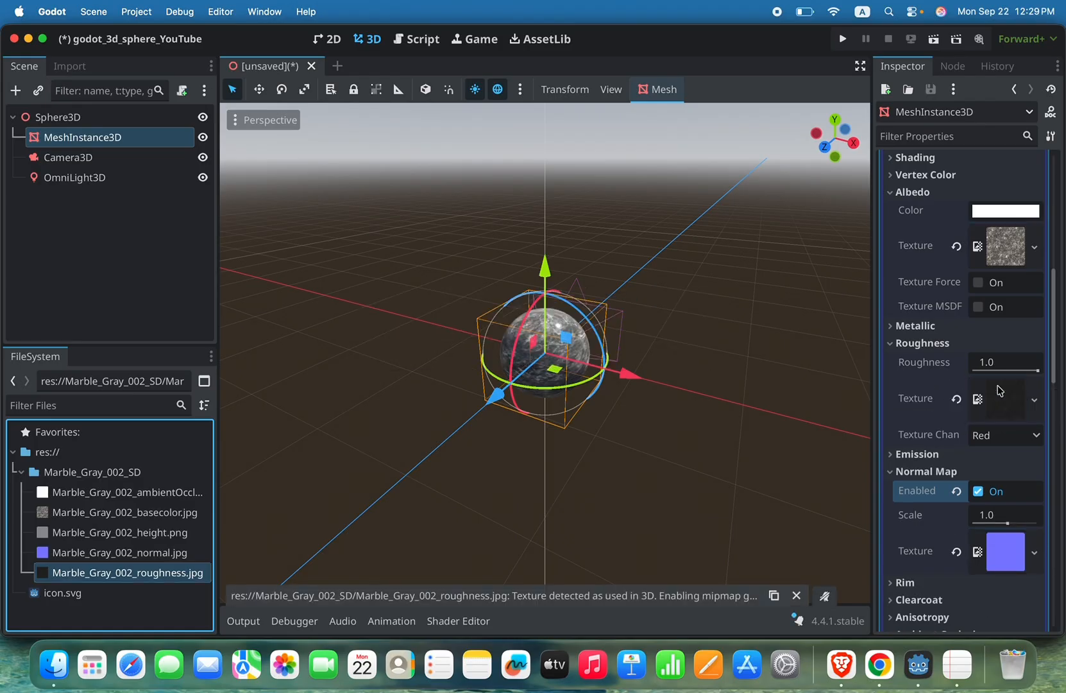
left_click(797, 595)
Step: Enable the material's ambient occlusion and assign the Marble_Gray_002 ambient occlusion image as its texture
scroll(926, 458, "down", 2)
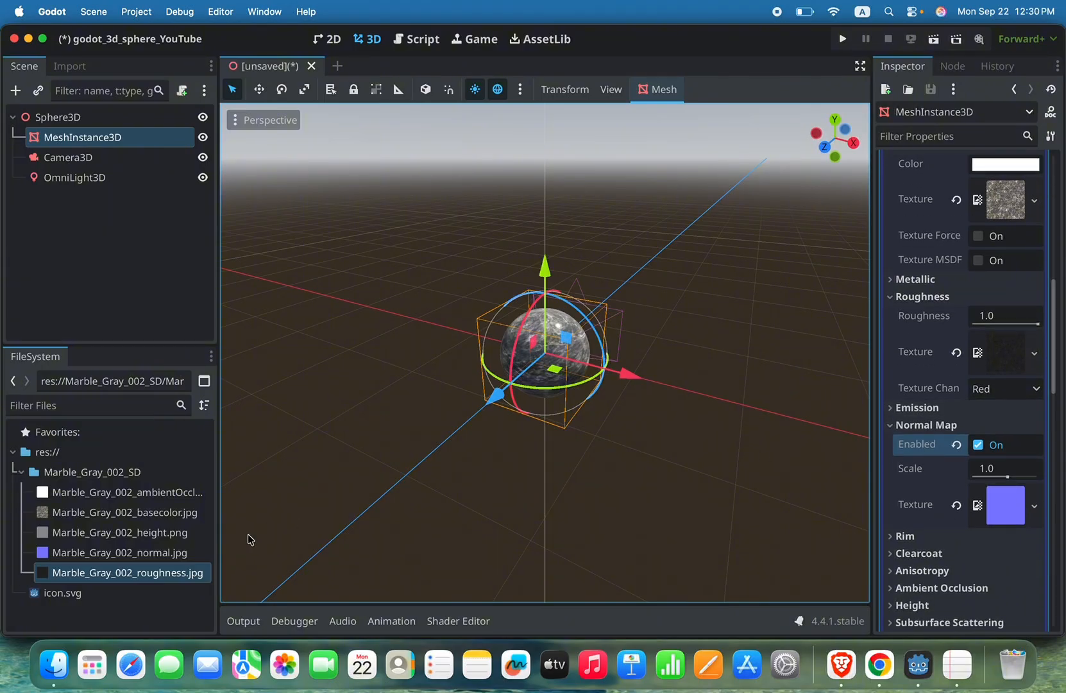
left_click(154, 494)
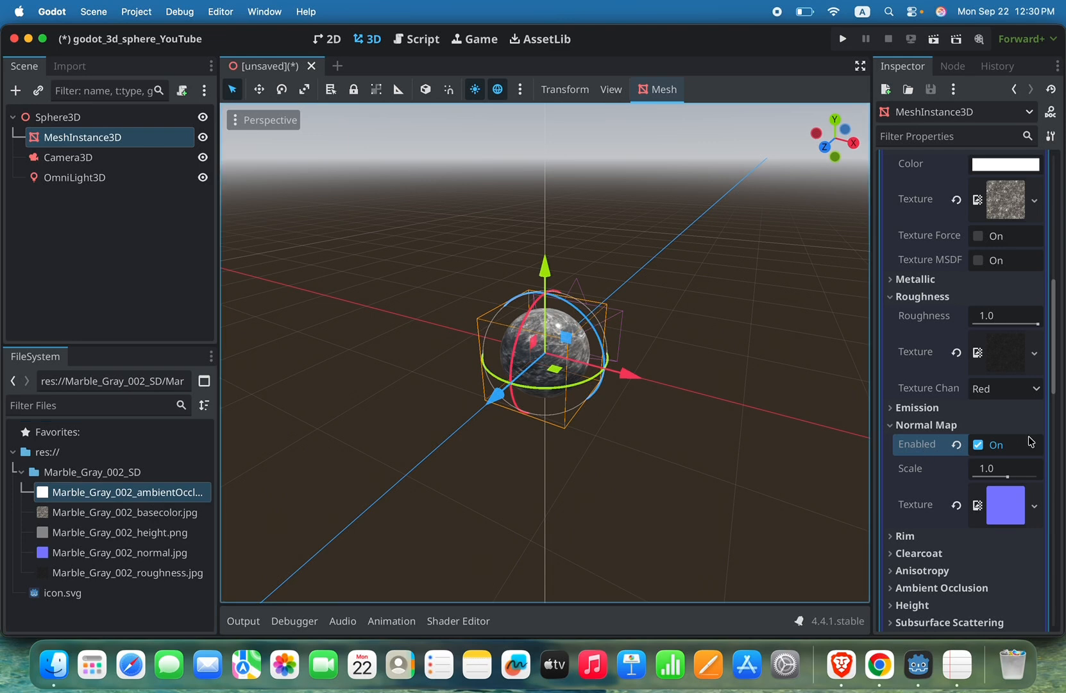
scroll(947, 533, "down", 10)
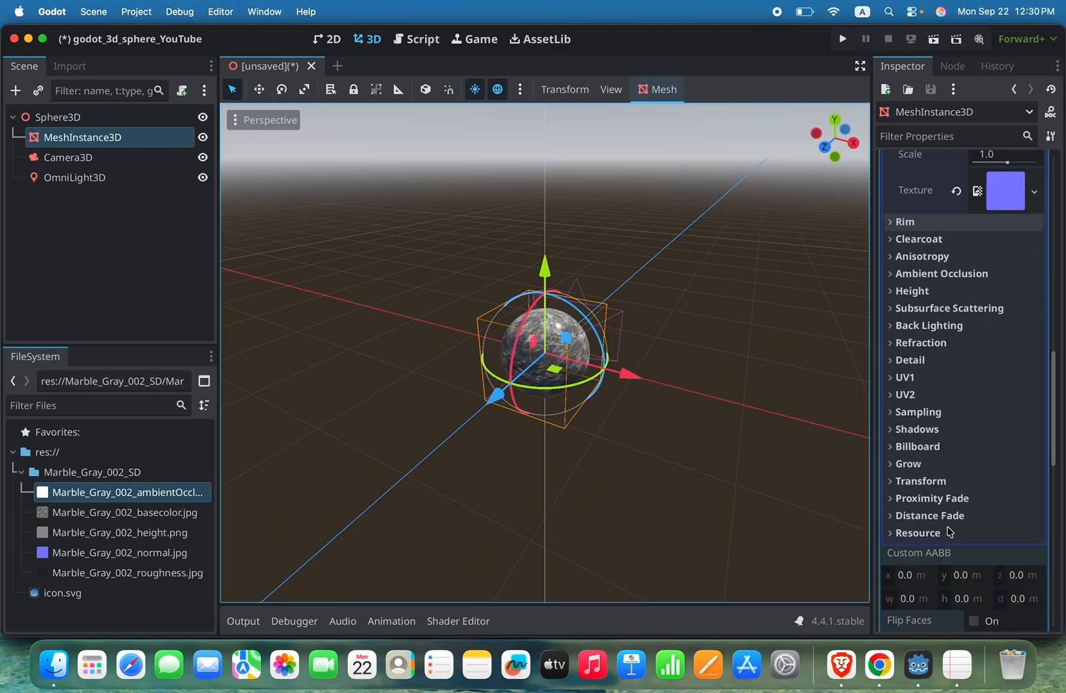
left_click(892, 254)
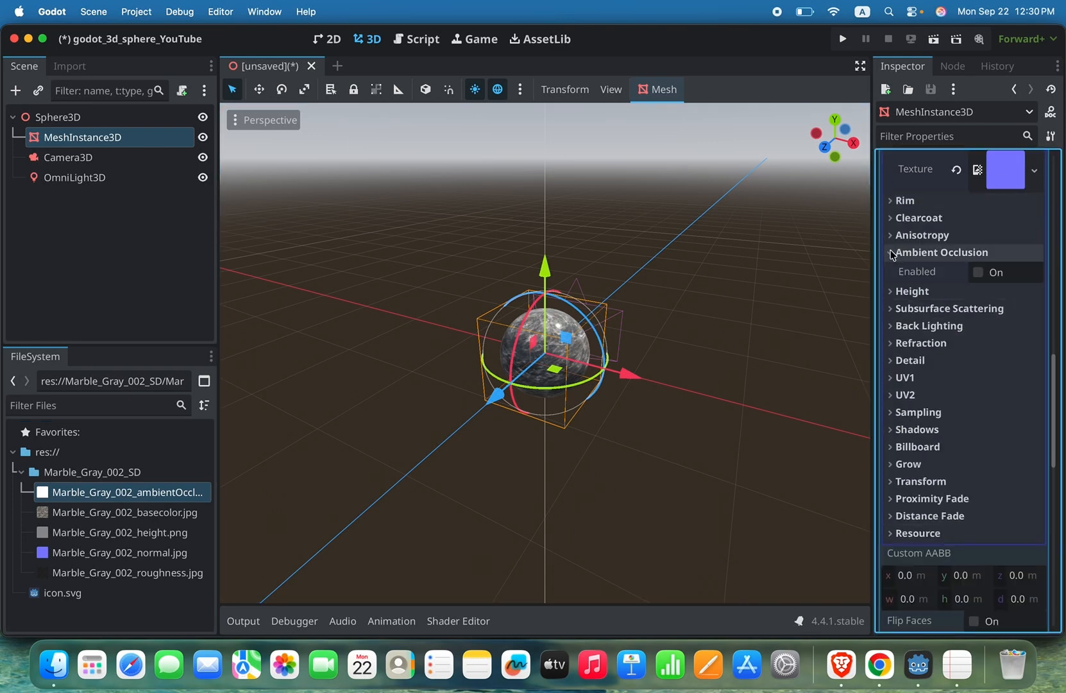
left_click(982, 275)
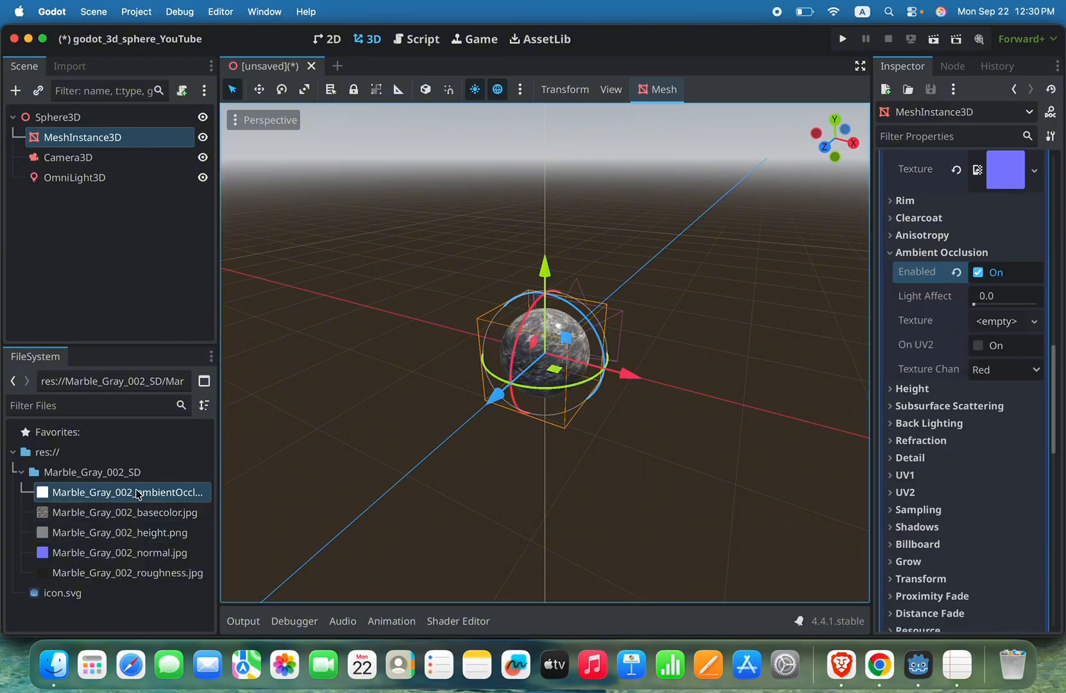
left_click_drag(137, 493, 988, 321)
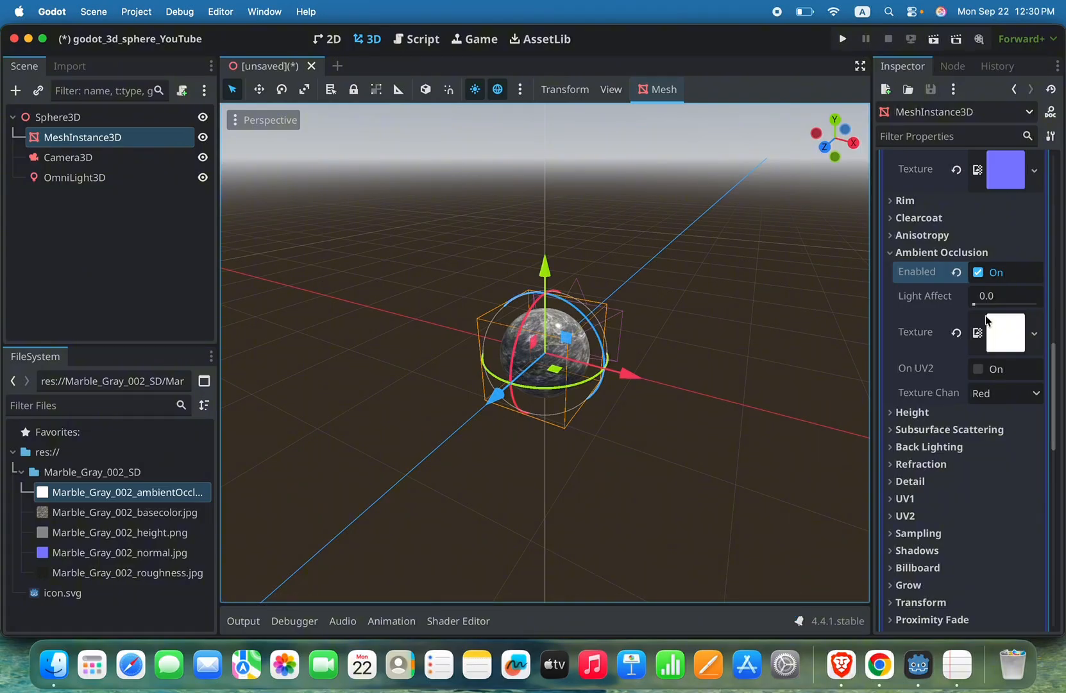
Step: Enable the material's height map with Marble_Gray_002_height.png as its texture, and dismiss the import notification
left_click(147, 533)
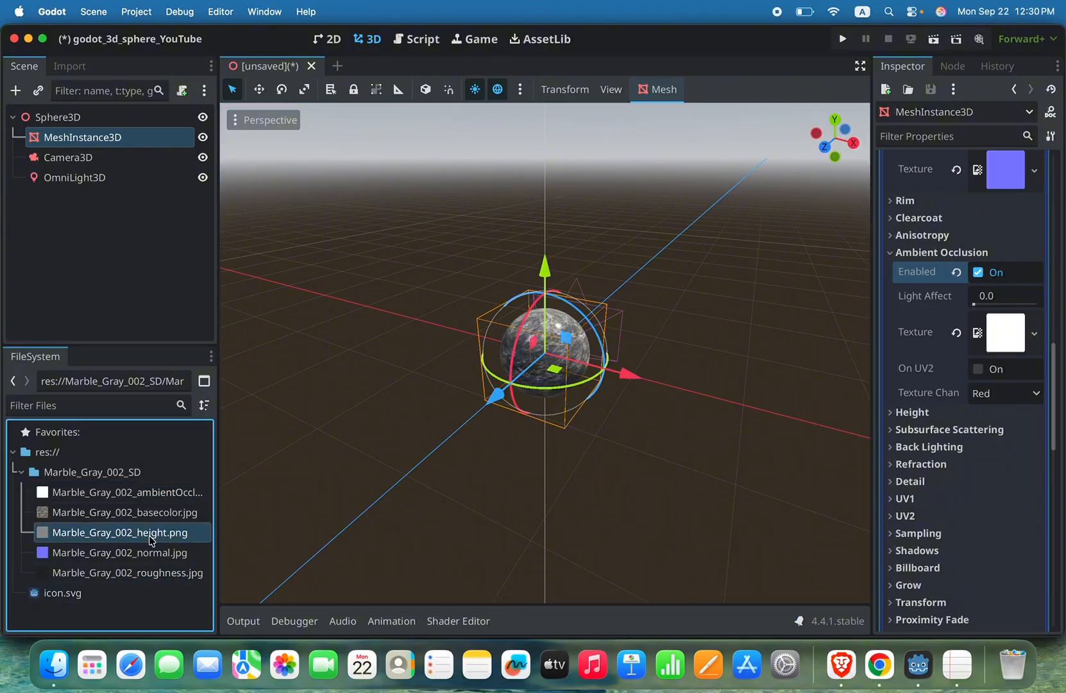
left_click(907, 414)
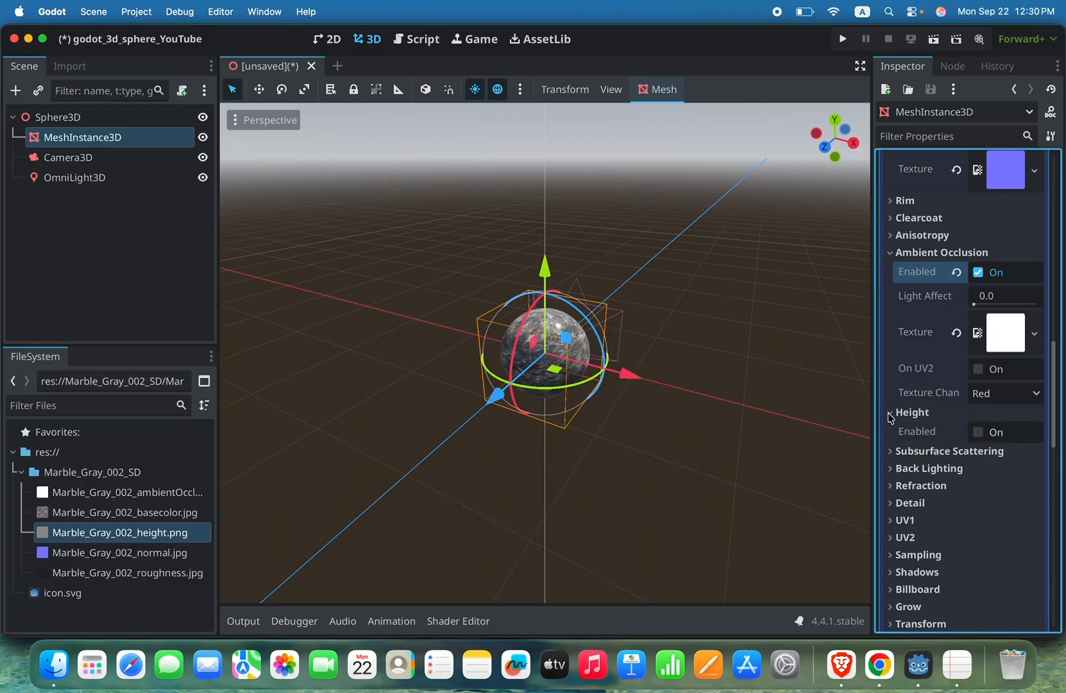
left_click(978, 432)
scroll(983, 436, "down", 2)
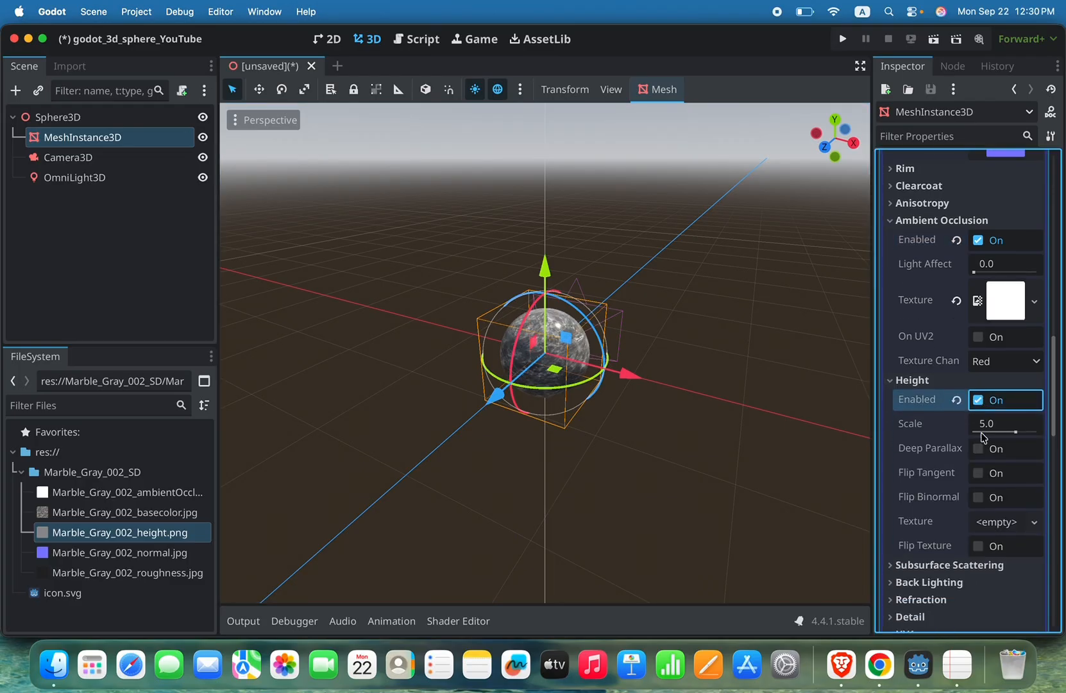
scroll(983, 437, "down", 2)
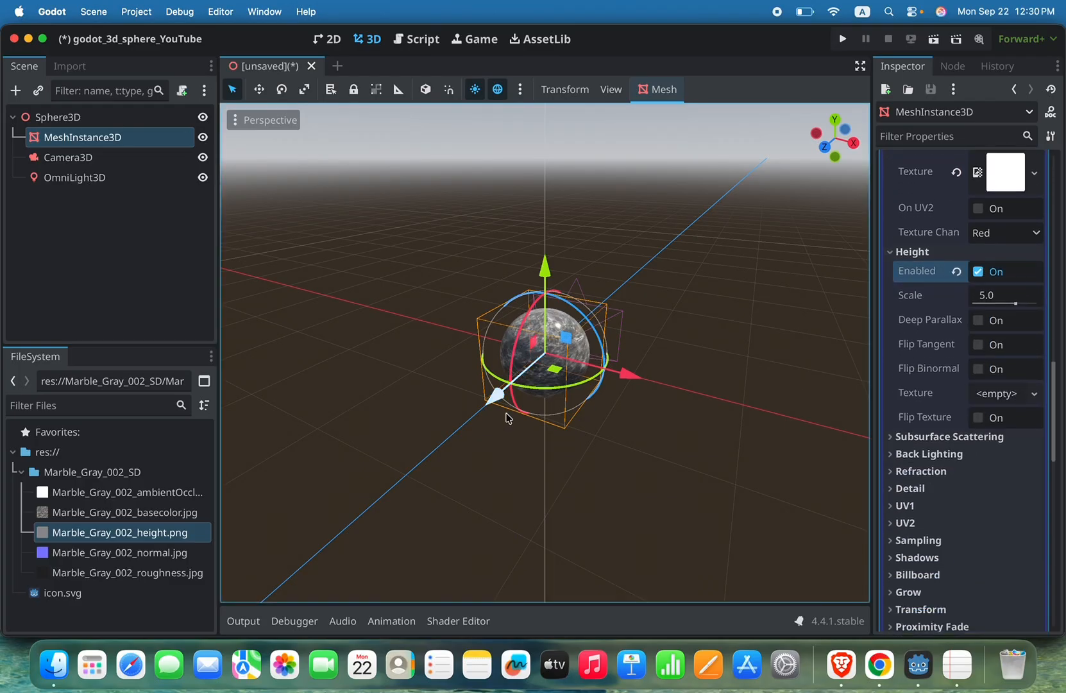
left_click_drag(114, 533, 967, 393)
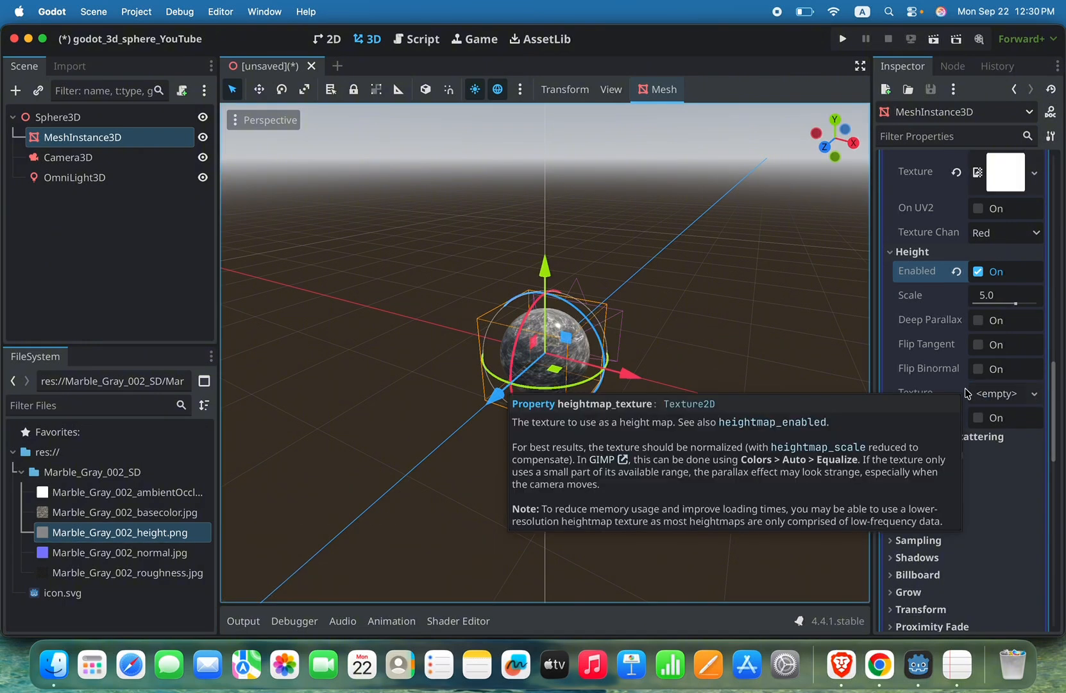
left_click_drag(182, 537, 978, 396)
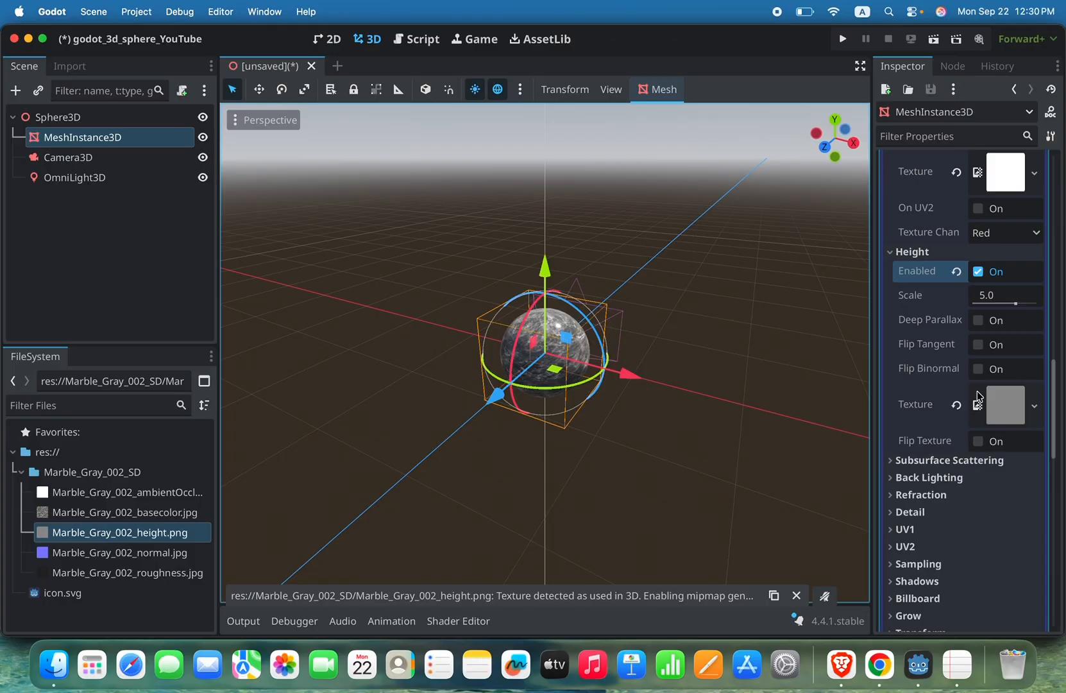
left_click(797, 595)
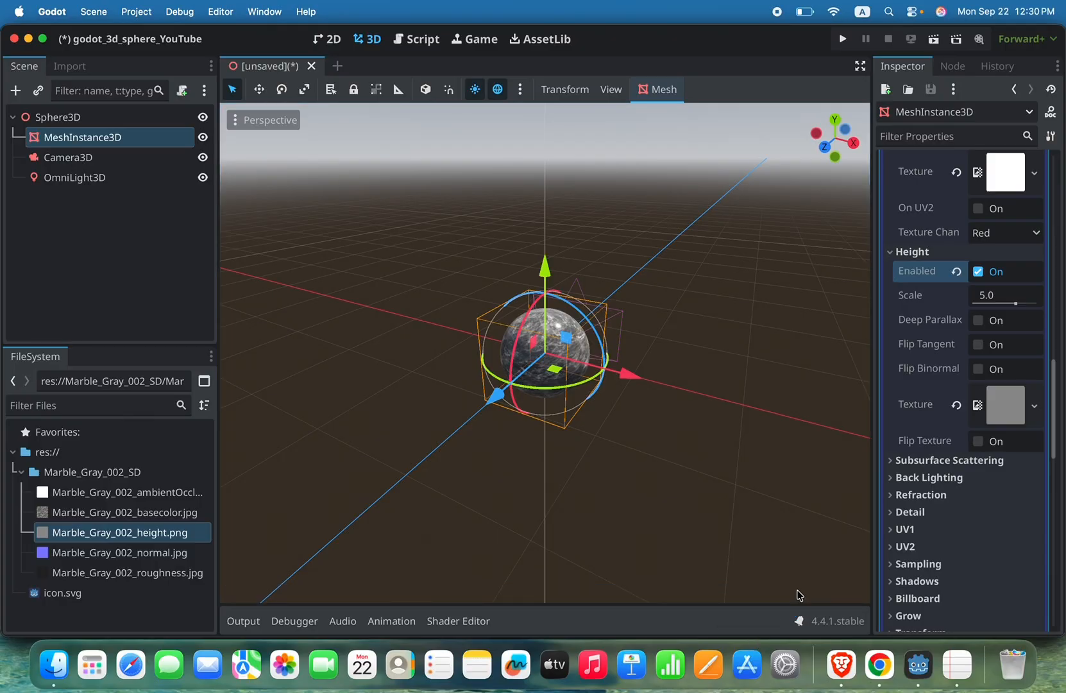
Step: Review the sphere mesh preview and the texture maps assigned across the material's property groups
scroll(970, 405, "up", 15)
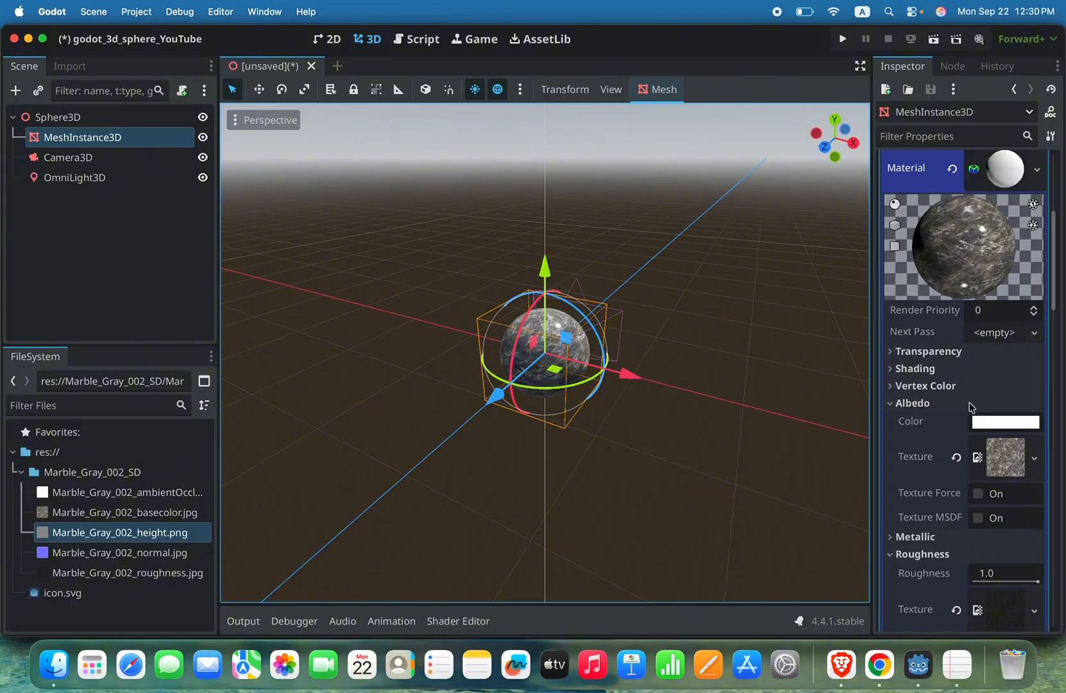
scroll(970, 406, "up", 1)
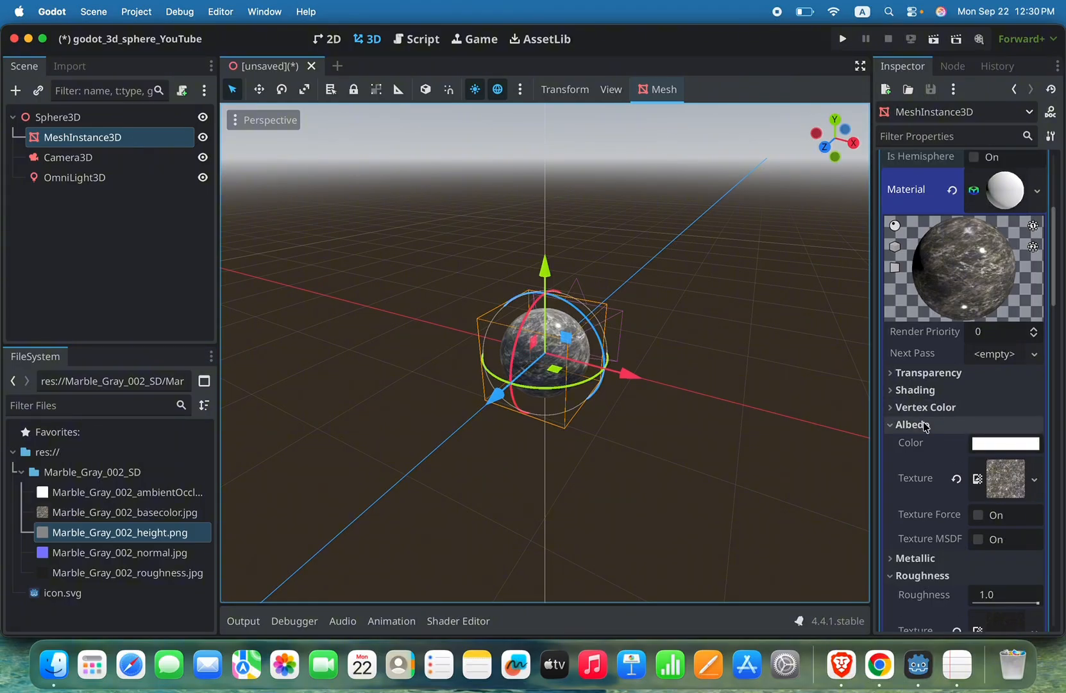
scroll(956, 363, "up", 12)
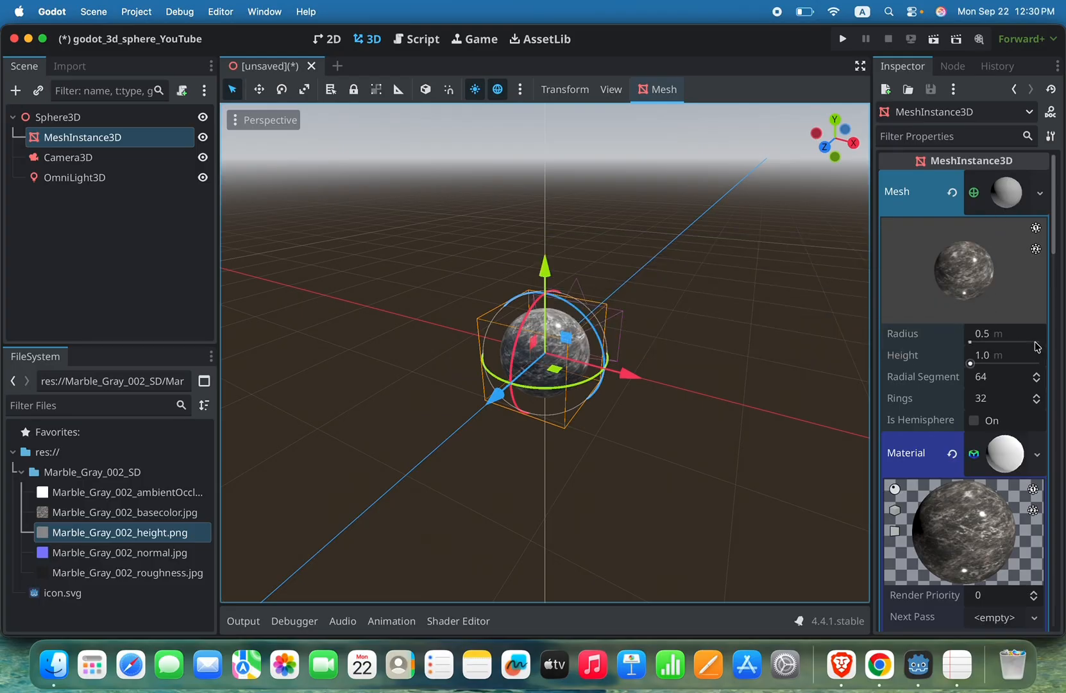
scroll(1023, 351, "down", 3)
scroll(1023, 351, "up", 3)
scroll(1024, 327, "down", 15)
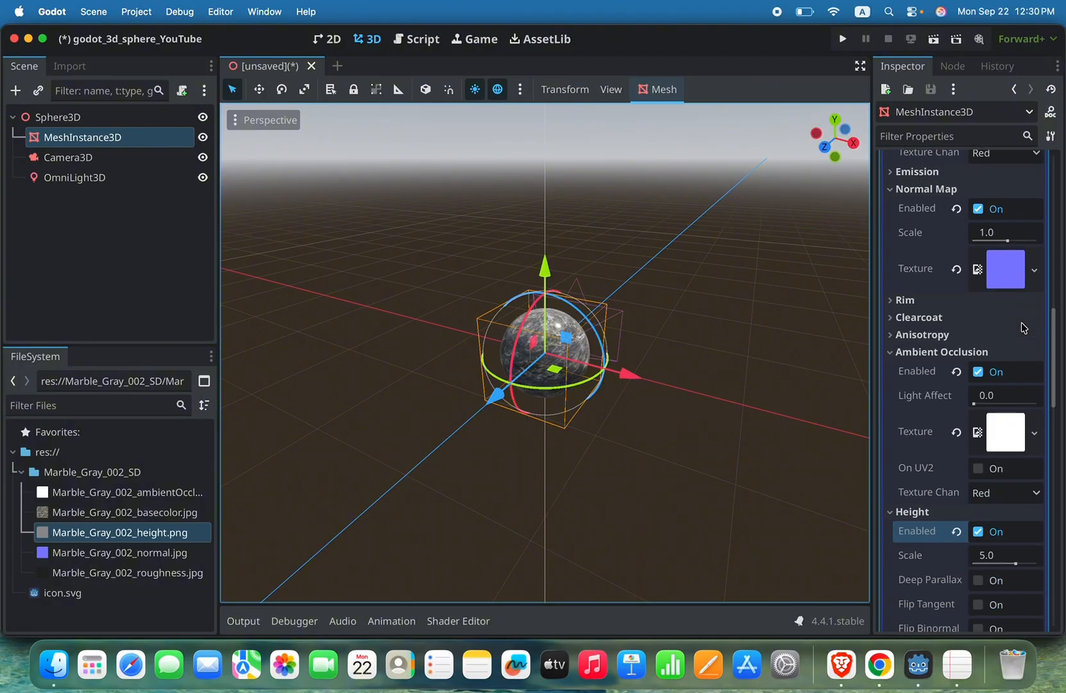
scroll(1023, 327, "down", 10)
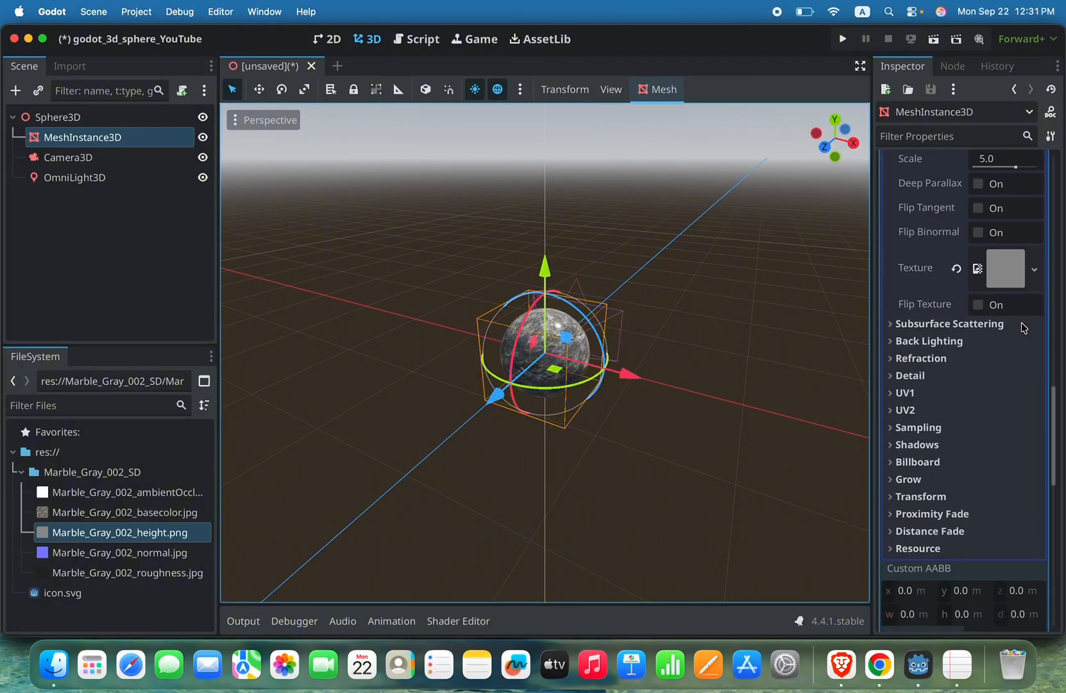
scroll(1023, 327, "down", 2)
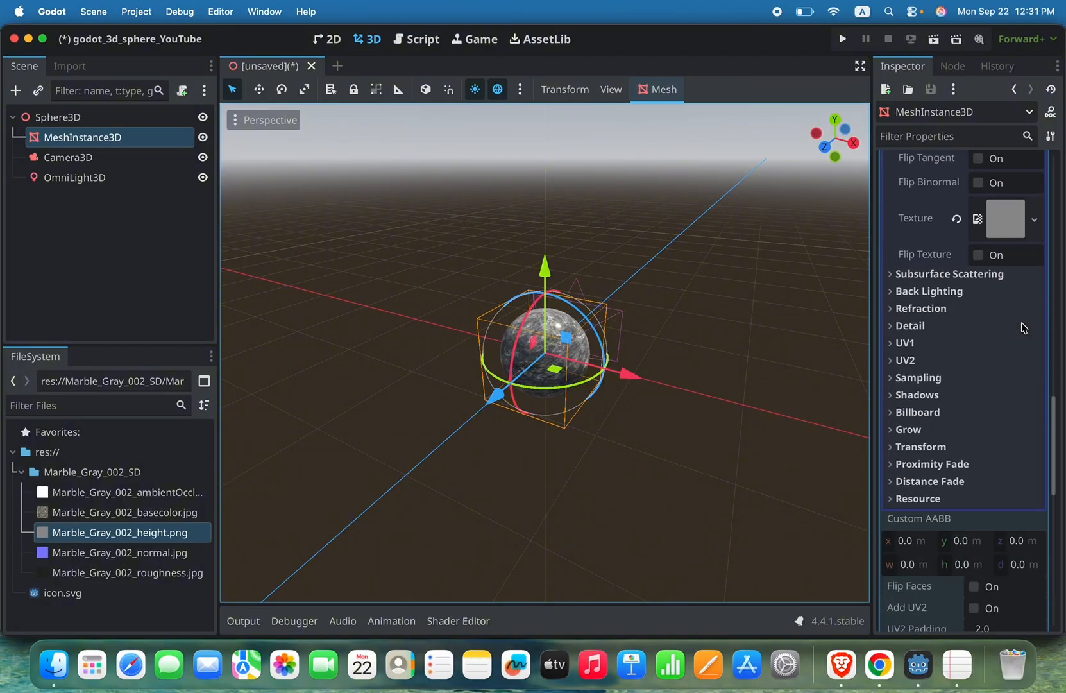
scroll(1024, 328, "down", 2)
scroll(1023, 328, "down", 6)
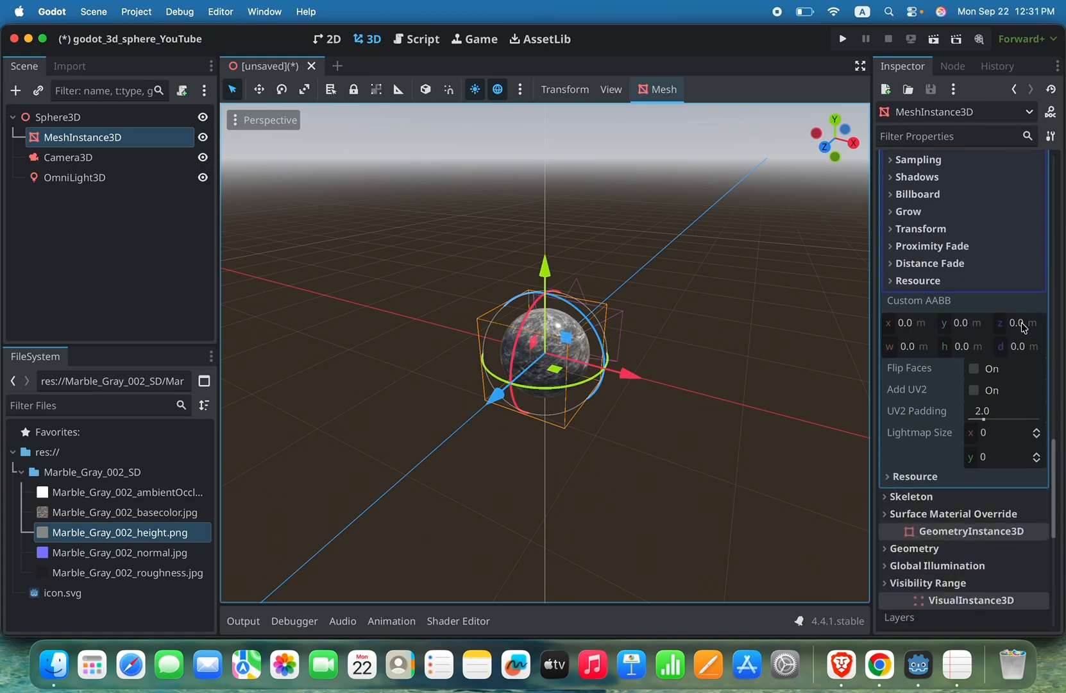
scroll(1023, 328, "up", 20)
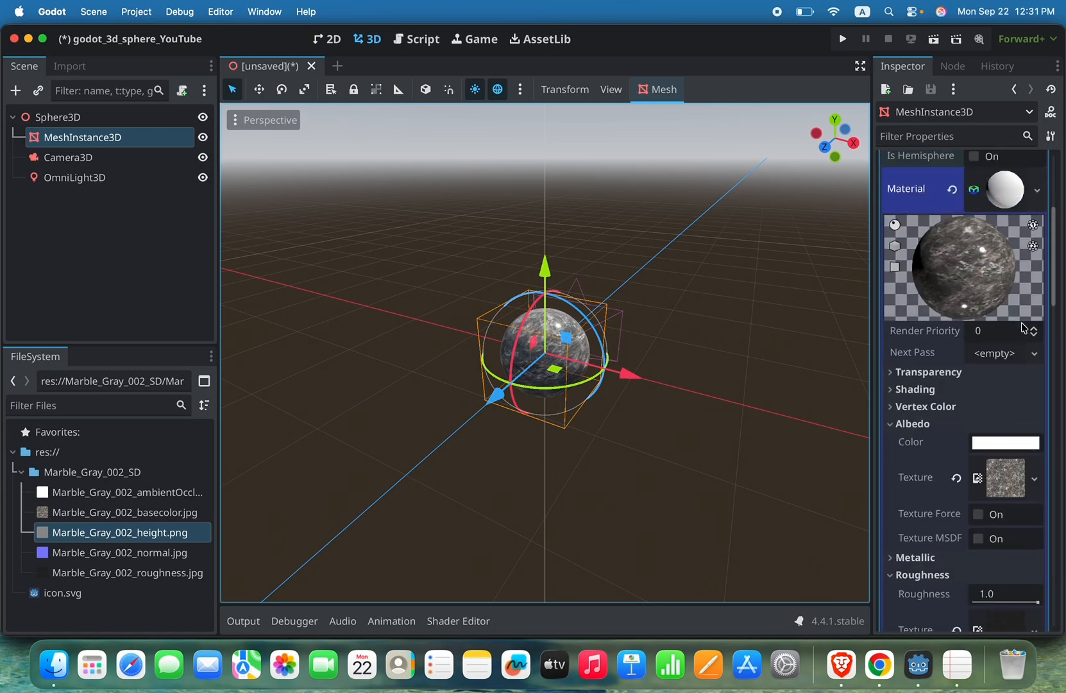
Step: Expand the material's metallic properties, try out the metallic value and return it to 0.0
scroll(1023, 328, "down", 3)
scroll(1024, 328, "down", 6)
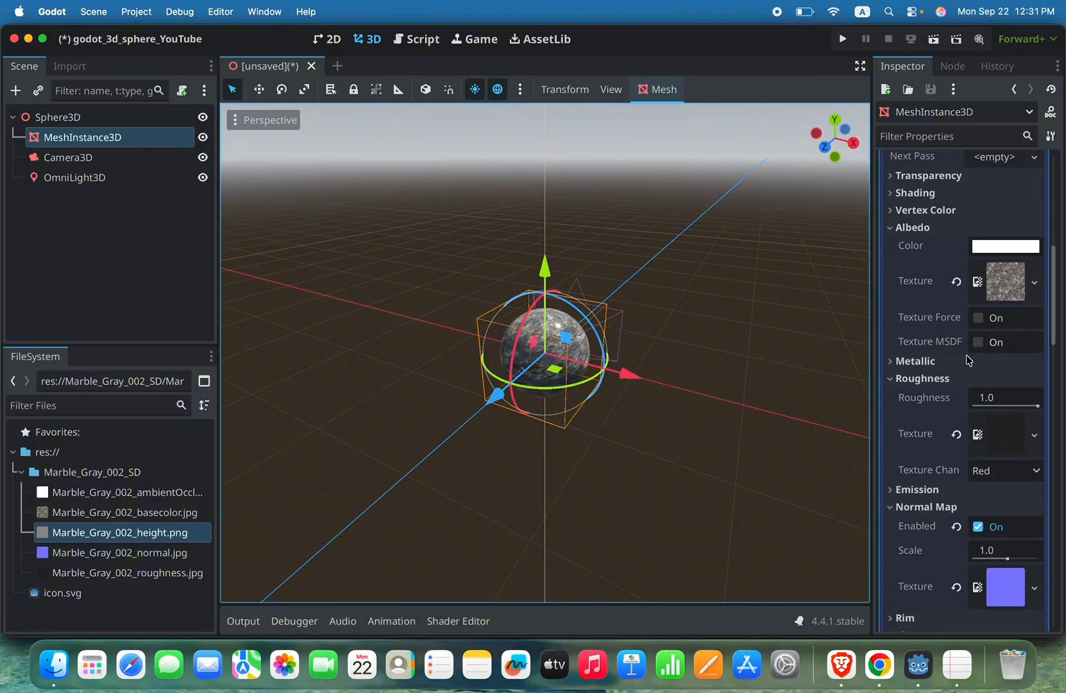
left_click(892, 361)
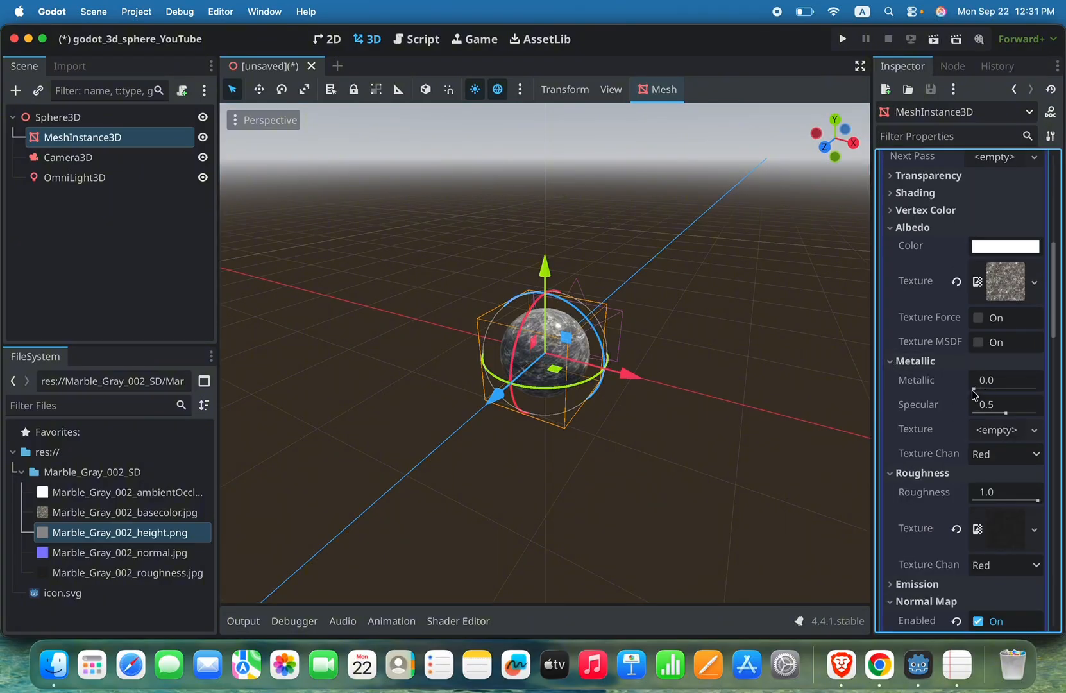
mouse_move(986, 390)
left_mouse_down()
mouse_move(1027, 390)
mouse_move(971, 390)
mouse_move(1018, 390)
mouse_move(966, 400)
mouse_move(977, 389)
mouse_move(1044, 393)
mouse_move(968, 396)
left_mouse_up()
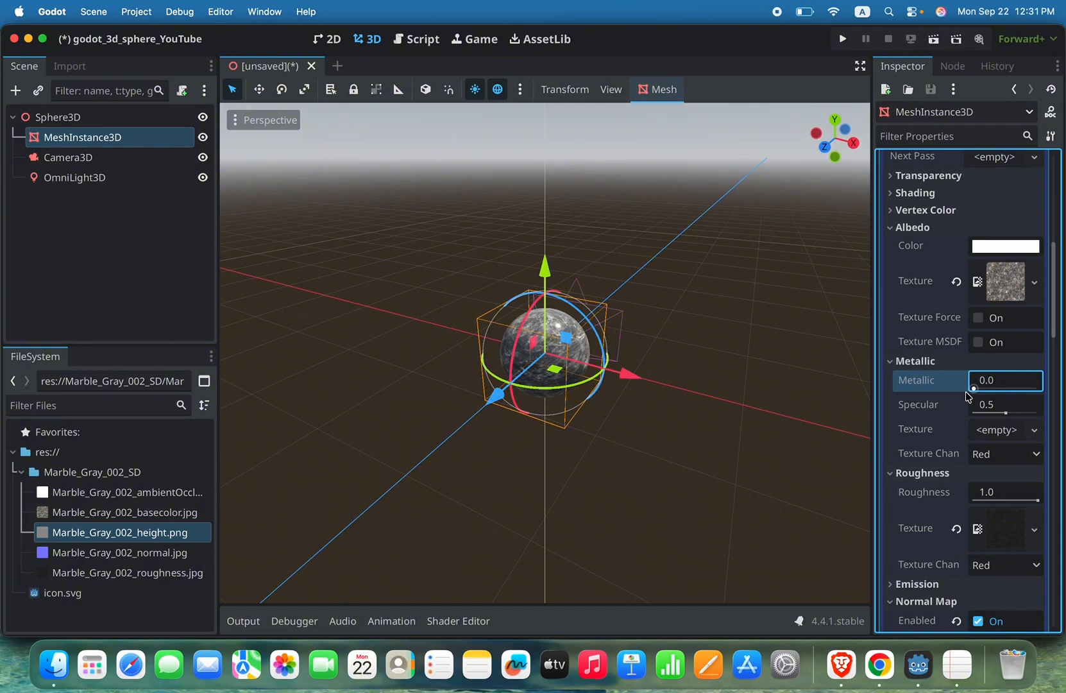
Step: Set the material's roughness value to 0.8
scroll(969, 396, "down", 3)
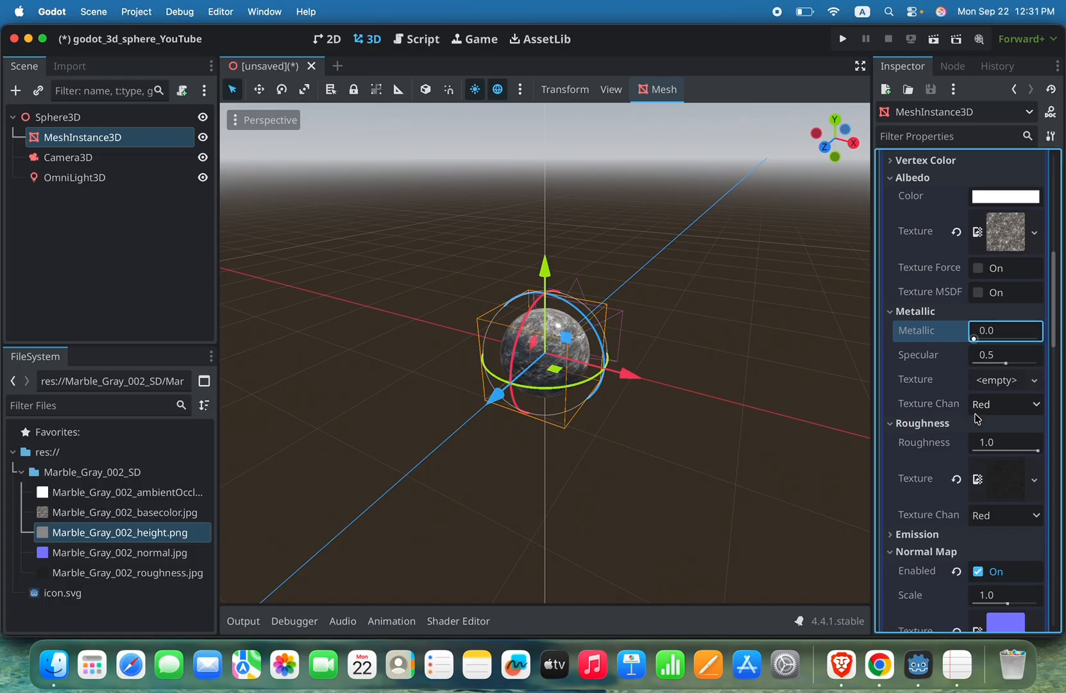
mouse_move(1038, 453)
left_mouse_down()
mouse_move(970, 451)
mouse_move(1025, 449)
left_mouse_up()
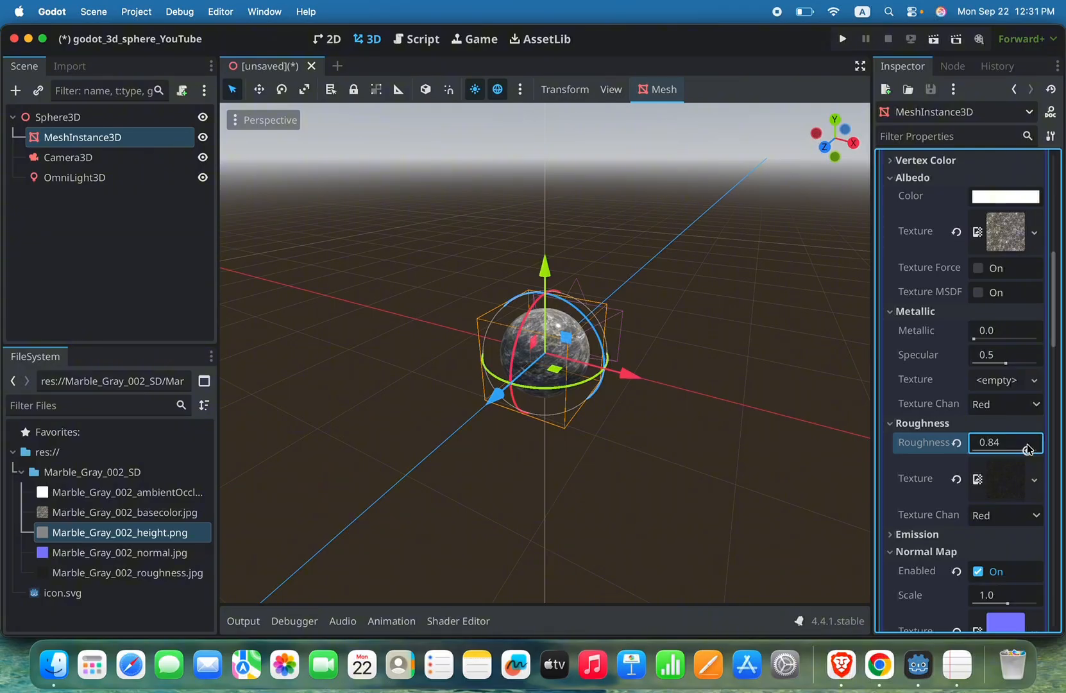
left_click_drag(1027, 449, 1025, 448)
Step: Try lower and higher height map scales, up to 9.219, and reset the scale to its default of 5.0
scroll(1025, 449, "down", 4)
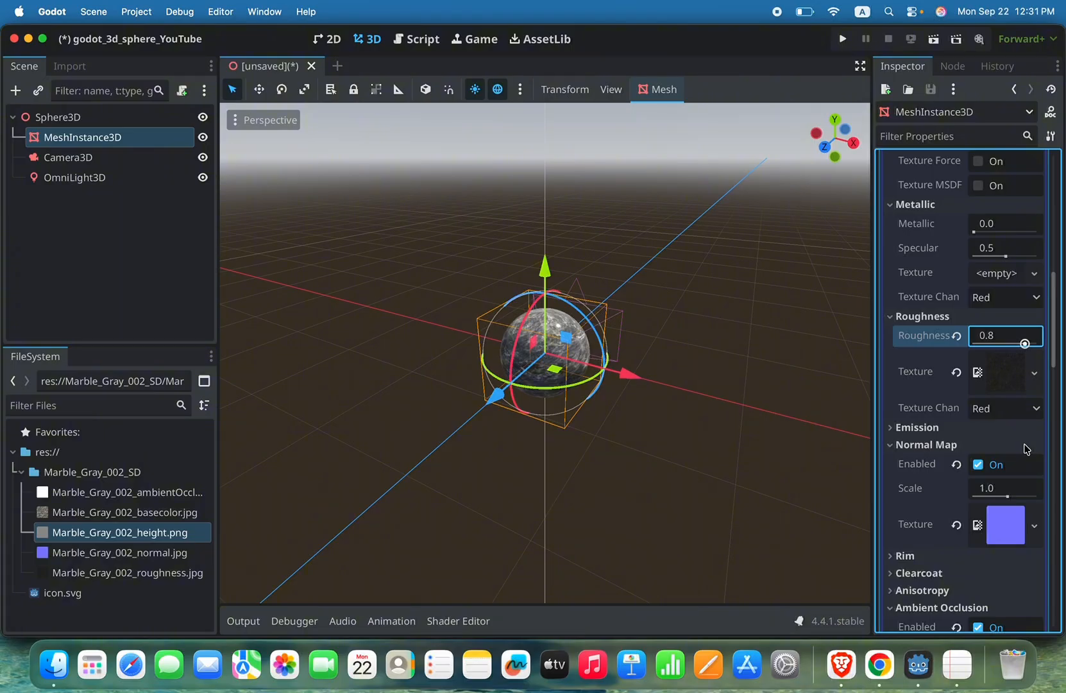
scroll(1013, 452, "down", 5)
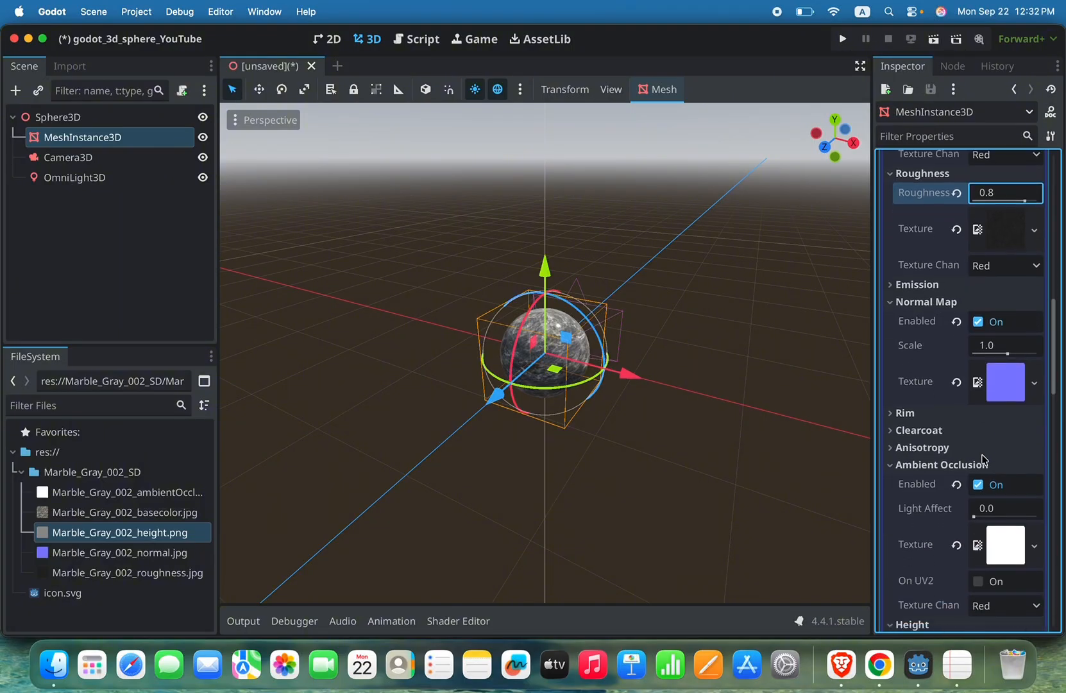
scroll(985, 458, "down", 8)
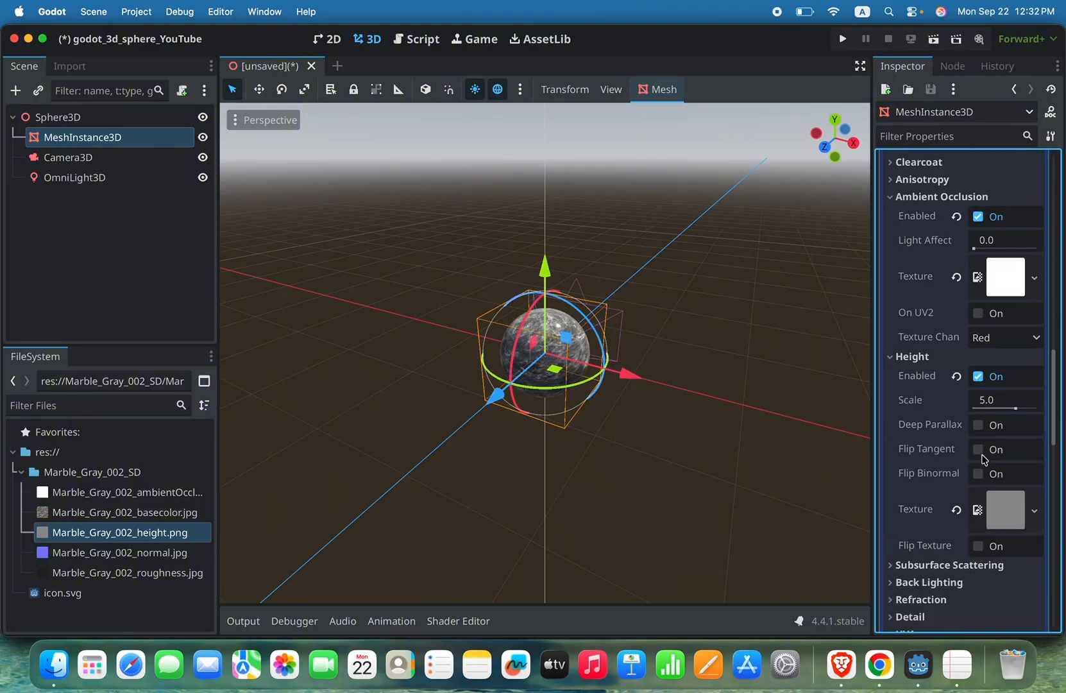
scroll(985, 459, "down", 1)
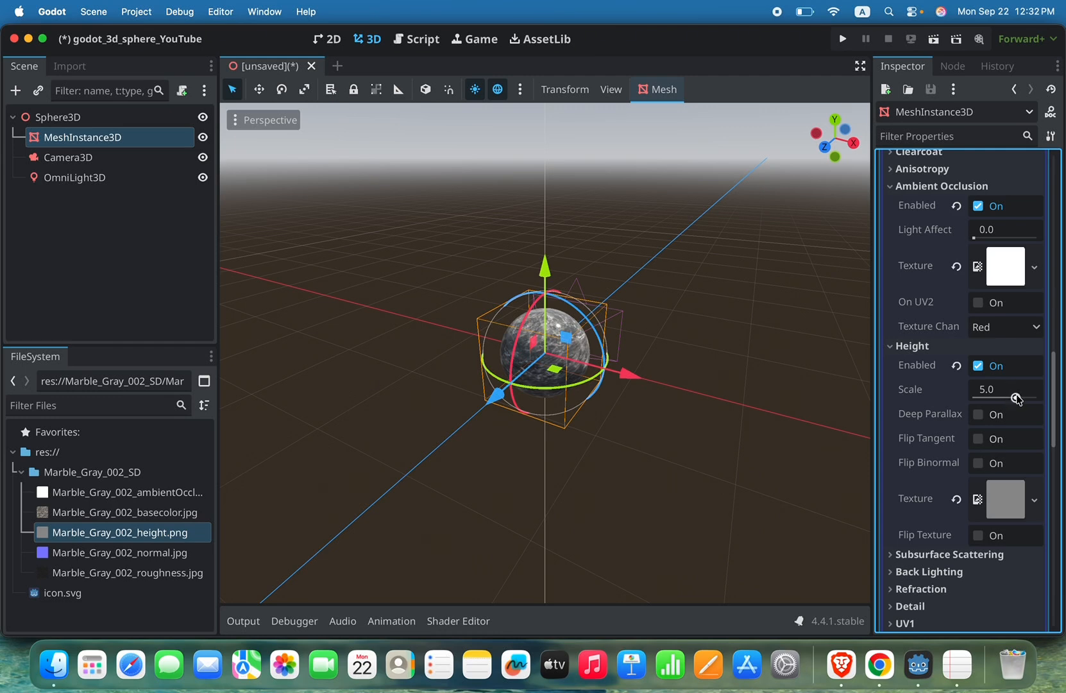
mouse_move(1016, 398)
left_mouse_down()
mouse_move(974, 398)
mouse_move(1025, 394)
mouse_move(1005, 394)
left_mouse_up()
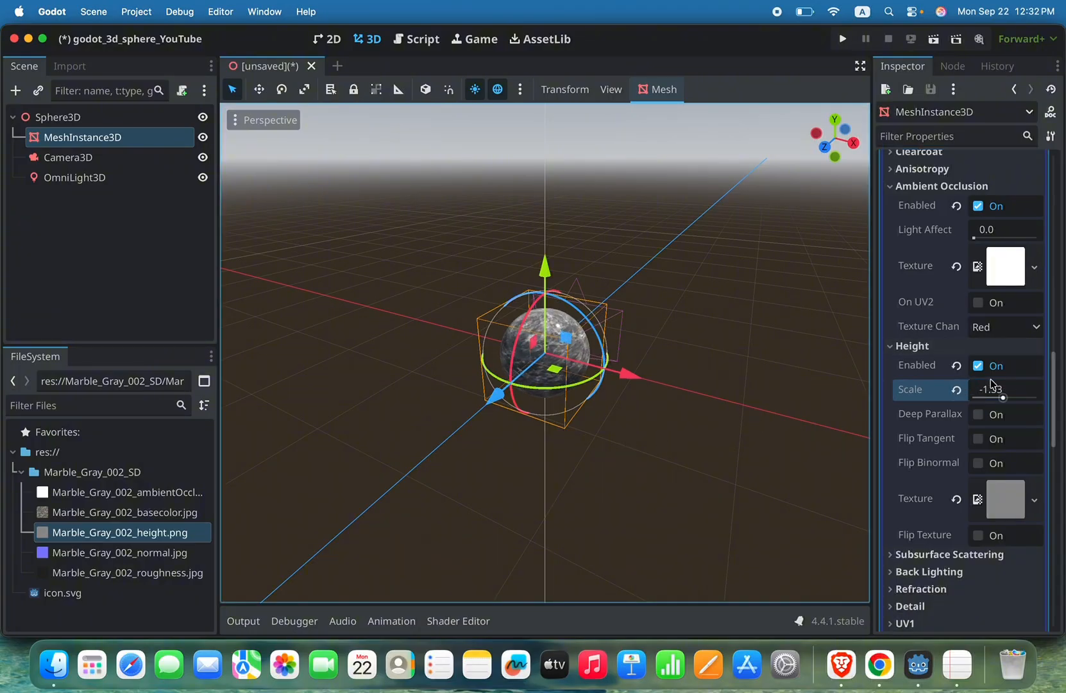
mouse_move(1001, 395)
left_mouse_down()
mouse_move(971, 394)
mouse_move(1025, 397)
left_mouse_up()
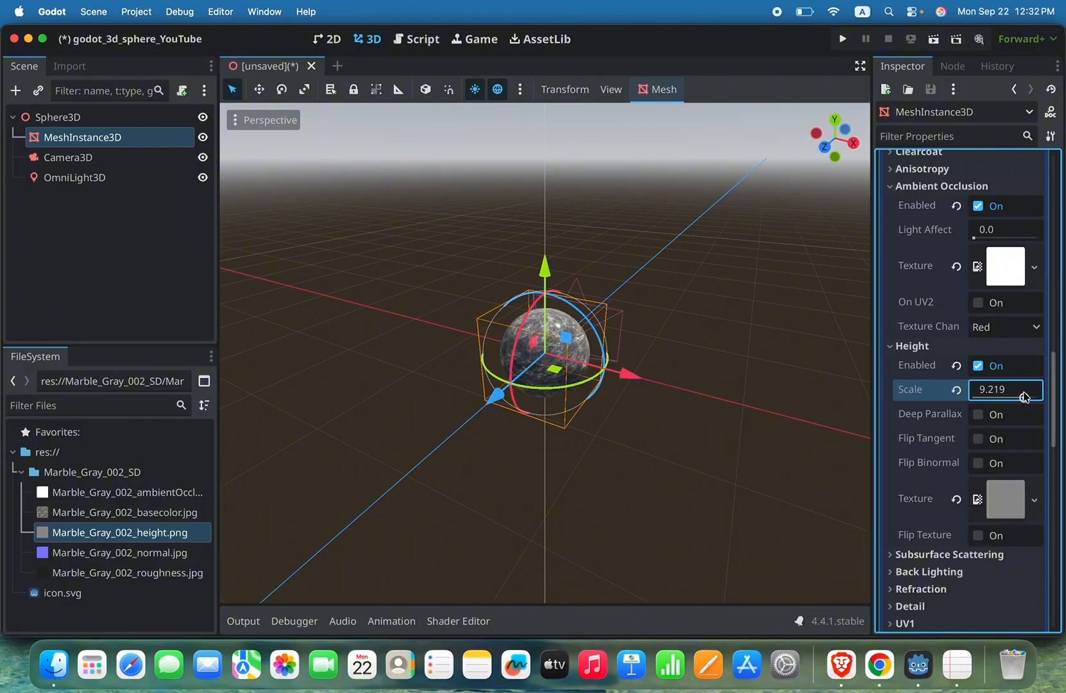
left_click(957, 391)
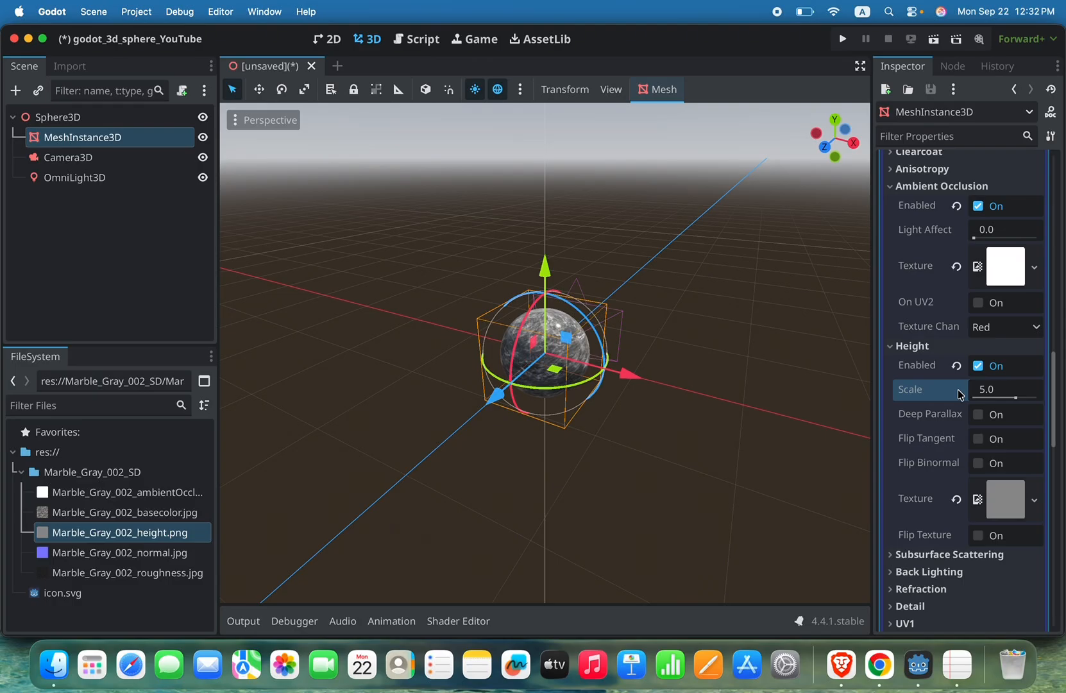
Step: Try to run the project, cancel choosing a main scene, and select the Sphere3D root node
left_click(842, 41)
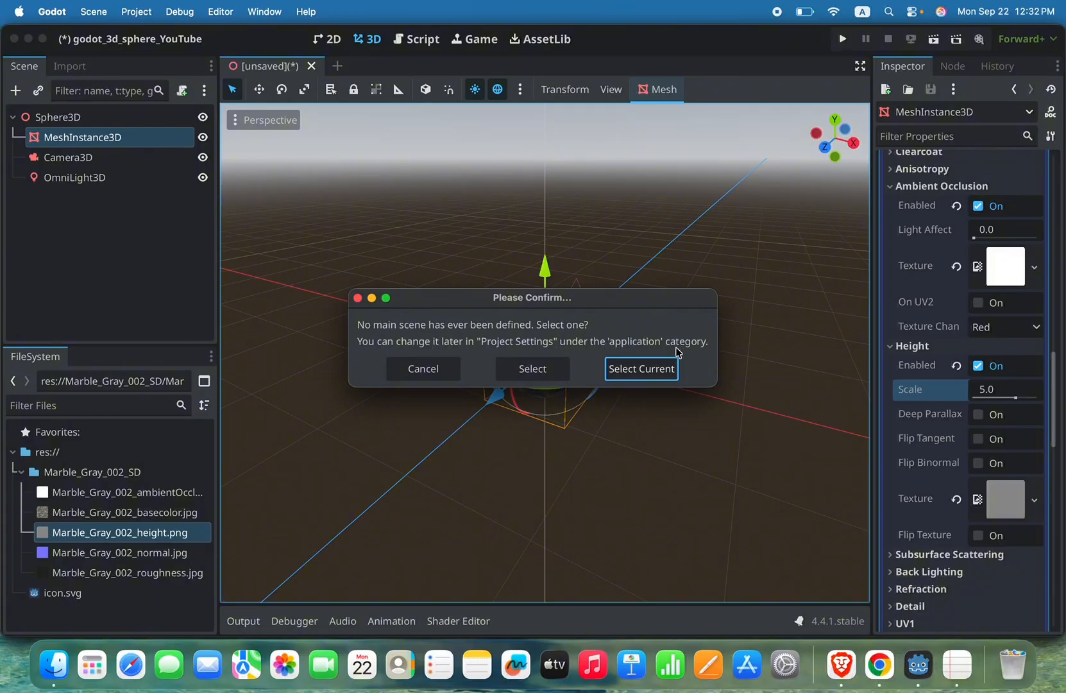
left_click(357, 299)
left_click(84, 119)
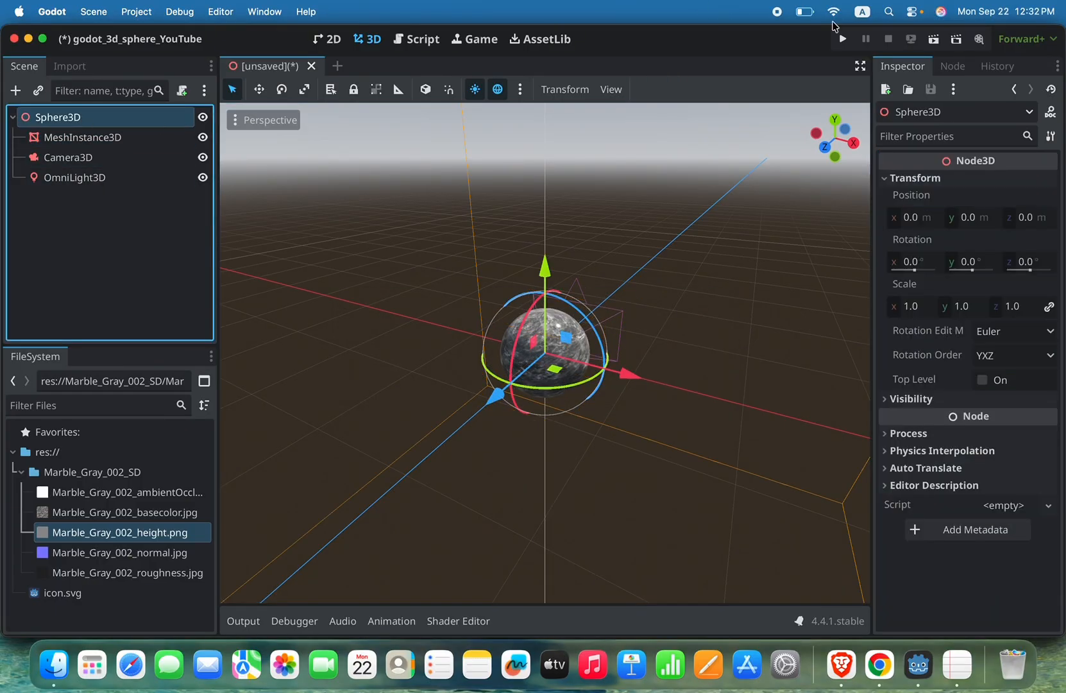
Step: Run the project with the current scene as its main scene, saved as sphere_3d.tscn in res://, and close the game window
left_click(844, 40)
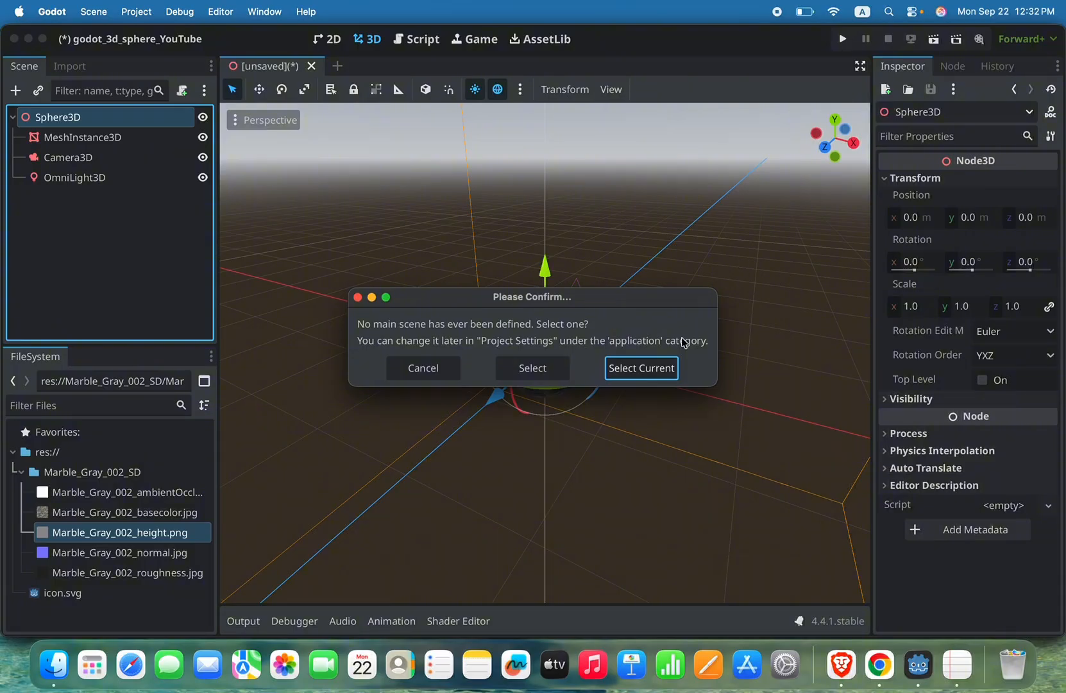
left_click(659, 370)
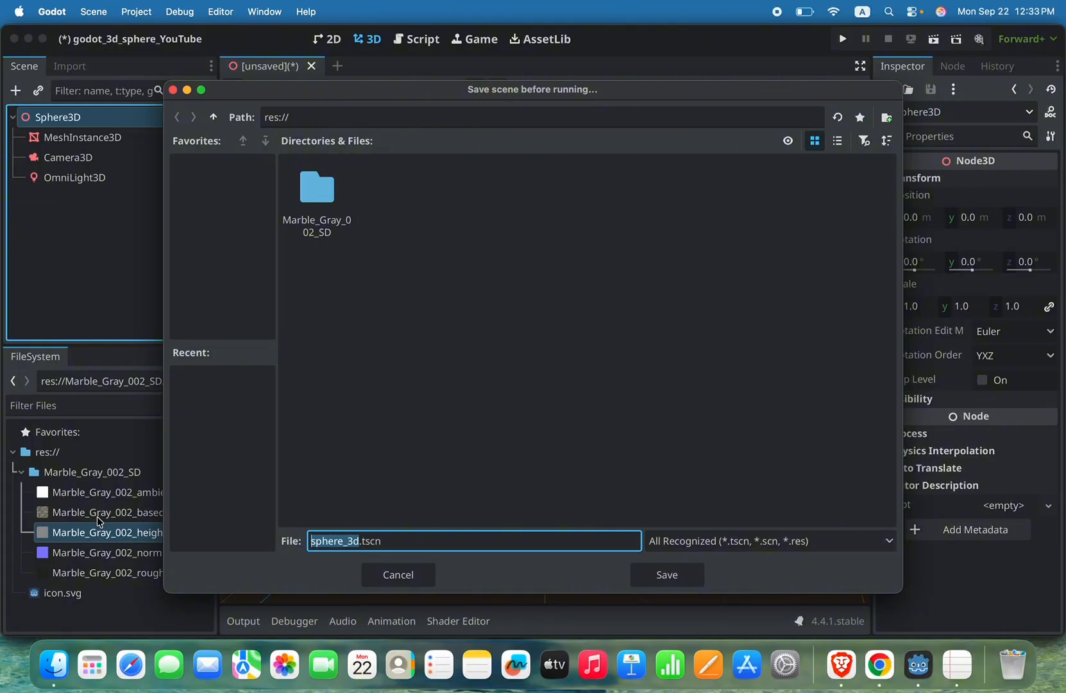
left_click(352, 116)
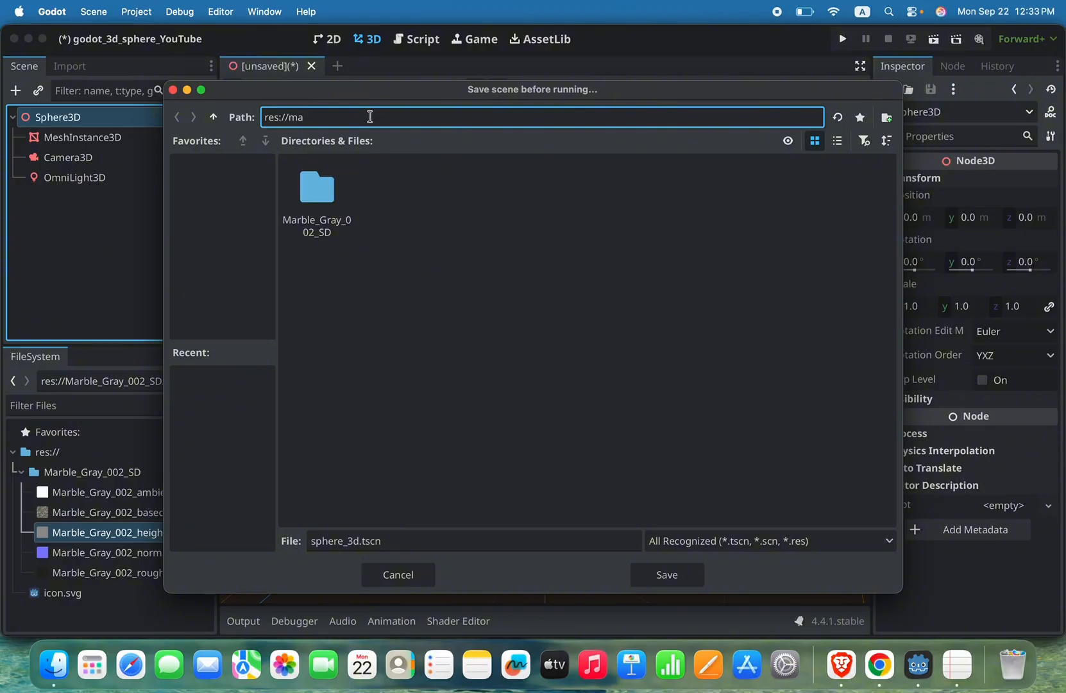
left_click(363, 544)
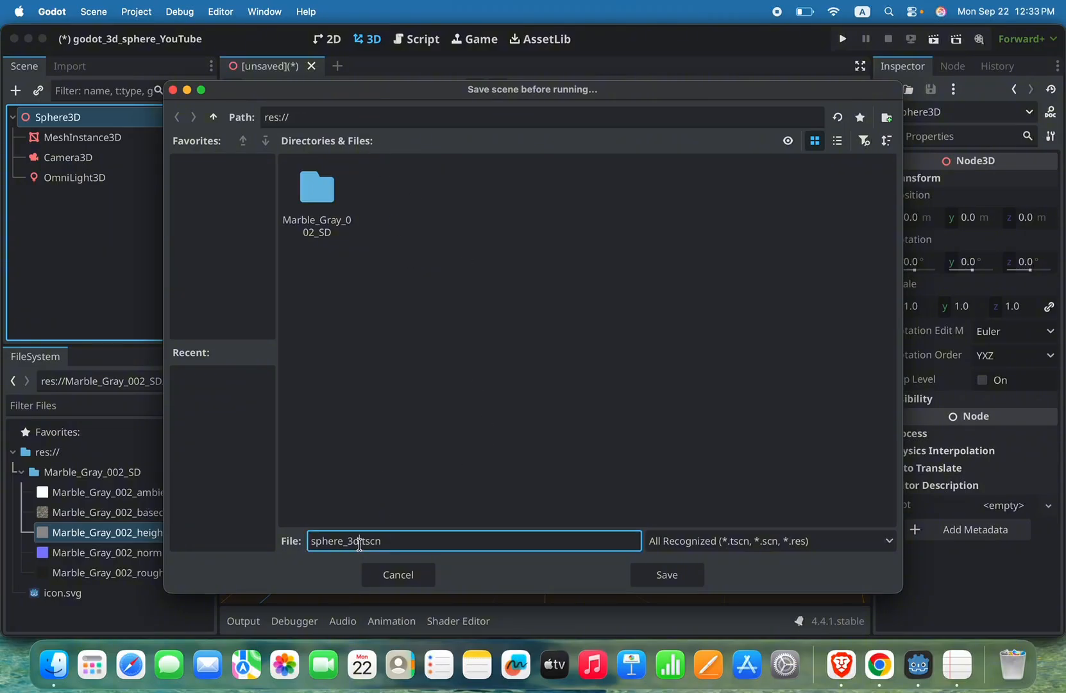
left_click(687, 575)
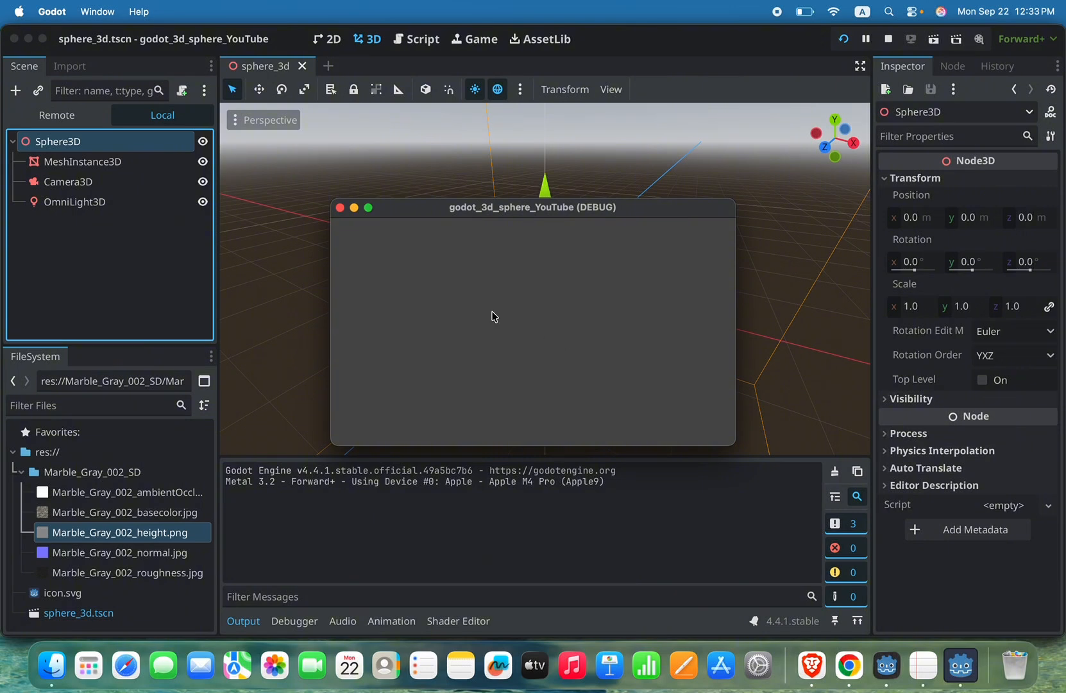
left_click(340, 208)
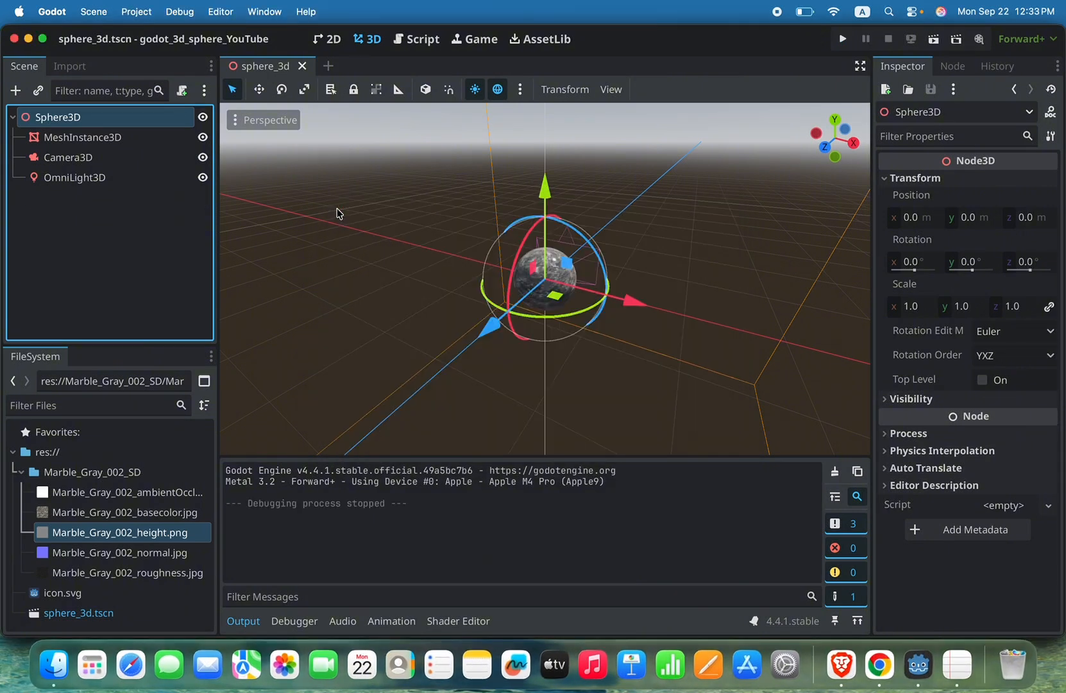
Step: Move Camera3D along the X axis away from the sphere and rotate it about the vertical axis to face the sphere
left_click(109, 162)
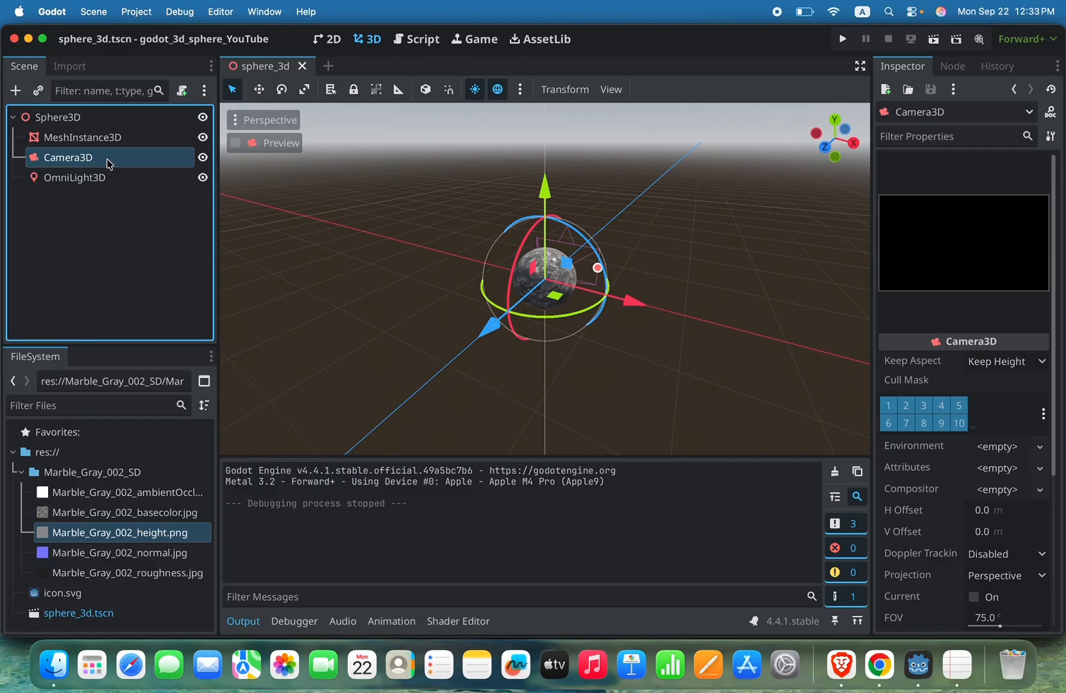
left_click_drag(631, 300, 765, 335)
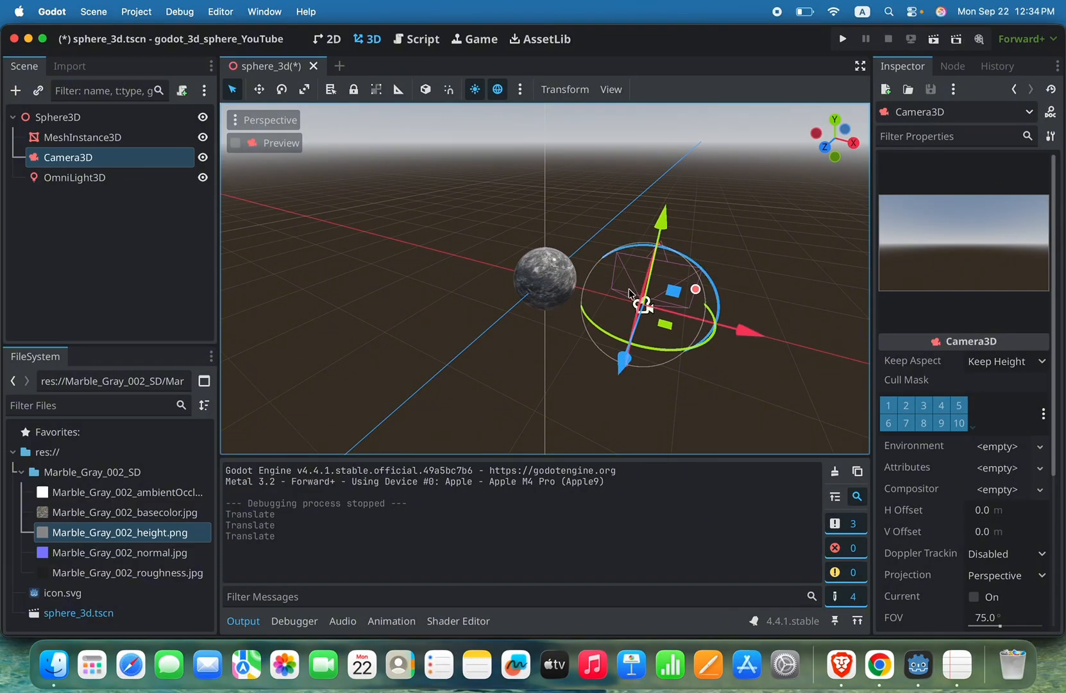
left_click_drag(594, 329, 672, 384)
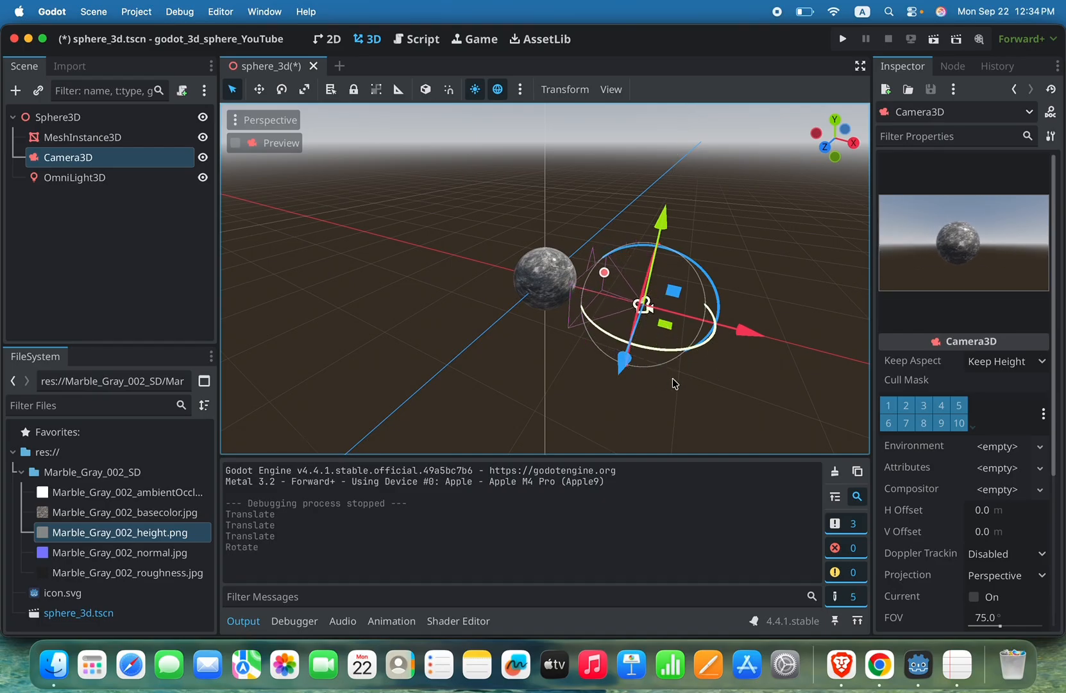
mouse_move(751, 331)
left_mouse_down()
mouse_move(763, 332)
mouse_move(747, 332)
left_mouse_up()
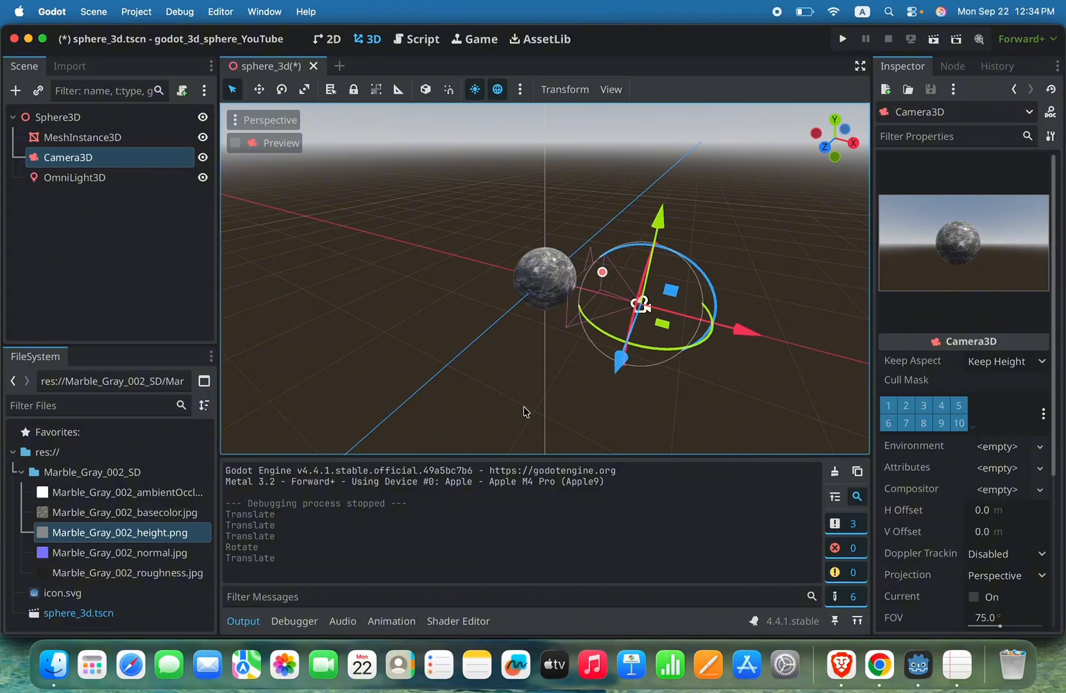
Step: Try a range of 10.612 on OmniLight3D and reset it to the default of 5.0
left_click(88, 178)
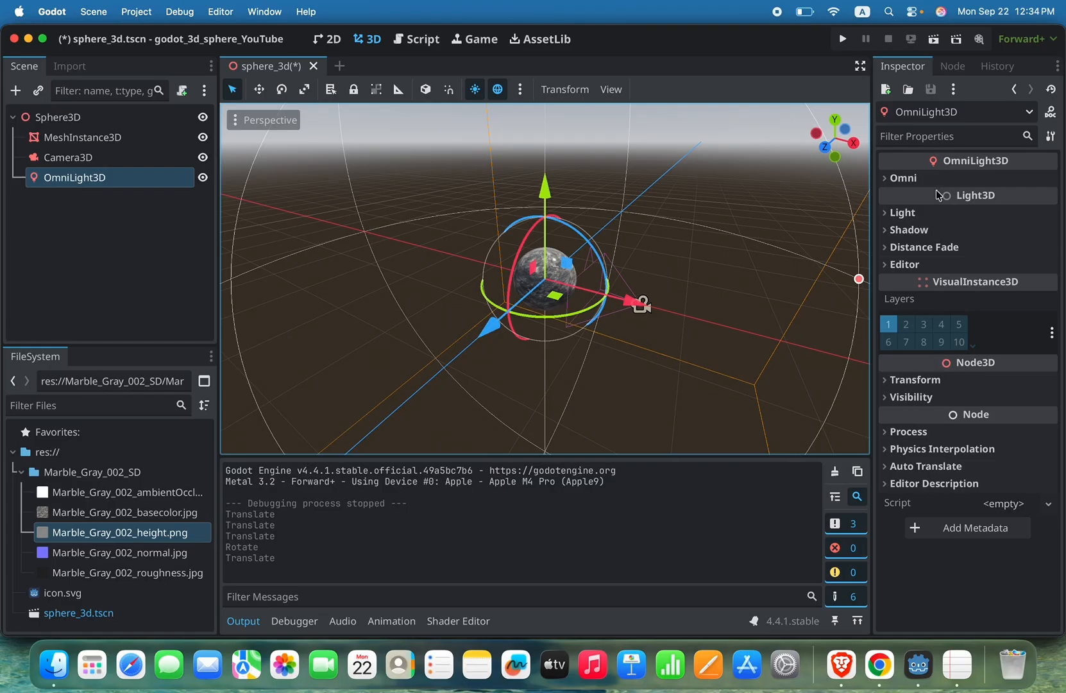
left_click(895, 178)
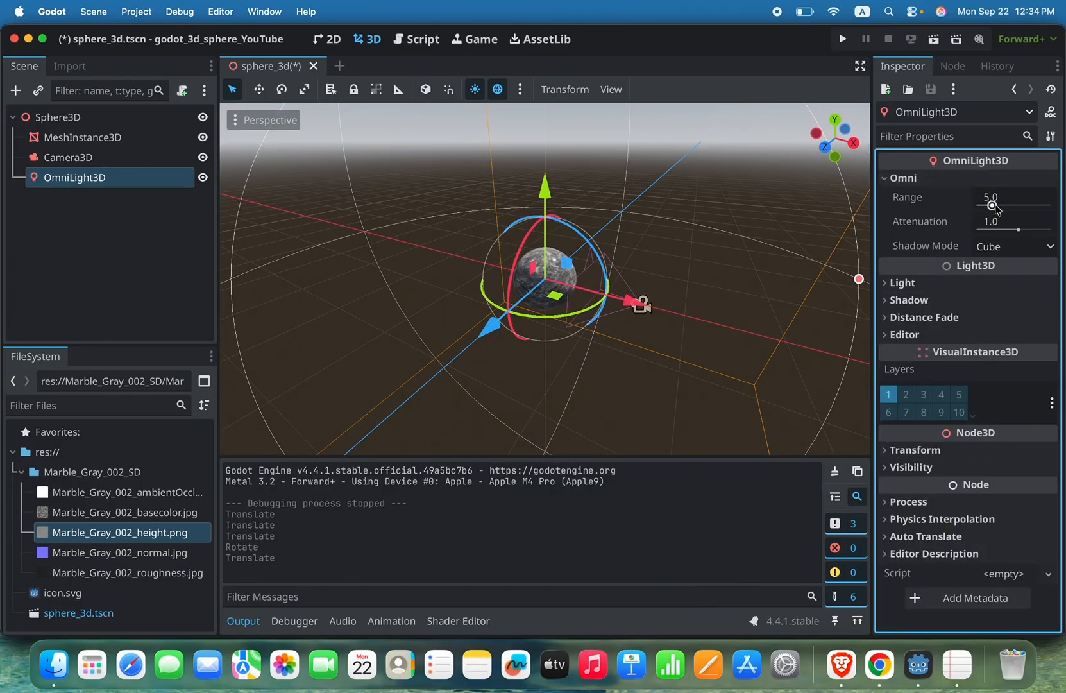
left_click_drag(994, 207, 1001, 207)
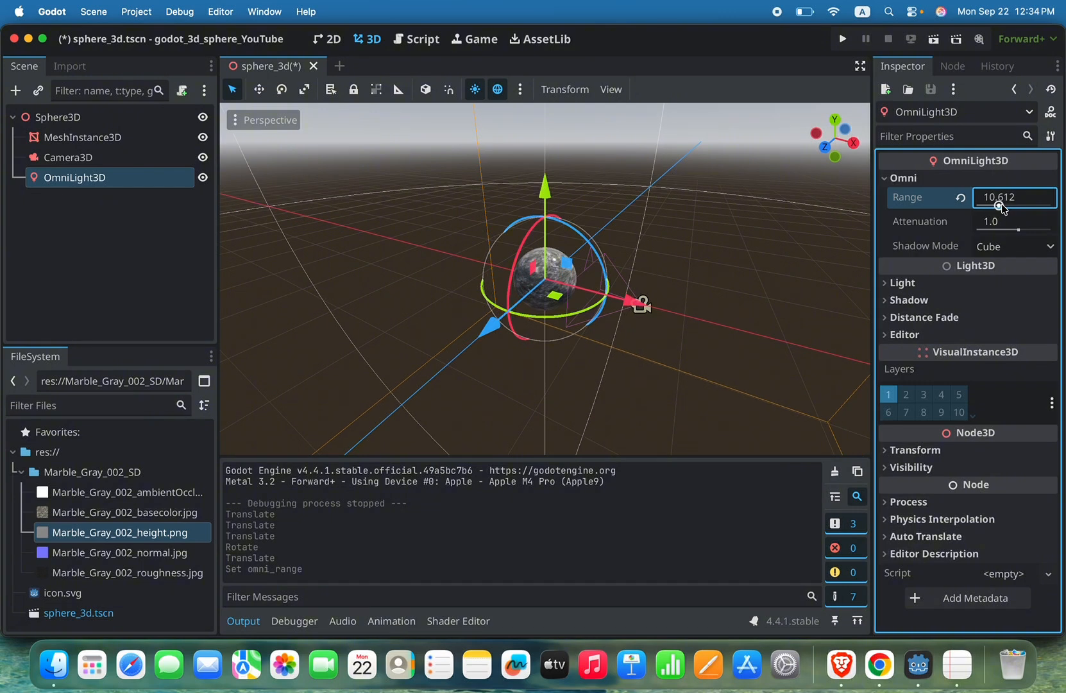
left_click(961, 198)
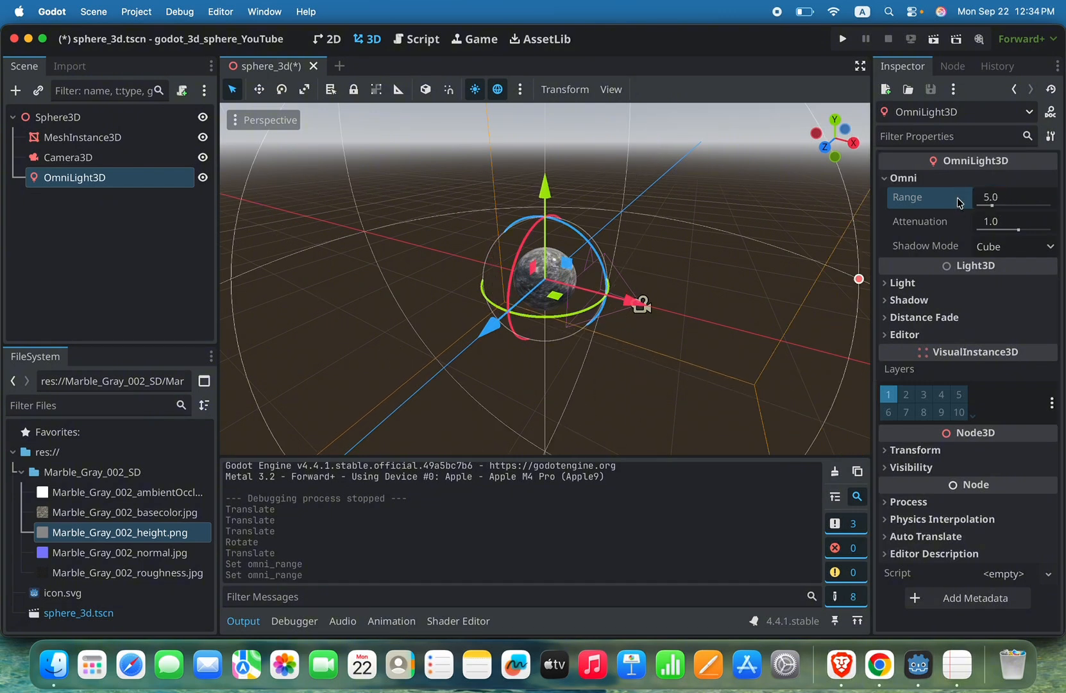
Step: Try a higher energy and an indirect energy of 4.475 on the omni light, and reset both to 1.0
left_click(905, 284)
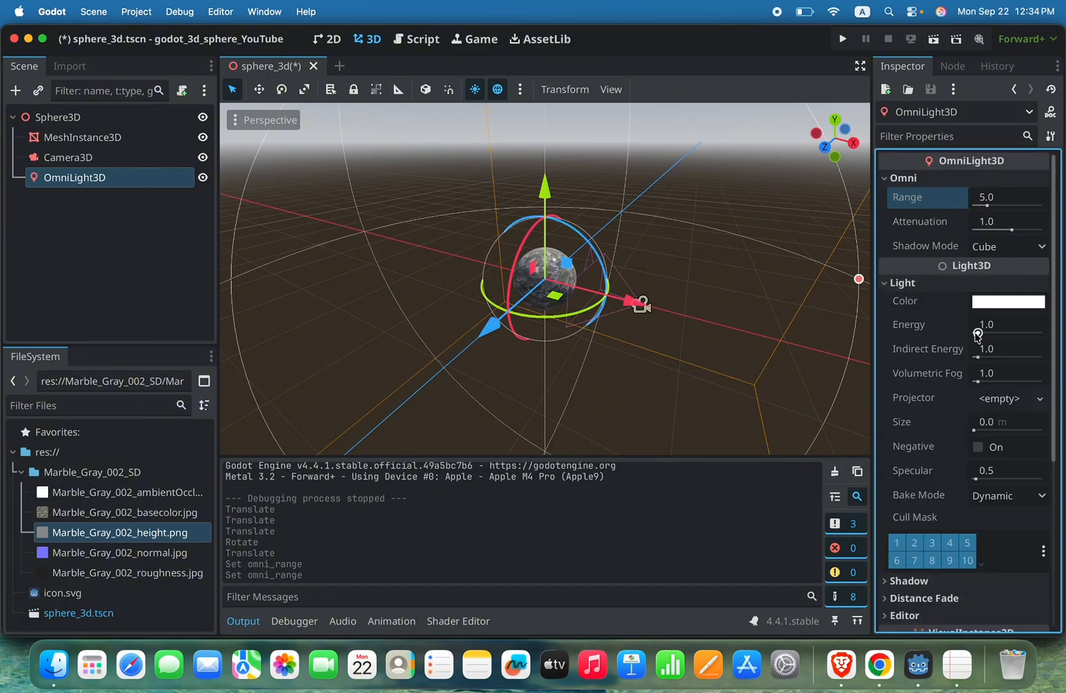
left_click_drag(978, 333, 993, 357)
left_click(955, 325)
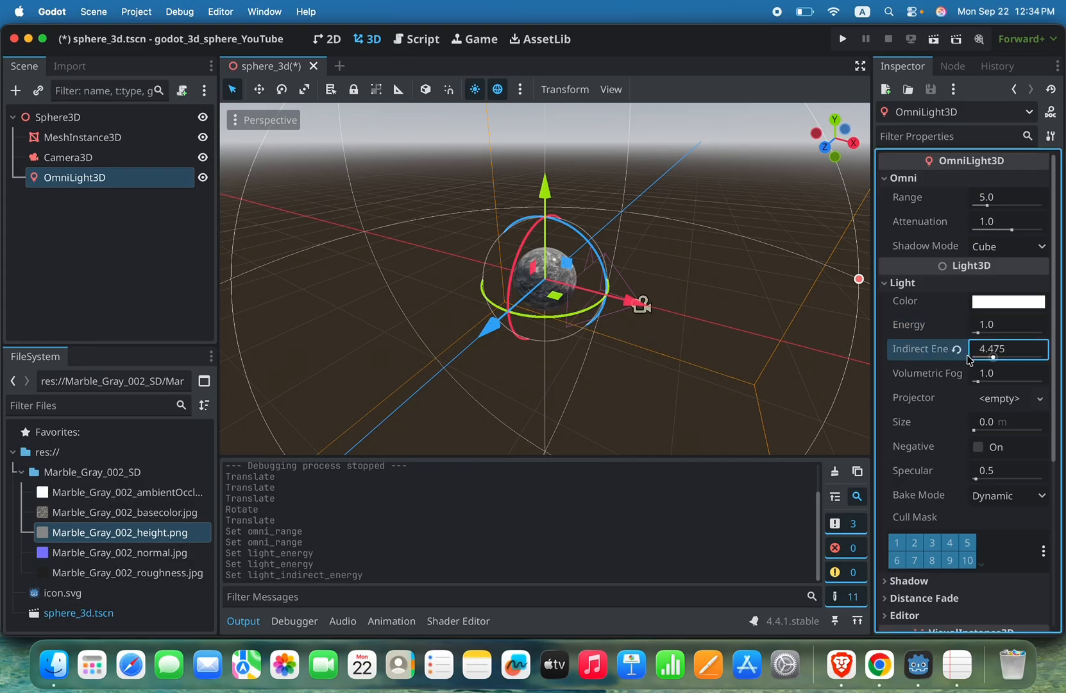
left_click(957, 349)
scroll(957, 354, "down", 5)
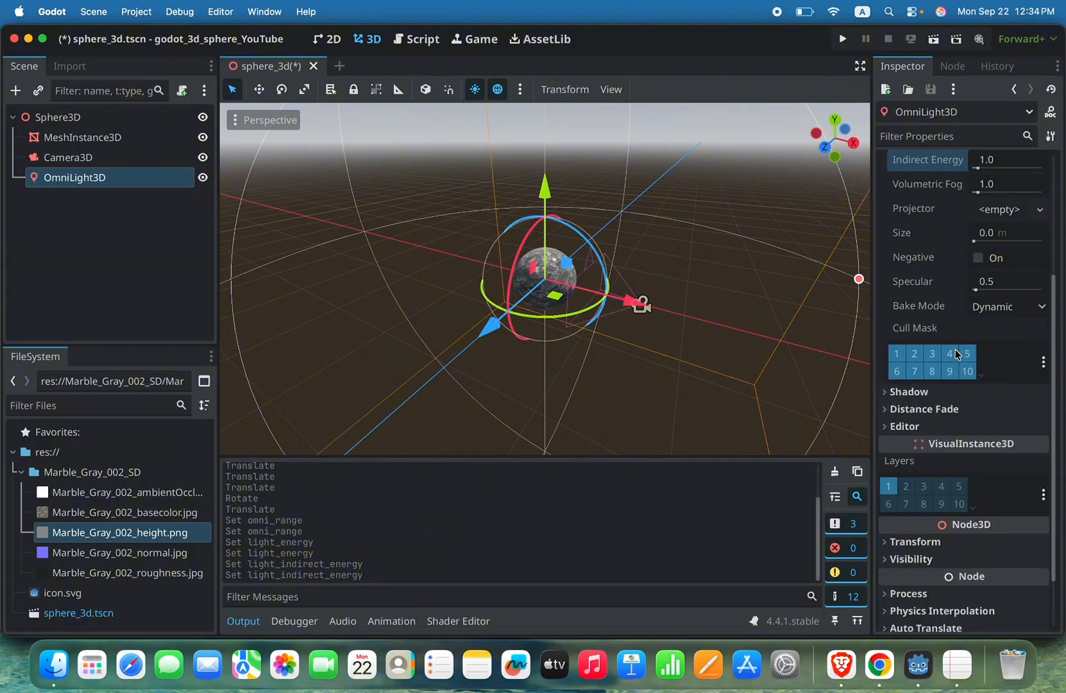
scroll(956, 353, "up", 5)
left_click(888, 282)
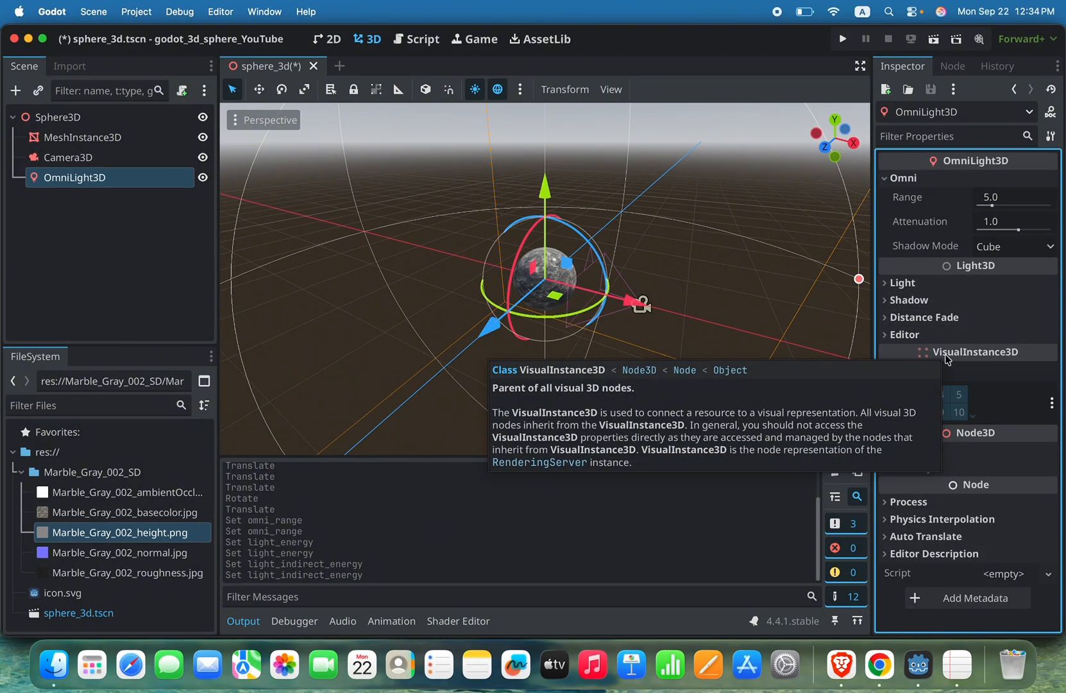
Step: Look at the omni light's color options without changing them, and raise its energy to 3.586
left_click(896, 283)
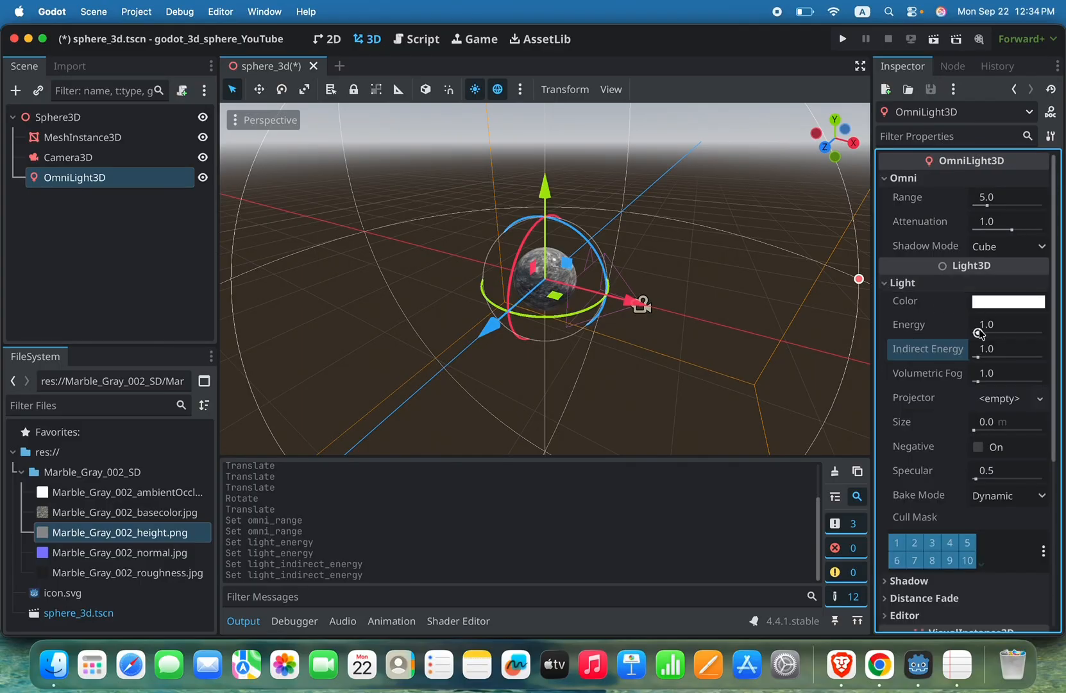
left_click(994, 301)
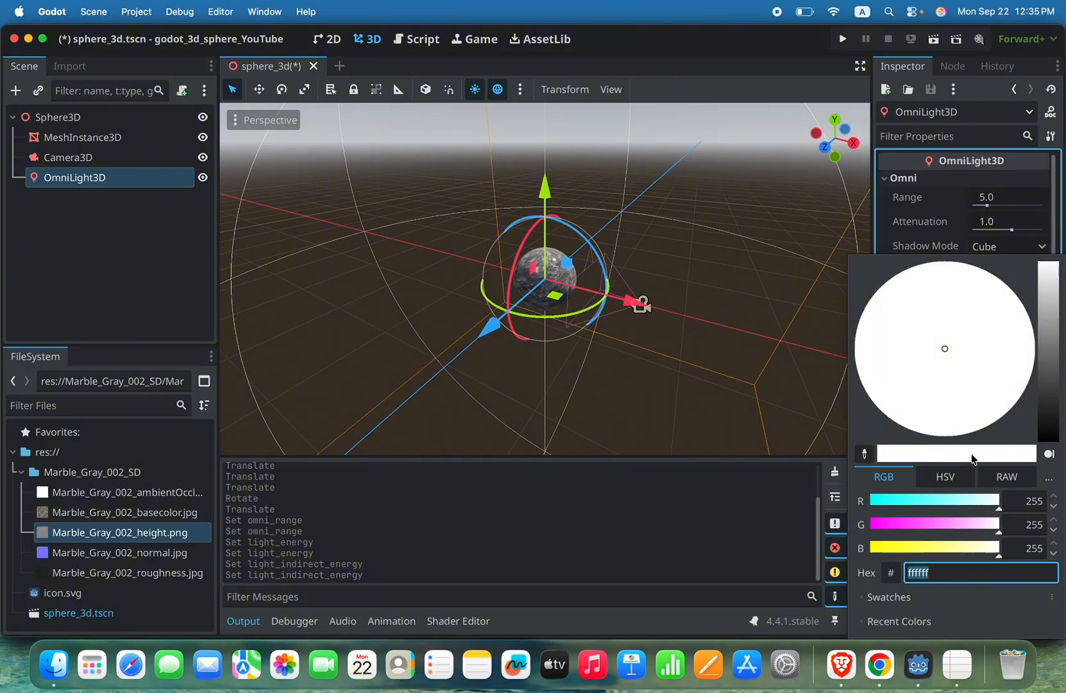
left_click(923, 216)
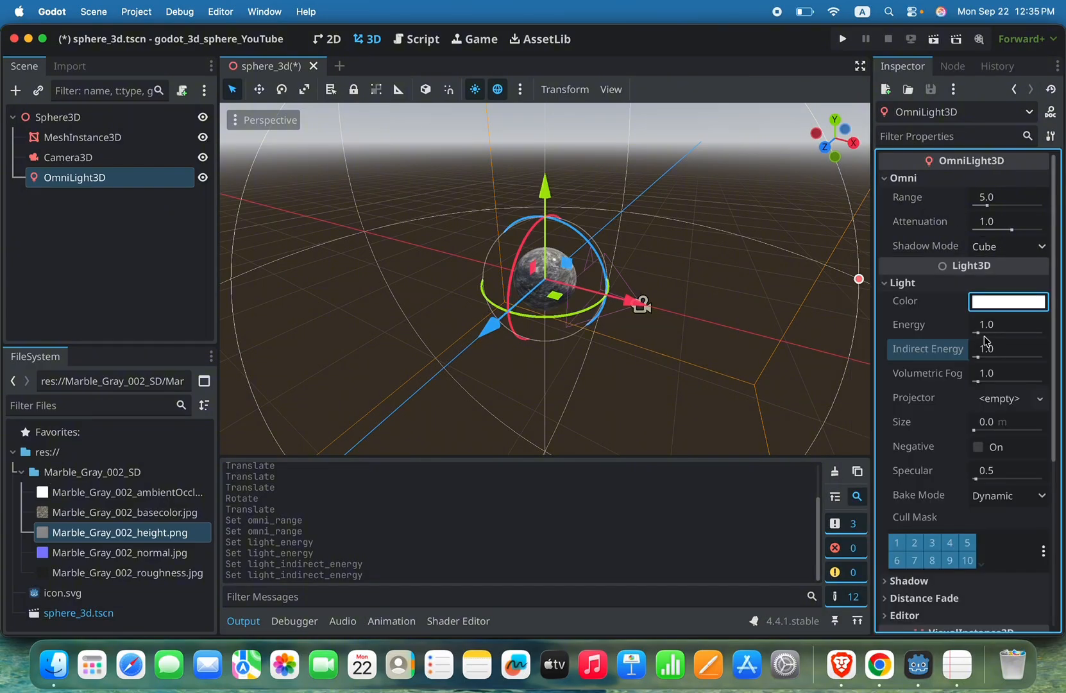
left_click_drag(979, 326, 994, 346)
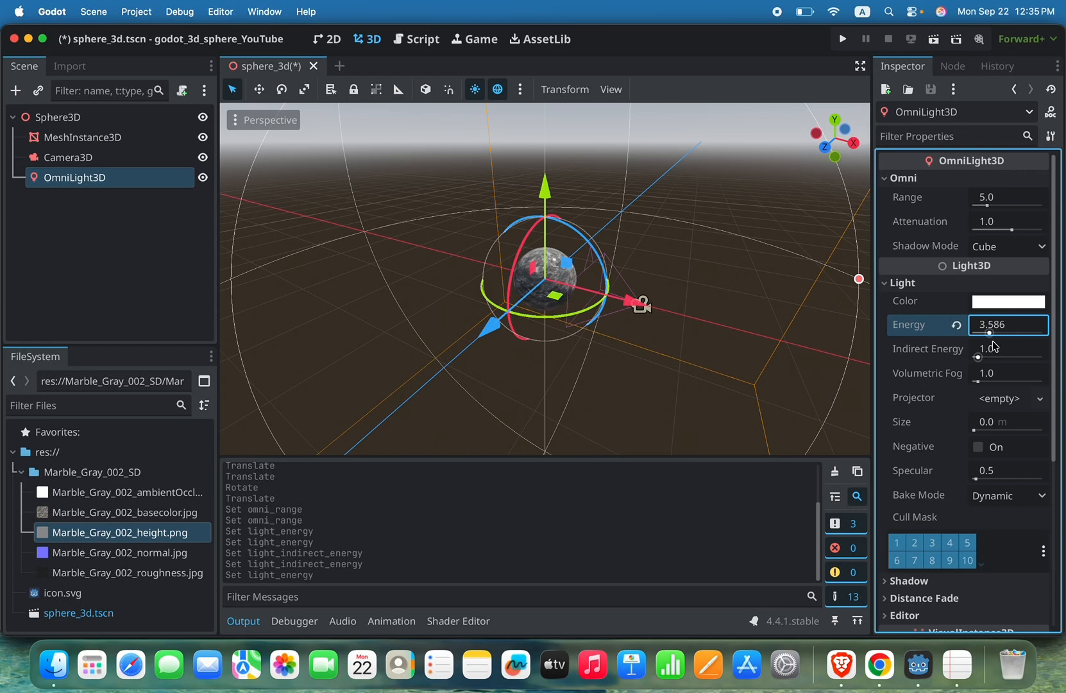
Step: Try the omni light color ff388d and a different attenuation, and restore the white color and the attenuation of 1.0
left_click(1001, 302)
left_click(941, 548)
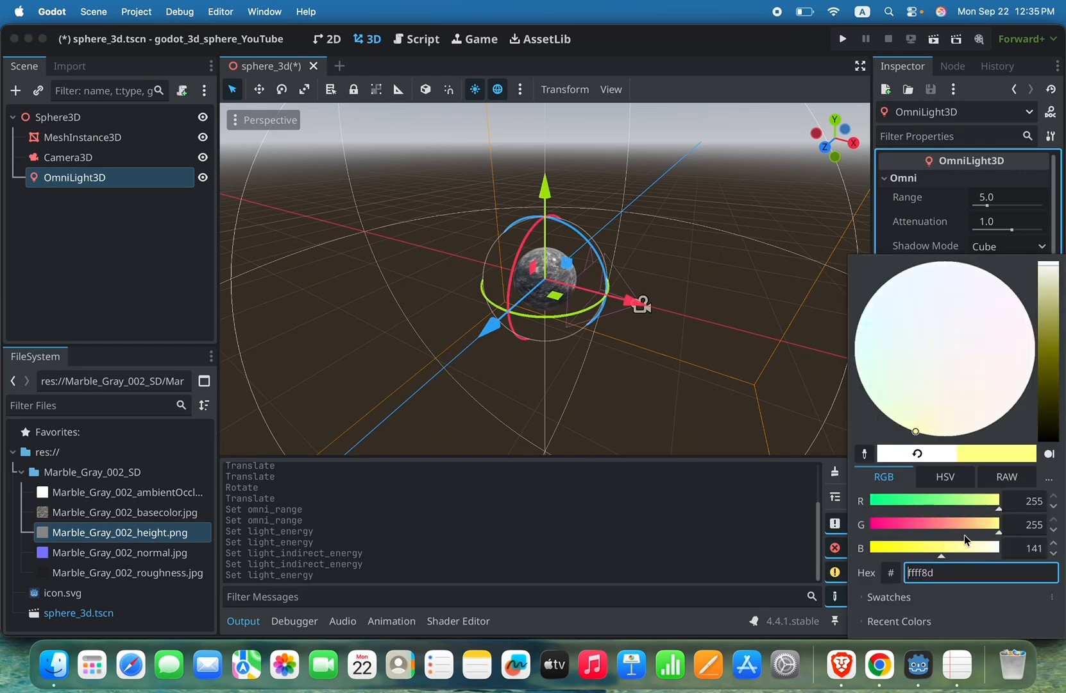
left_click(898, 526)
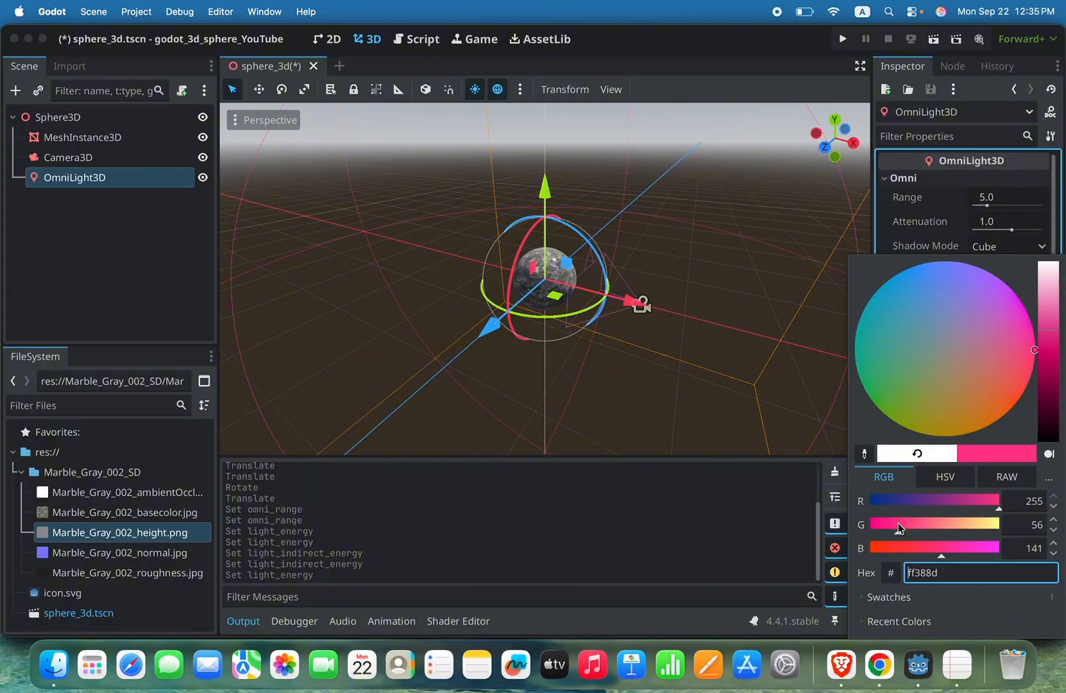
left_click(931, 461)
left_click(940, 228)
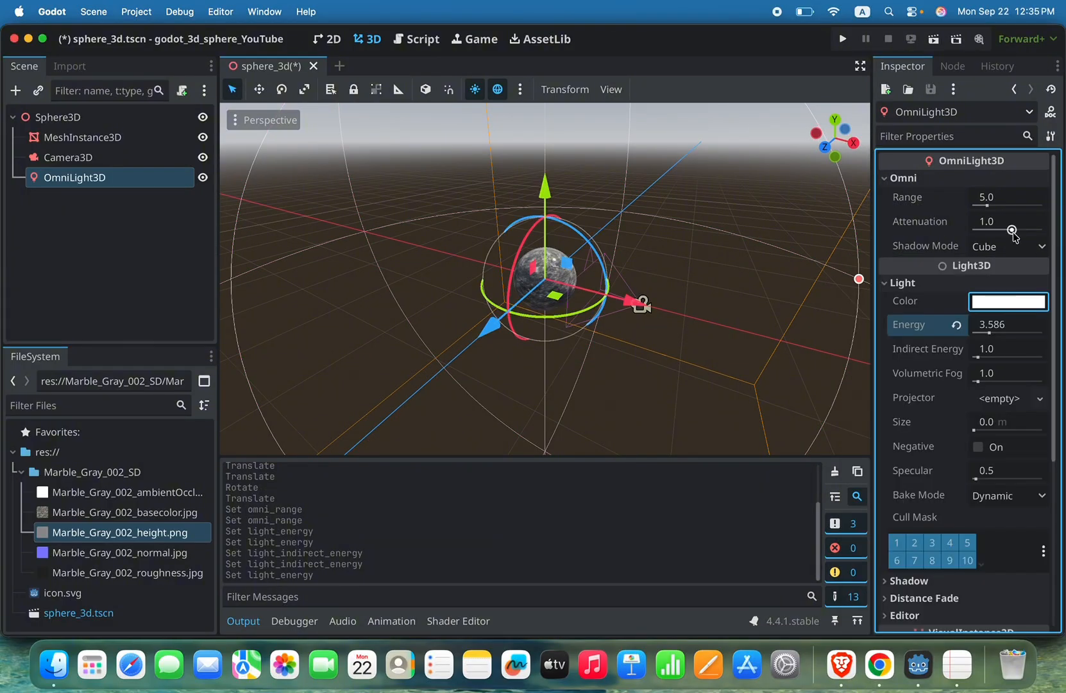
mouse_move(1012, 235)
left_mouse_down()
mouse_move(1021, 230)
mouse_move(1001, 225)
left_mouse_up()
left_click(956, 223)
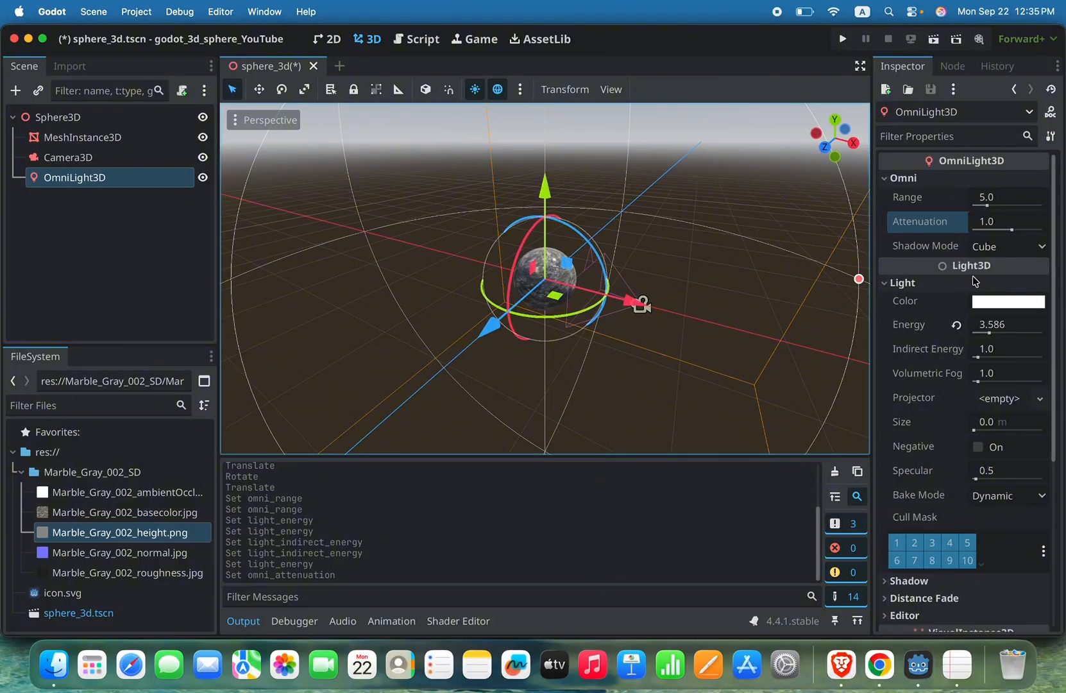
Step: Add a DirectionalLight3D child node to the Sphere3D root node
left_click(73, 117)
right_click(75, 119)
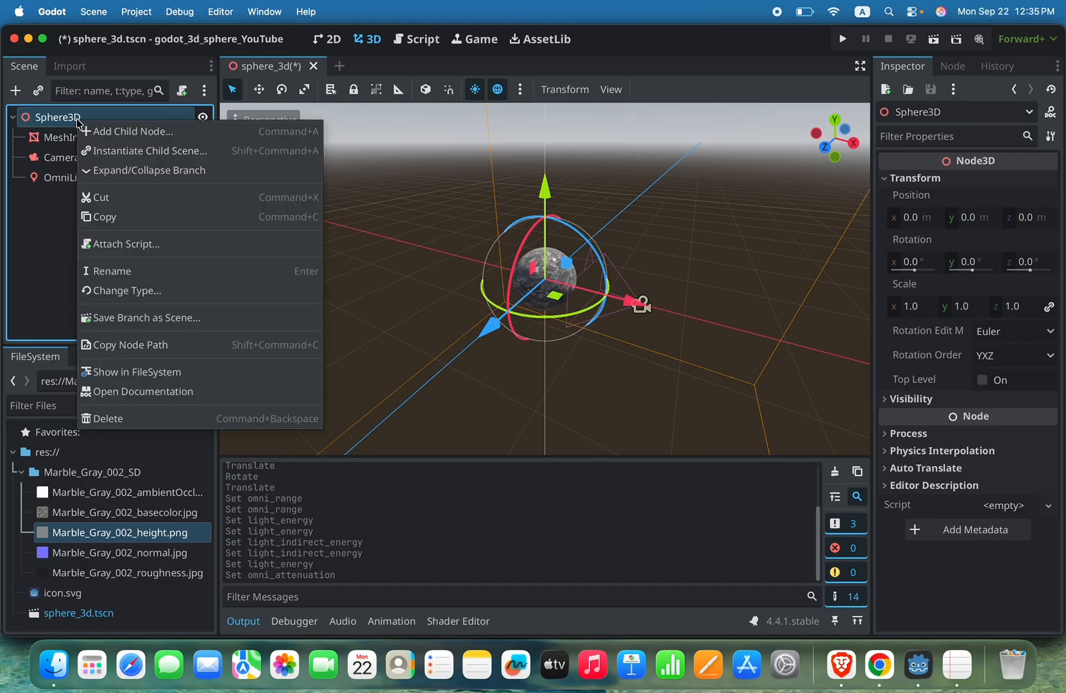
left_click(120, 132)
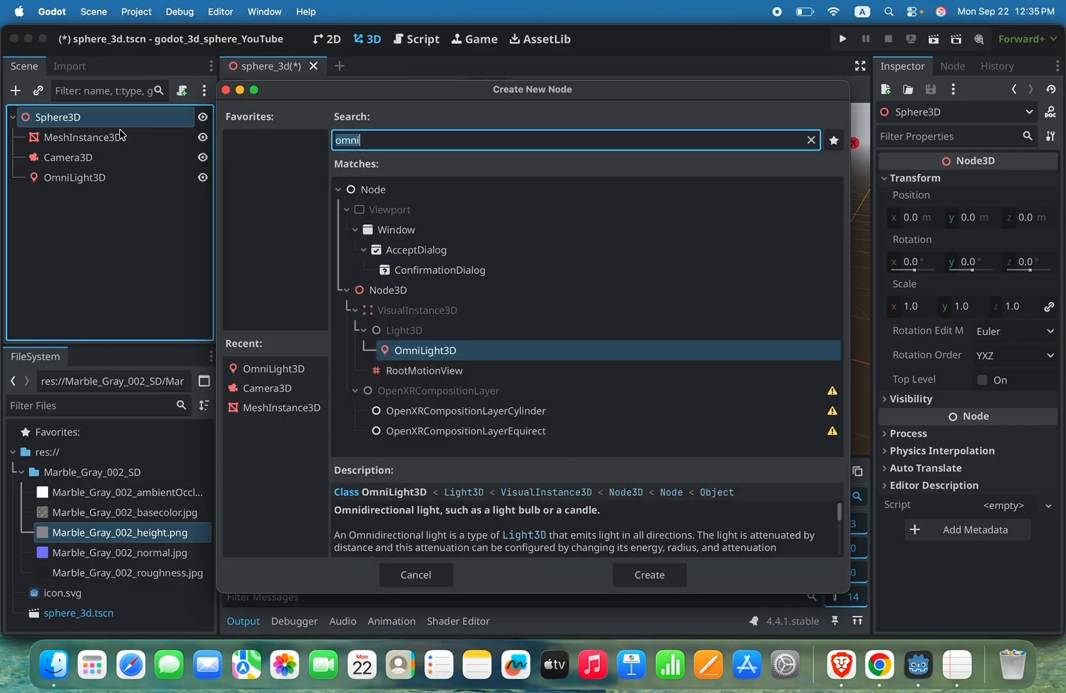
type("directi")
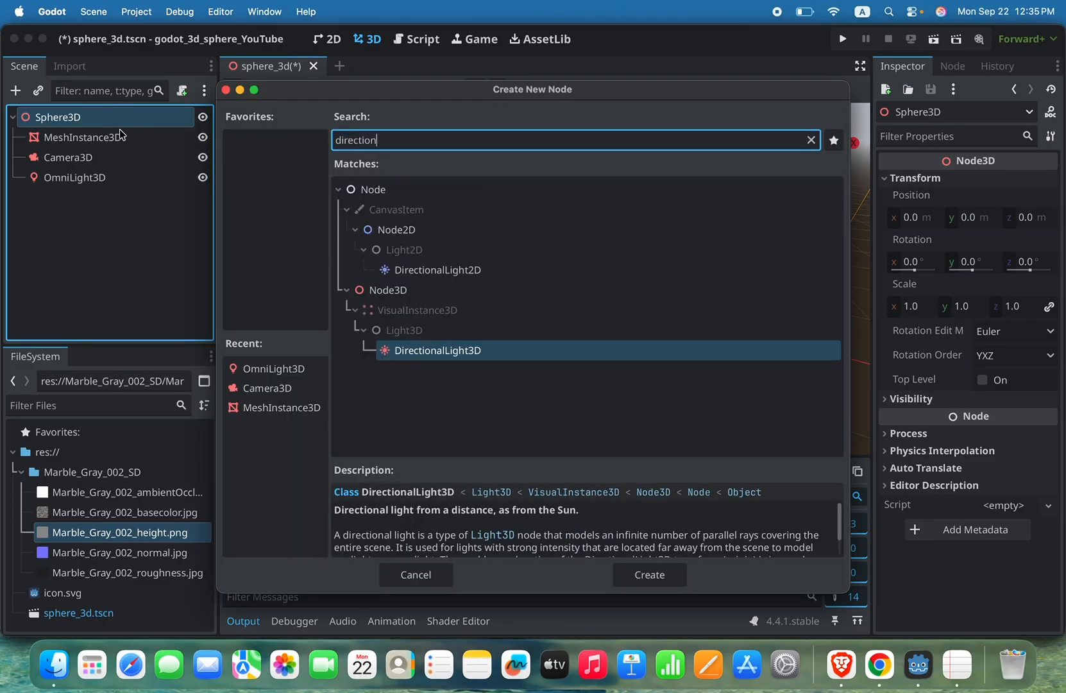
left_click(442, 357)
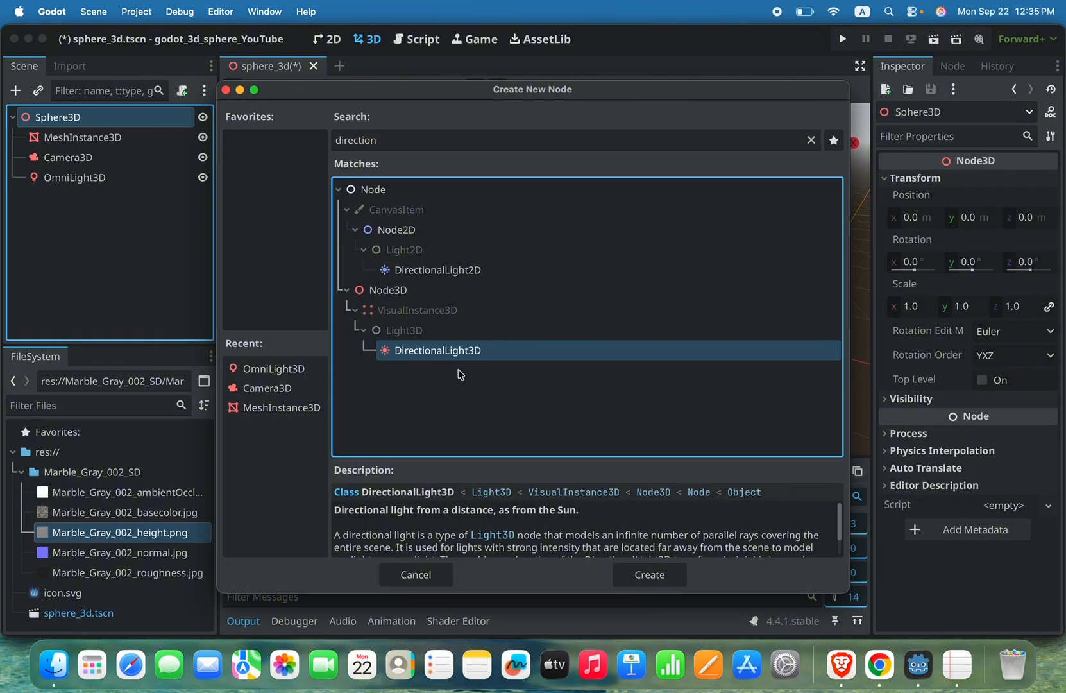
left_click(649, 575)
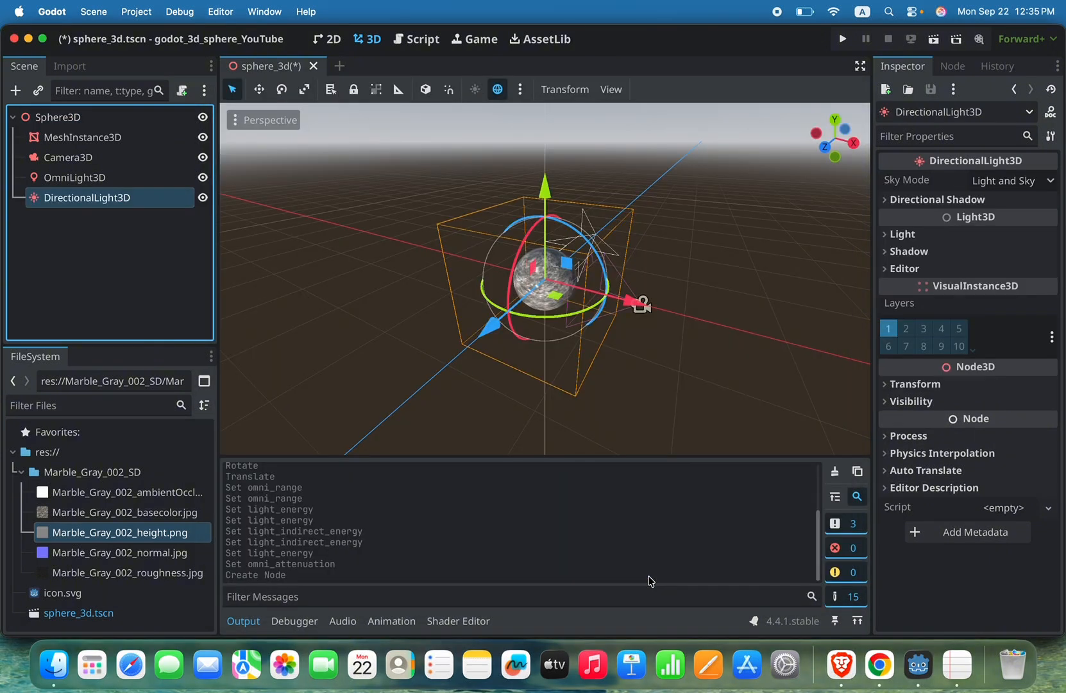
Step: Move DirectionalLight3D along the X axis to just beyond the camera and rotate it to shine toward the sphere
left_click(114, 194)
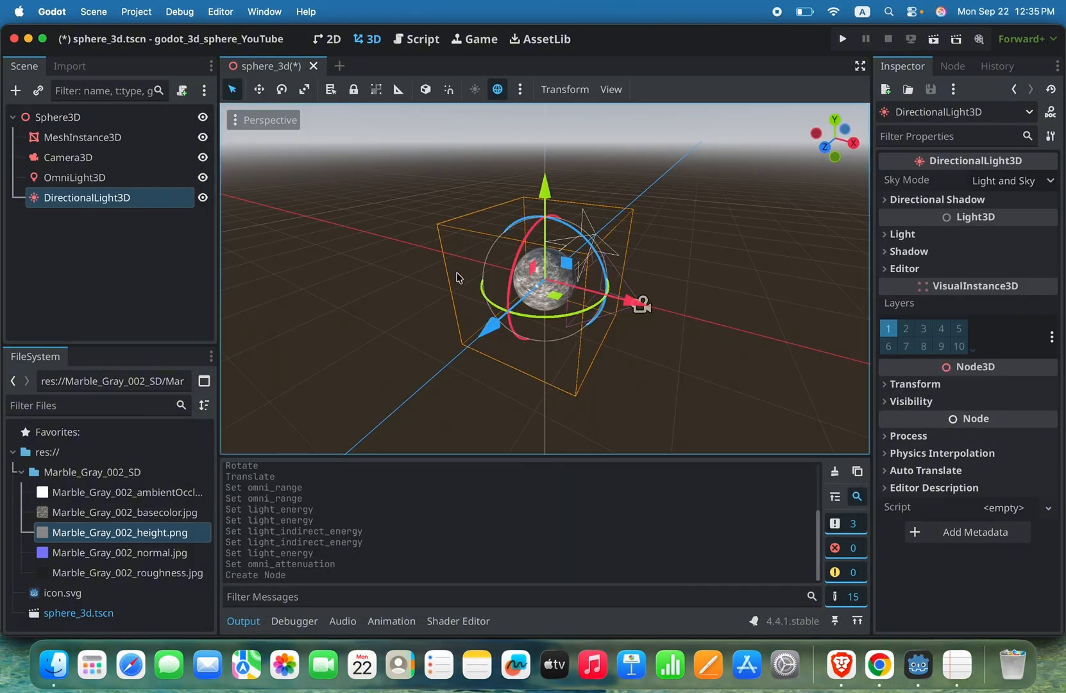
left_click_drag(640, 301, 794, 355)
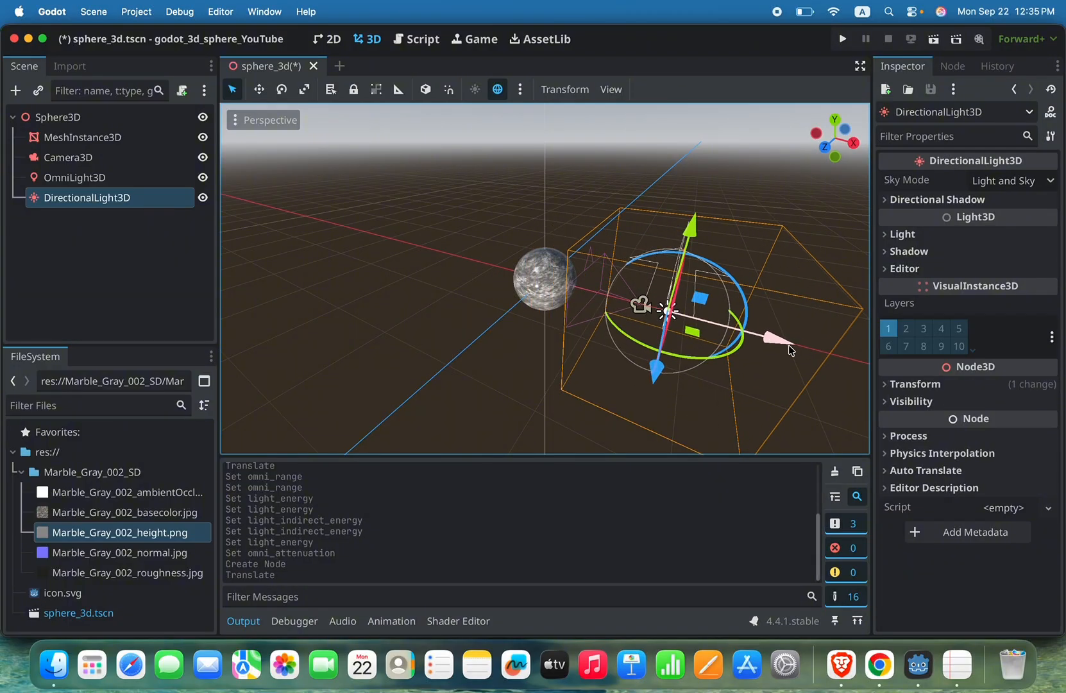
left_click(655, 351)
left_click(100, 197)
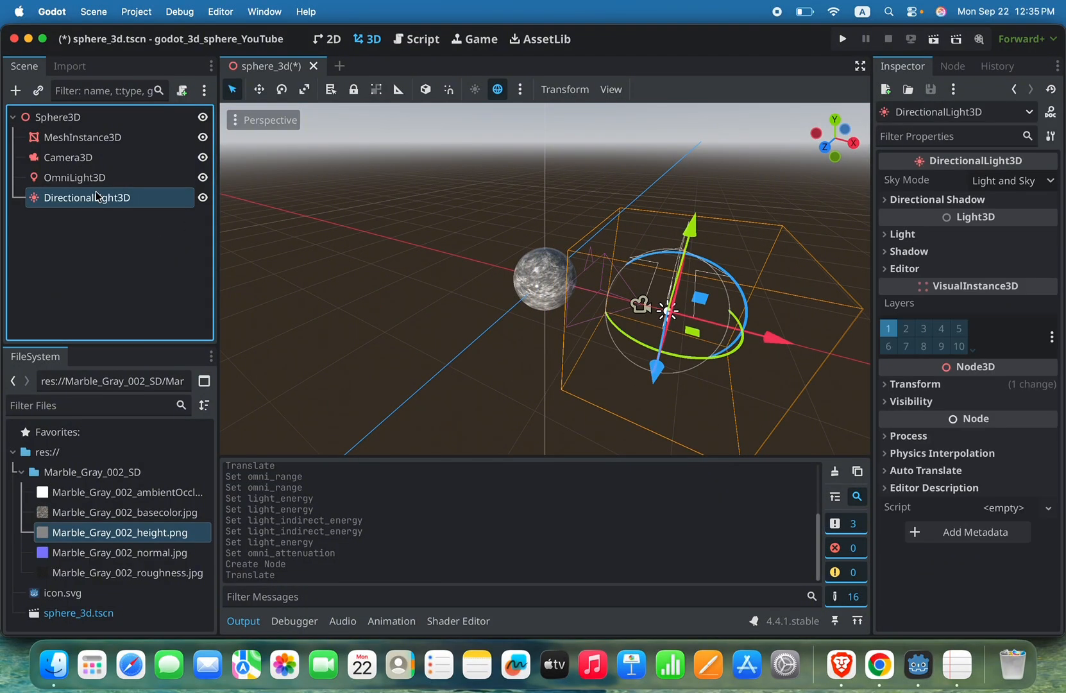
left_click_drag(625, 339, 685, 332)
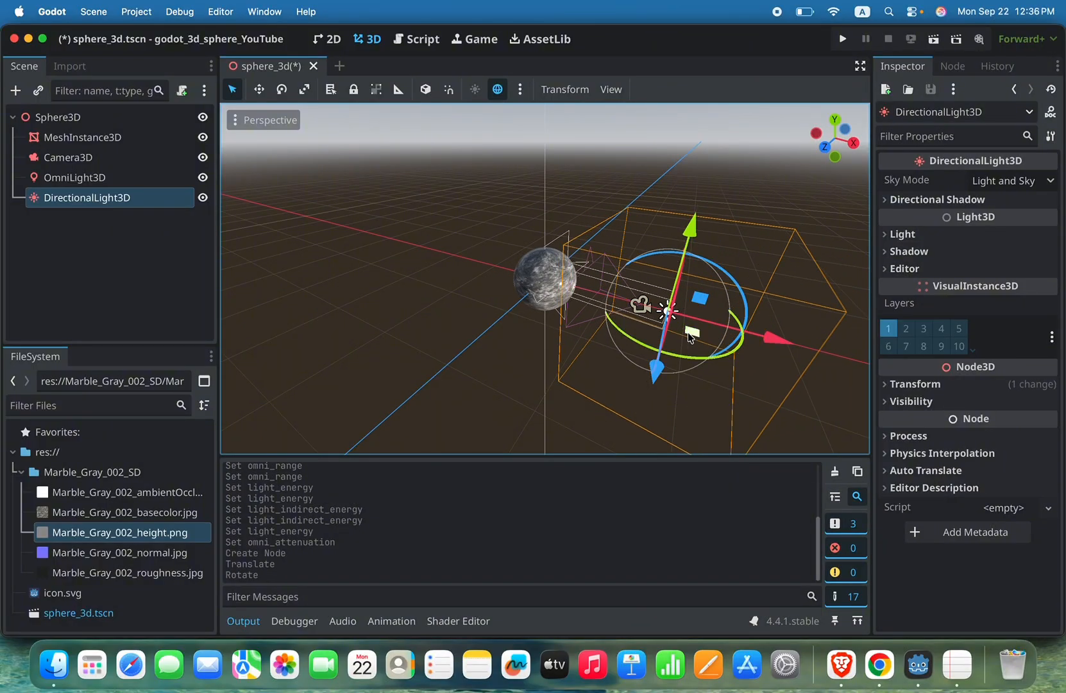
left_click_drag(764, 333, 661, 352)
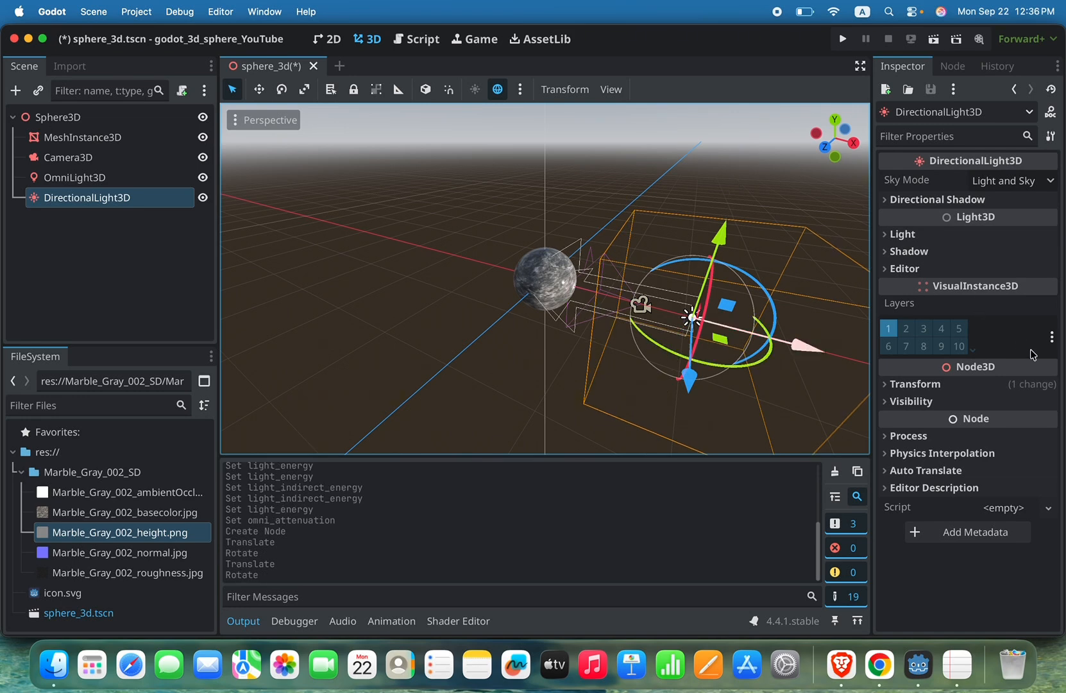
Step: Try an energy of 1.727 on the directional light, reset it to 1.0, and save the scene
left_click(880, 233)
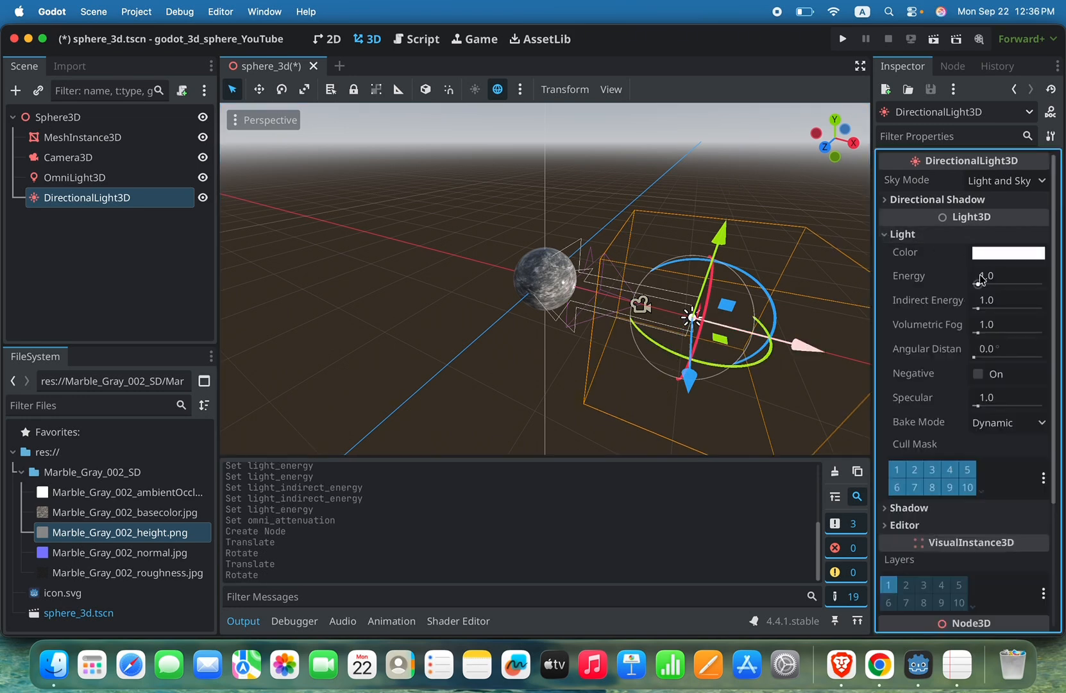
mouse_move(979, 281)
left_mouse_down()
mouse_move(1034, 283)
mouse_move(982, 284)
left_mouse_up()
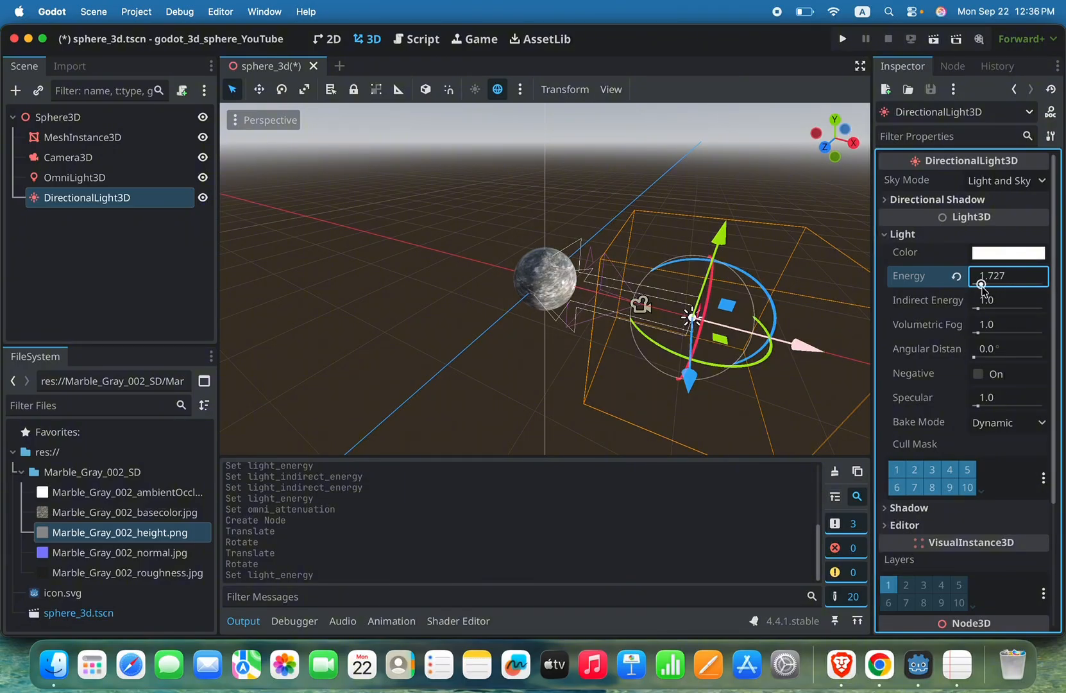
left_click(956, 276)
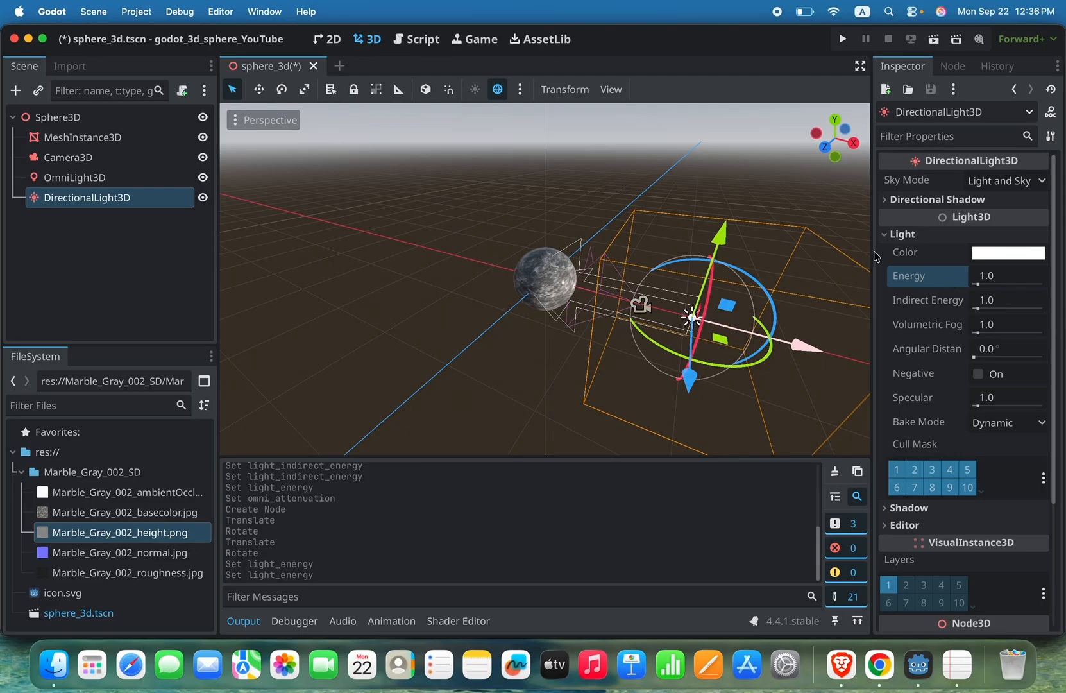
key("super+s")
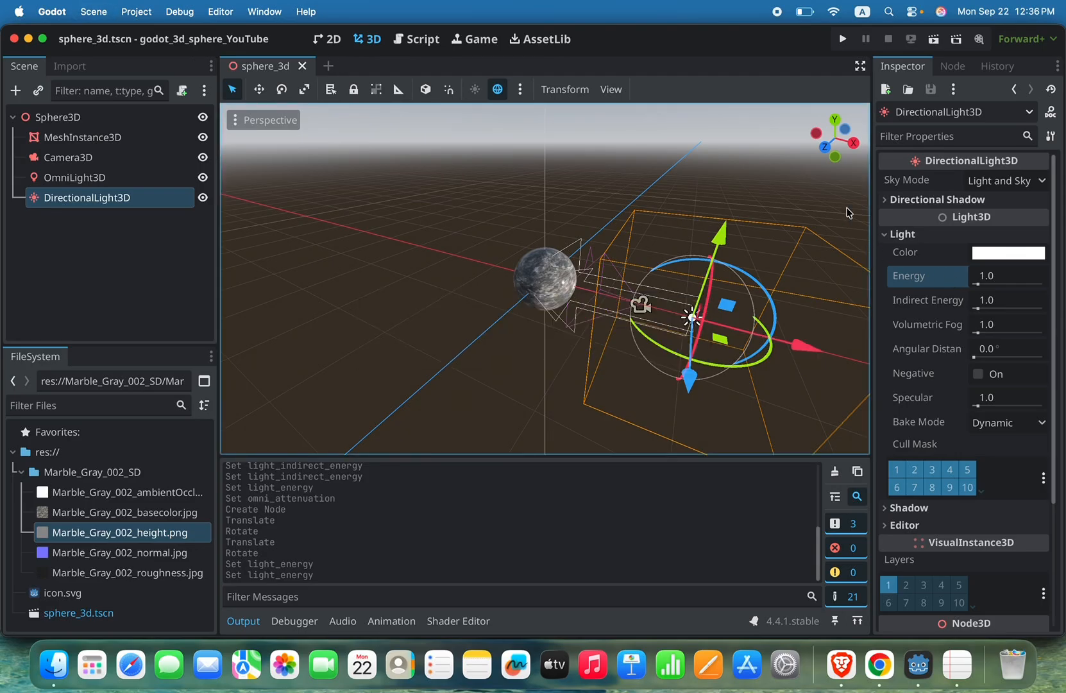
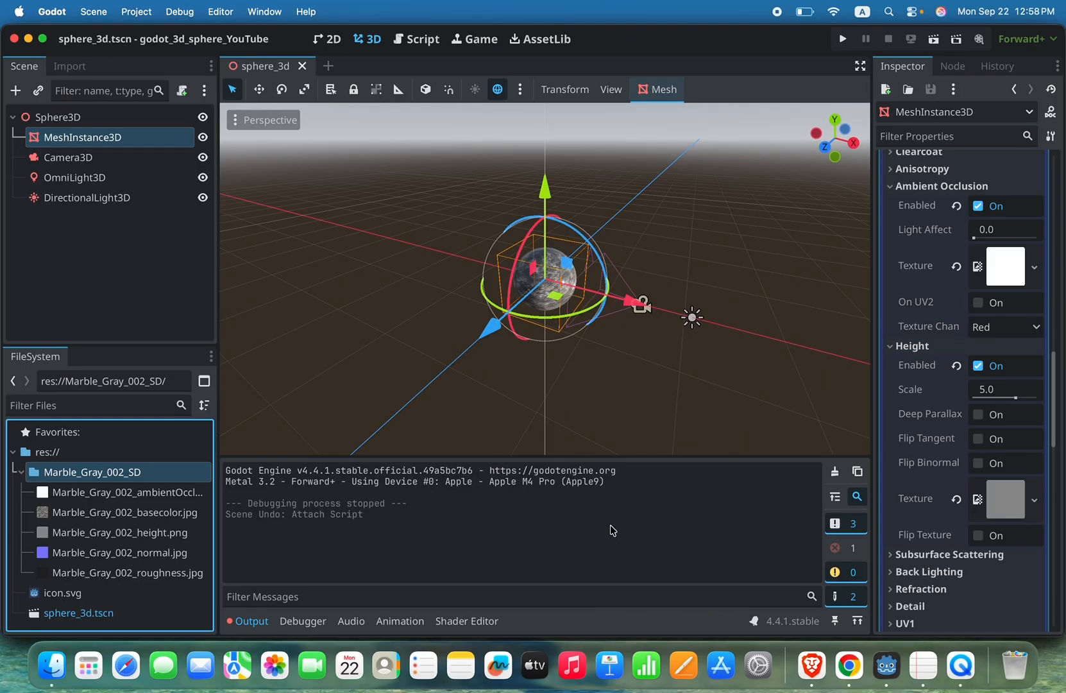
Step: Review the MeshInstance3D, Camera3D, OmniLight3D and DirectionalLight3D nodes under the Sphere3D root, including the sphere's mesh and material properties
left_click(621, 394)
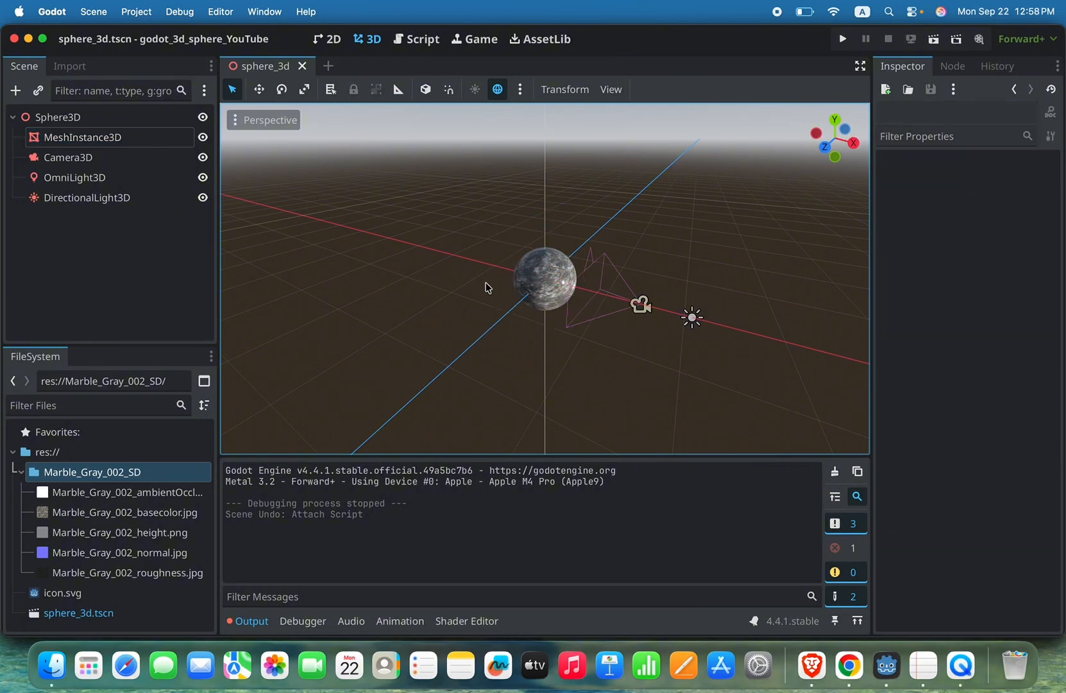
left_click(119, 139)
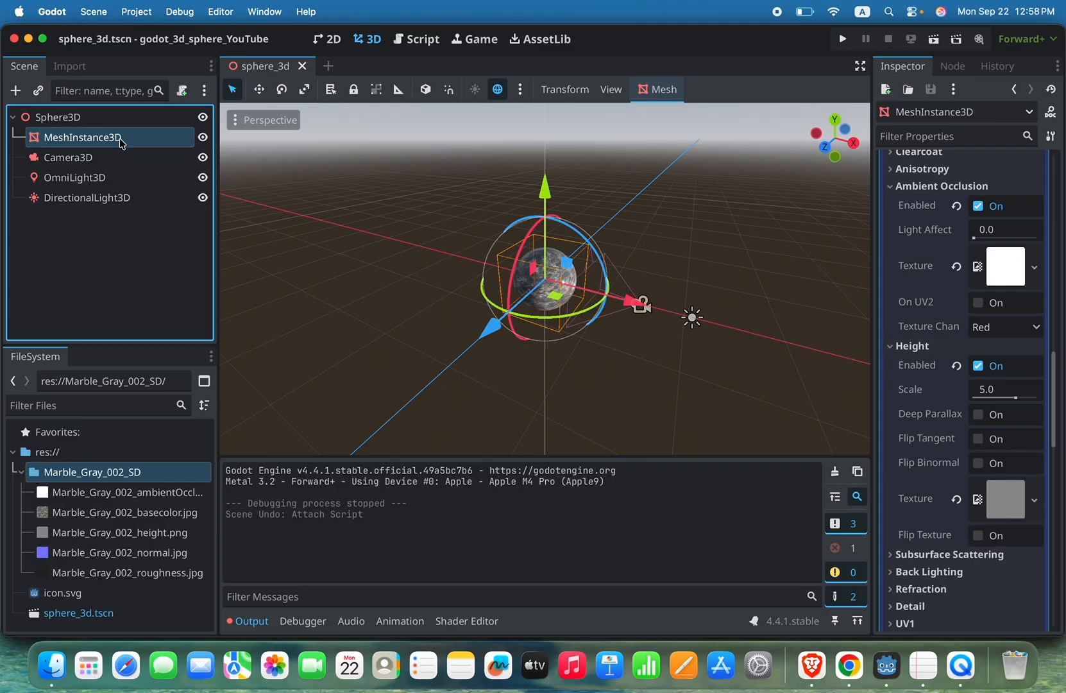
left_click(112, 158)
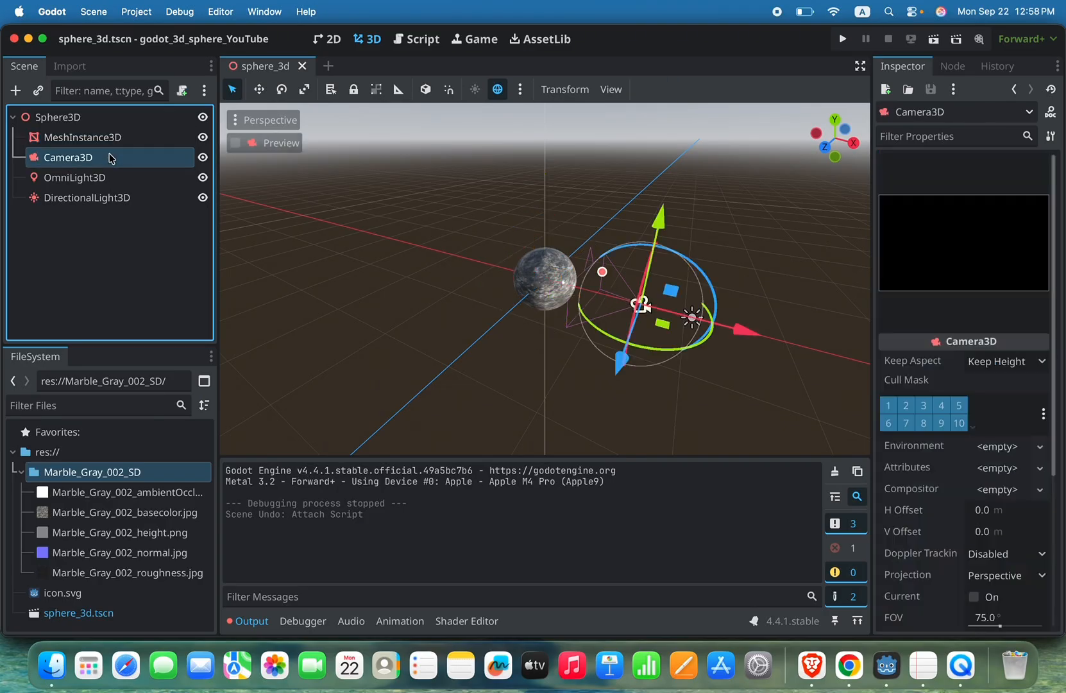
left_click(118, 183)
left_click(114, 199)
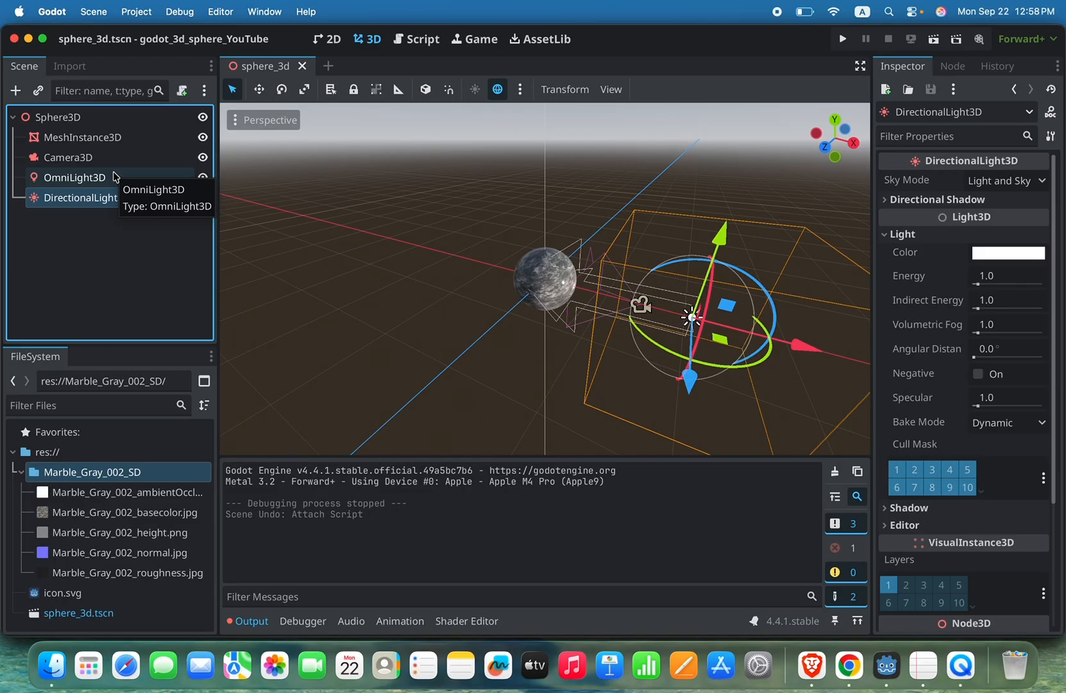
left_click(109, 142)
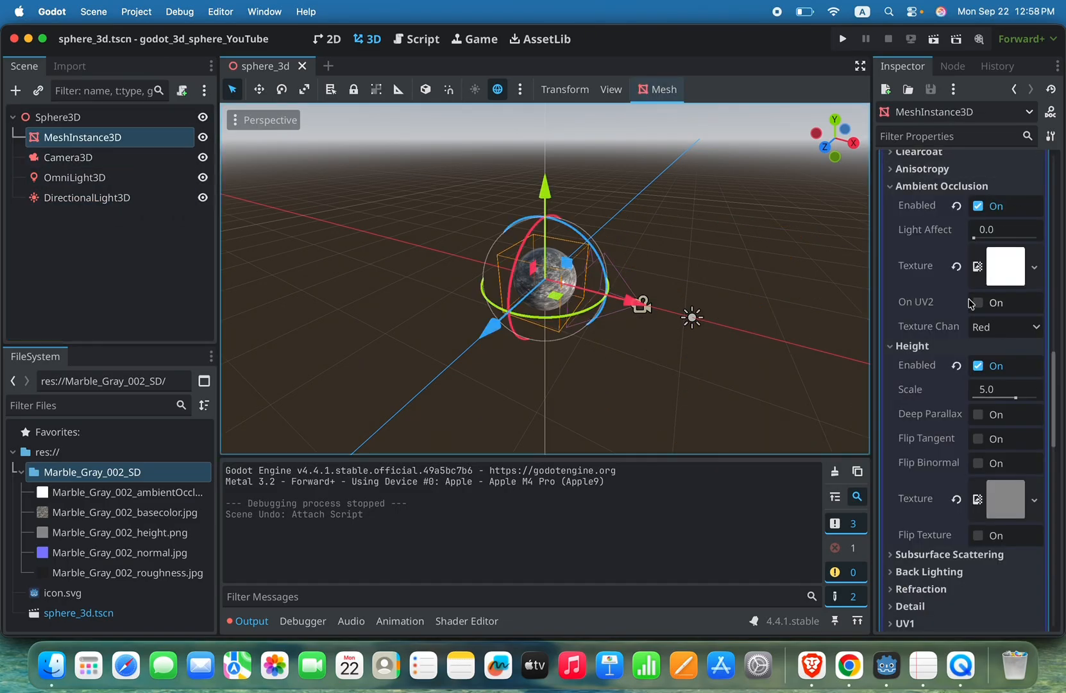
scroll(968, 333, "up", 10)
scroll(965, 370, "up", 5)
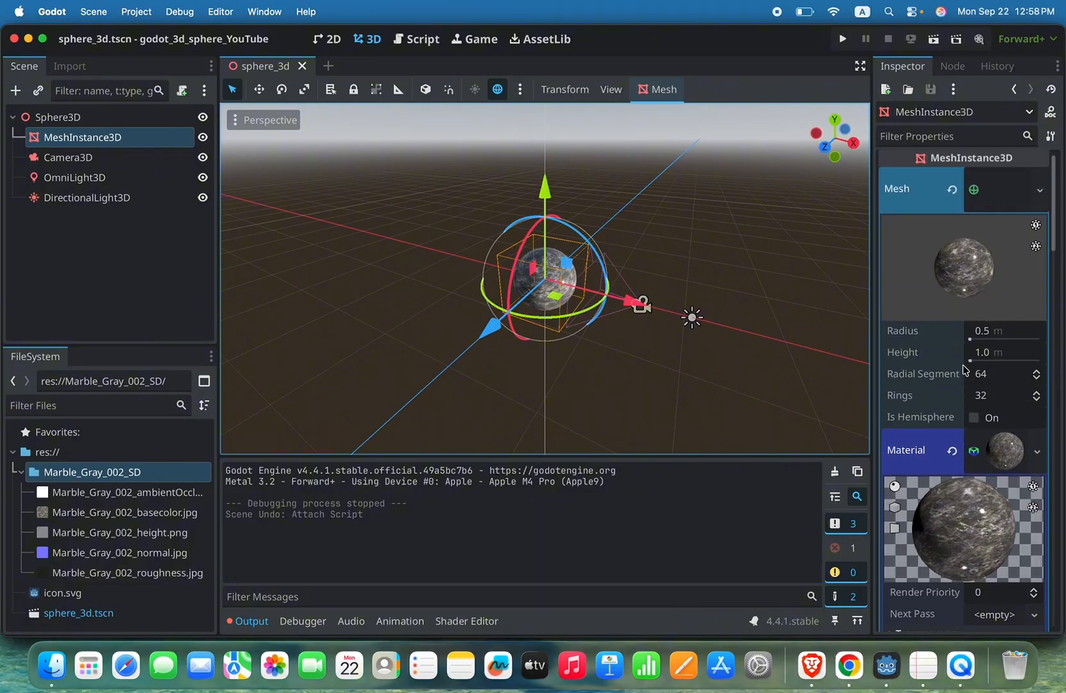
scroll(965, 370, "down", 15)
scroll(963, 370, "up", 15)
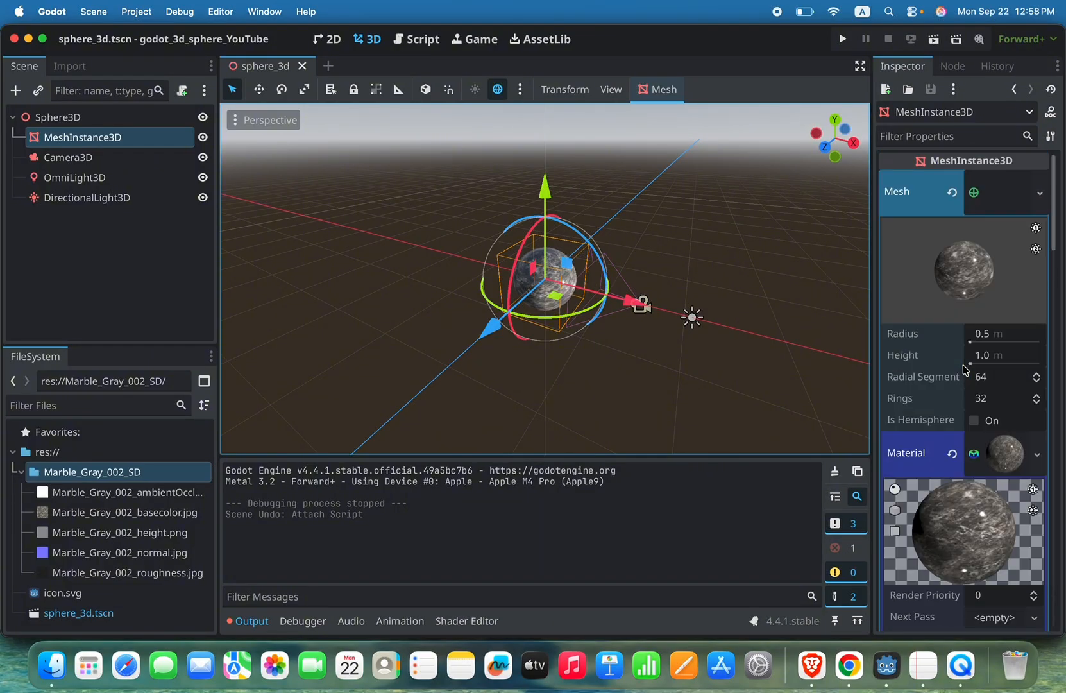
left_click(119, 160)
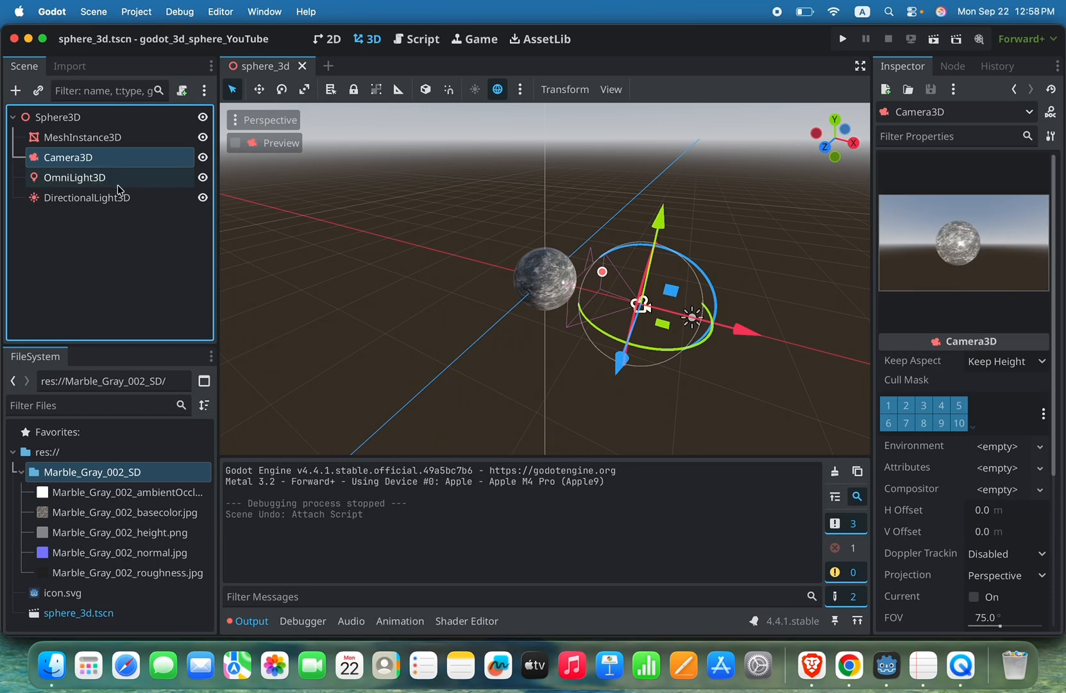
left_click(116, 141)
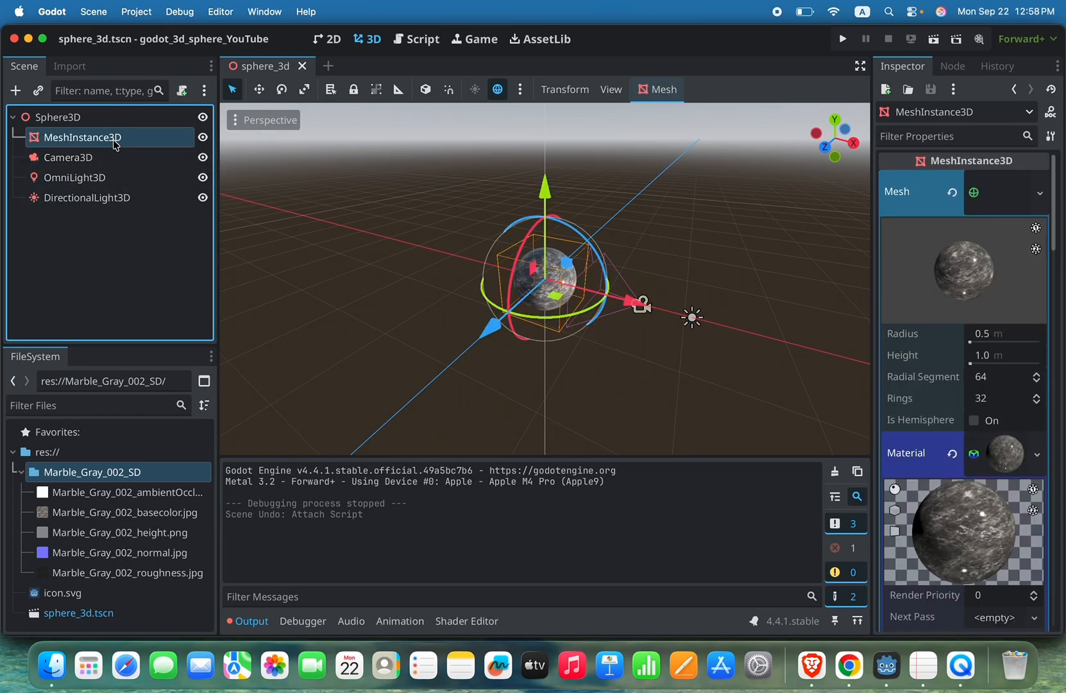
left_click(75, 118)
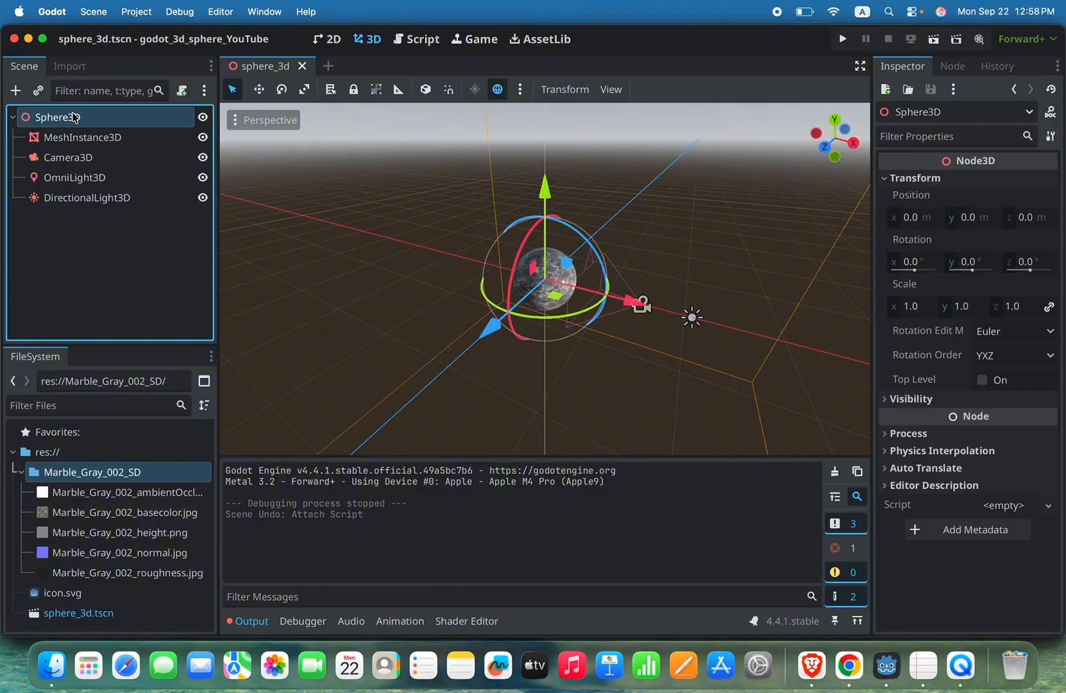
left_click(89, 141)
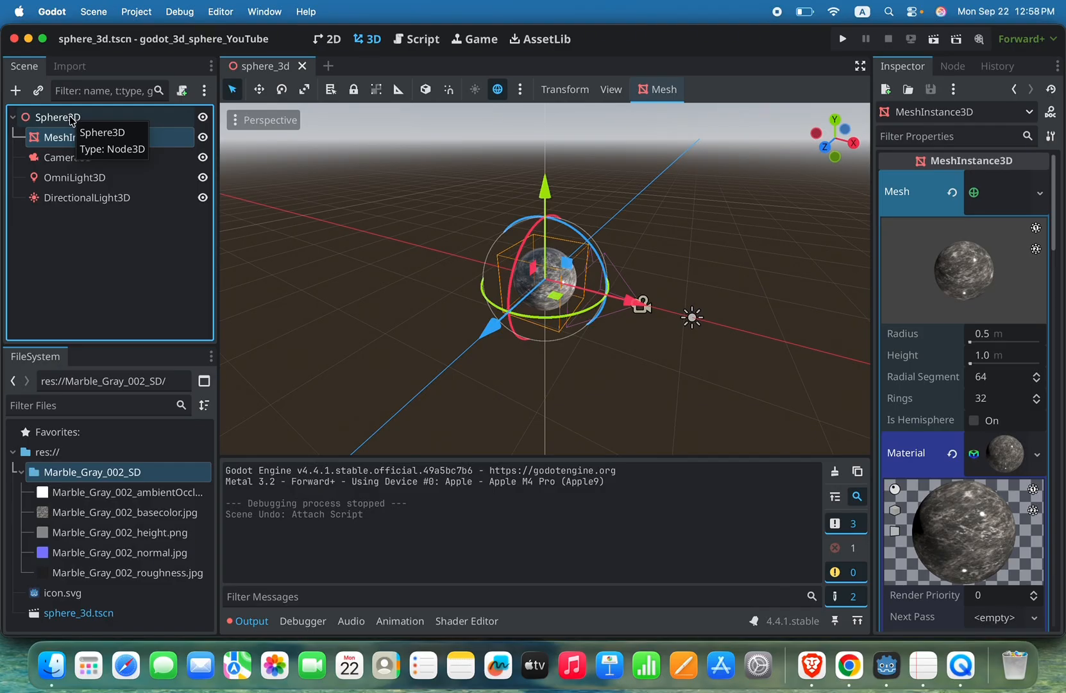
left_click(76, 154)
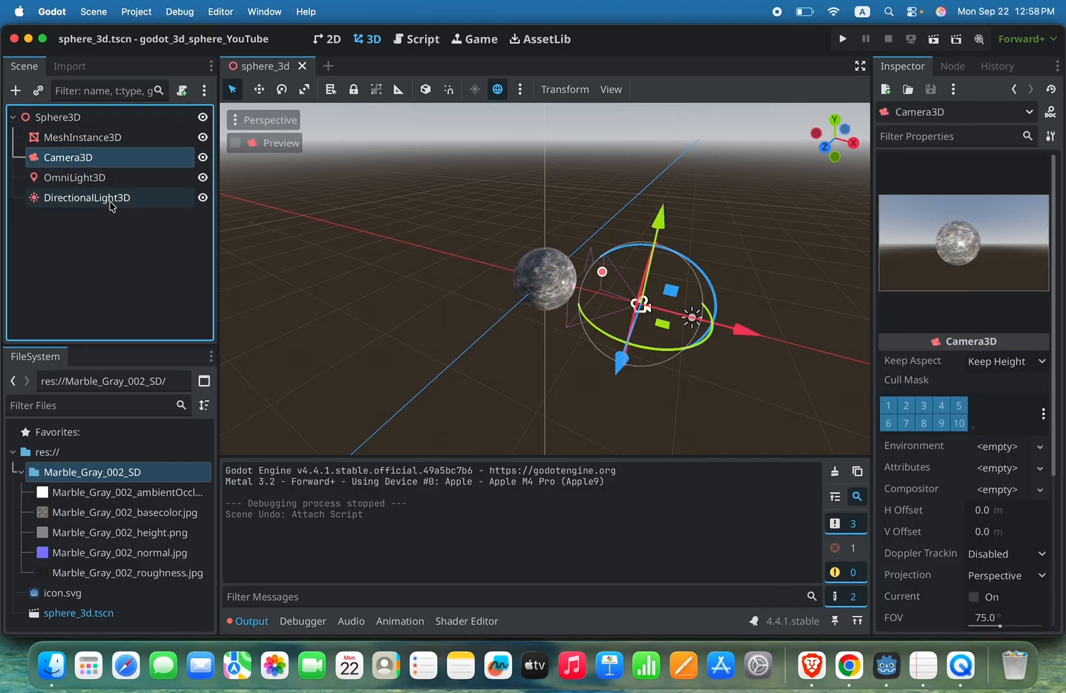
Step: Attach a new GDScript res://mesh_instance_3d.gd to the MeshInstance3D node, using the Object: Empty template
left_click(103, 143)
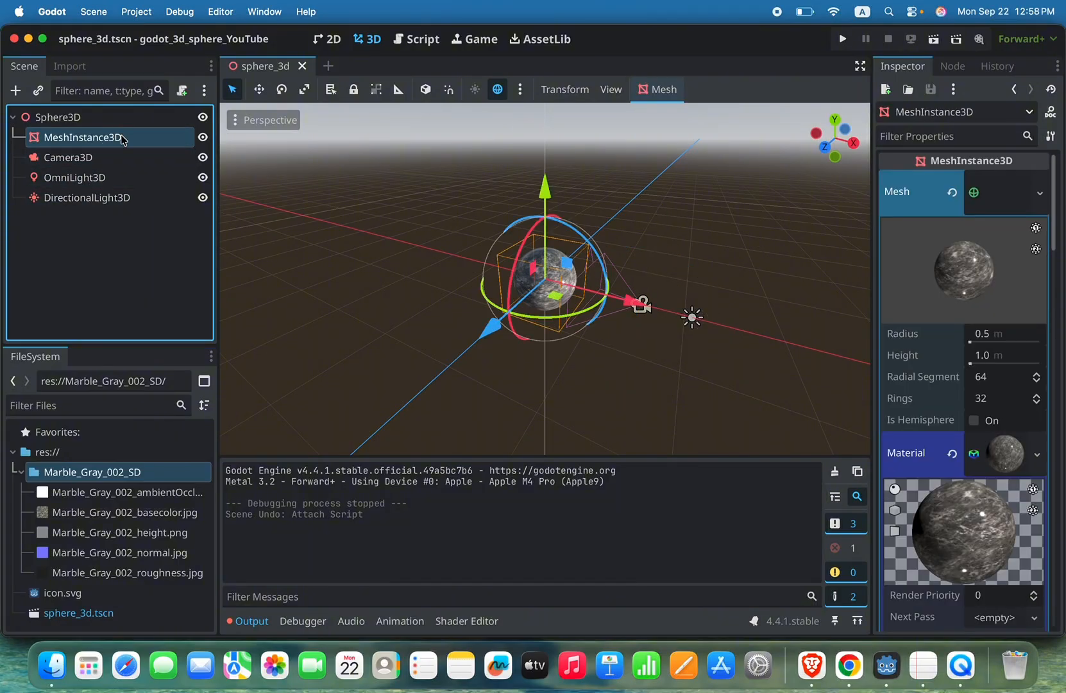
right_click(125, 142)
left_click(104, 139)
right_click(117, 141)
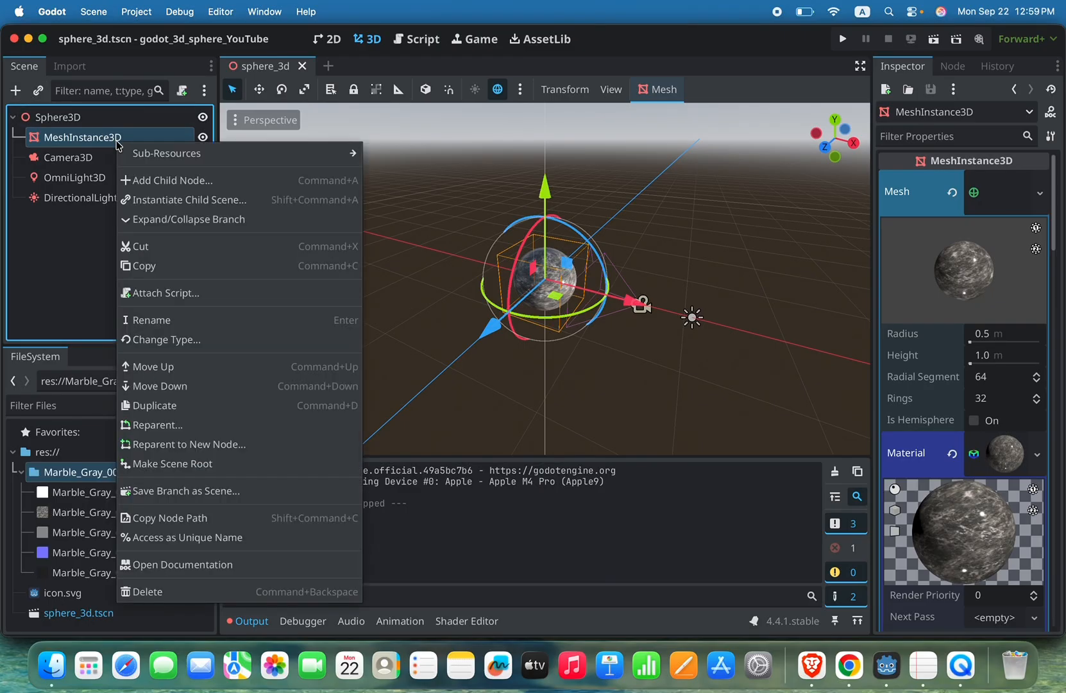
left_click(191, 294)
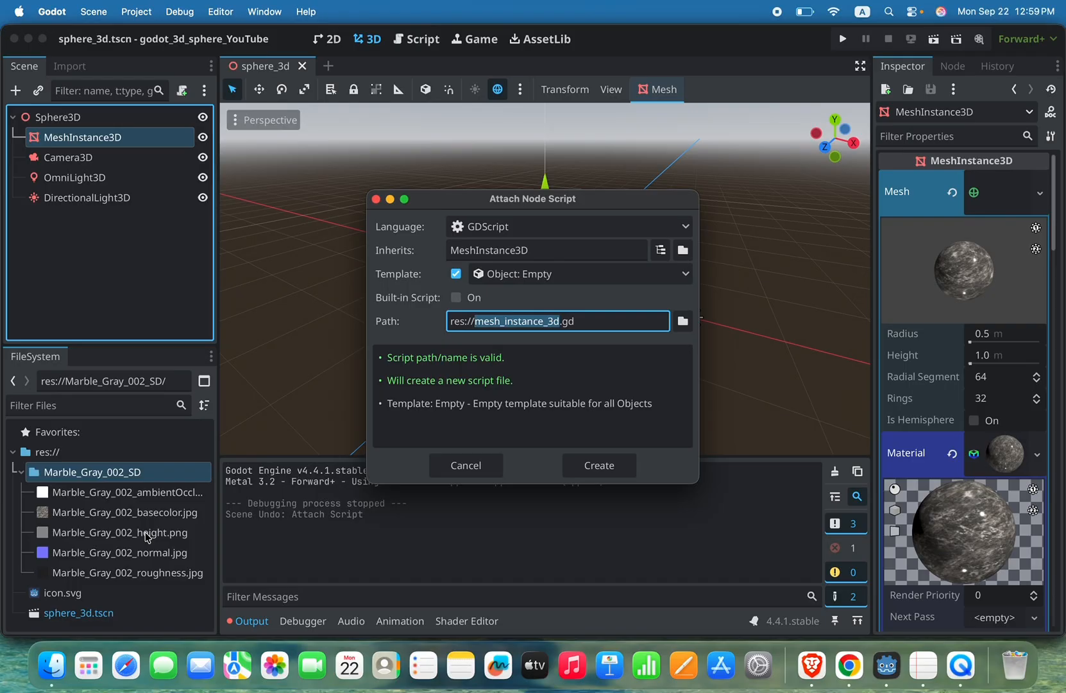
left_click(537, 276)
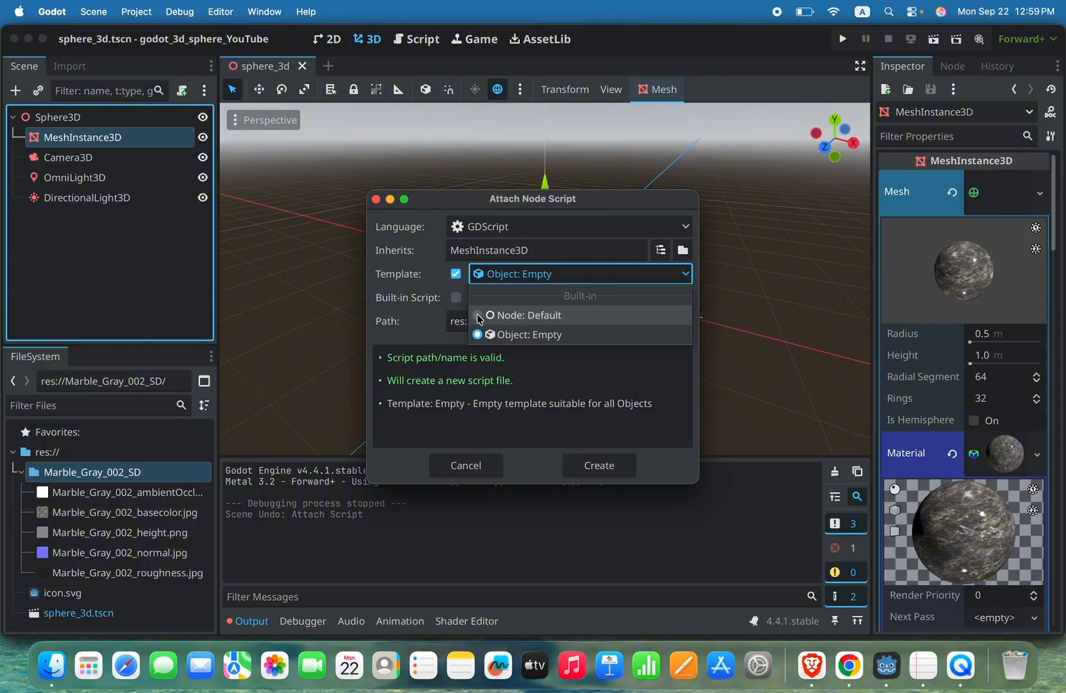
left_click(546, 370)
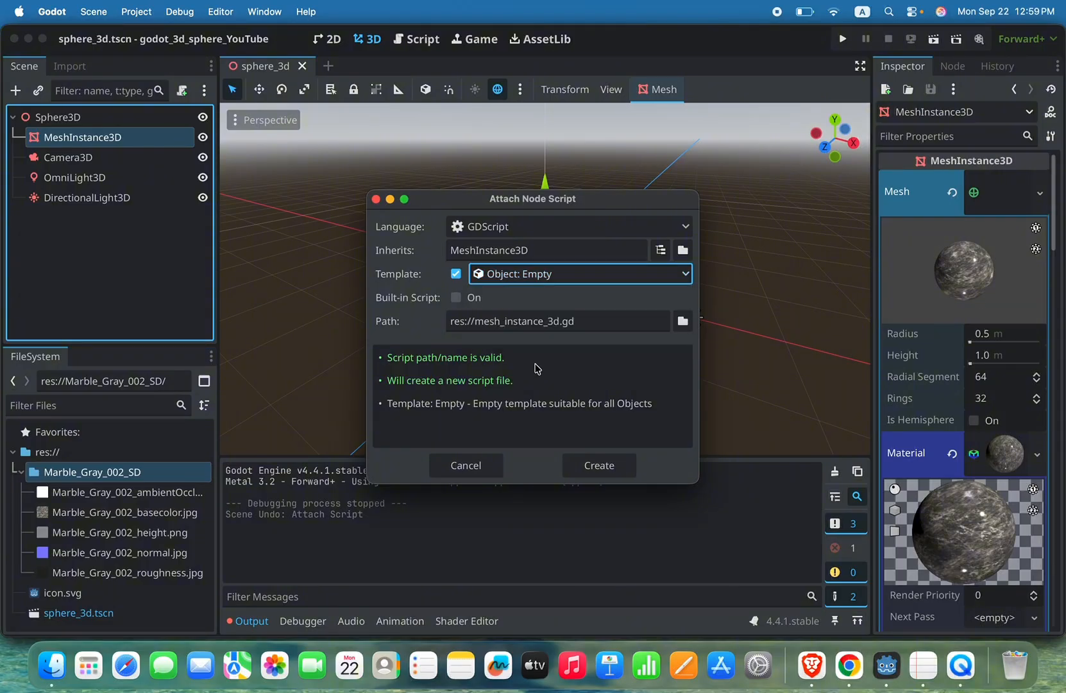
left_click(622, 463)
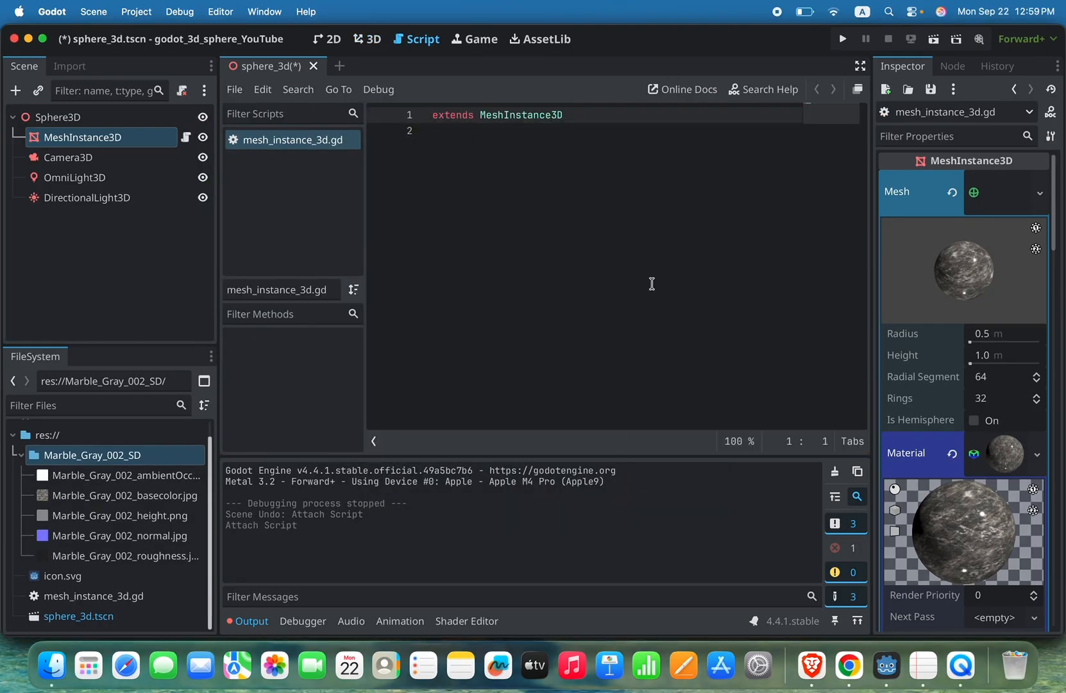
Step: Look over the 3D and 2D workspaces and browse the add-ons offered in the asset library
left_click(368, 39)
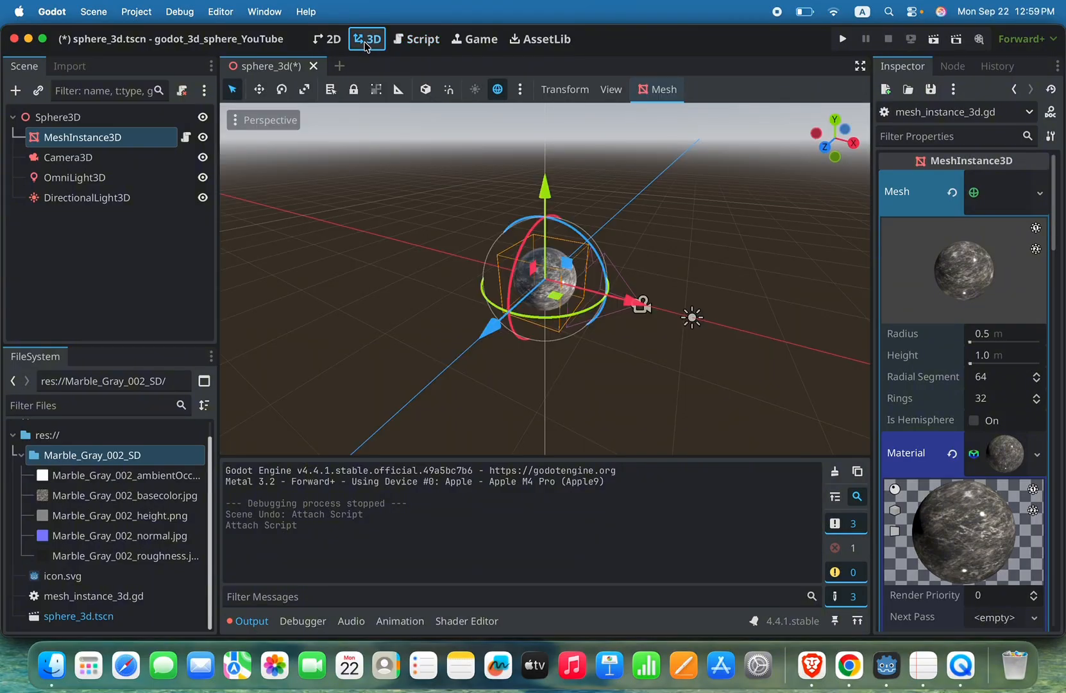
left_click(329, 40)
left_click(368, 40)
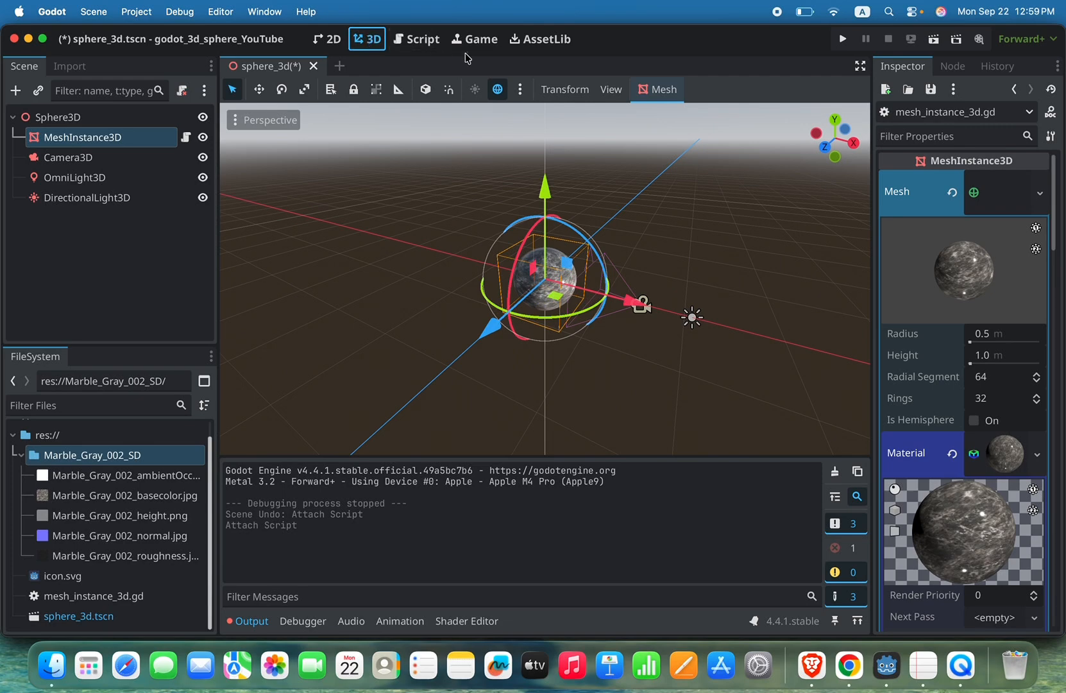
left_click(537, 32)
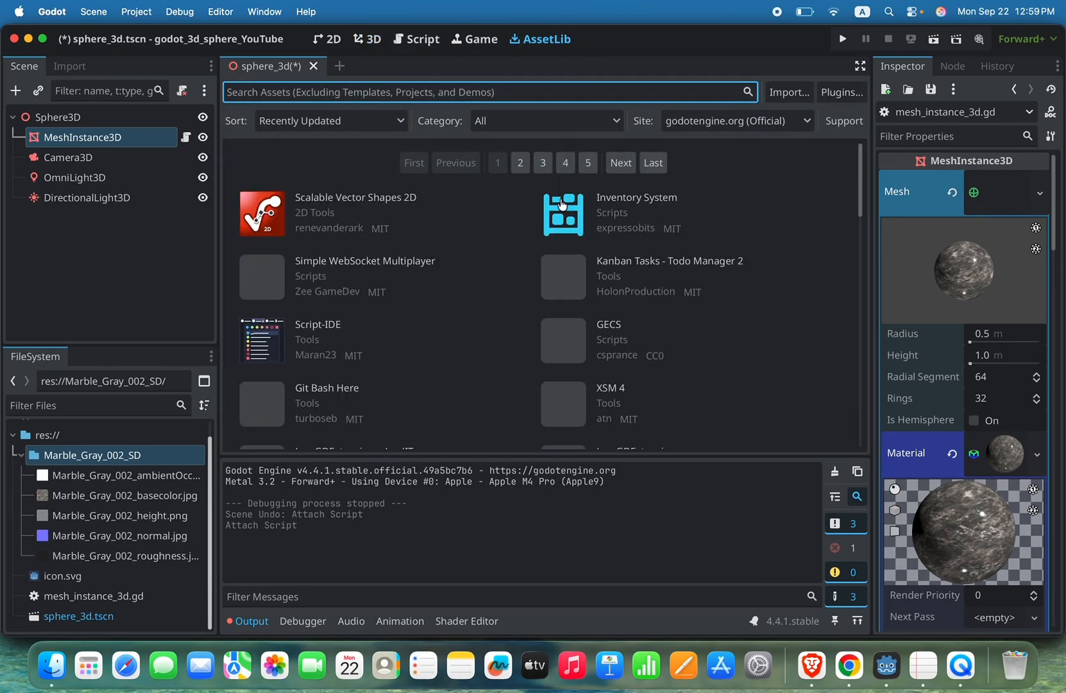
scroll(648, 334, "down", 5)
scroll(649, 336, "down", 5)
scroll(650, 336, "up", 8)
scroll(649, 336, "down", 12)
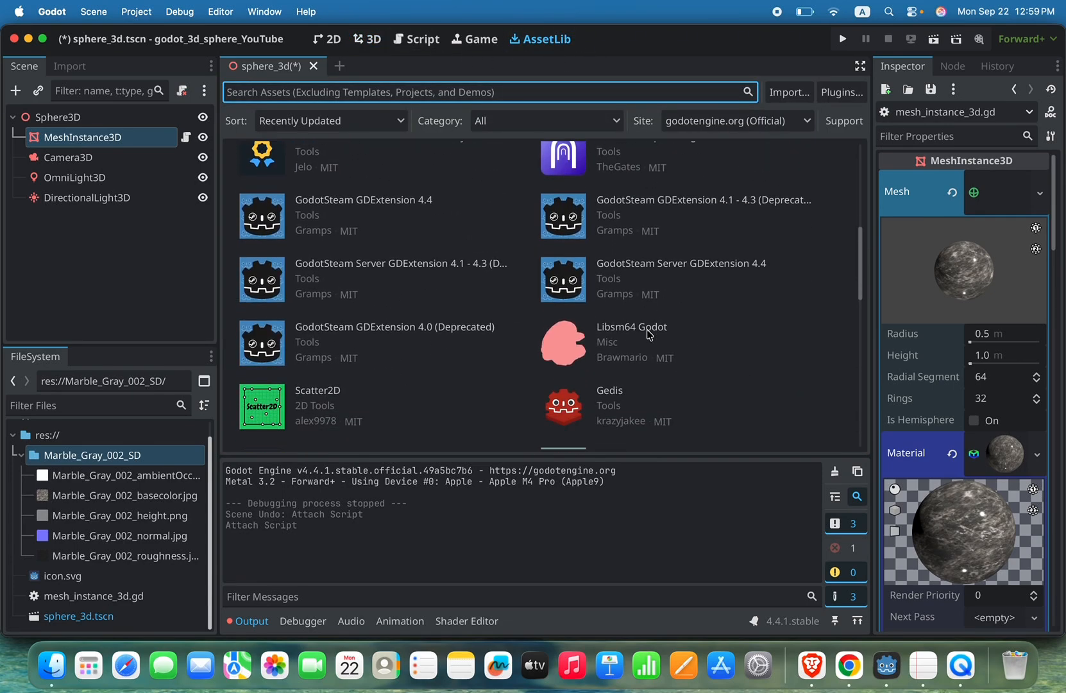
scroll(651, 338, "up", 15)
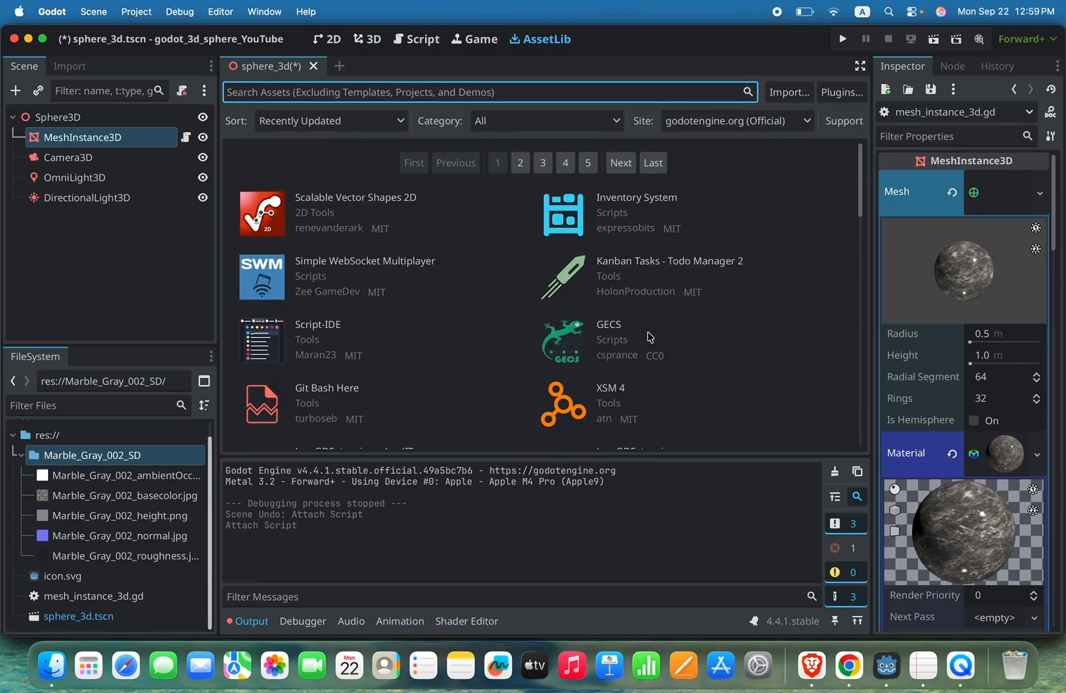
Step: Declare an exported float variable spin_speed with the value 0.2 below the extends line in mesh_instance_3d.gd
left_click(431, 49)
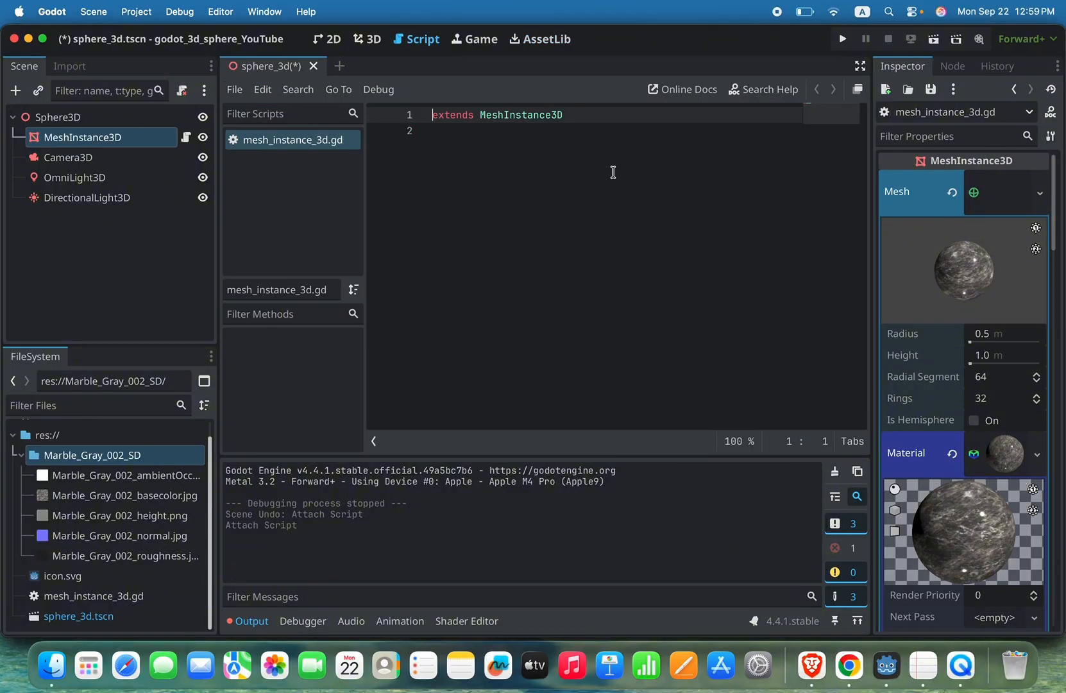
left_click(605, 115)
key("Return")
key("Return")
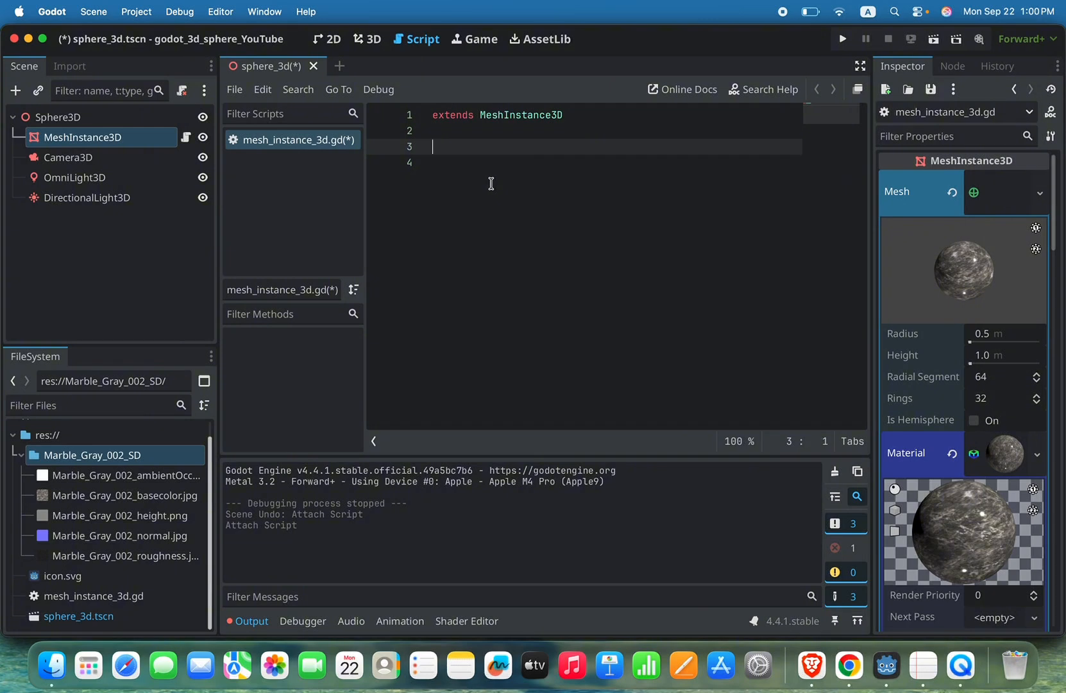
type("@")
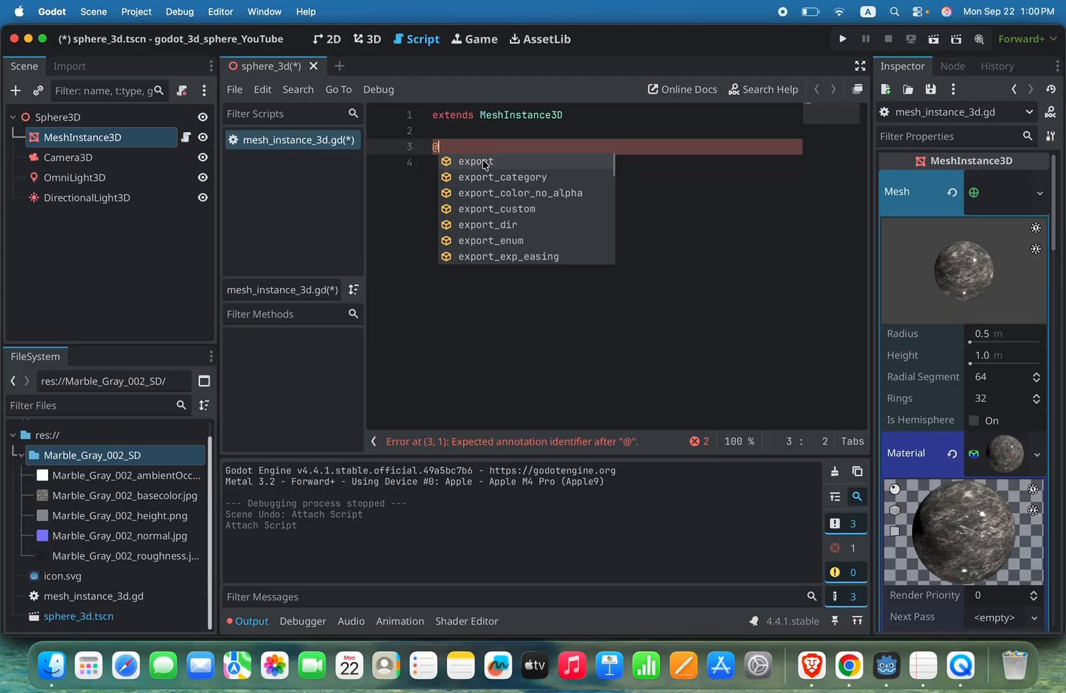
left_click(485, 163)
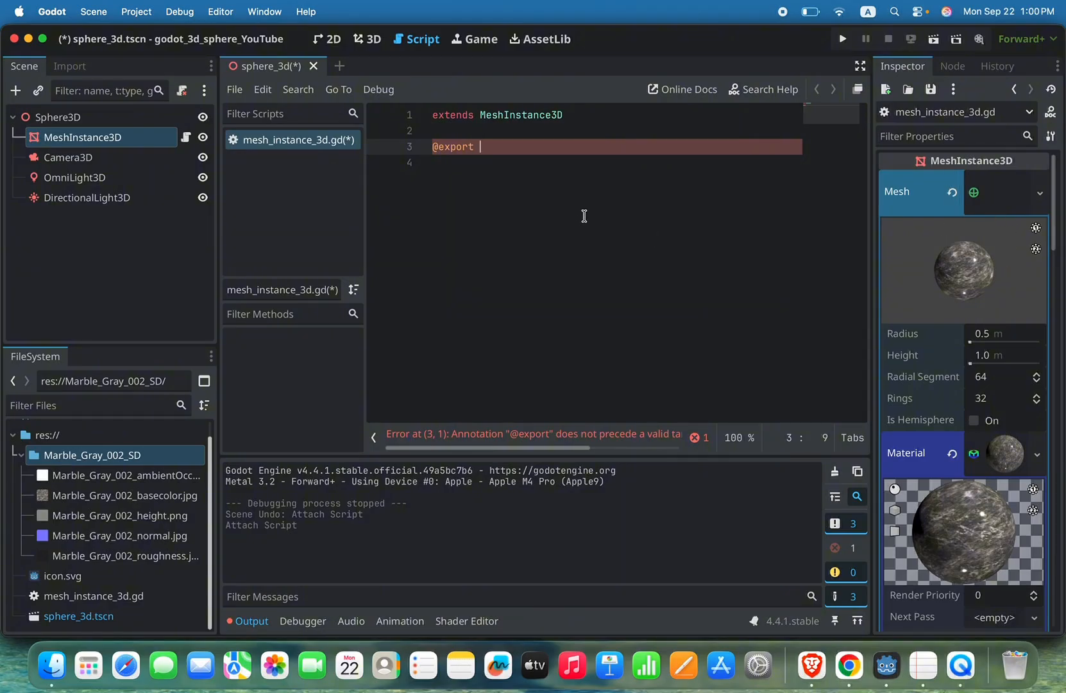
type("var ")
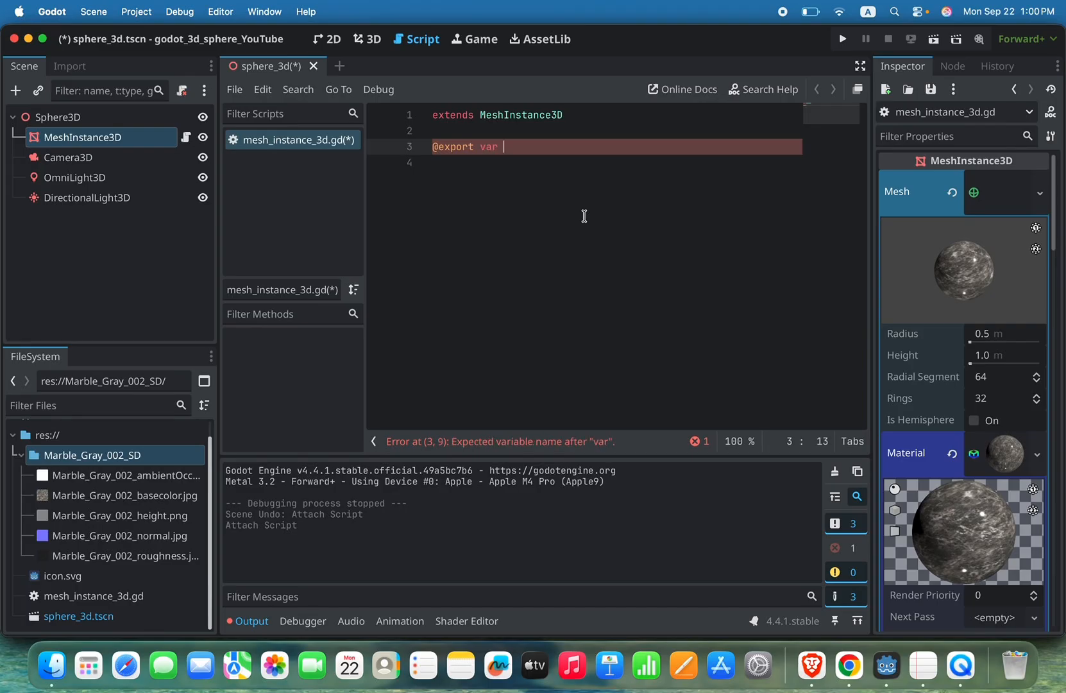
type("spin_spped")
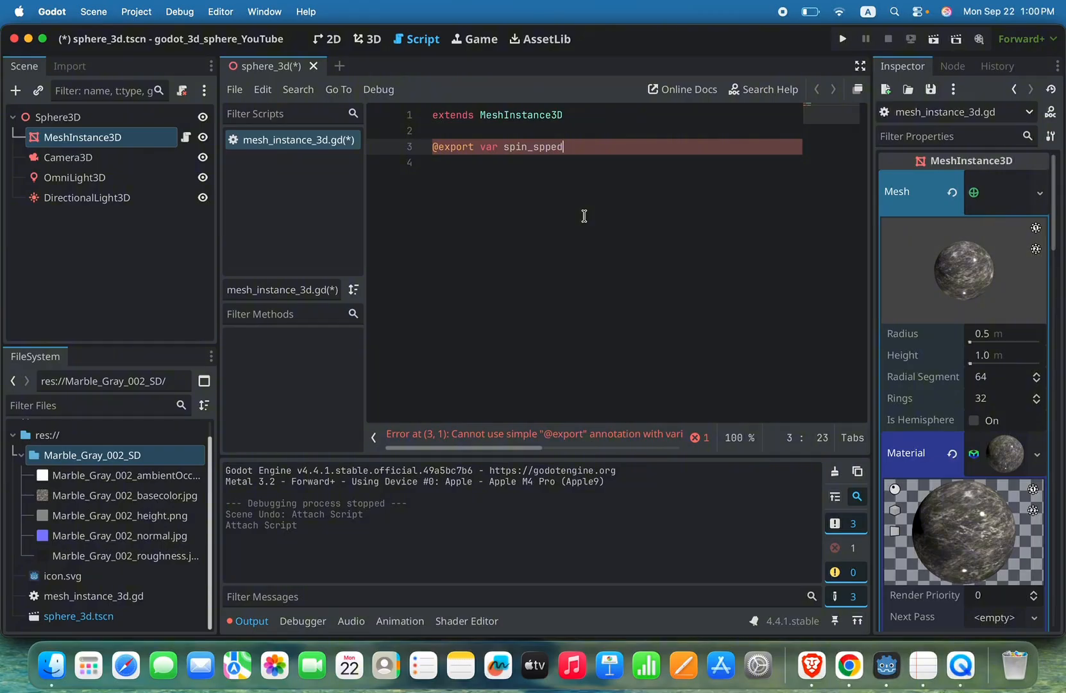
key("BackSpace")
key("BackSpace")
key("BackSpace")
type("eed: ")
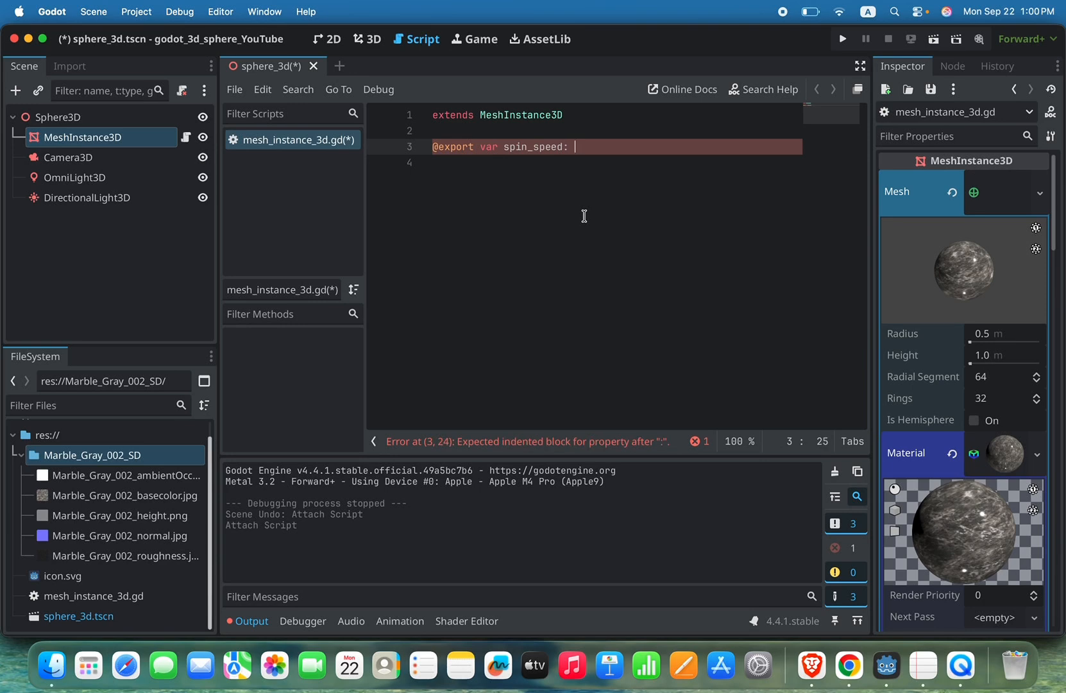
type("float ")
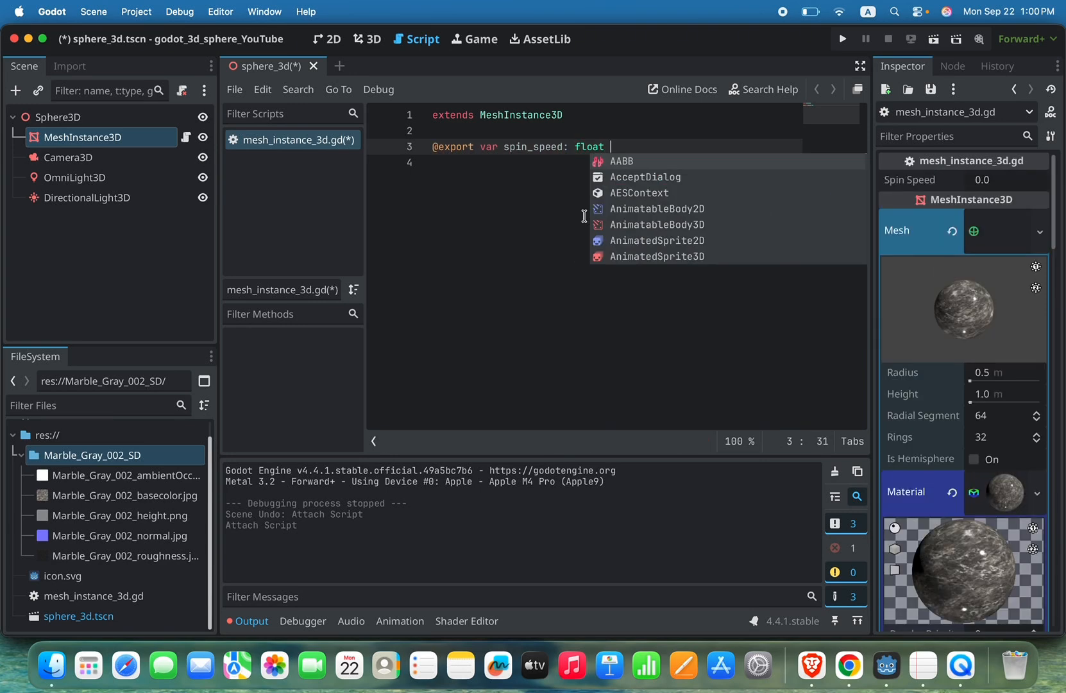
type("= 0.2 ")
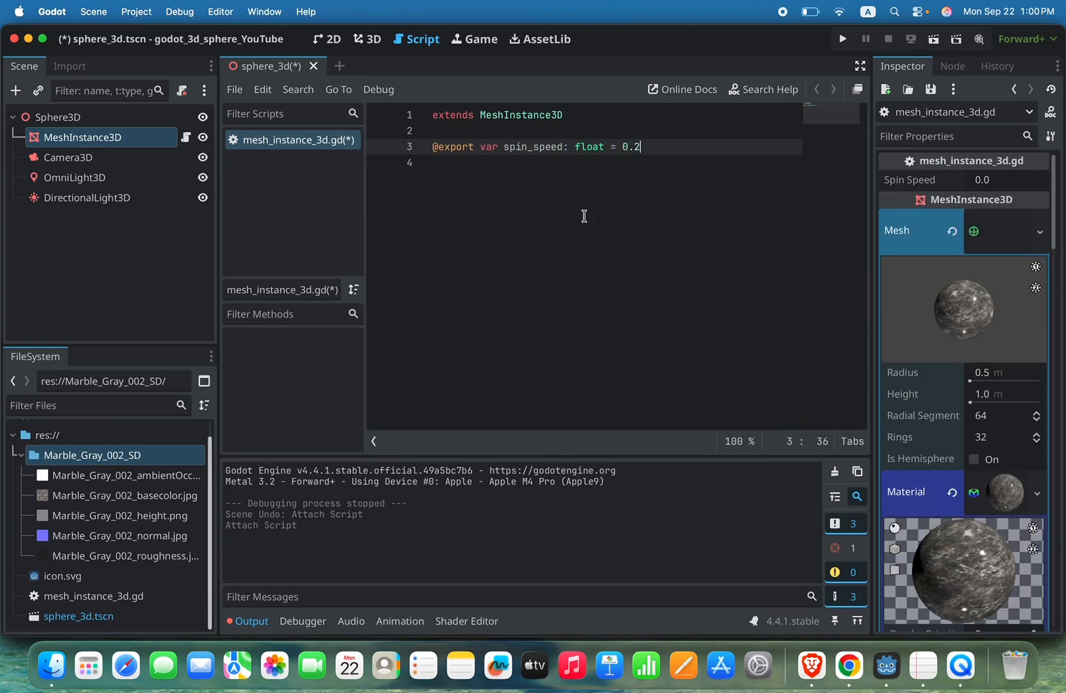
type("# rad/s")
Step: Add the comment "# rad/s" after the spin_speed declaration and start a new line after a blank one
key("Left")
key("Left")
key("Left")
key("Left")
key("Left")
key("Right")
key("Right")
key("Right")
key("Right")
key("Right")
key("Return")
key("Return")
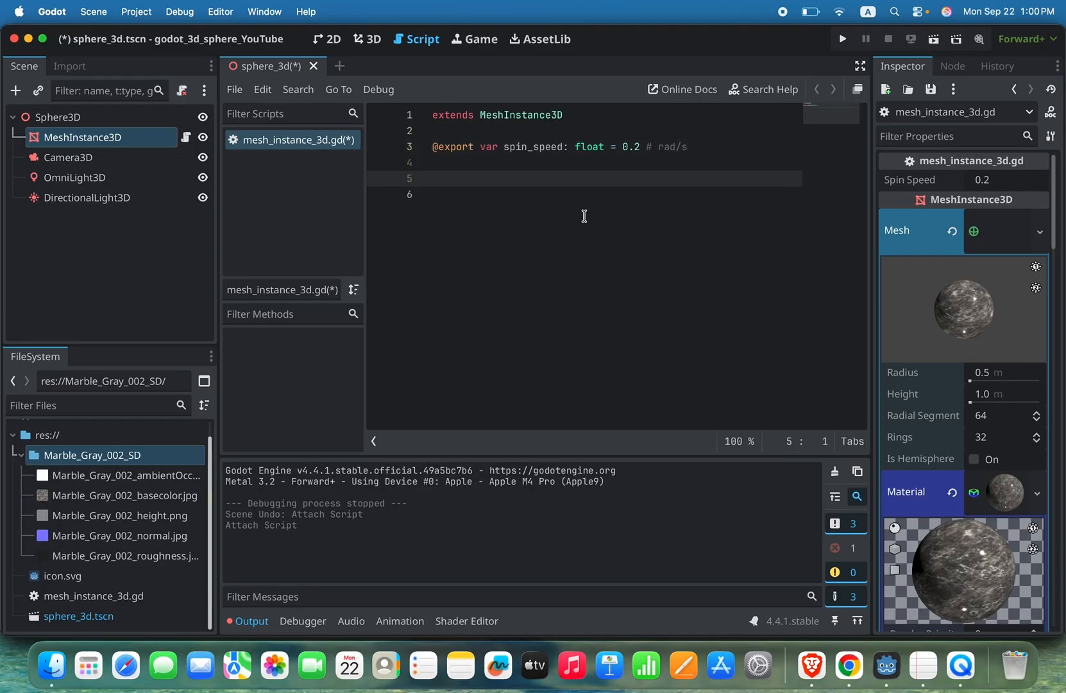
Step: Add the function _process(delta: float) -> void below the spin_speed declaration and start its indented body line
type("func _pr")
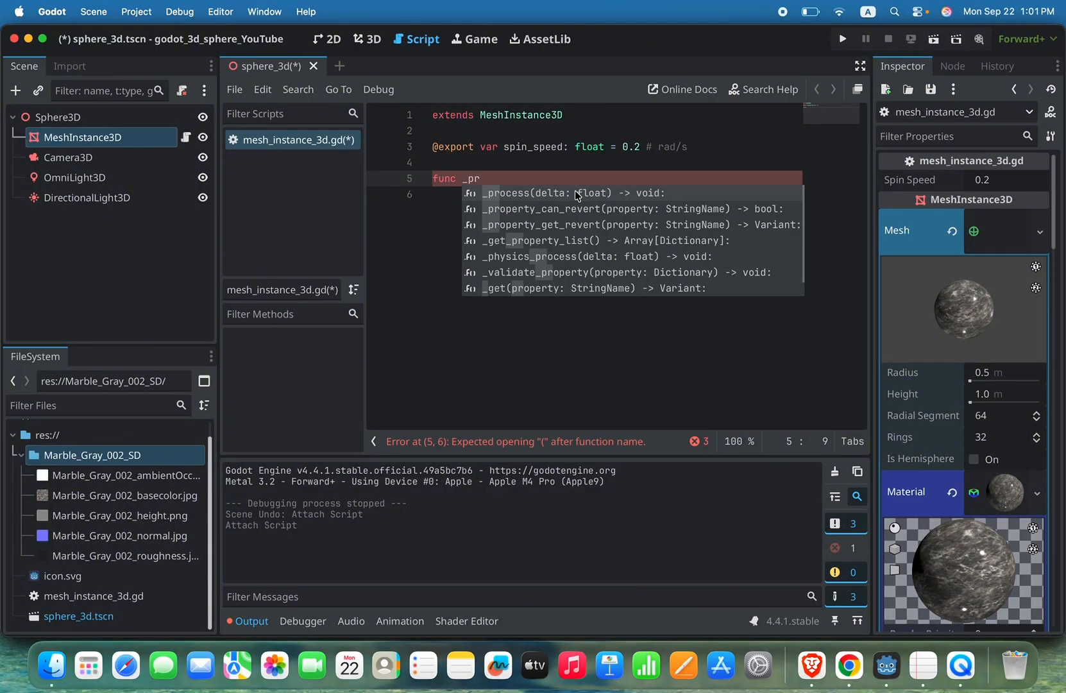
key("BackSpace")
key("BackSpace")
key("BackSpace")
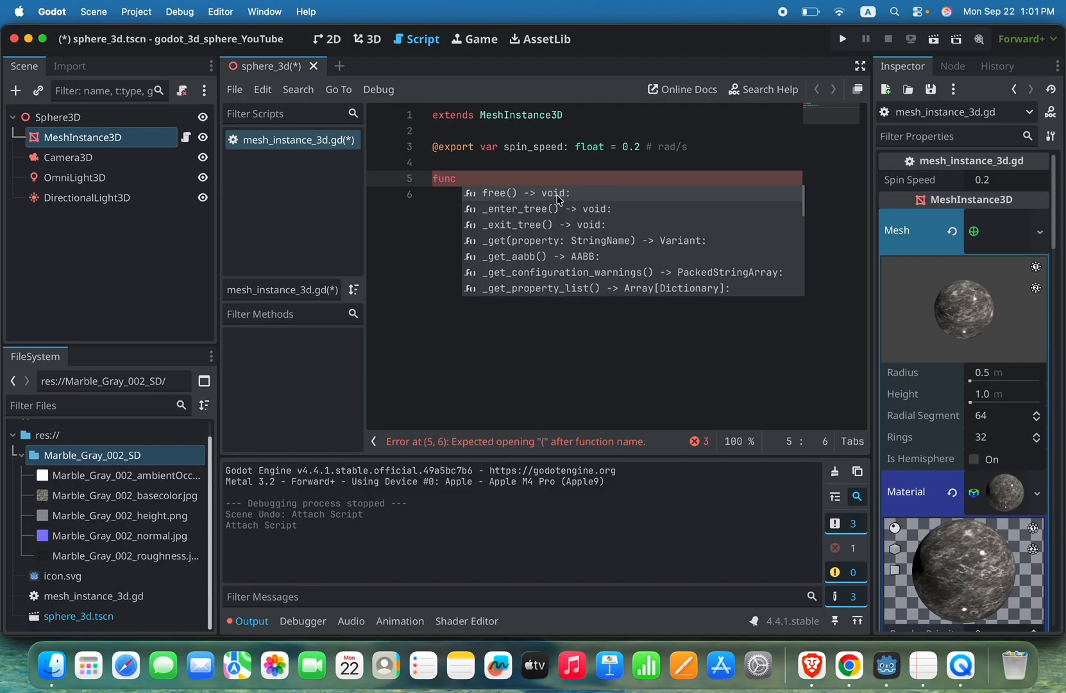
type("b")
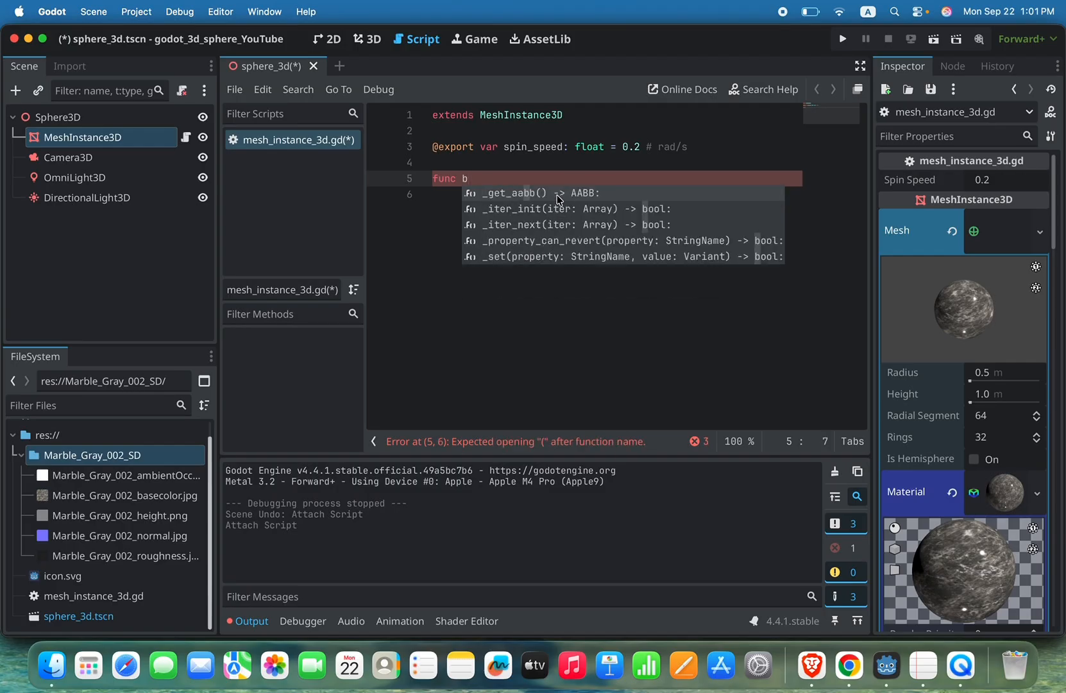
key("BackSpace")
type("m")
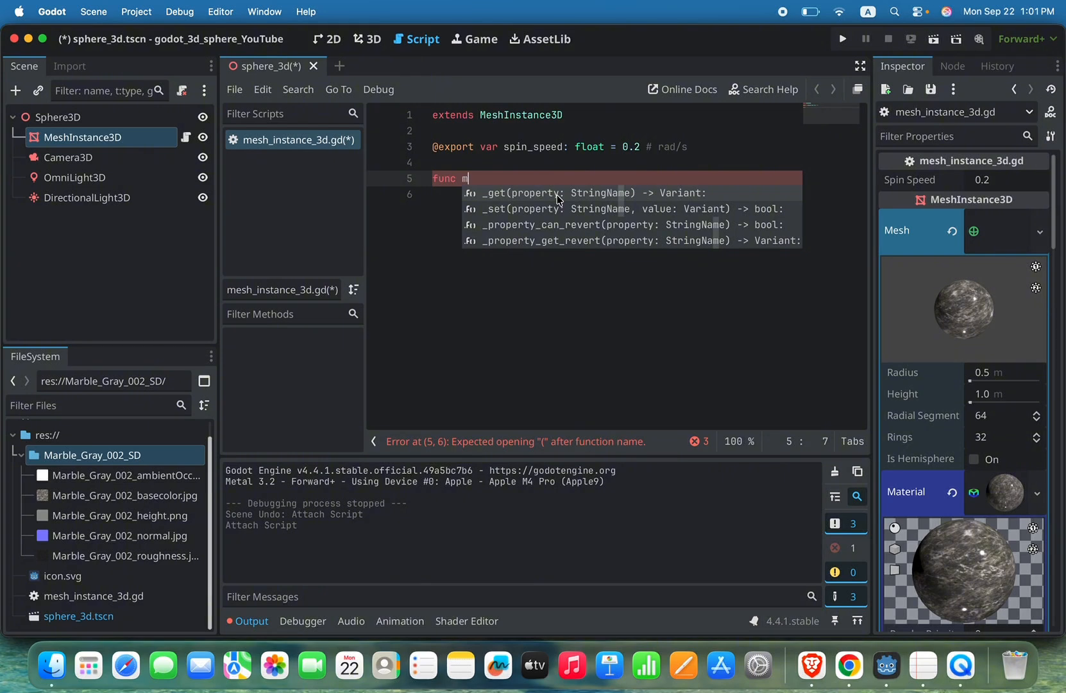
key("BackSpace")
type("_pr")
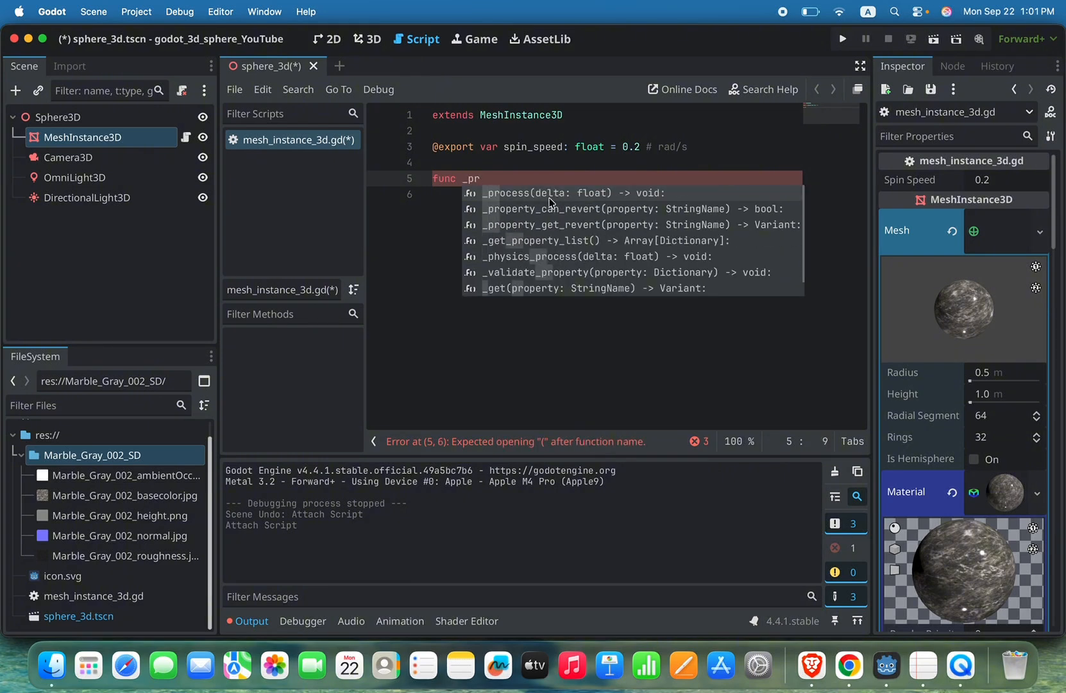
key("Return")
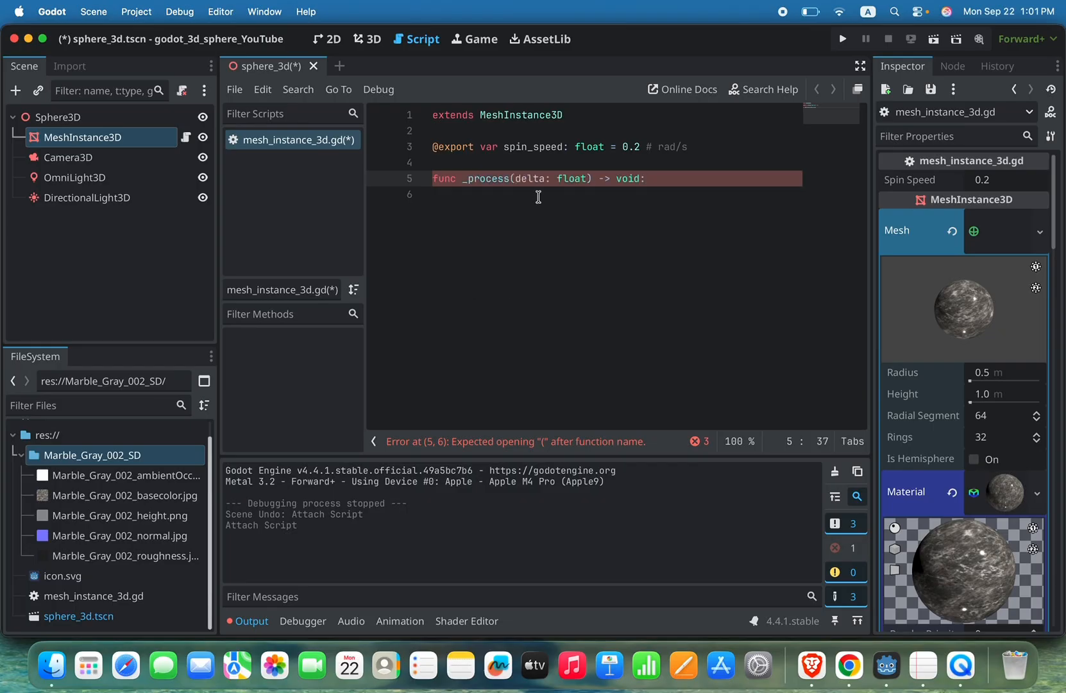
key("Return")
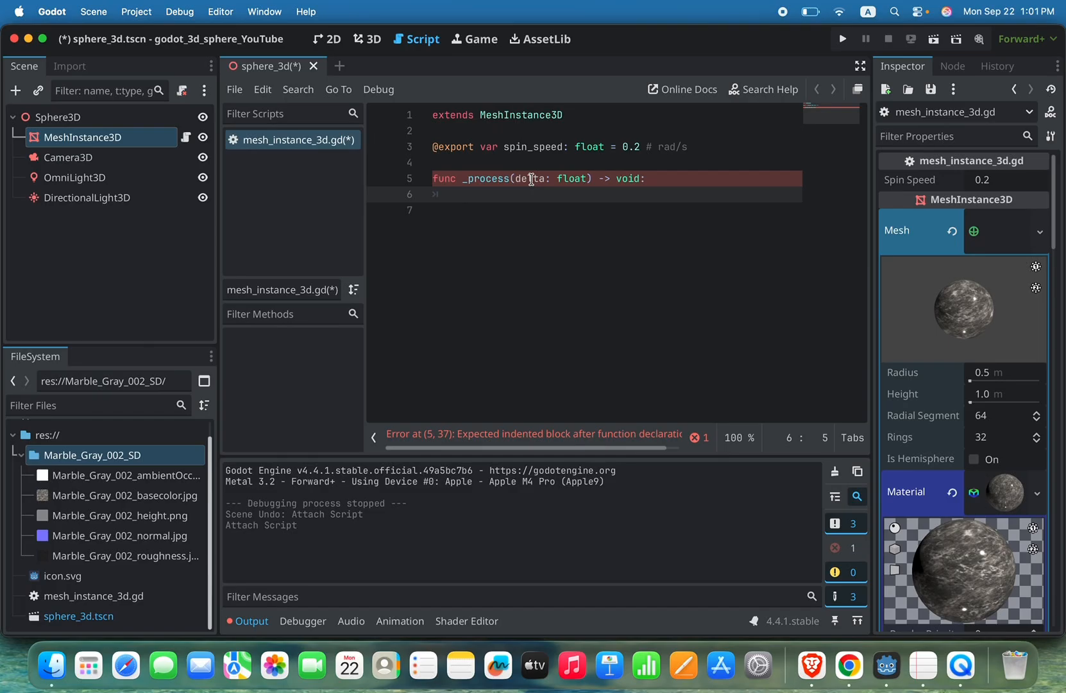
Step: Insert a rotate_y call in the _process body with spin as the beginning of its argument
type("ota")
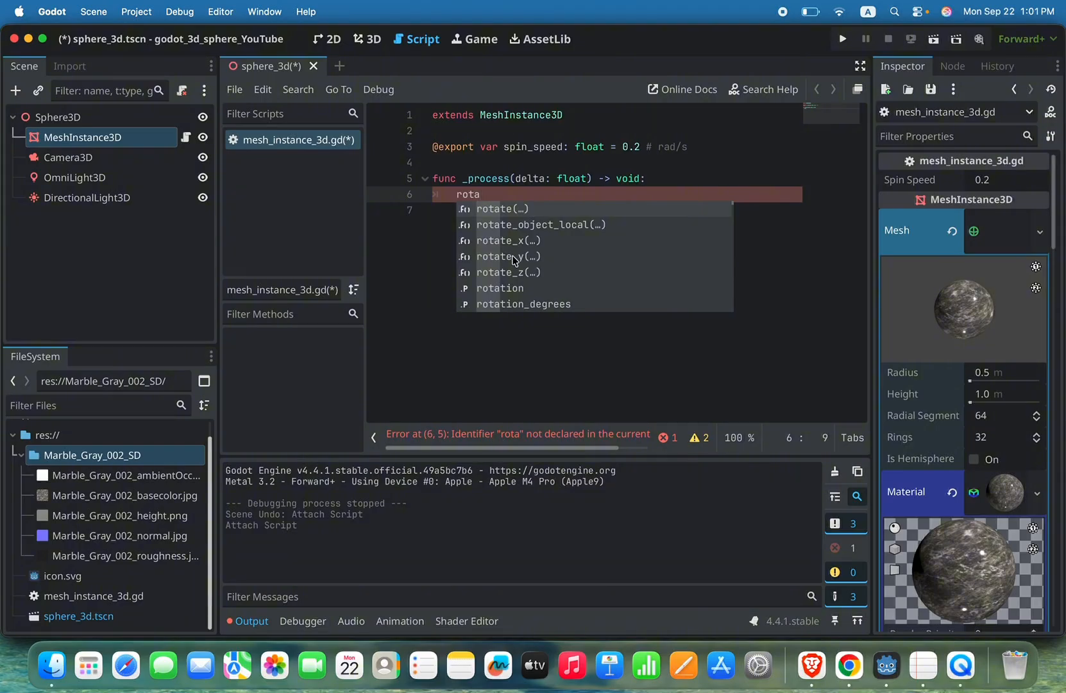
left_click(493, 257)
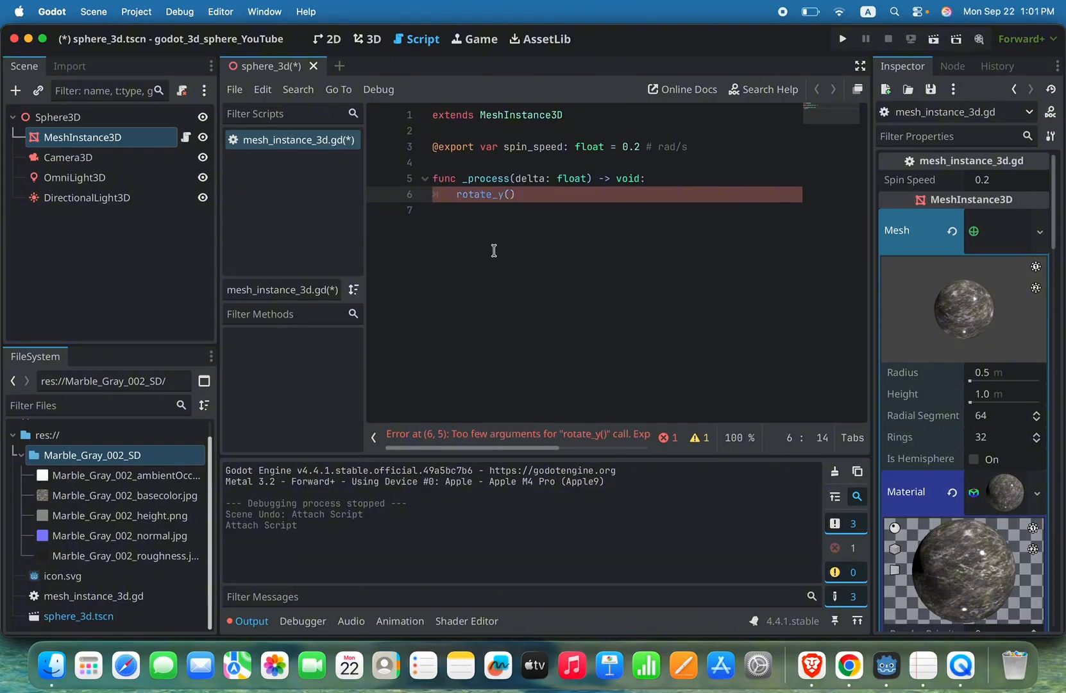
mouse_move(482, 195)
type("spin")
left_click(487, 181)
left_click(553, 193)
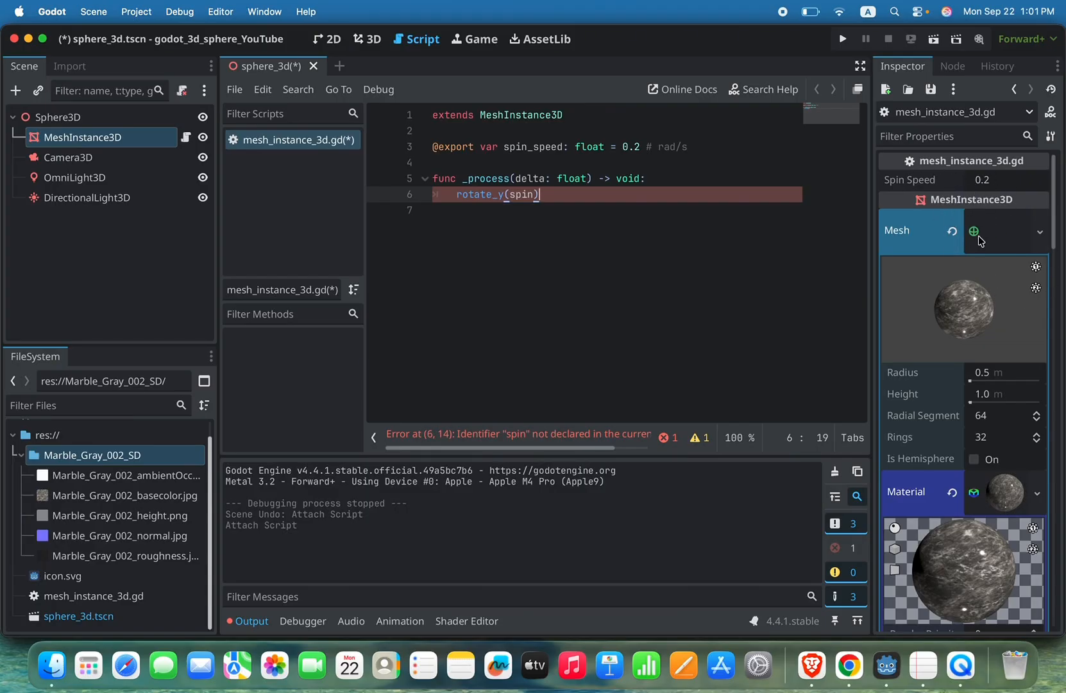
left_click(481, 146)
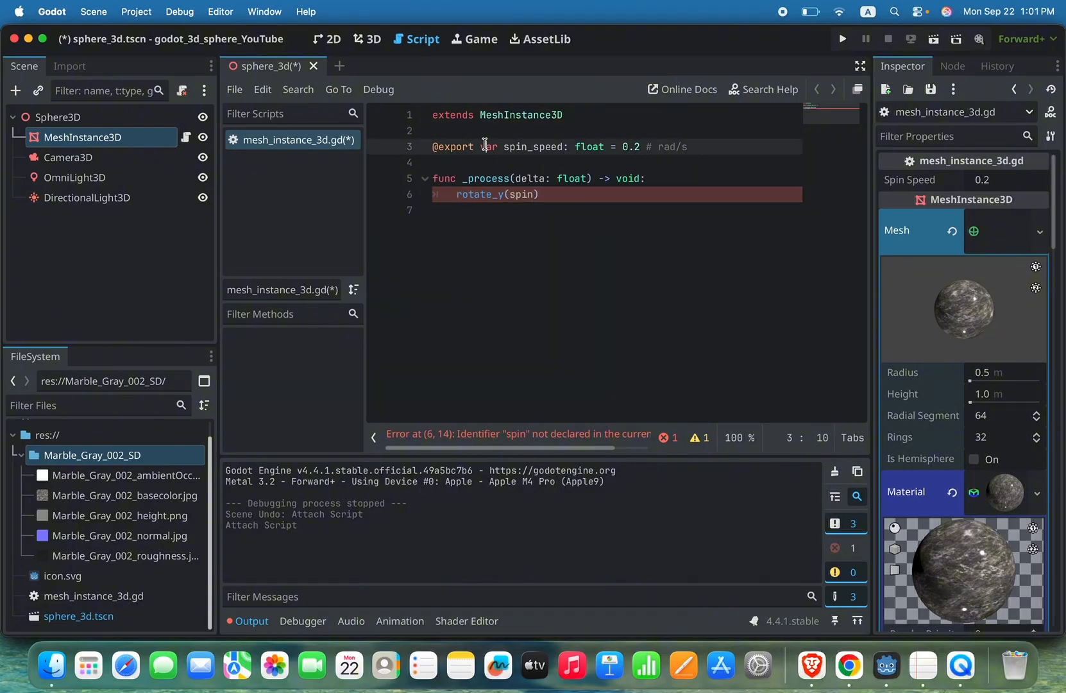
left_click_drag(481, 146, 425, 145)
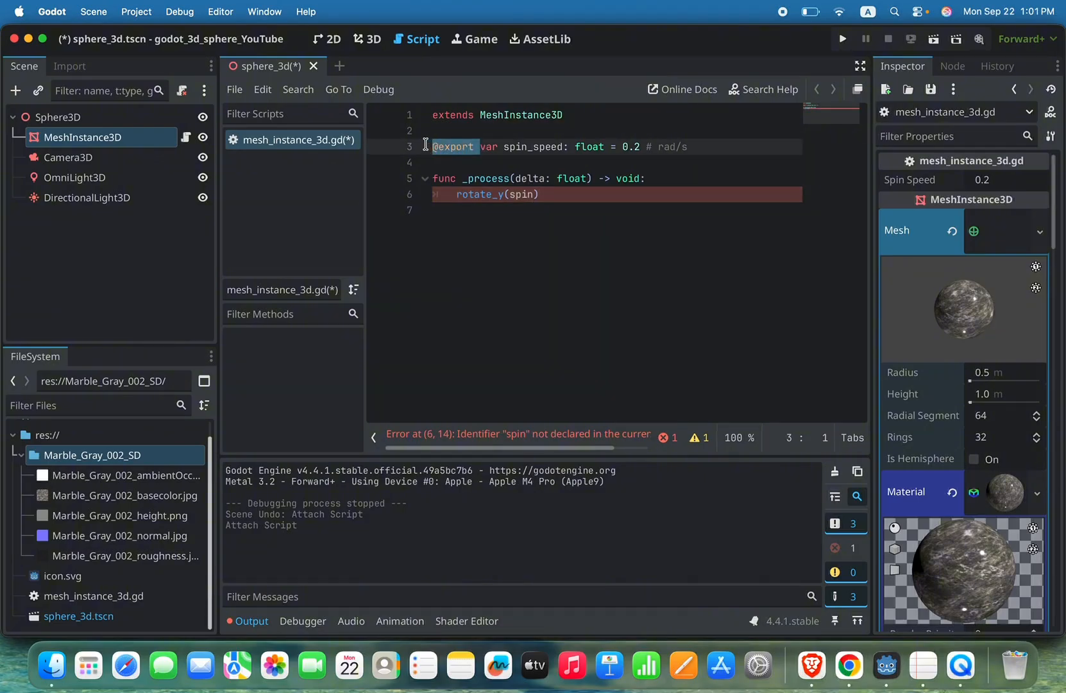
key("BackSpace")
left_click(568, 192)
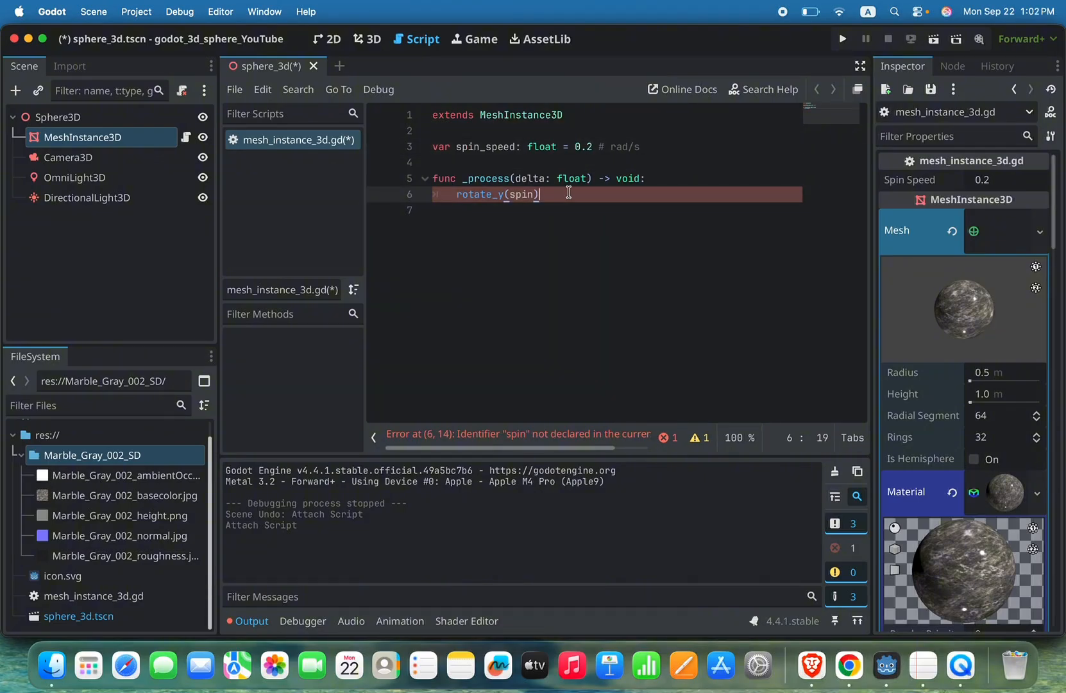
key("super+s")
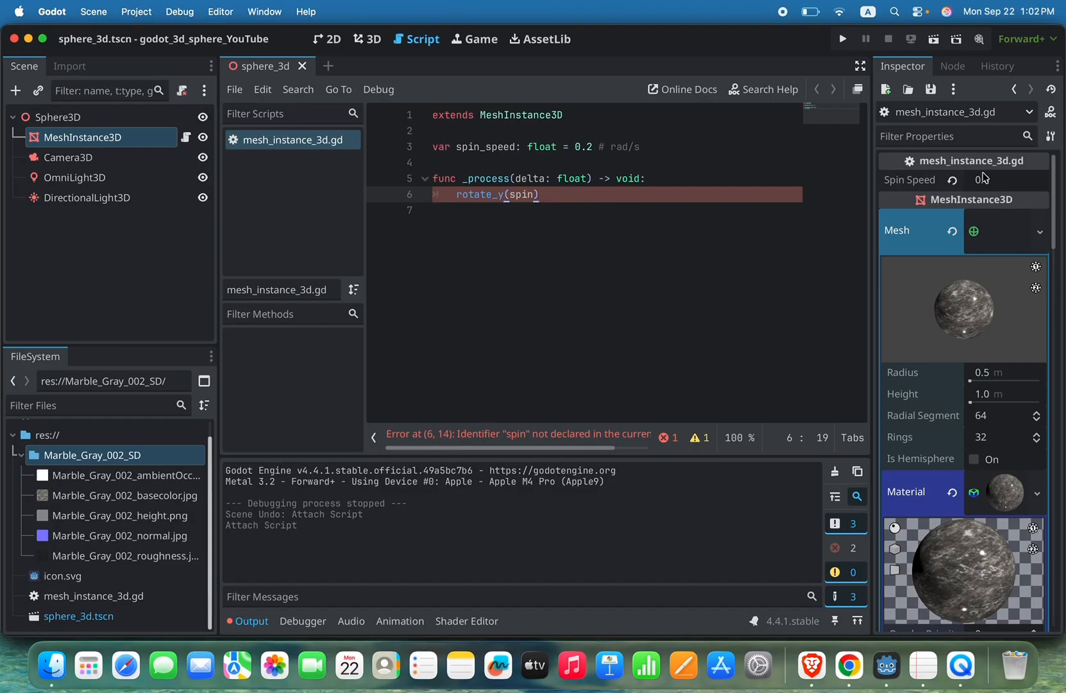
left_click(434, 145)
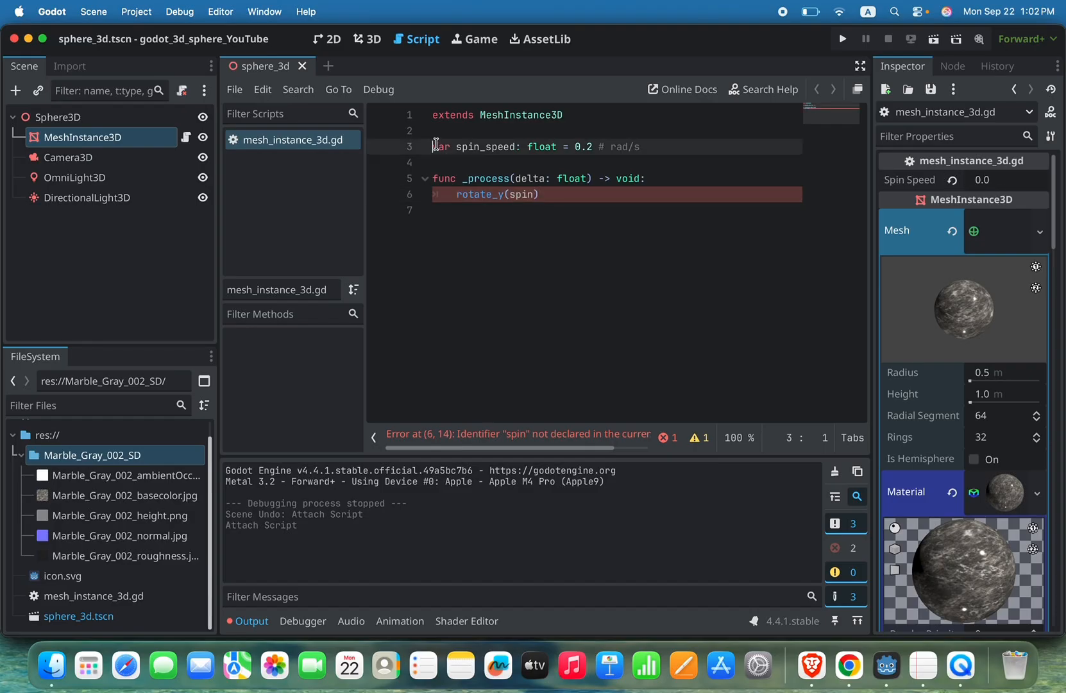
type("@export")
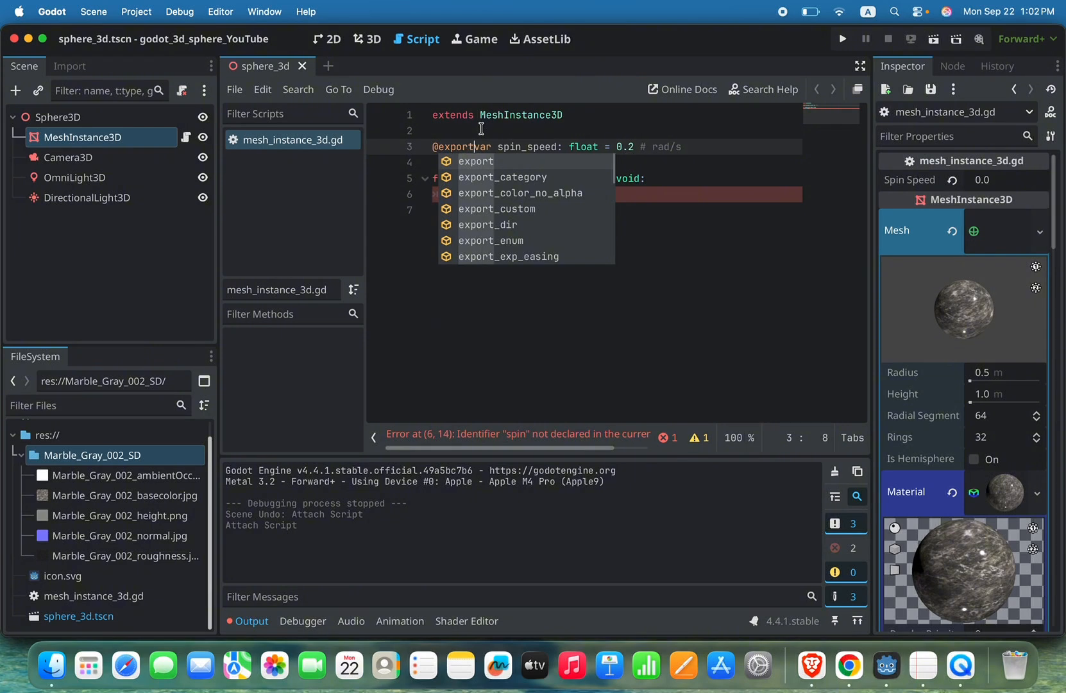
left_click(642, 146)
key("BackSpace")
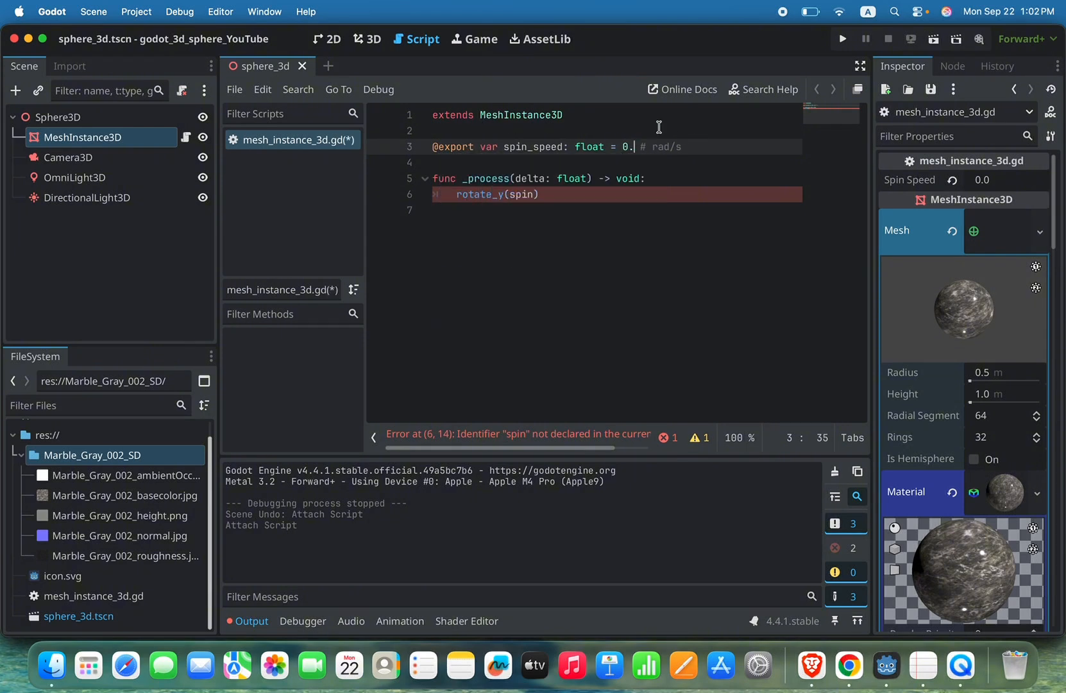
type("3")
key("cmd+s")
left_click(714, 173)
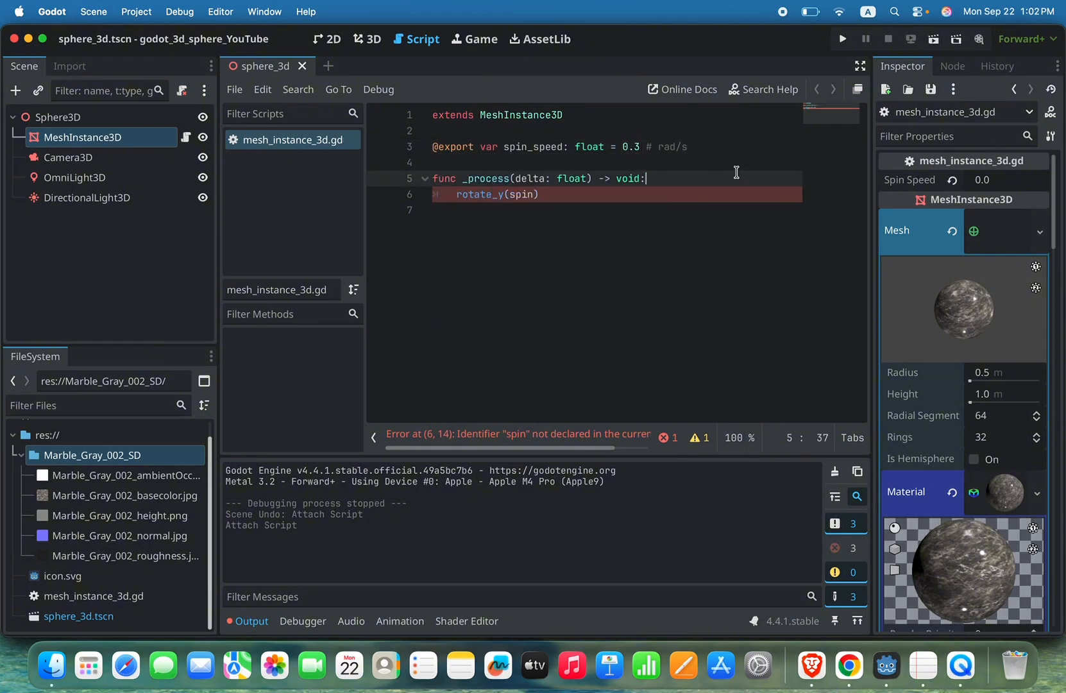
Step: Reset the node's Spin Speed property to its default and save the script with spin_speed set to 0.2
left_click(689, 206)
left_click(640, 195)
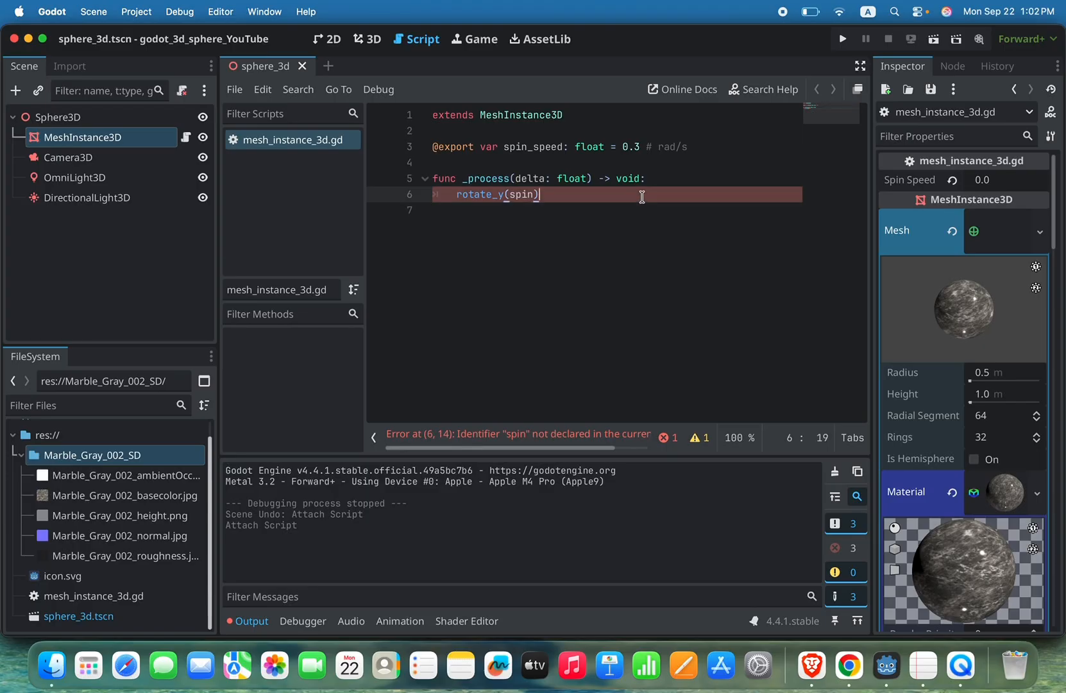
left_click(952, 180)
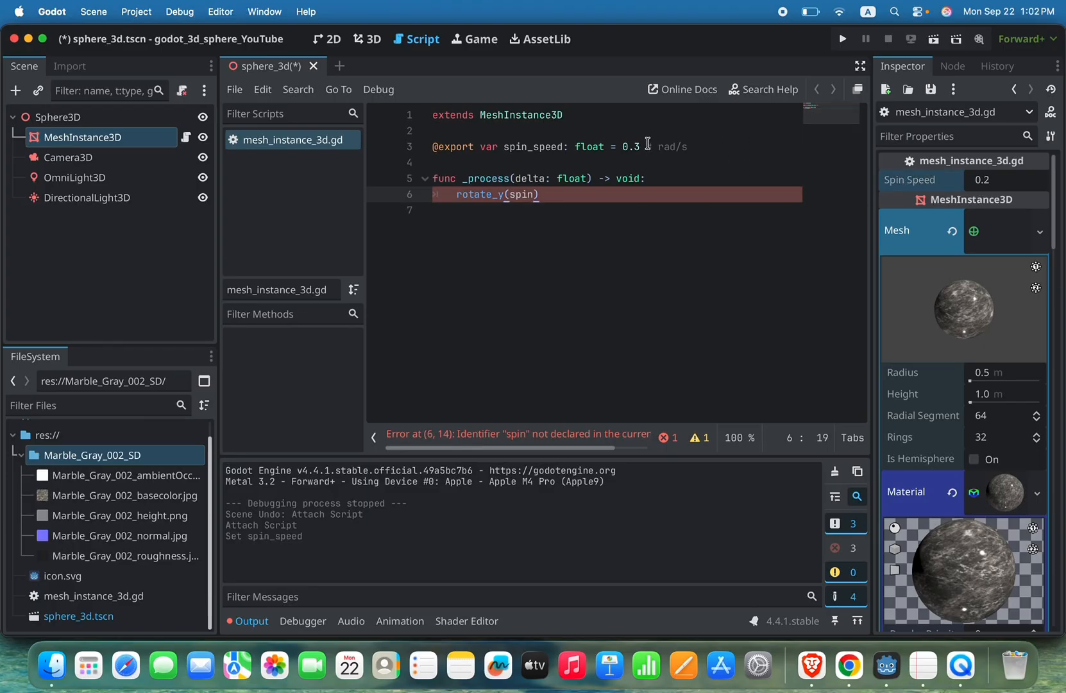
left_click(643, 146)
key("BackSpace")
type("2")
key("super+s")
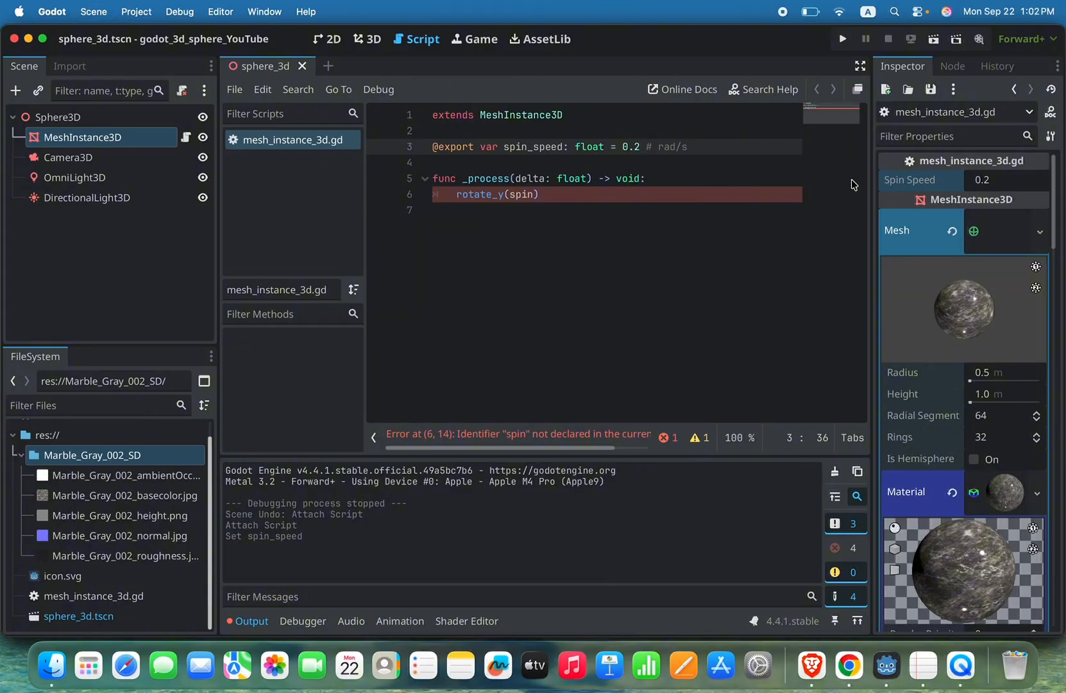
Step: Complete the call in _process so it reads rotate_y(spin_speed * delta)
left_click(616, 195)
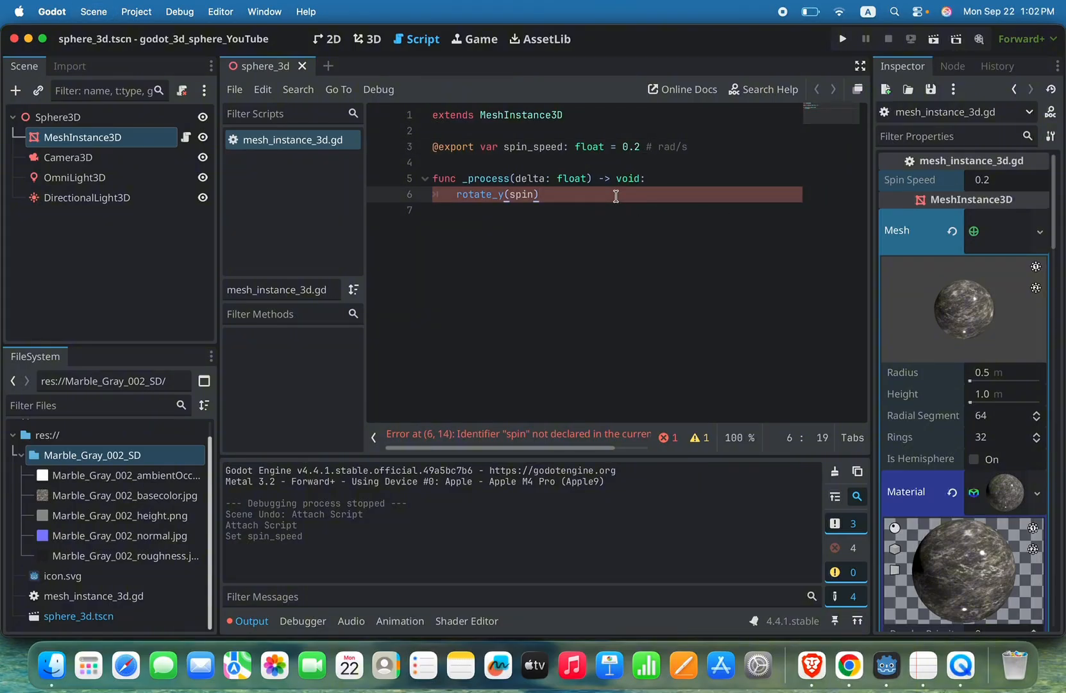
key("Left")
type("_spp")
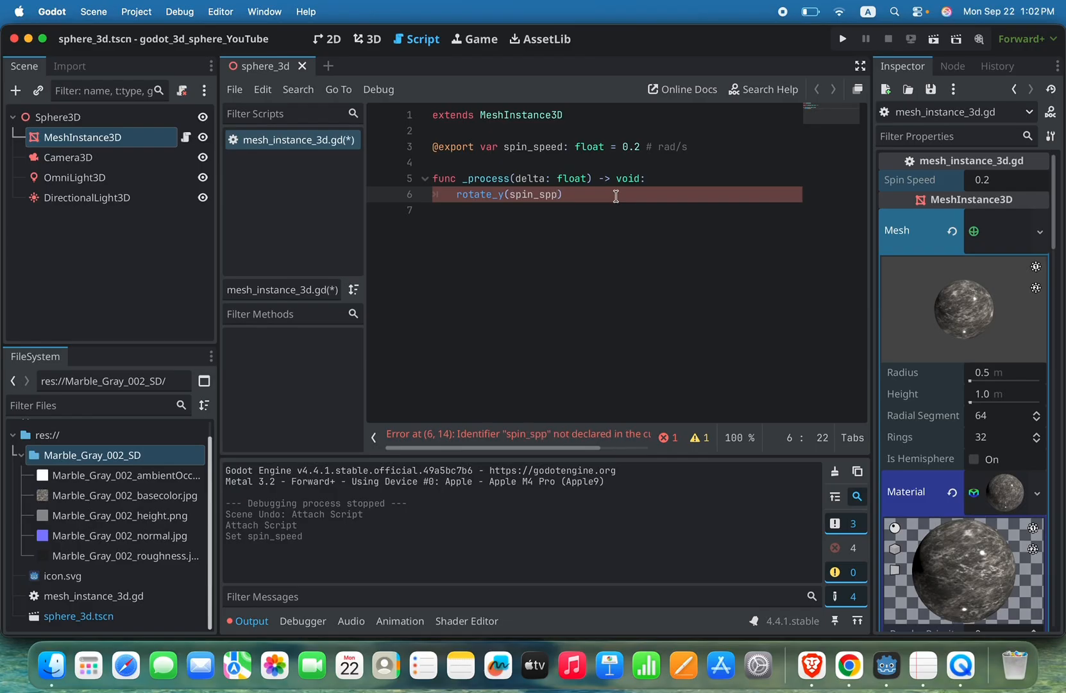
key("BackSpace")
type("eed ")
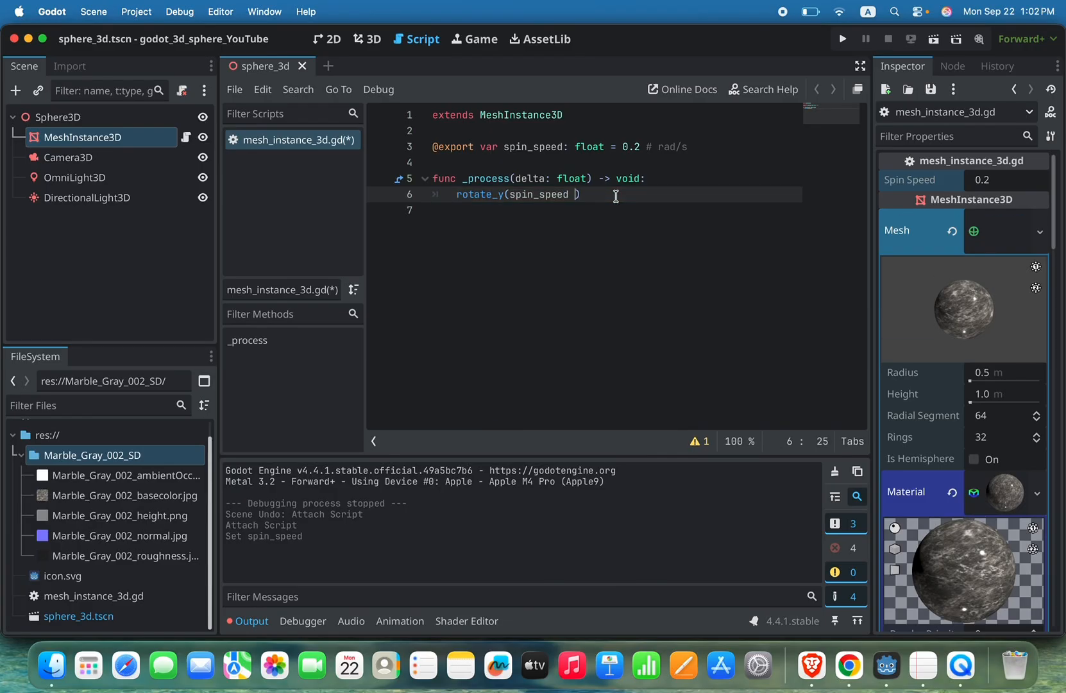
type("* delta)")
Step: Save the script and run the project to check the sphere's spin, closing the game window when done
key("super+s")
left_click(843, 39)
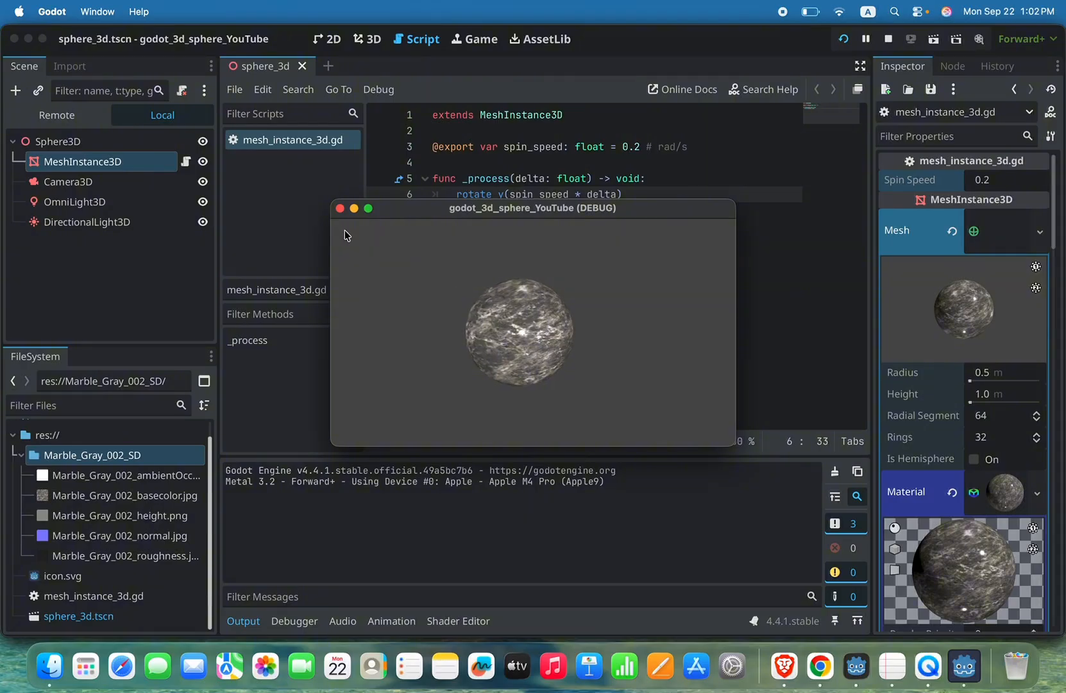
left_click(340, 208)
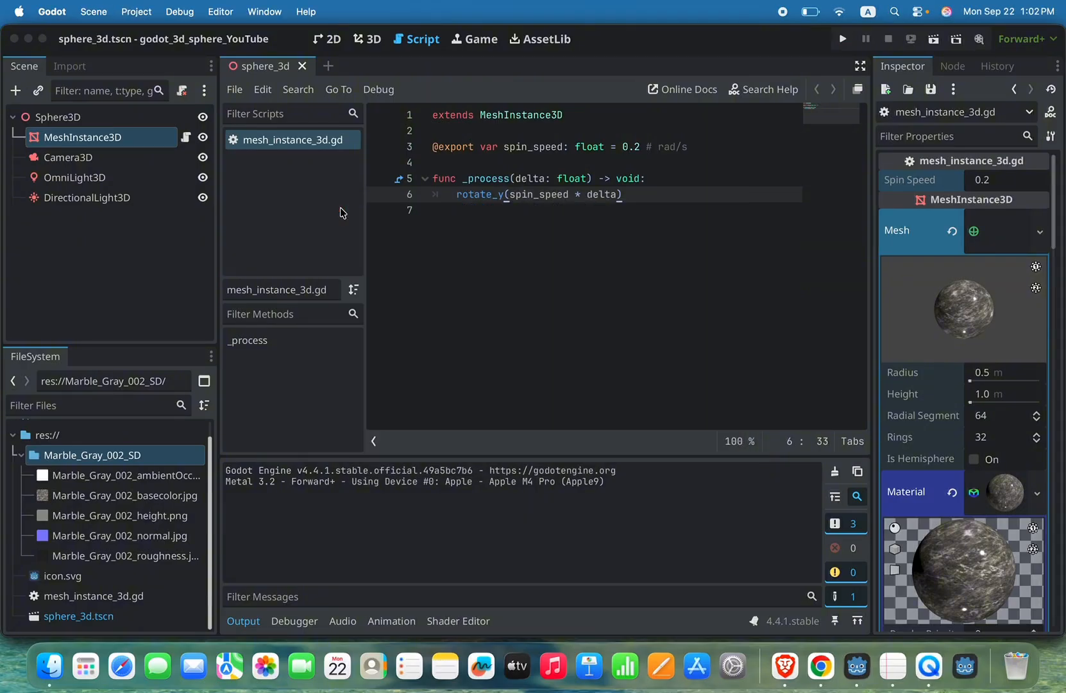
Step: Add the line rotate_z(spin_speed * delta * 0.1) below the rotate_y call in _process
key("Return")
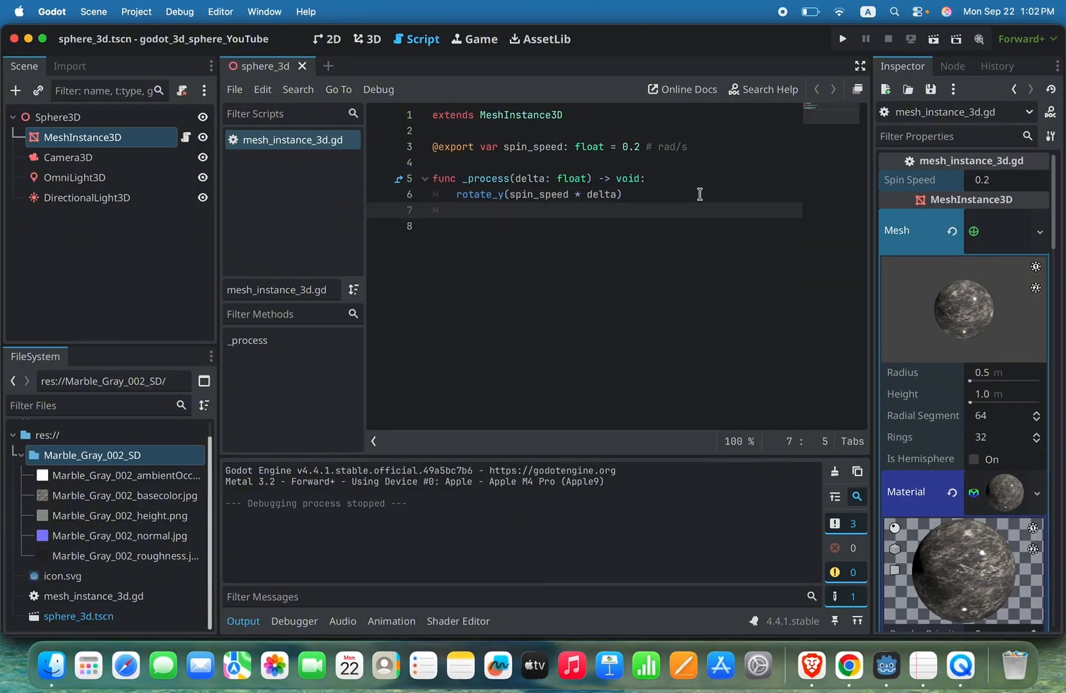
type("rotat")
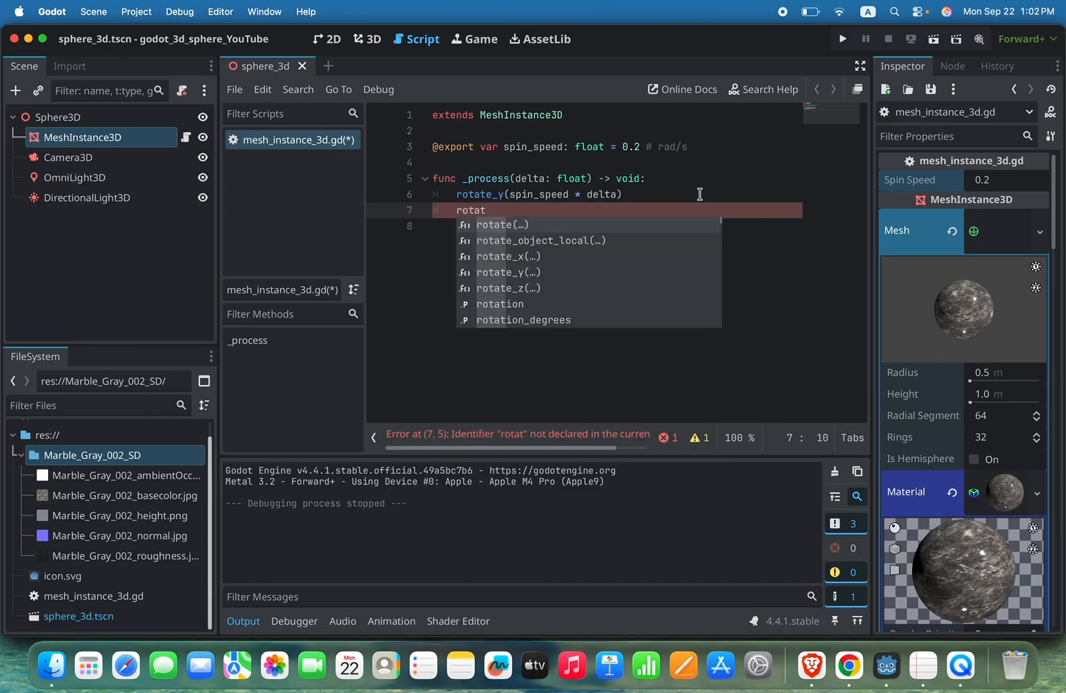
type("e_z")
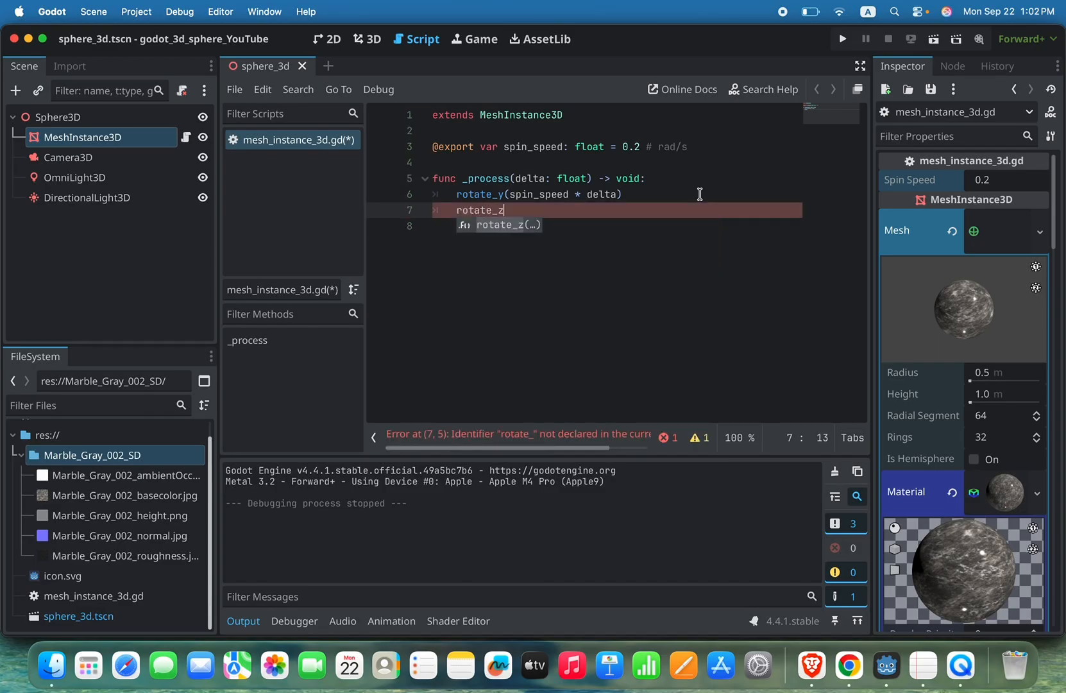
key("Return")
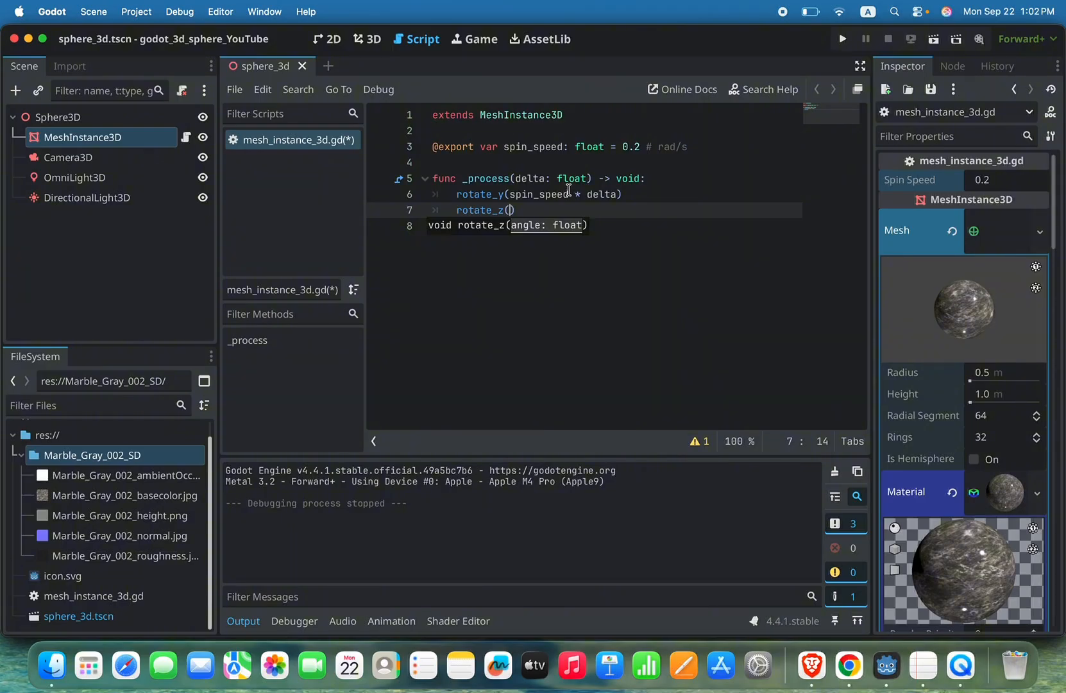
type("spin")
key("BackSpace")
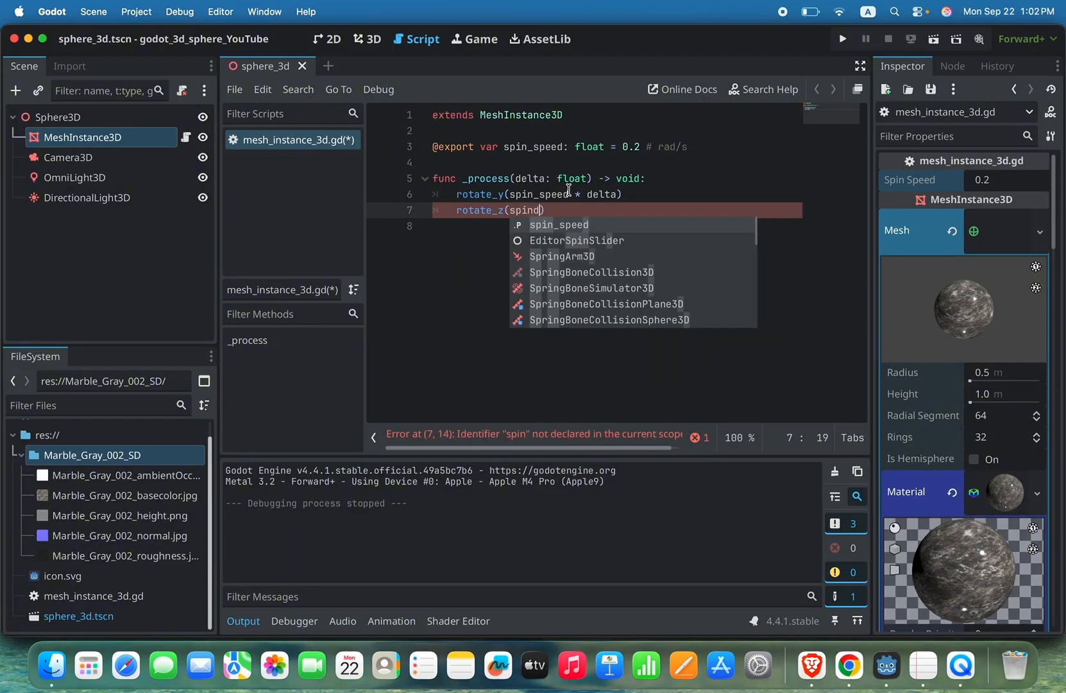
type("n")
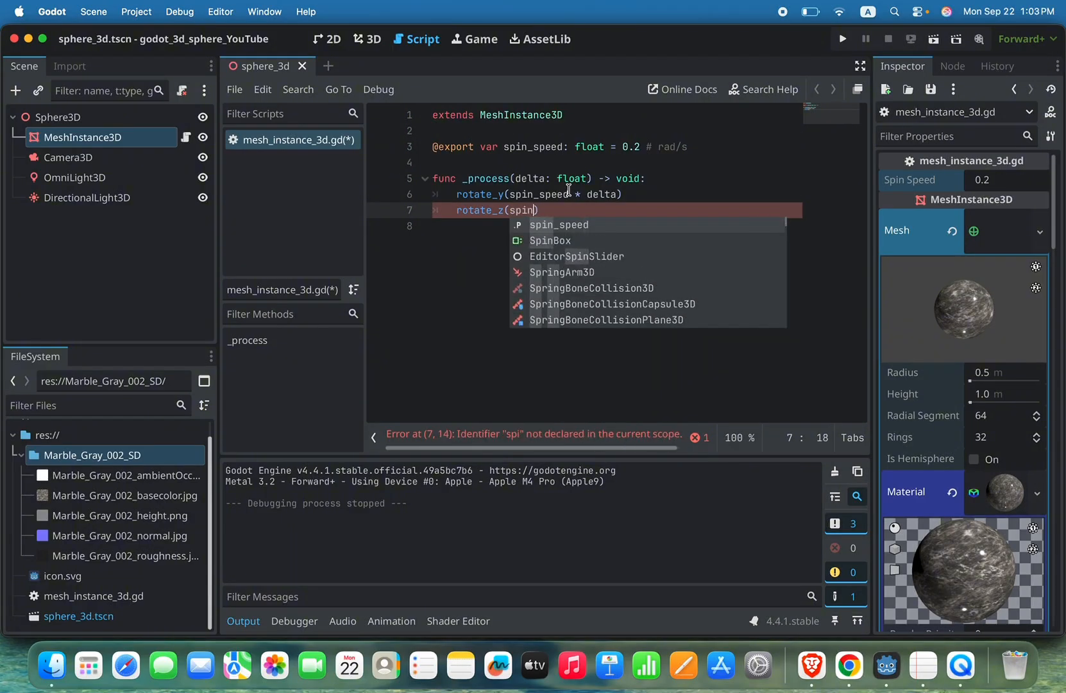
left_click(585, 231)
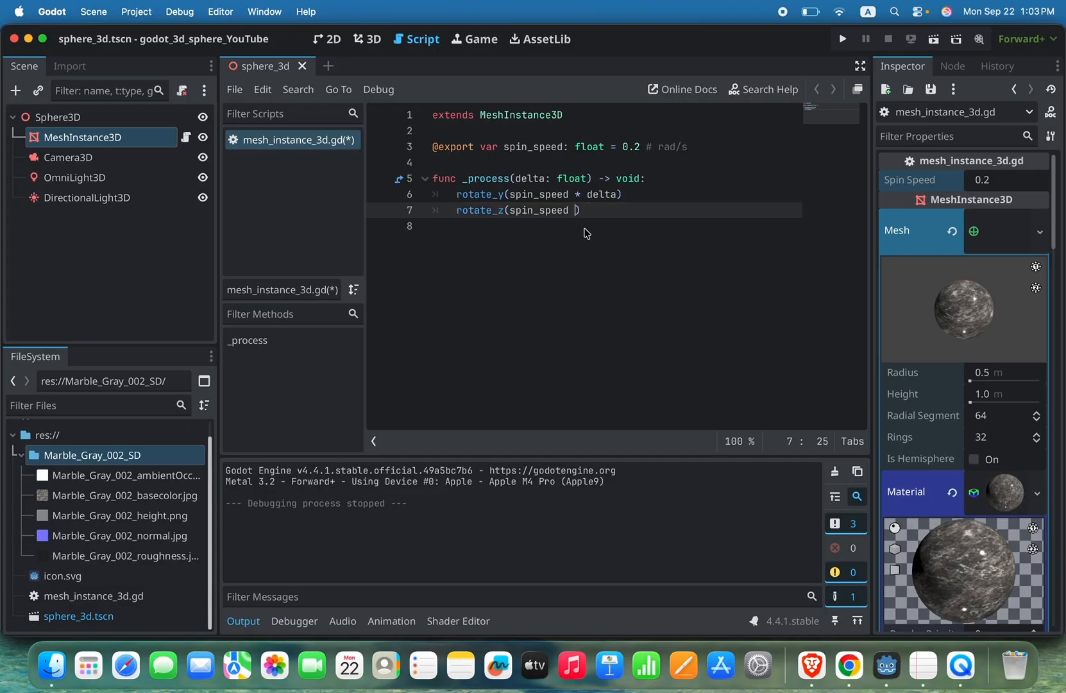
type("* delta")
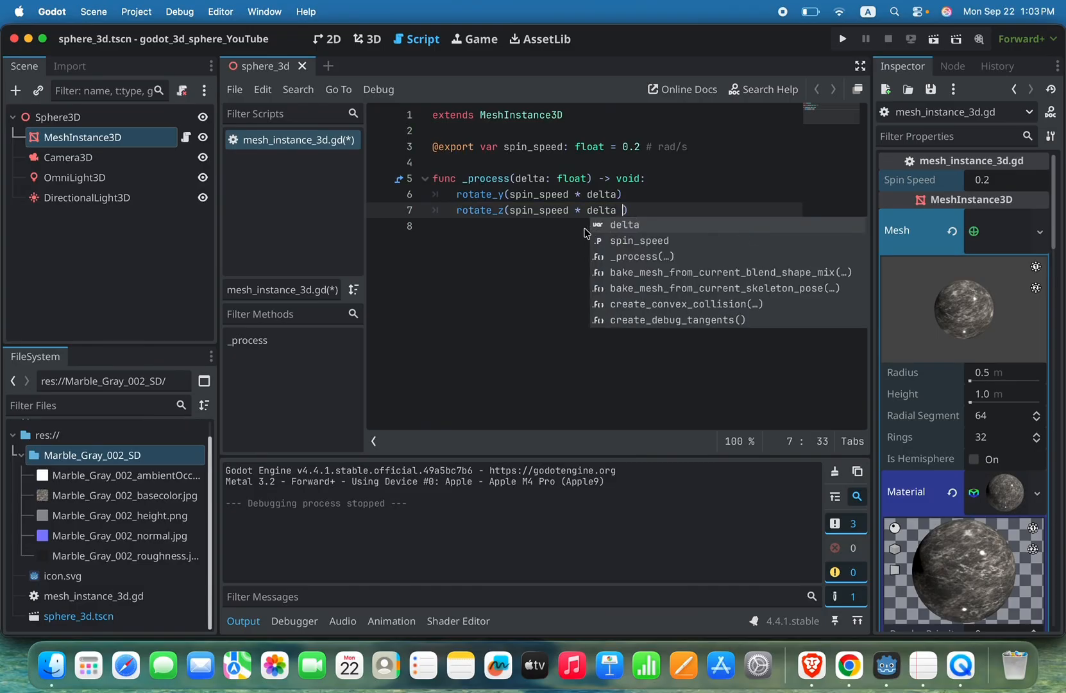
type(" * 0.1")
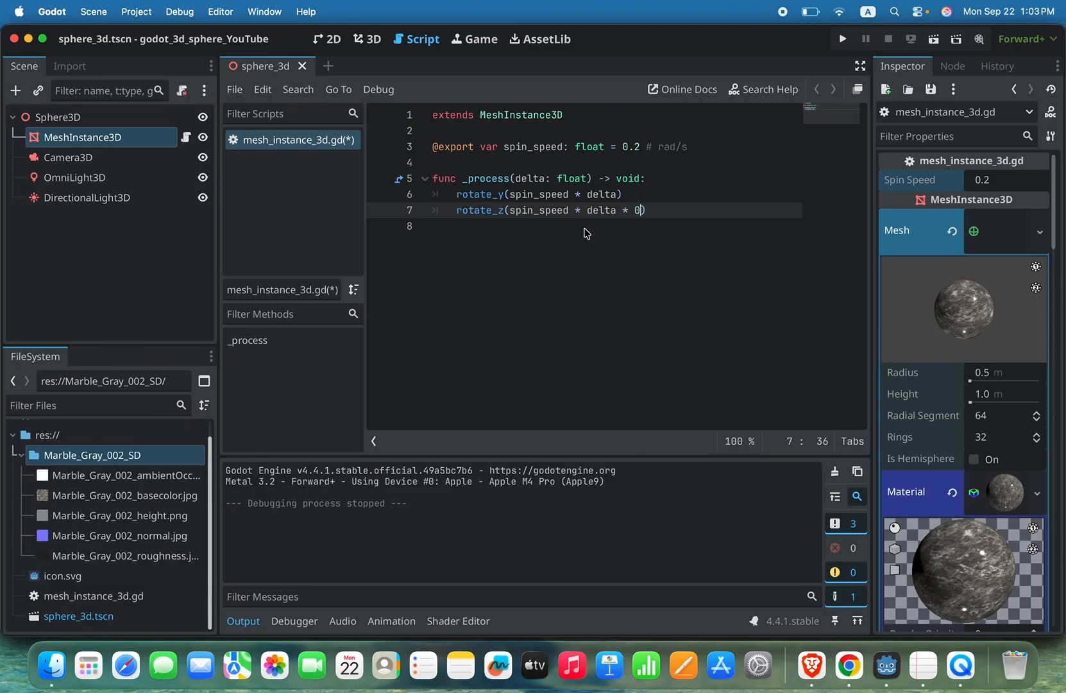
Step: Save the script and run the project to check the added Z rotation, closing the game window when done
key("super+s")
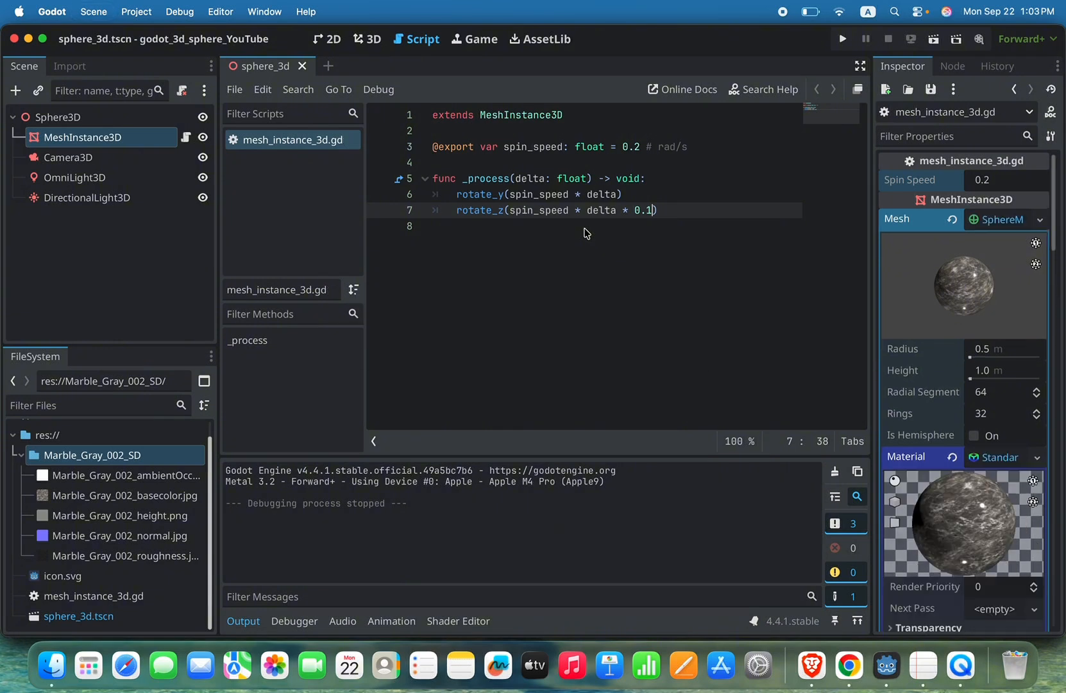
left_click(844, 45)
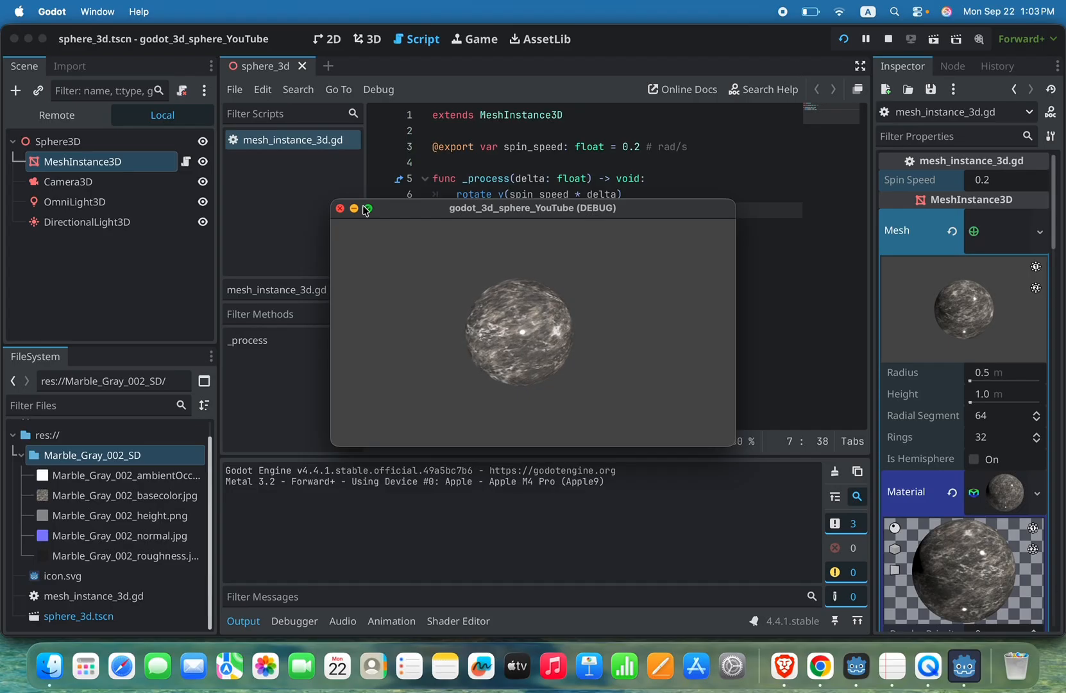
left_click(340, 208)
Step: Remove the * 0.1 factor from the rotate_z call and run the project to compare the spin, closing the game window when done
key("BackSpace")
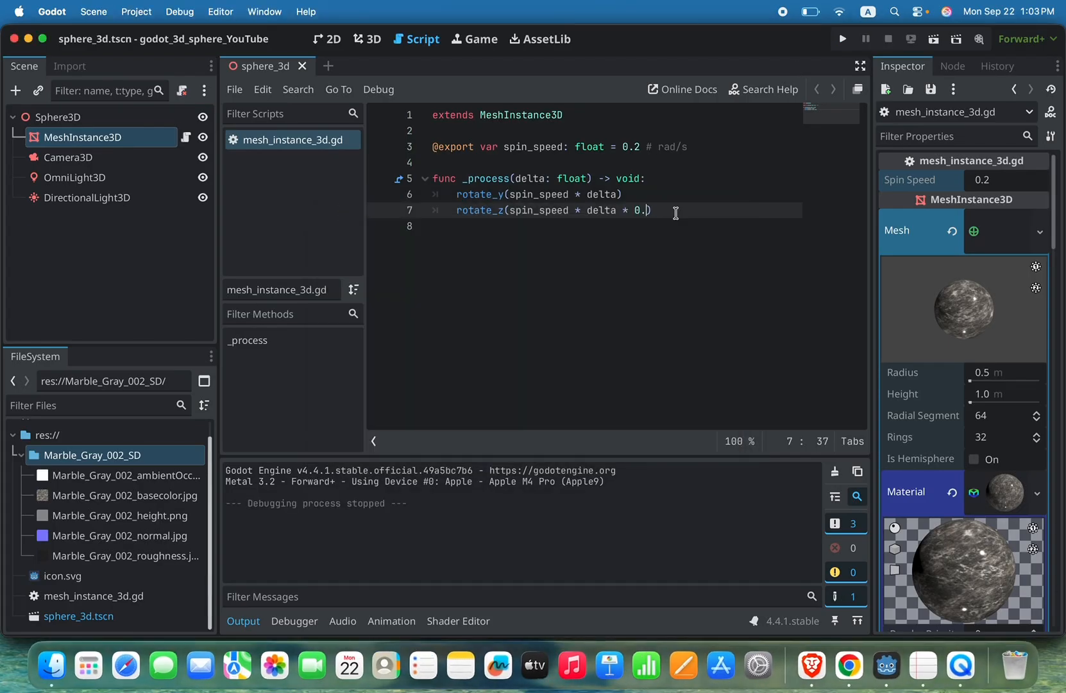
key("BackSpace")
key("BackSpace")
key("BackSpace")
key("BackSpace")
left_click(843, 38)
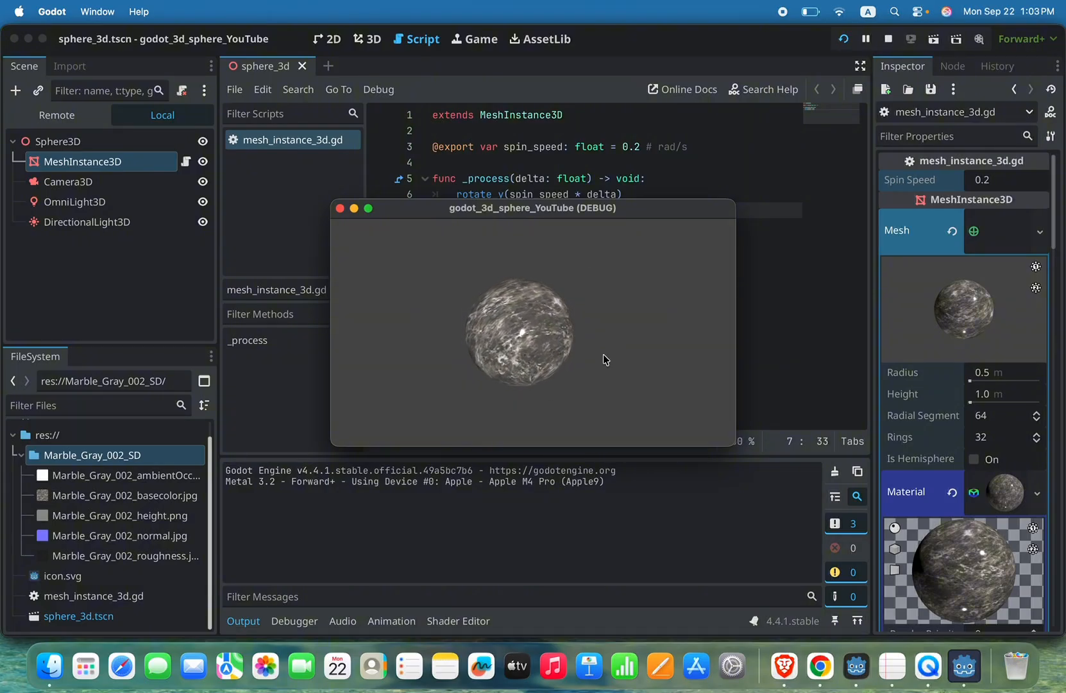
left_click(340, 208)
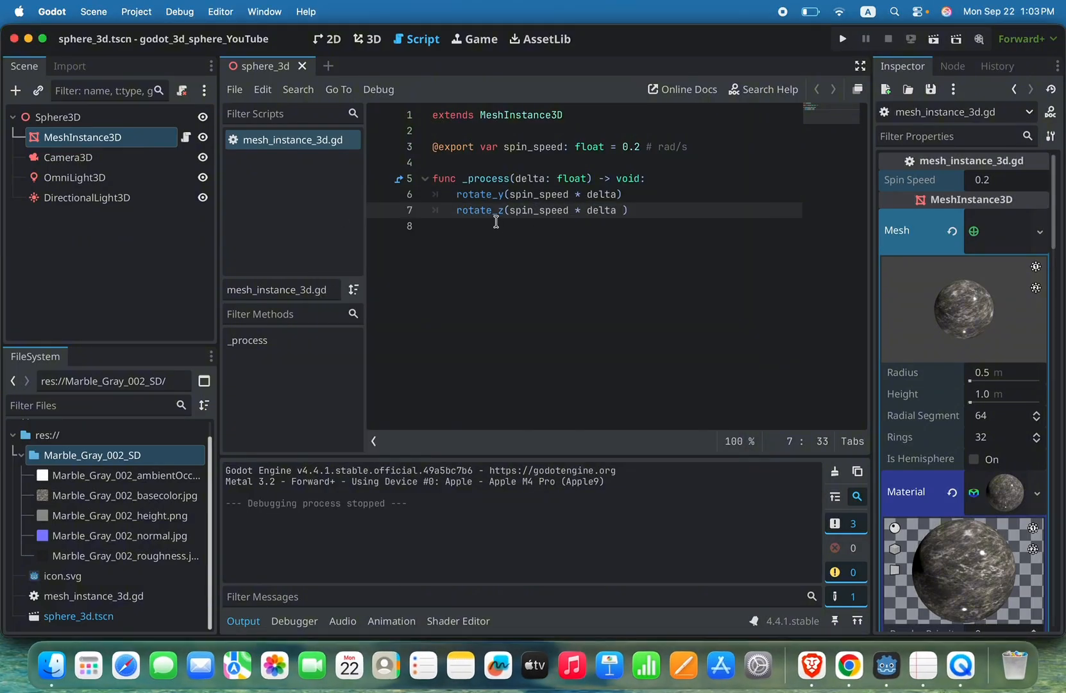
Step: Delete the rotate_z call from the _process function
left_click_drag(456, 210, 657, 209)
key("BackSpace")
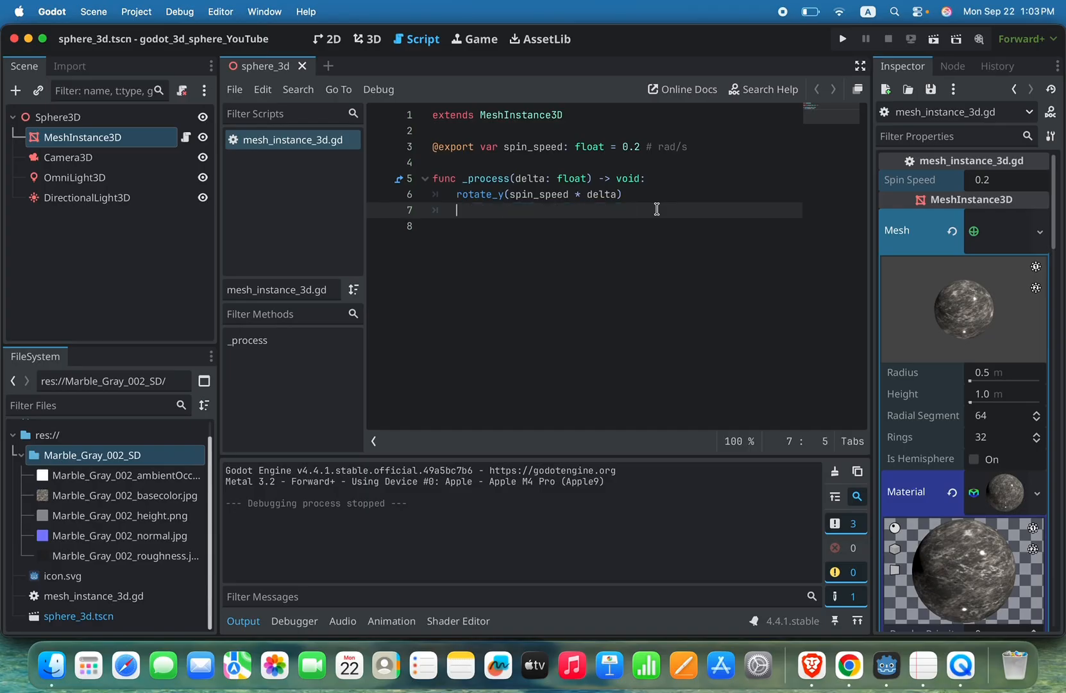
Step: Set the MeshInstance3D's Spin Speed property to 2.0 and run the project to check the speed, closing the game window when done
left_click(1002, 179)
left_click(1002, 180)
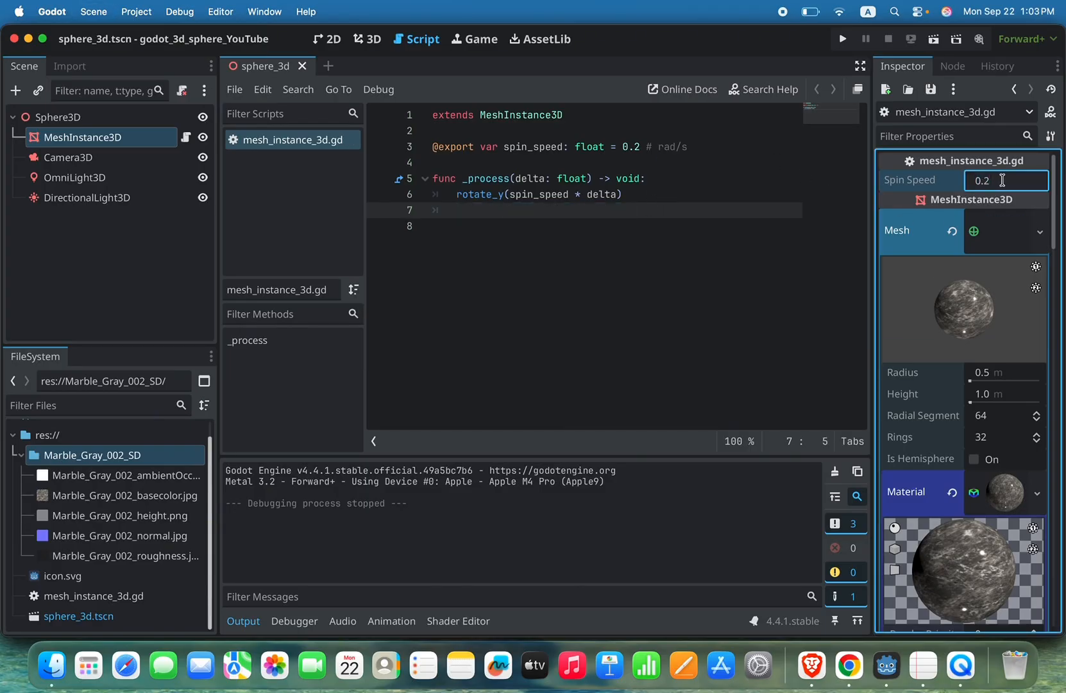
key("BackSpace")
key("BackSpace")
key("BackSpace")
type("2.0")
left_click(807, 228)
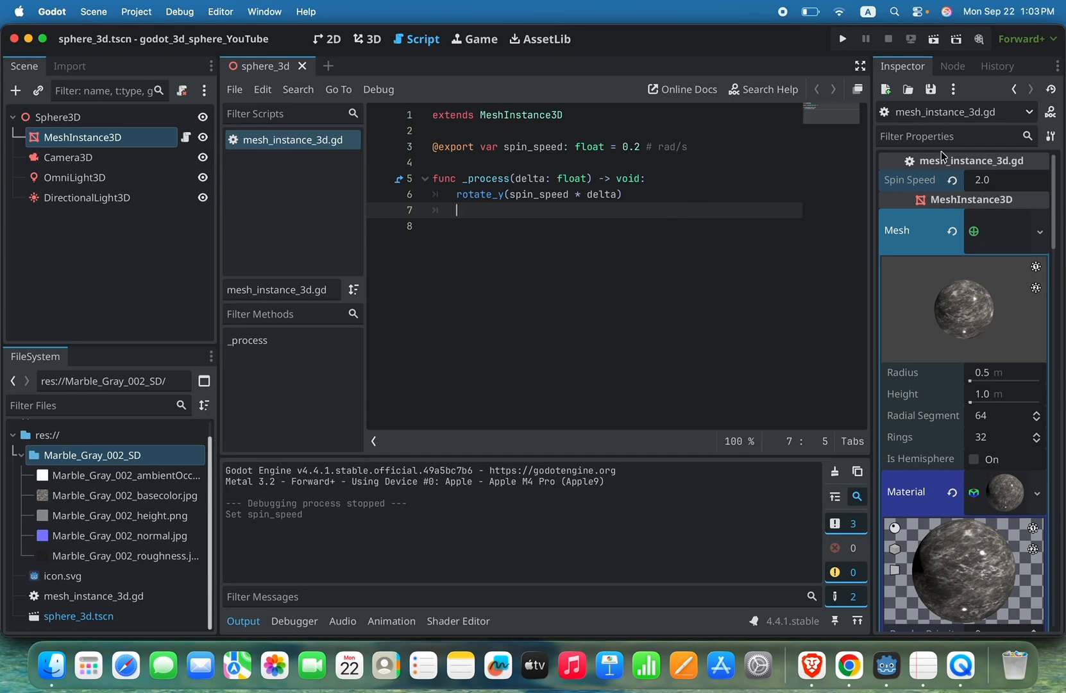
left_click(843, 44)
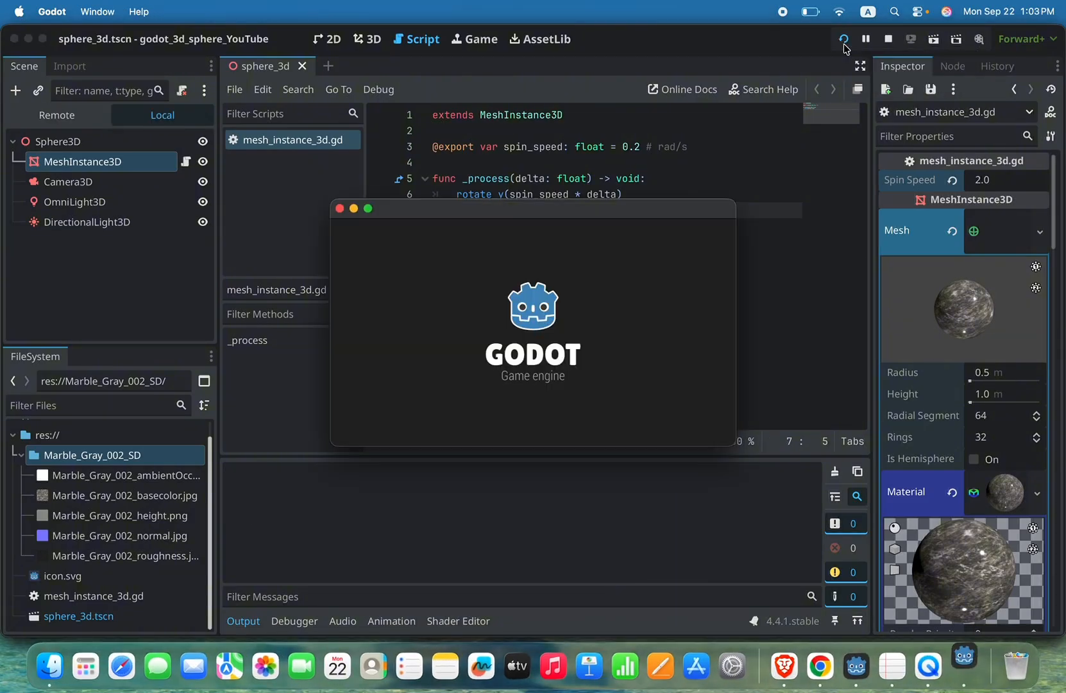
left_click(340, 208)
Step: Set the MeshInstance3D's Spin Speed property to 0.5 and test it by running the project, closing the game window when done
left_click(1004, 180)
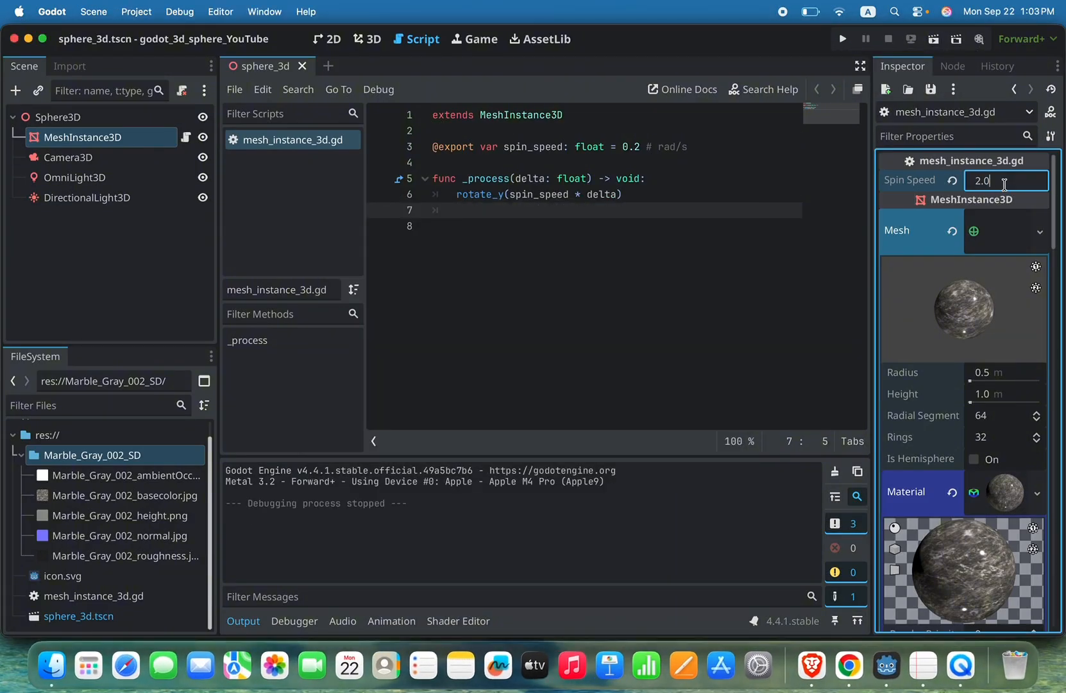
key("BackSpace")
key("BackSpace")
type("0.5")
left_click(807, 204)
left_click(845, 41)
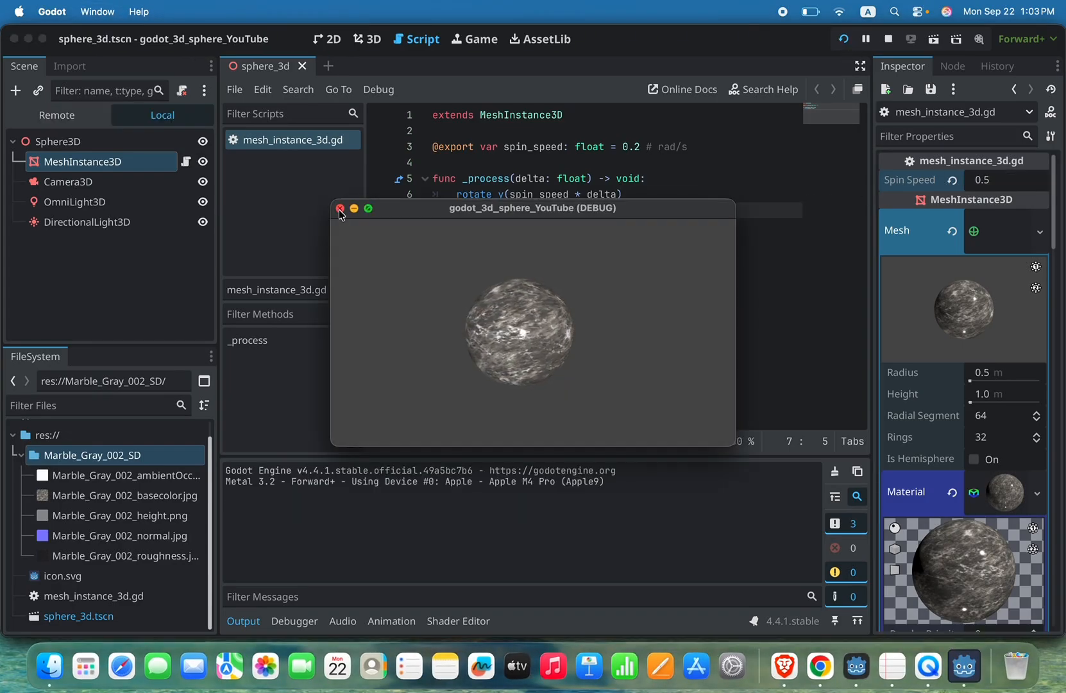
left_click(339, 208)
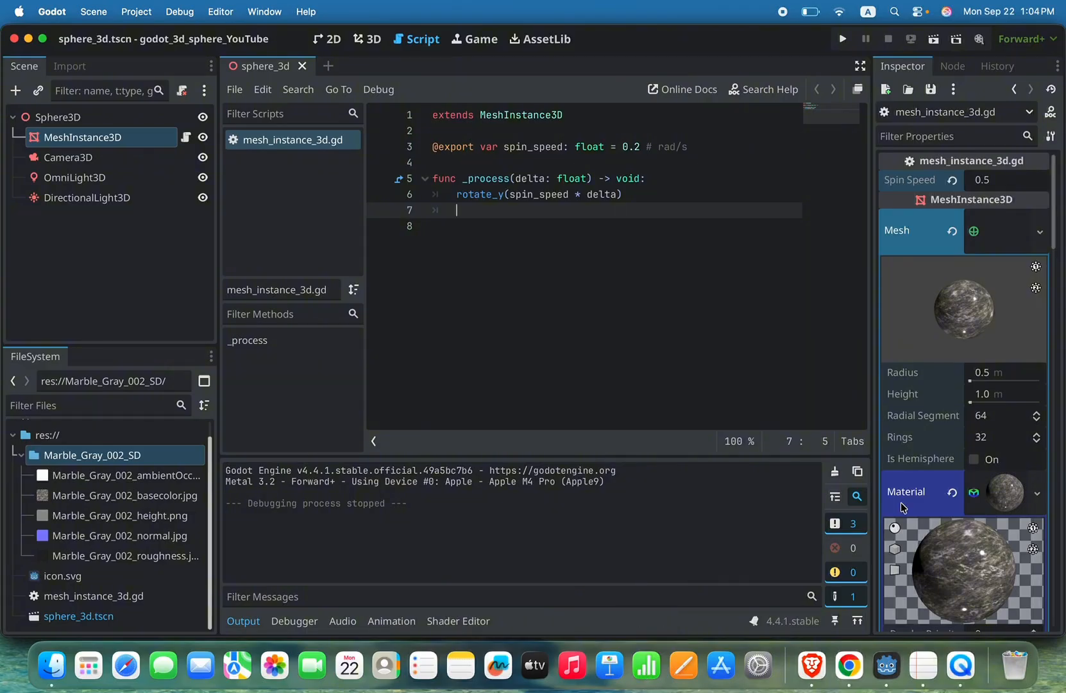
Step: Convert the sphere mesh's marble StandardMaterial3D to a ShaderMaterial
scroll(946, 317, "down", 5)
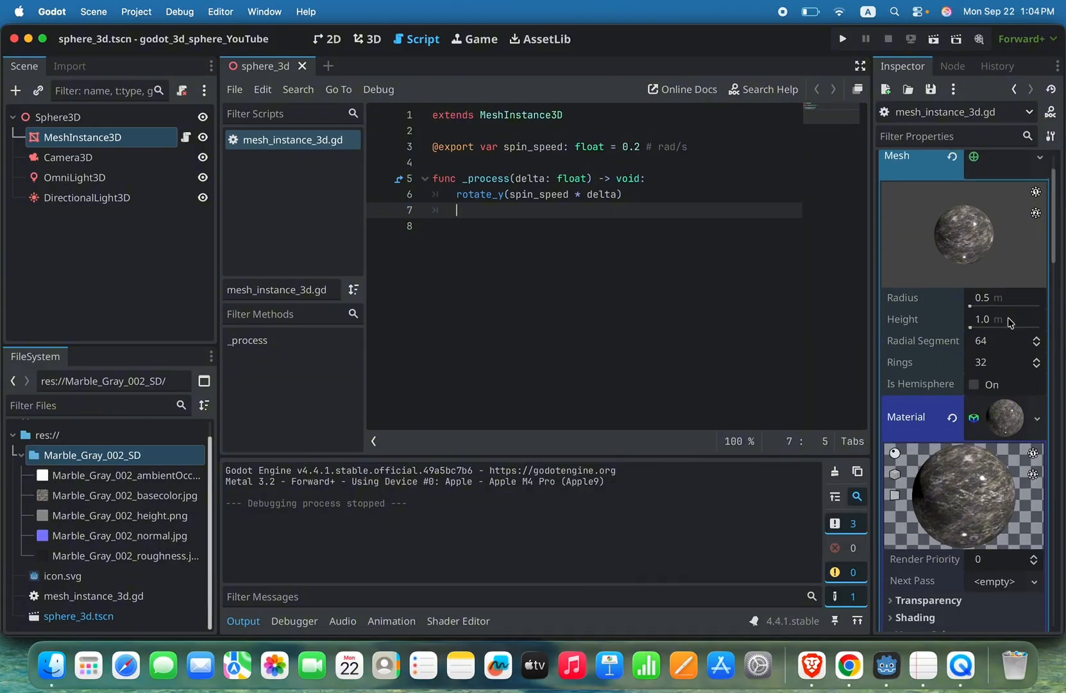
scroll(1008, 320, "down", 2)
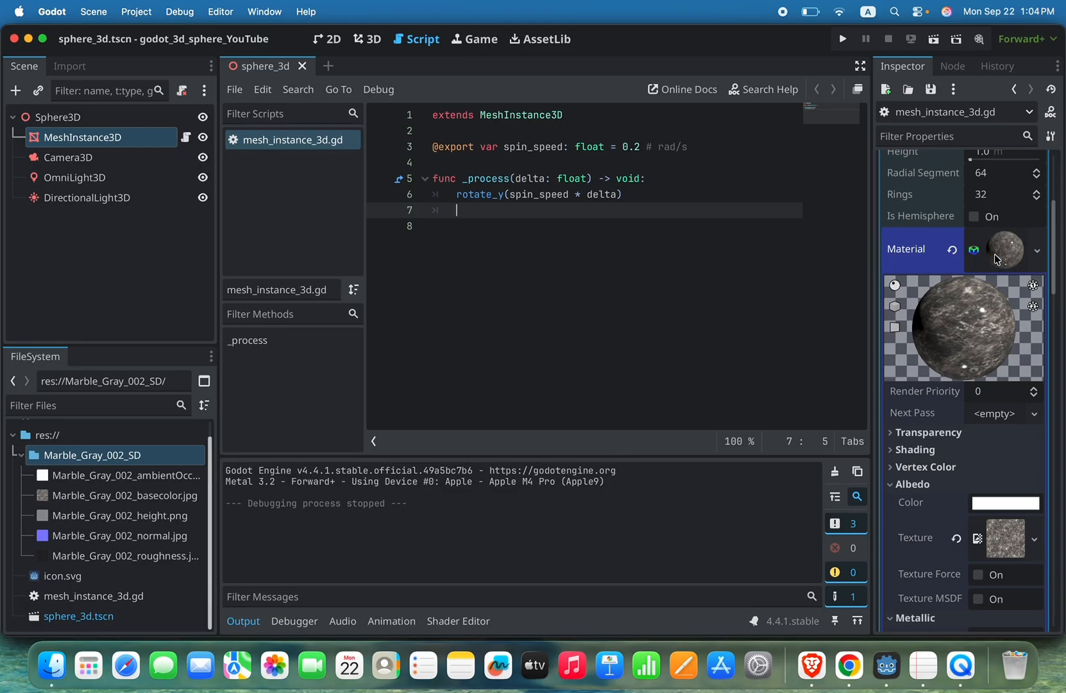
left_click(1037, 252)
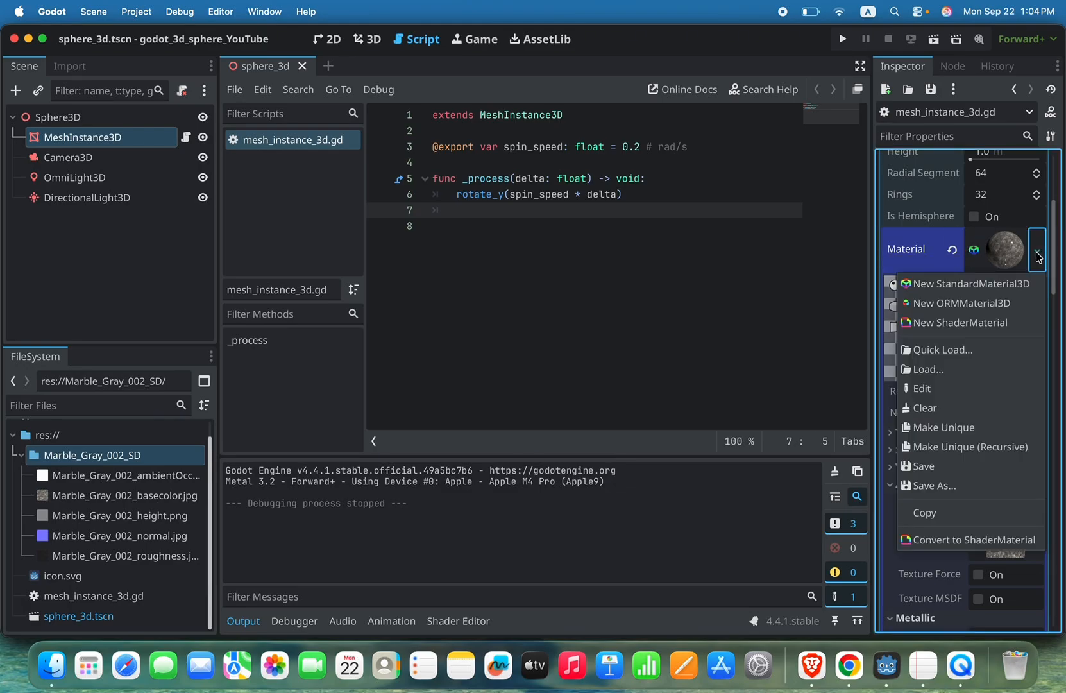
left_click(992, 539)
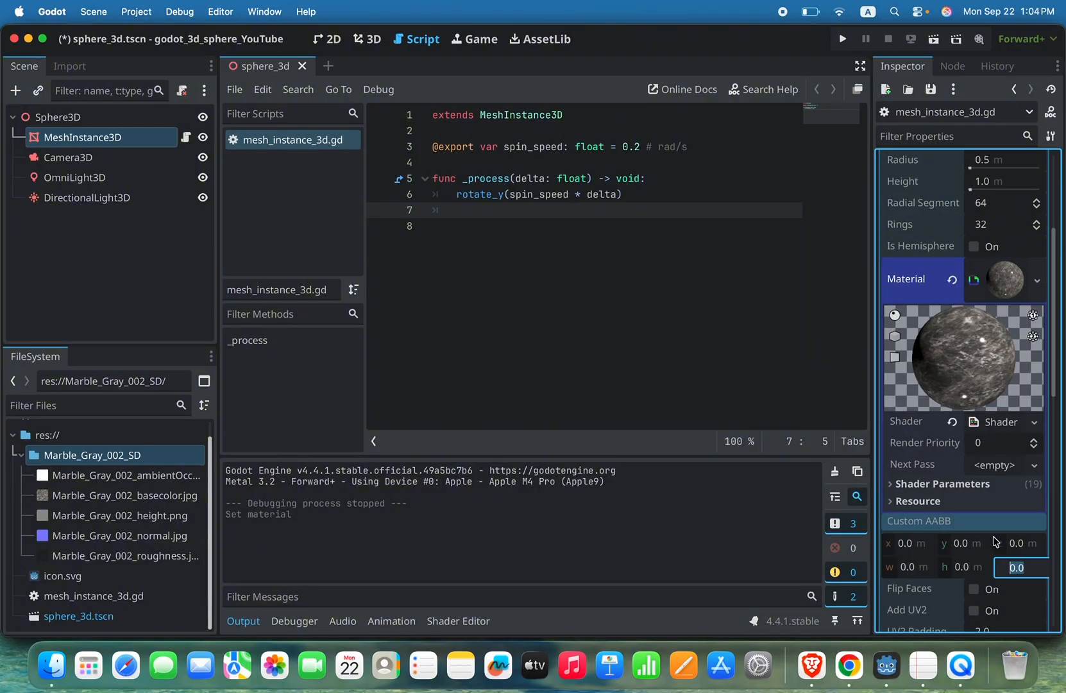
Step: Open the converted material's shader code, review its uniforms and vertex function, and save the scene
left_click(980, 428)
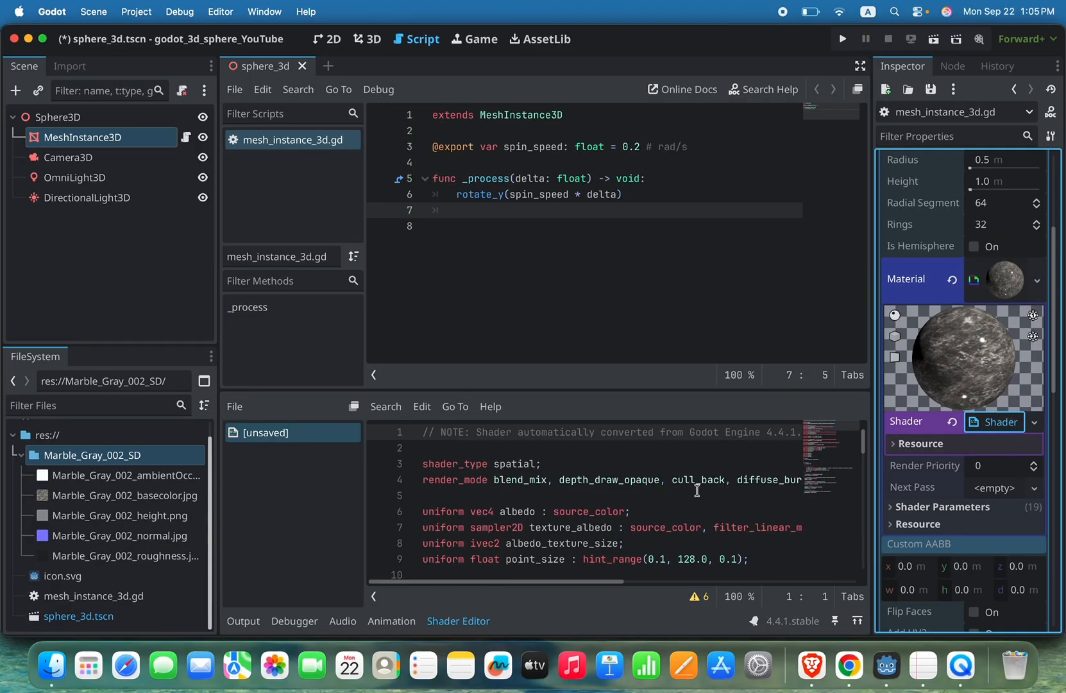
scroll(704, 514, "down", 4)
scroll(705, 514, "down", 8)
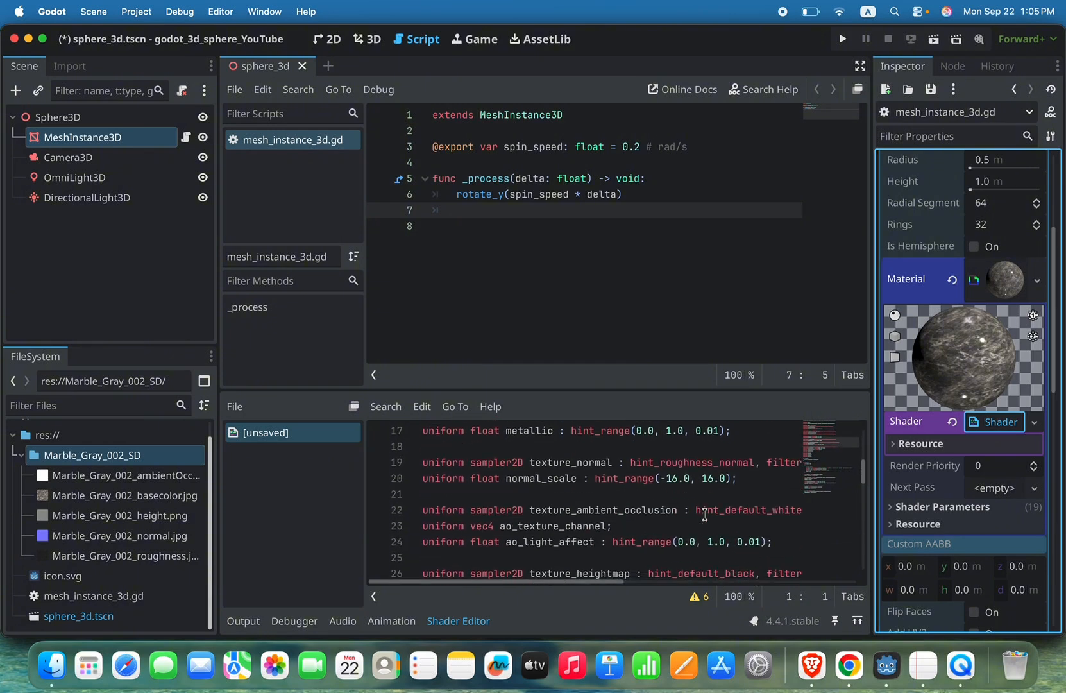
scroll(704, 515, "down", 4)
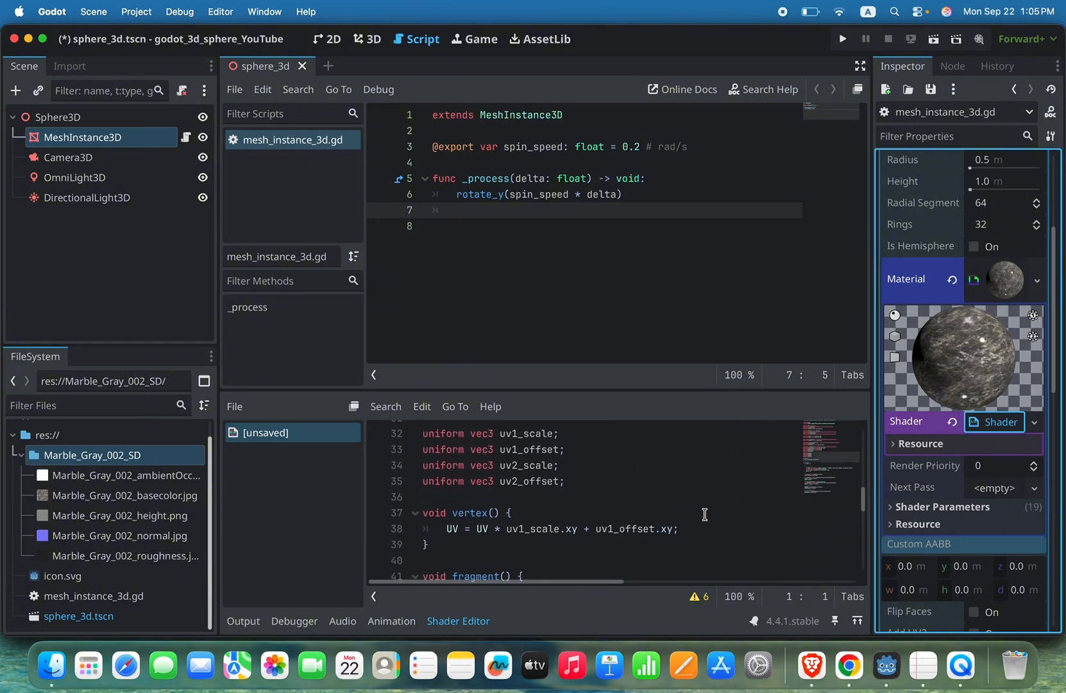
scroll(704, 515, "up", 10)
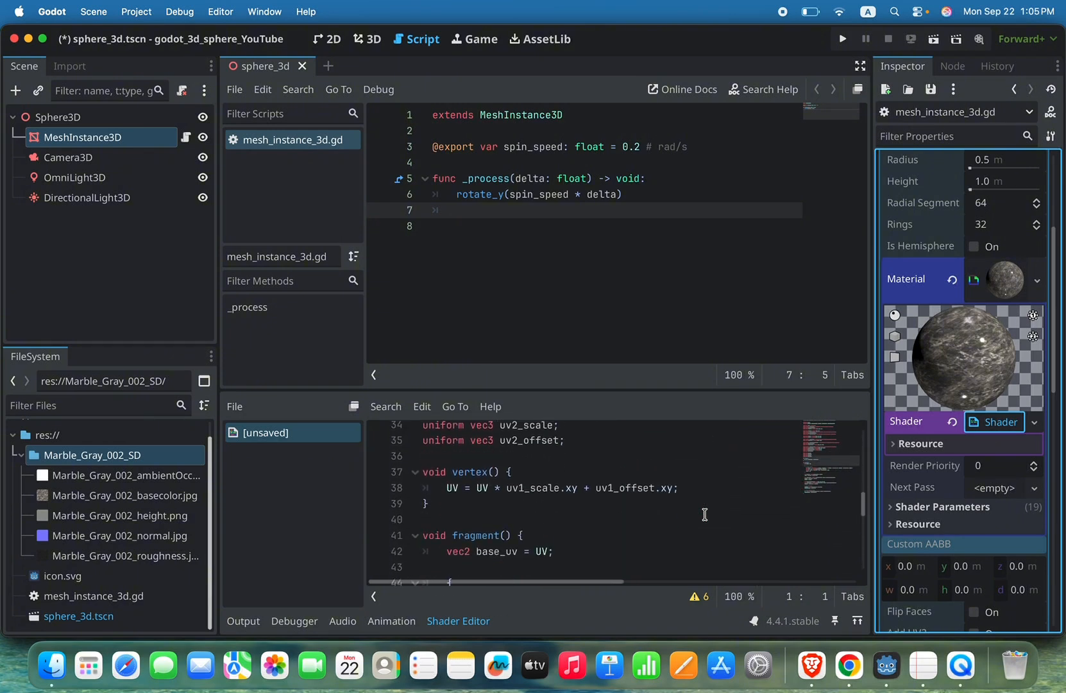
key("super+s")
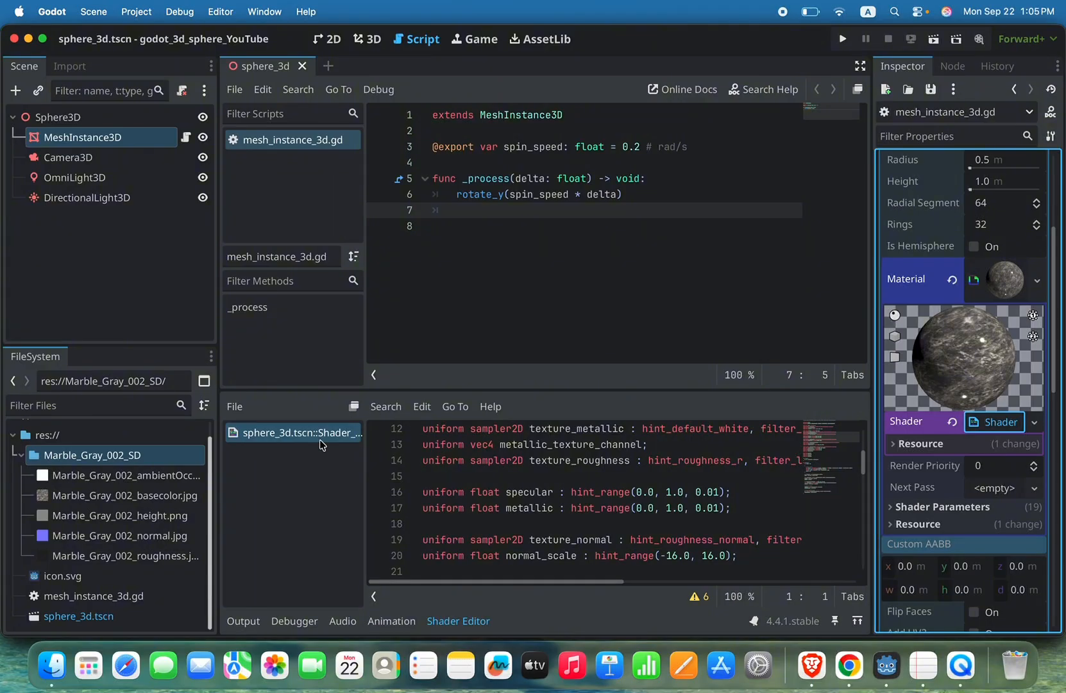
Step: Widen the shader code area and run the project to check the sphere with the converted material, closing the game window when done
left_click_drag(365, 439, 327, 437)
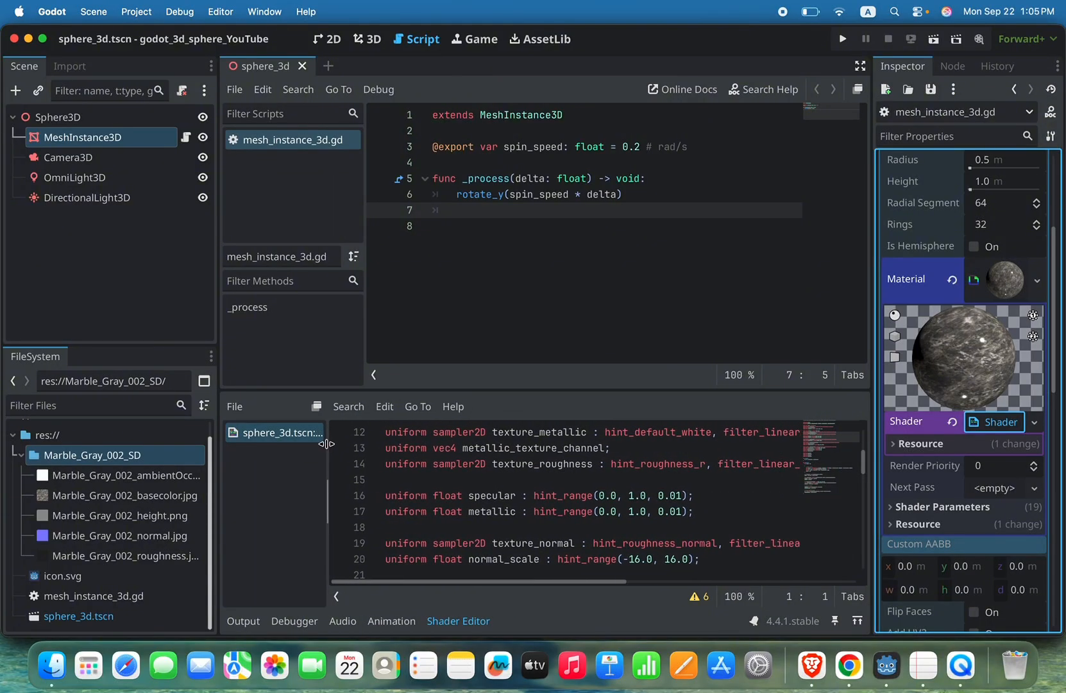
scroll(520, 501, "down", 5)
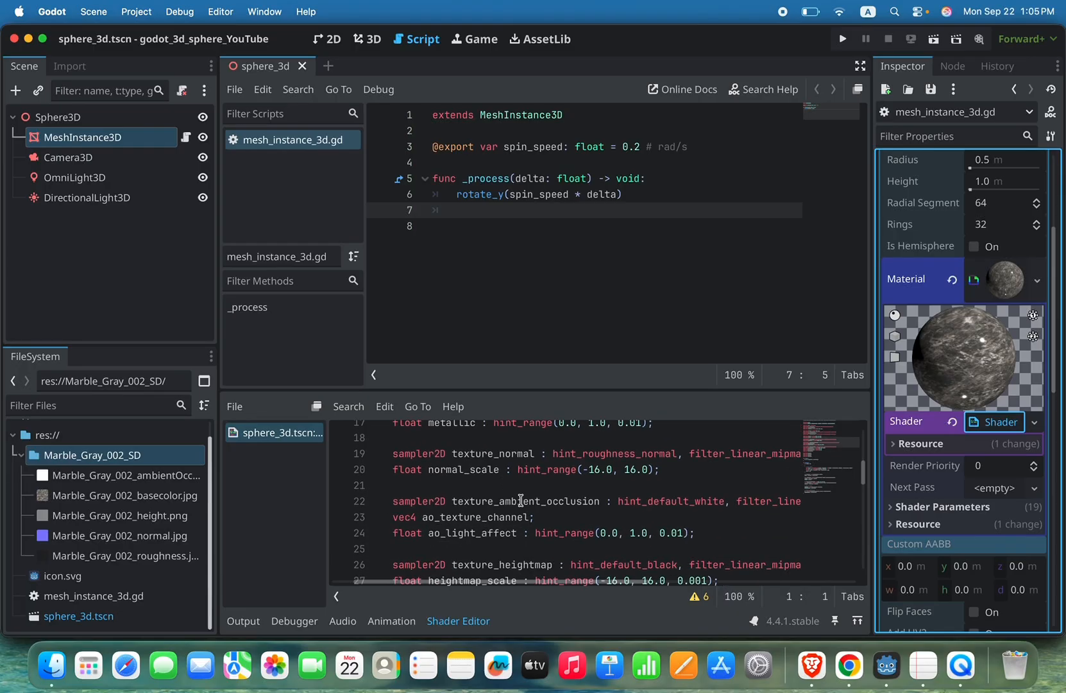
scroll(520, 497, "down", 2)
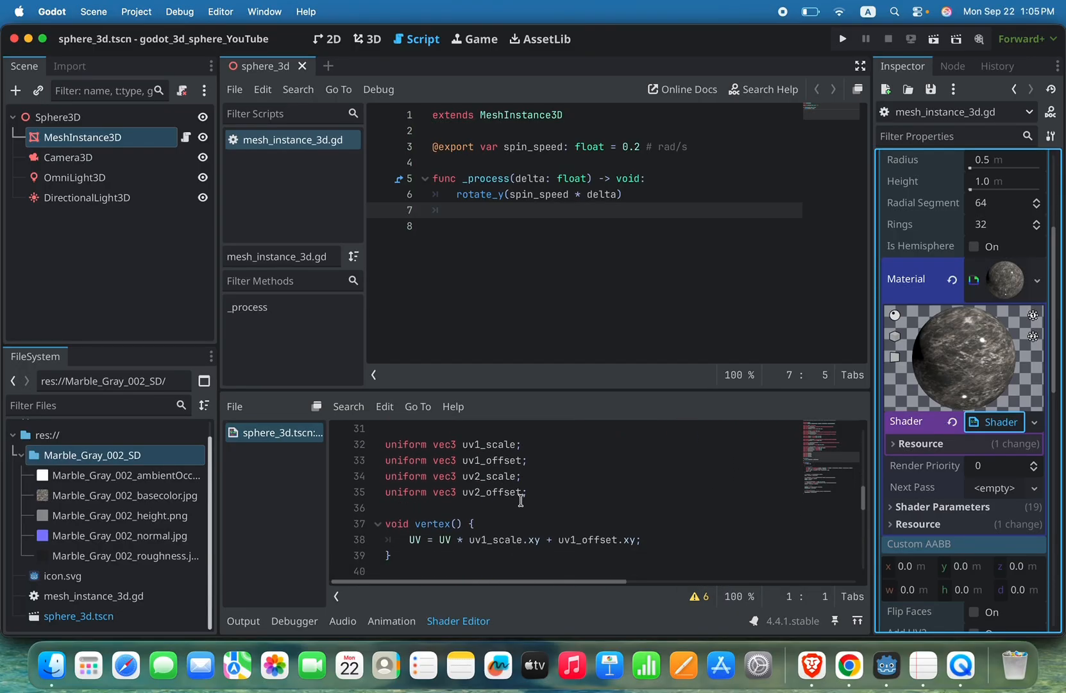
left_click(841, 40)
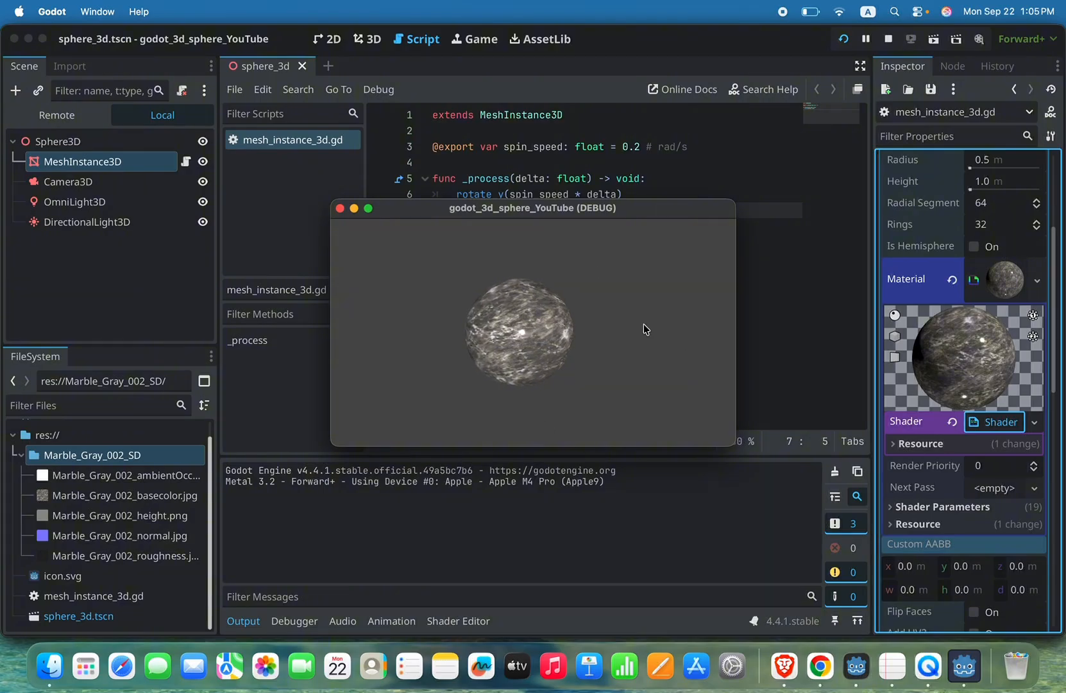
left_click(340, 208)
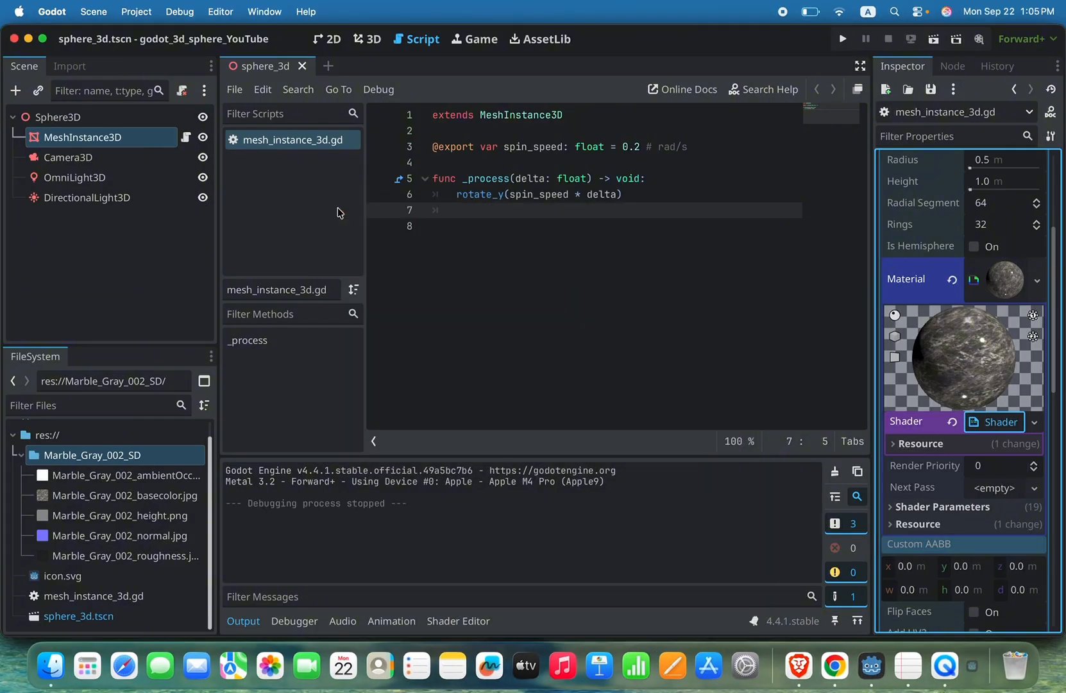
Step: Reopen the material's shader code and examine its vertex() function and the texture handling in fragment()
left_click(988, 423)
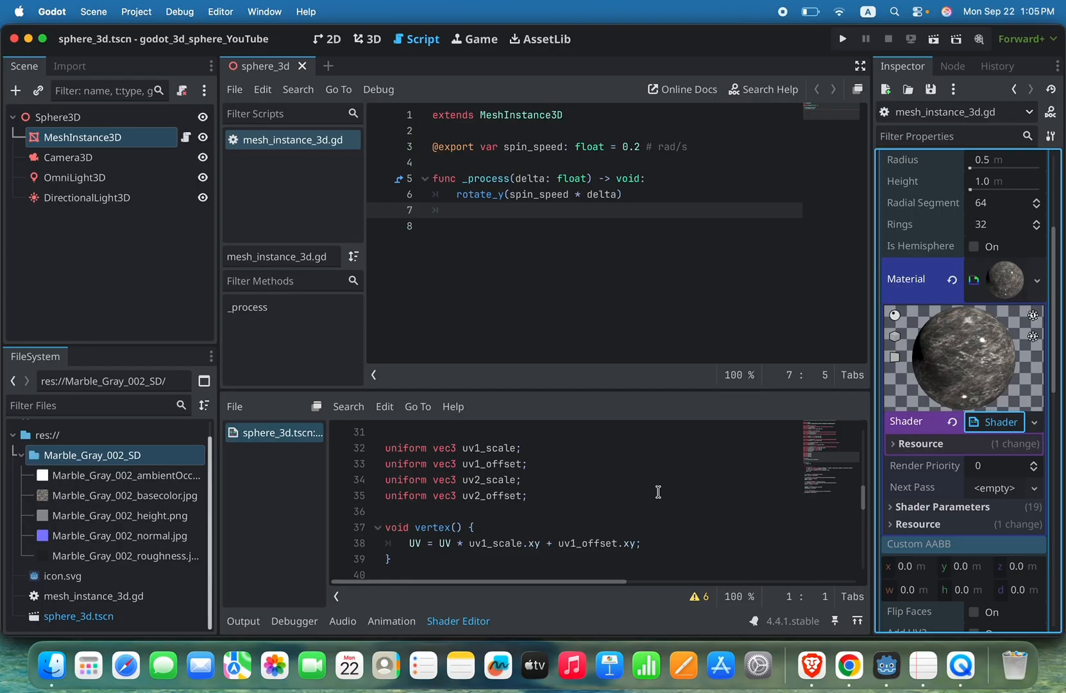
scroll(658, 492, "down", 2)
scroll(648, 481, "up", 1)
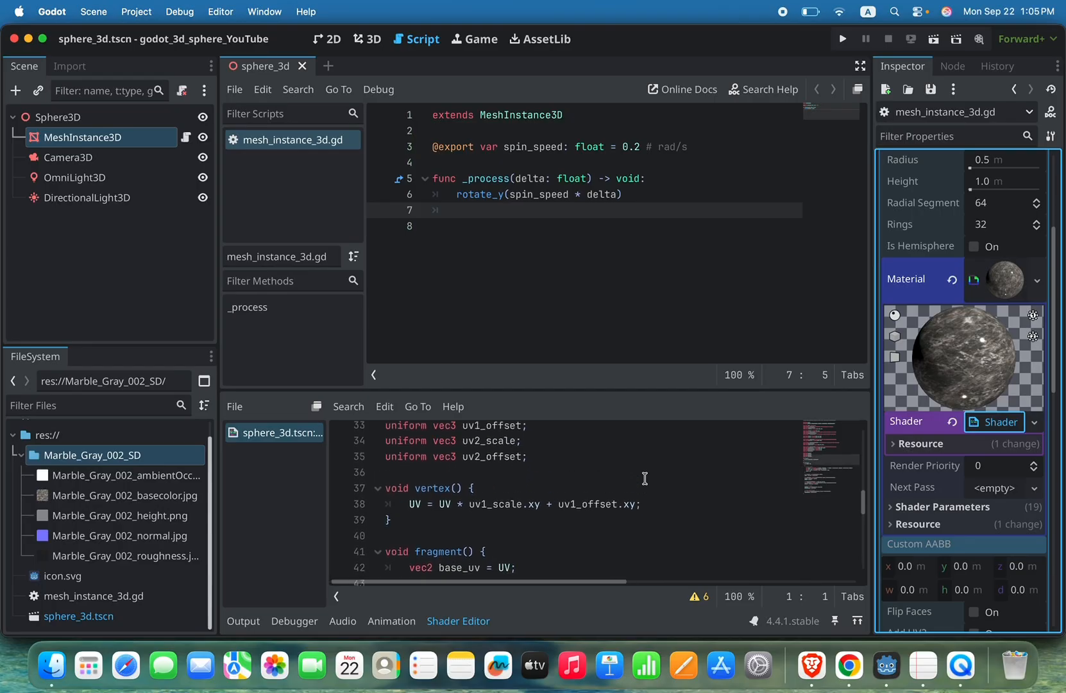
scroll(645, 478, "up", 1)
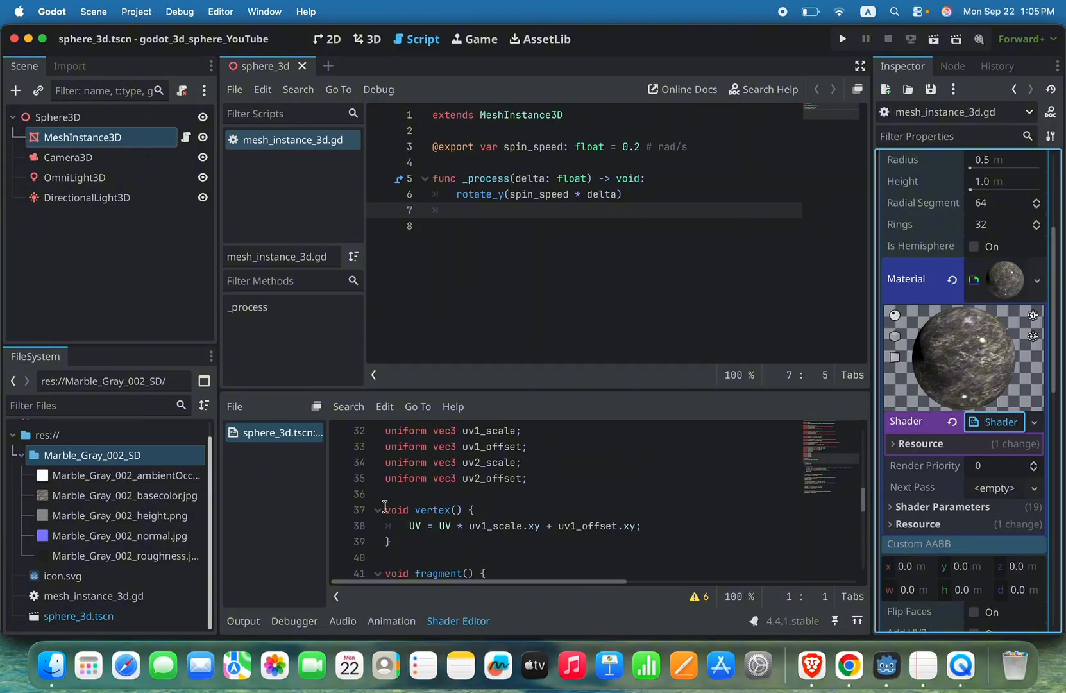
left_click_drag(385, 507, 388, 543)
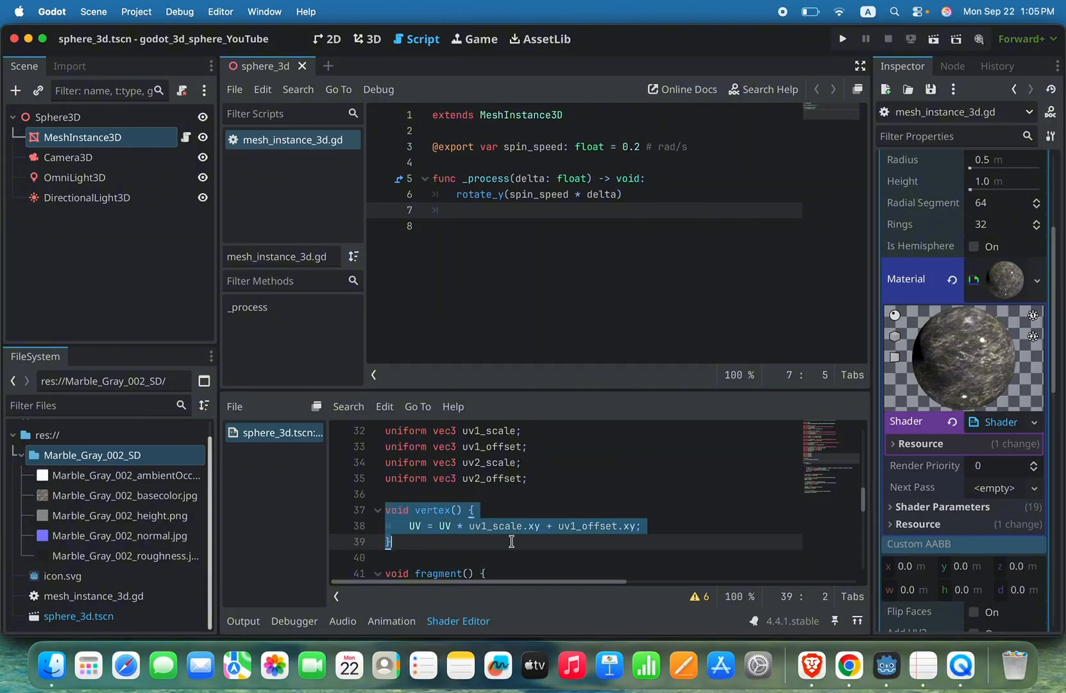
scroll(511, 542, "down", 1)
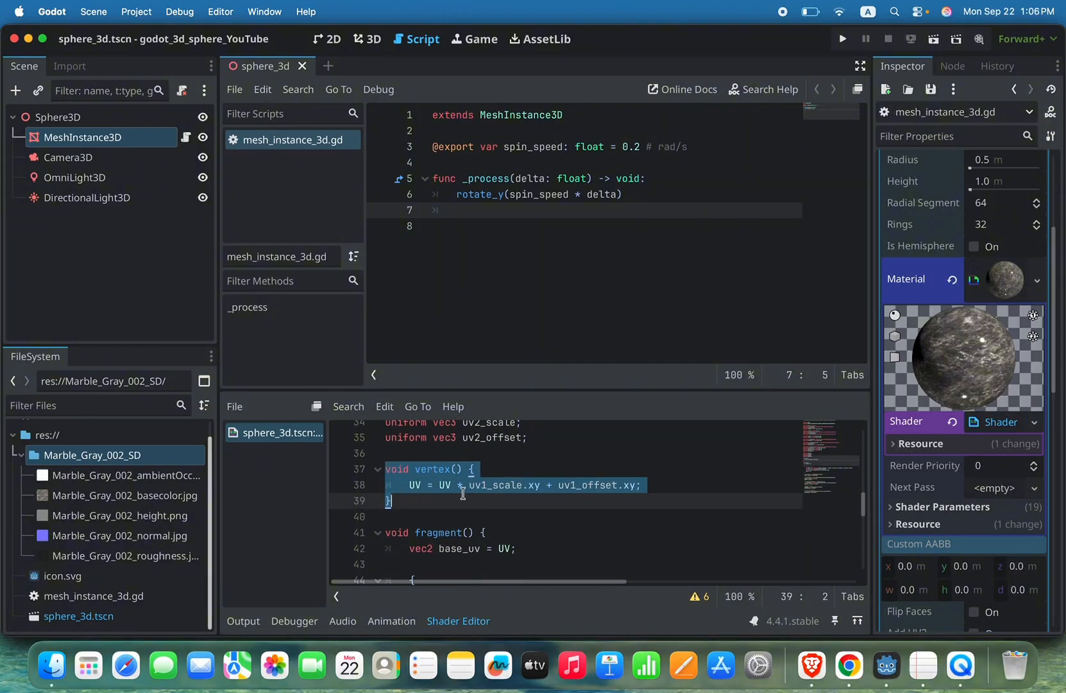
left_click_drag(390, 500, 383, 468)
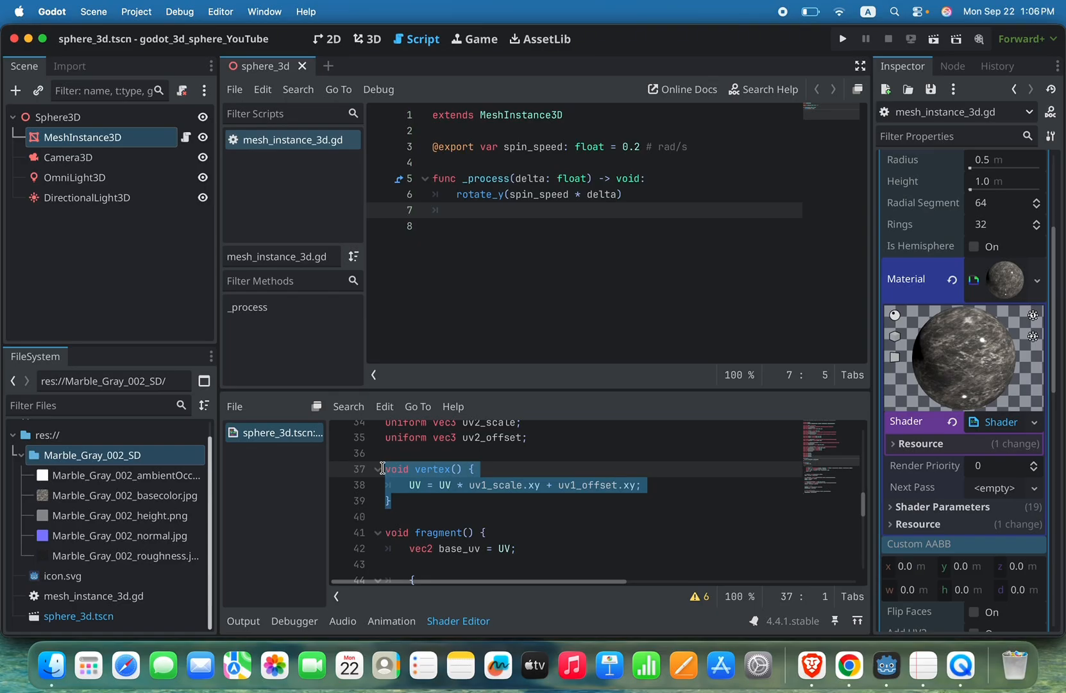
scroll(495, 532, "down", 2)
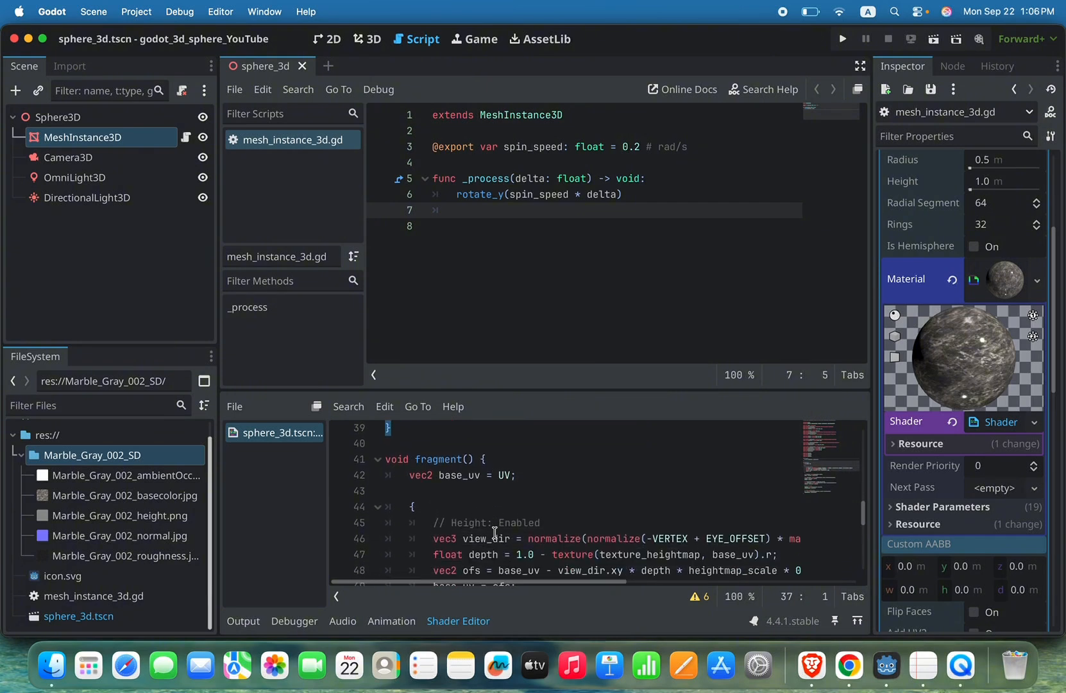
scroll(543, 498, "down", 8)
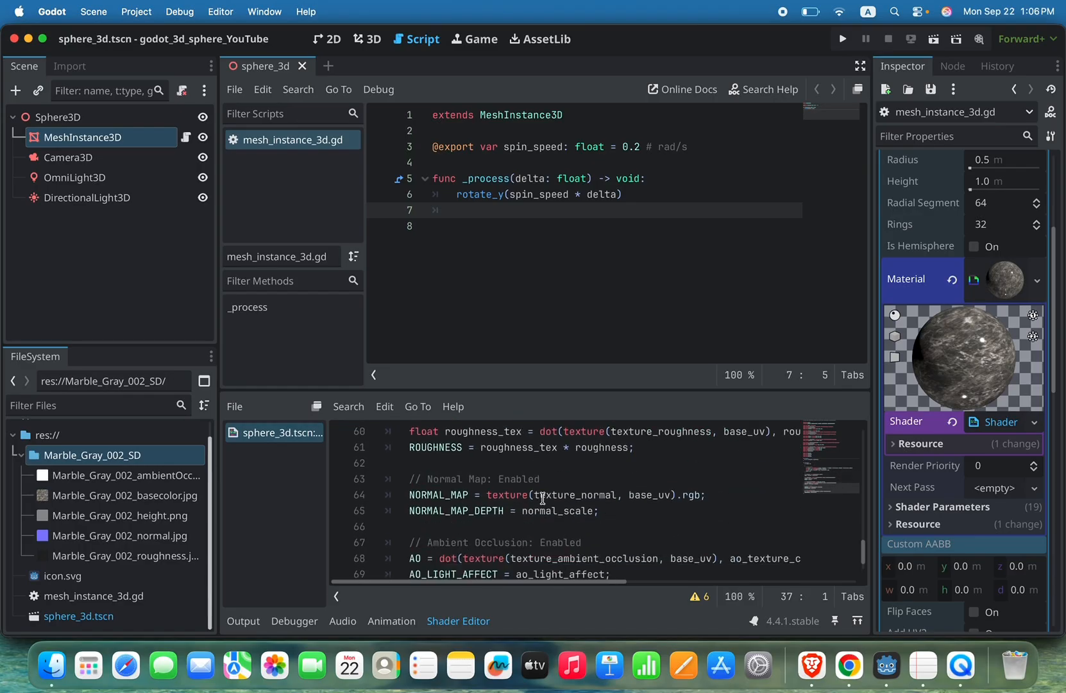
scroll(543, 497, "up", 10)
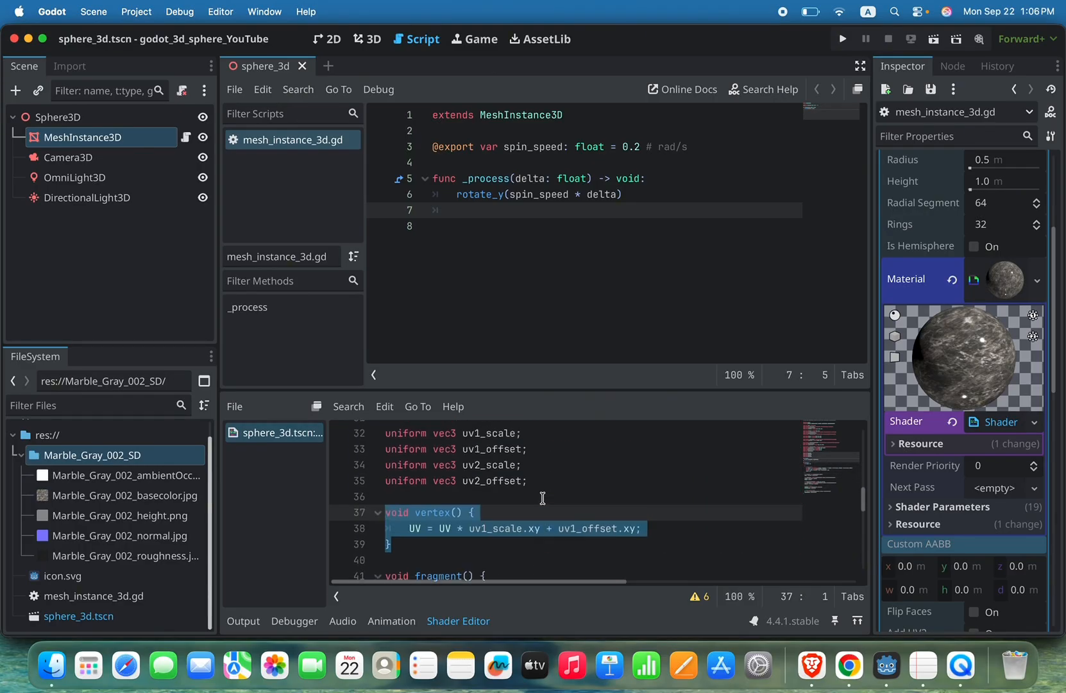
Step: Declare a float uniform named pulsate_speed with a hint_range hint above the shader's vertex() function
left_click(510, 494)
key("Return")
key("Return")
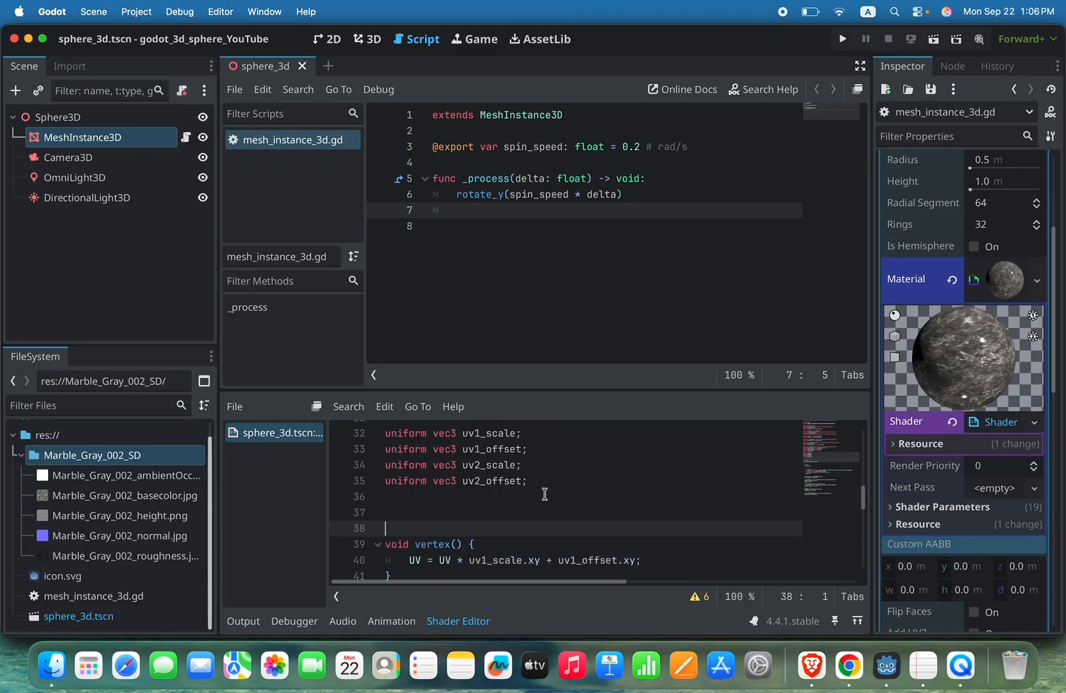
key("Up")
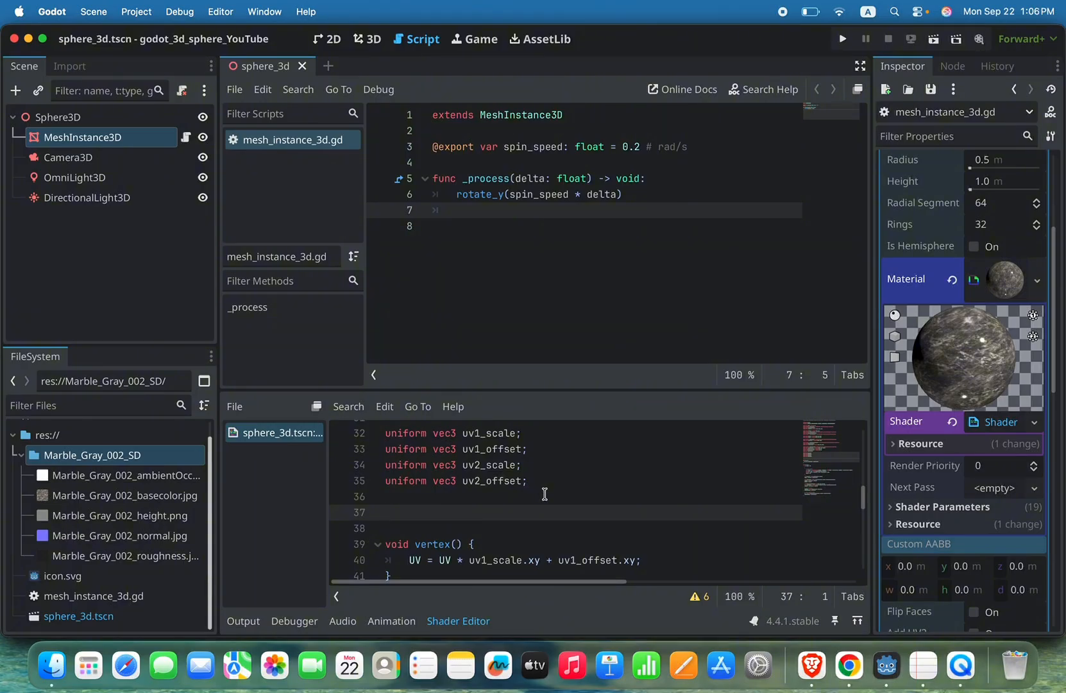
type("unifor")
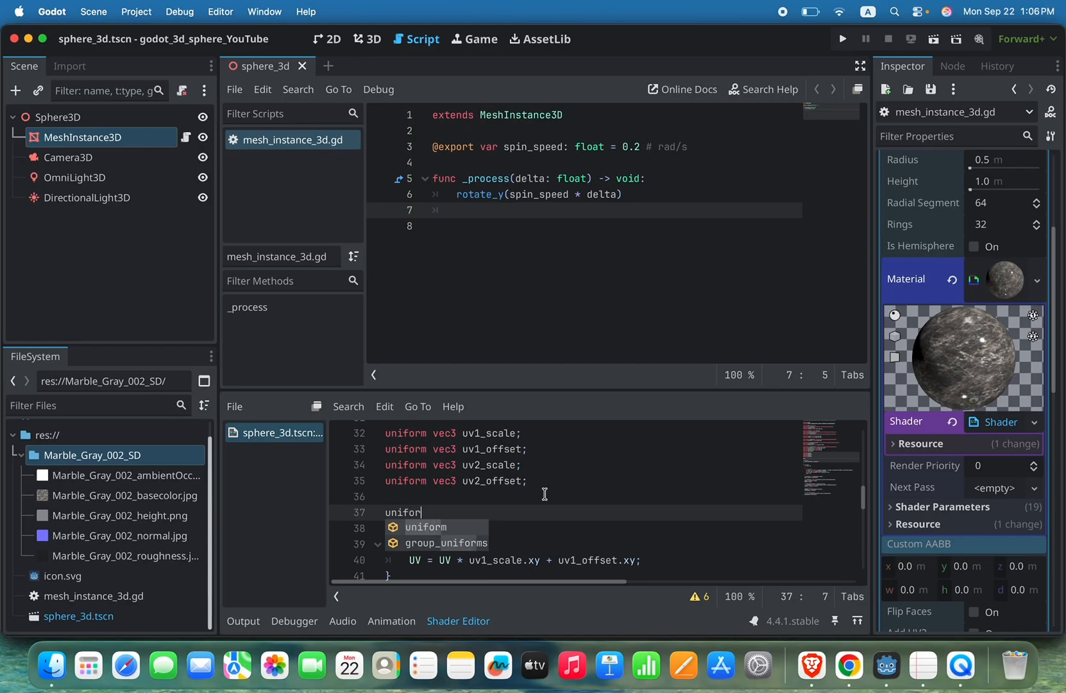
type("m")
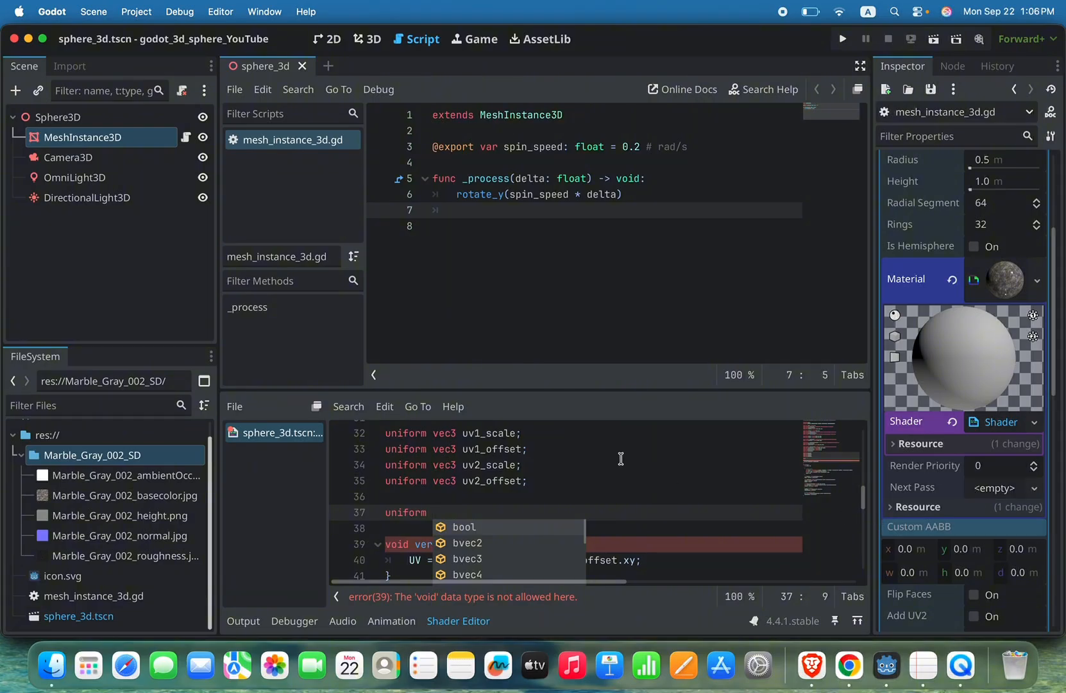
type("float")
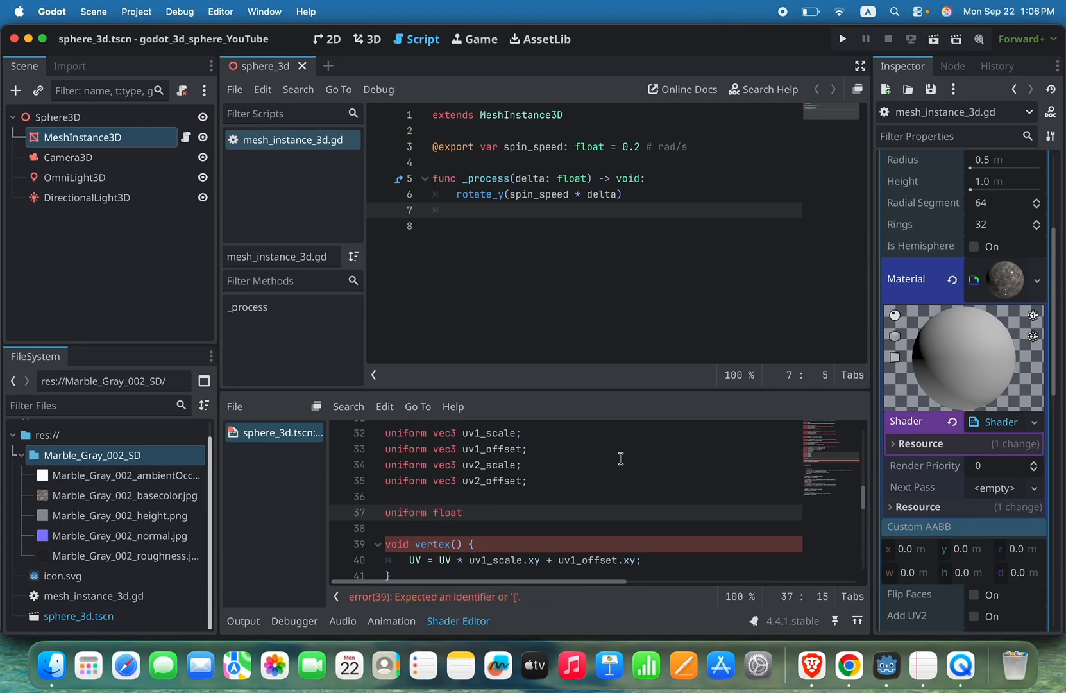
type("pulsate_speed")
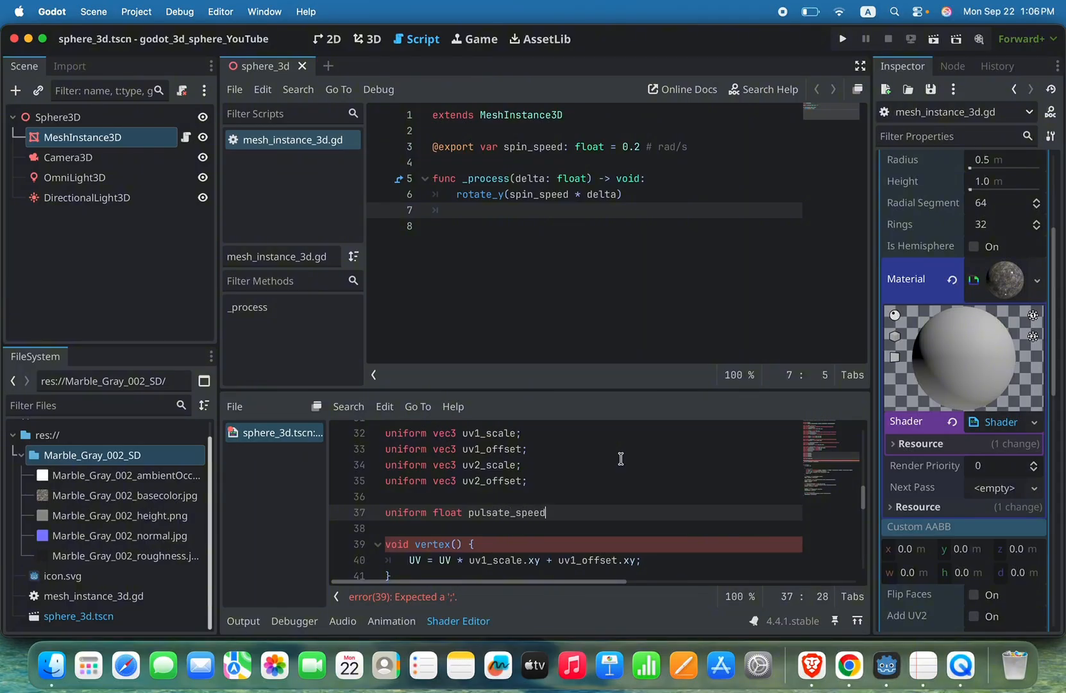
type(": hint")
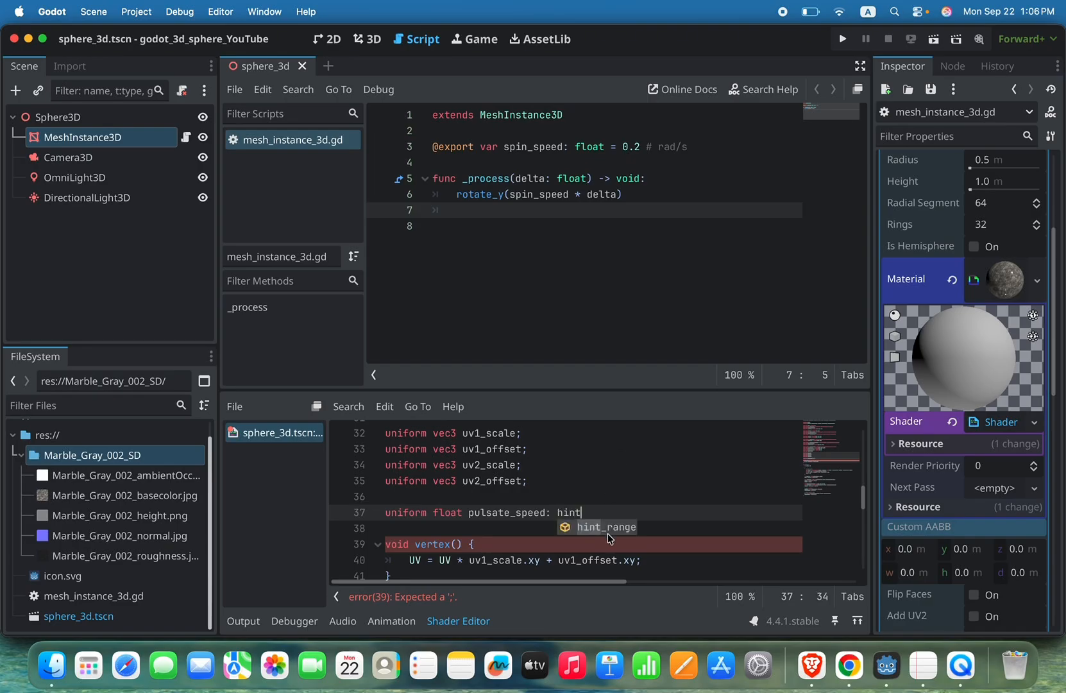
key("Return")
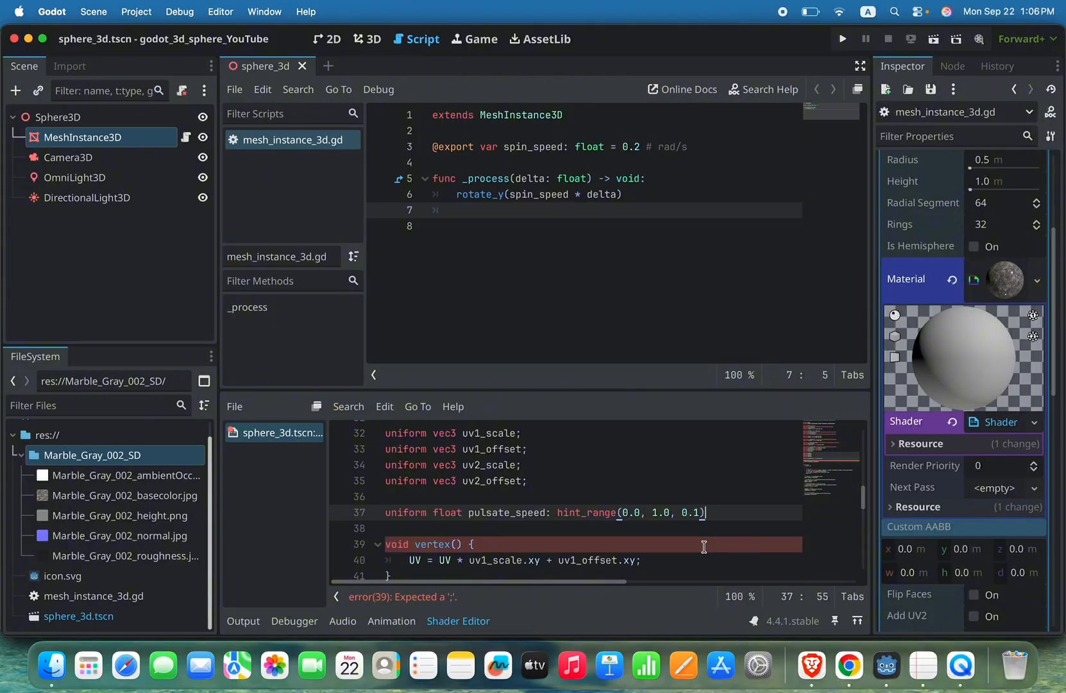
Step: Set the pulsate_speed hint_range to (0.0, 10.0) without a step value and give the uniform a default of 2.0
left_click(657, 513)
type("0")
key("Right")
key("Right")
key("Right")
key("Right")
key("Right")
key("Right")
key("Right")
key("BackSpace")
key("BackSpace")
key("BackSpace")
key("BackSpace")
key("BackSpace")
key("Right")
type("=")
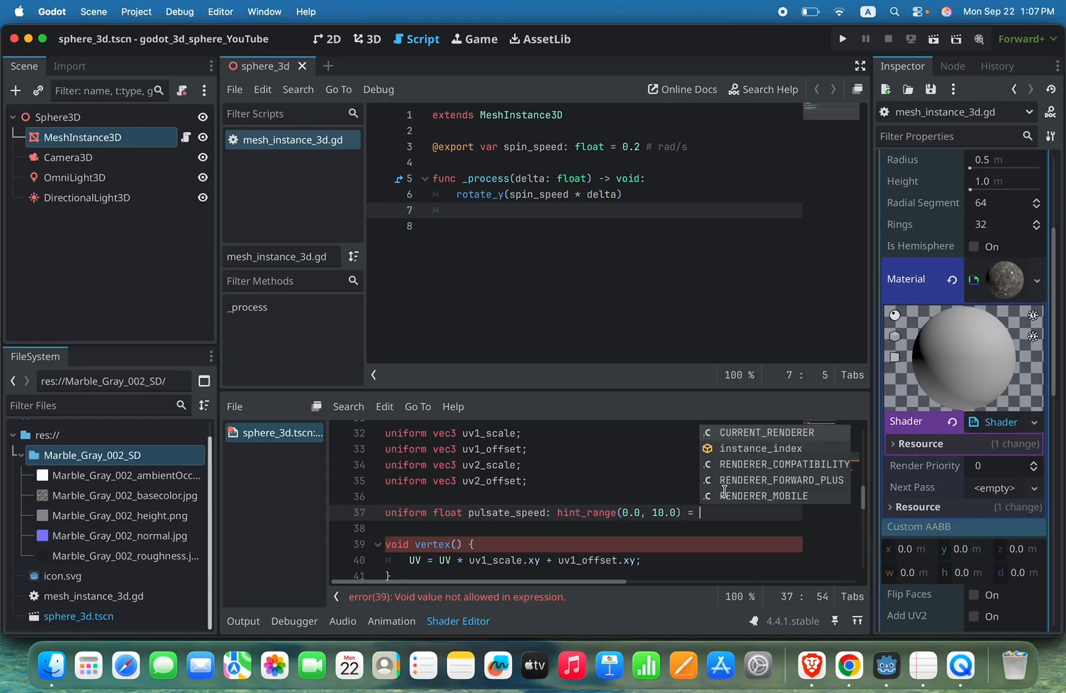
type(" 2.0;")
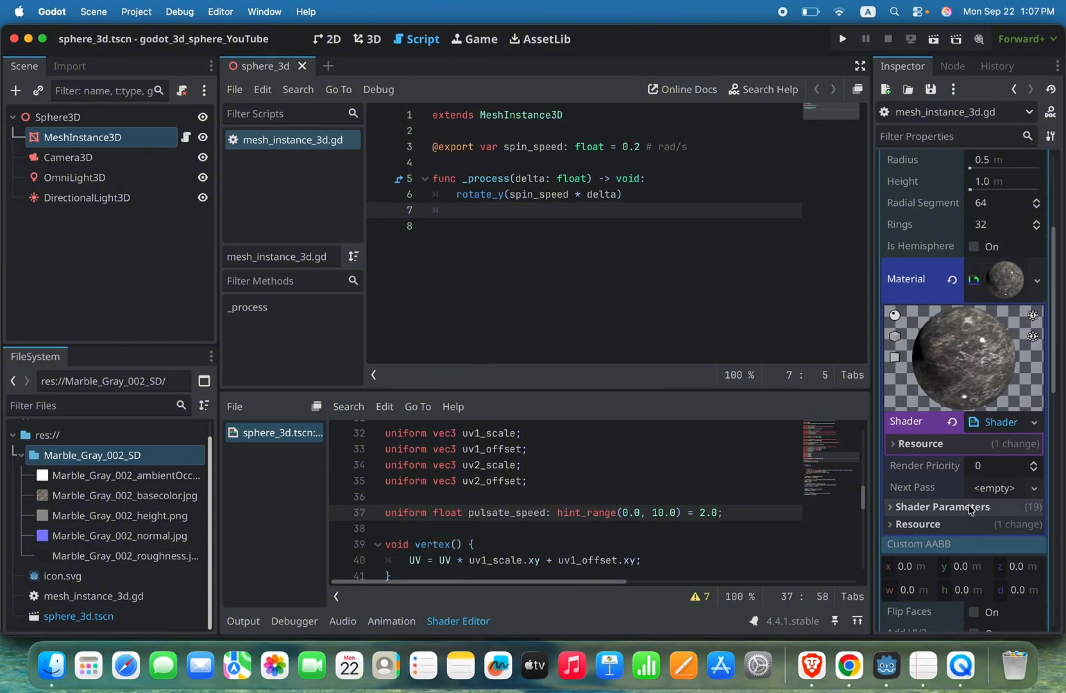
Step: Expand the material's shader parameters and raise Pulsate Speed to about 3.319
left_click(894, 514)
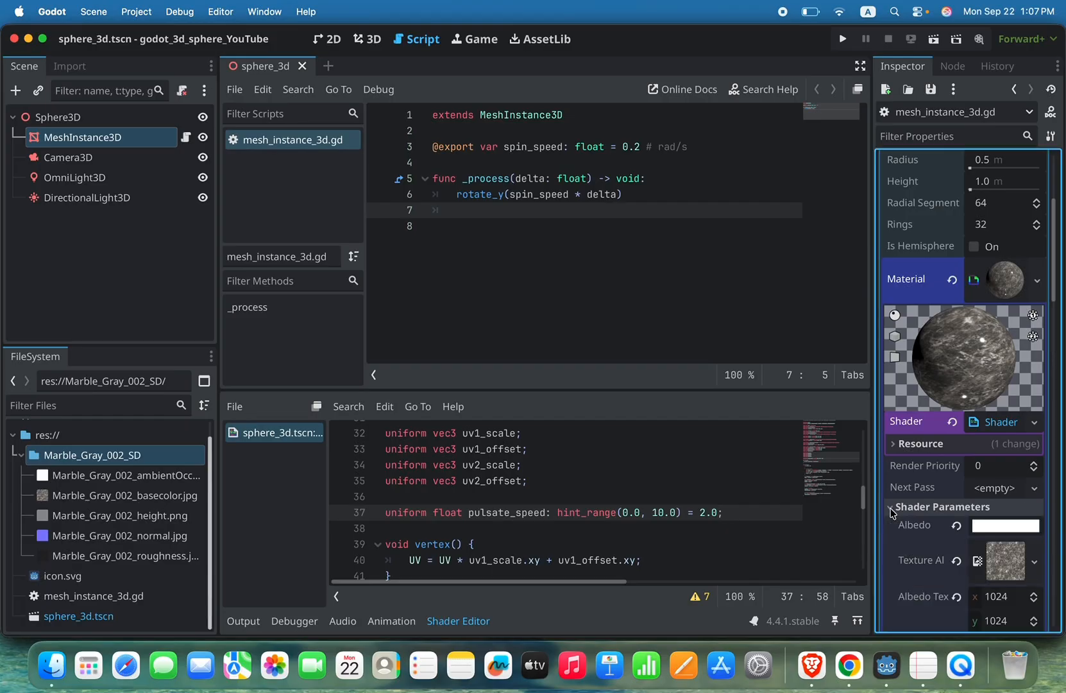
scroll(930, 518, "down", 8)
scroll(930, 518, "down", 3)
scroll(930, 518, "up", 3)
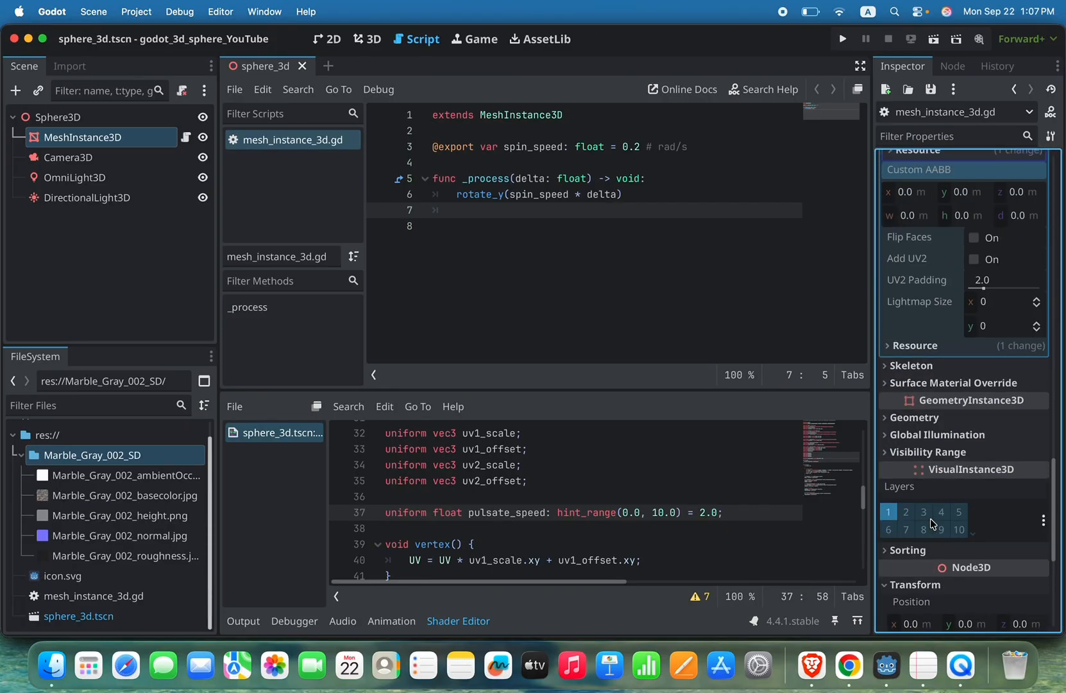
scroll(930, 518, "up", 5)
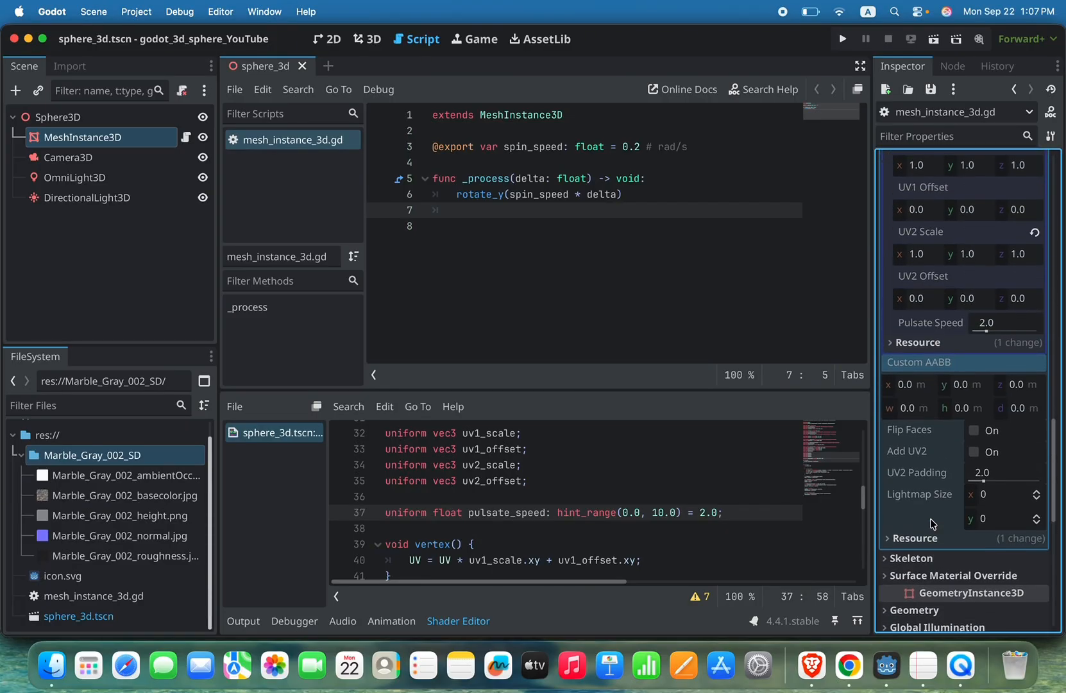
scroll(930, 519, "up", 1)
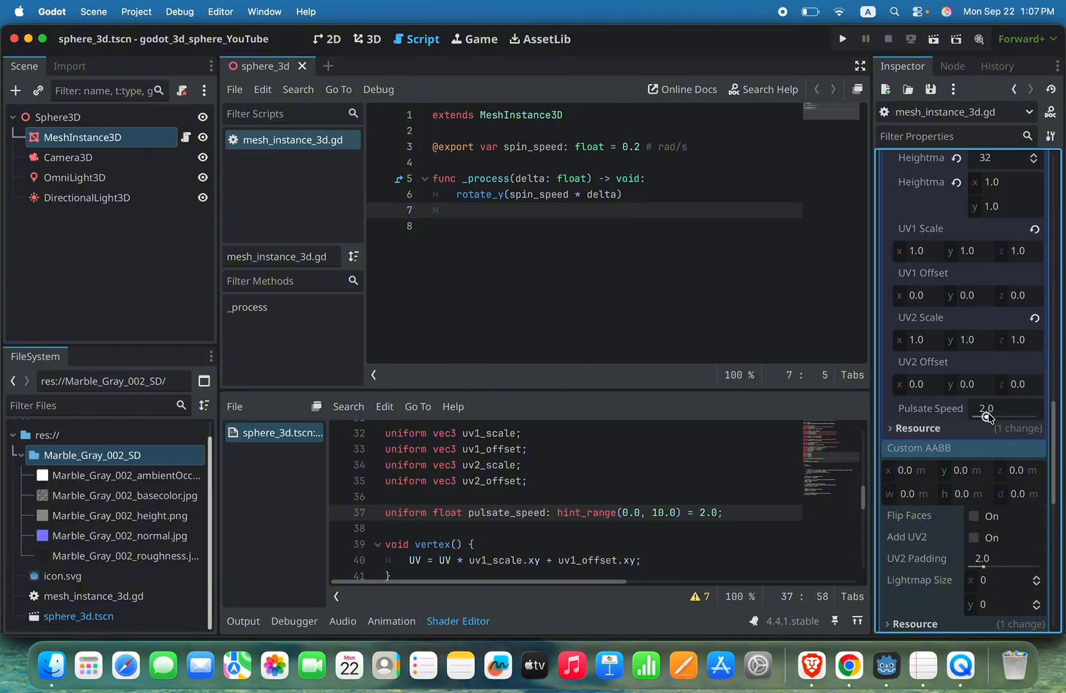
mouse_move(987, 414)
left_mouse_down()
mouse_move(998, 414)
mouse_move(978, 415)
mouse_move(1038, 415)
mouse_move(995, 416)
left_mouse_up()
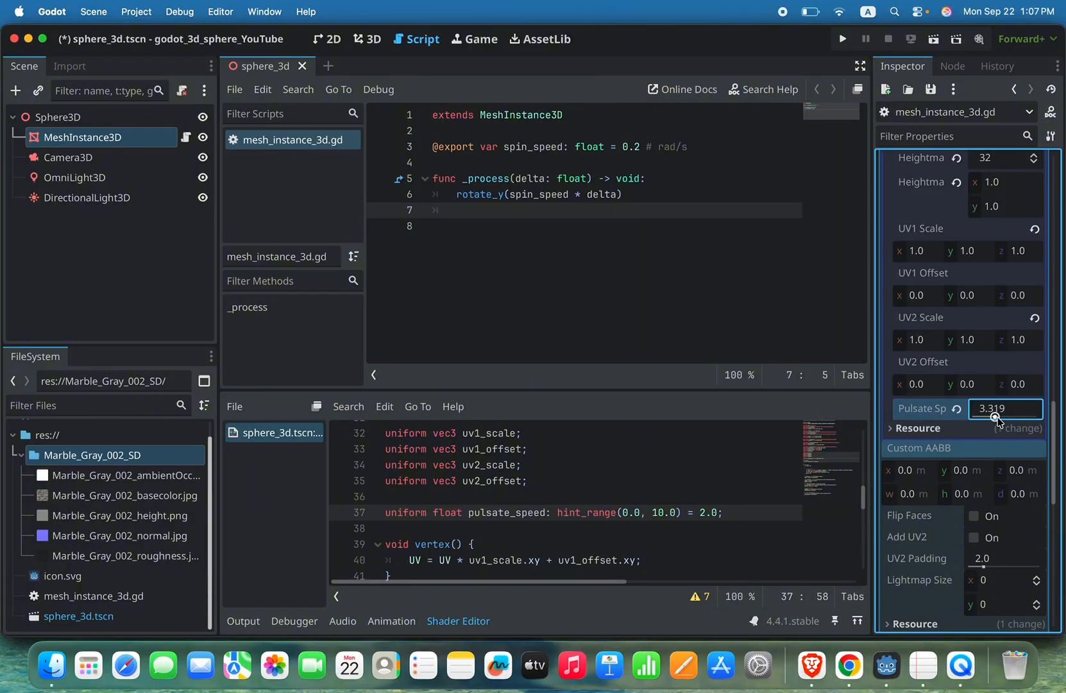
Step: Start a second uniform float declaration on a new line below pulsate_speed
left_click(661, 513)
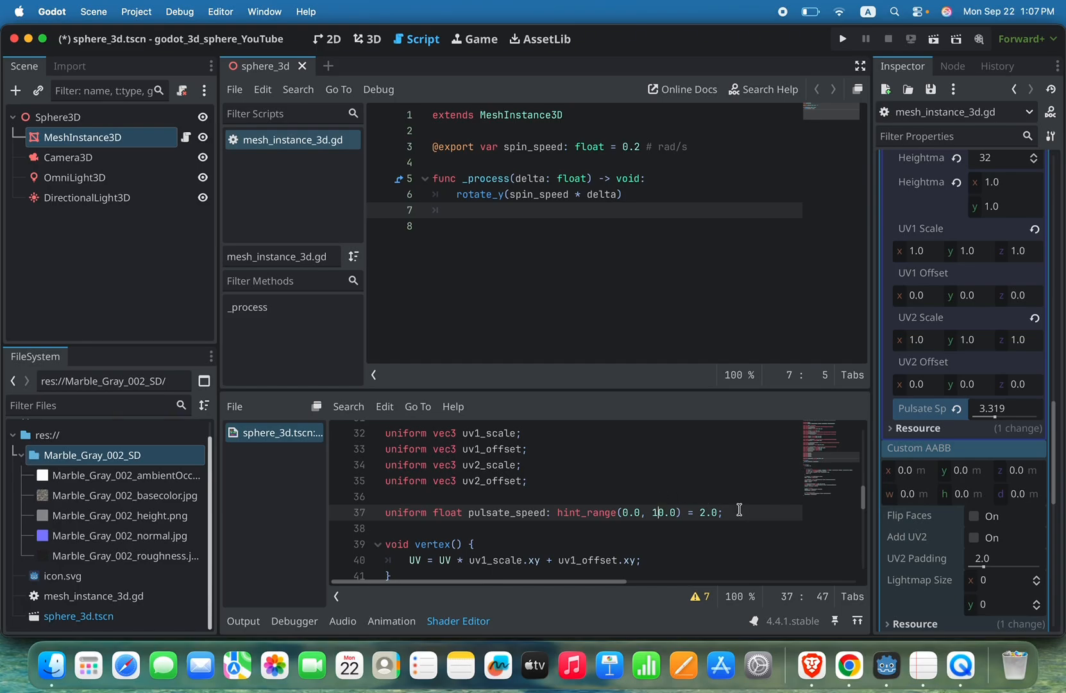
double_click(392, 513)
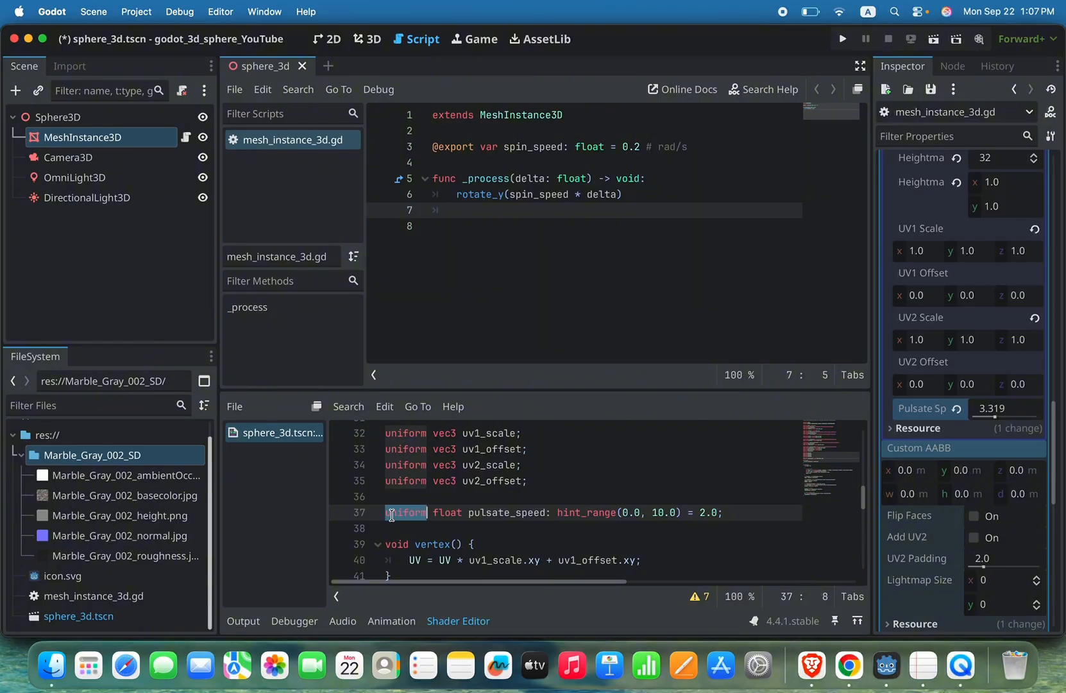
left_click(733, 514)
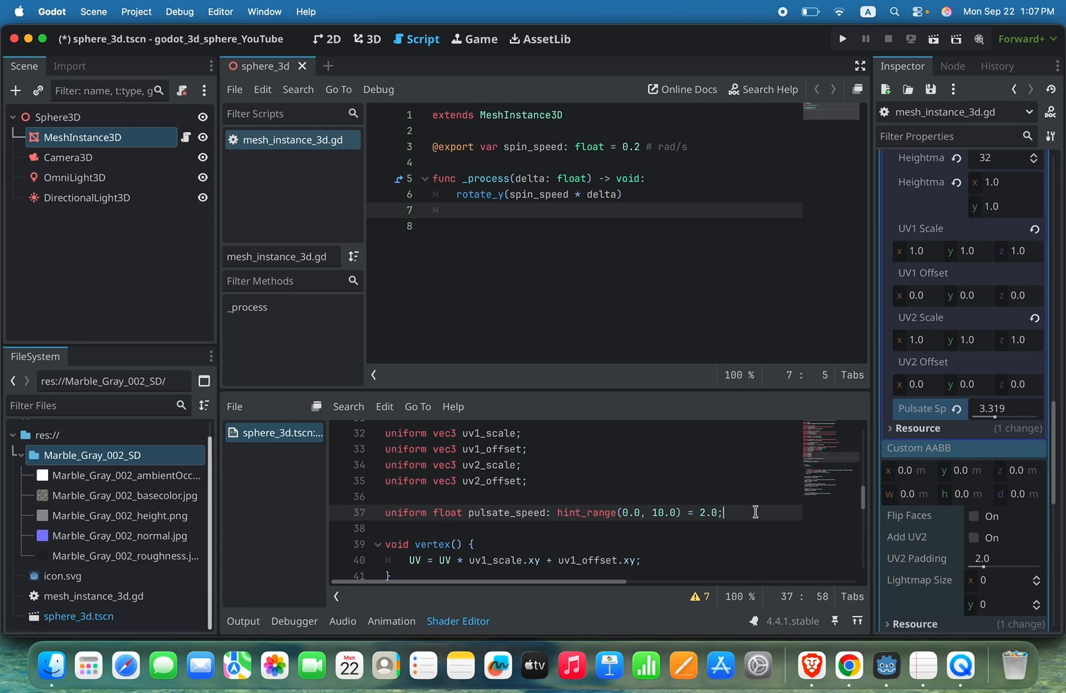
key("Return")
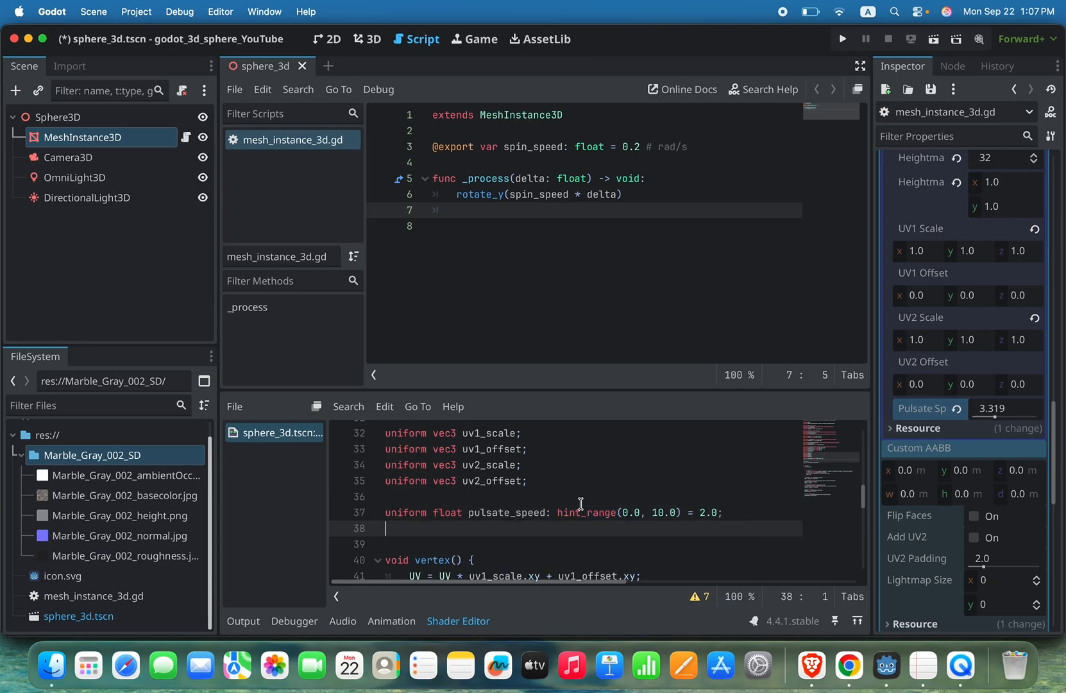
scroll(581, 503, "up", 1)
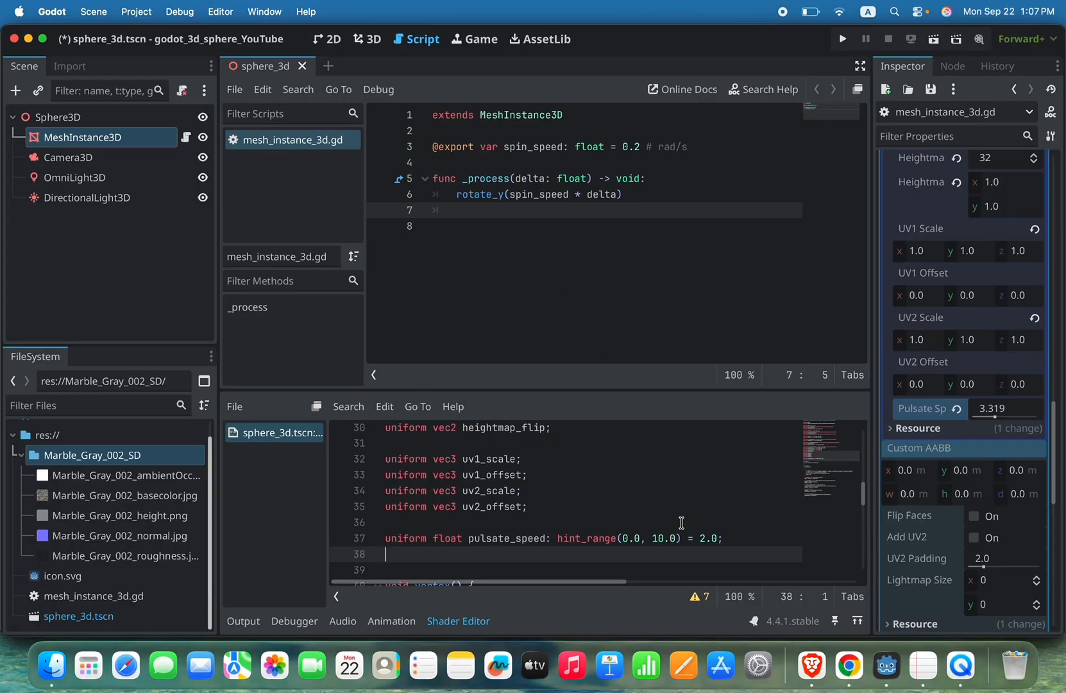
type("uniform")
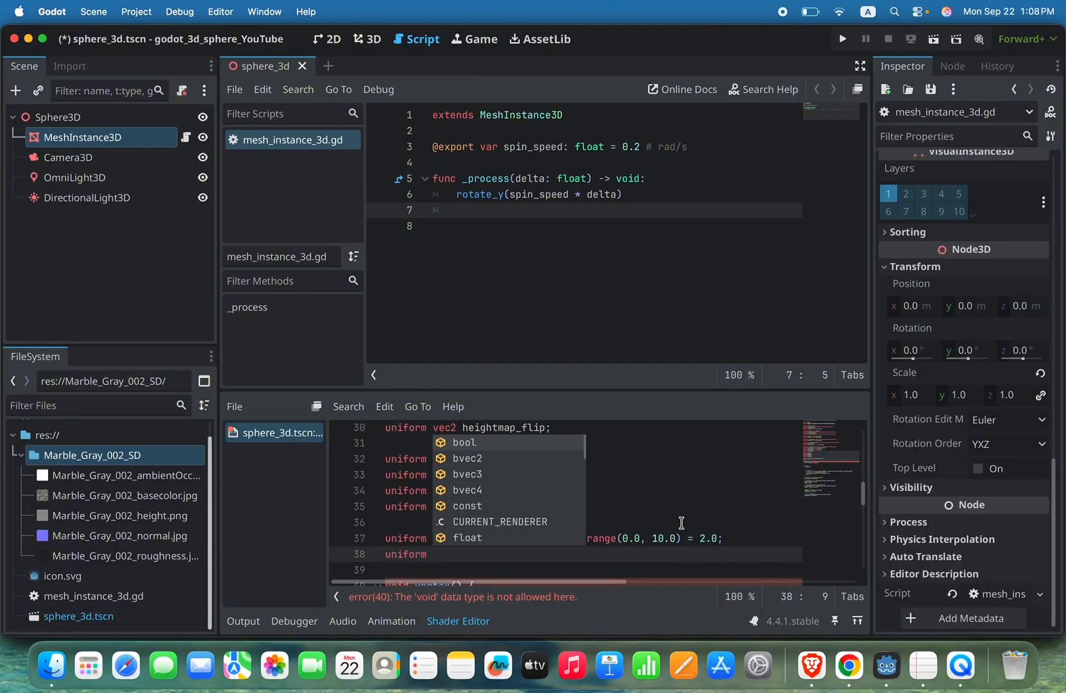
type("float")
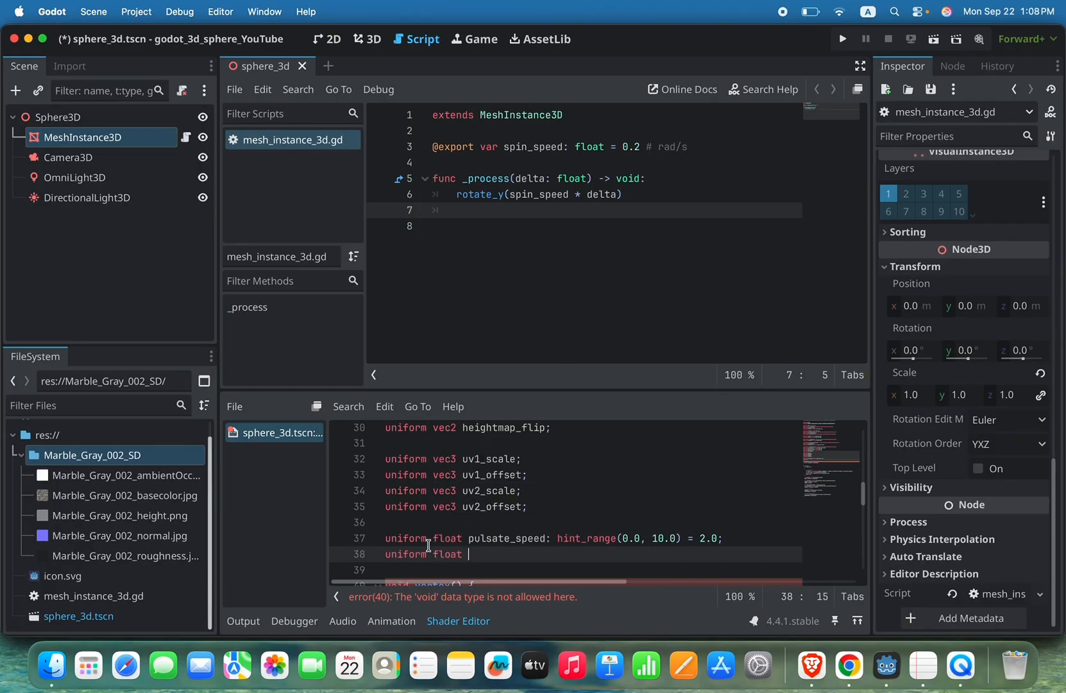
scroll(482, 538, "down", 1)
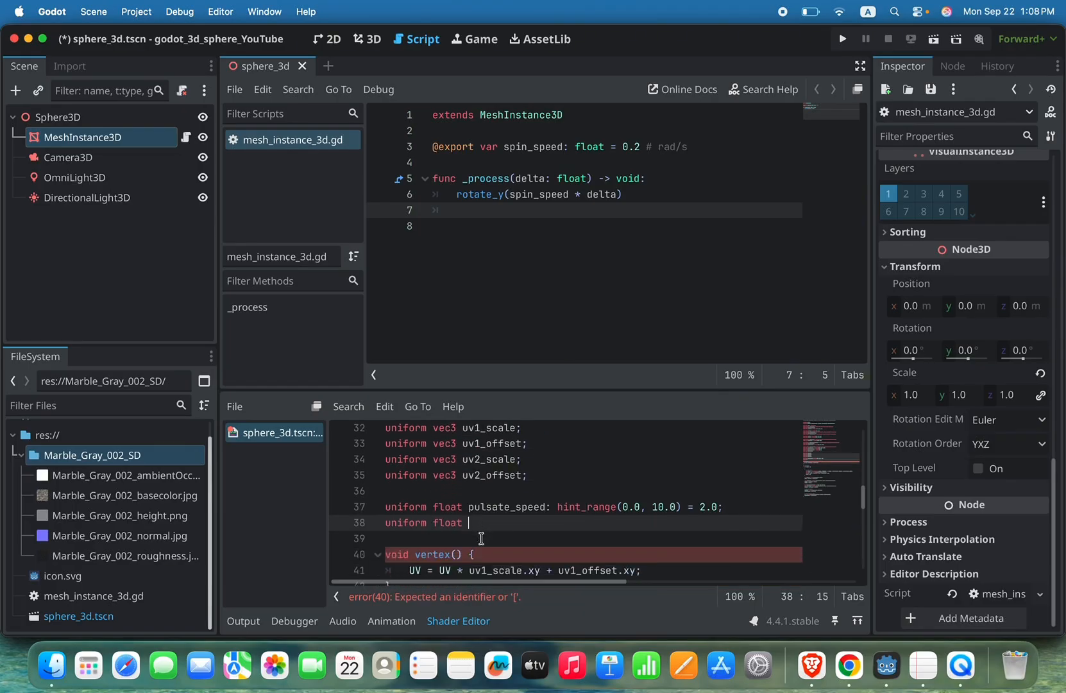
Step: Try a global variable float x = 9.0; above vertex() and delete the unfinished uniform float line
key("Return")
key("Return")
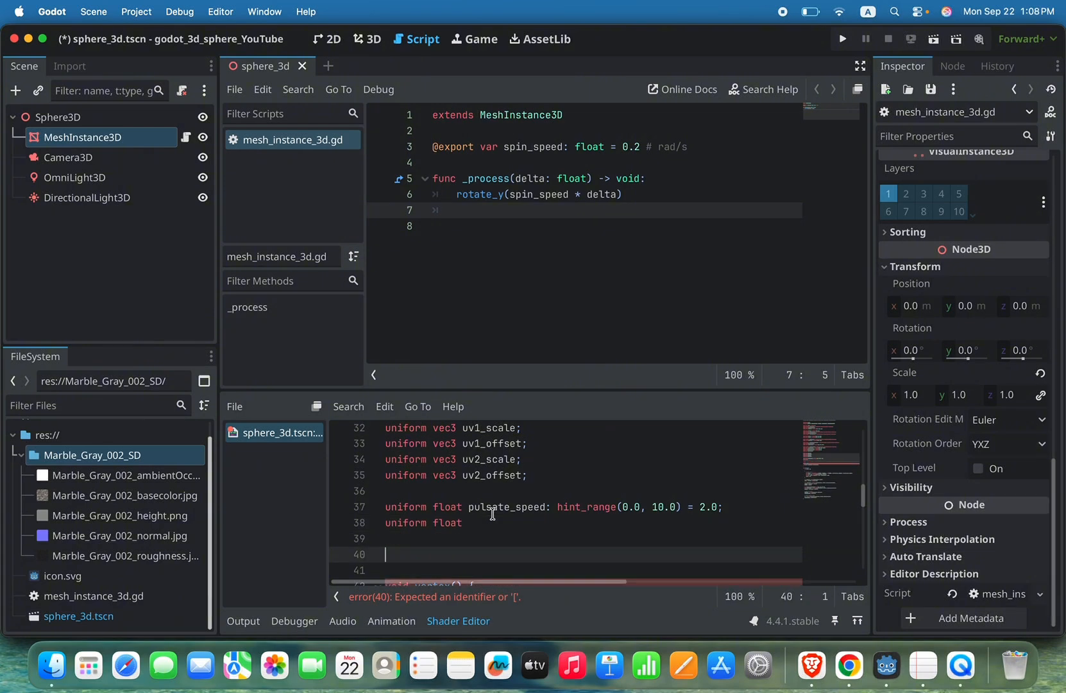
type("float x = 9.0;")
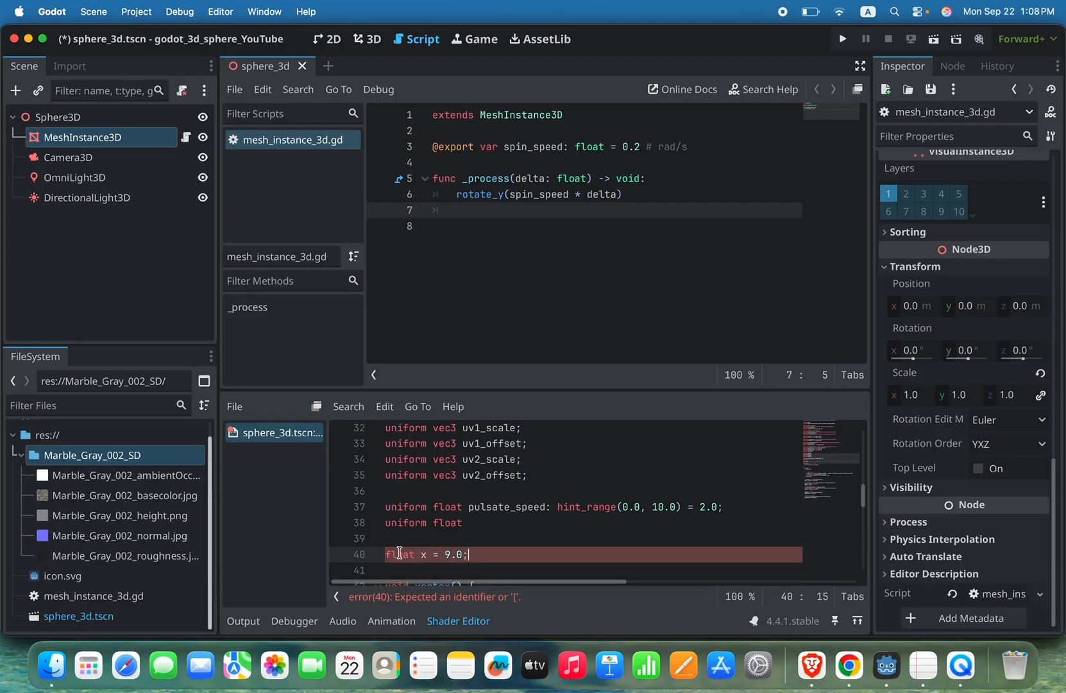
scroll(399, 553, "down", 2)
left_click(485, 499)
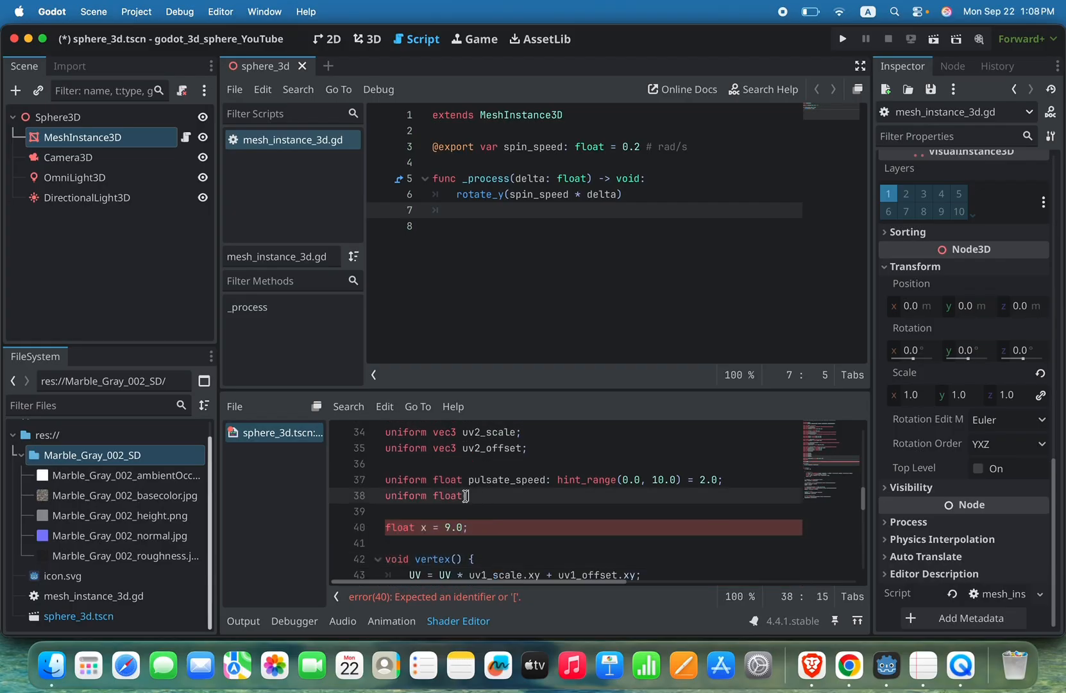
triple_click(449, 496)
key("BackSpace")
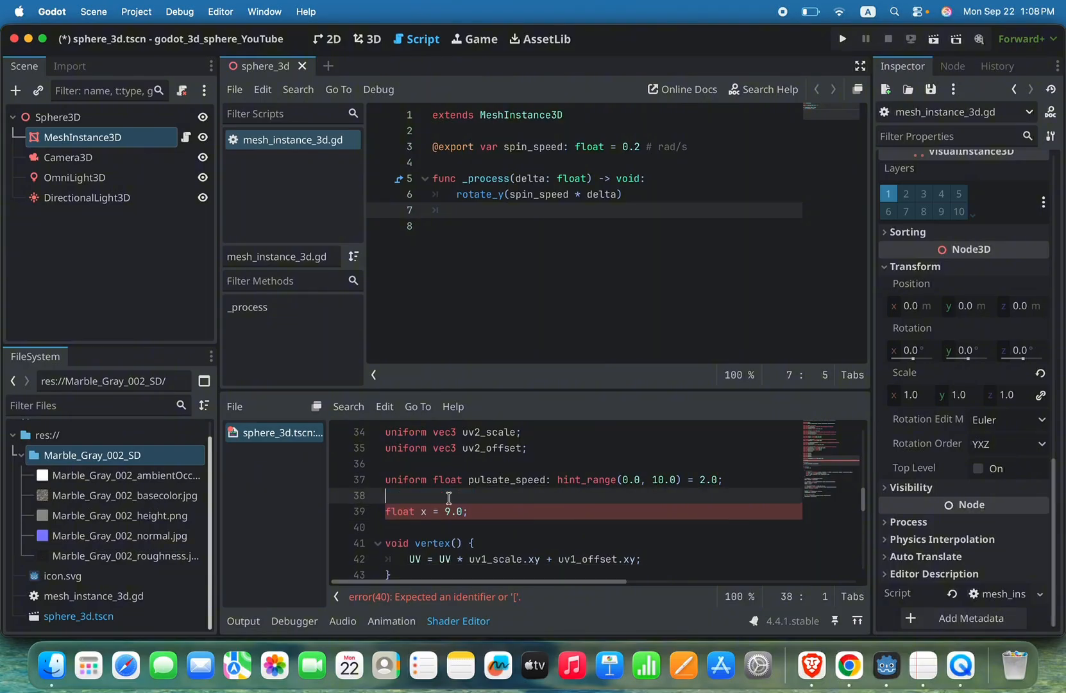
Step: Make the global variable x a constant so the line reads const float x = 9.0;
left_click(524, 511)
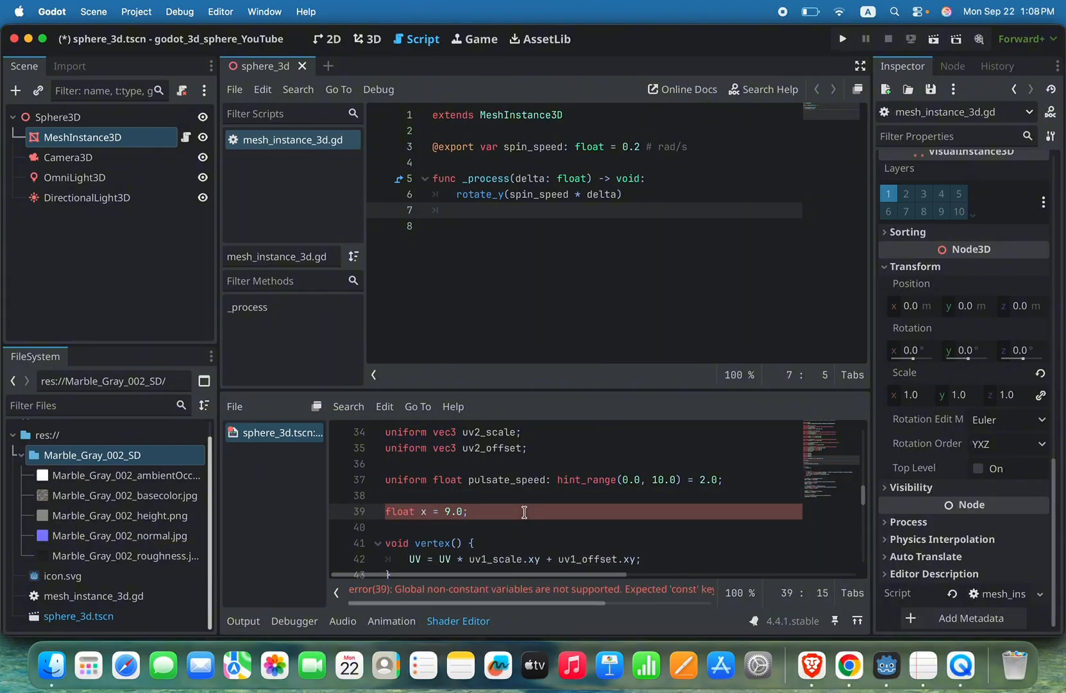
scroll(524, 512, "down", 1)
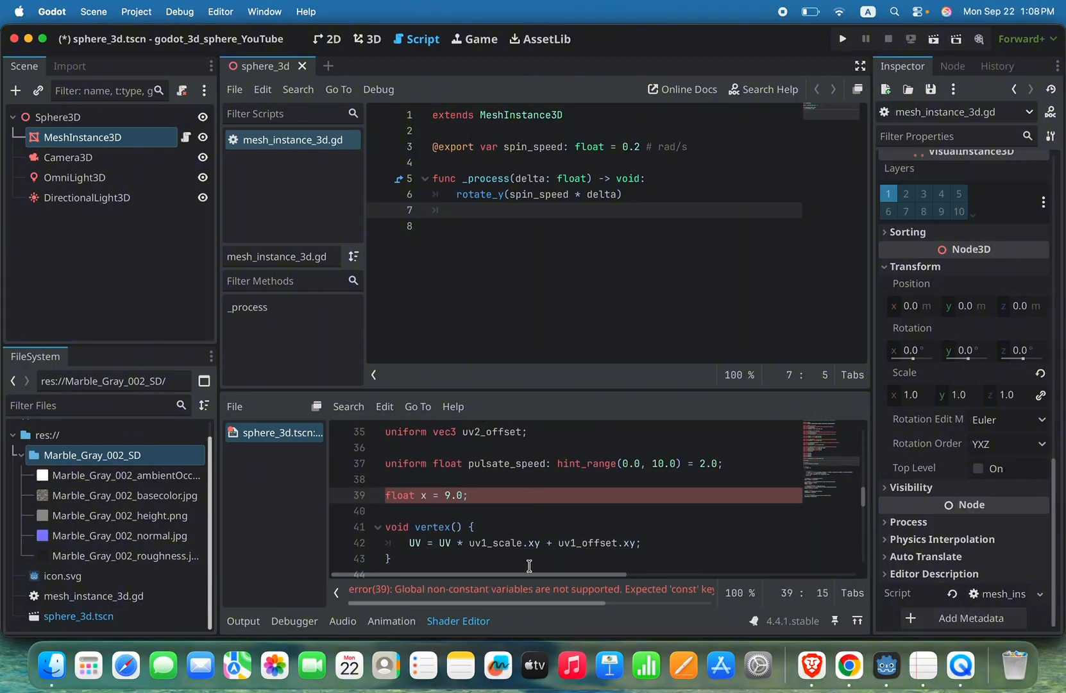
triple_click(409, 498)
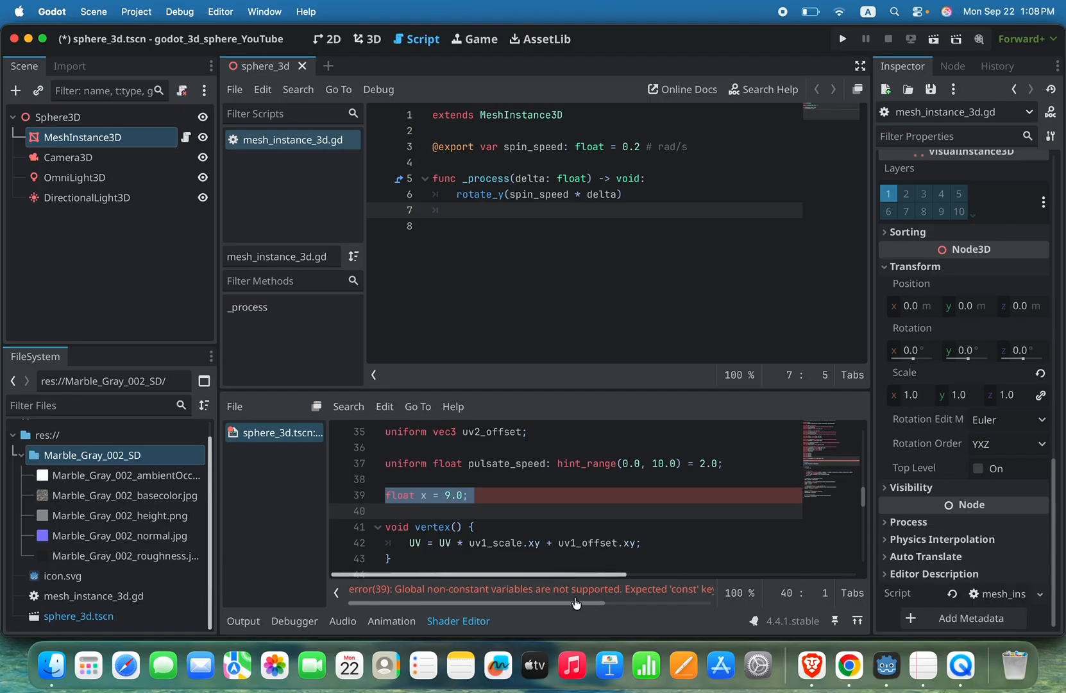
left_click(387, 495)
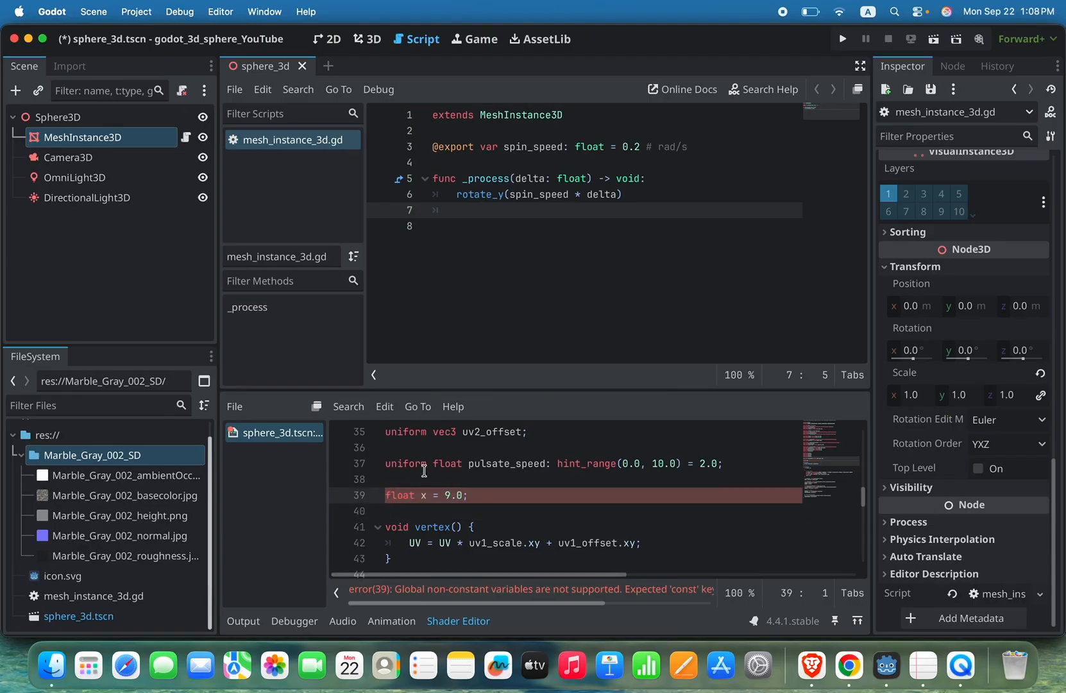
type("const")
left_click(480, 481)
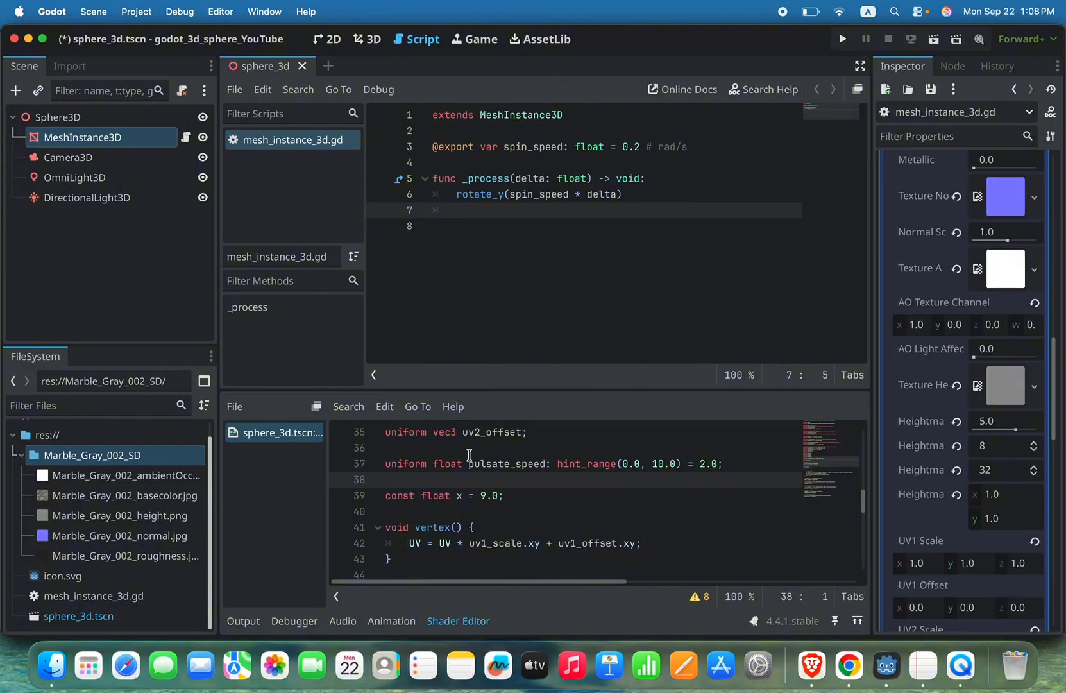
Step: Delete the const float x = 9.0; line above the vertex() function
scroll(509, 482, "down", 2)
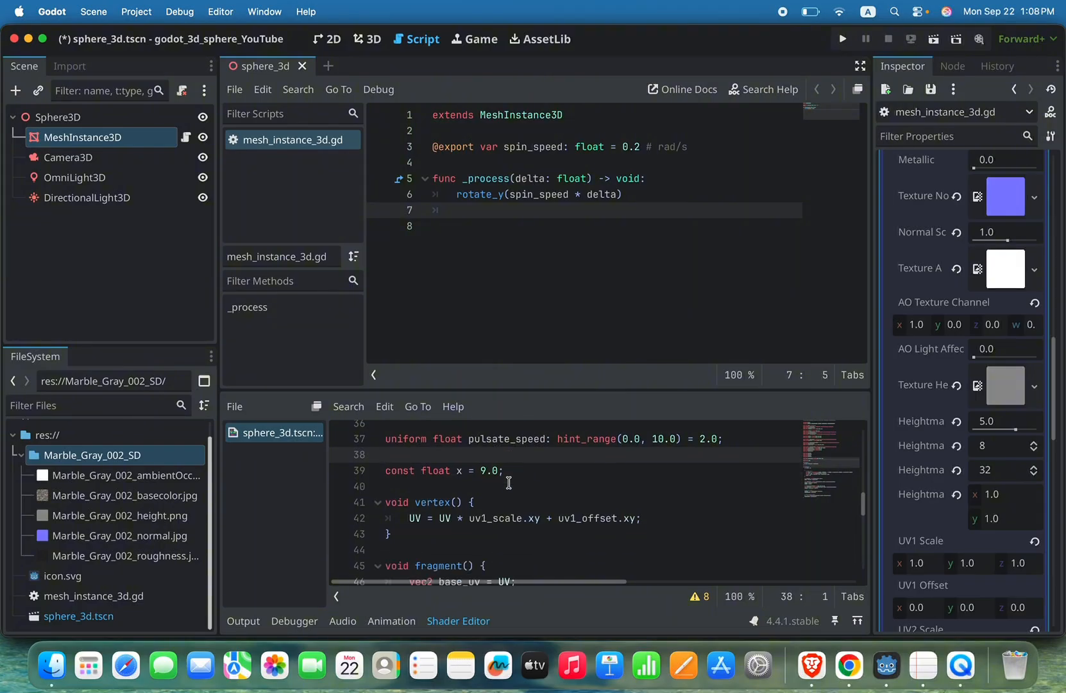
scroll(509, 482, "down", 2)
scroll(509, 482, "up", 3)
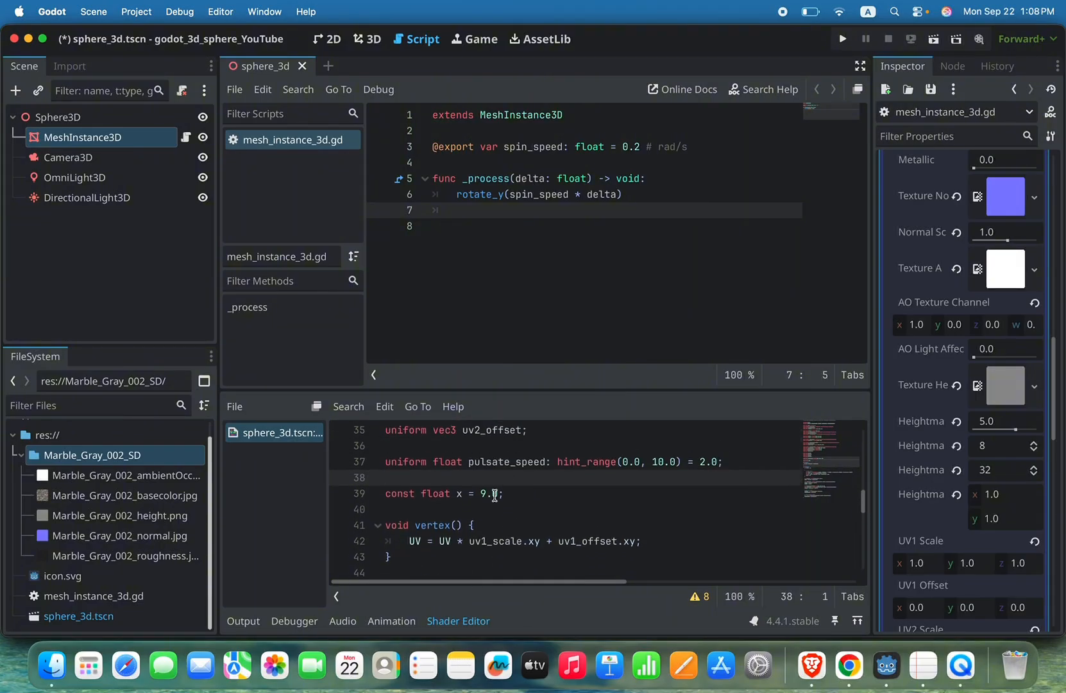
triple_click(495, 495)
key("BackSpace")
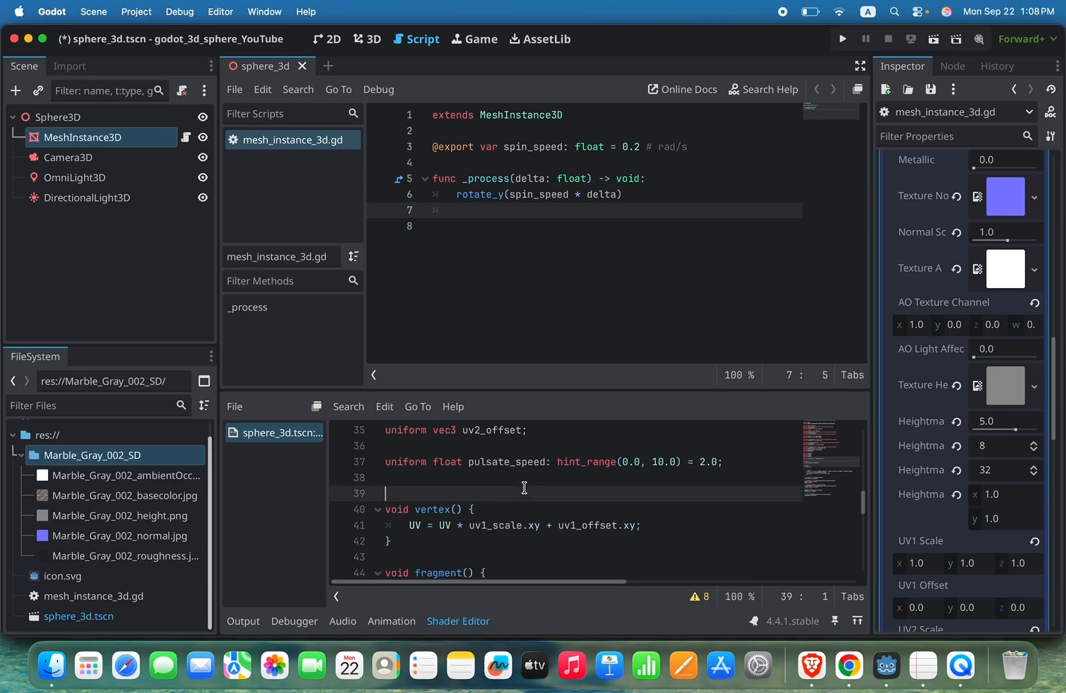
Step: Begin a declaration uniform float pulsate_strength on the line below pulsate_speed in the shader
key("Up")
type("unifor")
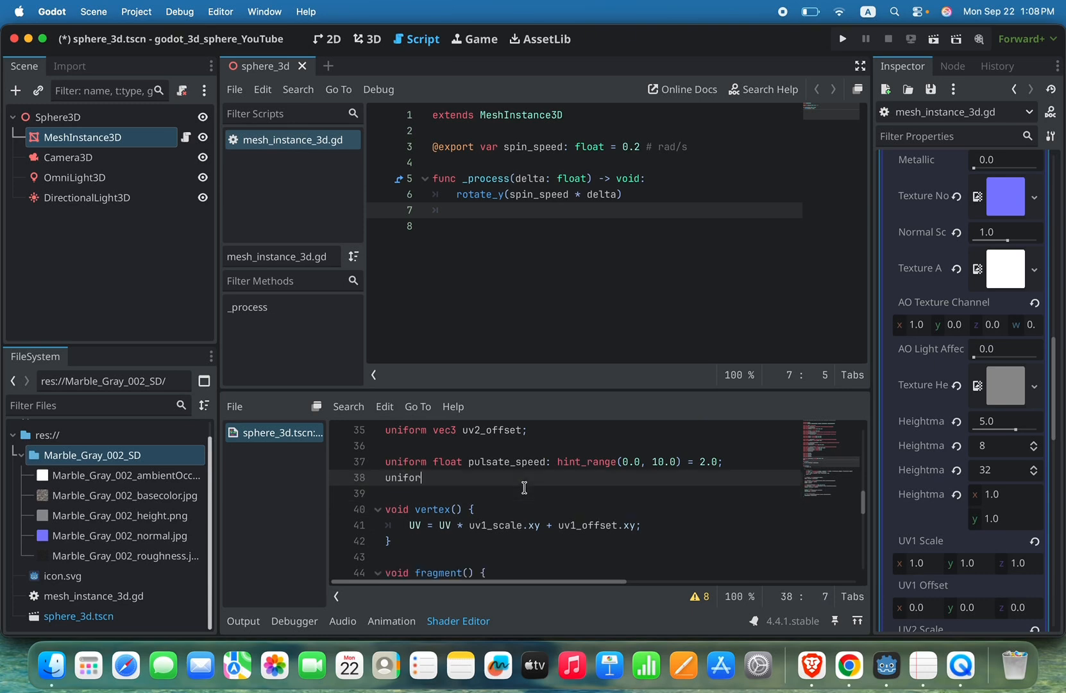
type("m float ")
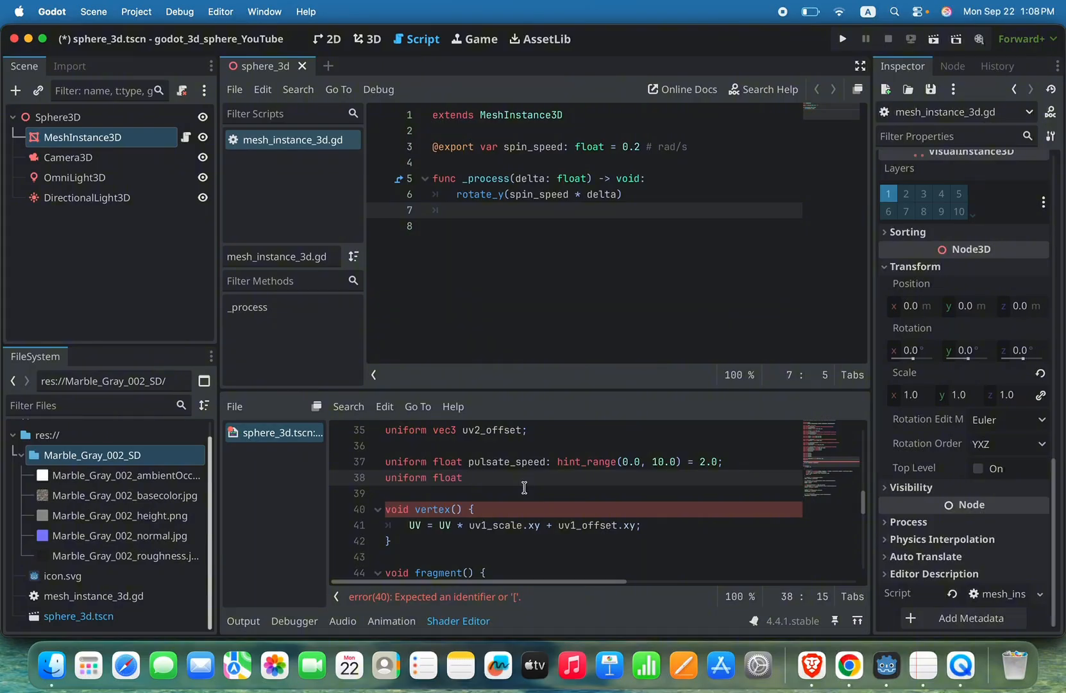
type("pulsate_strength : h")
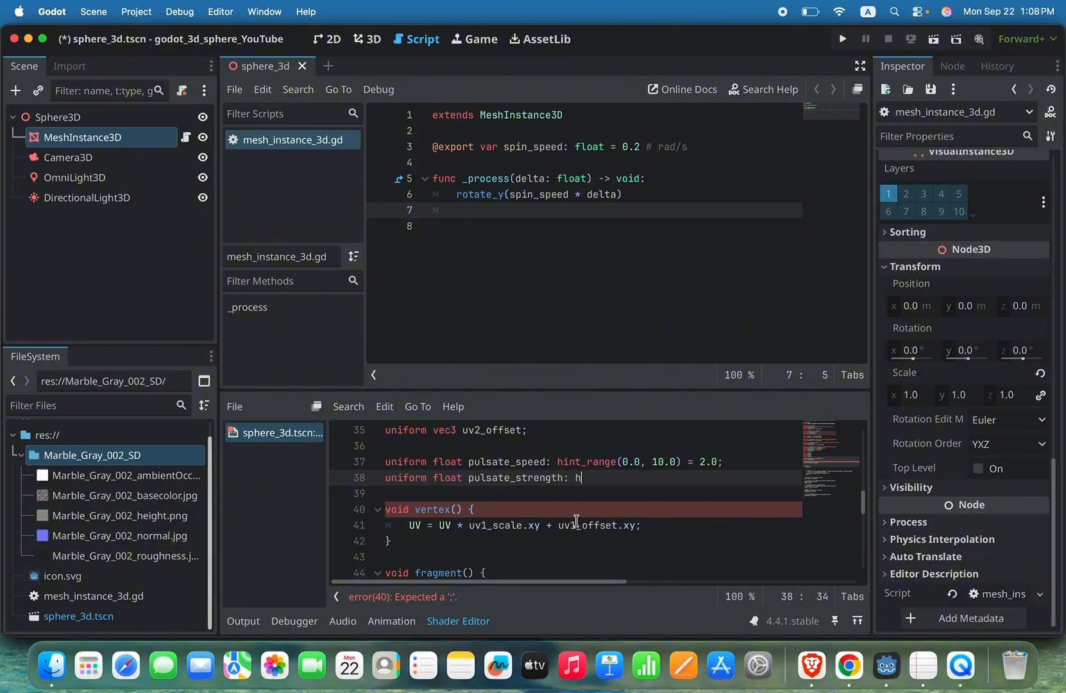
type("int_ran")
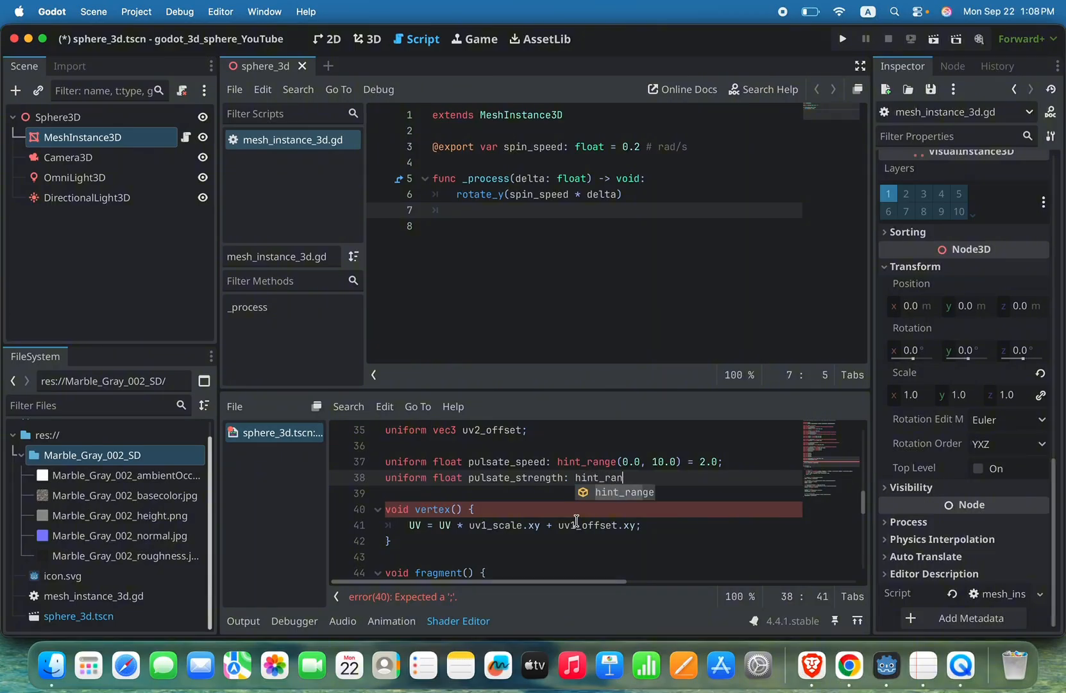
type("ge(")
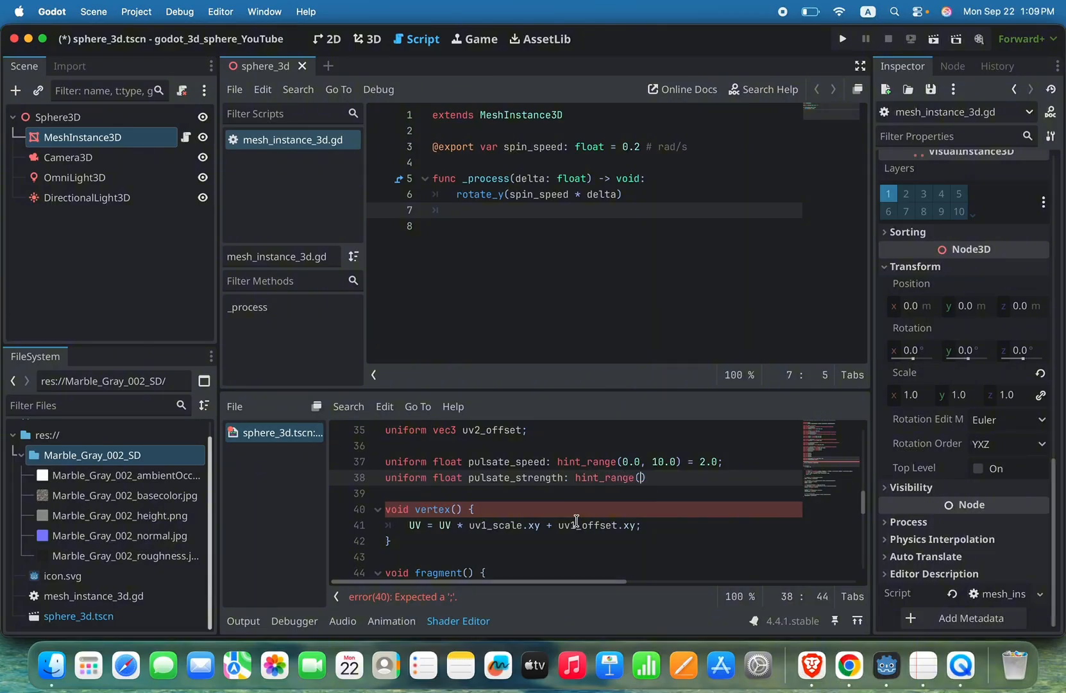
type("0.0, 10.0) =")
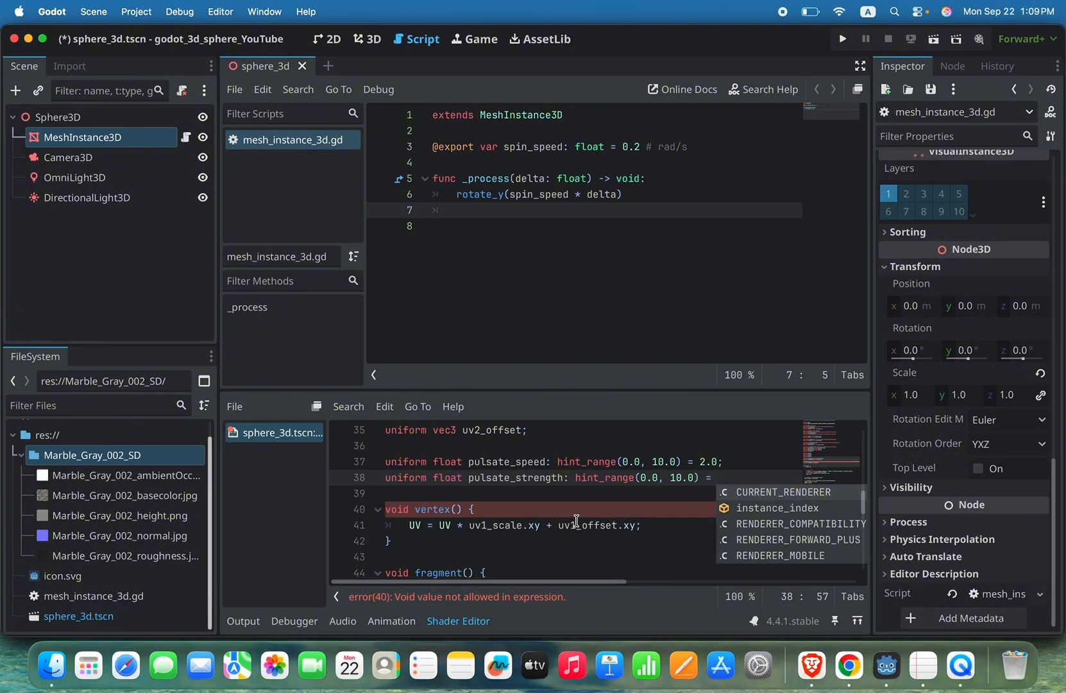
Step: Complete the pulsate_strength declaration with : hint_range(0.0, 10.0) = 0.1; and save the scene
type("0.1")
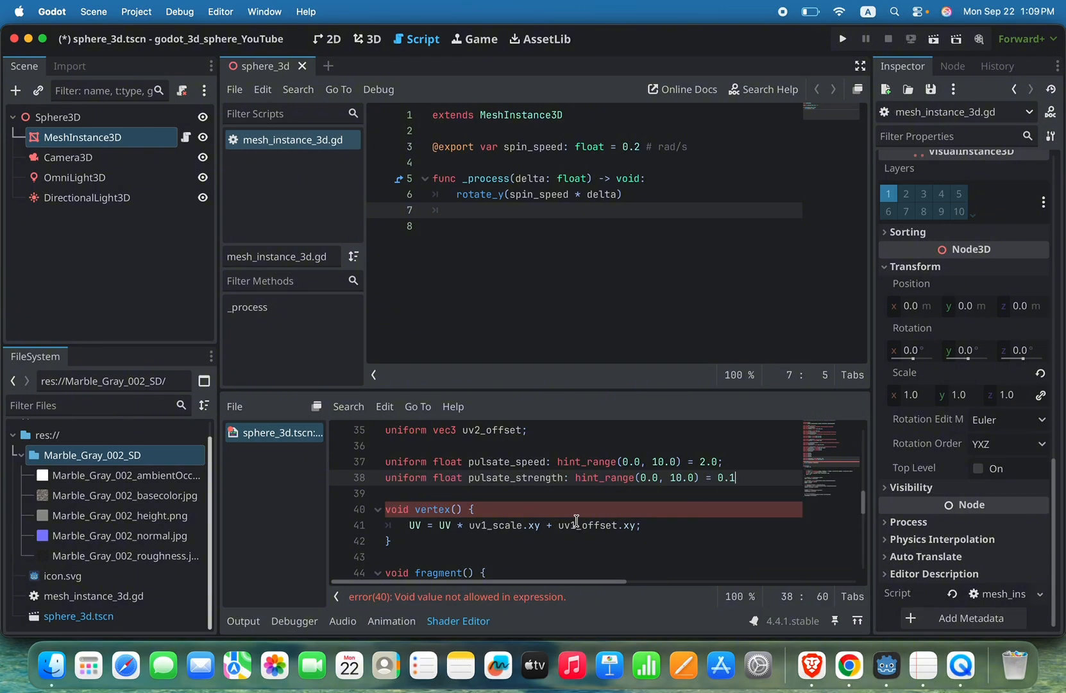
type(";")
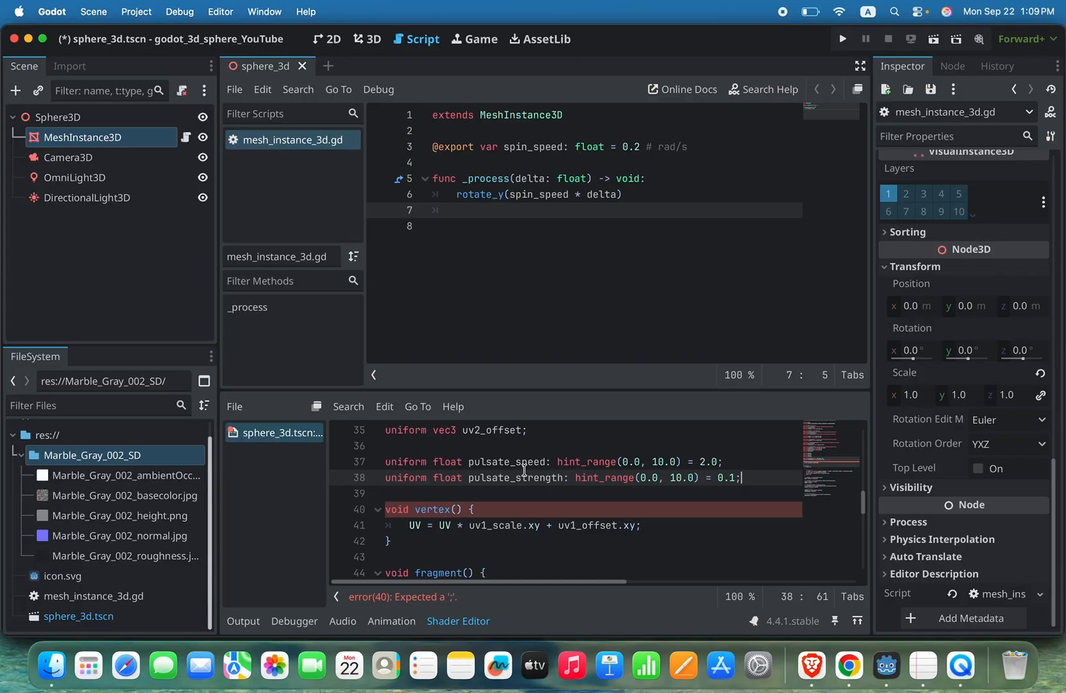
key("super+s")
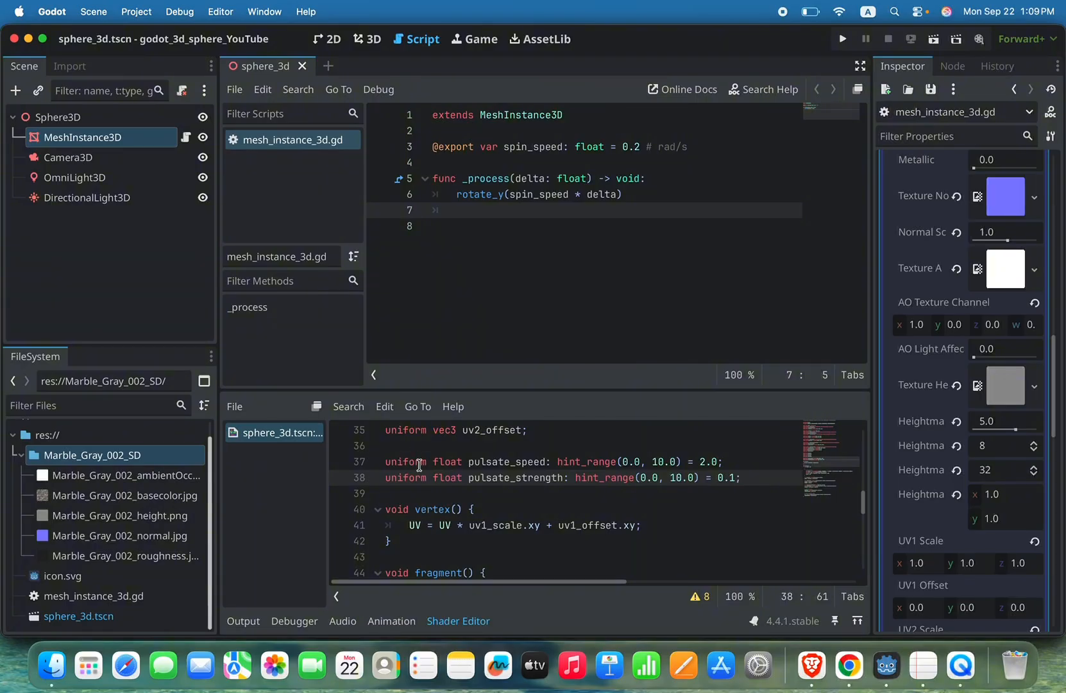
Step: Reset the Pulsate Speed shader parameter to 2.0, and try a higher Pulsate Strength before resetting it to 0.1
scroll(900, 481, "down", 8)
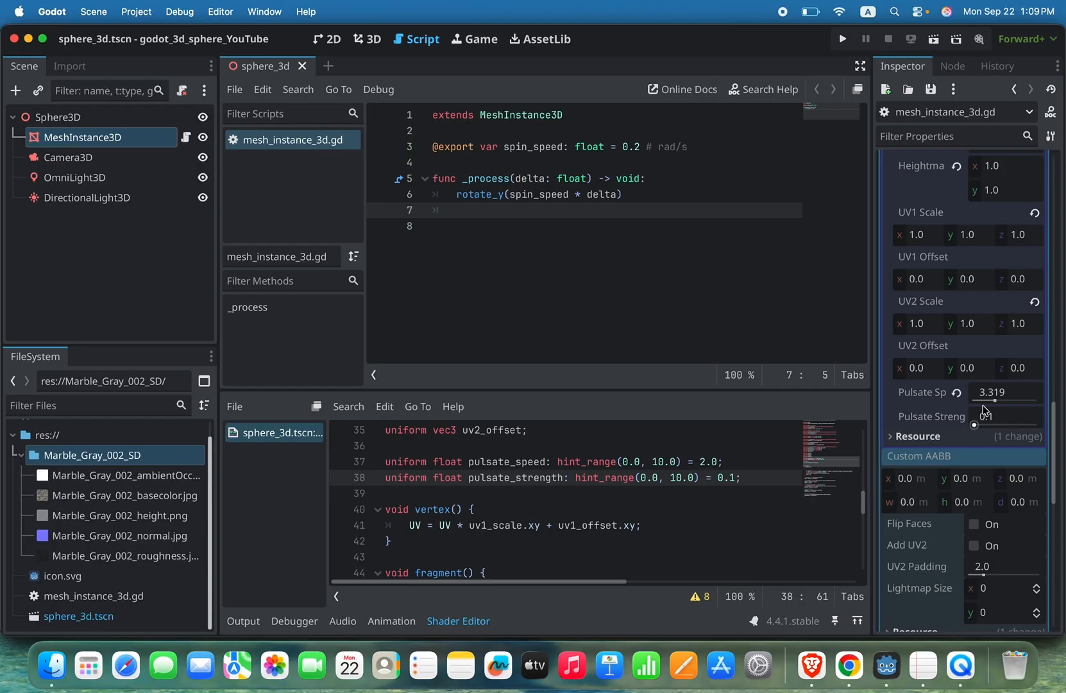
left_click(956, 392)
left_click_drag(973, 424, 1018, 424)
left_click(957, 417)
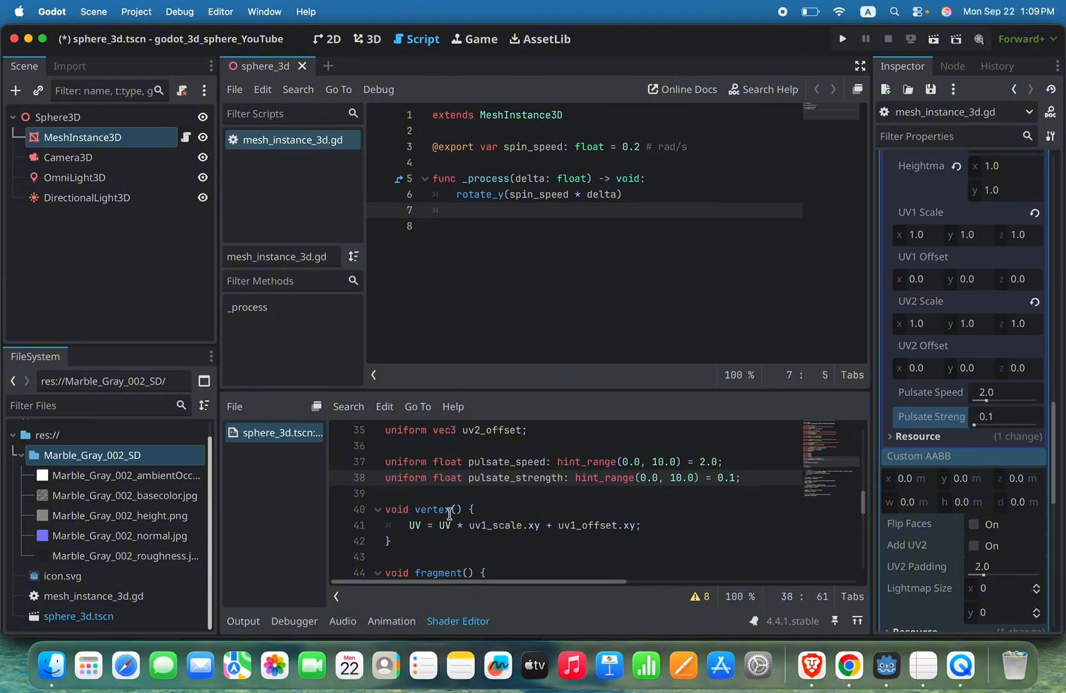
Step: Below the UV line in vertex(), leave a blank line and start the statement float pulse = 1.0 + sin()
left_click_drag(409, 523, 639, 530)
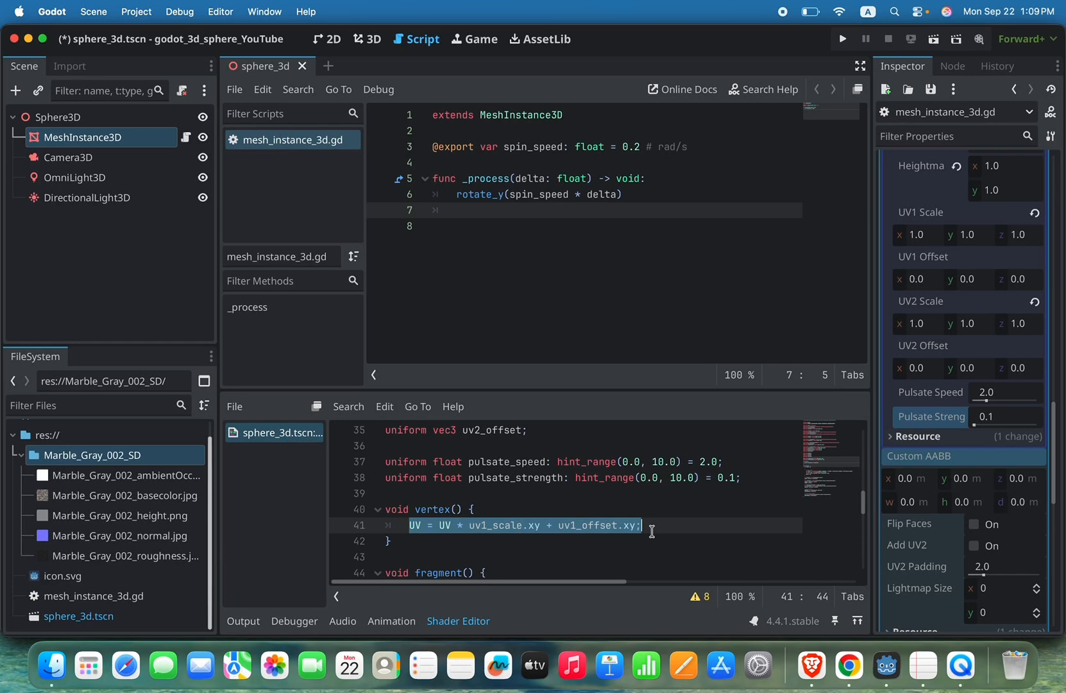
left_click(657, 524)
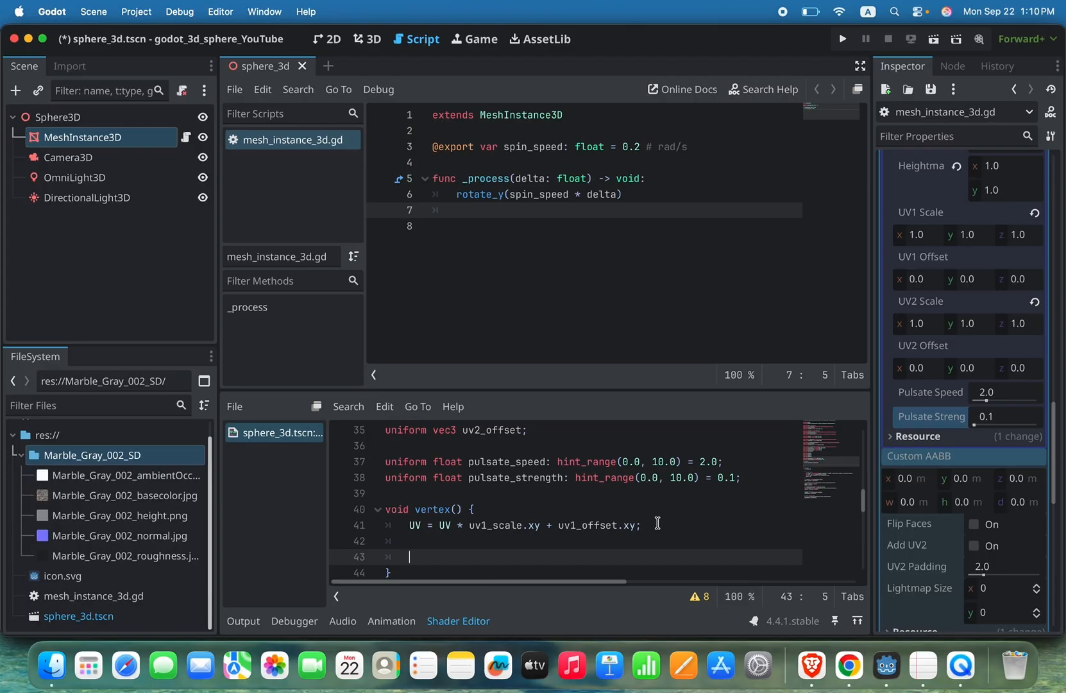
key("Return")
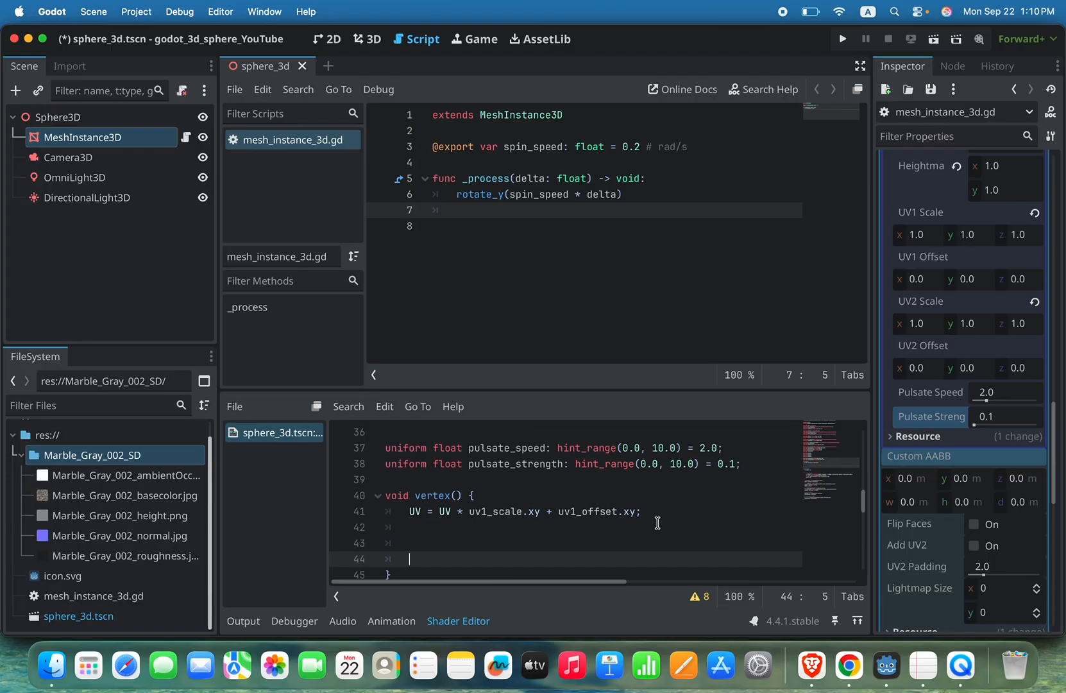
key("Up")
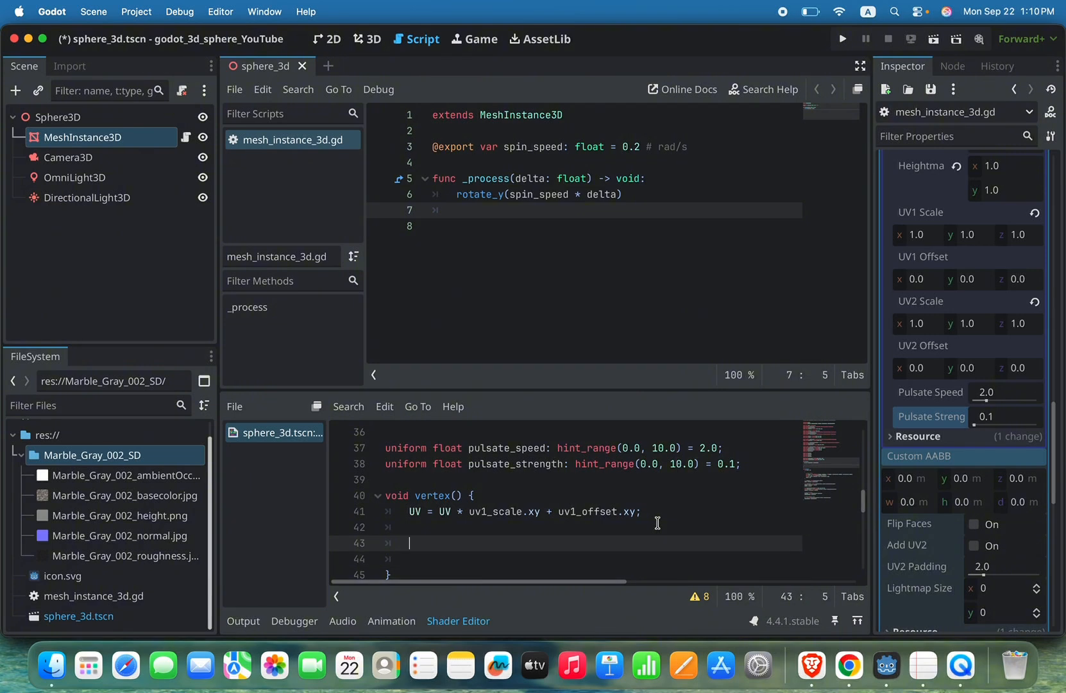
type("float pulse")
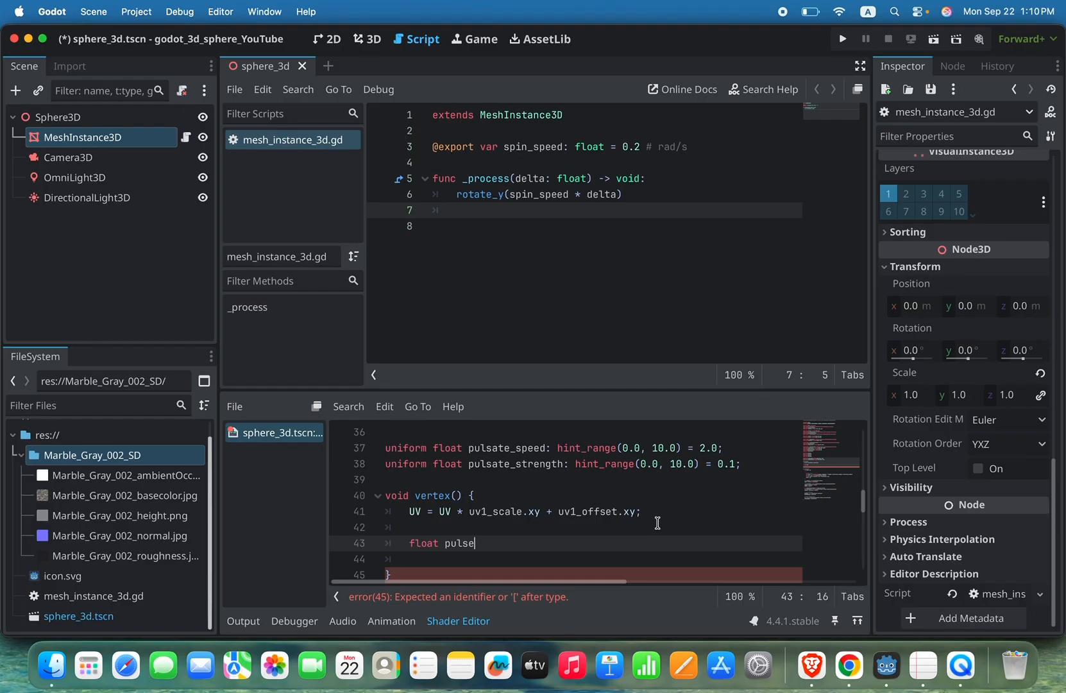
type(" = ")
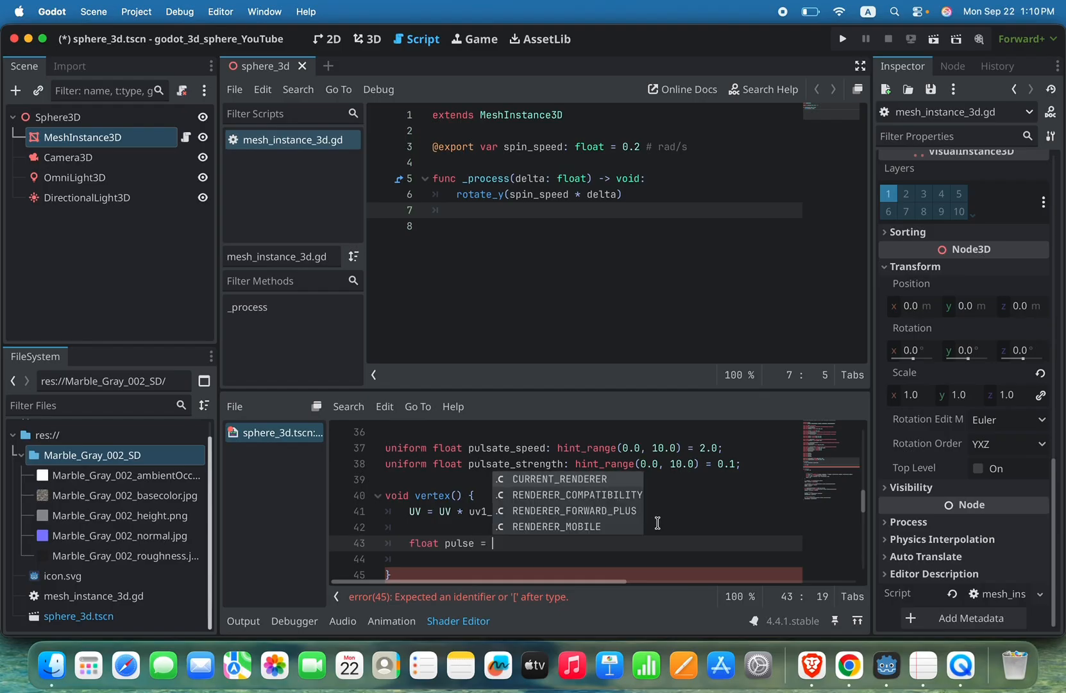
type("1.0 ")
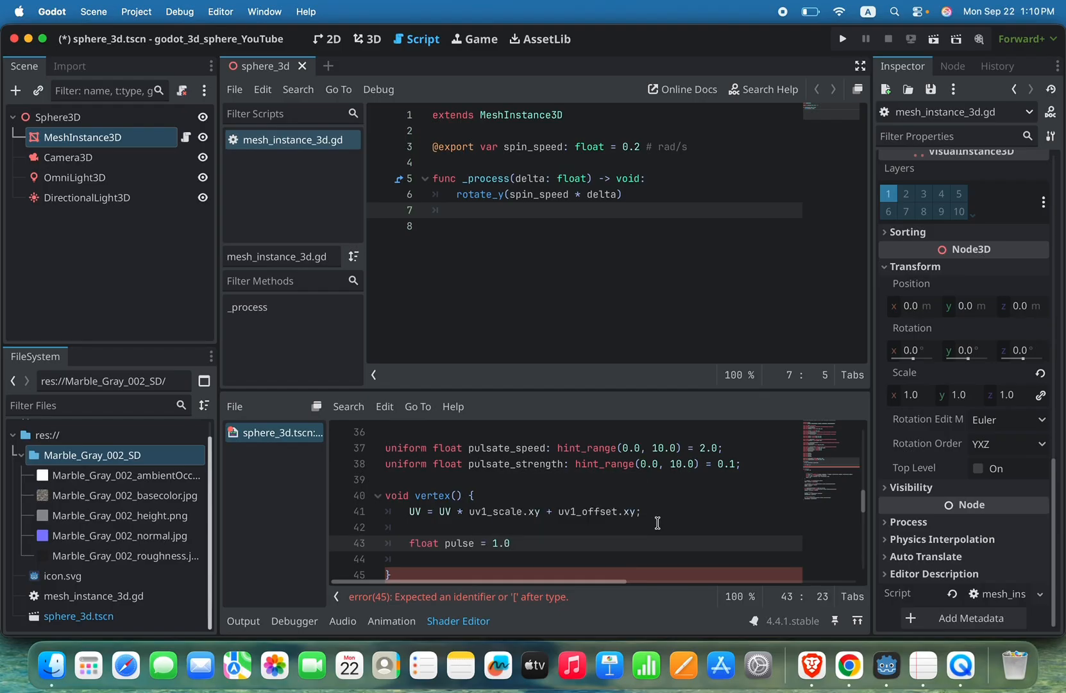
type("+ sin")
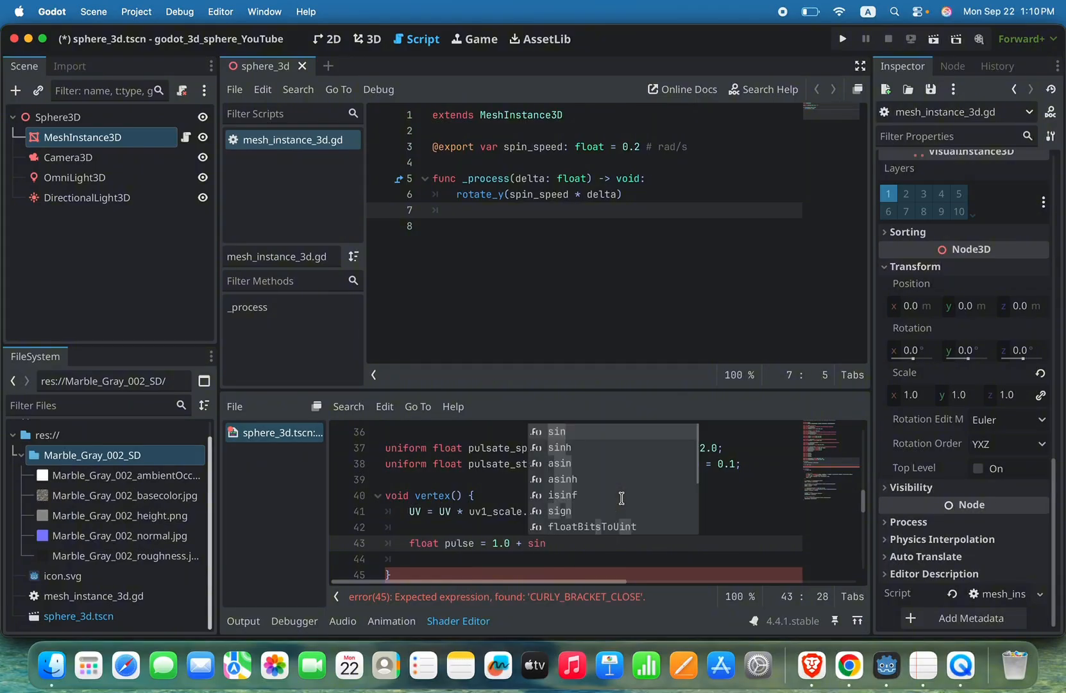
key("Return")
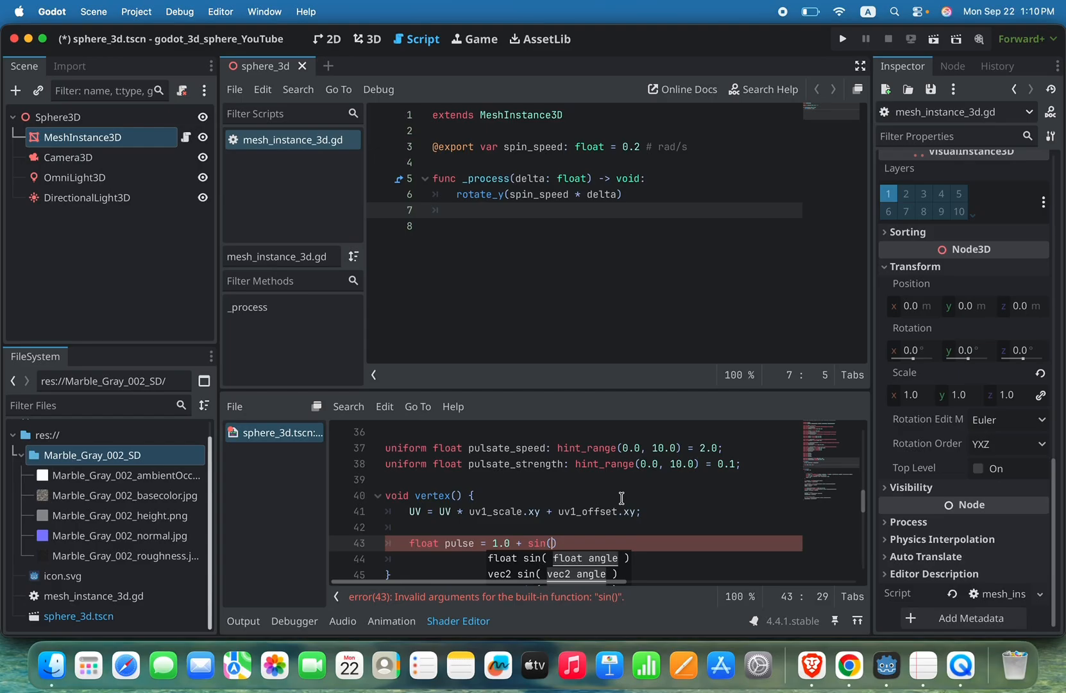
Step: Fill in the sin() argument of pulse as TIME * pulsate_speed + VERTEX.y * 5.0
type("TIME")
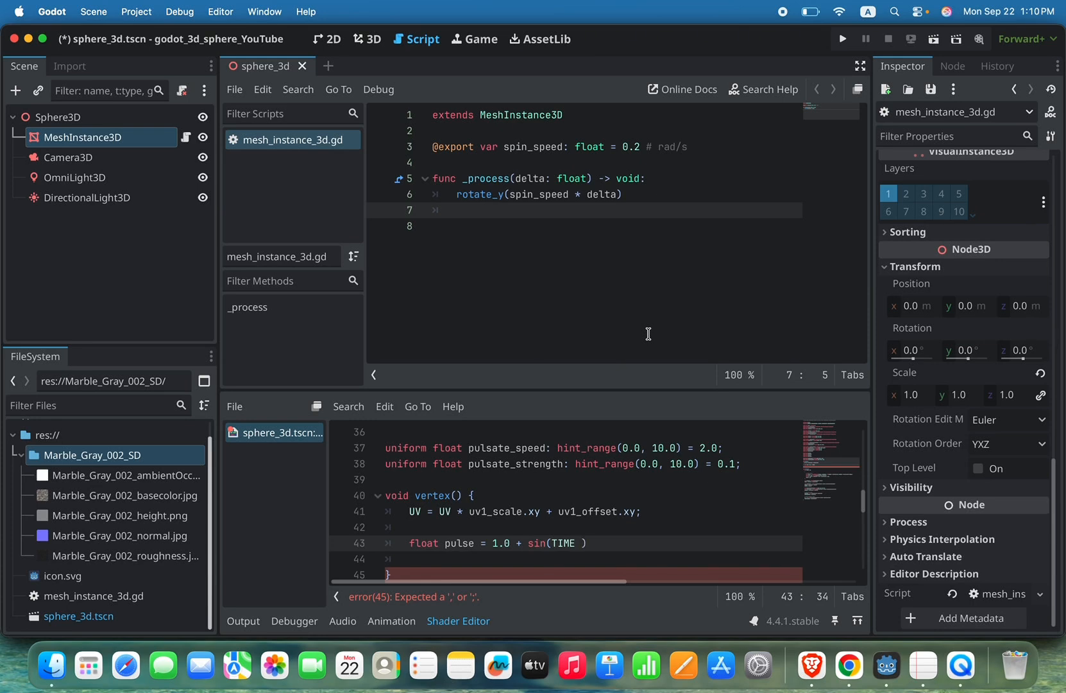
type("* pulsate_speed")
scroll(668, 516, "down", 2)
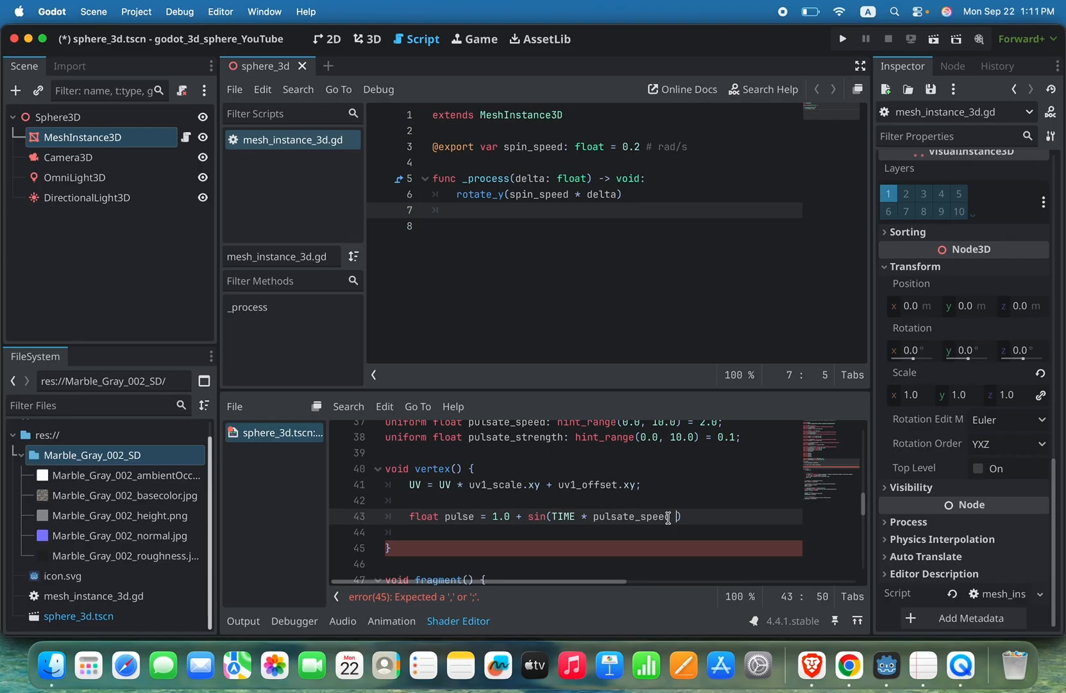
type("+ VERTEX")
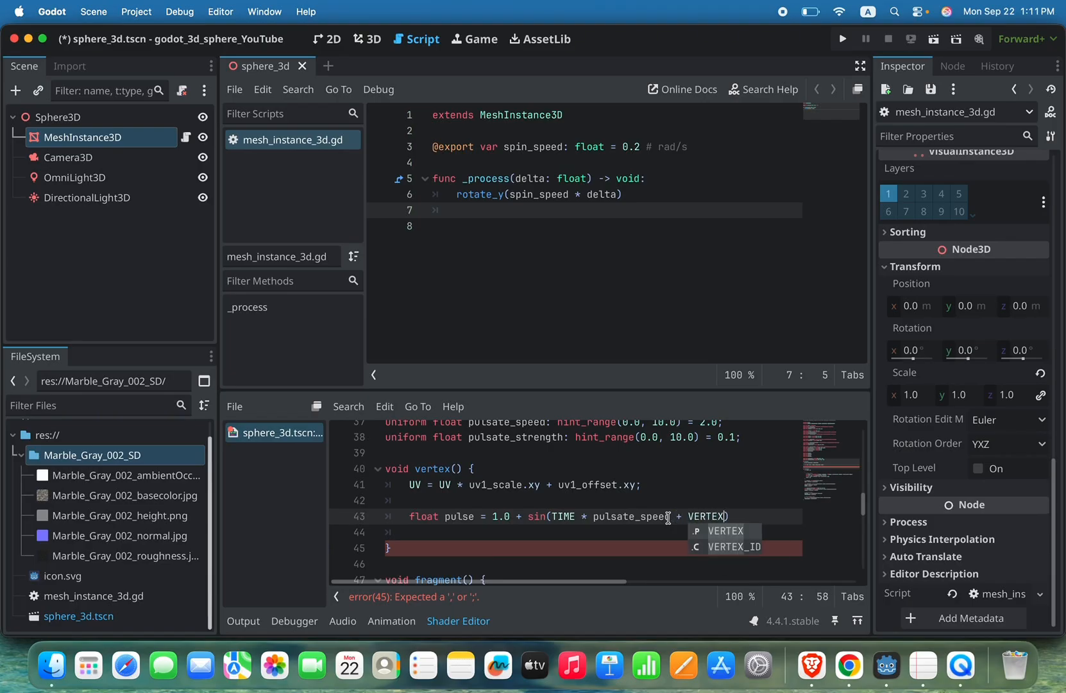
type(".")
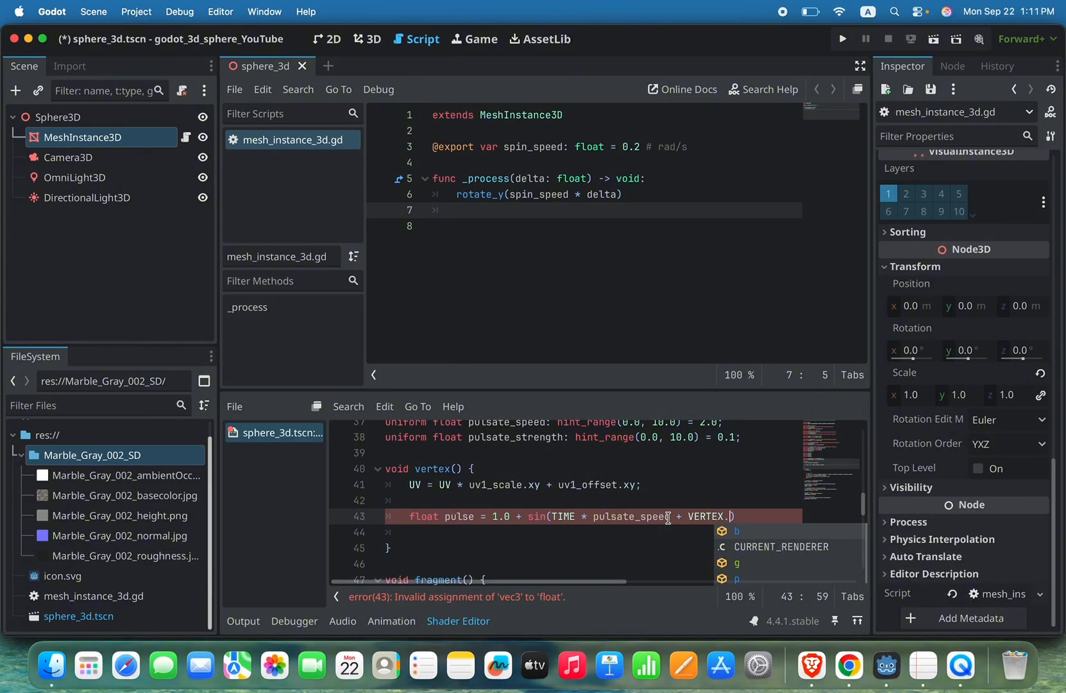
type("y")
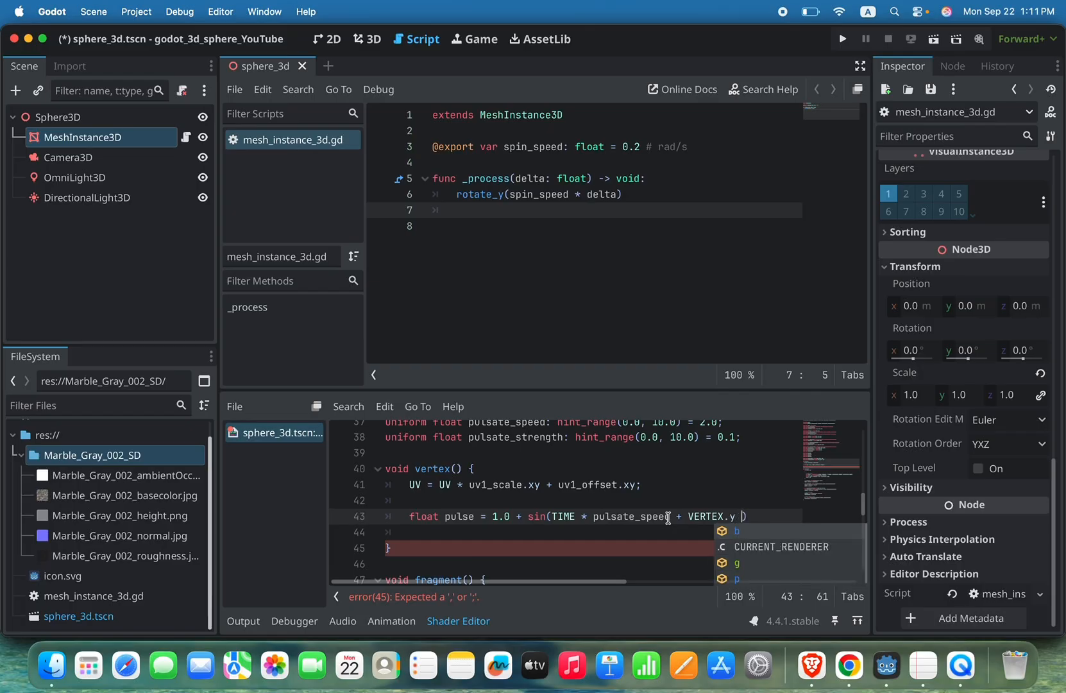
type(" * 5.0")
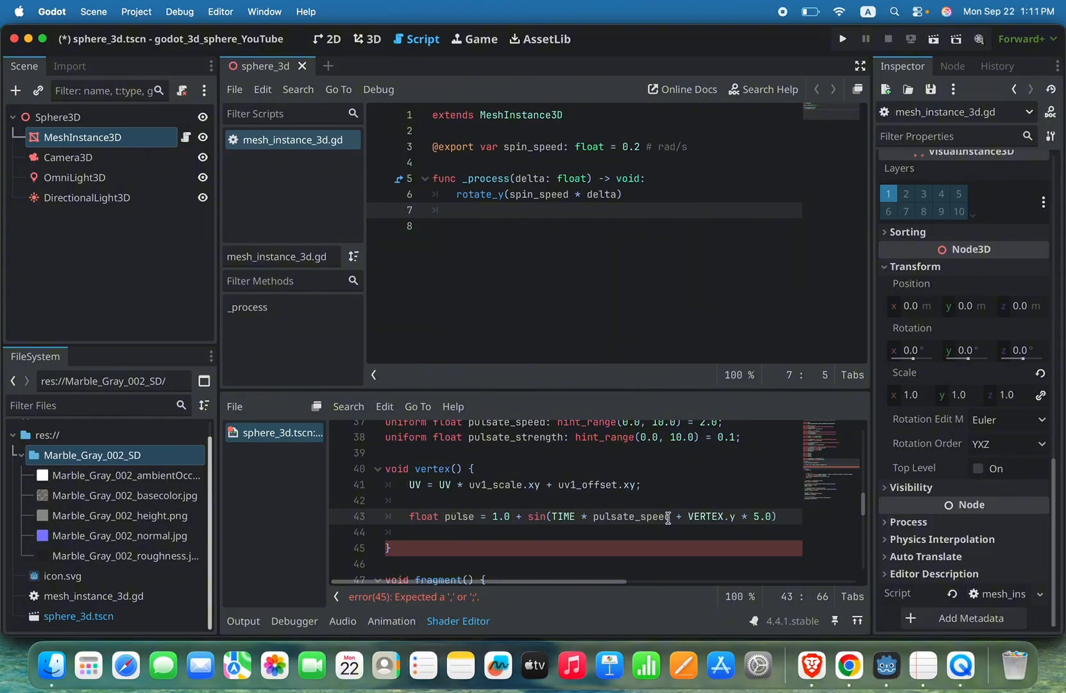
Step: Multiply the sine term by pulsate_strength, end the pulse statement with a semicolon, and save the scene
key("Right")
type("* puls")
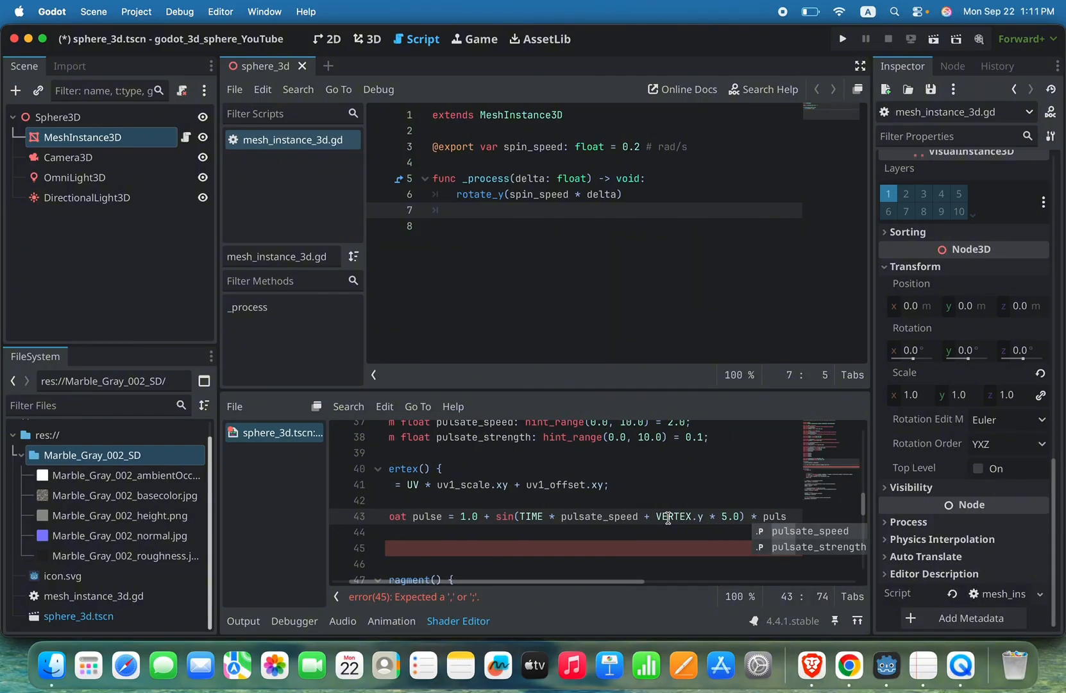
double_click(807, 550)
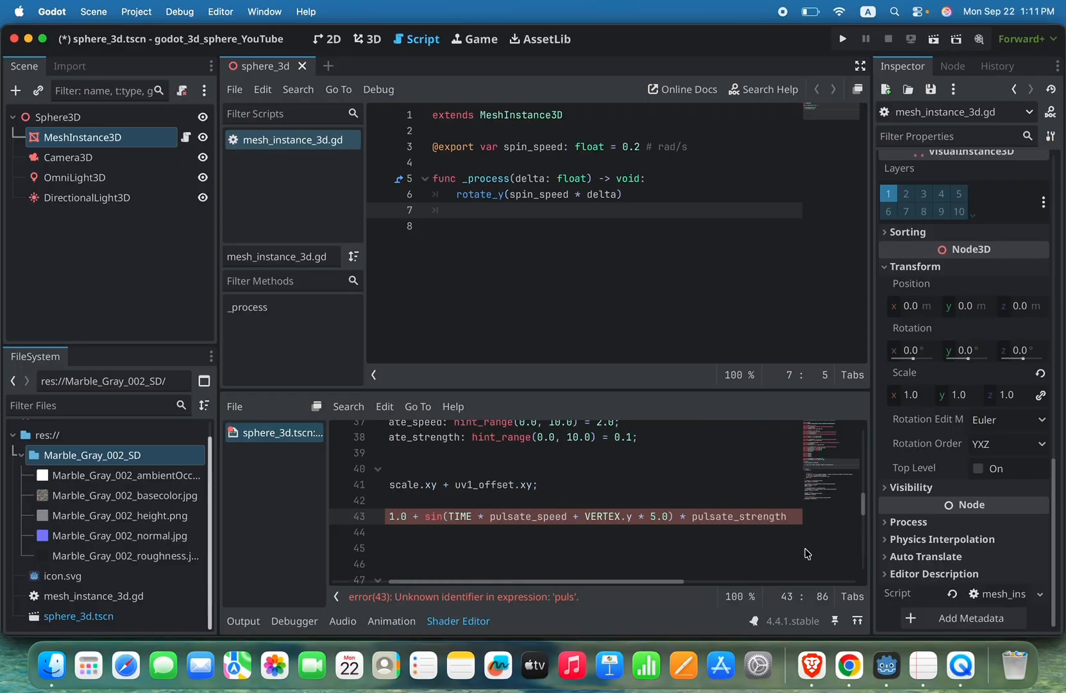
type(";")
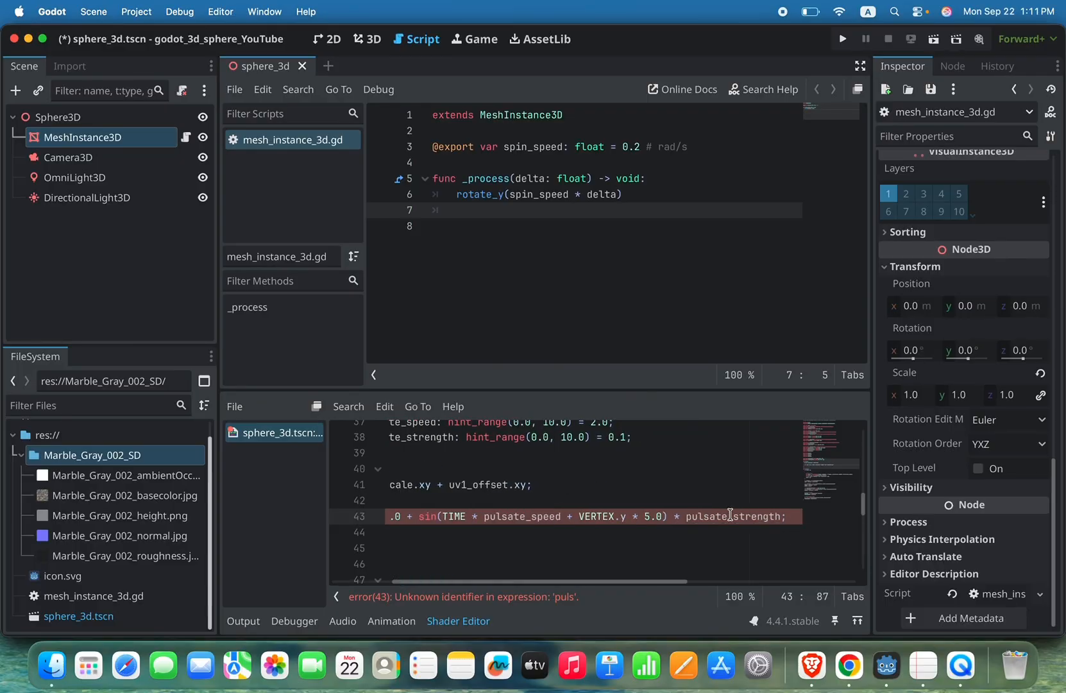
scroll(730, 514, "left", 3)
scroll(730, 514, "right", 5)
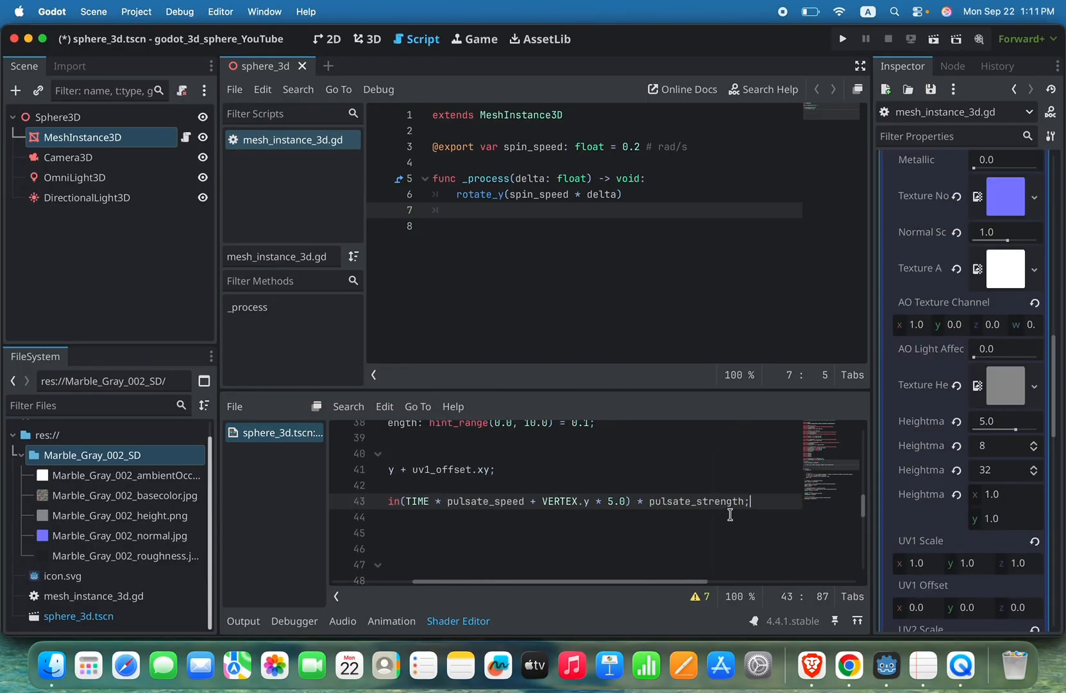
scroll(730, 515, "left", 5)
key("super+s")
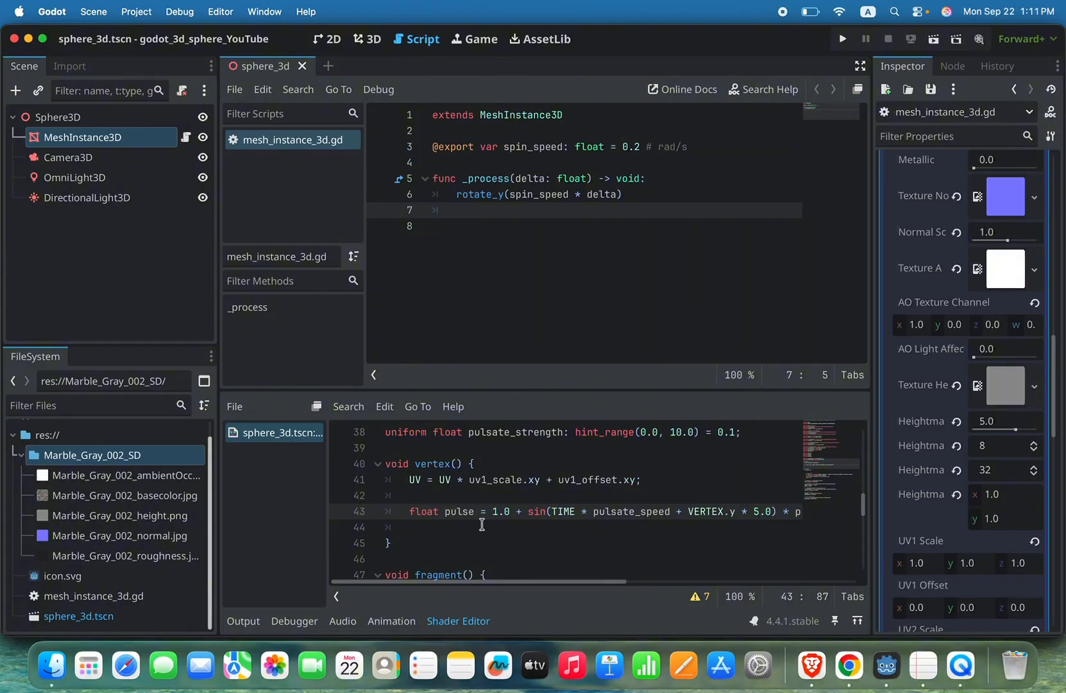
left_click(451, 527)
type("V")
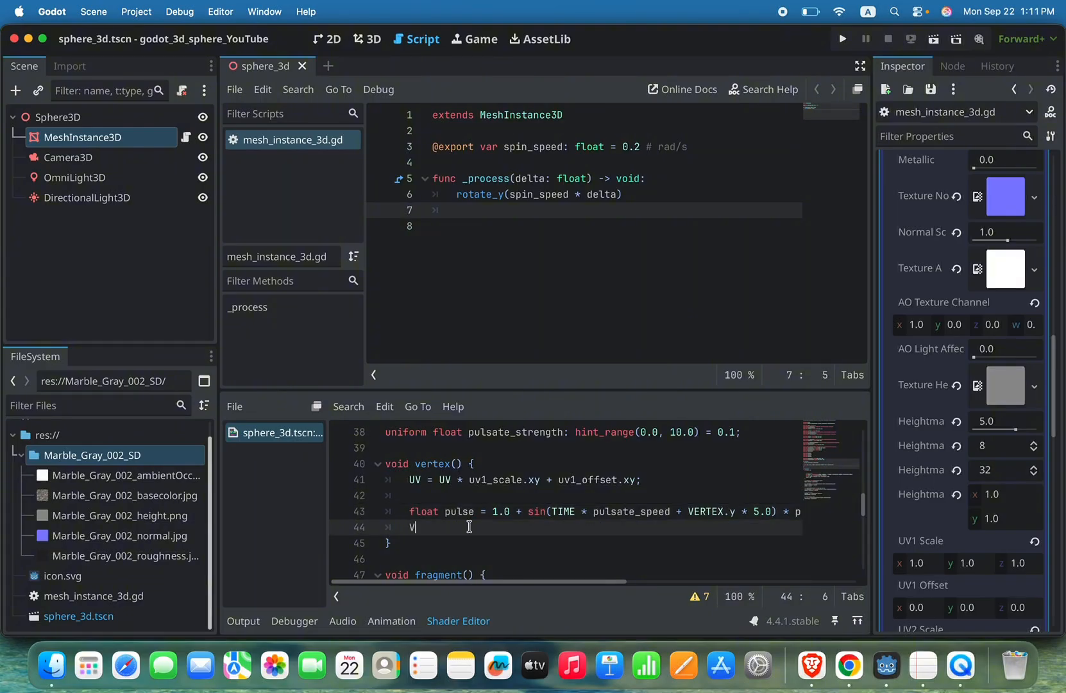
key("BackSpace")
Step: Review the full pulse expression in vertex() through to its pulsate_strength factor
scroll(540, 491, "down", 1)
scroll(540, 491, "down", 1)
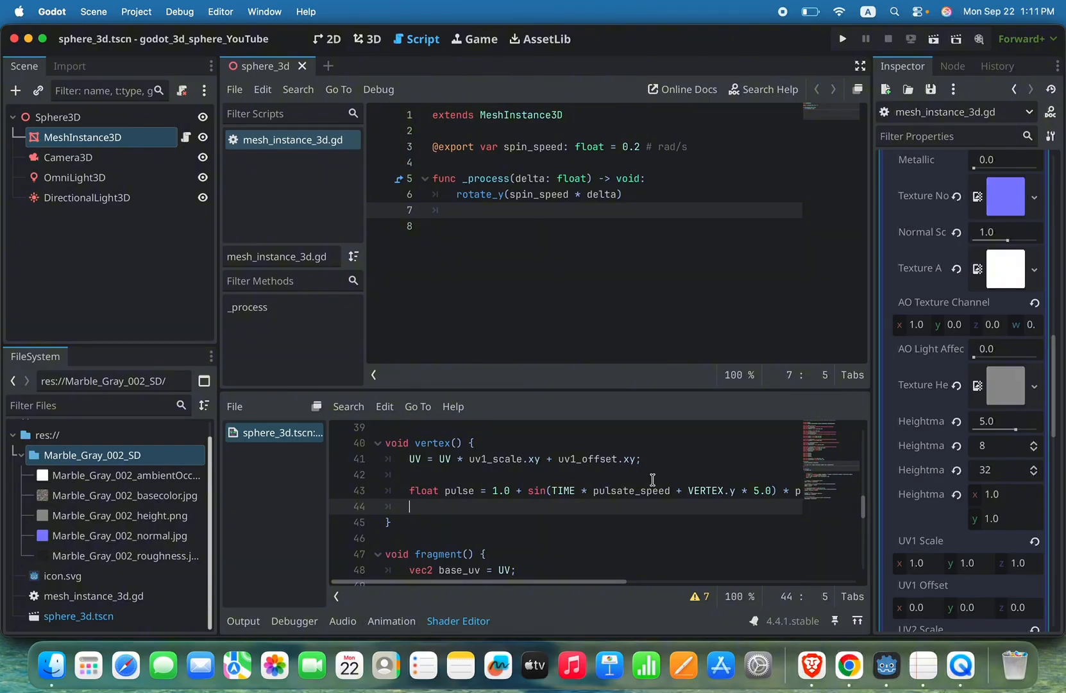
scroll(653, 480, "right", 2)
scroll(652, 479, "right", 3)
scroll(652, 479, "down", 1)
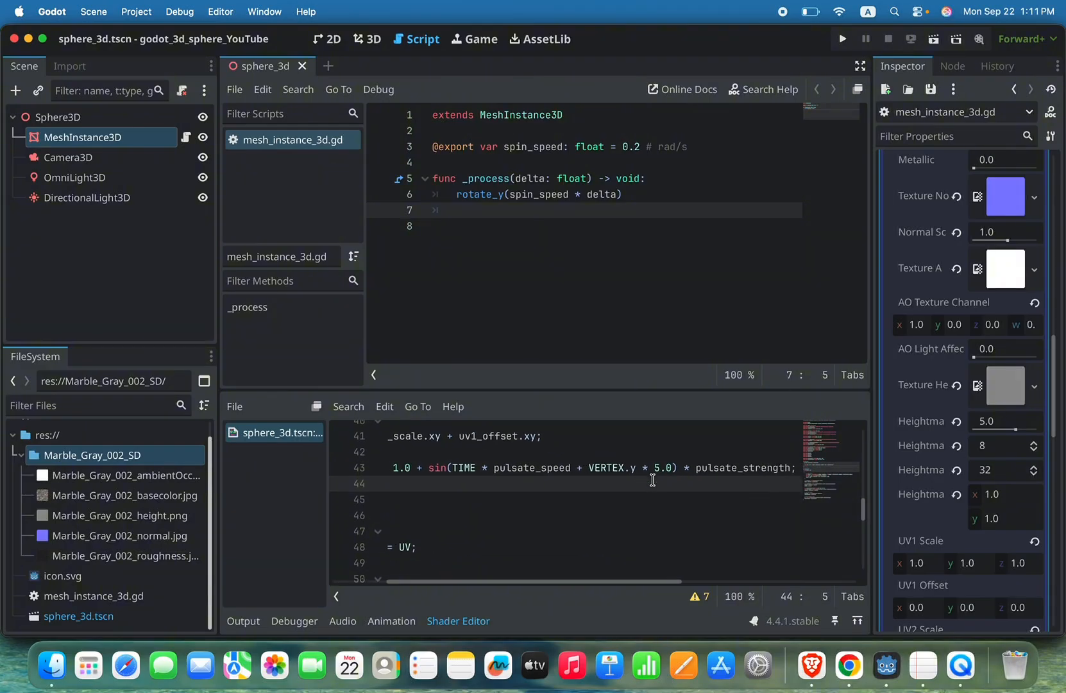
scroll(714, 475, "left", 4)
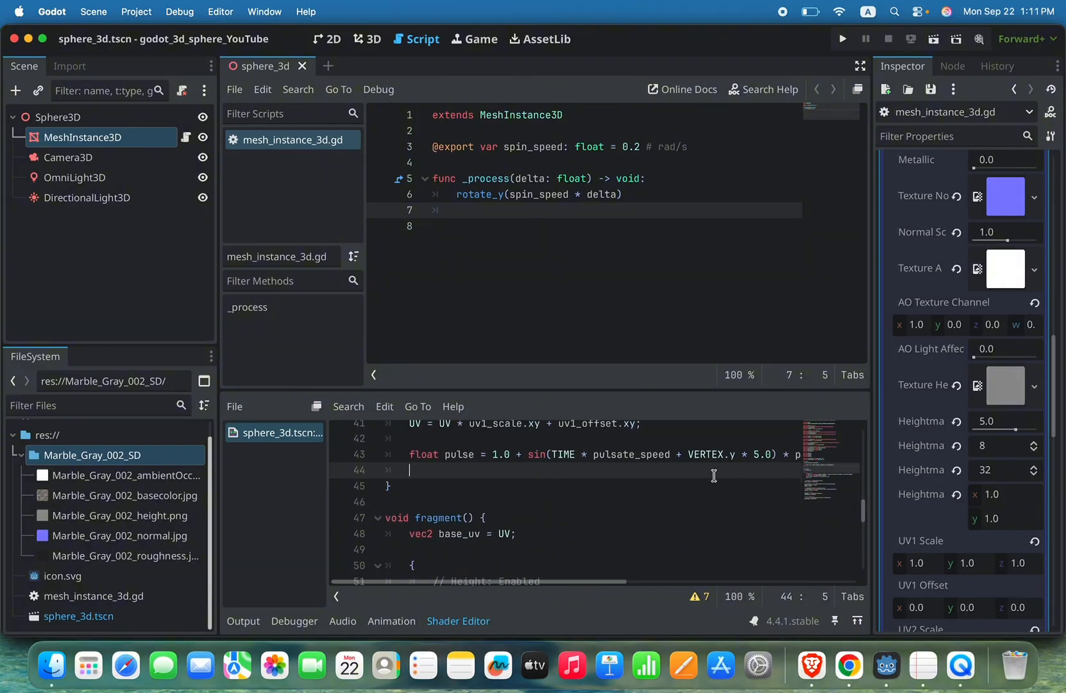
Step: On the line below the pulse statement in vertex(), start the statement VERTEX += NORMAL *
scroll(714, 476, "up", 1)
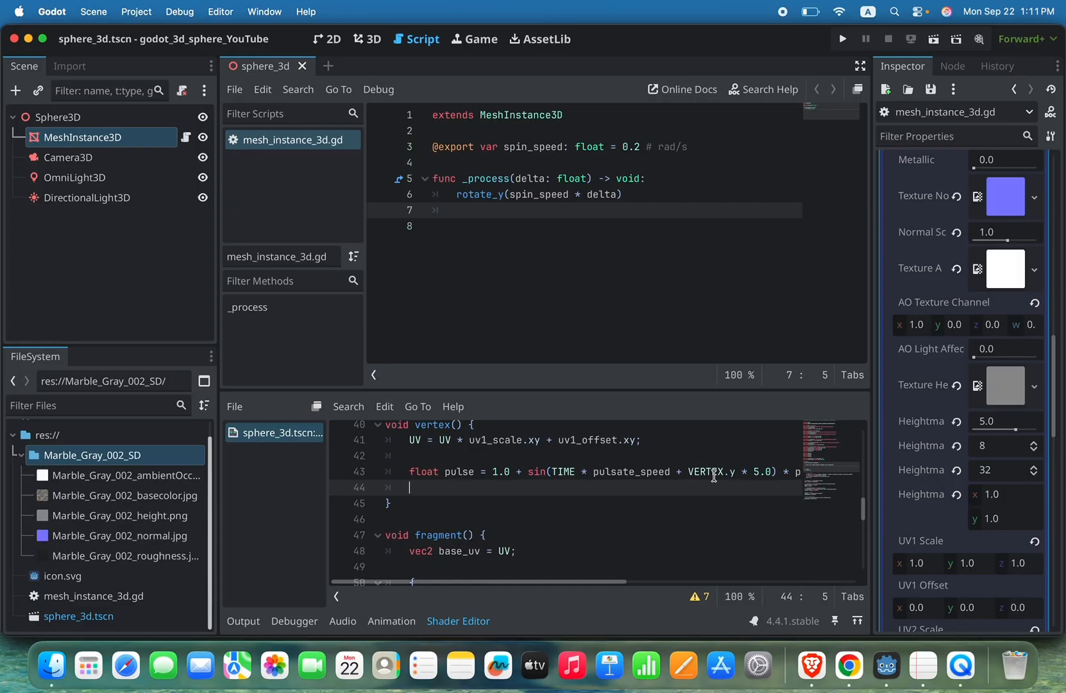
type("VER")
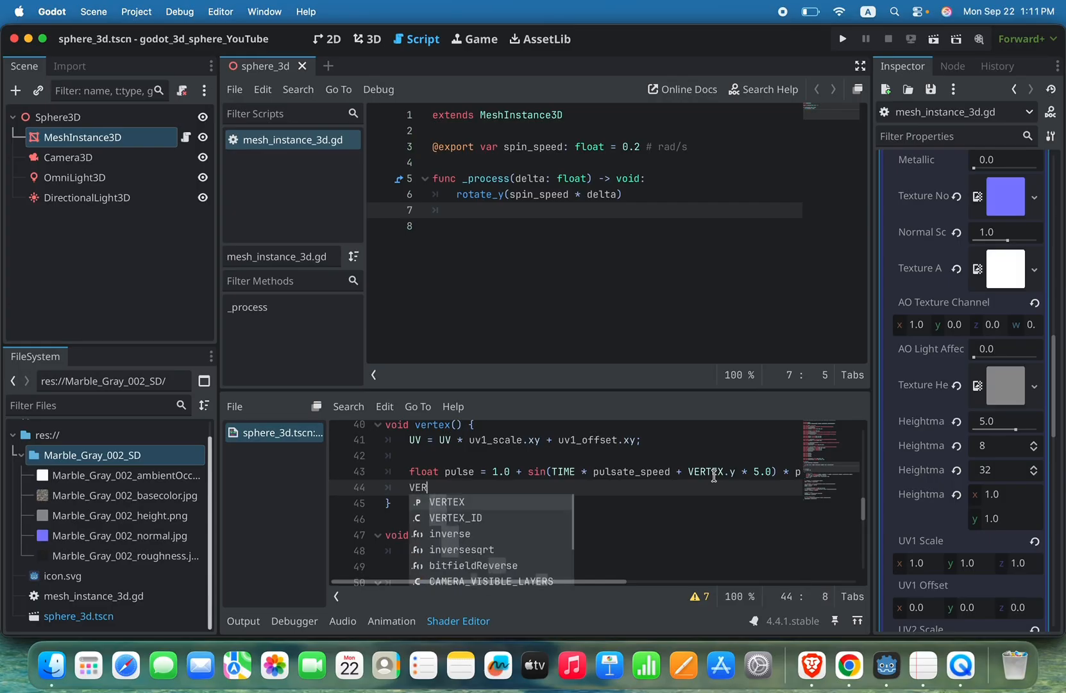
type("TEX")
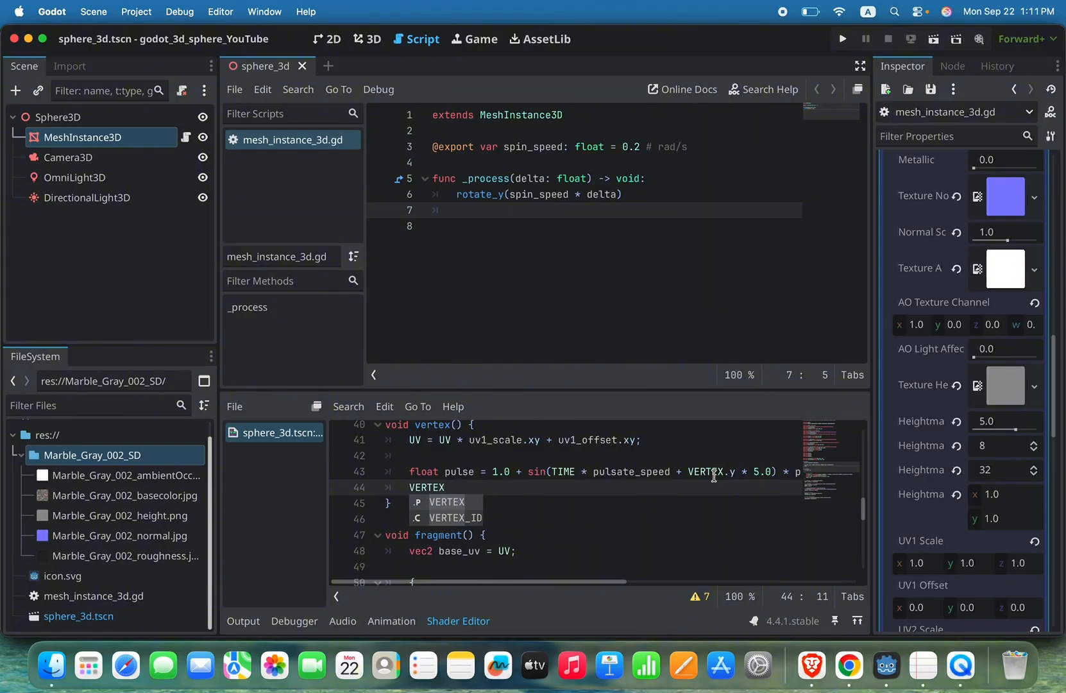
type(" +")
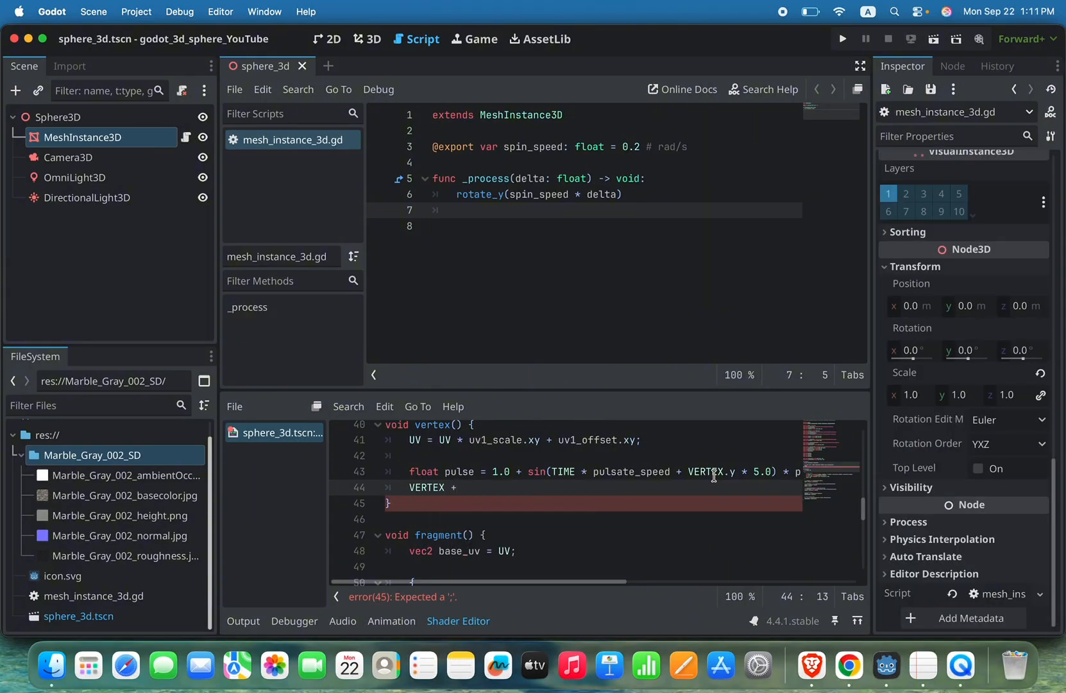
type("=")
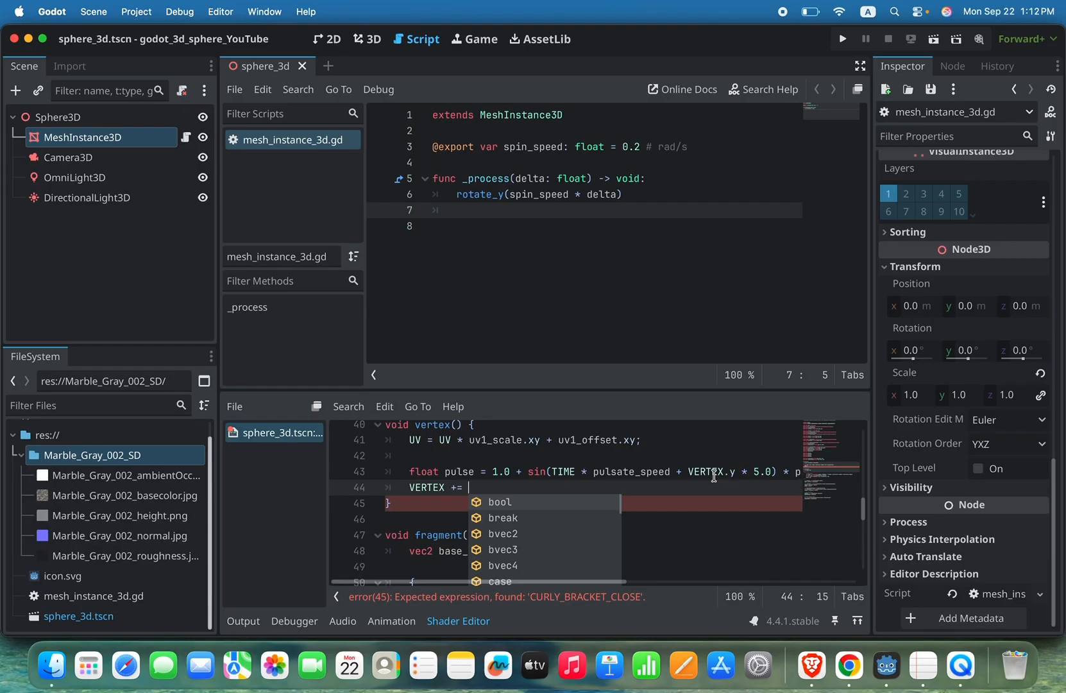
type("NORMAL")
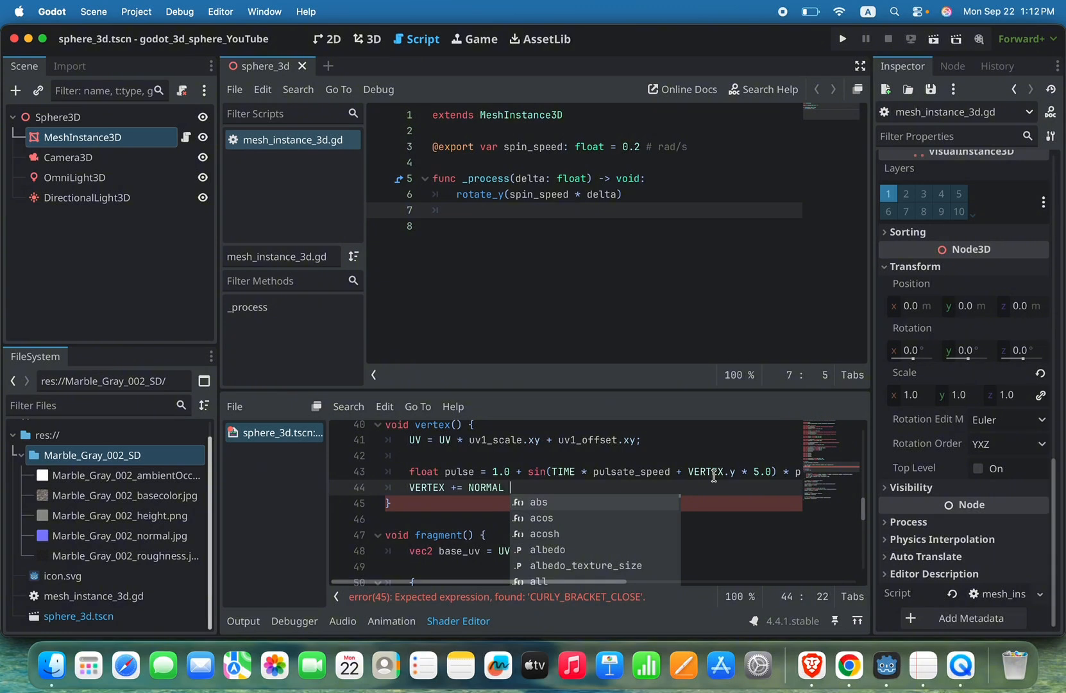
type(" * ")
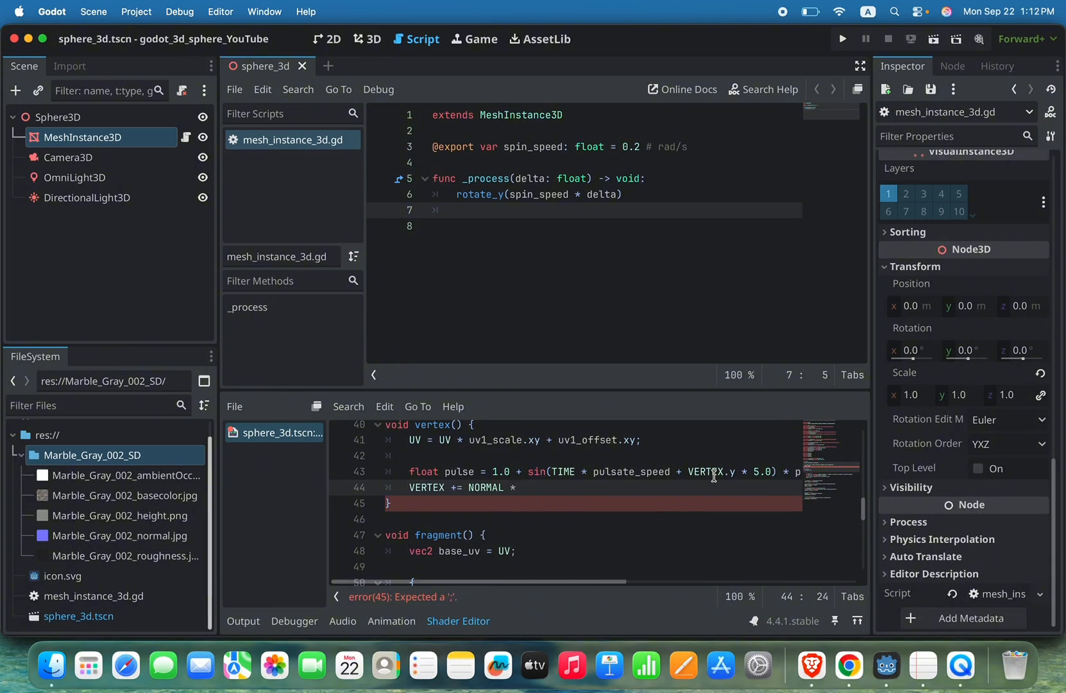
type("(pulse - 1.0")
Step: Complete the VERTEX statement with the factor (pulse - 1.0), end it with a semicolon, and save the scene
key("super+s")
left_click_drag(527, 467, 745, 471)
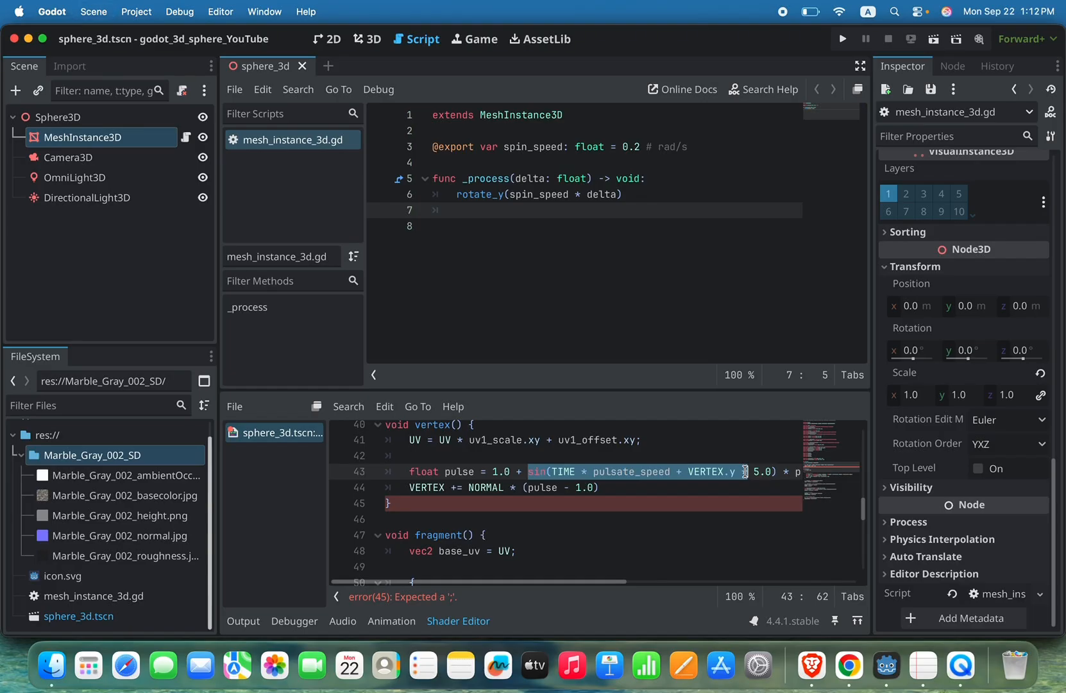
left_click(661, 487)
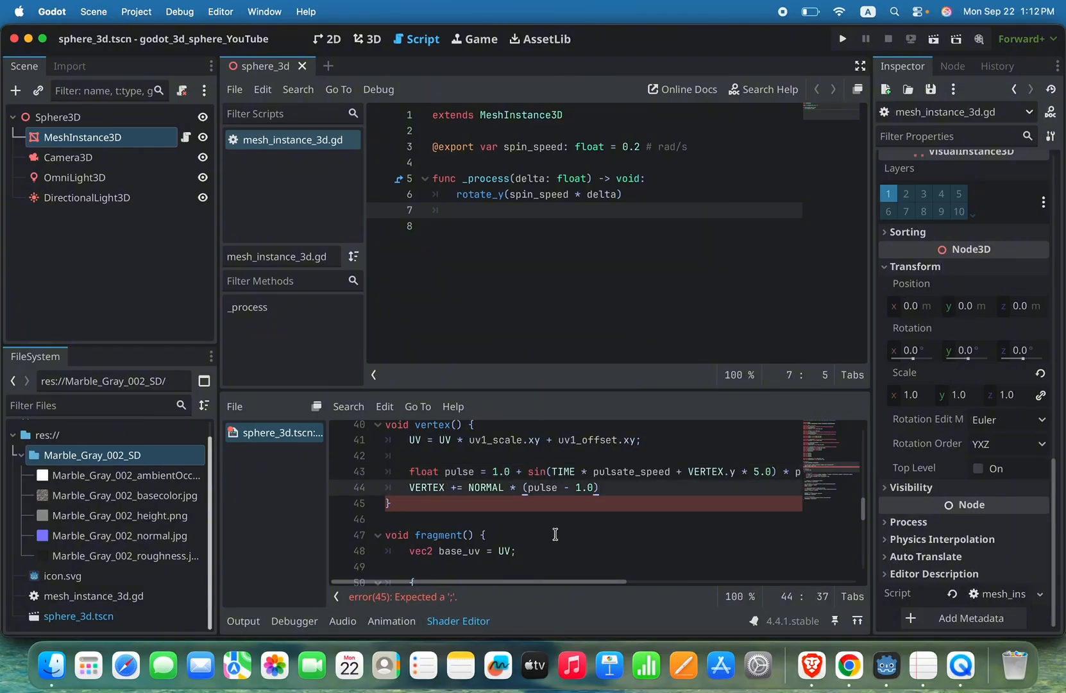
type(";")
key("super+s")
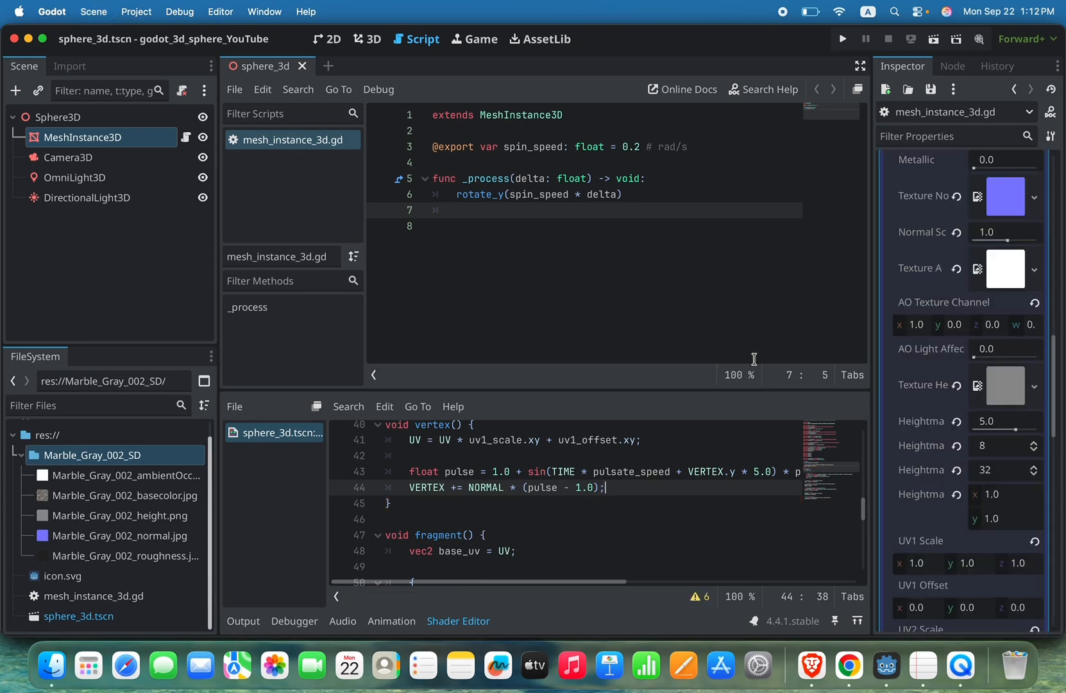
Step: Switch to the 3D workspace, run the project to check the sphere's pulsation, and close the game window
left_click(367, 39)
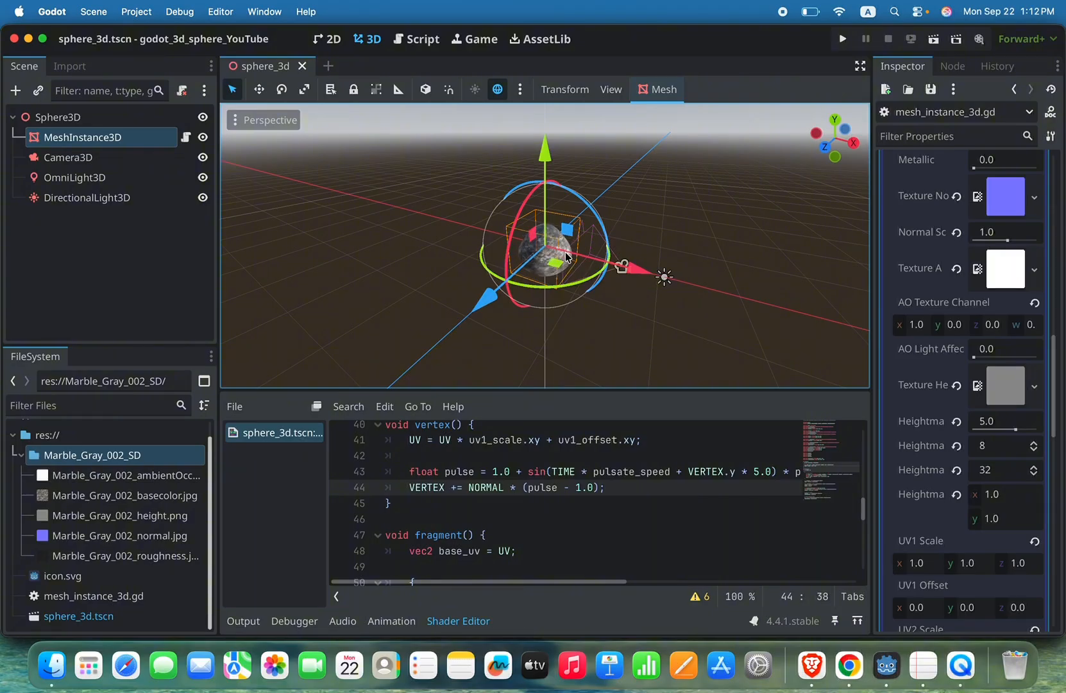
left_click(842, 39)
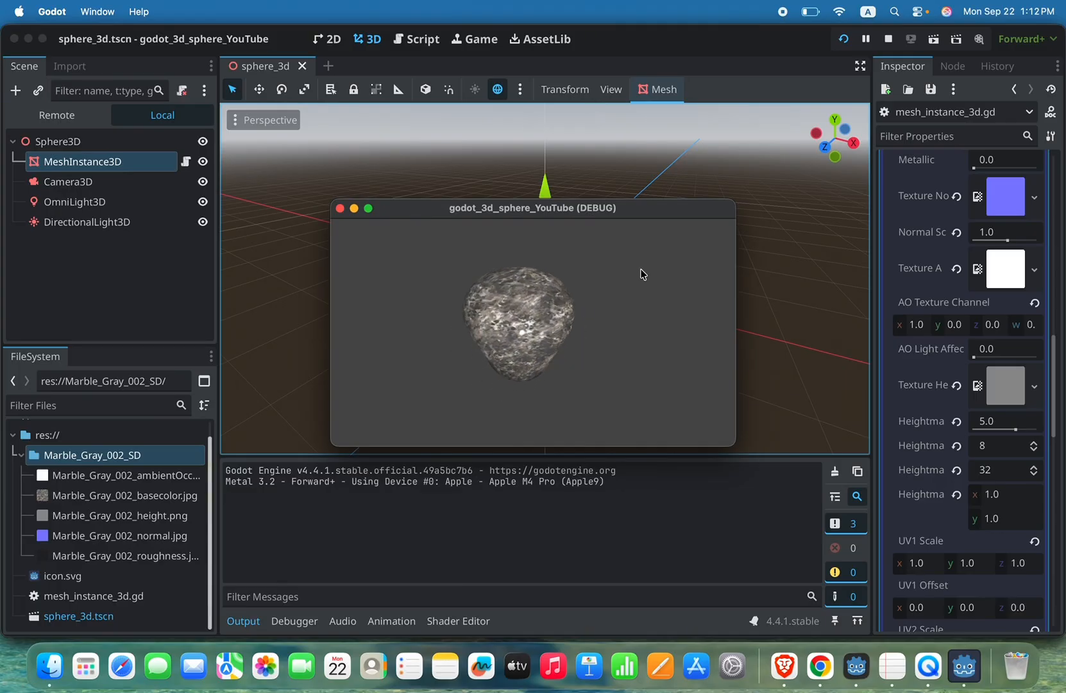
left_click(339, 207)
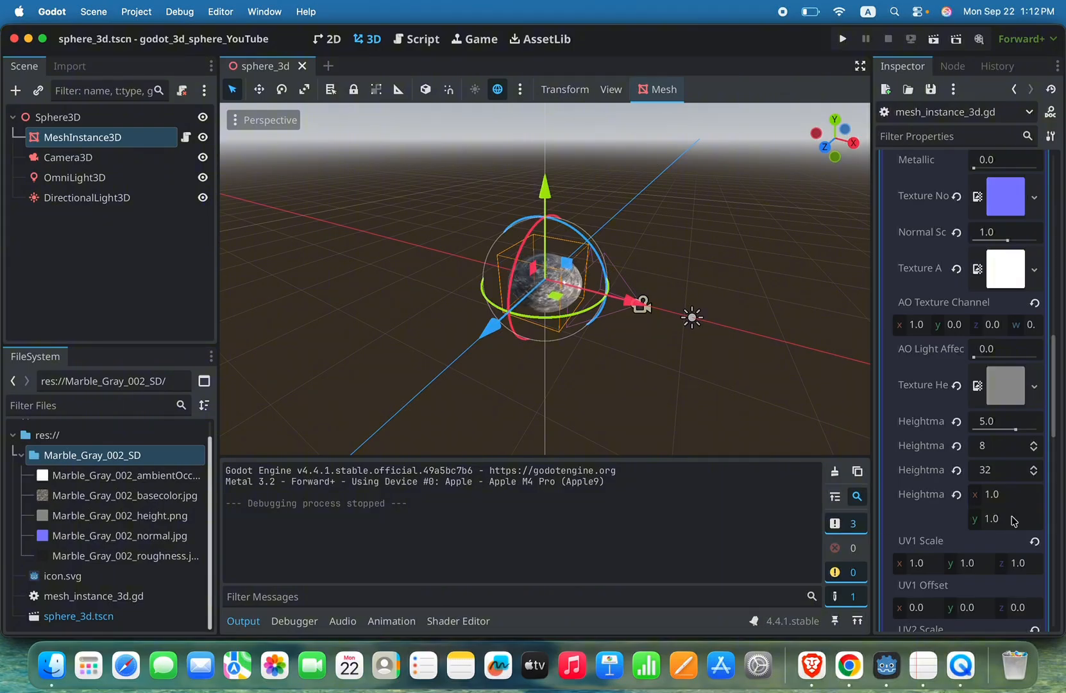
scroll(1013, 520, "down", 3)
scroll(1013, 520, "up", 4)
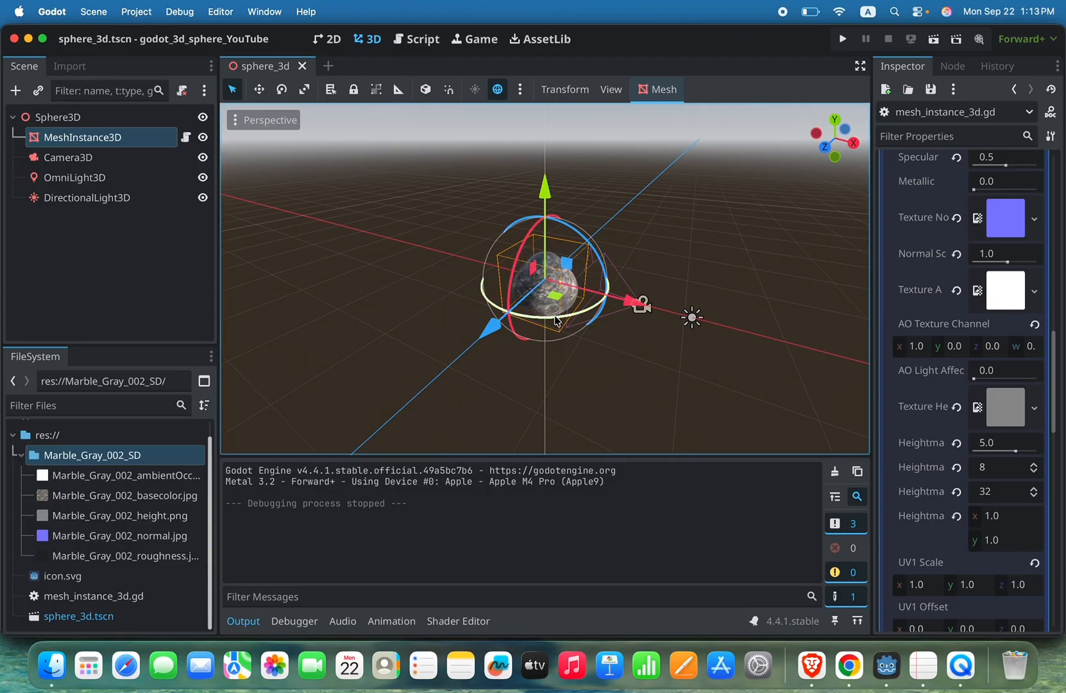
Step: Add a WorldEnvironment node as a child of the Sphere3D root node
left_click(77, 120)
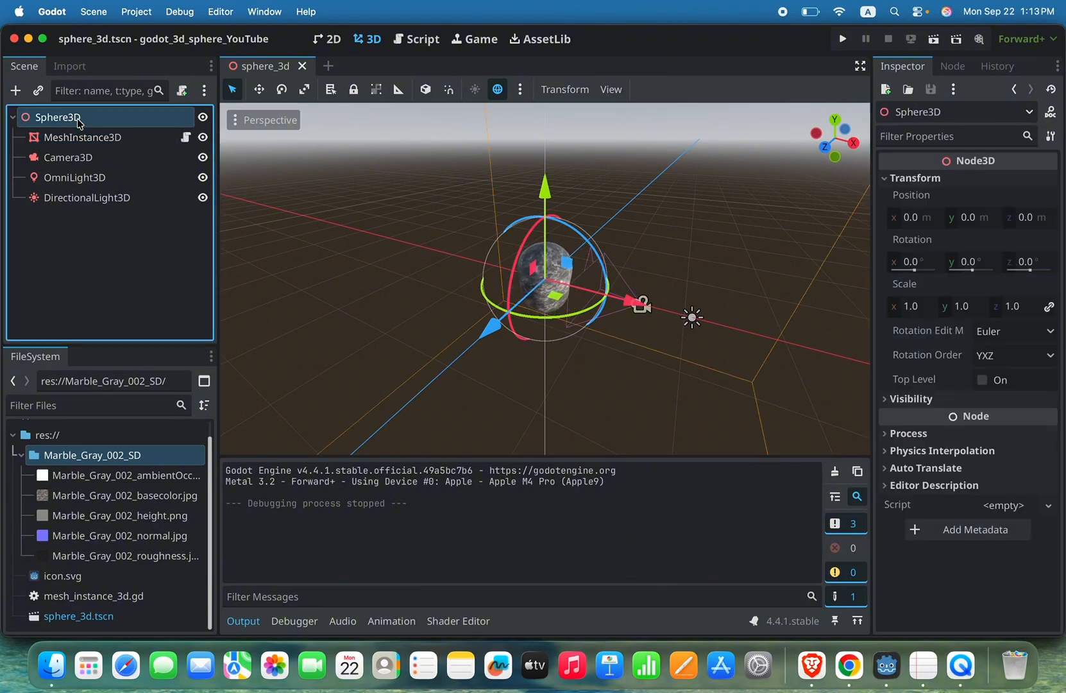
right_click(79, 122)
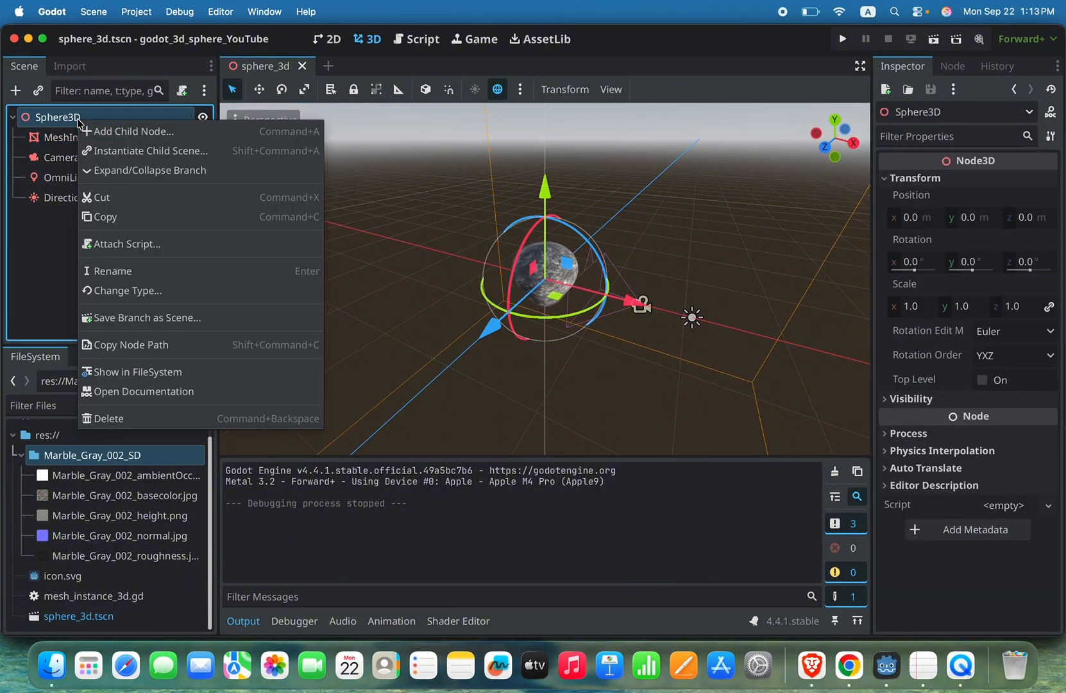
left_click(142, 133)
type("envir")
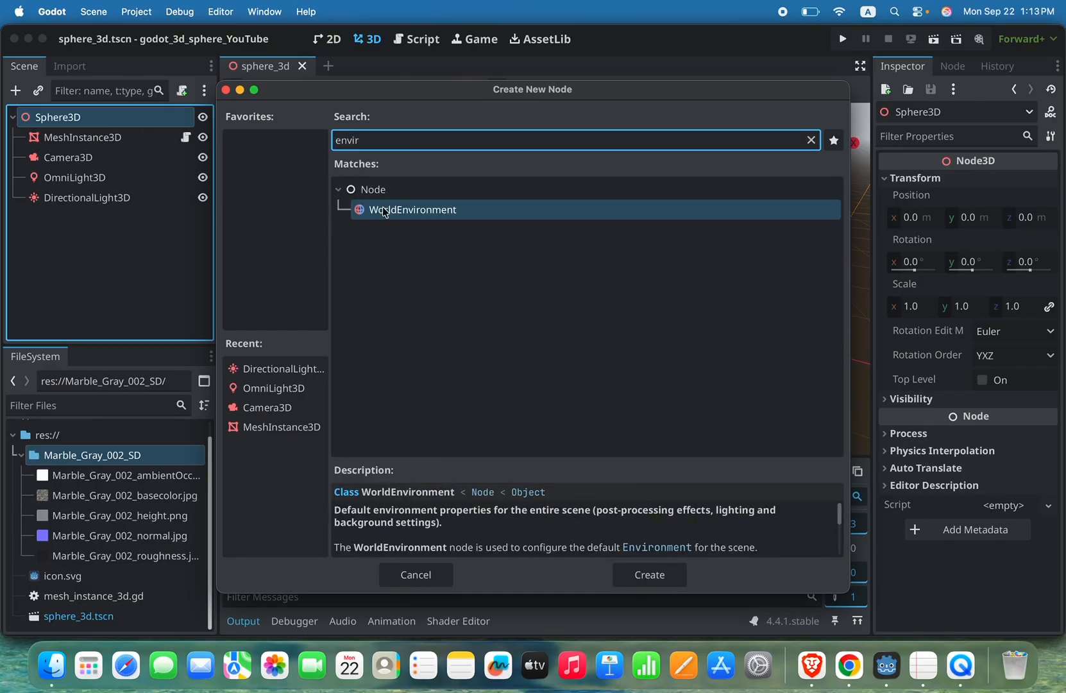
double_click(444, 210)
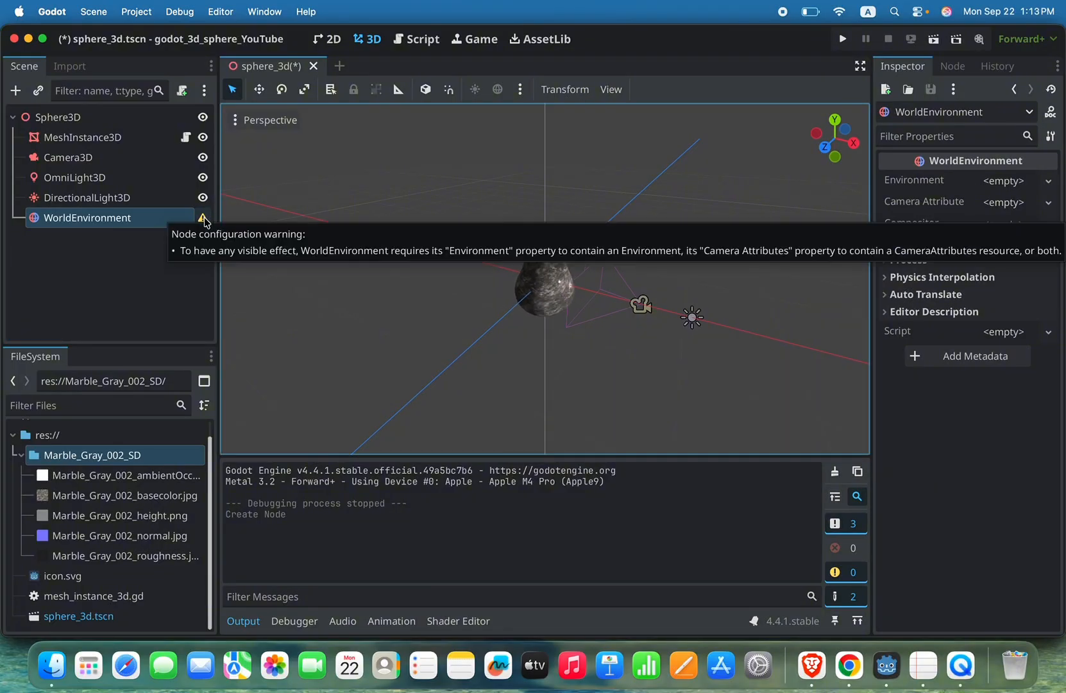
Step: Read and dismiss the WorldEnvironment configuration warning, and assign a new Environment resource to the node's Environment property
left_click(202, 219)
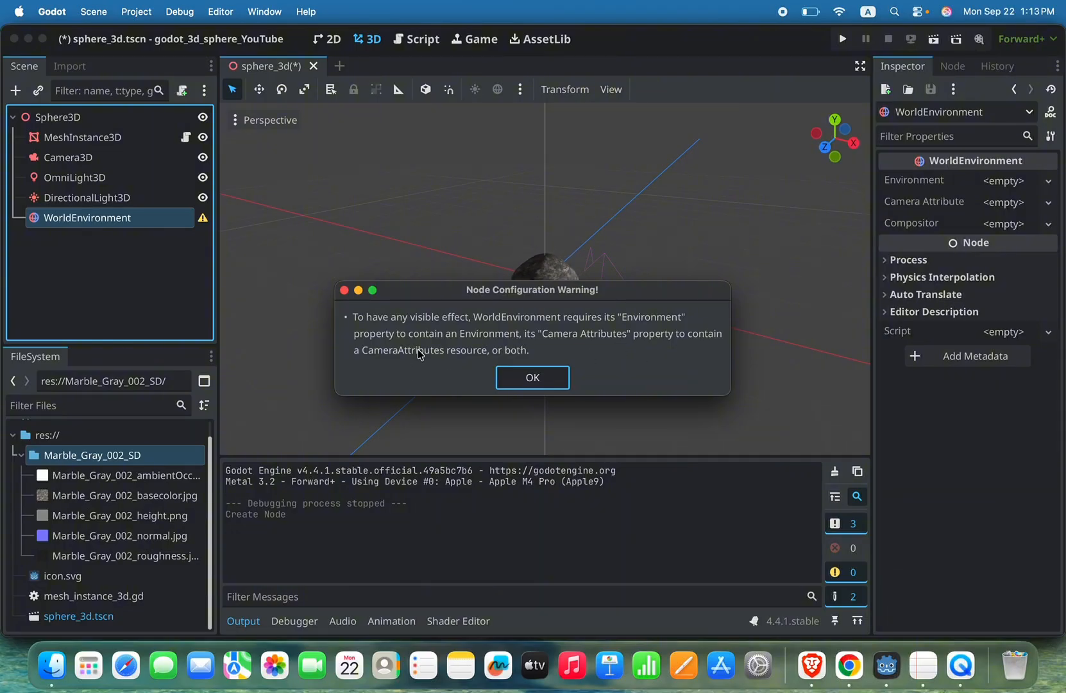
left_click(535, 380)
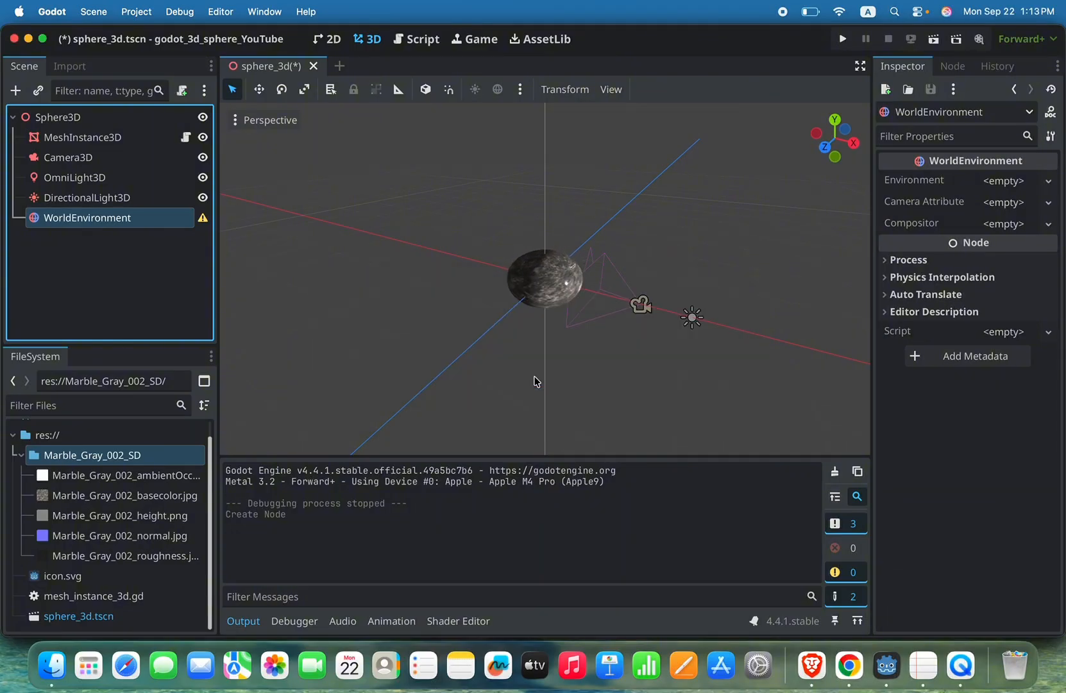
left_click(122, 221)
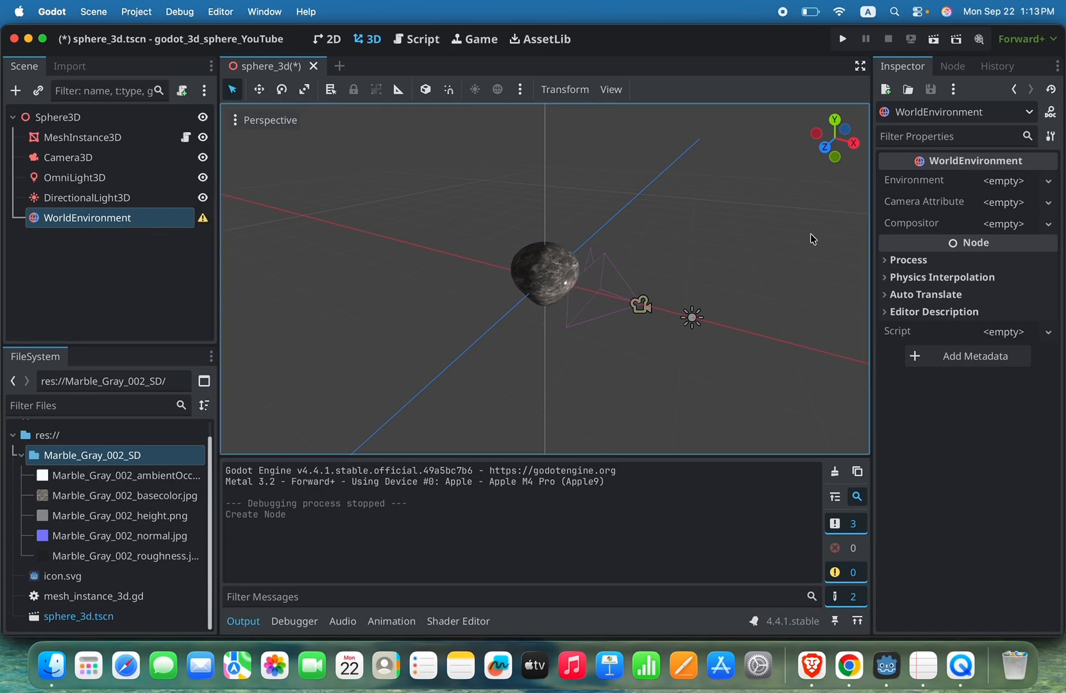
left_click(1049, 181)
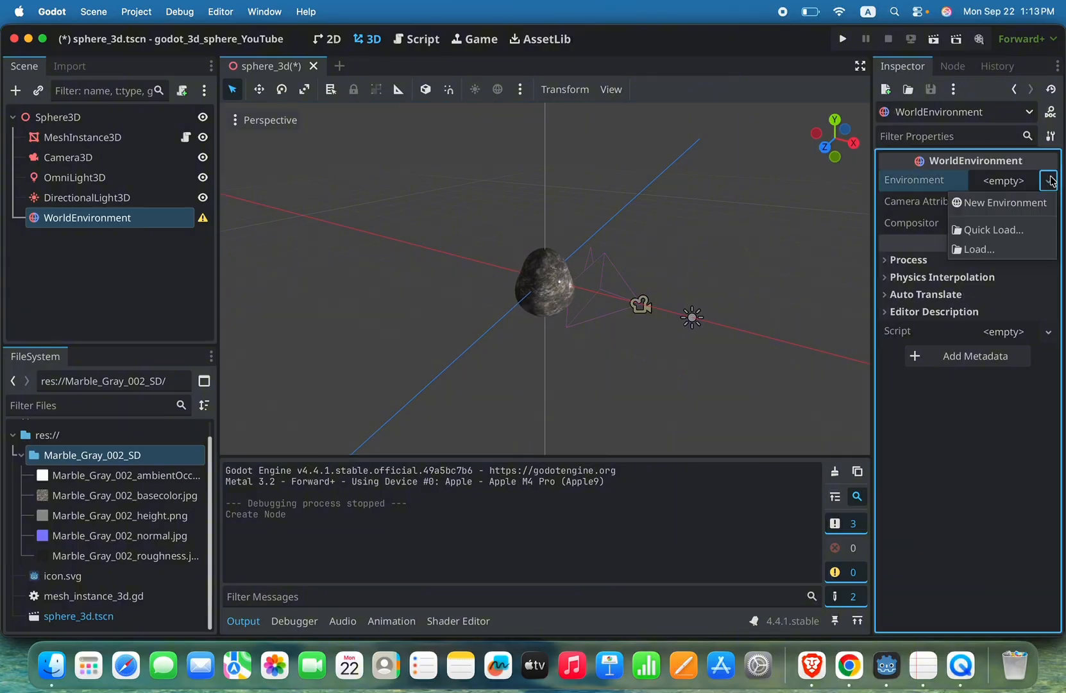
left_click(1037, 203)
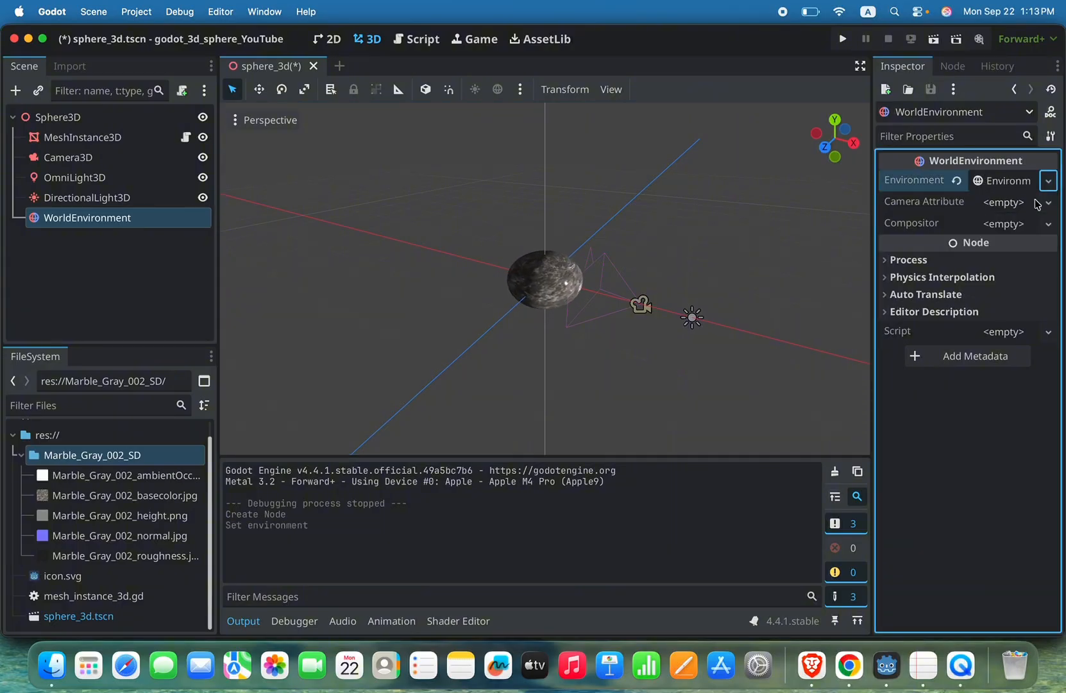
Step: Leave the Camera Attributes property empty, save the scene, and test-run the project with the new environment
left_click(1048, 204)
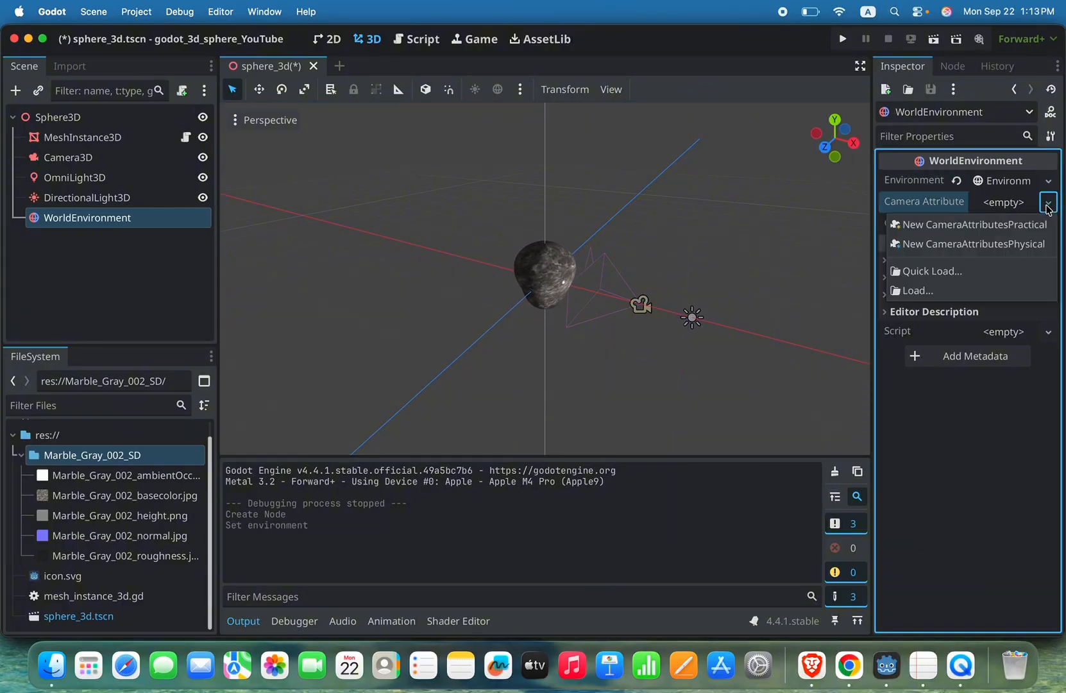
left_click(936, 163)
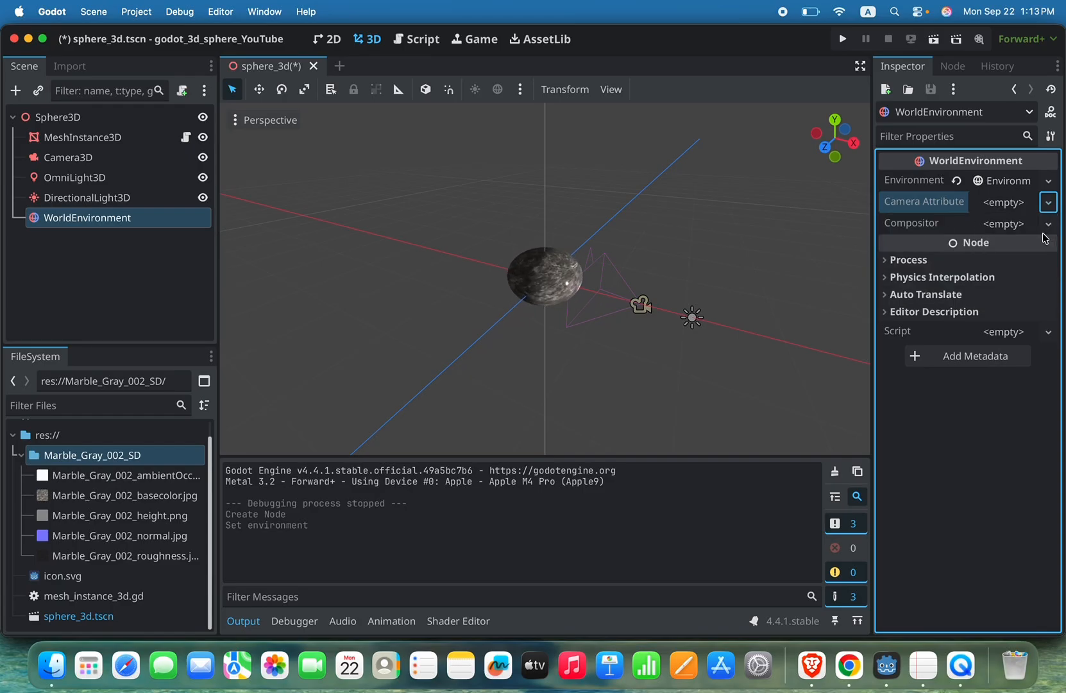
key("super+s")
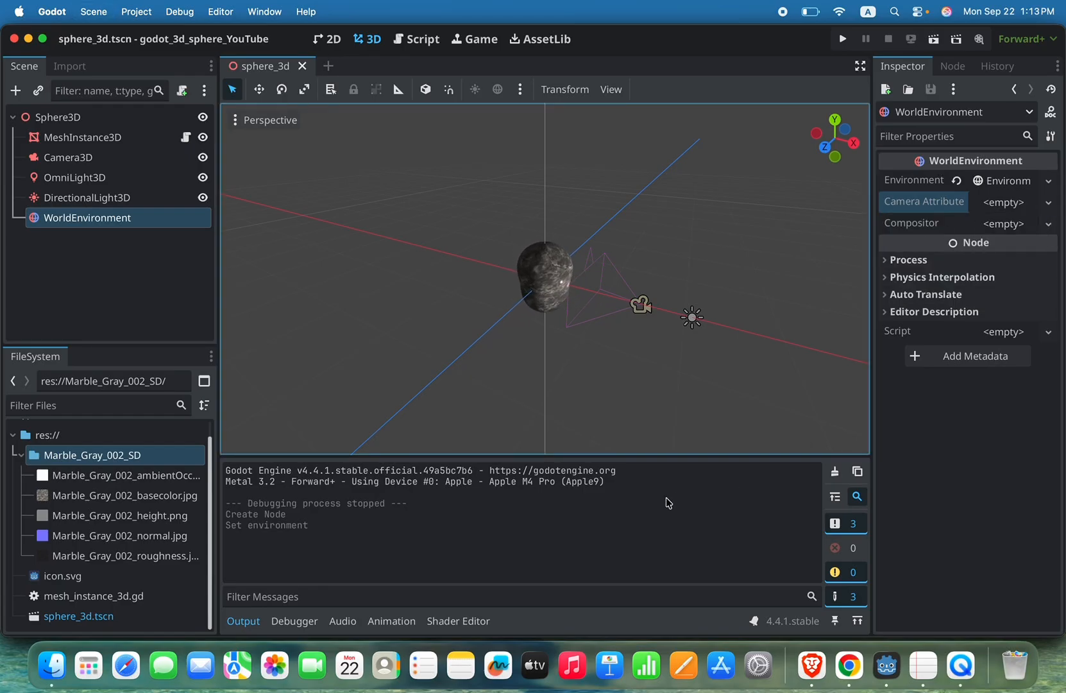
left_click(842, 40)
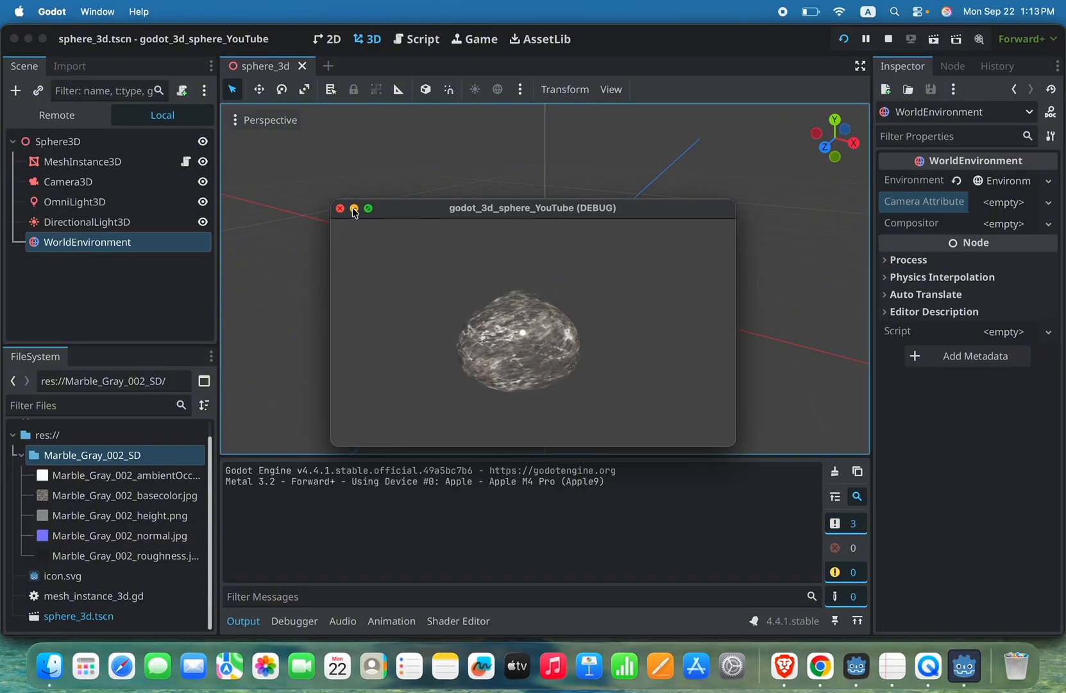
left_click(341, 208)
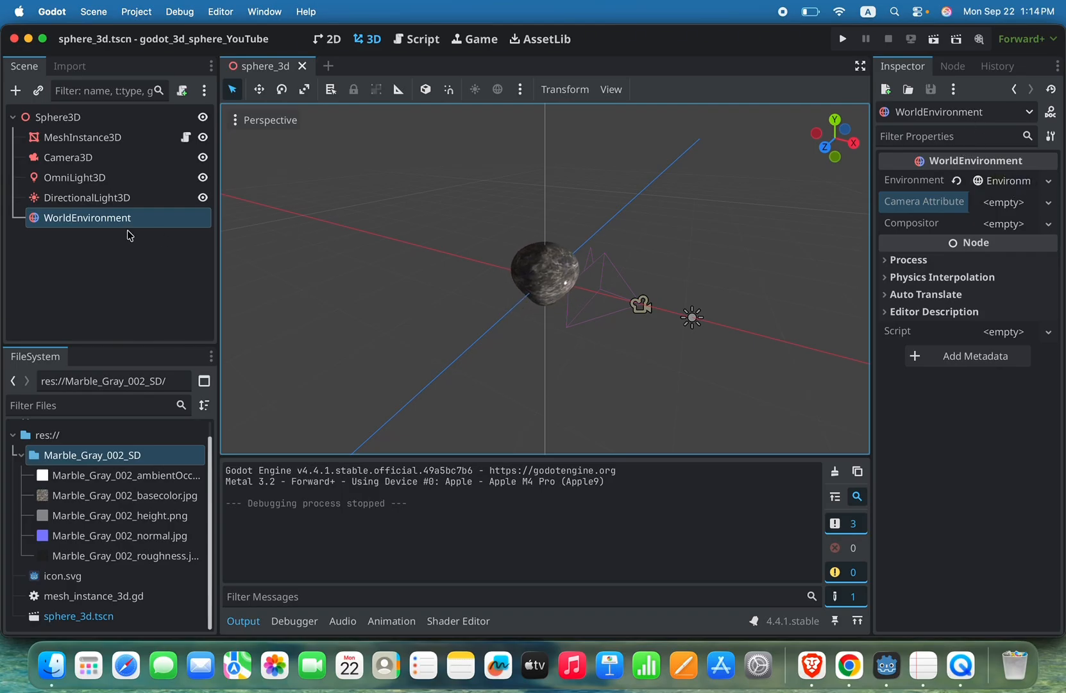
Step: Move WorldEnvironment above MeshInstance3D as the first child of Sphere3D, save the scene, and test-run the project
left_click_drag(118, 220, 70, 136)
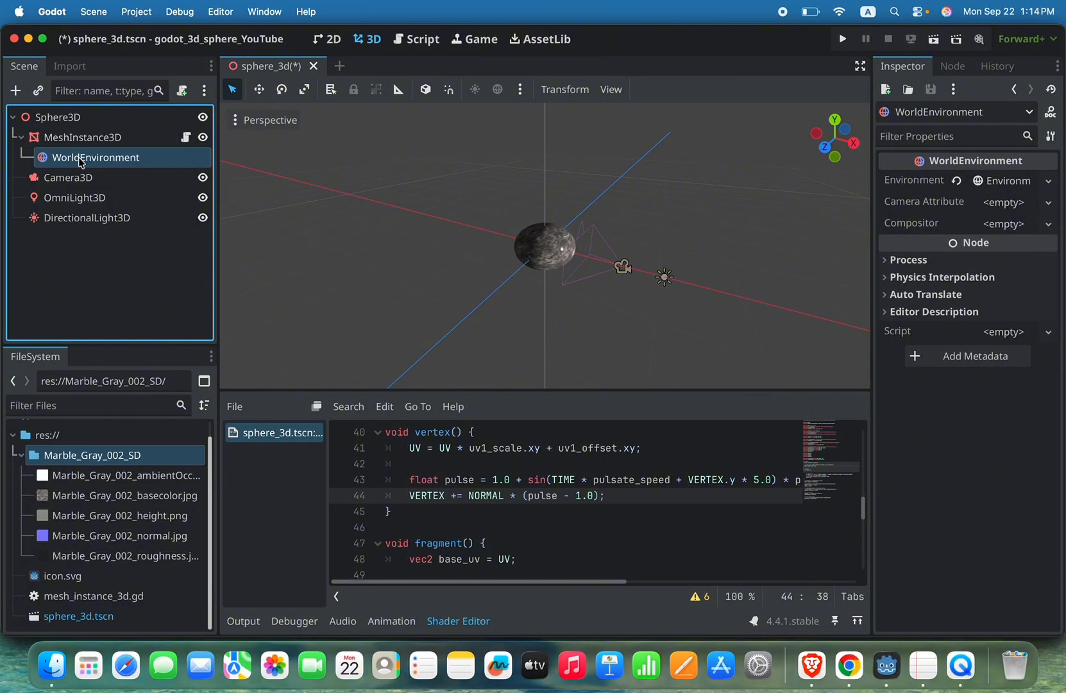
key("super+z")
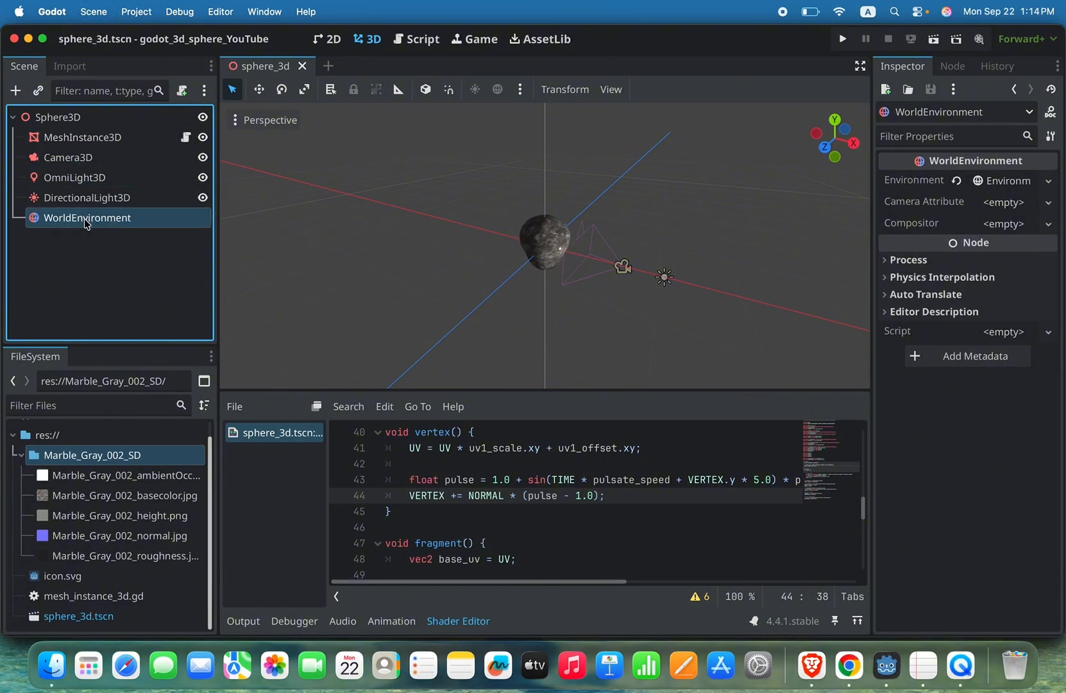
left_click_drag(87, 222, 45, 127)
key("super+s")
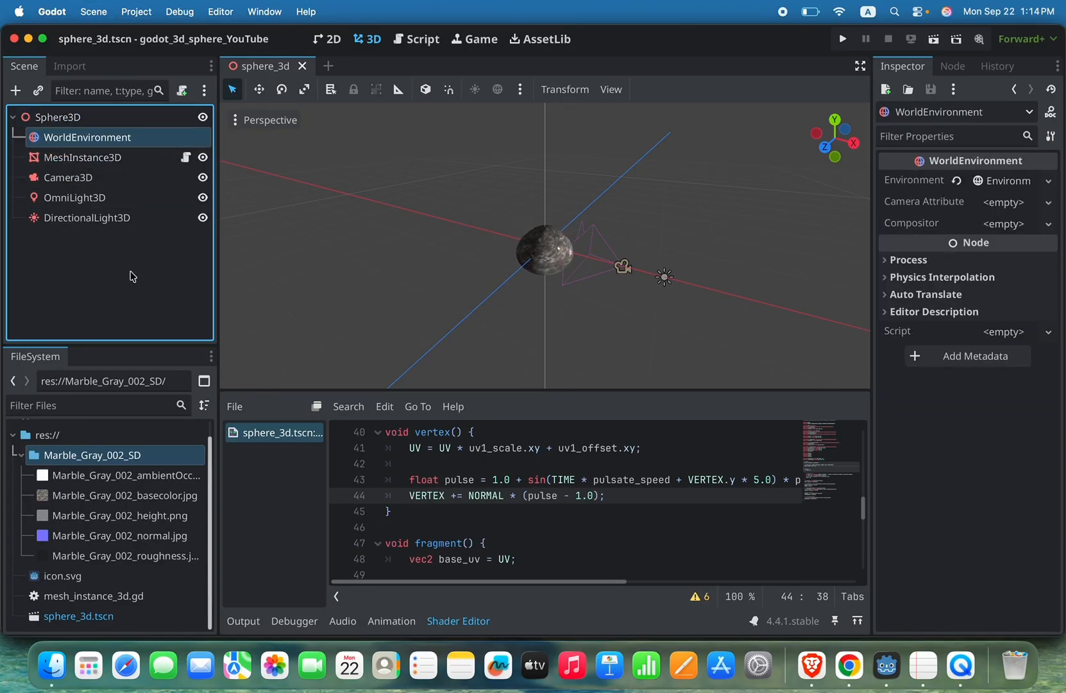
left_click(842, 40)
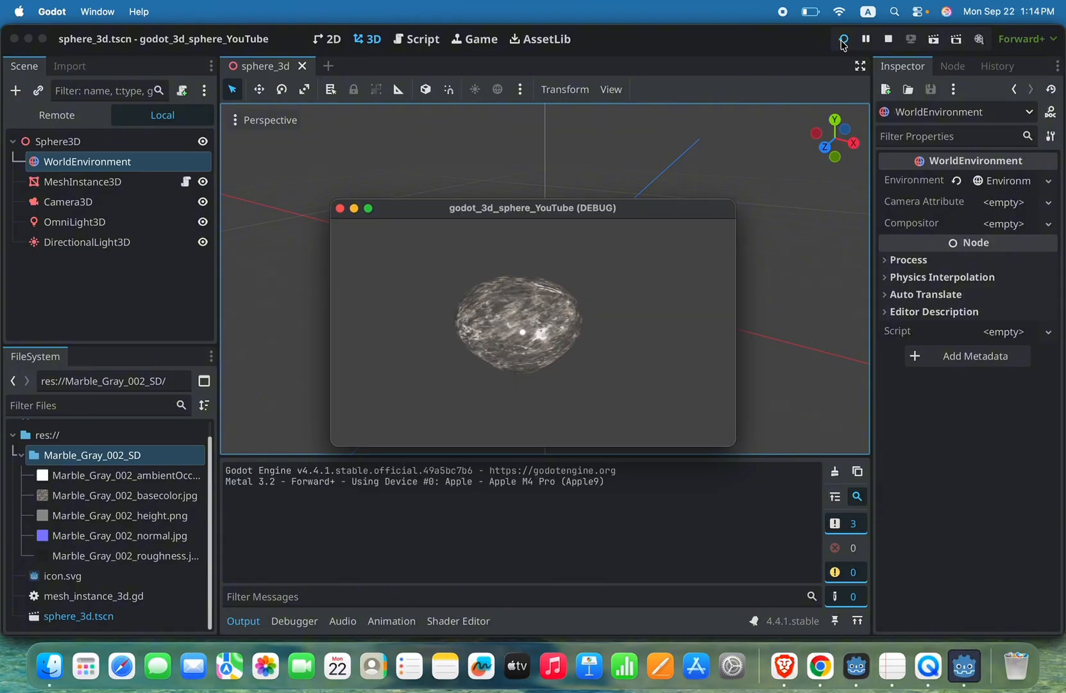
left_click(341, 209)
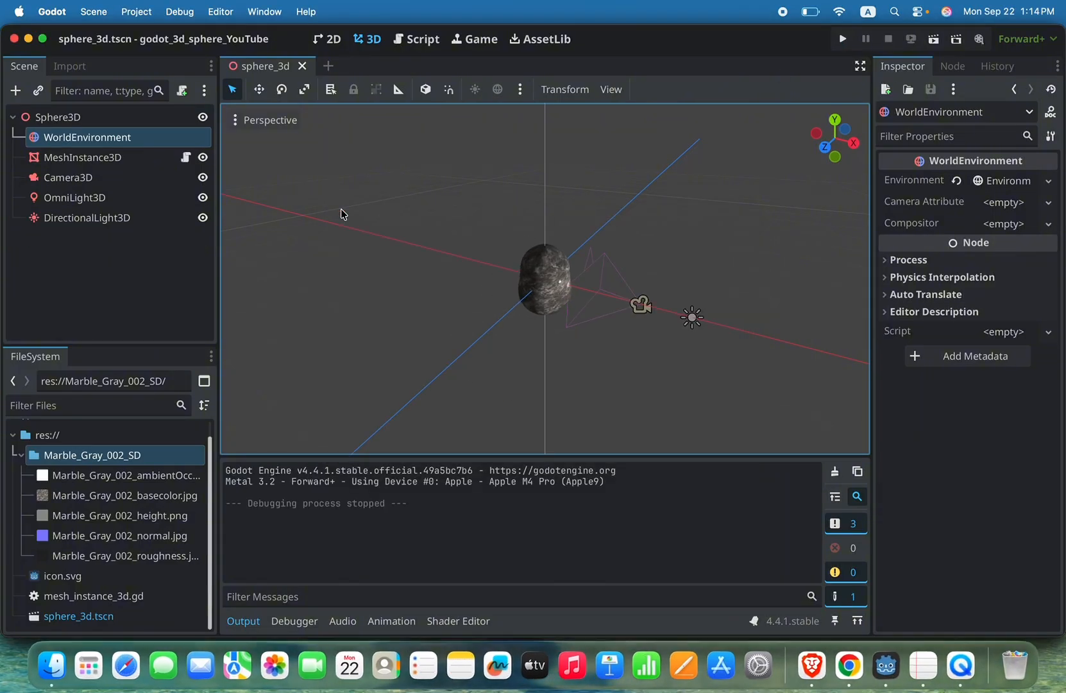
Step: Expand the WorldEnvironment's Environment resource, set its Ambient Light source to Sky, and save the scene
left_click(1004, 183)
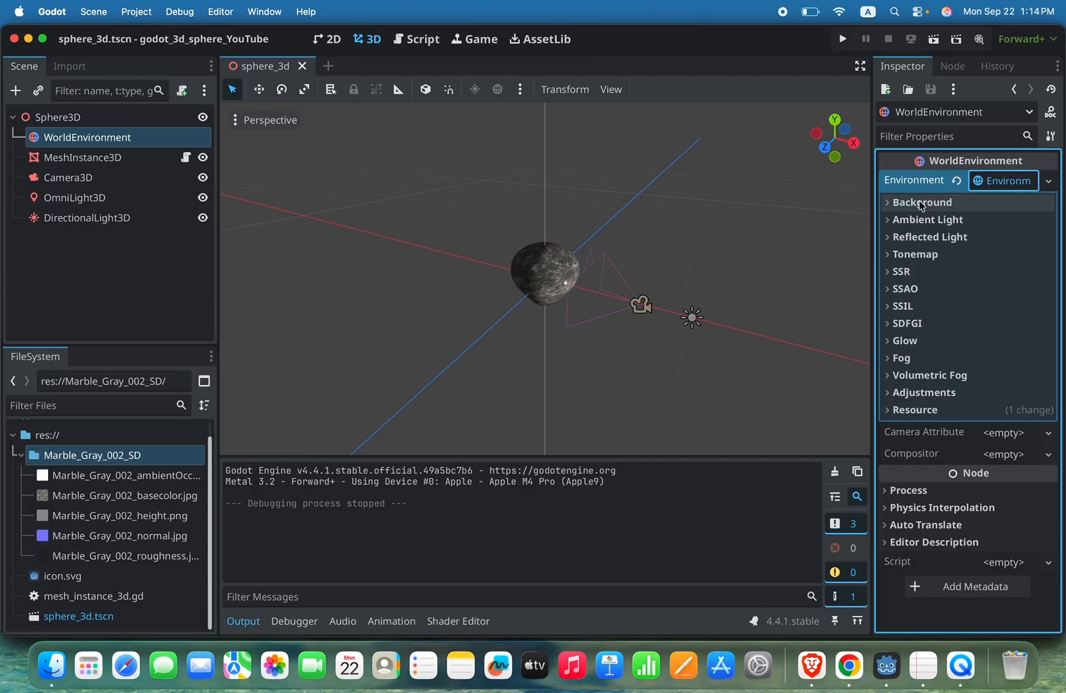
left_click(890, 203)
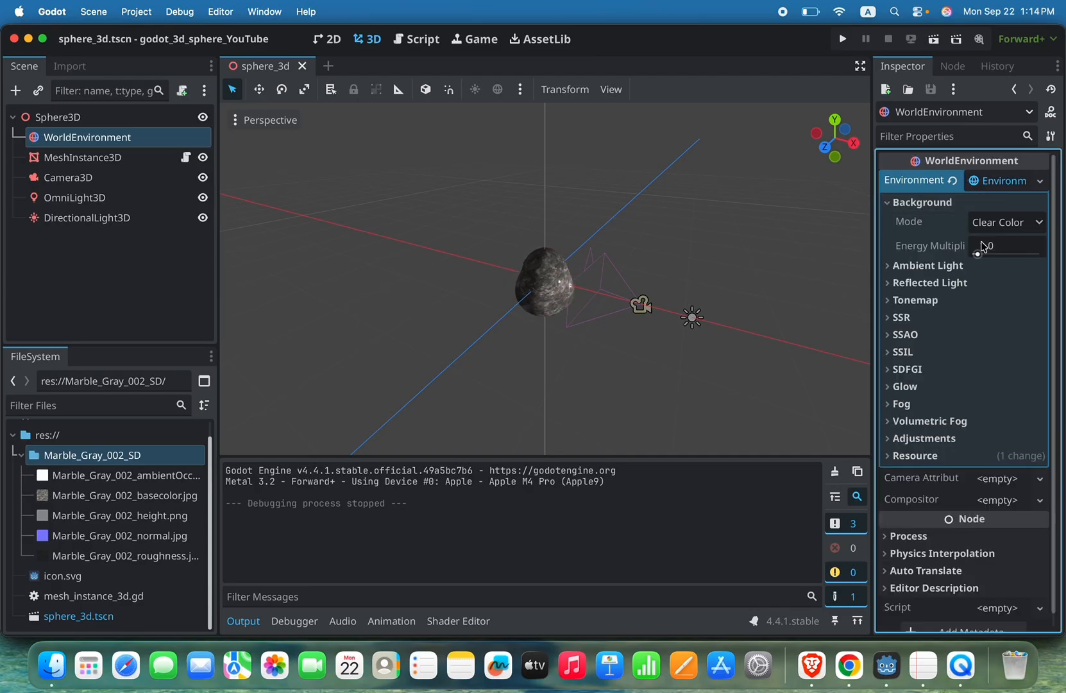
left_click(926, 266)
scroll(935, 290, "down", 2)
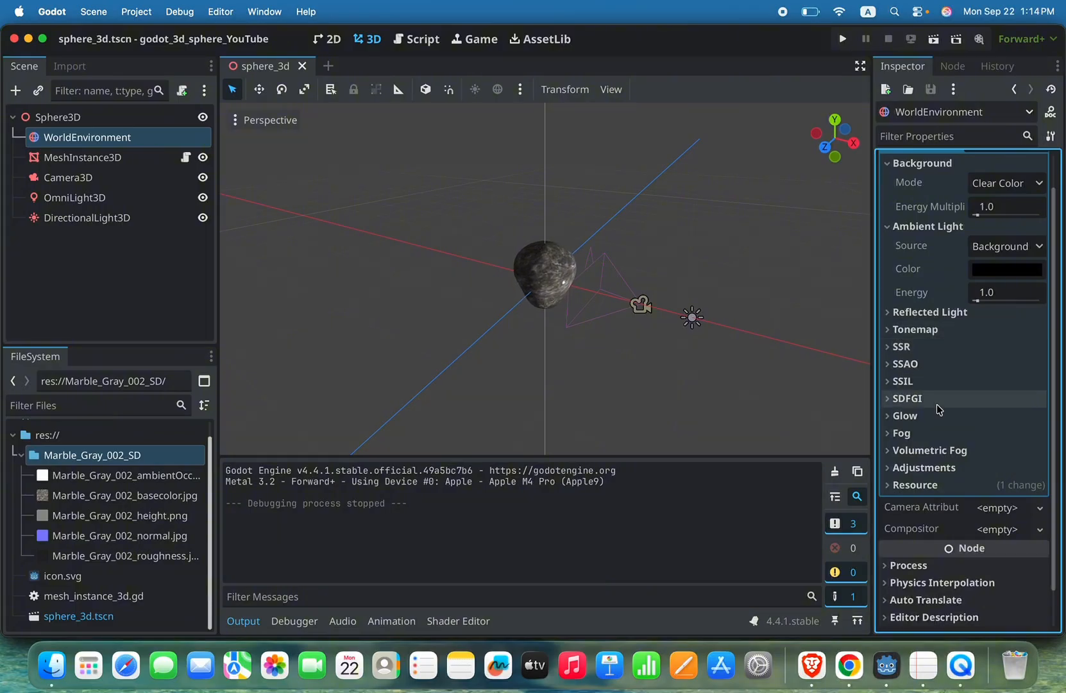
left_click(944, 484)
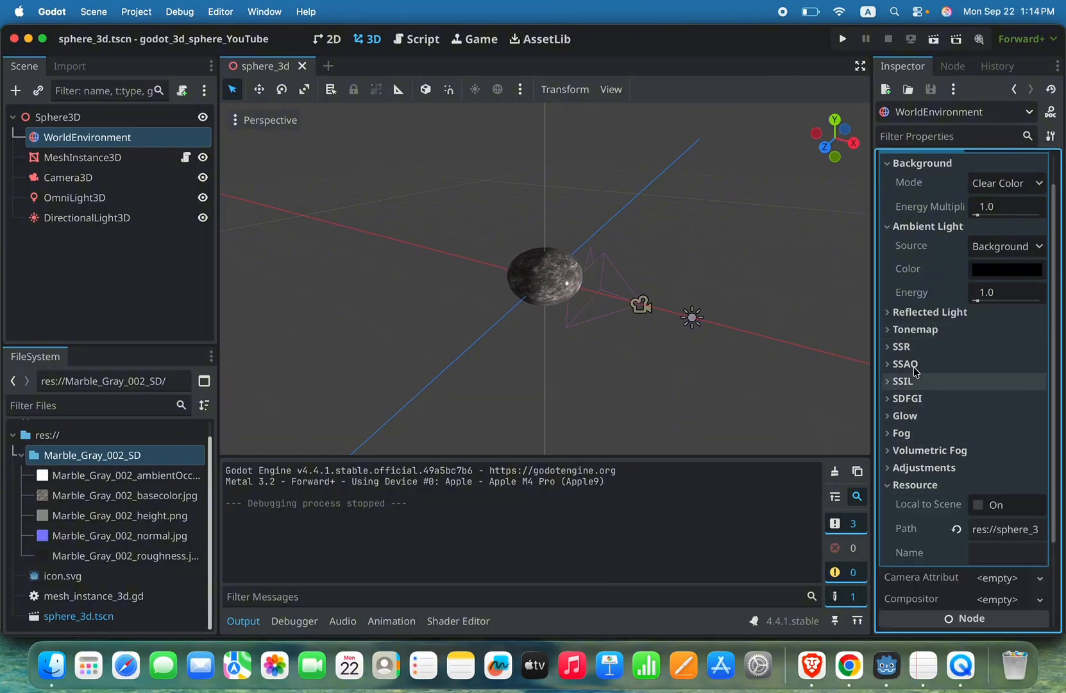
left_click(930, 329)
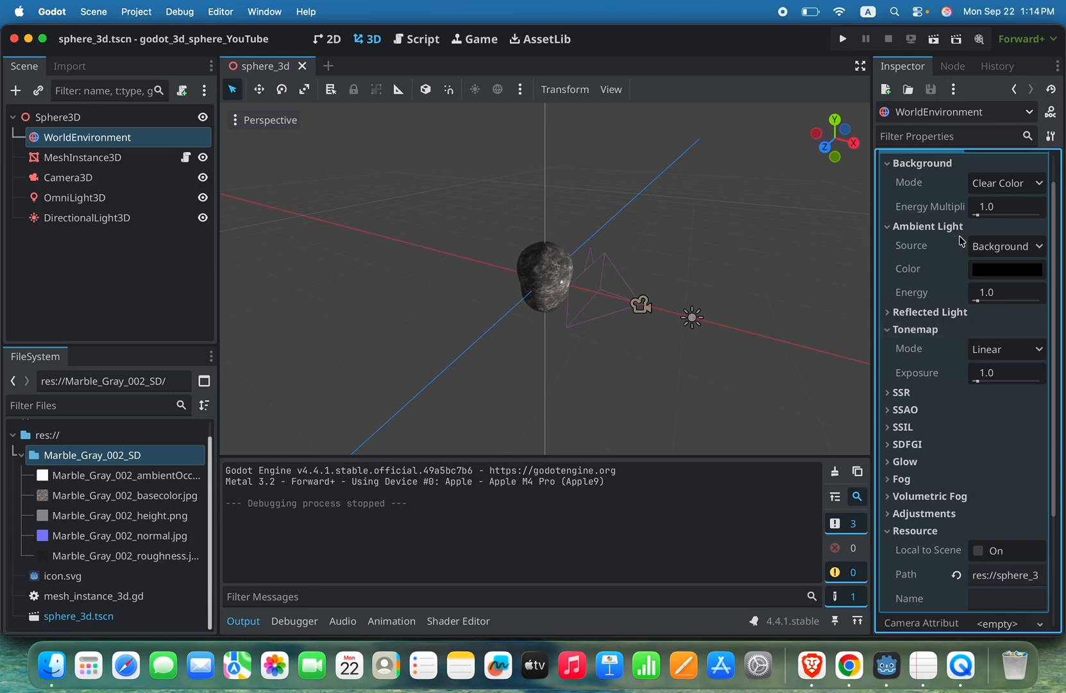
left_click(1035, 249)
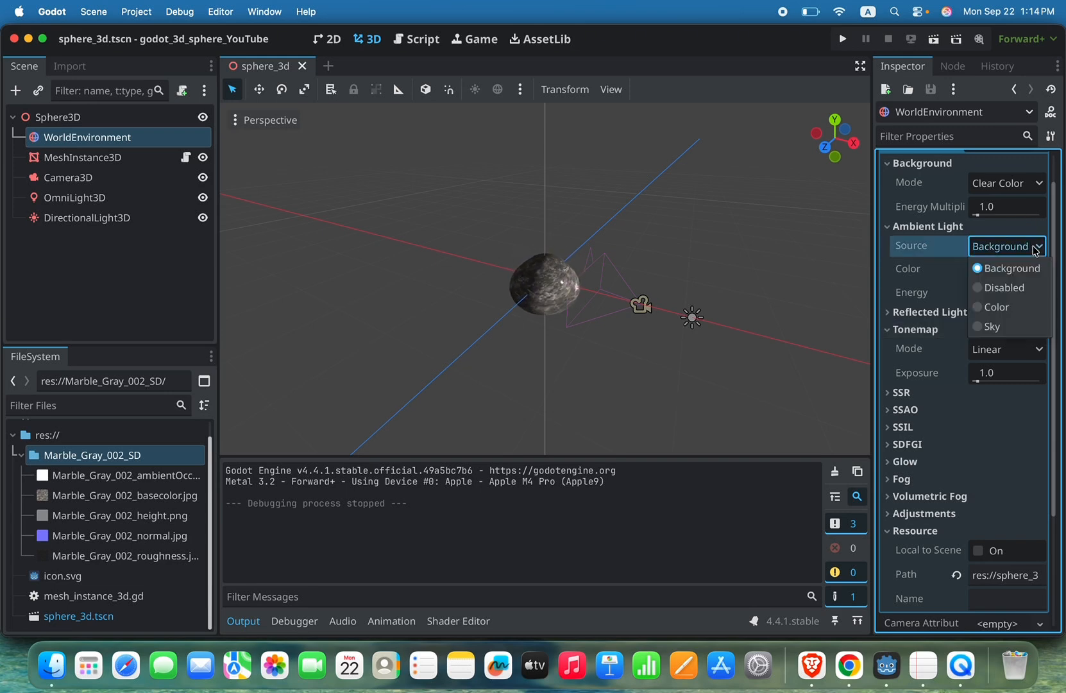
left_click(977, 328)
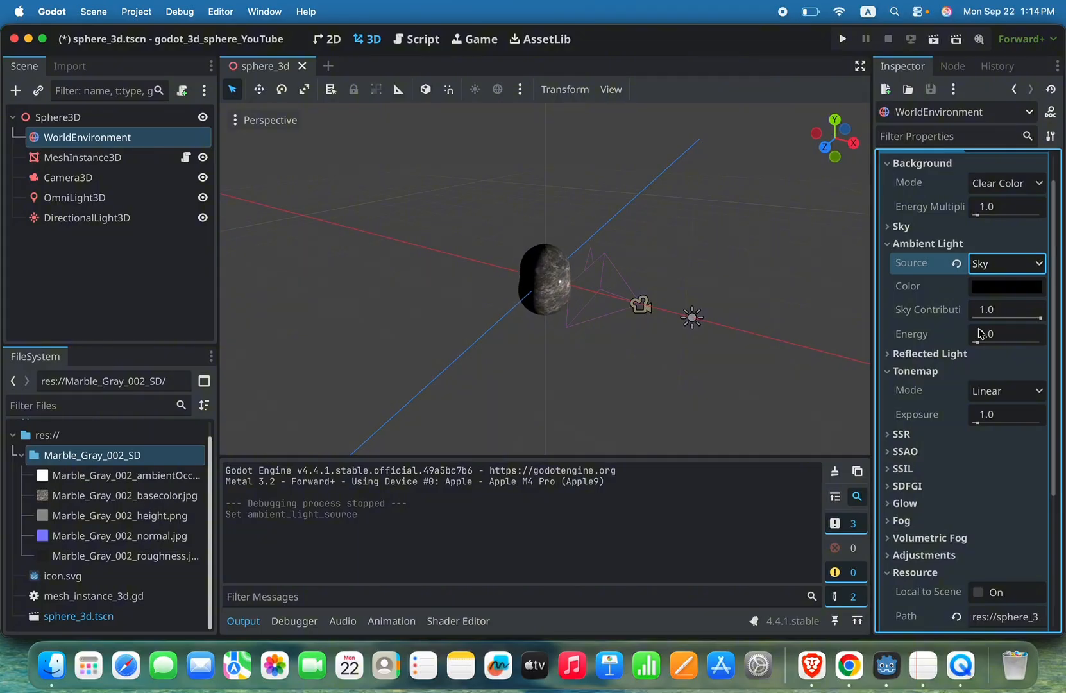
key("super+s")
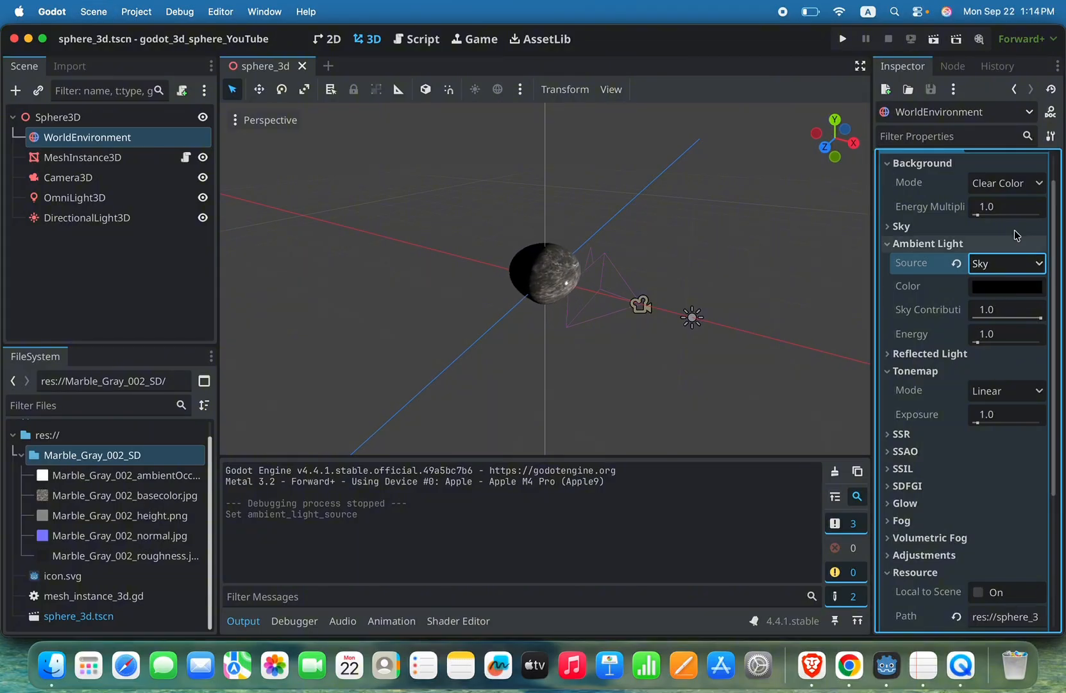
Step: Set the environment's Background mode to Sky, save the scene, and test-run the project
left_click(1037, 184)
left_click(989, 245)
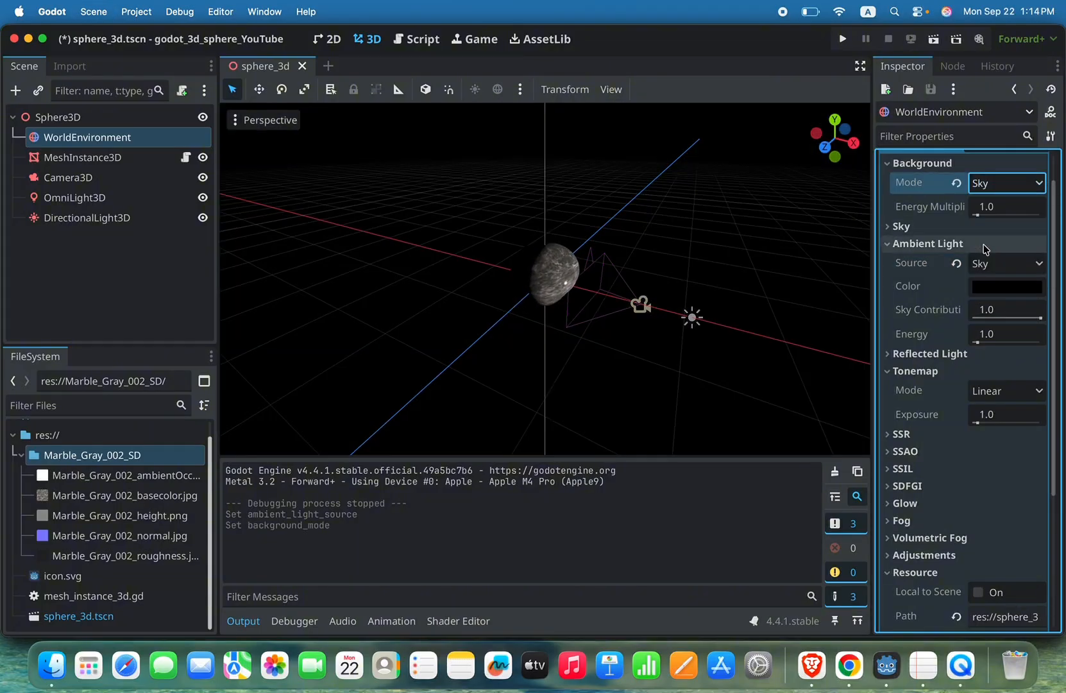
key("super+s")
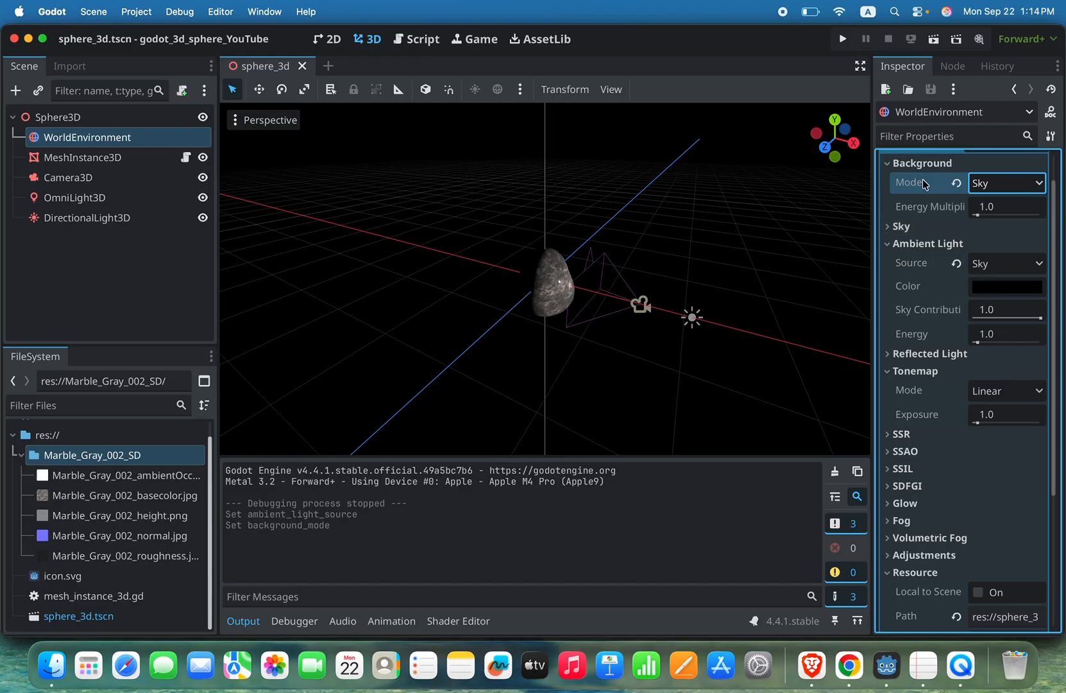
left_click(844, 37)
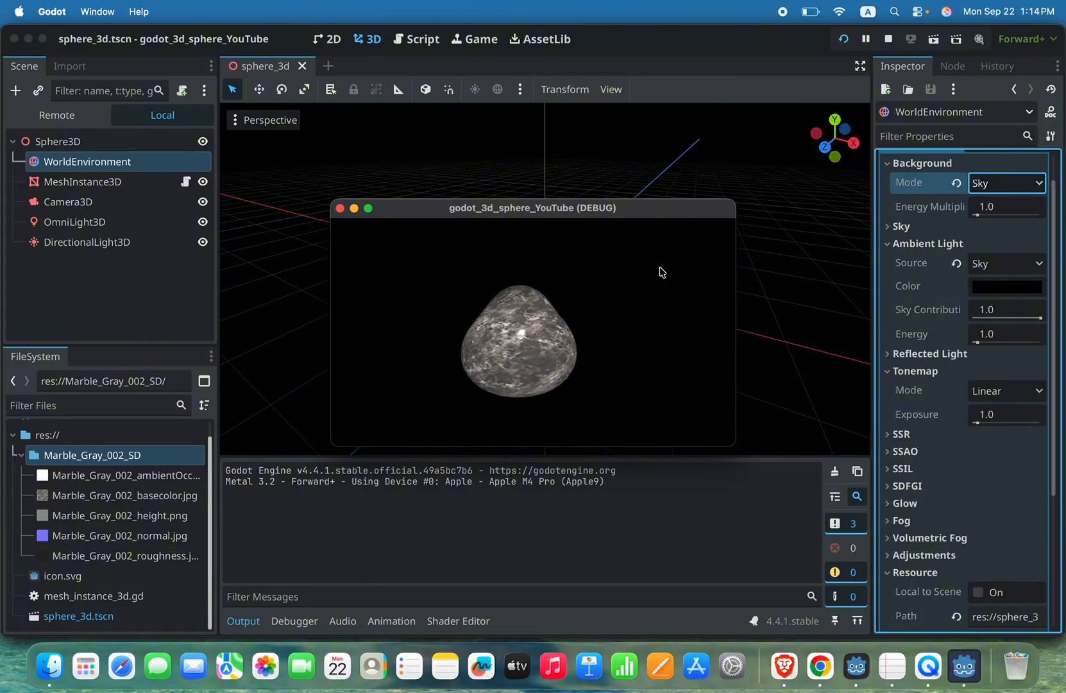
left_click(340, 208)
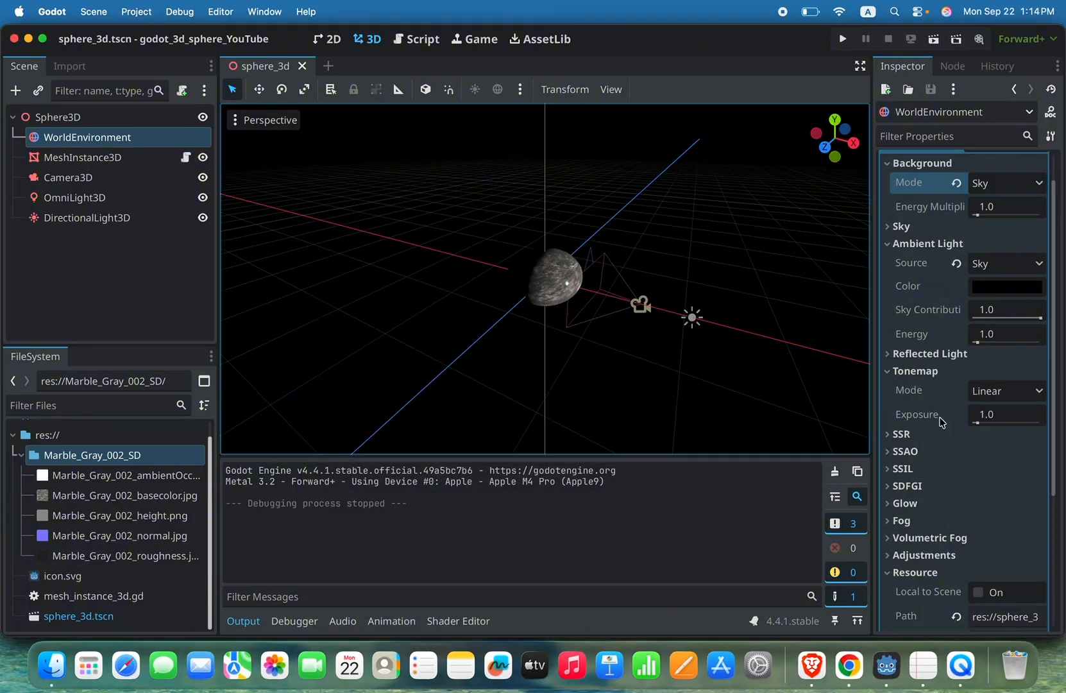
Step: In MeshInstance3D's shader parameters, reduce Pulsate Speed to about 0.626 and Pulsate Strength to about 0.055
left_click(99, 162)
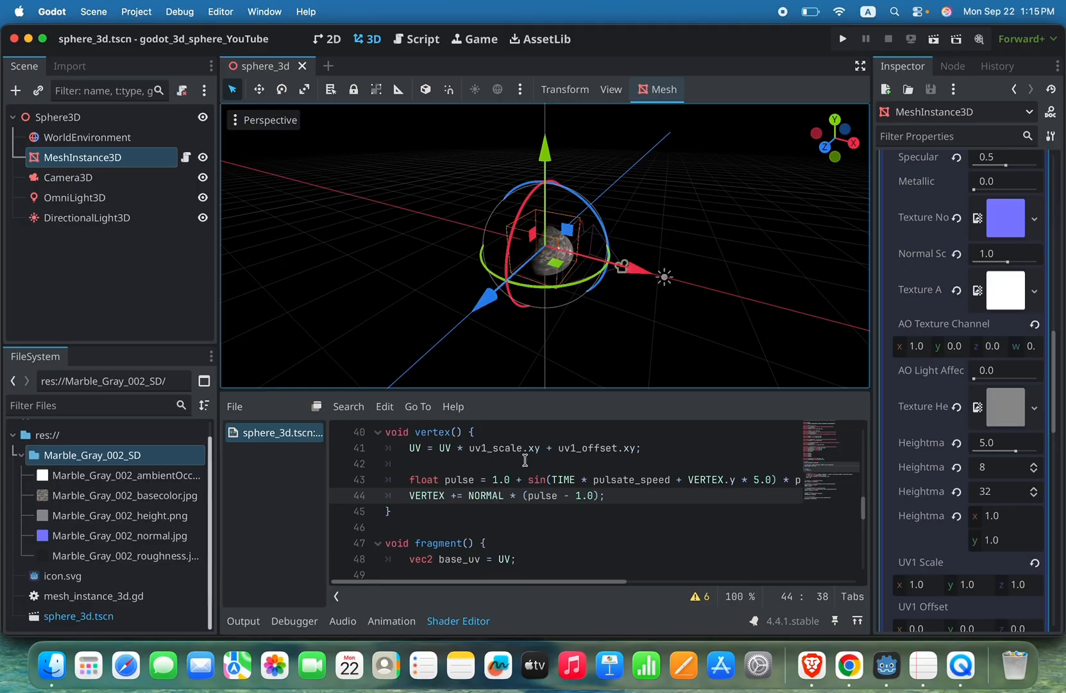
scroll(649, 472, "up", 1)
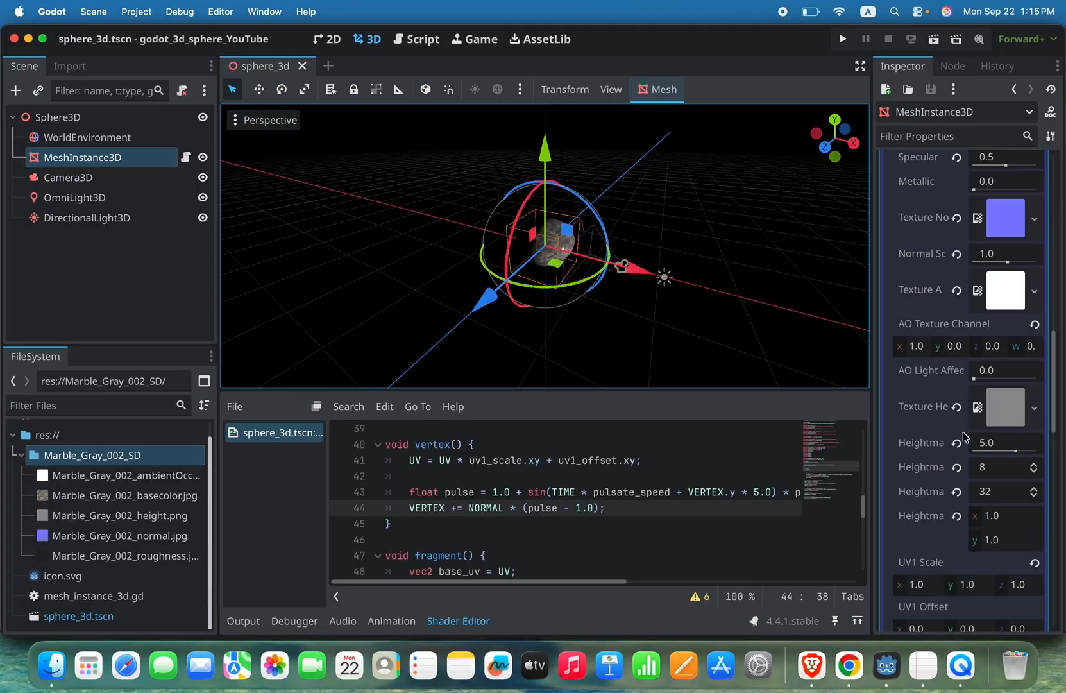
scroll(964, 437, "up", 3)
scroll(964, 436, "up", 10)
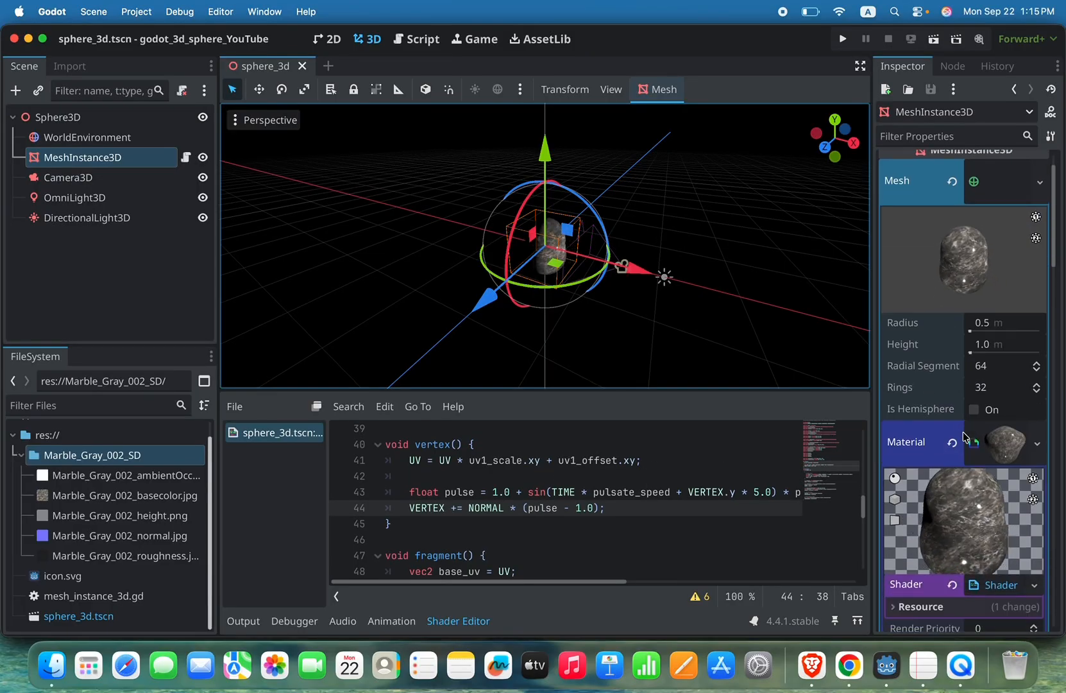
scroll(964, 436, "down", 3)
scroll(964, 437, "down", 5)
scroll(964, 437, "up", 1)
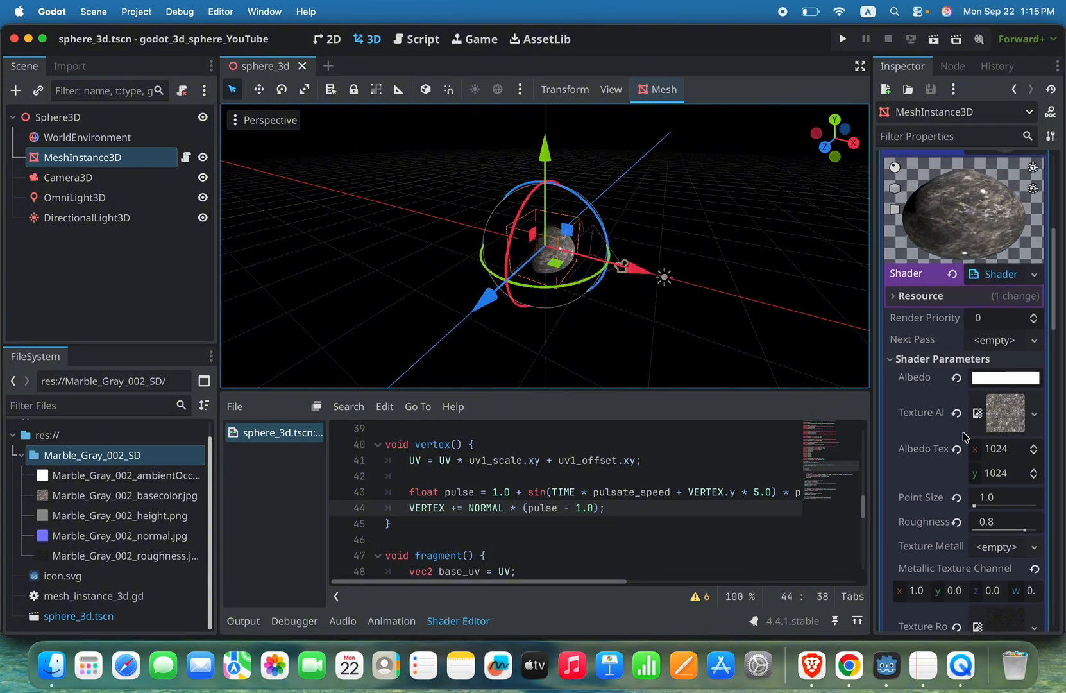
scroll(964, 437, "down", 6)
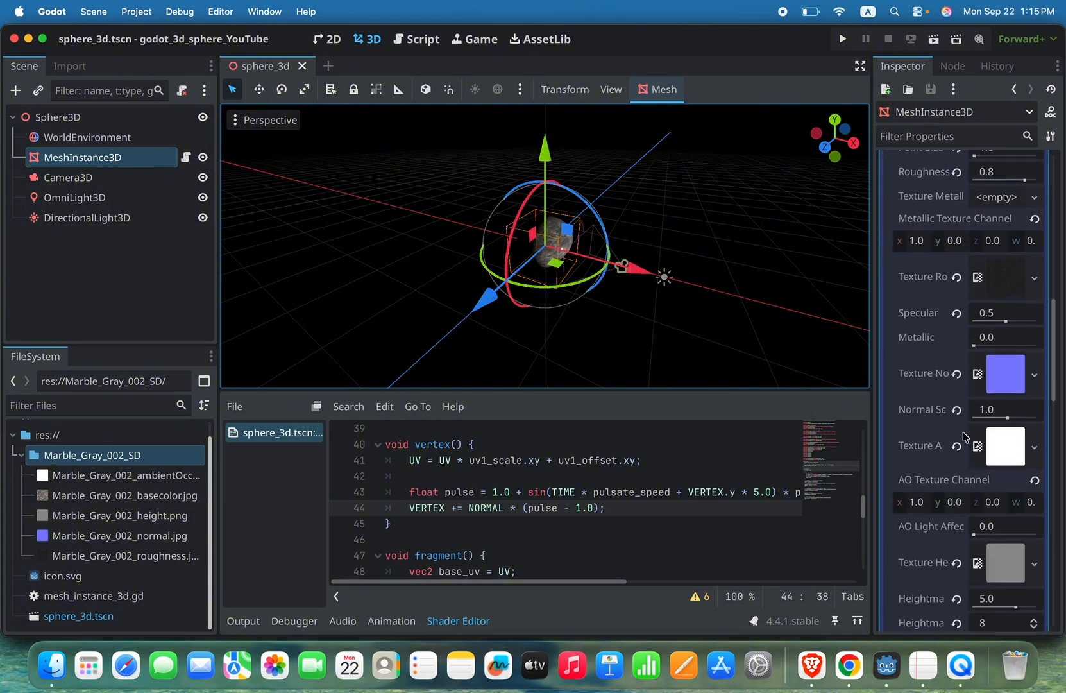
scroll(964, 437, "up", 2)
scroll(965, 437, "down", 5)
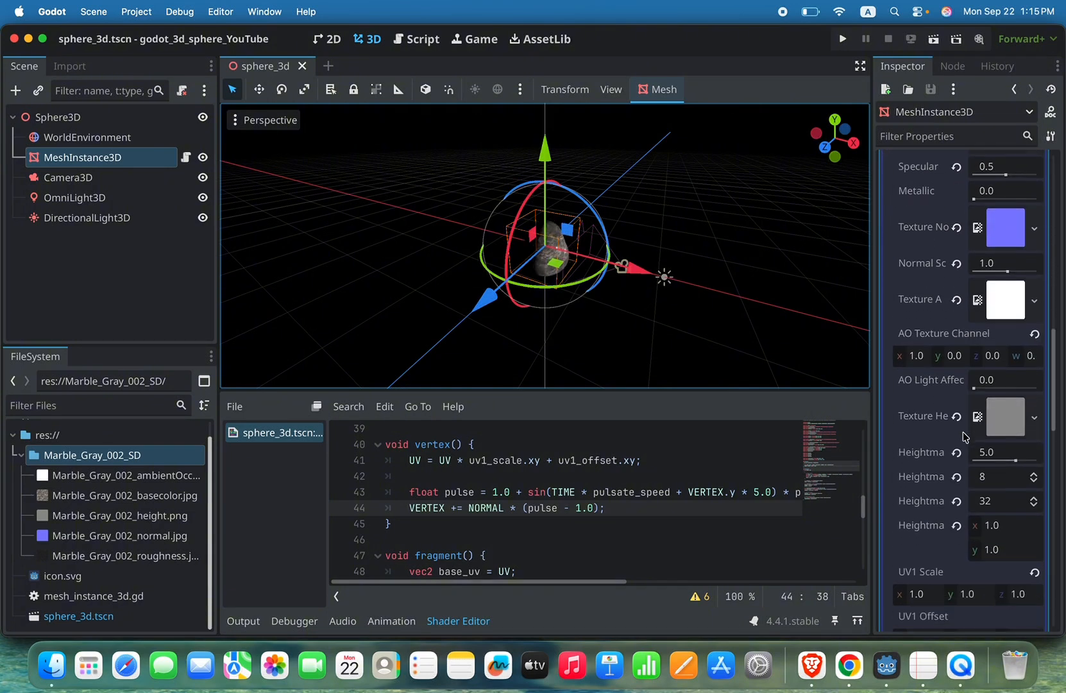
scroll(964, 437, "down", 8)
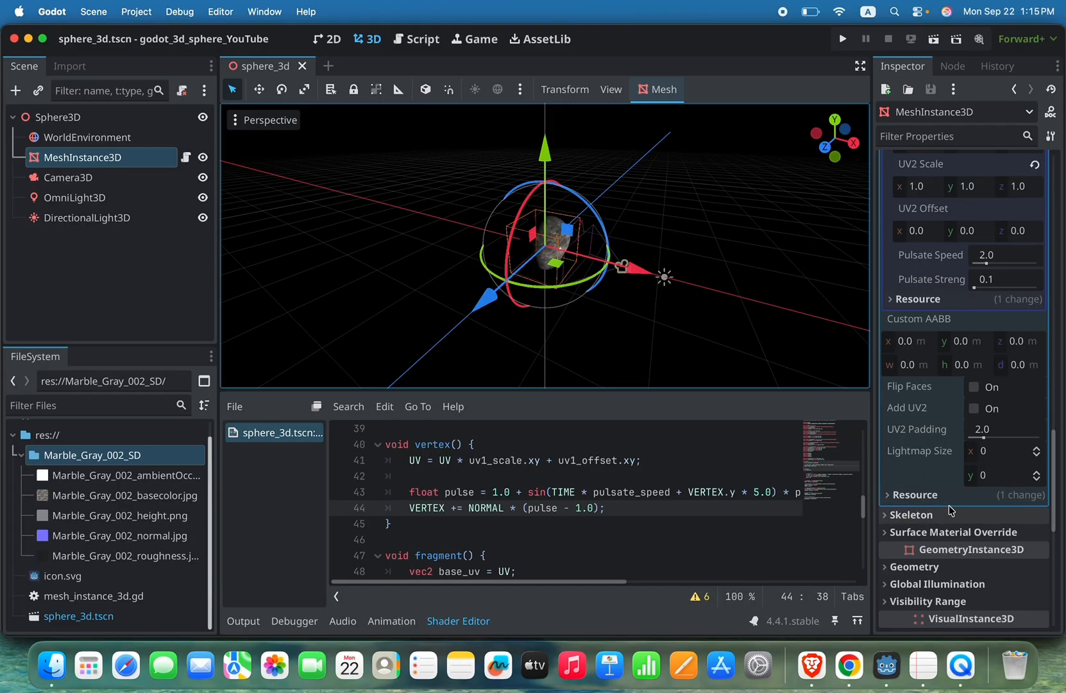
scroll(950, 510, "up", 1)
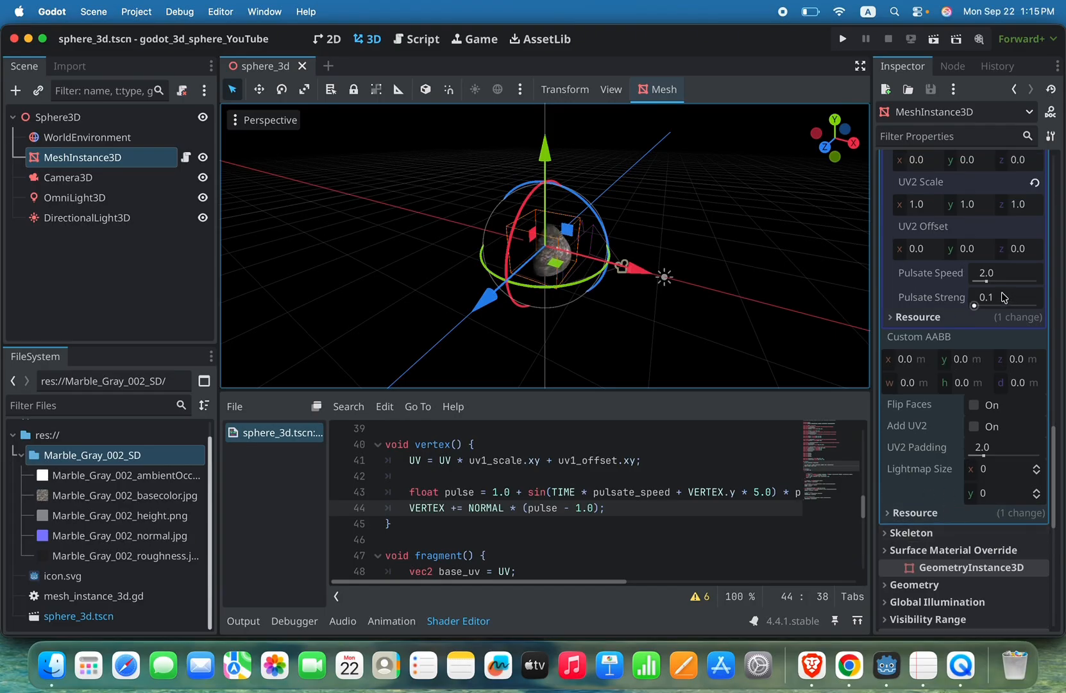
left_click_drag(986, 282, 977, 282)
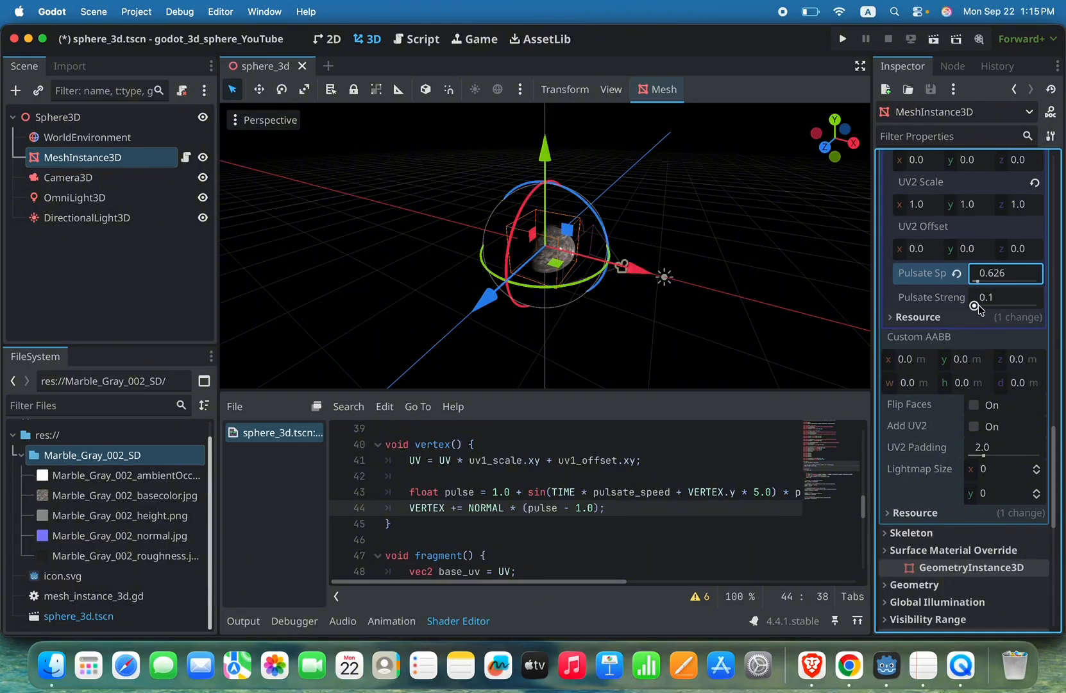
left_click_drag(979, 309, 976, 308)
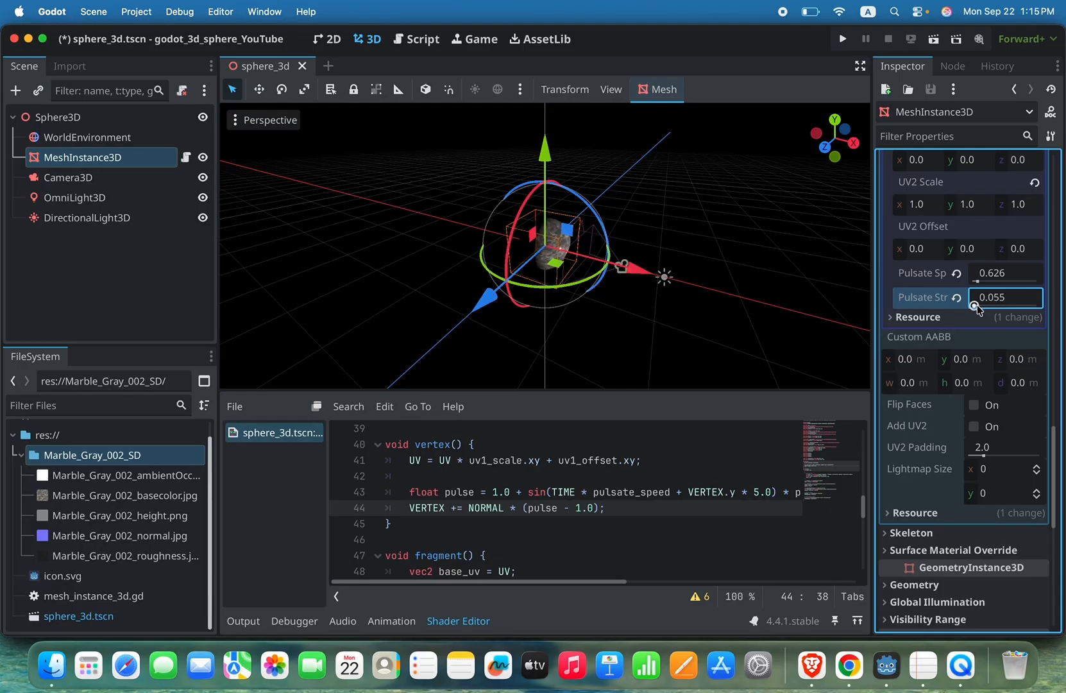
Step: Save the scene and test-run the project to check the slower, weaker pulsation, then close the run
key("super+s")
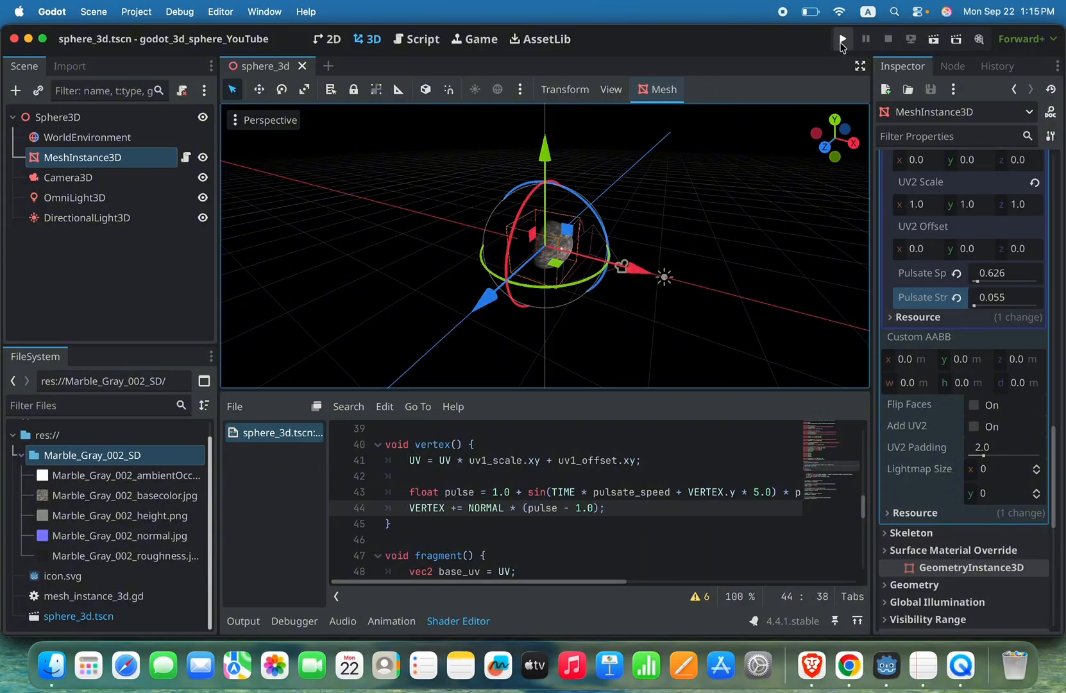
left_click(842, 38)
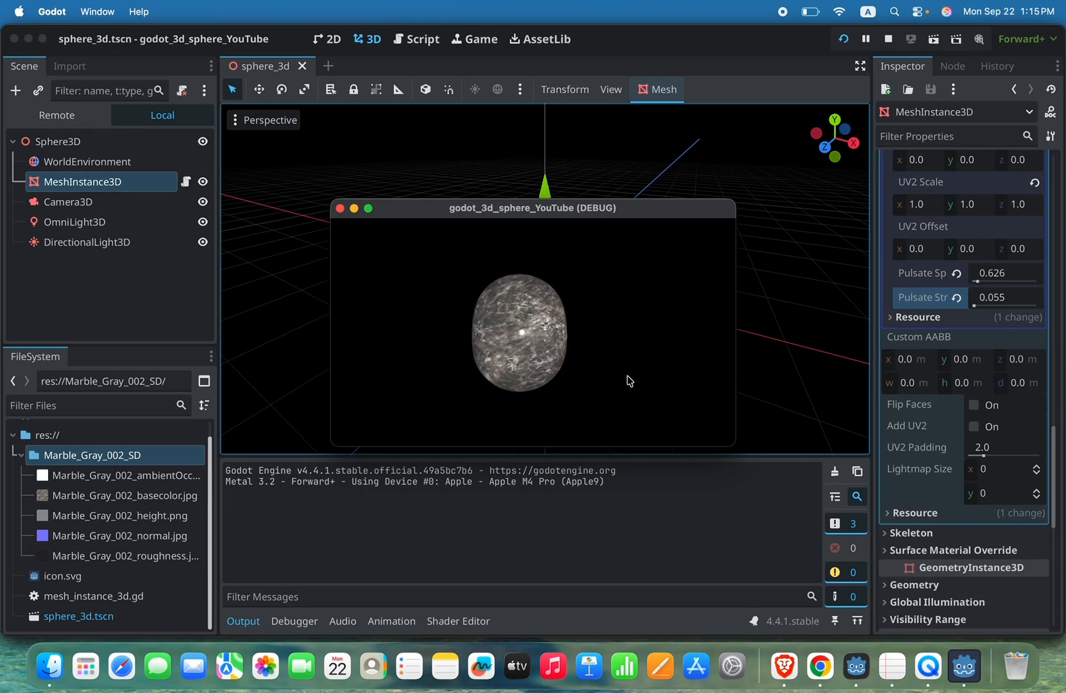
left_click(340, 209)
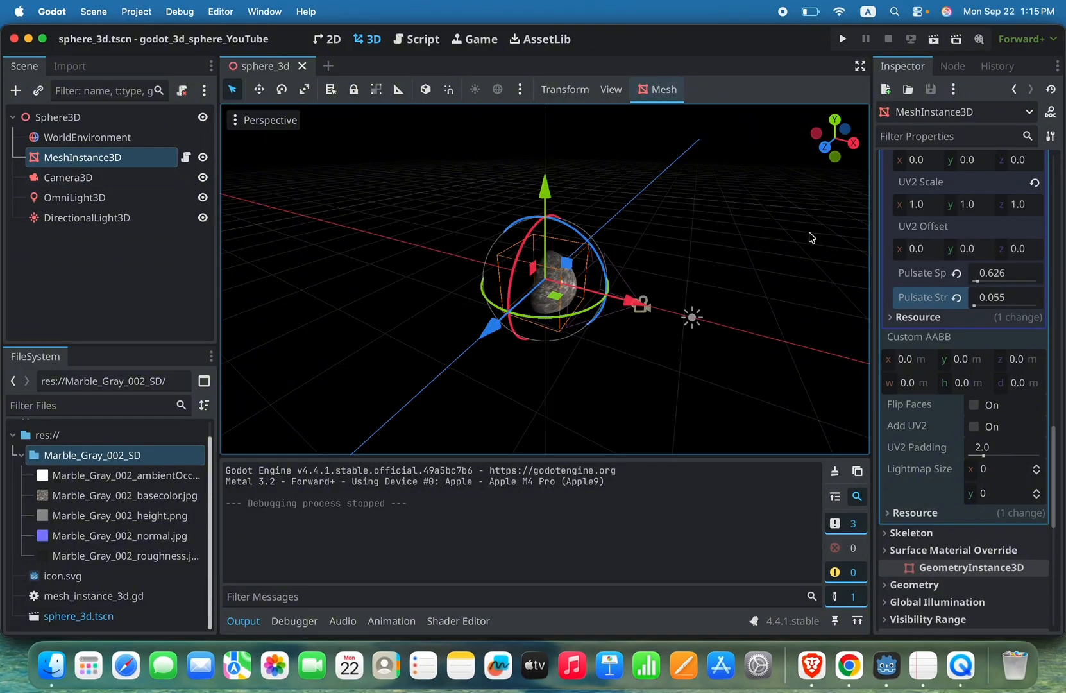
Step: Set the sphere mesh's Radial Segments to 512 and its Rings to 64
scroll(1011, 264, "up", 5)
scroll(1011, 265, "up", 10)
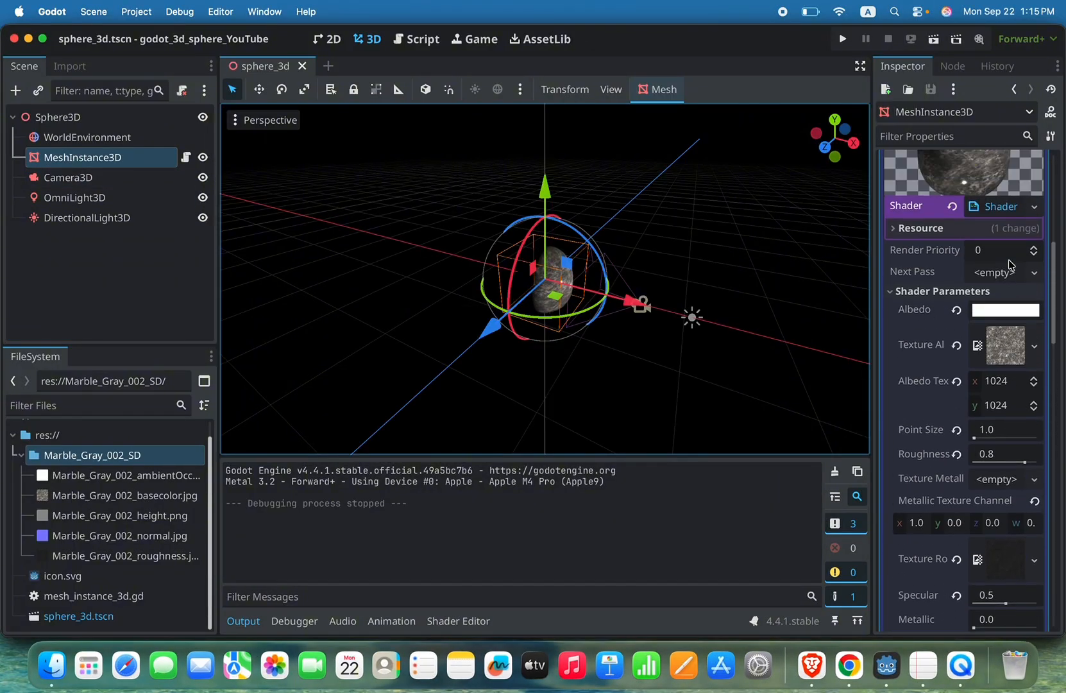
scroll(1011, 265, "up", 6)
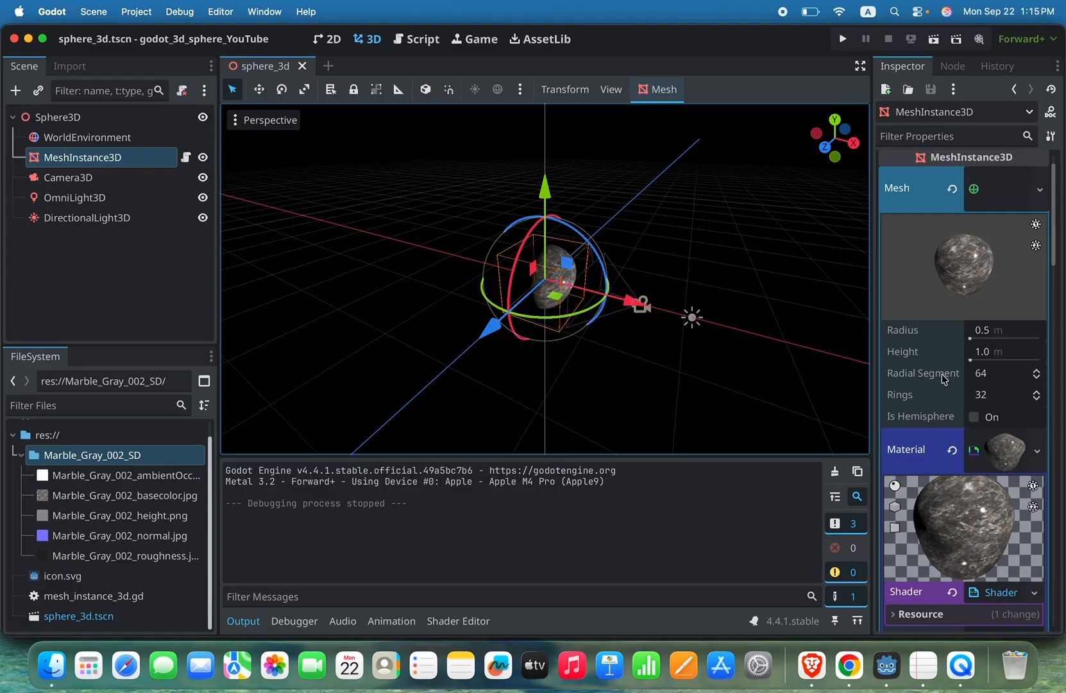
left_click(998, 375)
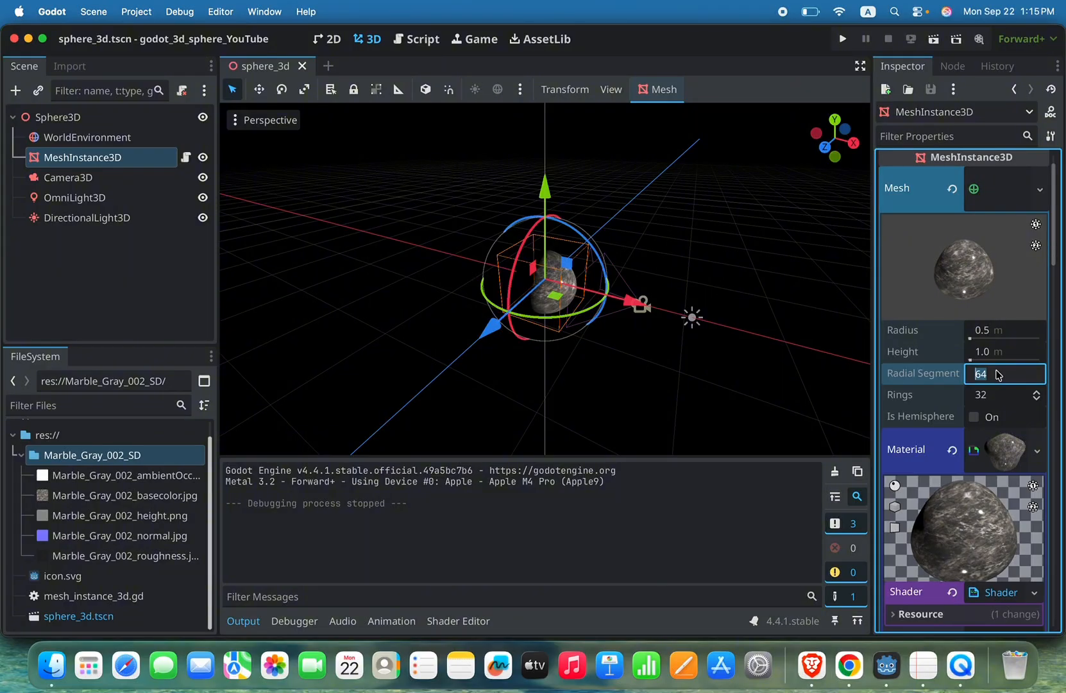
left_click(1036, 393)
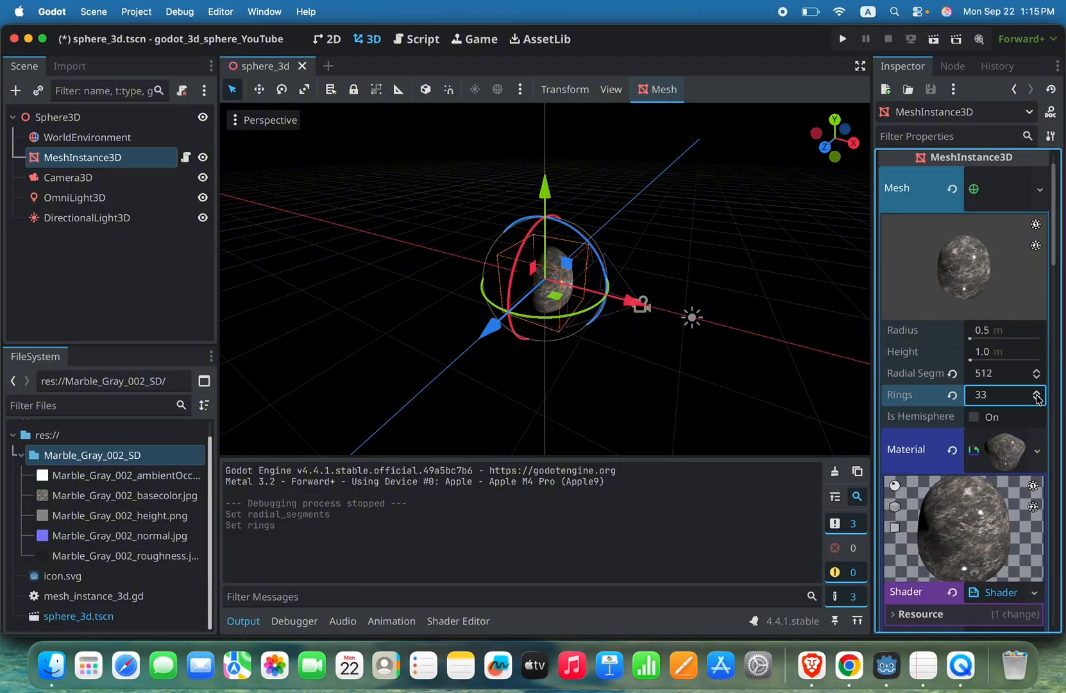
left_click(1008, 396)
type("64")
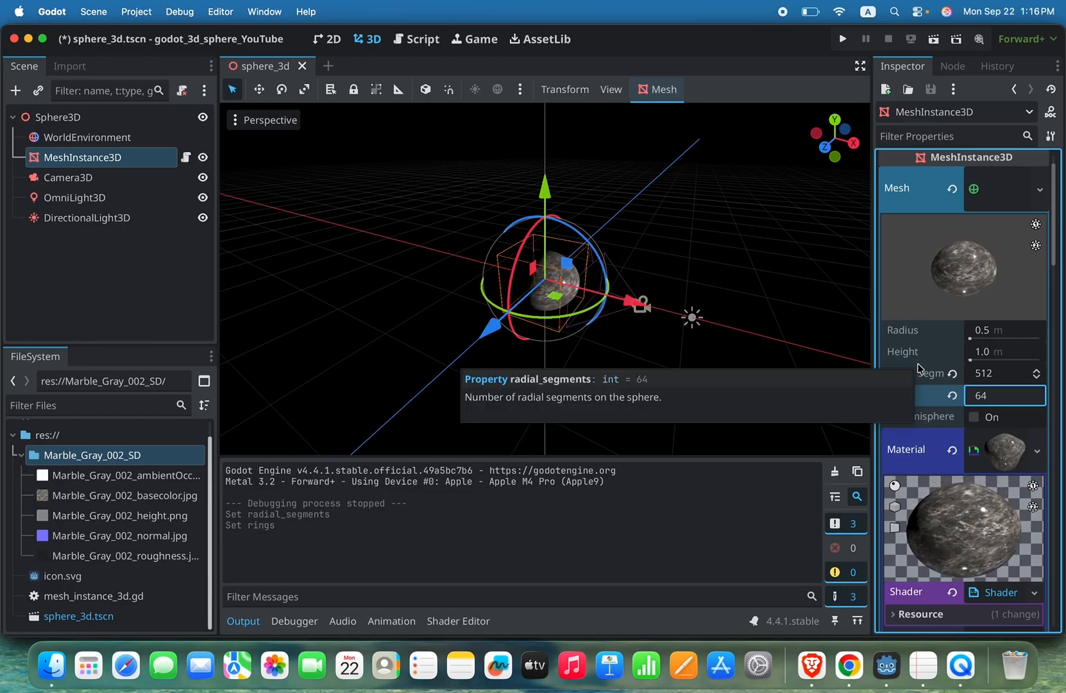
key("Return")
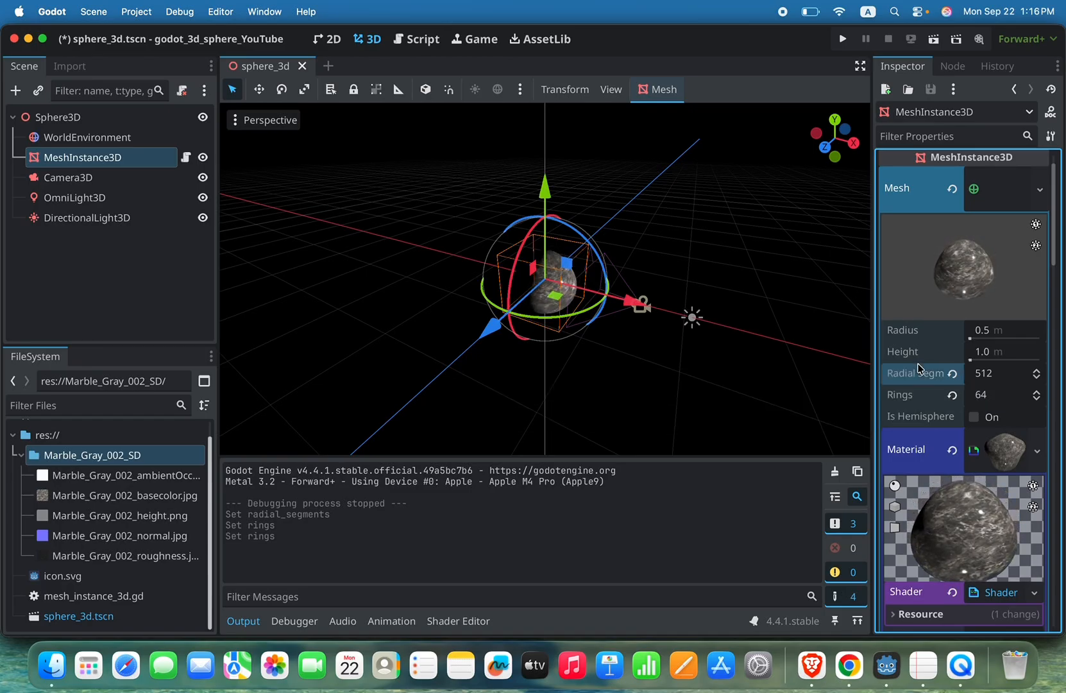
Step: Save the scene and test-run the project with the denser sphere mesh, closing the game window when done
key("super+s")
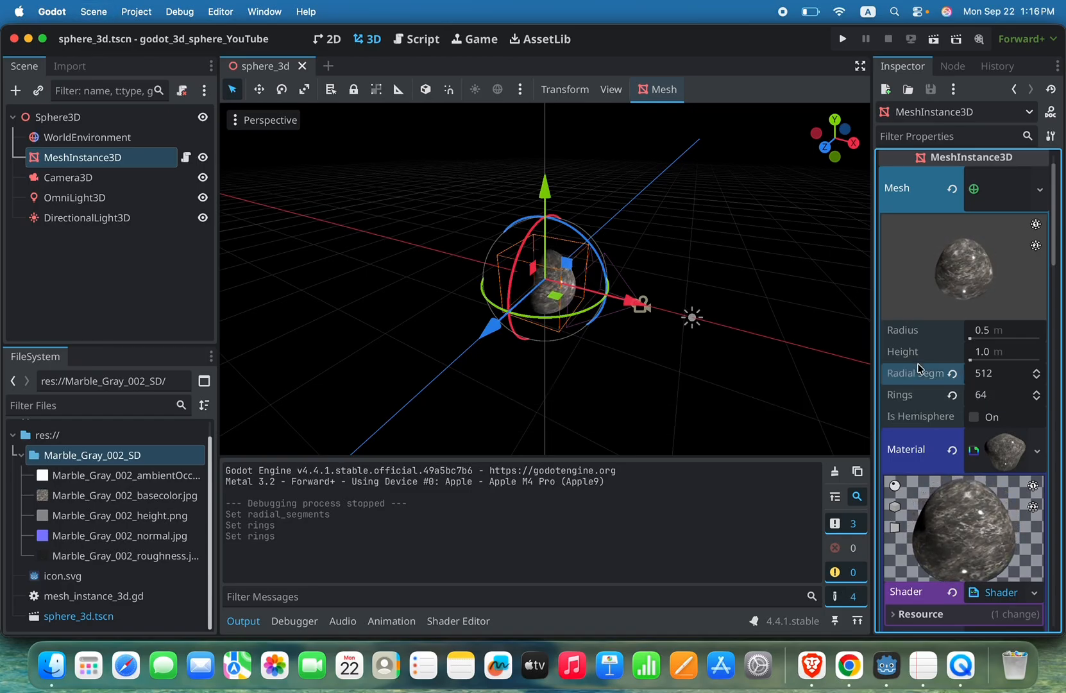
left_click(844, 41)
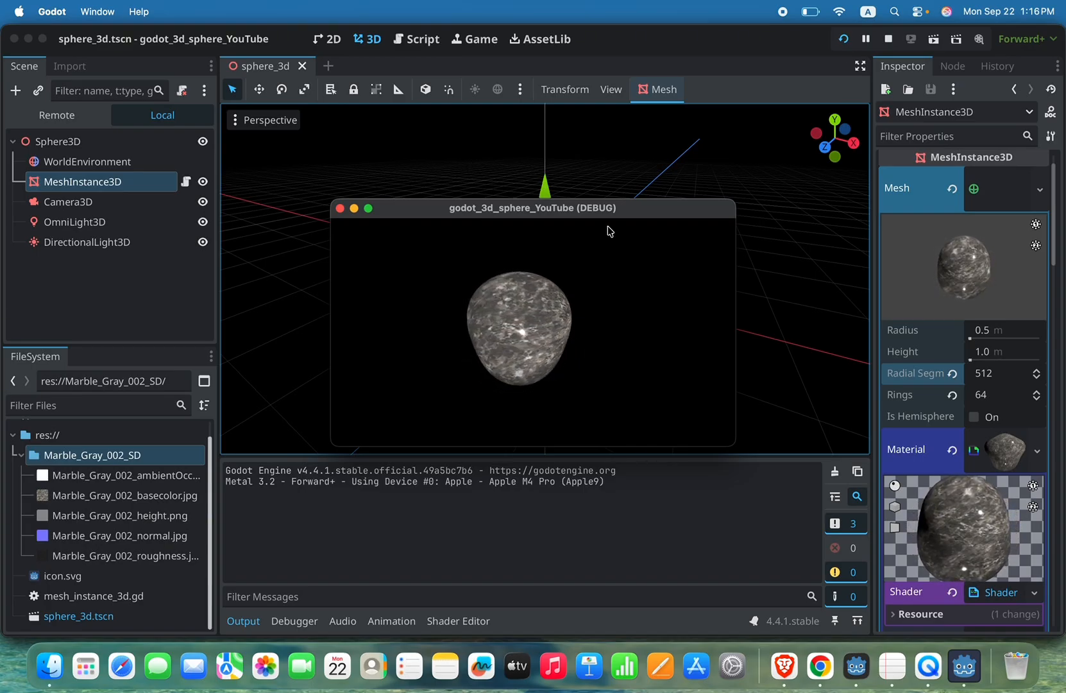
left_click(340, 208)
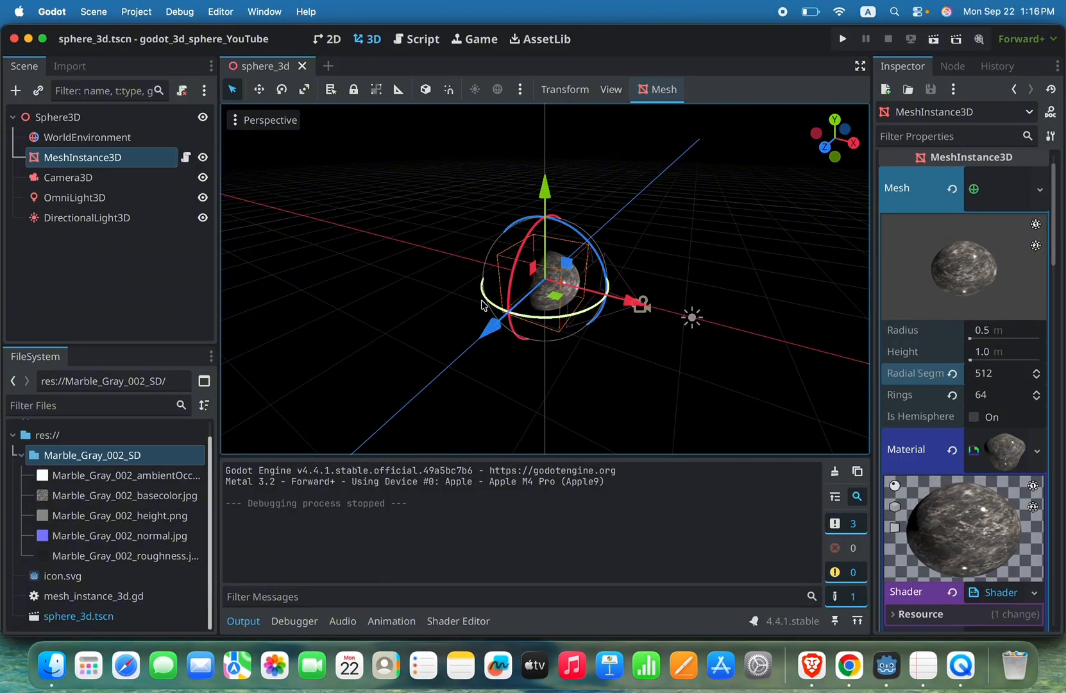